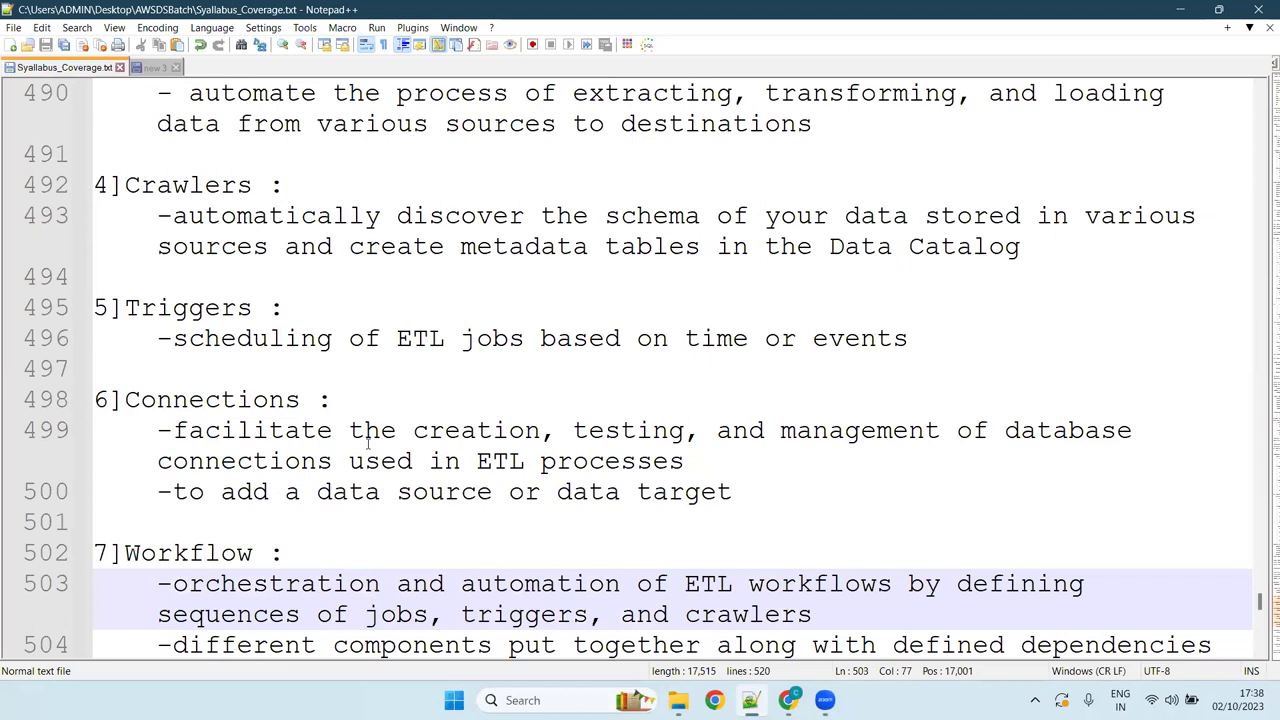
# Read through the AWS Glue feature notes from Workflow down to the Glue Crawler heading dated 02/10/2023
pyautogui.press('Down')
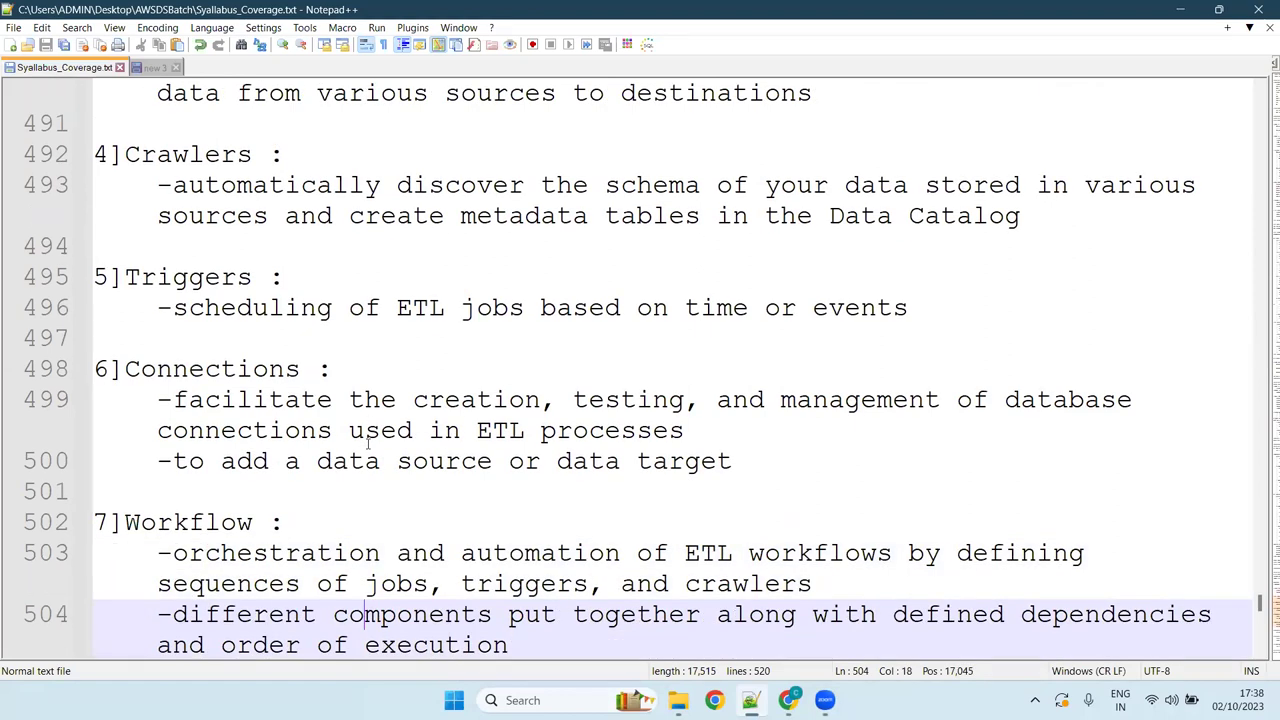
pyautogui.press('Down')
pyautogui.press('Down')
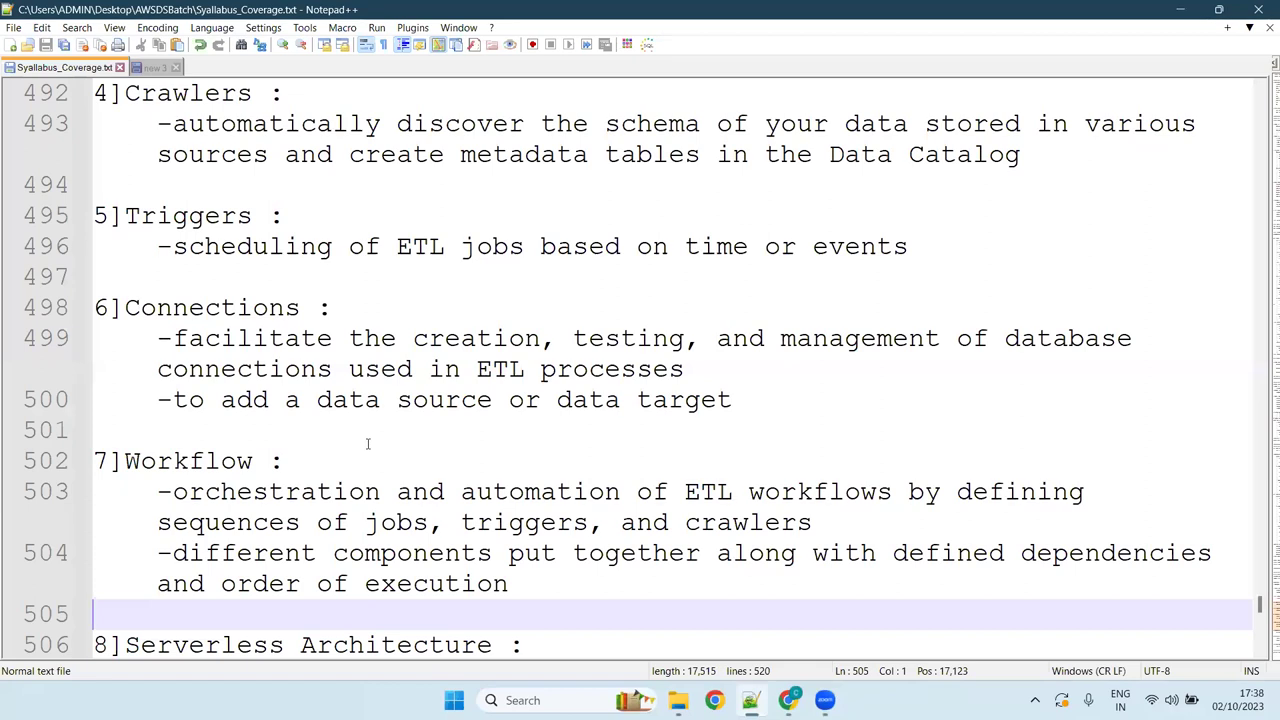
pyautogui.press('Down')
pyautogui.press('Down')
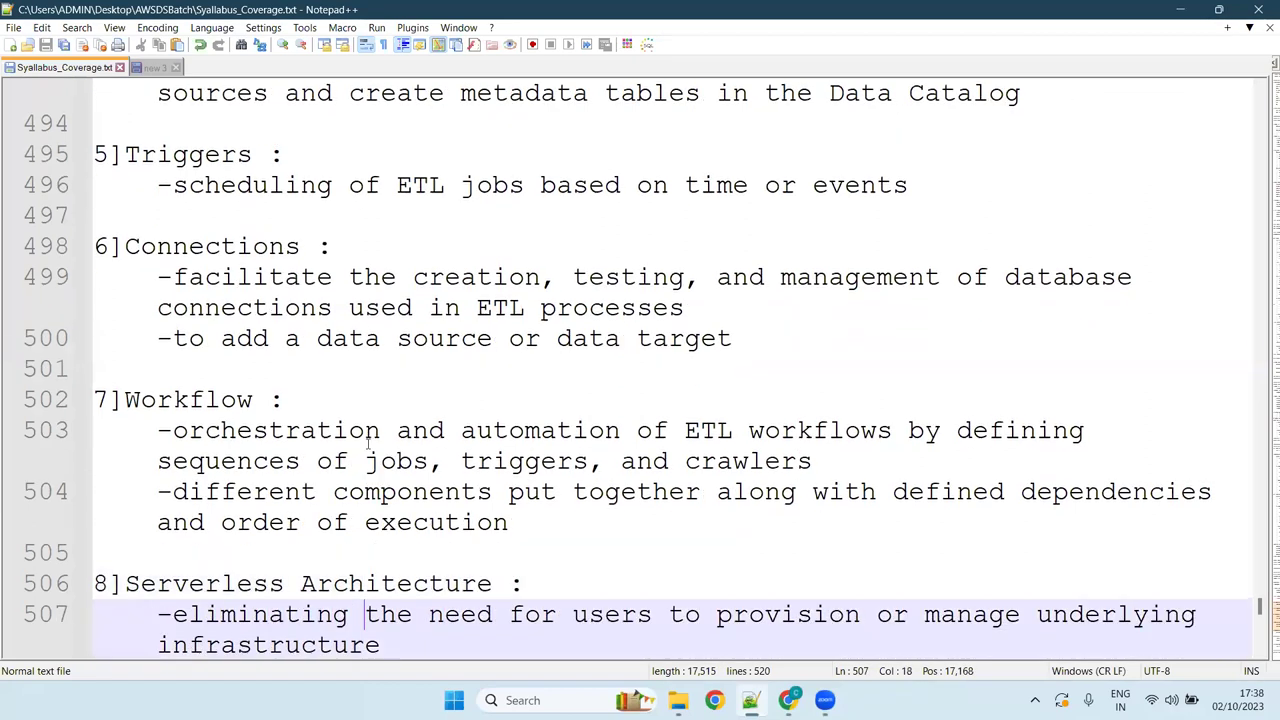
pyautogui.press('Down')
pyautogui.press('Down')
pyautogui.press('Down')
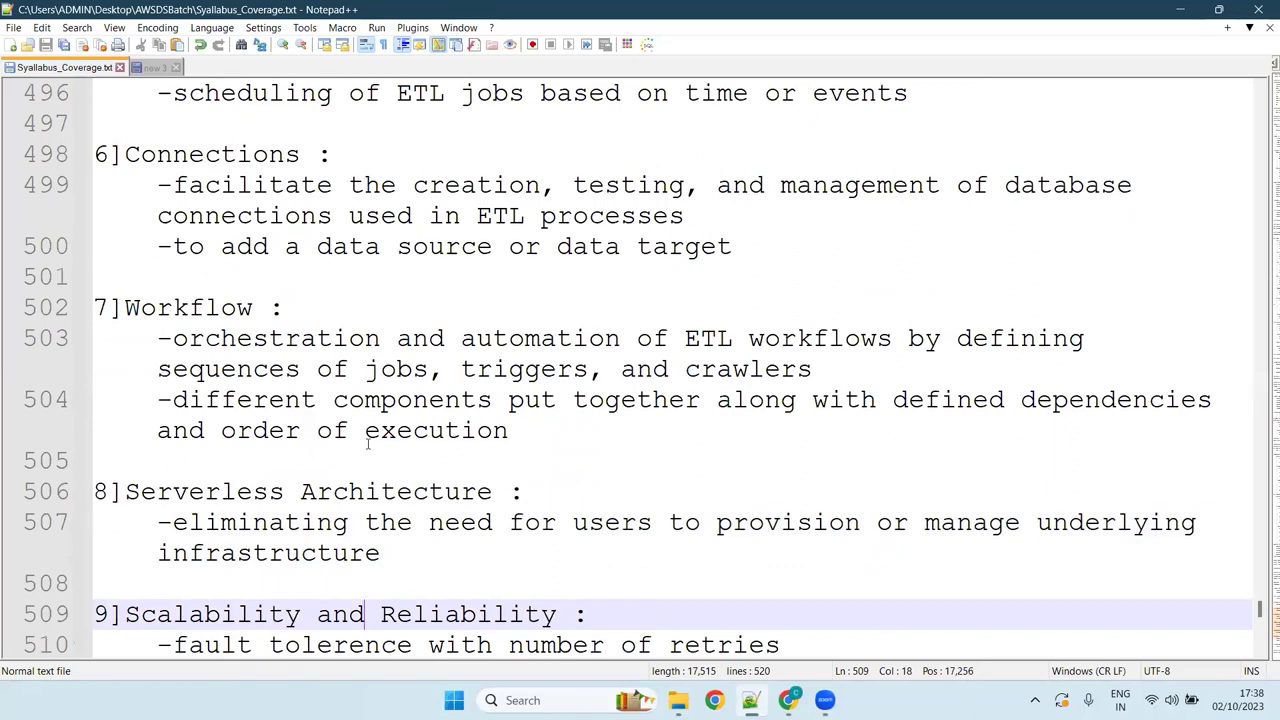
pyautogui.press('Down')
pyautogui.press('Down')
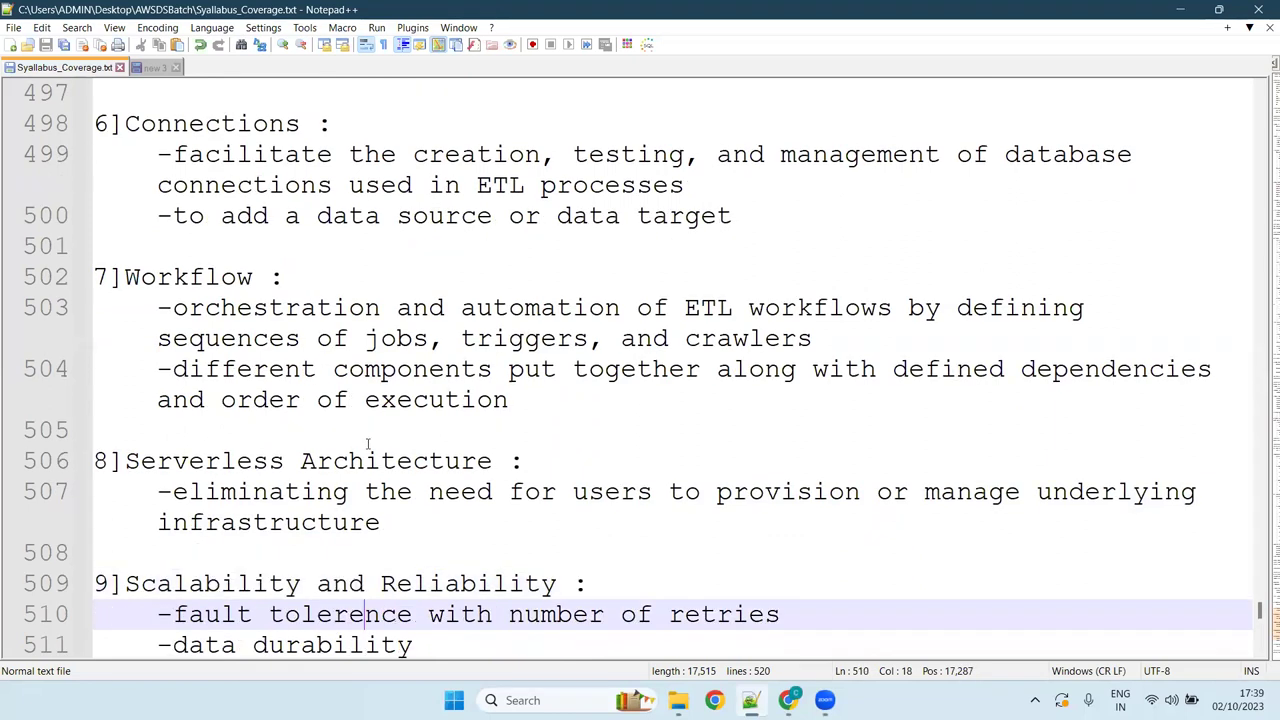
pyautogui.press('Down')
pyautogui.press('Down')
pyautogui.press('Down')
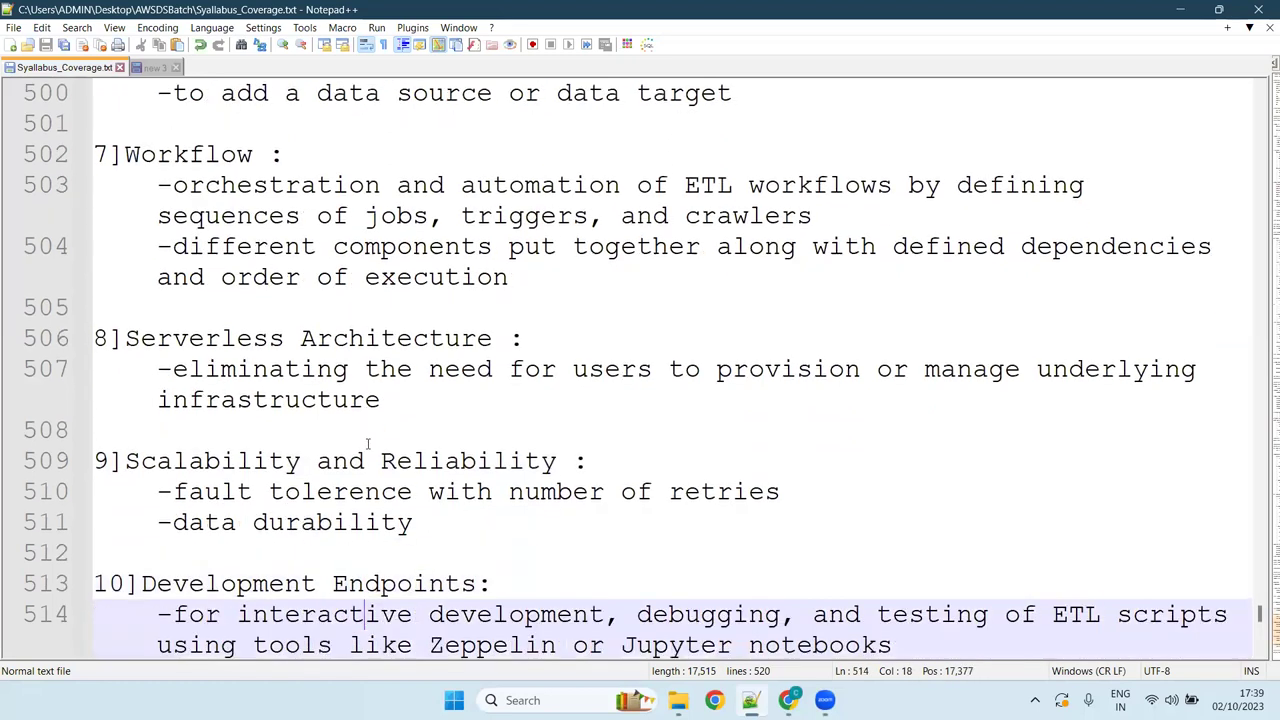
pyautogui.press('End')
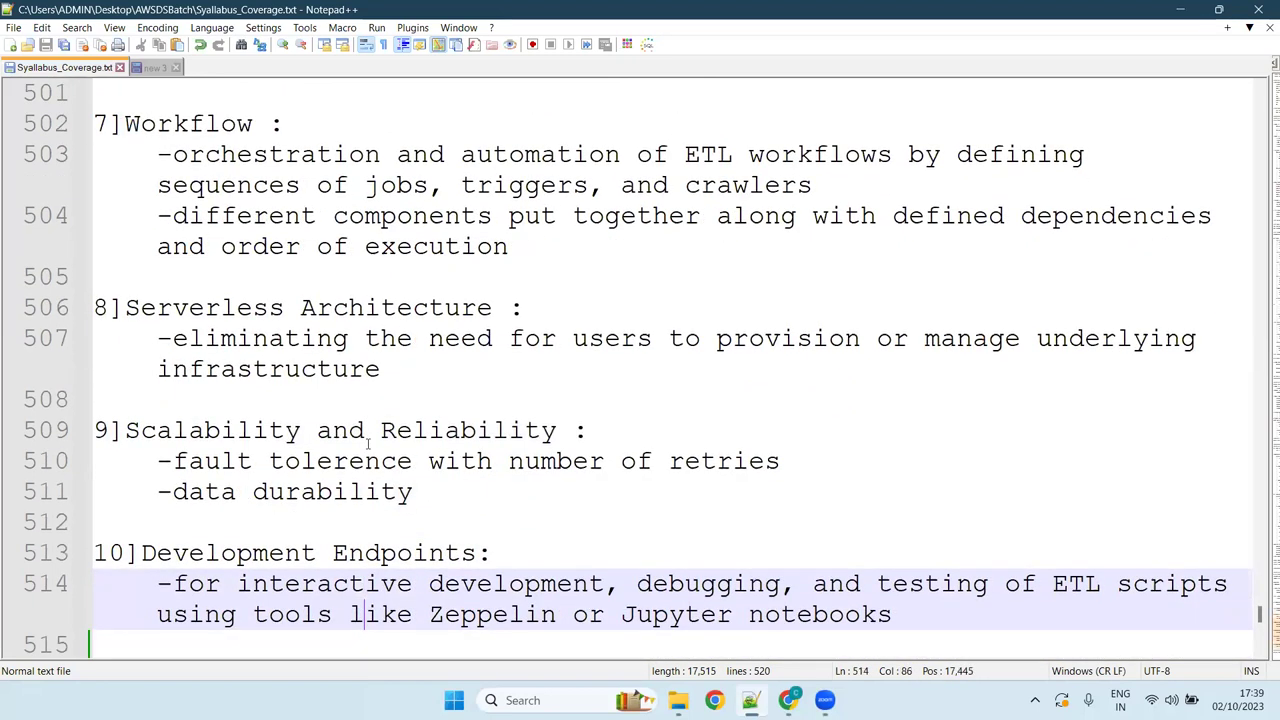
pyautogui.press('Down')
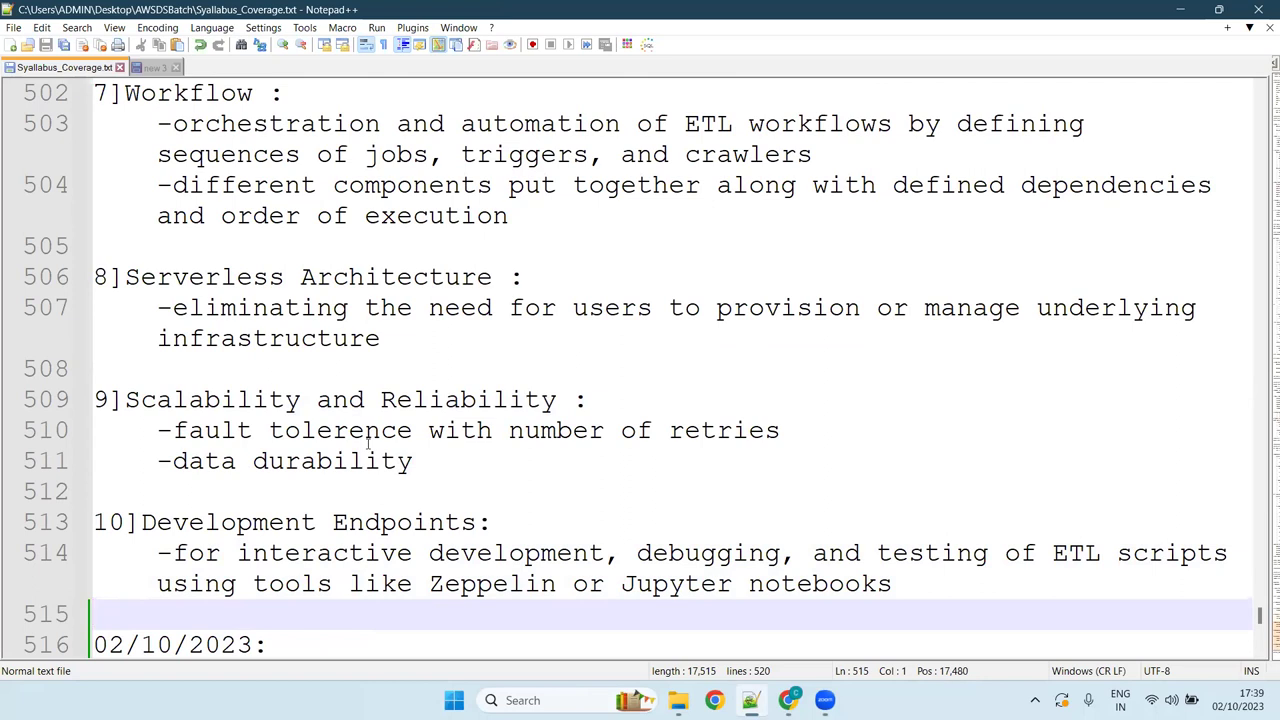
pyautogui.press('Up')
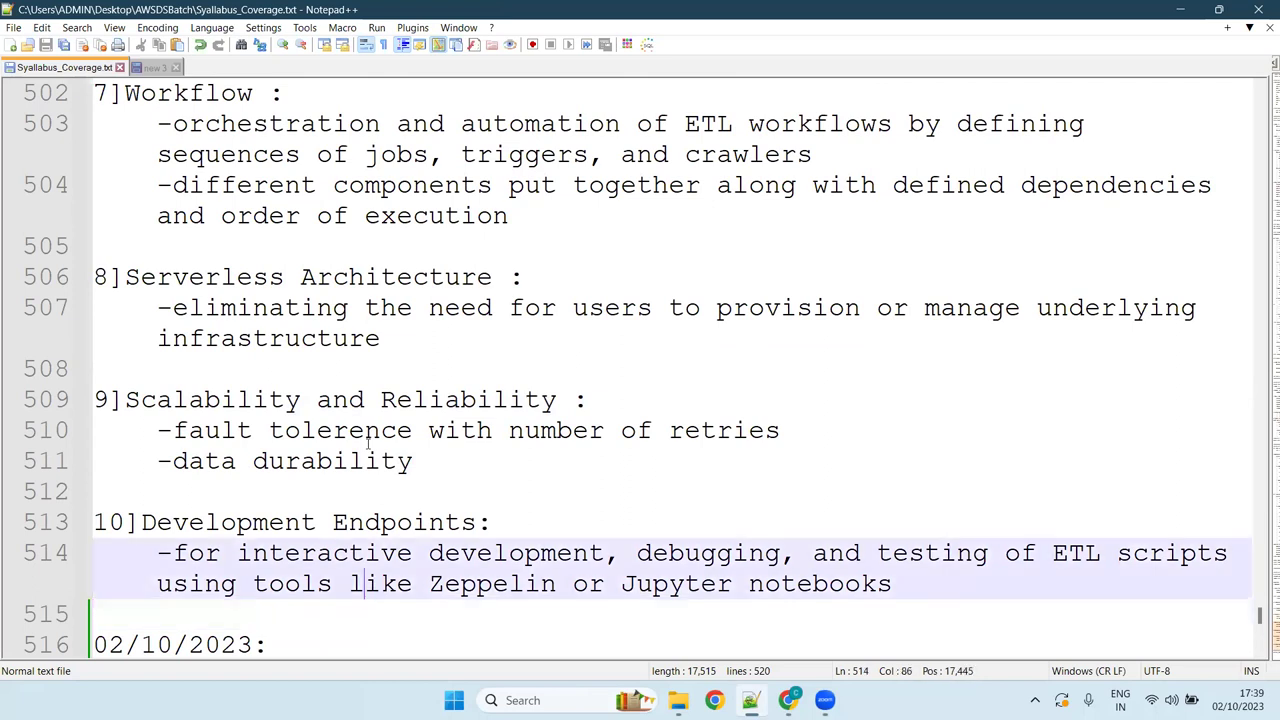
pyautogui.press('Down')
pyautogui.press('Down')
pyautogui.press('Down')
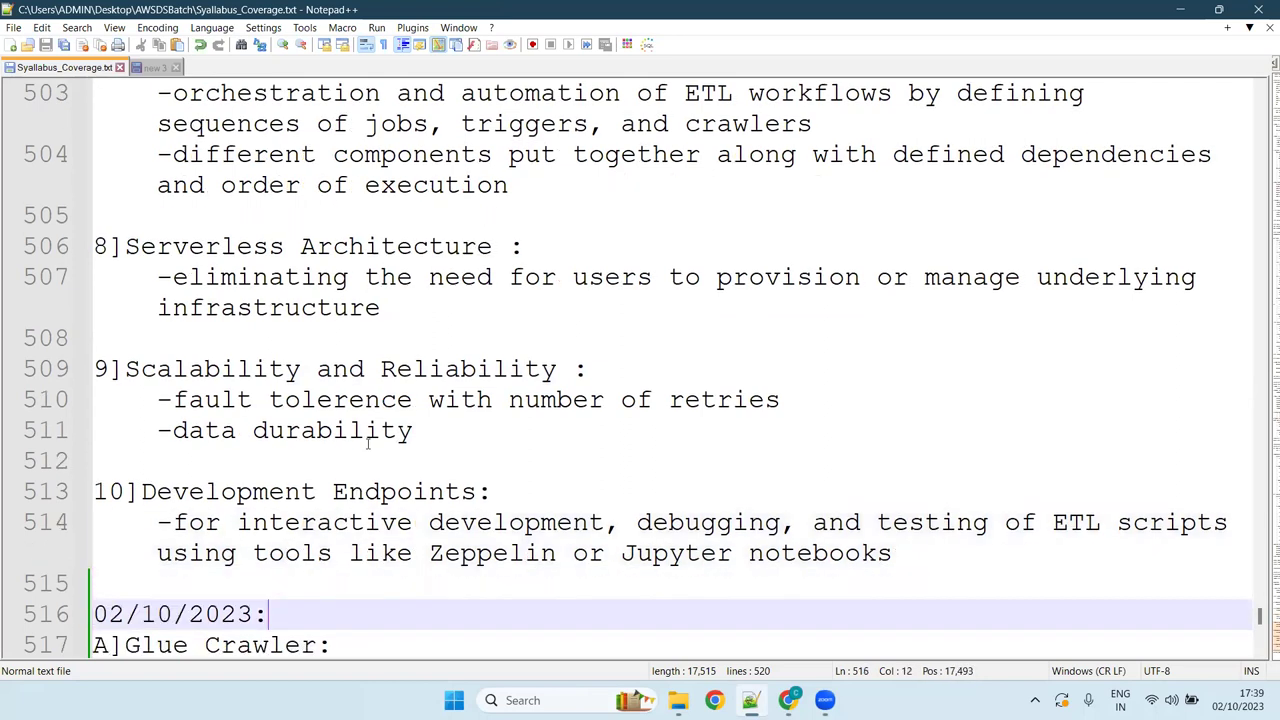
pyautogui.press('End')
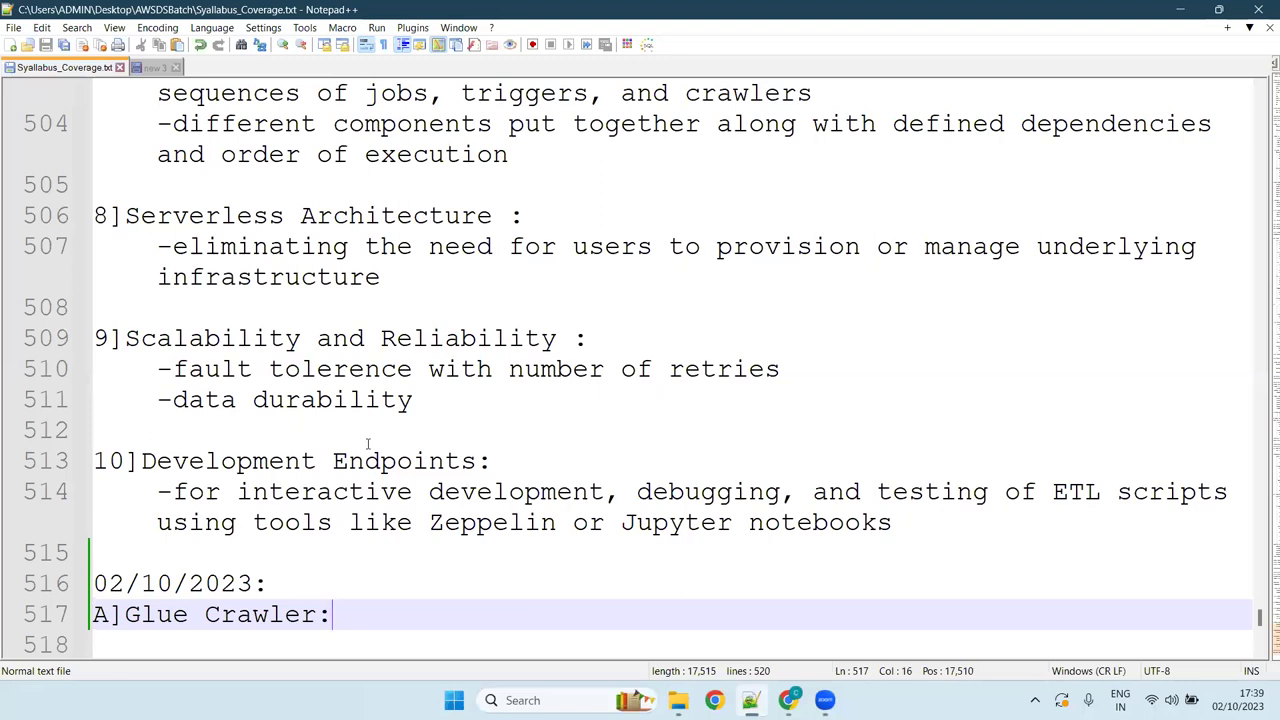
pyautogui.press('Down')
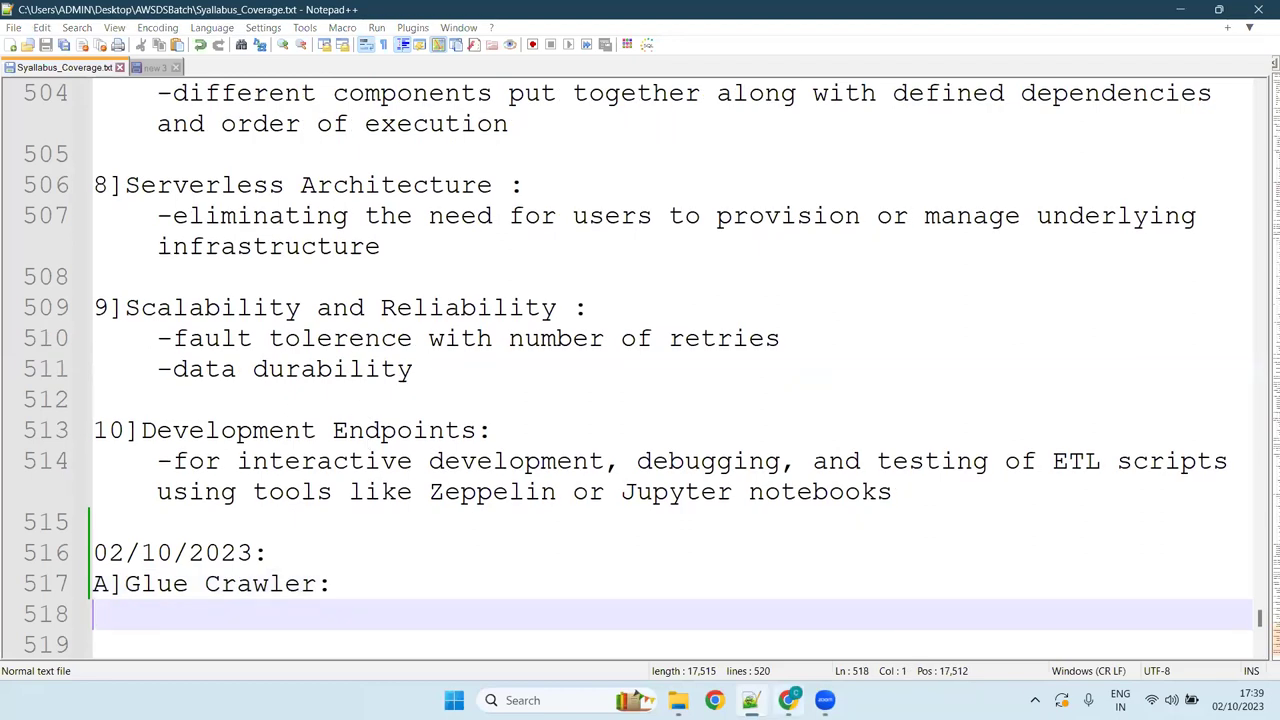
# Switch to the AWS Glue console in Chrome and start creating a crawler named Garage_crawler
pyautogui.hotkey('alt', 'Tab')
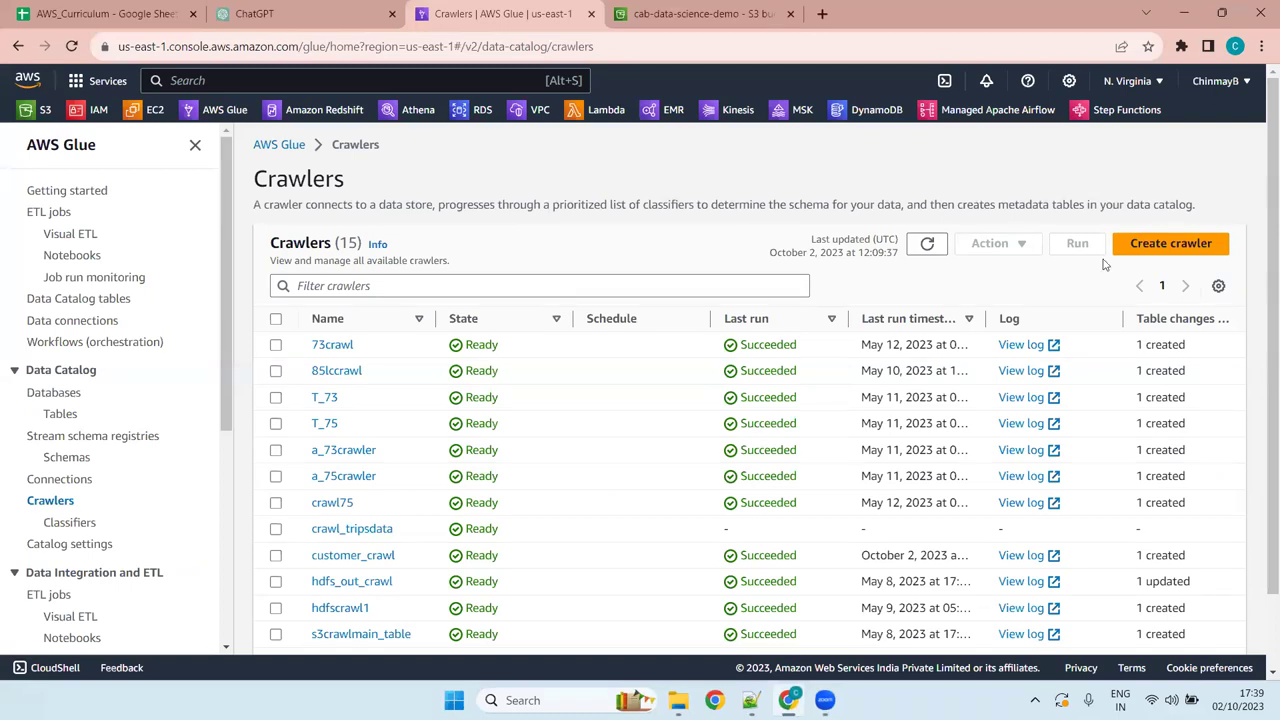
pyautogui.click(1180, 247)
pyautogui.click(585, 287)
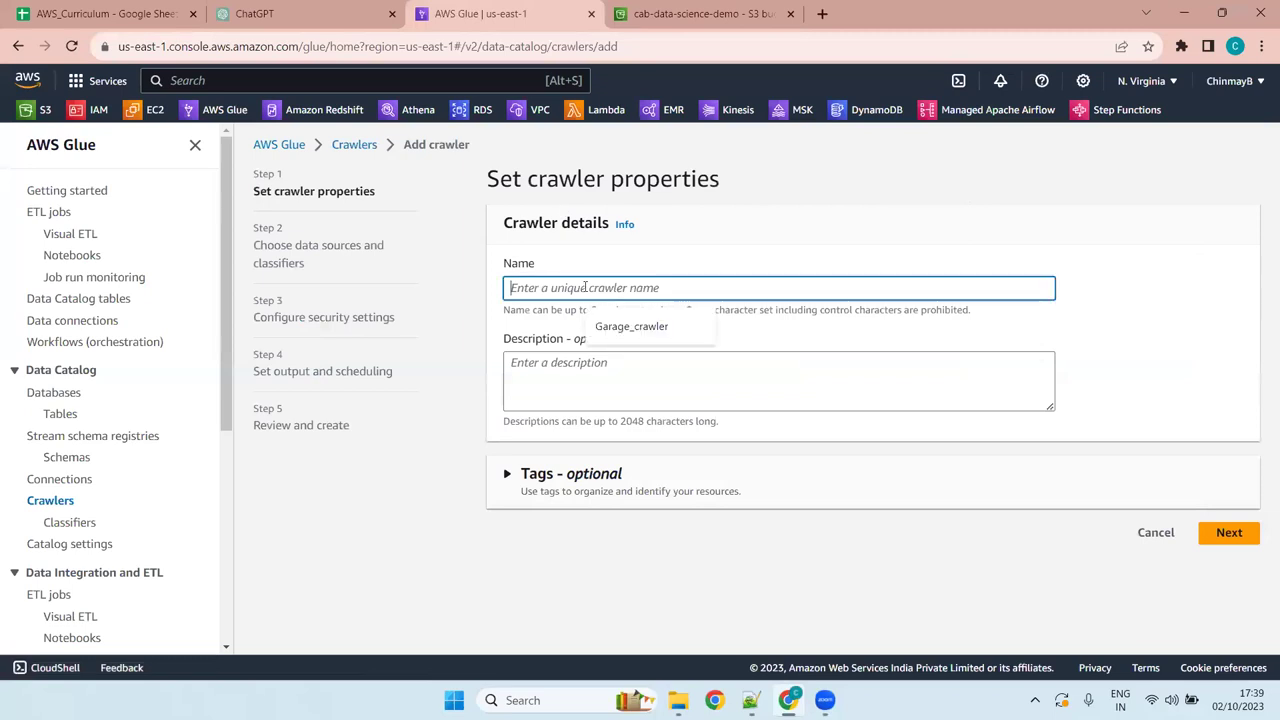
pyautogui.click(665, 330)
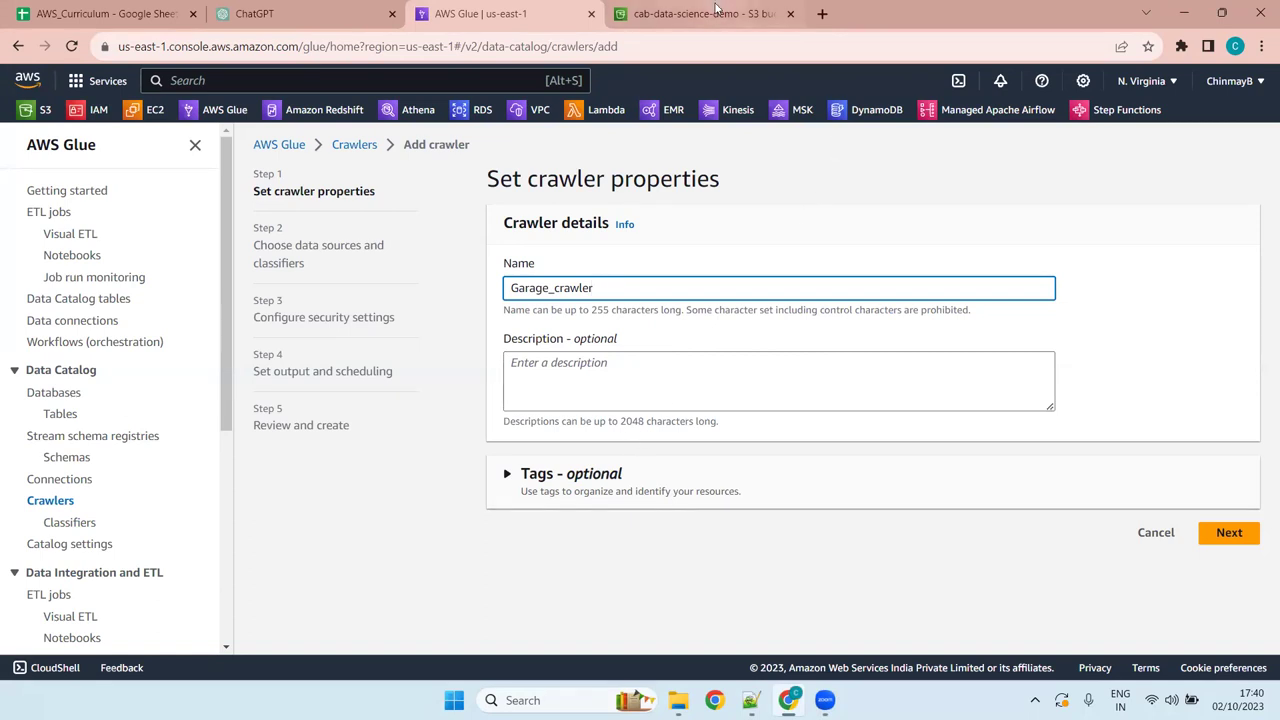
# Switch to the cab-data-science-demo S3 bucket, open its source_data folder and start an upload there
pyautogui.moveTo(716, 9)
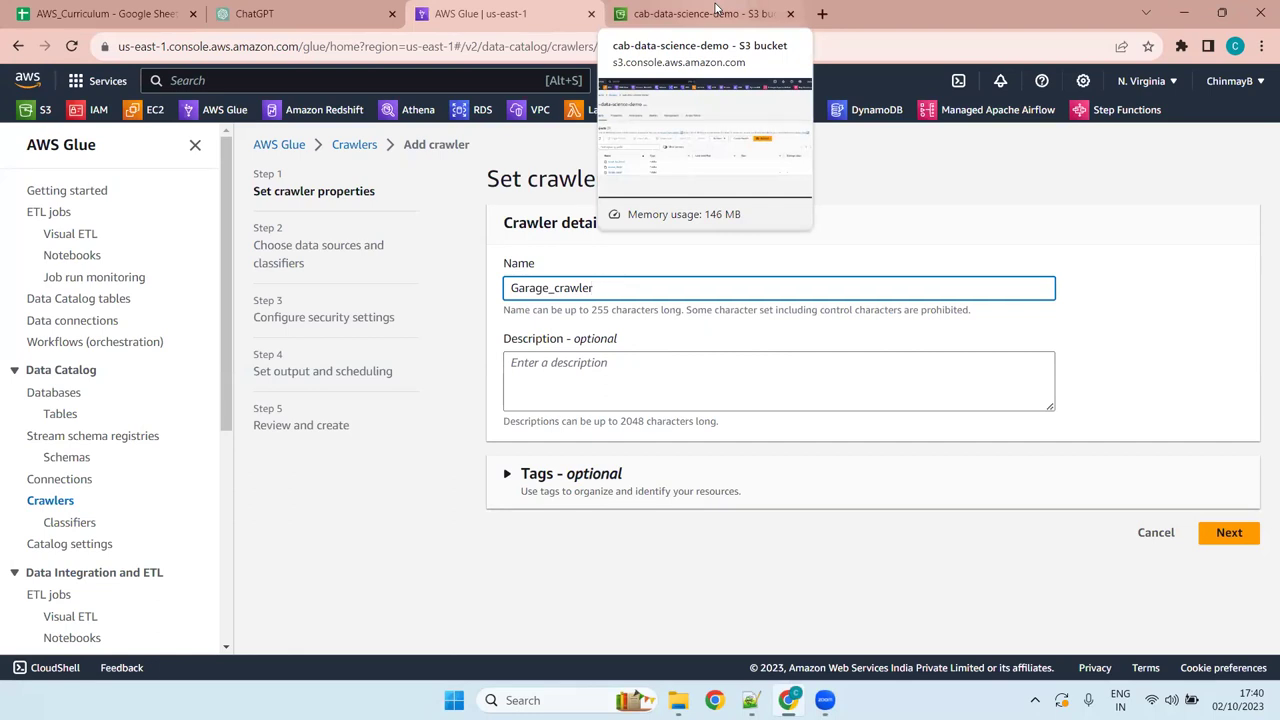
pyautogui.click(715, 13)
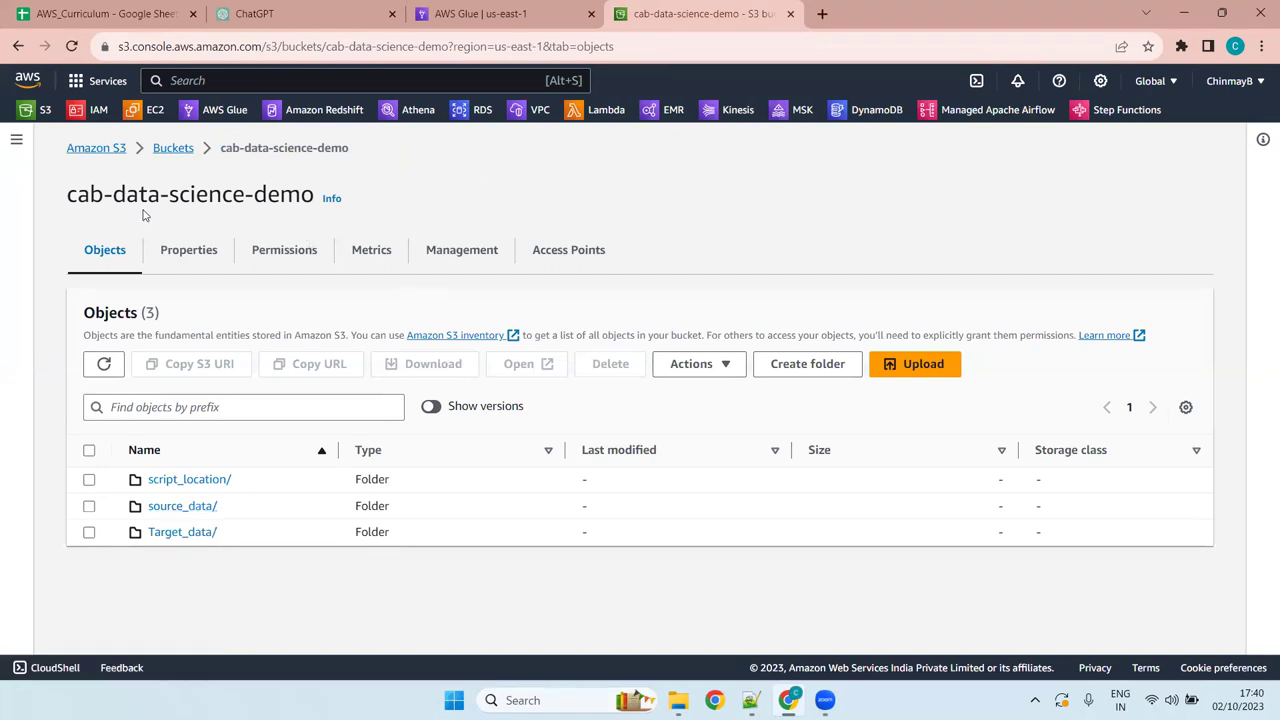
pyautogui.moveTo(316, 199); pyautogui.dragTo(66, 207)
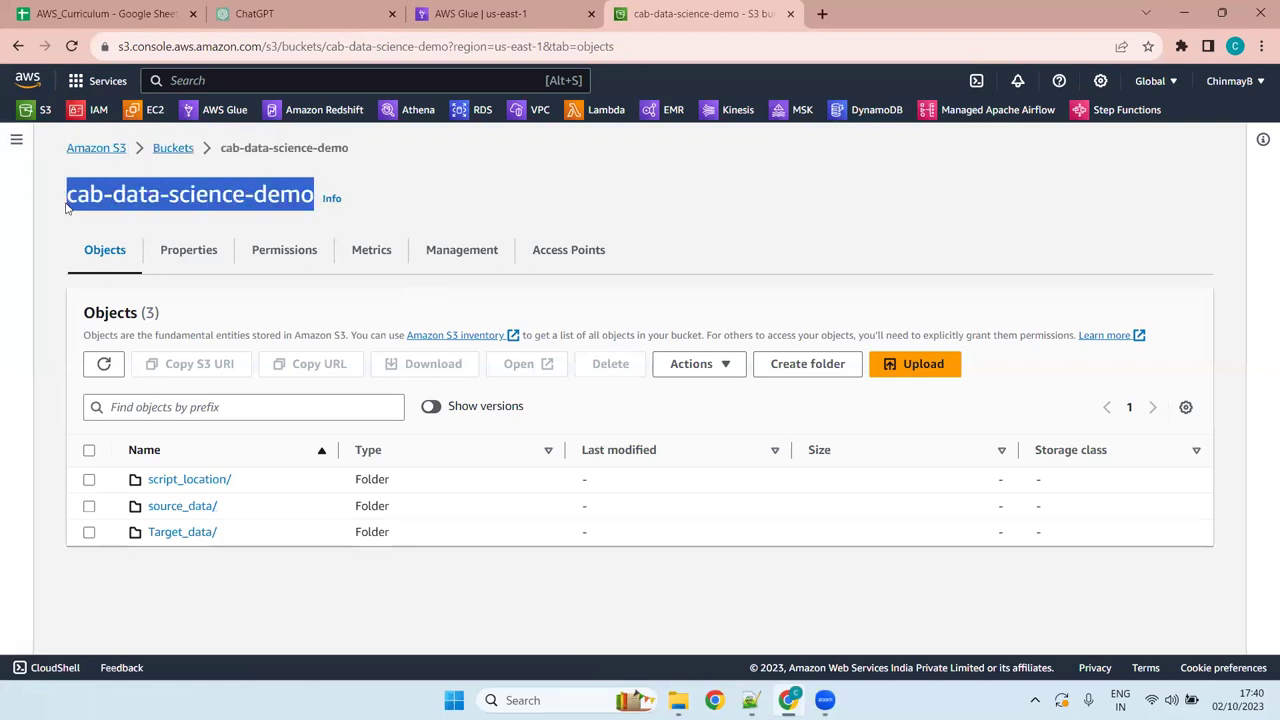
pyautogui.click(214, 200)
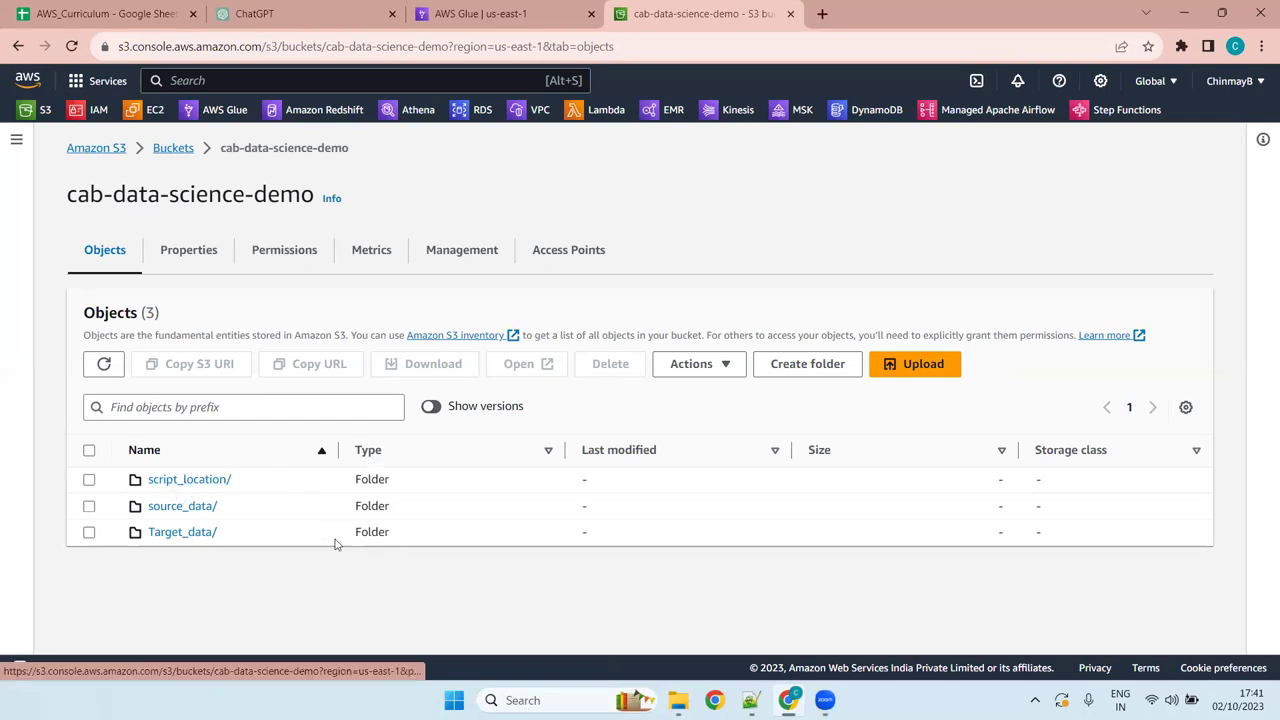
pyautogui.click(182, 507)
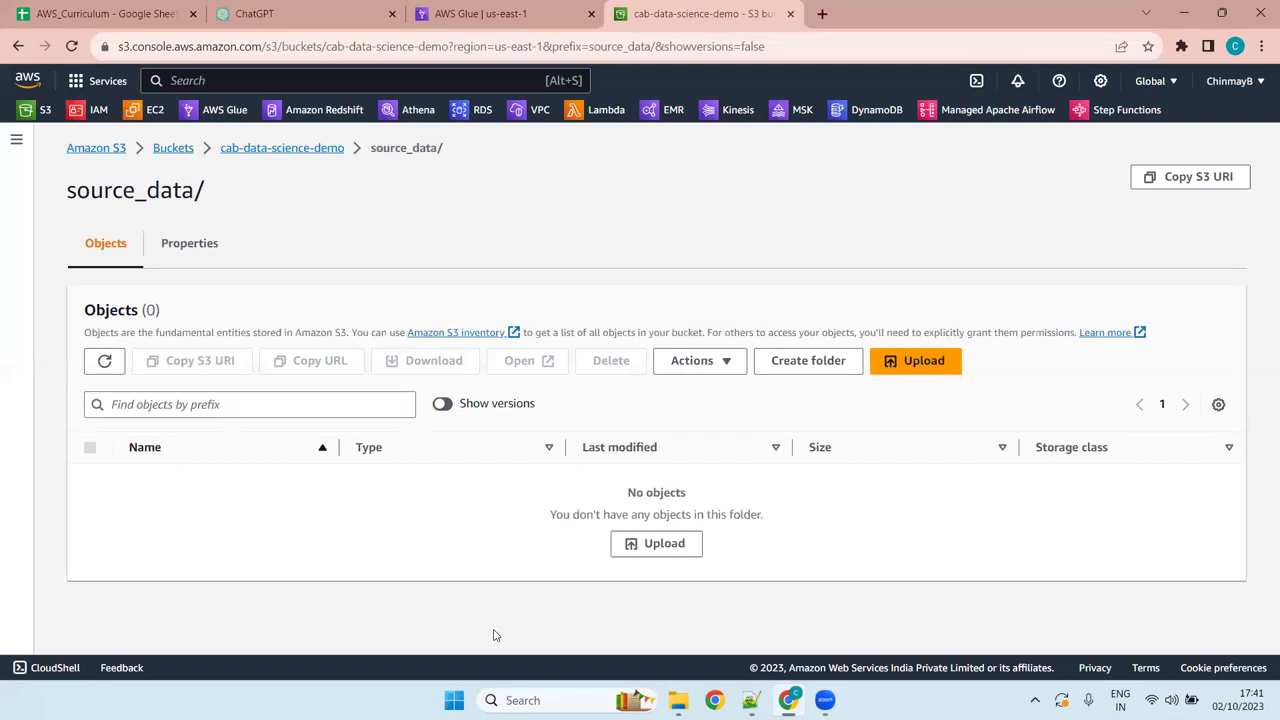
pyautogui.click(919, 366)
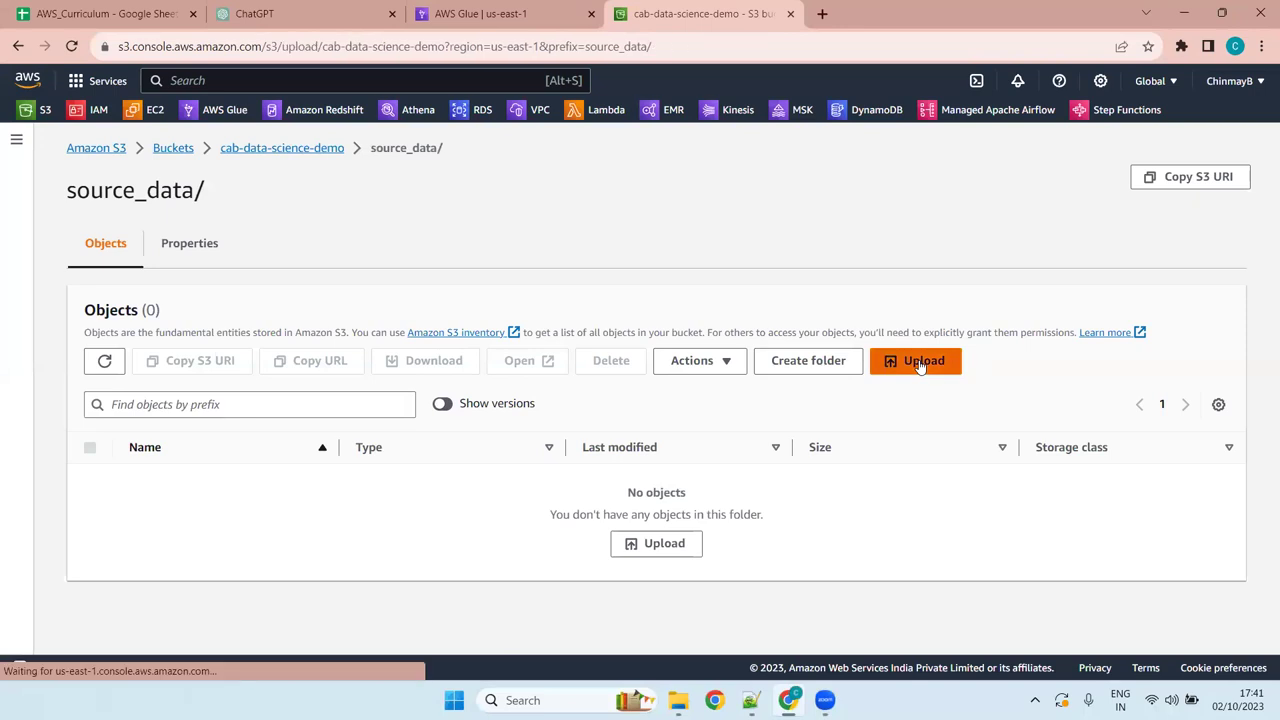
pyautogui.scroll(-2, 409, 477)
pyautogui.scroll(2, 409, 477)
pyautogui.click(681, 376)
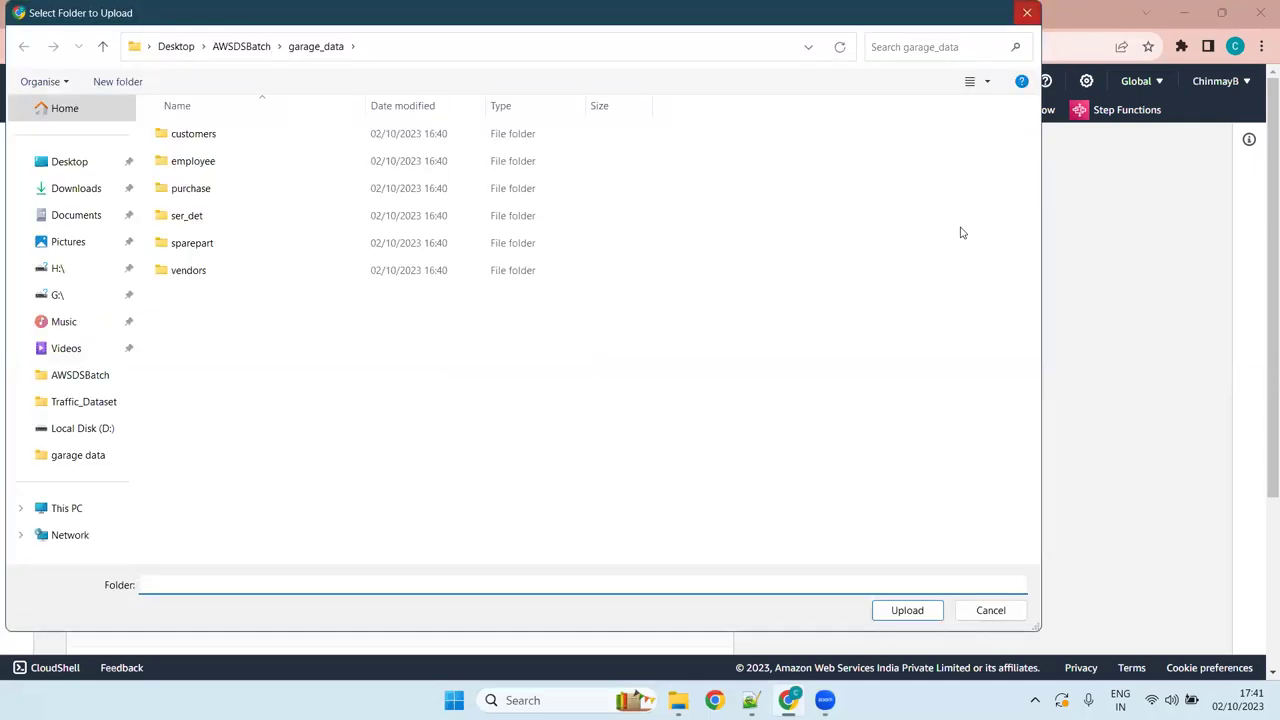
pyautogui.press('Escape')
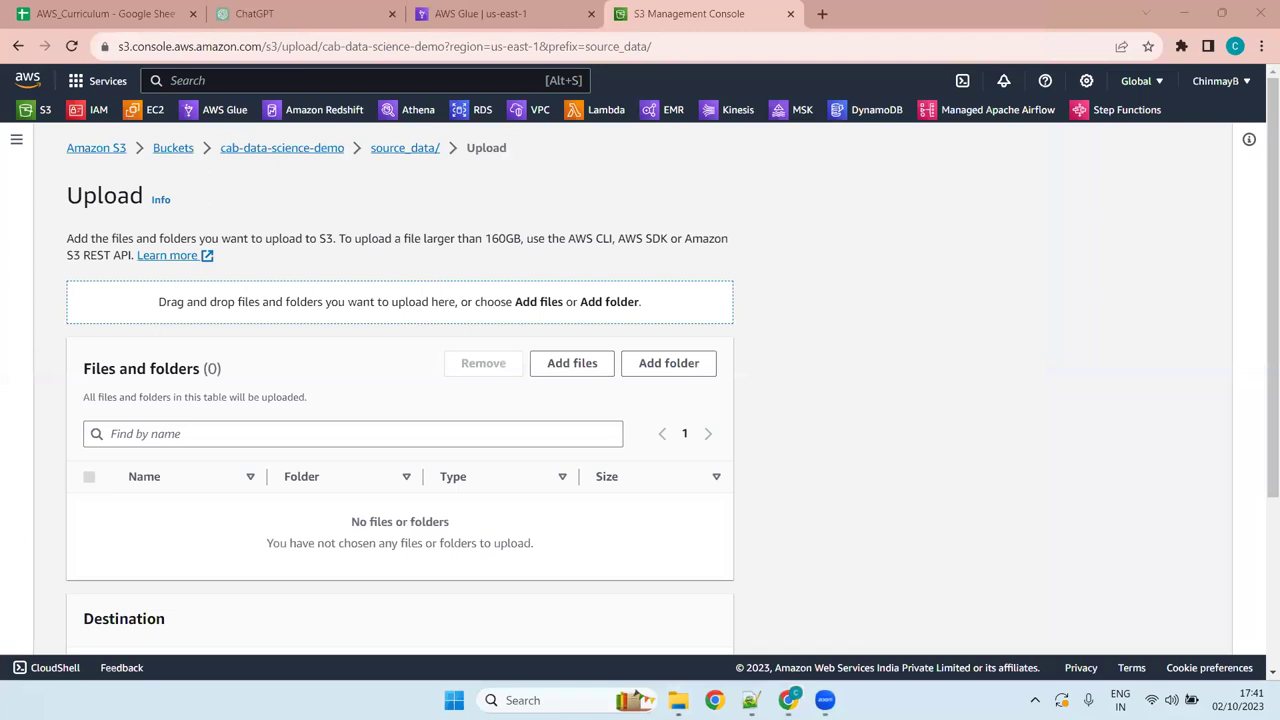
# Switch to File Explorer, open the garage_data folder and inspect the contents of its customers subfolder
pyautogui.click(678, 700)
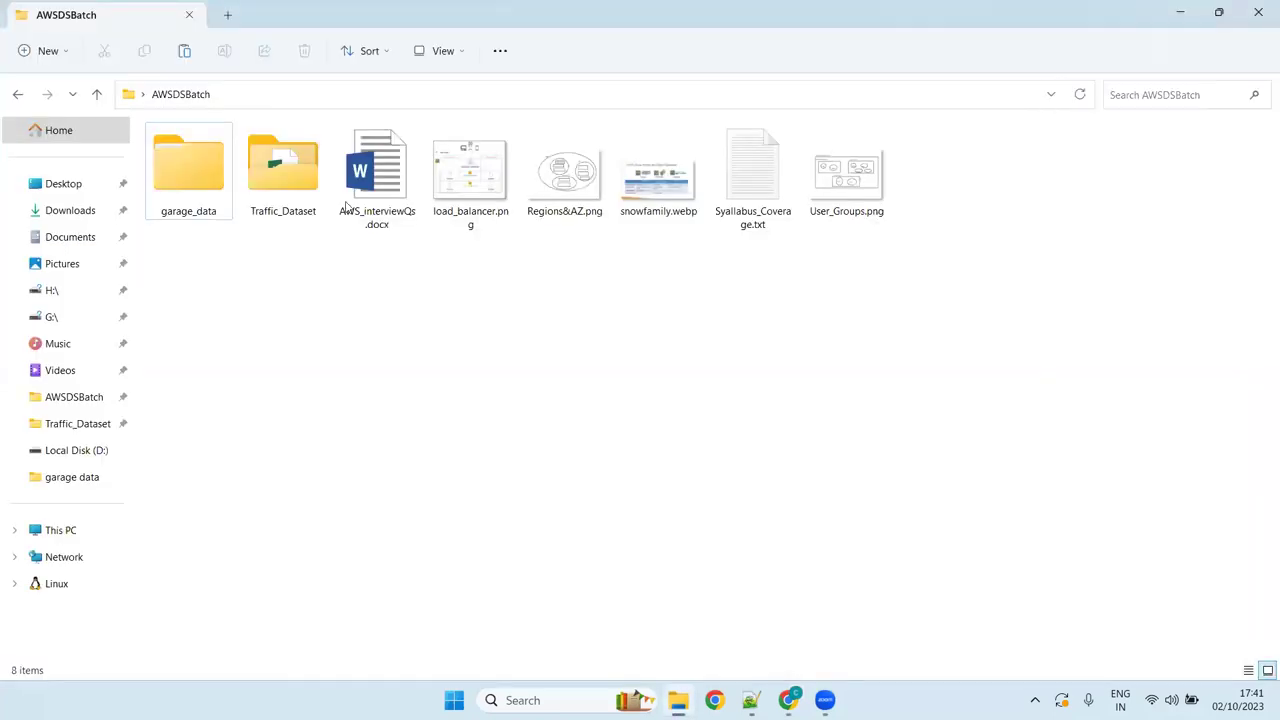
pyautogui.click(216, 188)
pyautogui.doubleClick(216, 188)
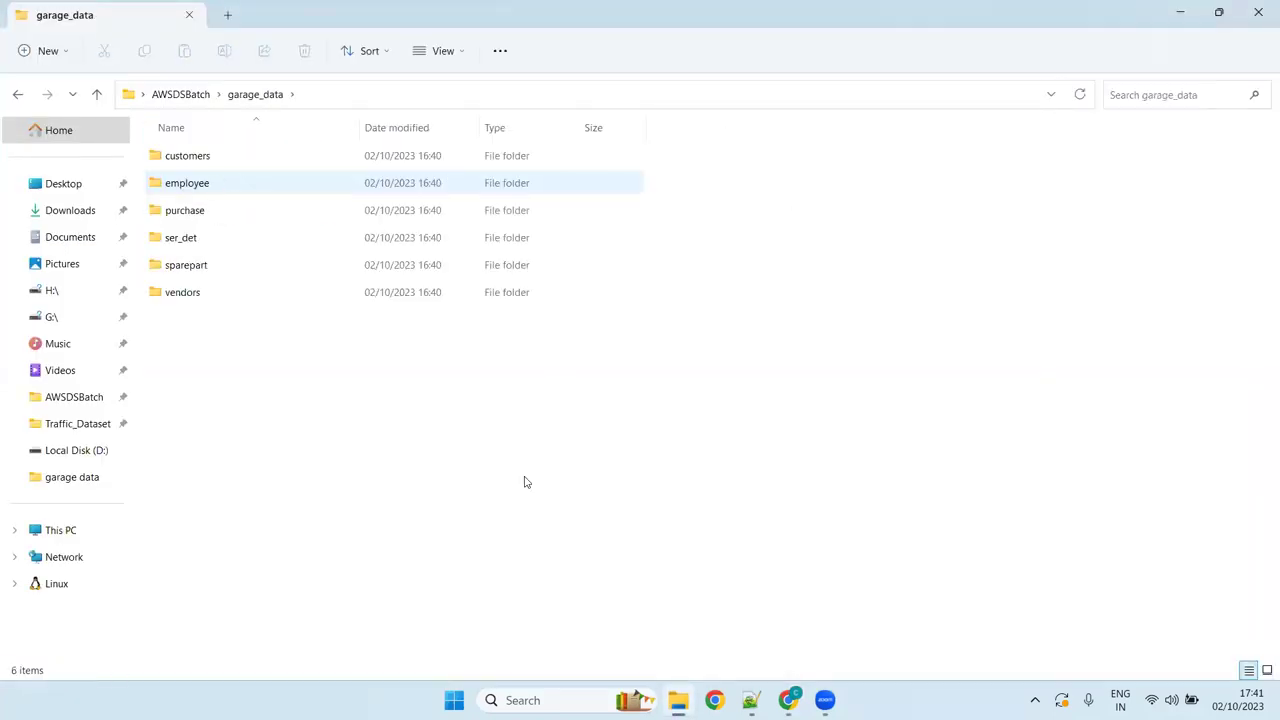
pyautogui.hotkey('ctrl', 'a')
pyautogui.click(665, 355)
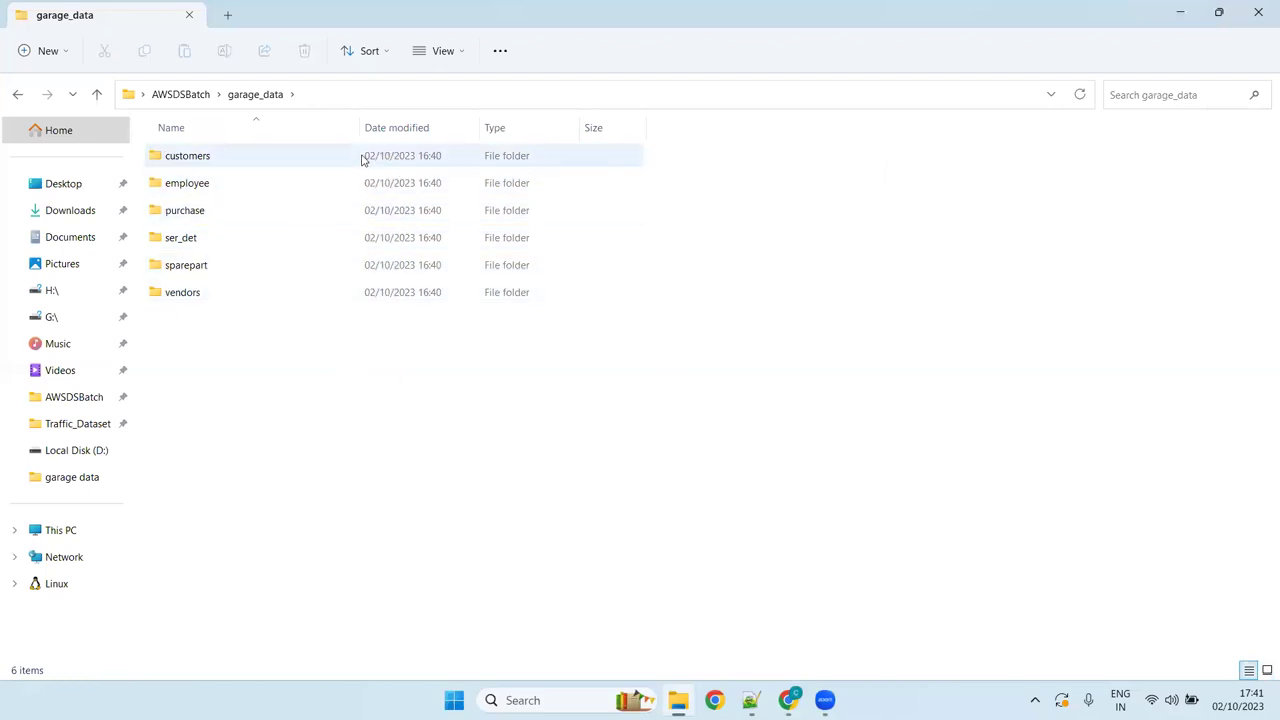
pyautogui.doubleClick(363, 158)
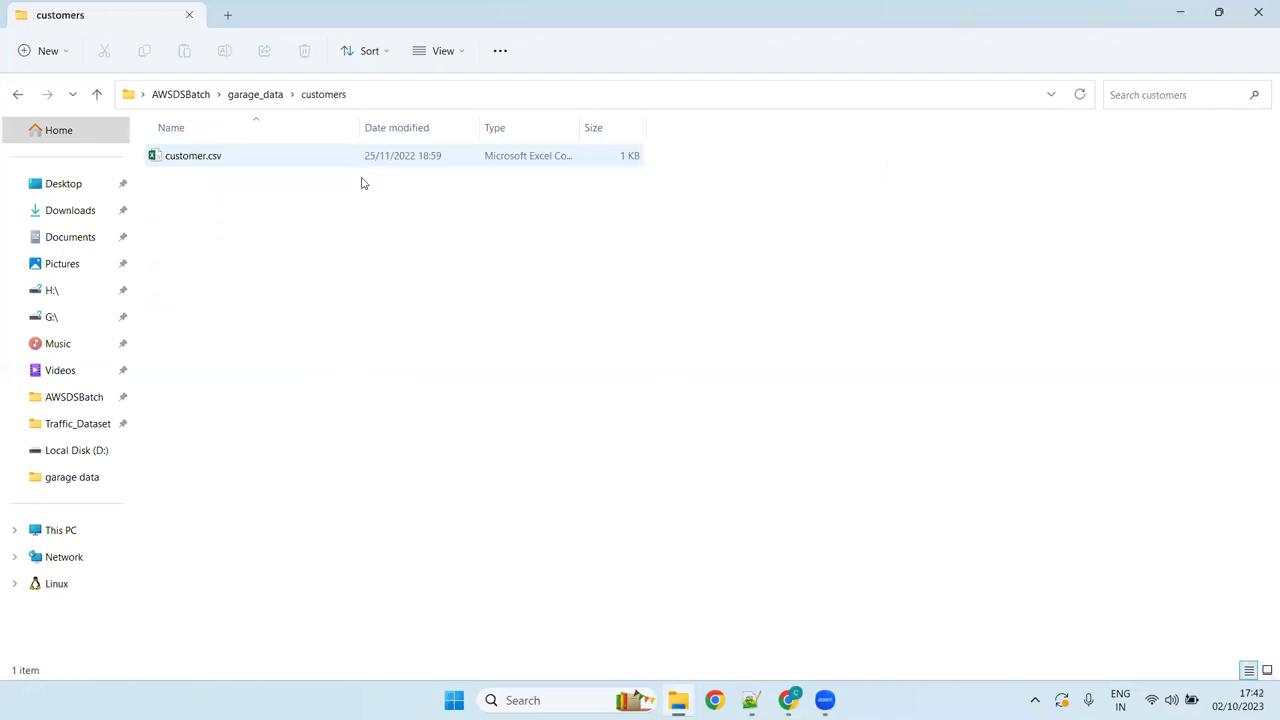
pyautogui.click(257, 92)
# Review the remaining garage_data subfolders, including employee, purchase, sparepart and vendors, and return to the AWSDSBatch folder
pyautogui.moveTo(394, 354); pyautogui.dragTo(342, 170)
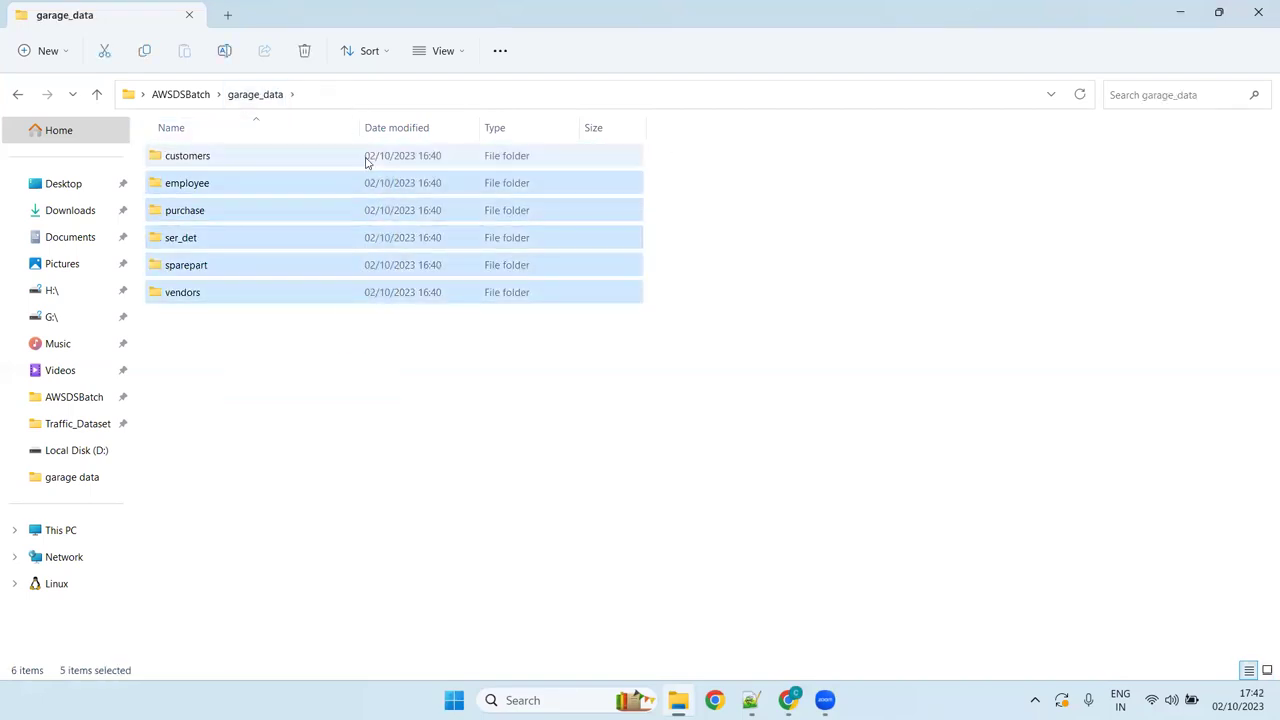
pyautogui.click(338, 188)
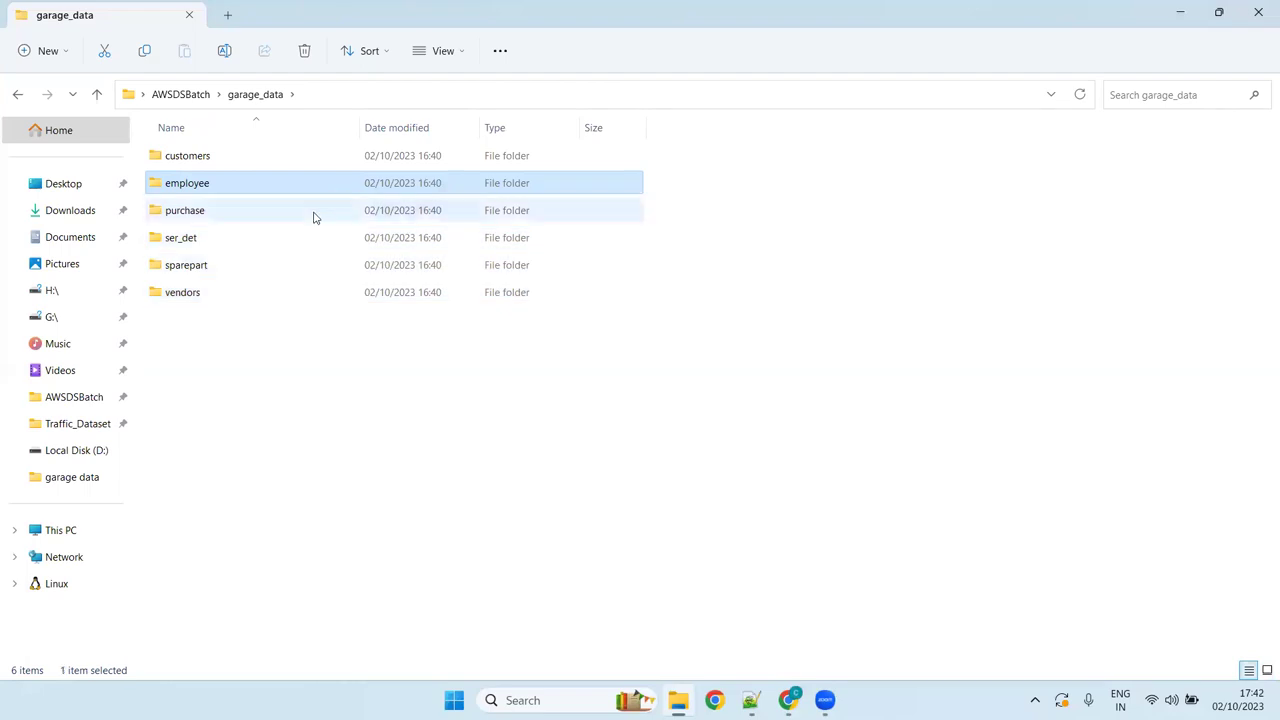
pyautogui.click(314, 214)
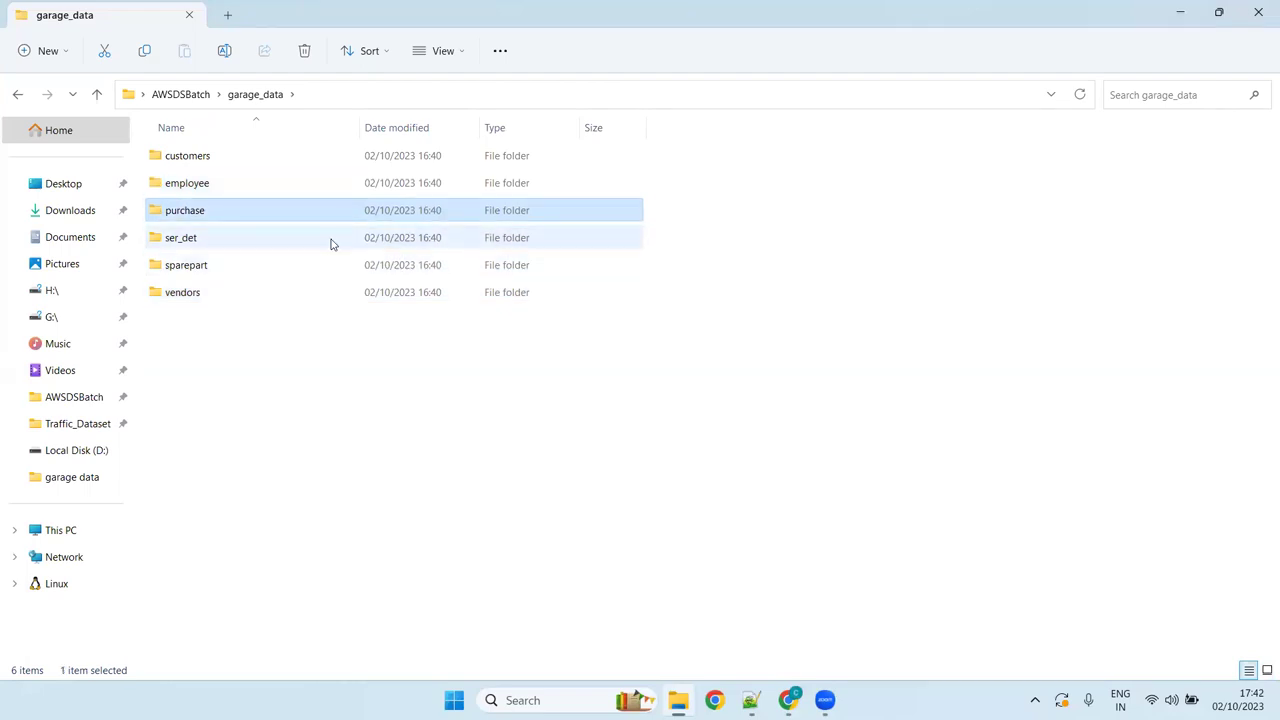
pyautogui.click(281, 272)
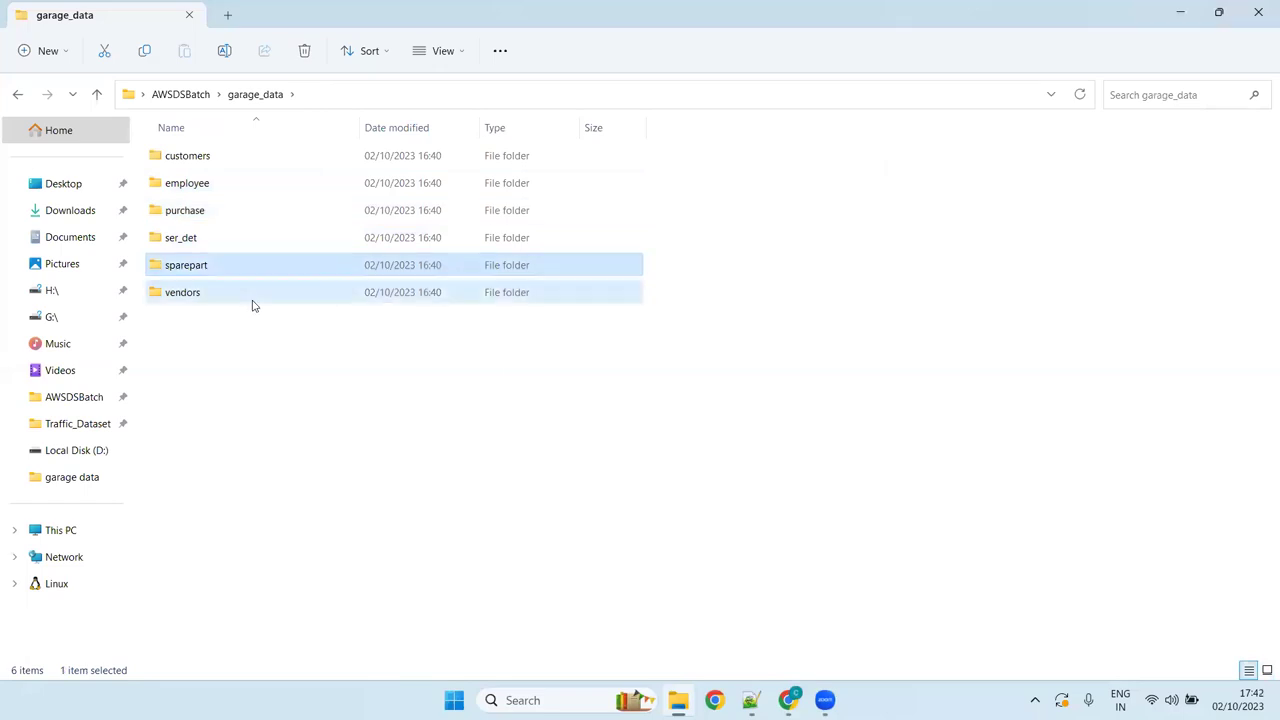
pyautogui.click(253, 305)
pyautogui.click(418, 374)
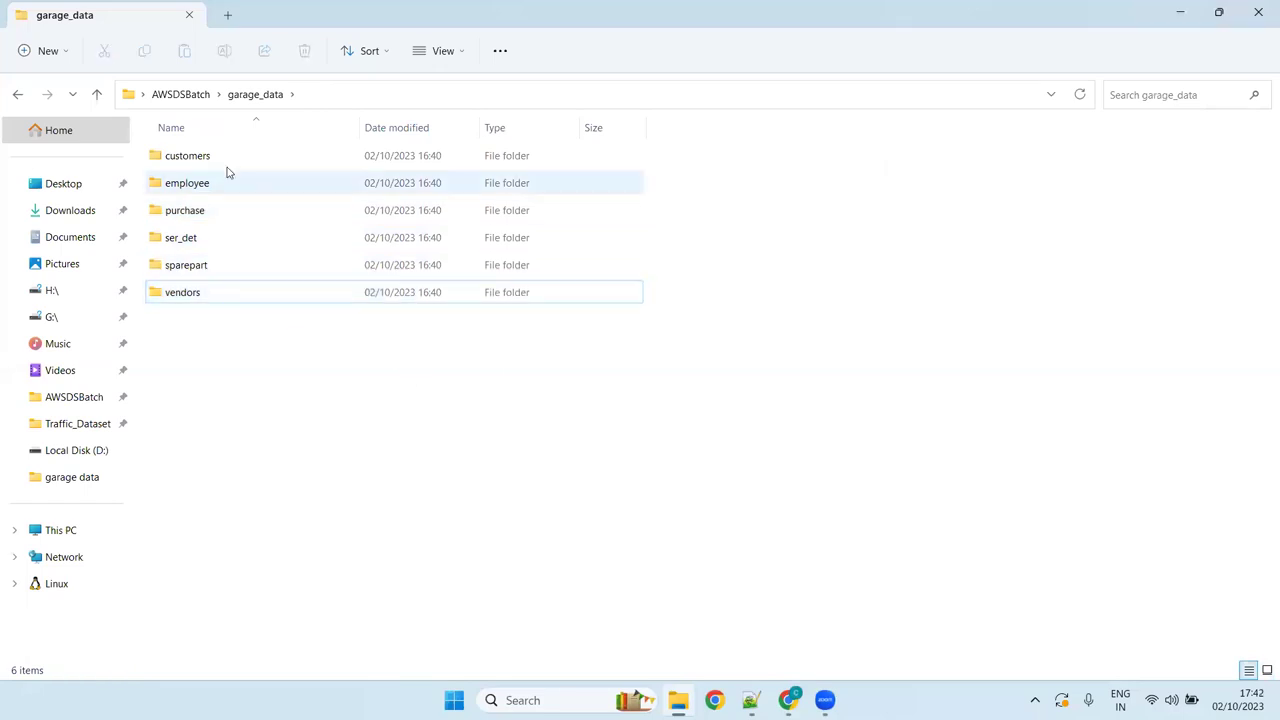
pyautogui.click(198, 95)
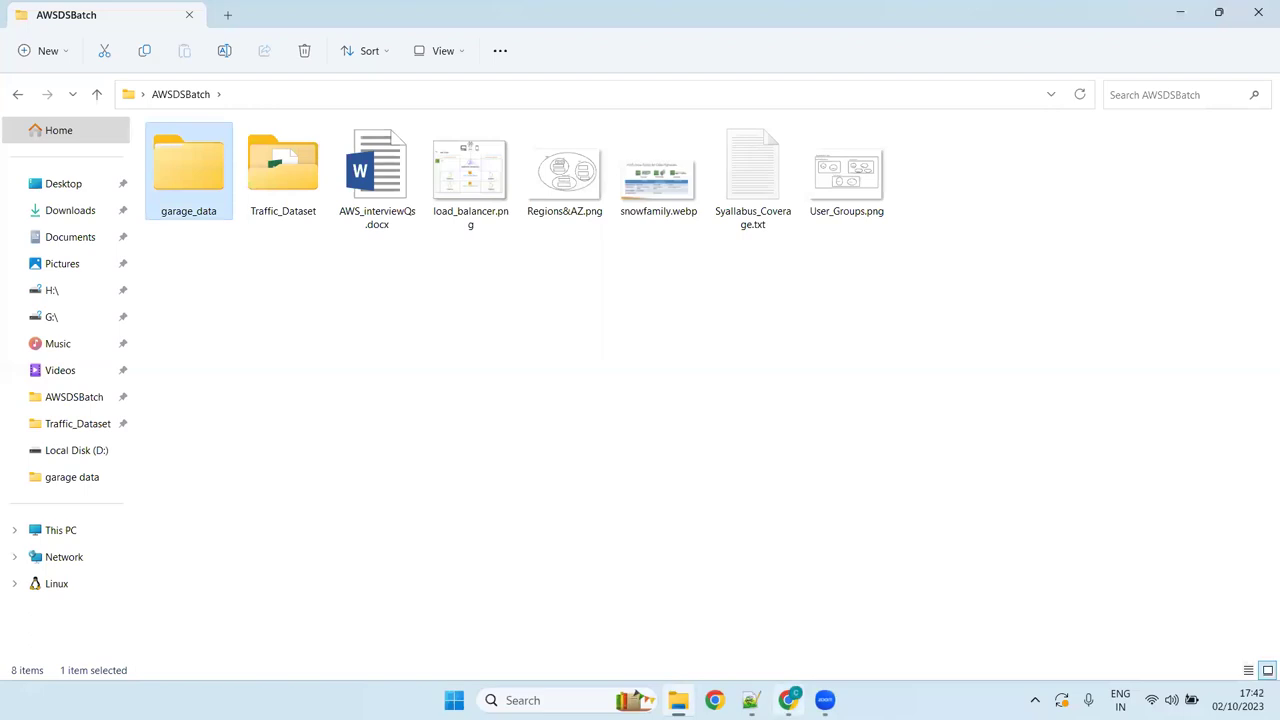
# Switch to the S3 upload page in Chrome and upload the garage_data folder from AWSDSBatch to source_data, closing the upload status page
pyautogui.click(788, 700)
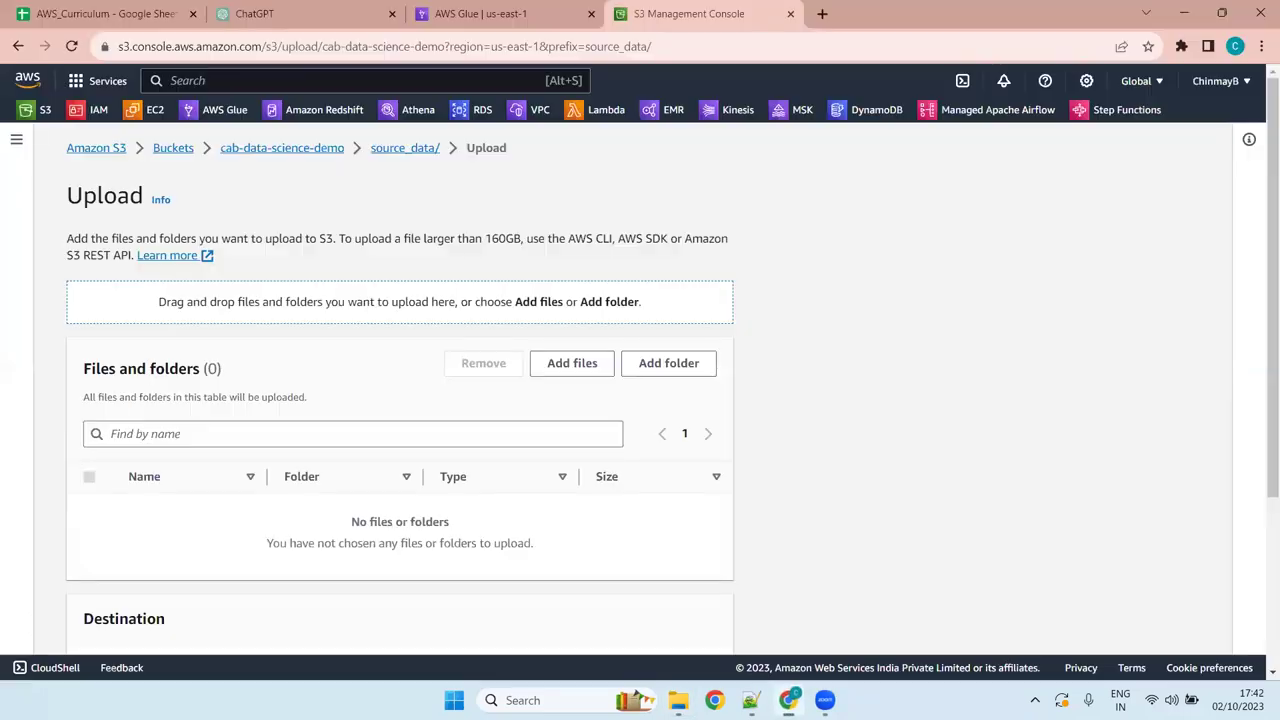
pyautogui.click(680, 376)
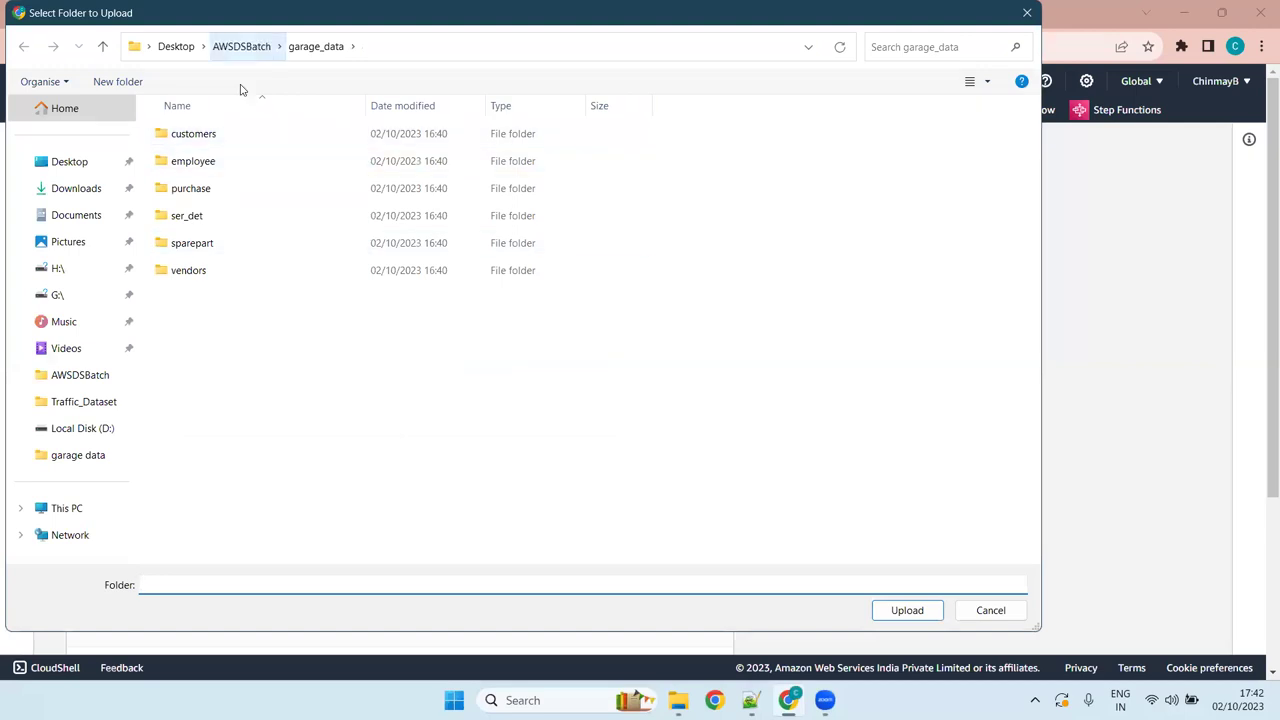
pyautogui.click(241, 46)
pyautogui.click(195, 150)
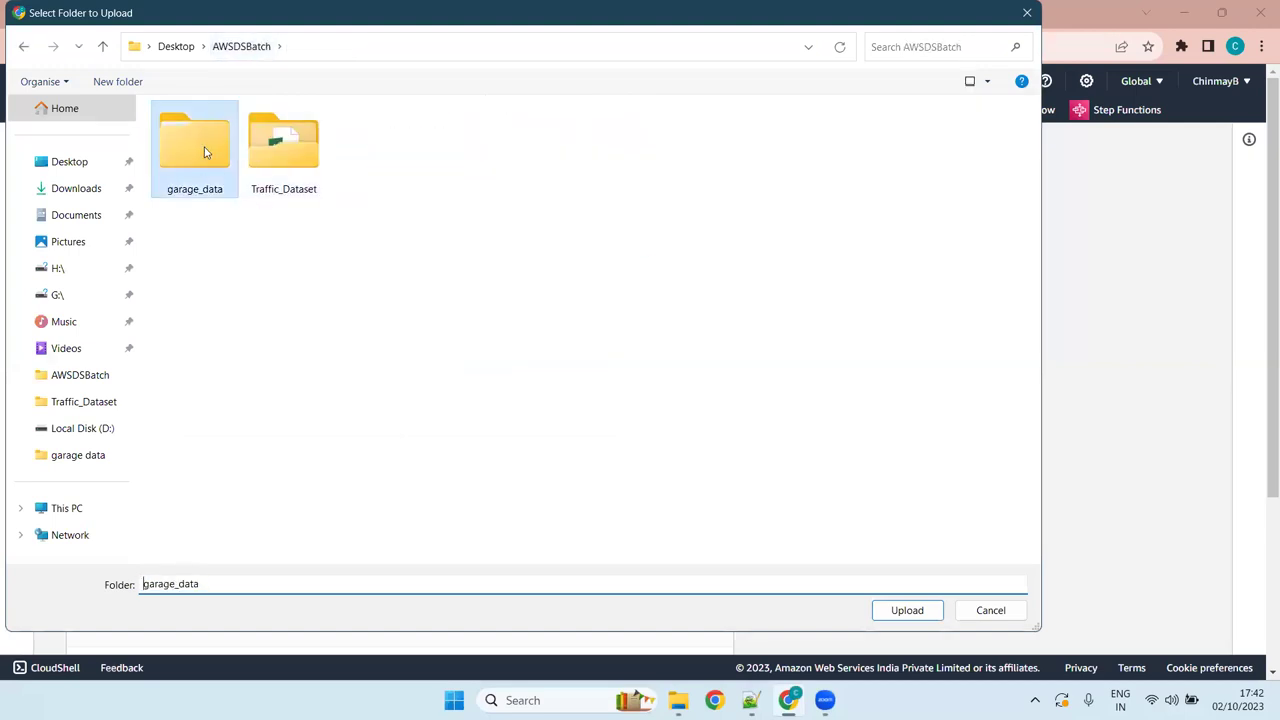
pyautogui.click(900, 609)
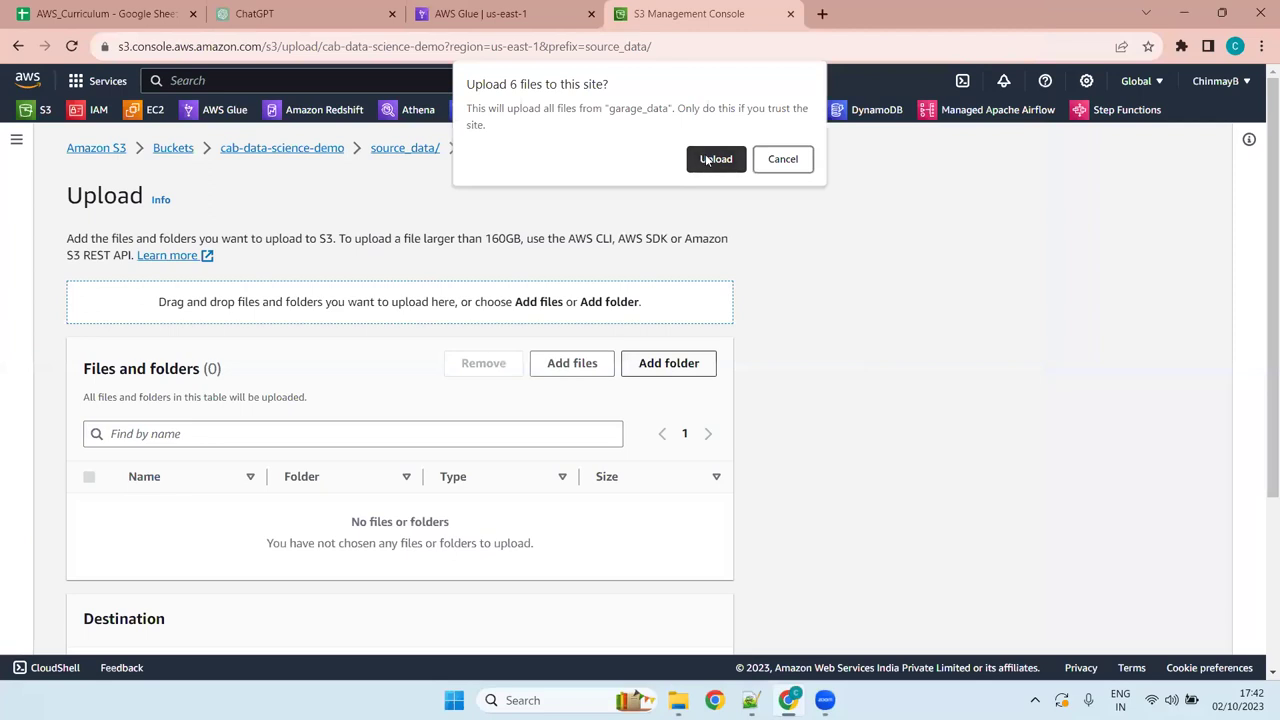
pyautogui.click(714, 159)
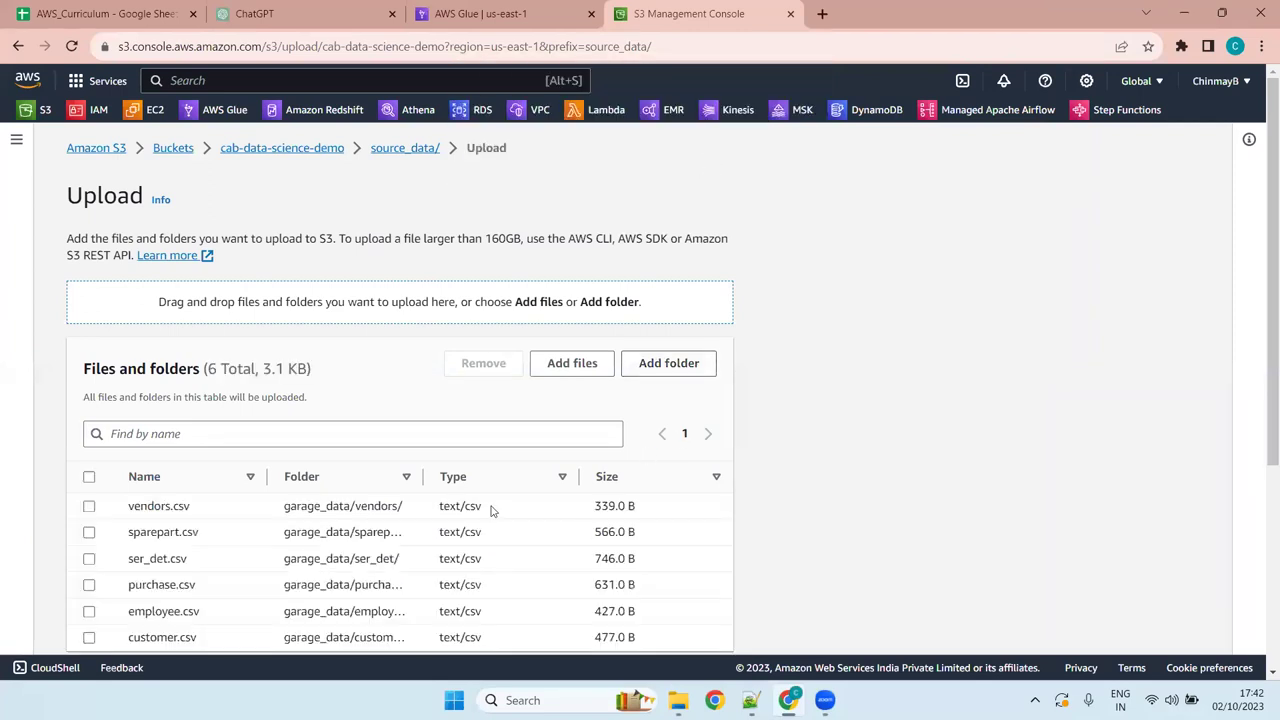
pyautogui.scroll(-2, 491, 513)
pyautogui.click(688, 626)
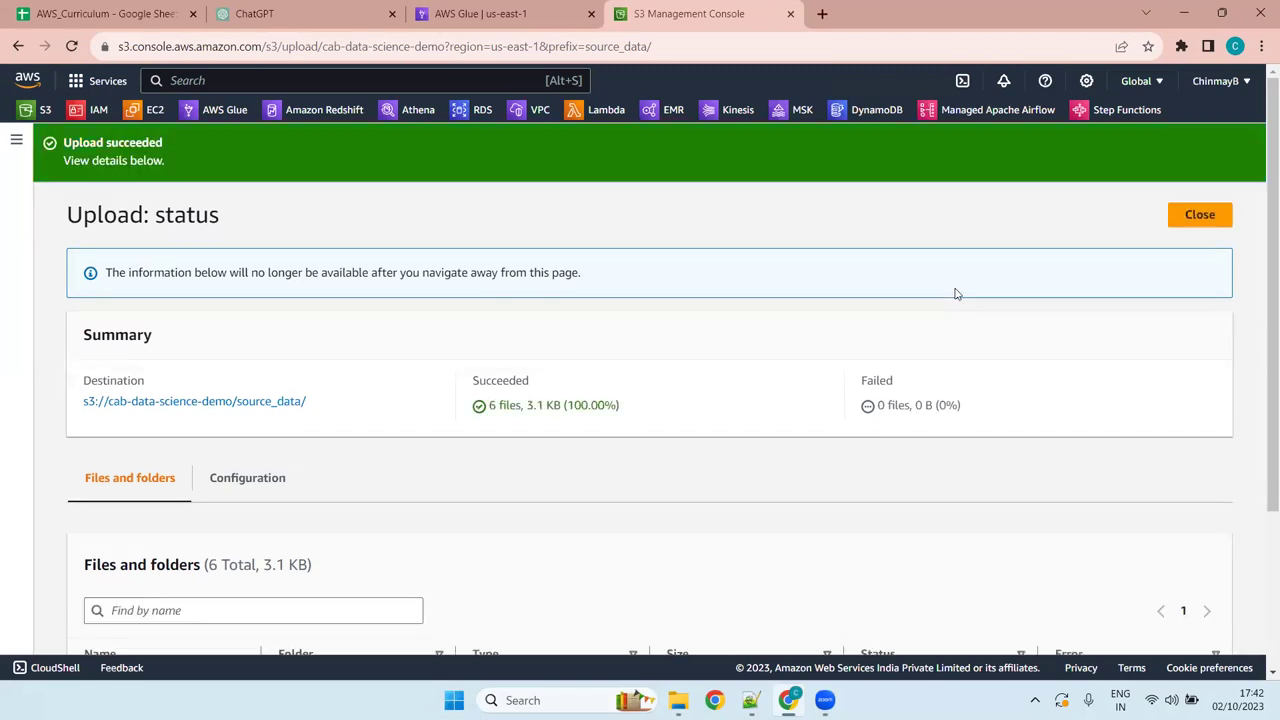
pyautogui.click(1190, 220)
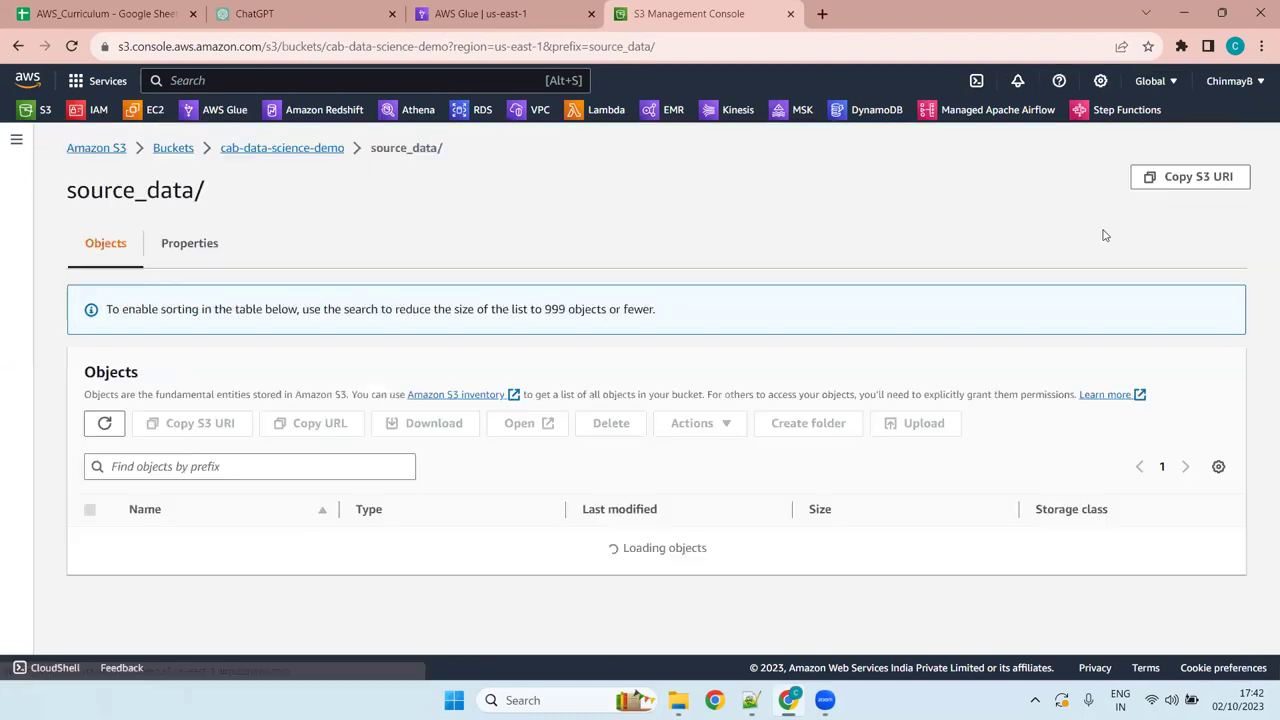
# Inspect the uploaded garage_data folder, checking its customers and ser_det subfolders, and return to source_data
pyautogui.click(184, 480)
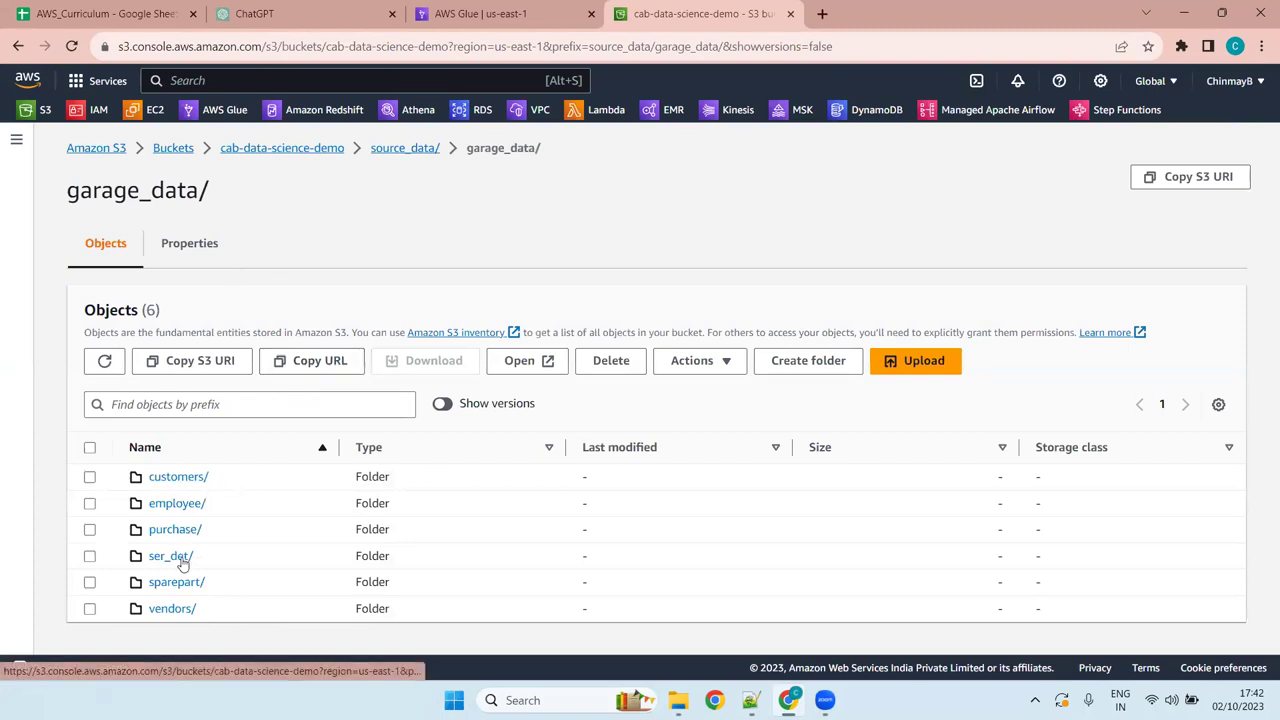
pyautogui.click(187, 478)
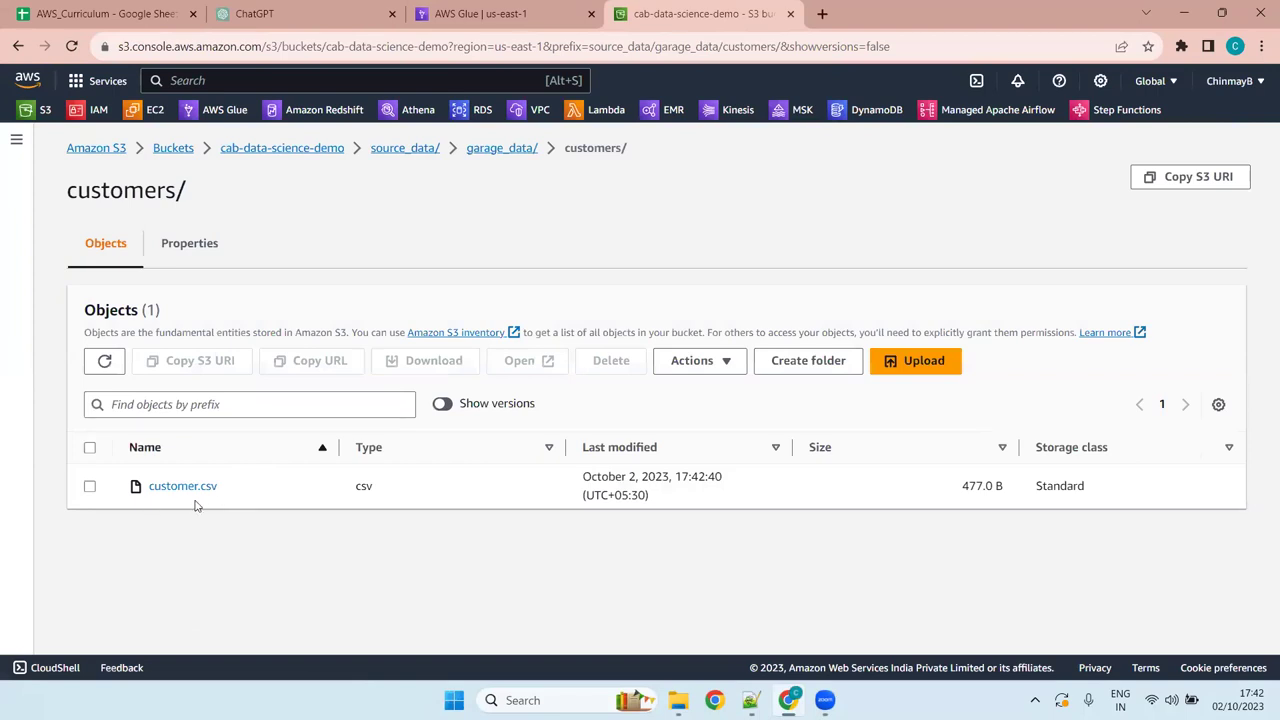
pyautogui.click(487, 153)
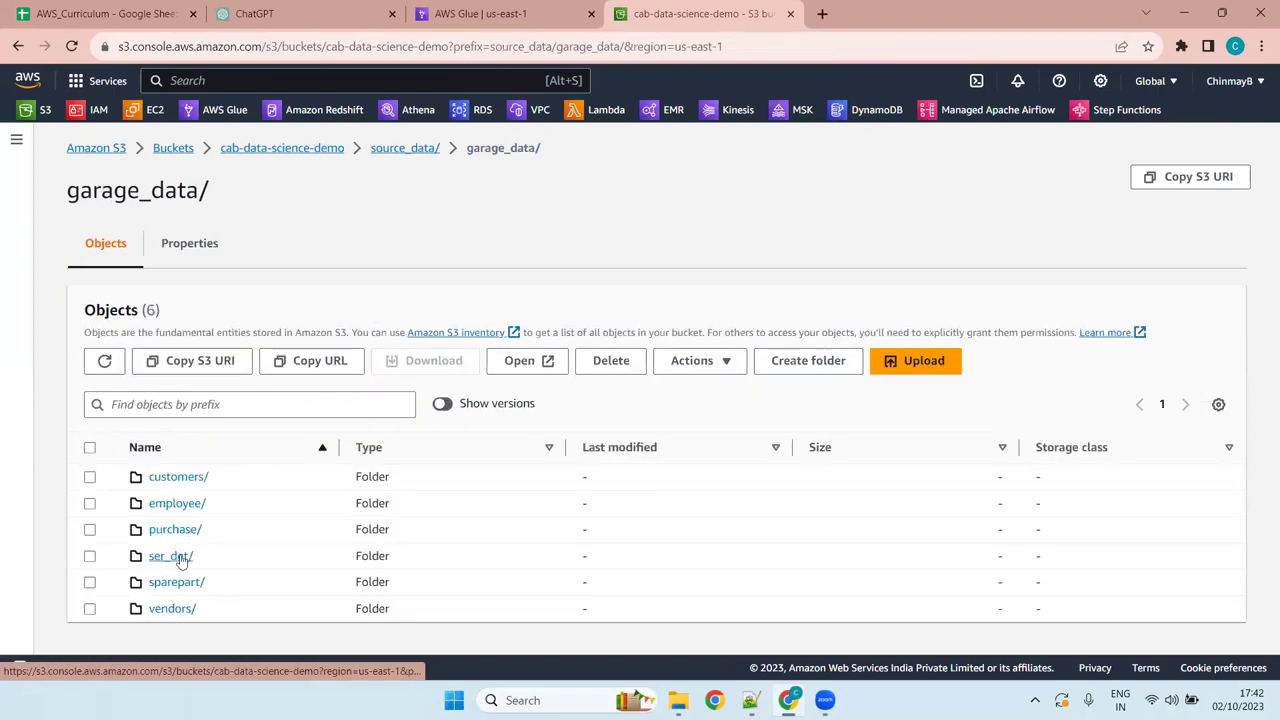
pyautogui.click(170, 556)
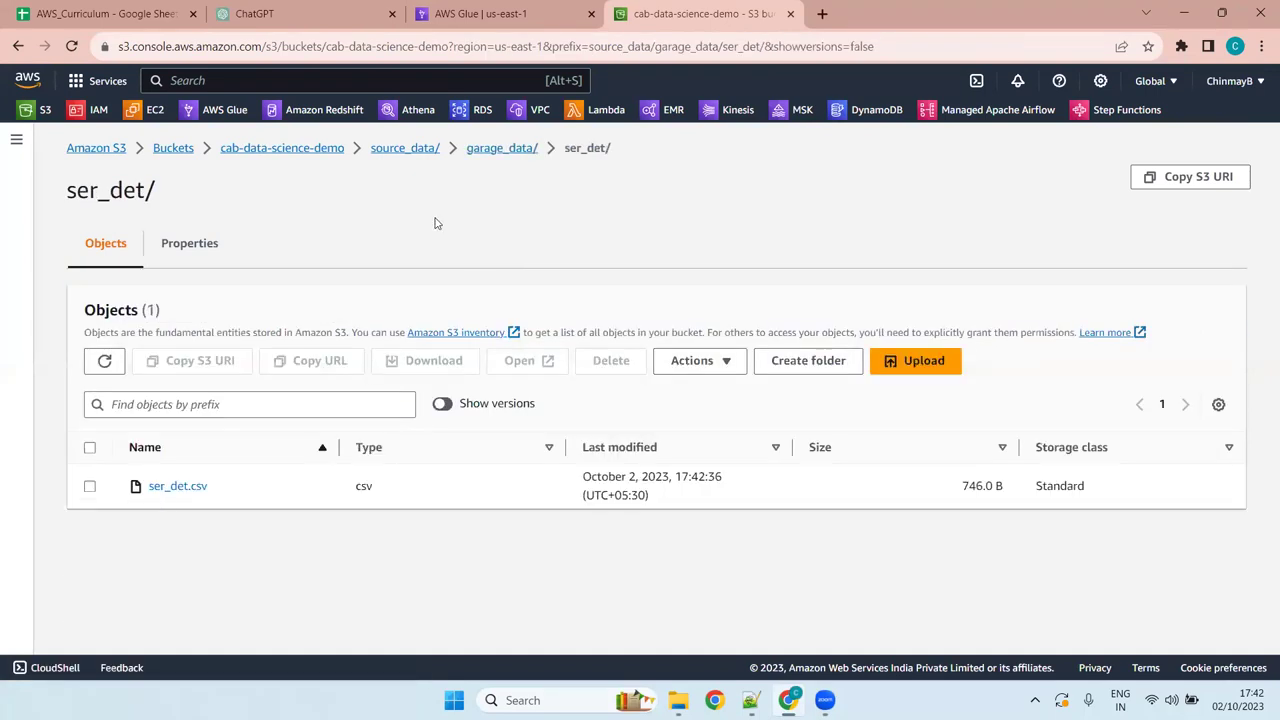
pyautogui.click(499, 150)
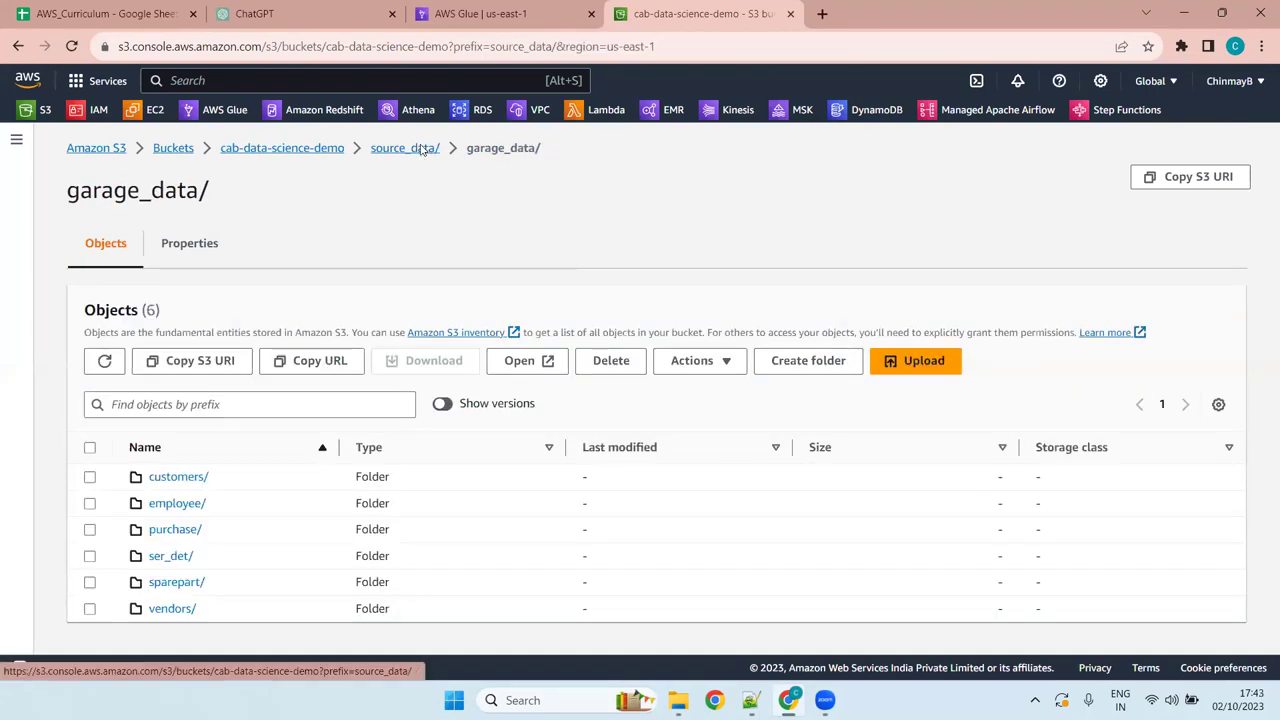
pyautogui.click(425, 149)
# Switch to the AWS Glue crawler setup, keep the name Garage_crawler without tags, and continue to the data sources and classifiers stage
pyautogui.click(533, 6)
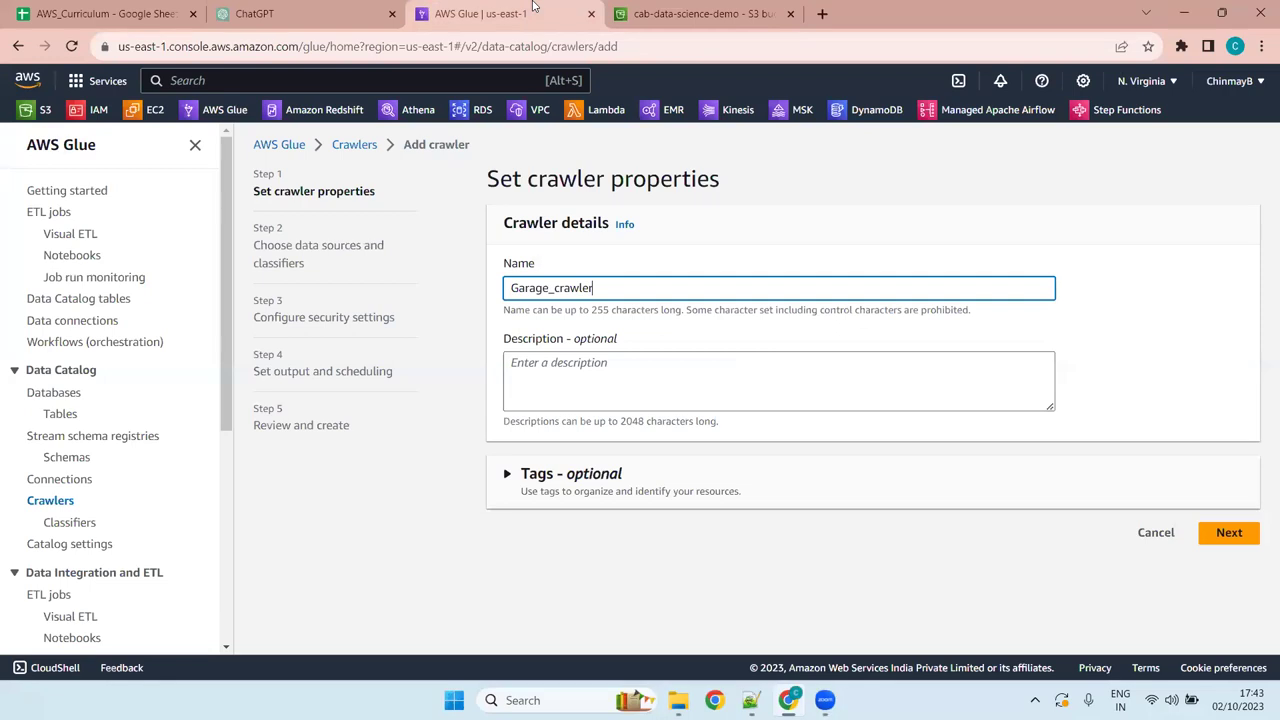
pyautogui.moveTo(596, 288); pyautogui.dragTo(490, 293)
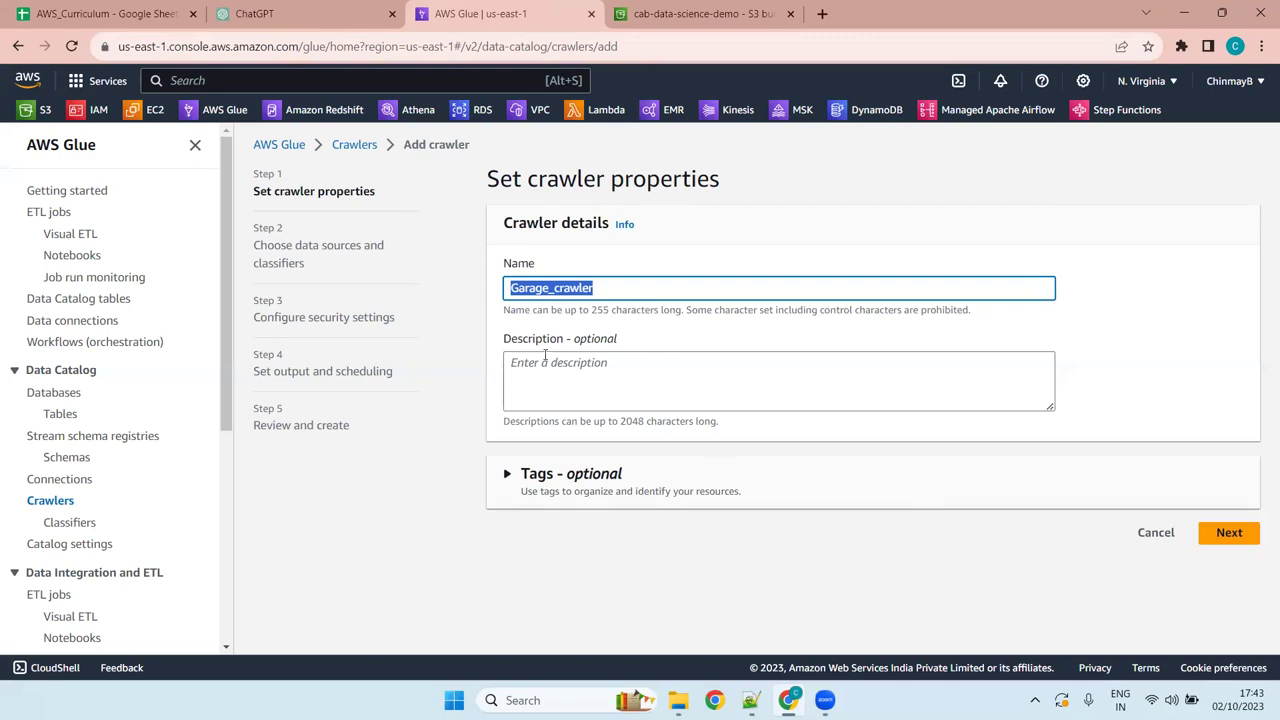
pyautogui.click(614, 470)
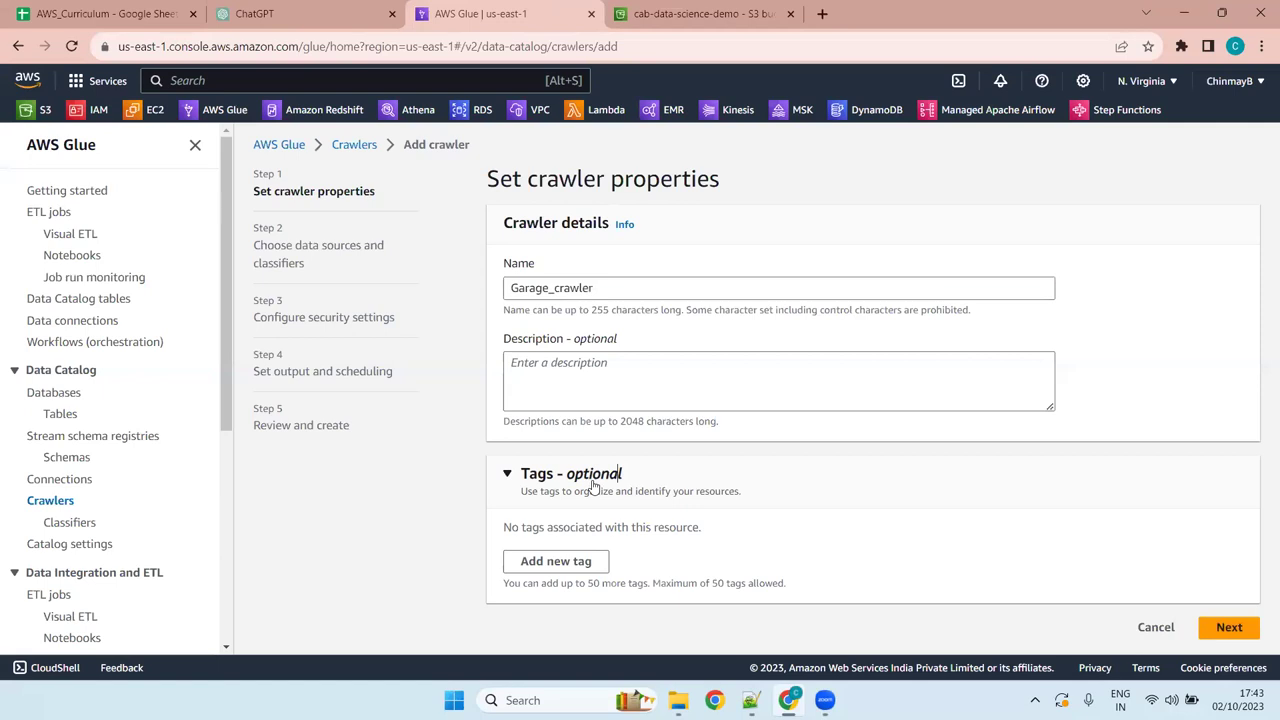
pyautogui.click(593, 487)
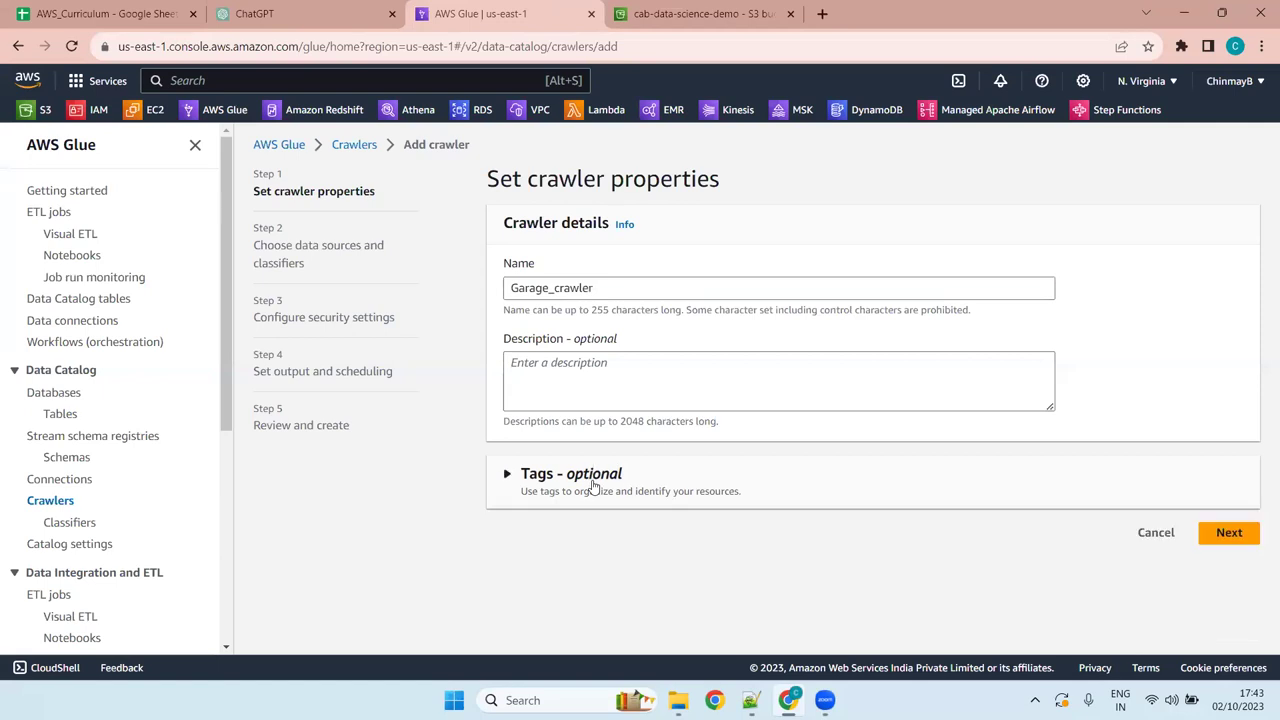
pyautogui.click(1229, 533)
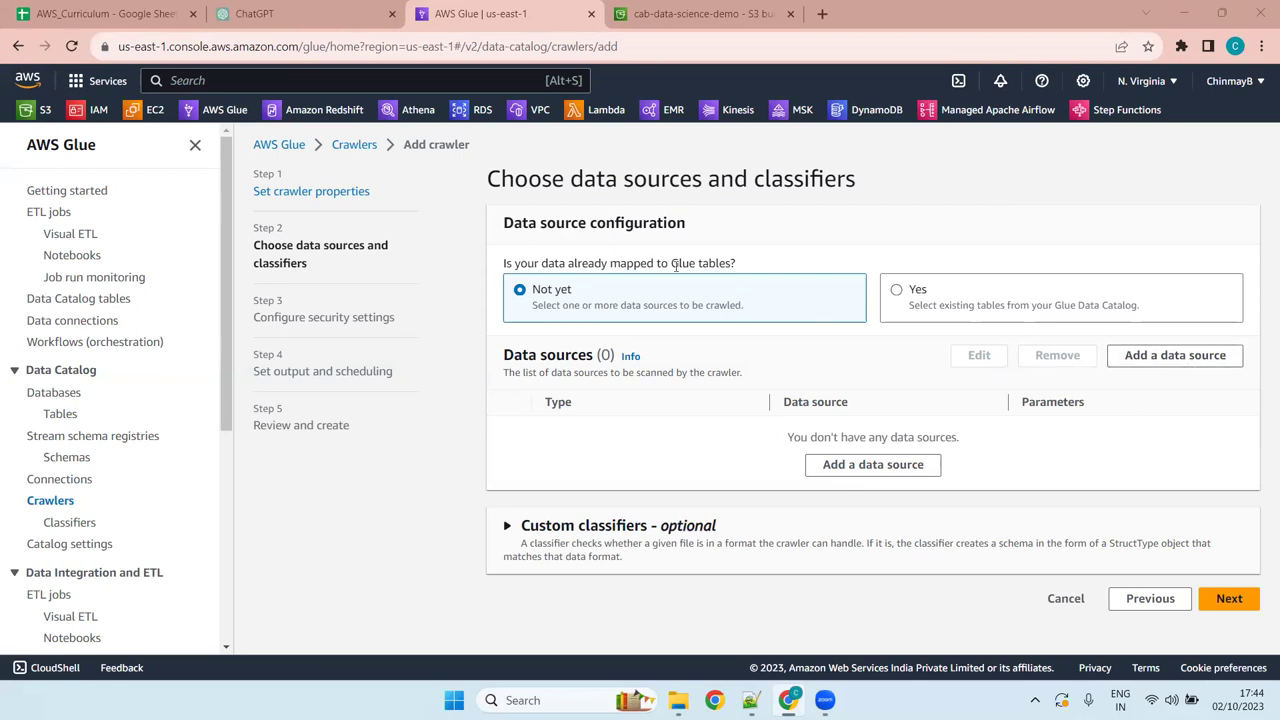
# Check the question about existing Glue table mapping, keep Not yet, and start adding a data source
pyautogui.moveTo(737, 263); pyautogui.dragTo(499, 260)
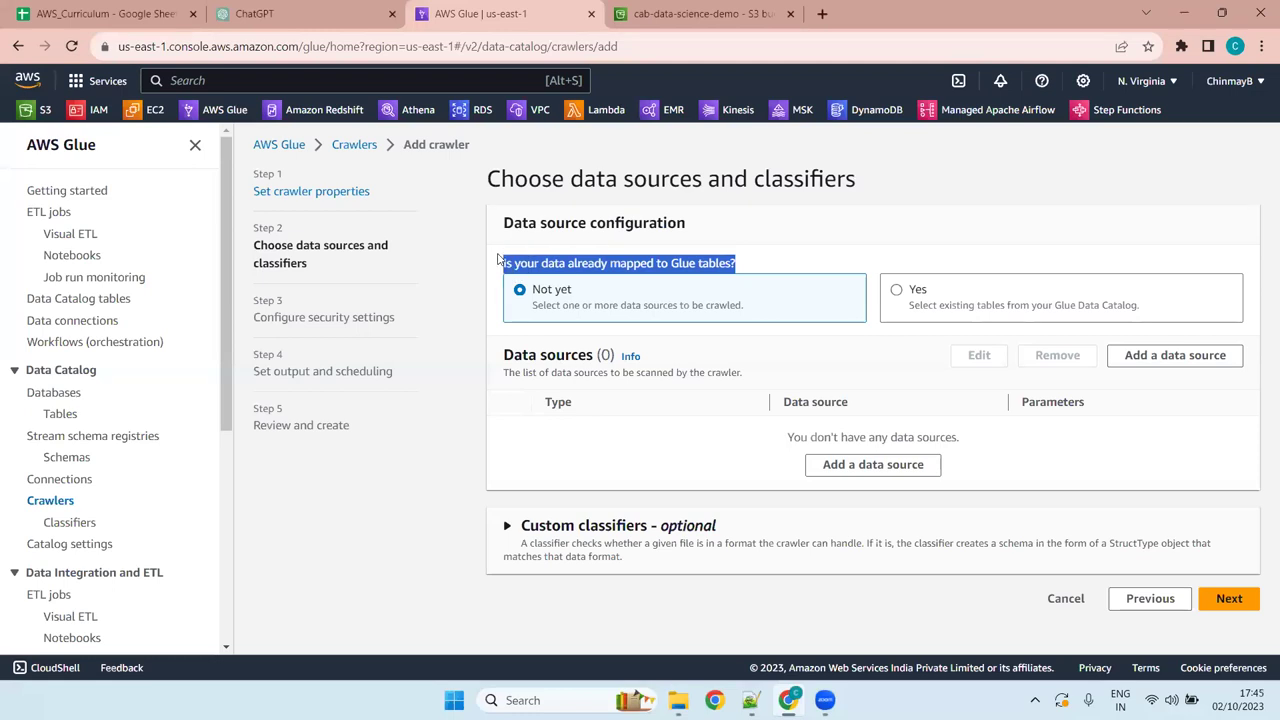
pyautogui.click(741, 261)
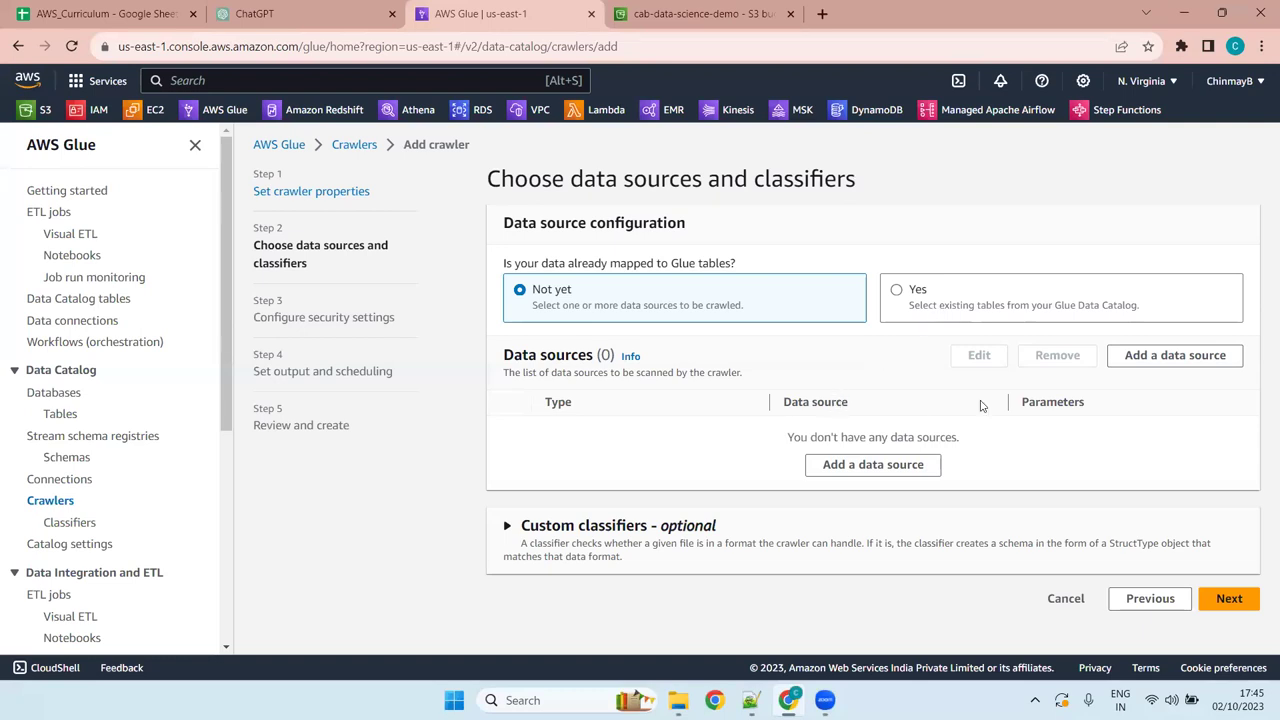
pyautogui.click(1139, 356)
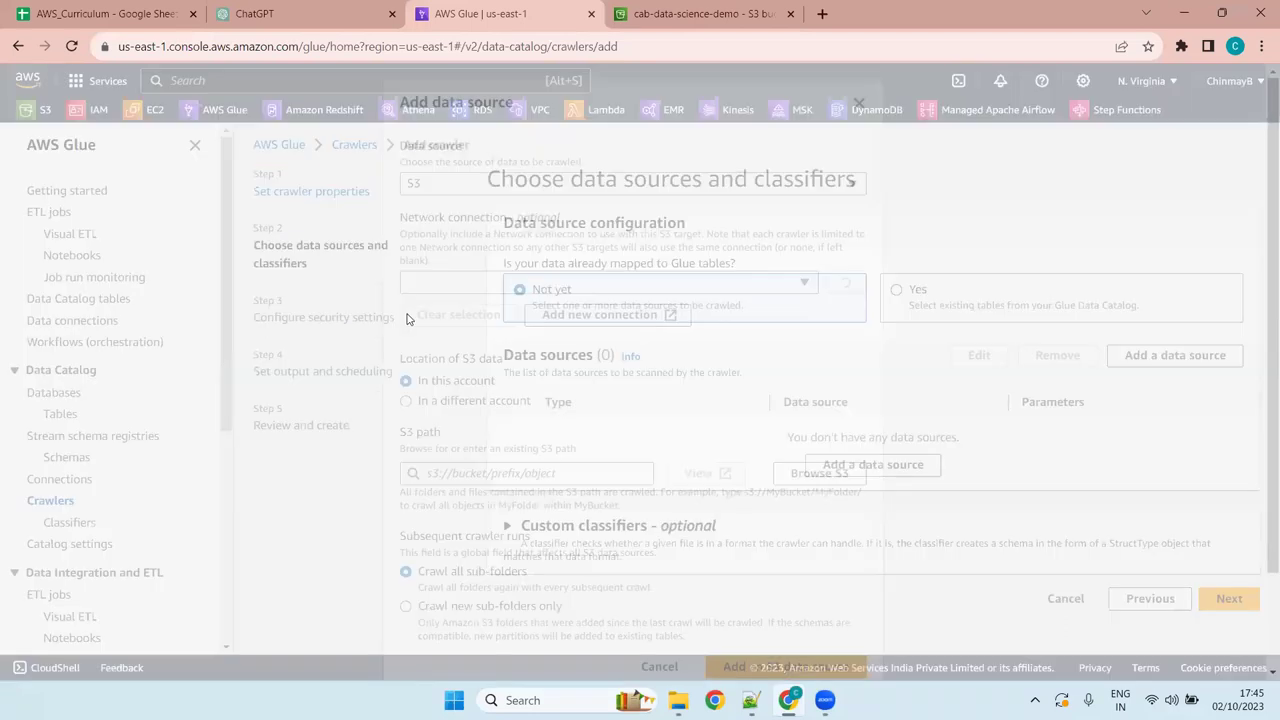
# Review the available data source types and the S3 path guidance with its example path, keeping S3 as the source
pyautogui.click(562, 180)
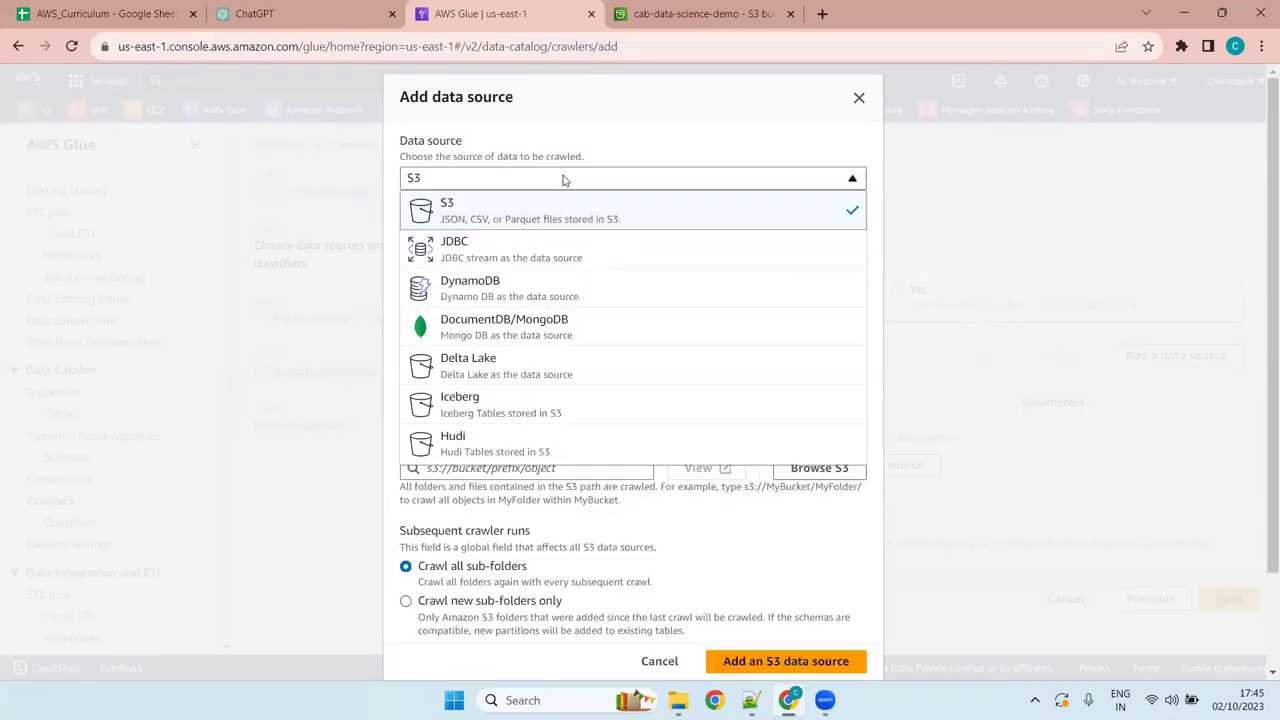
pyautogui.click(567, 178)
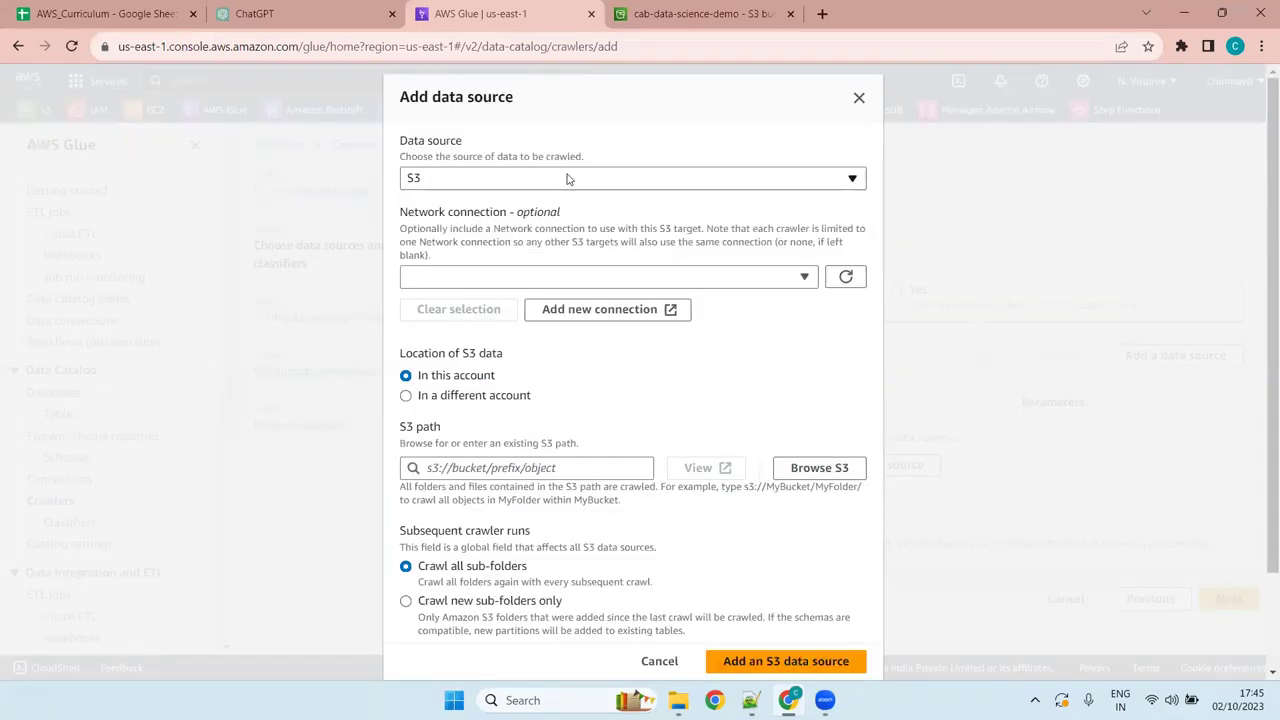
pyautogui.click(567, 178)
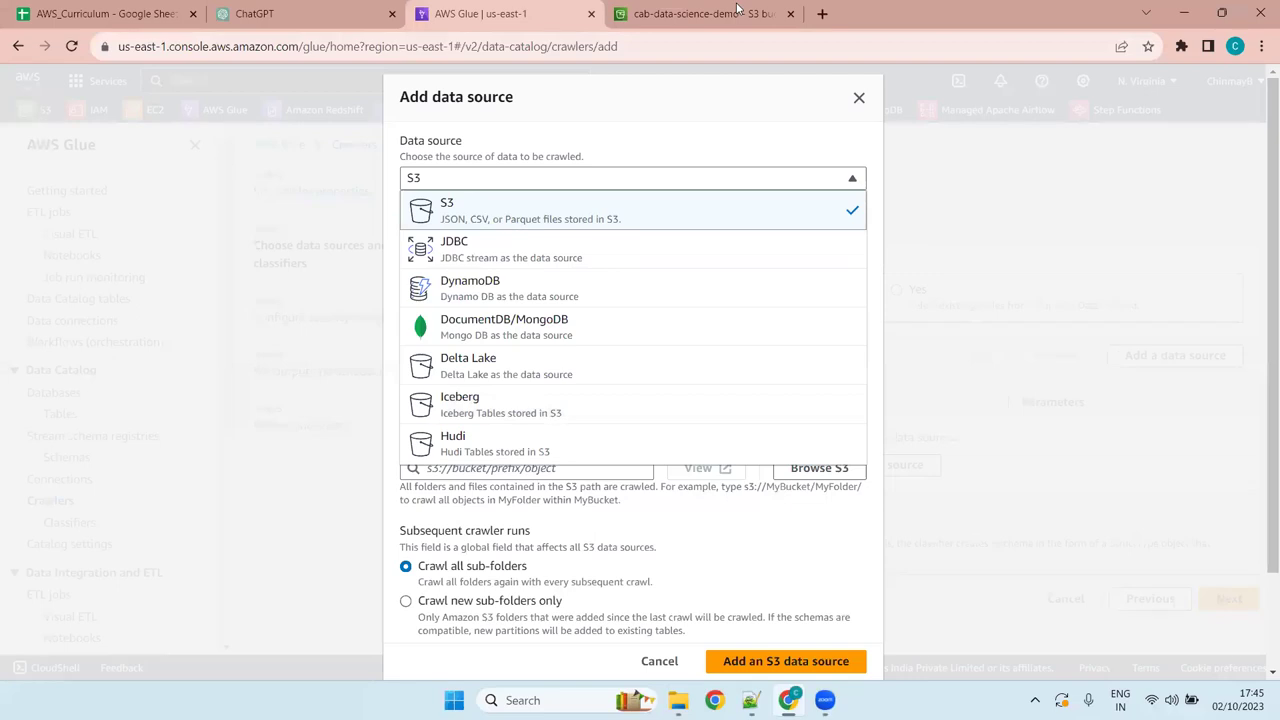
pyautogui.press('Escape')
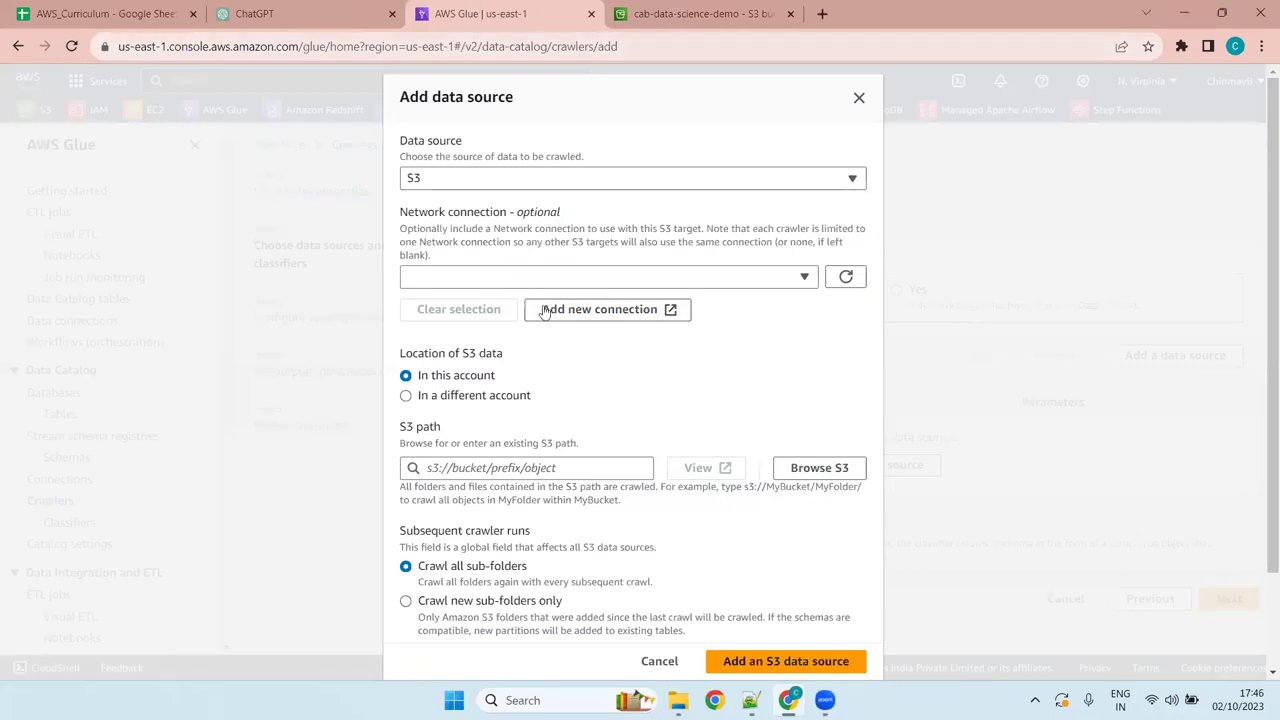
pyautogui.click(651, 183)
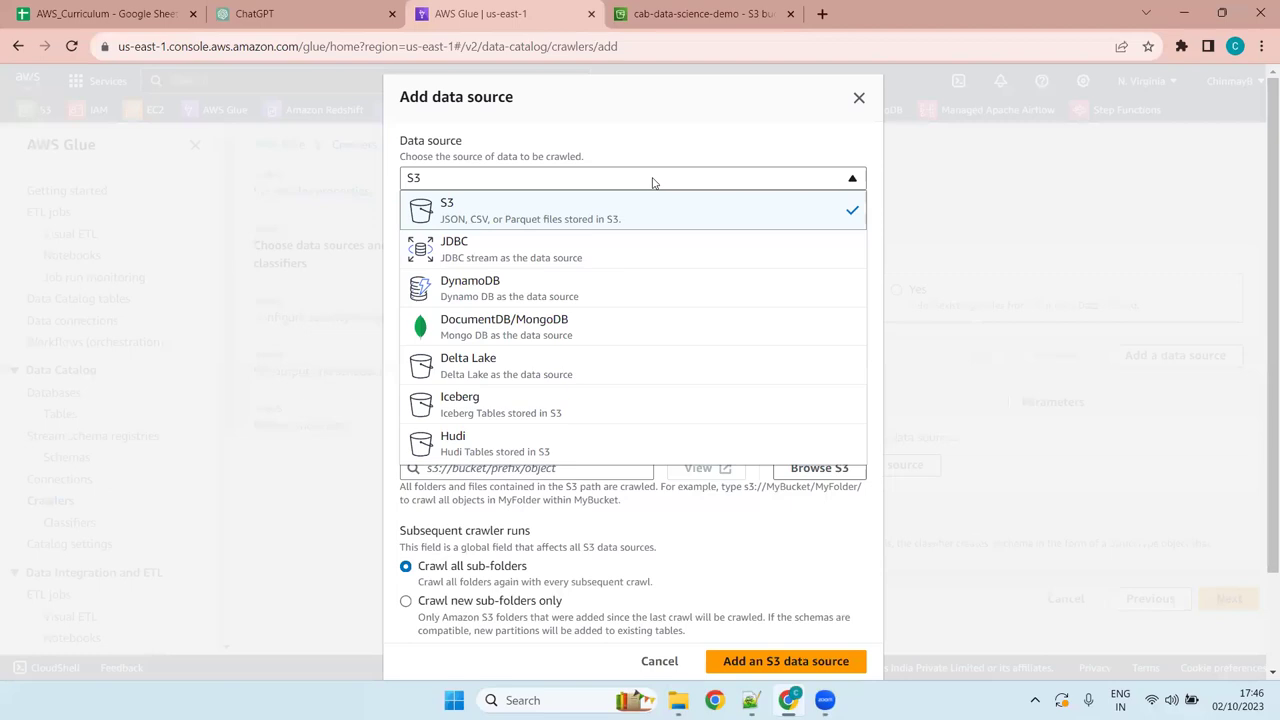
pyautogui.click(652, 182)
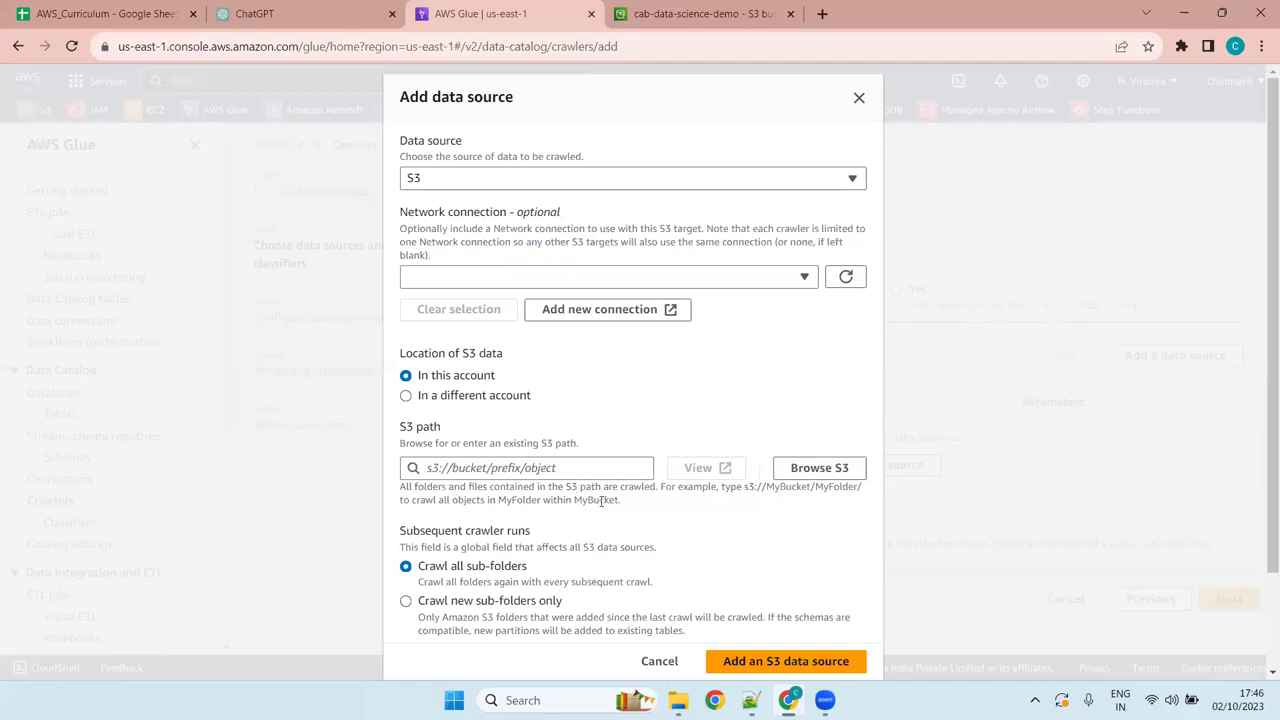
pyautogui.moveTo(657, 486); pyautogui.dragTo(538, 487)
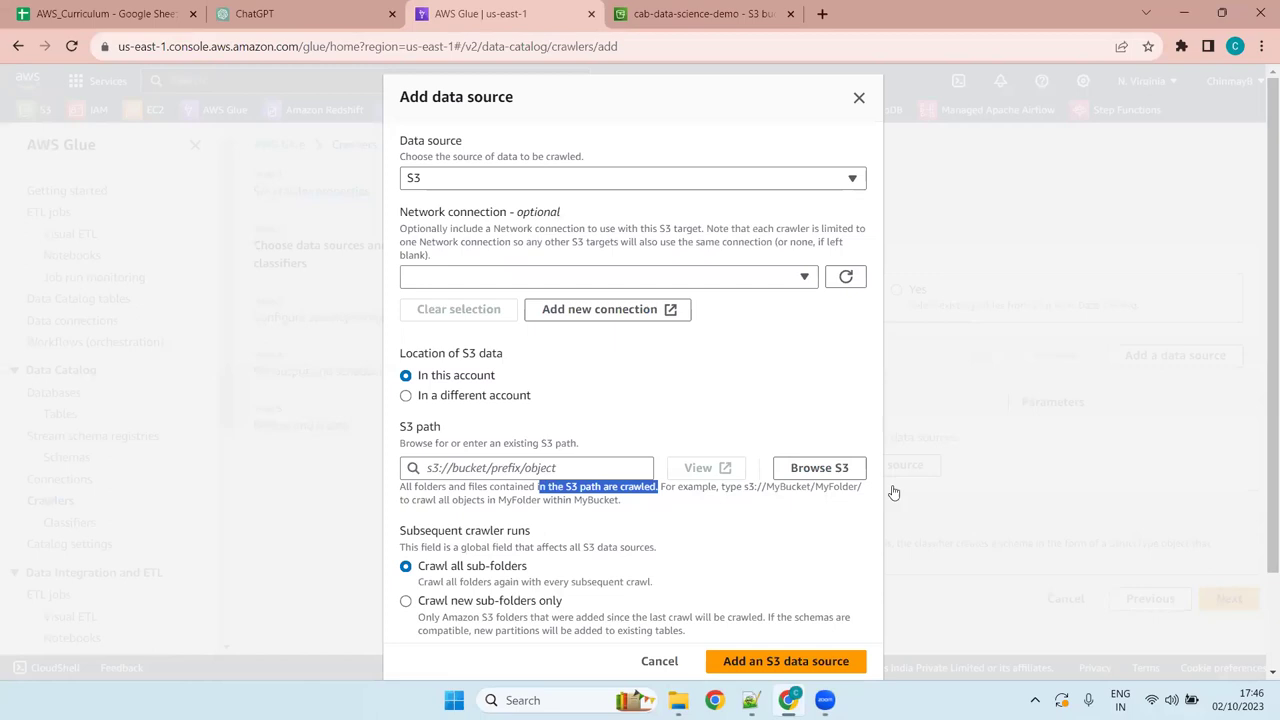
pyautogui.moveTo(866, 491); pyautogui.dragTo(745, 487)
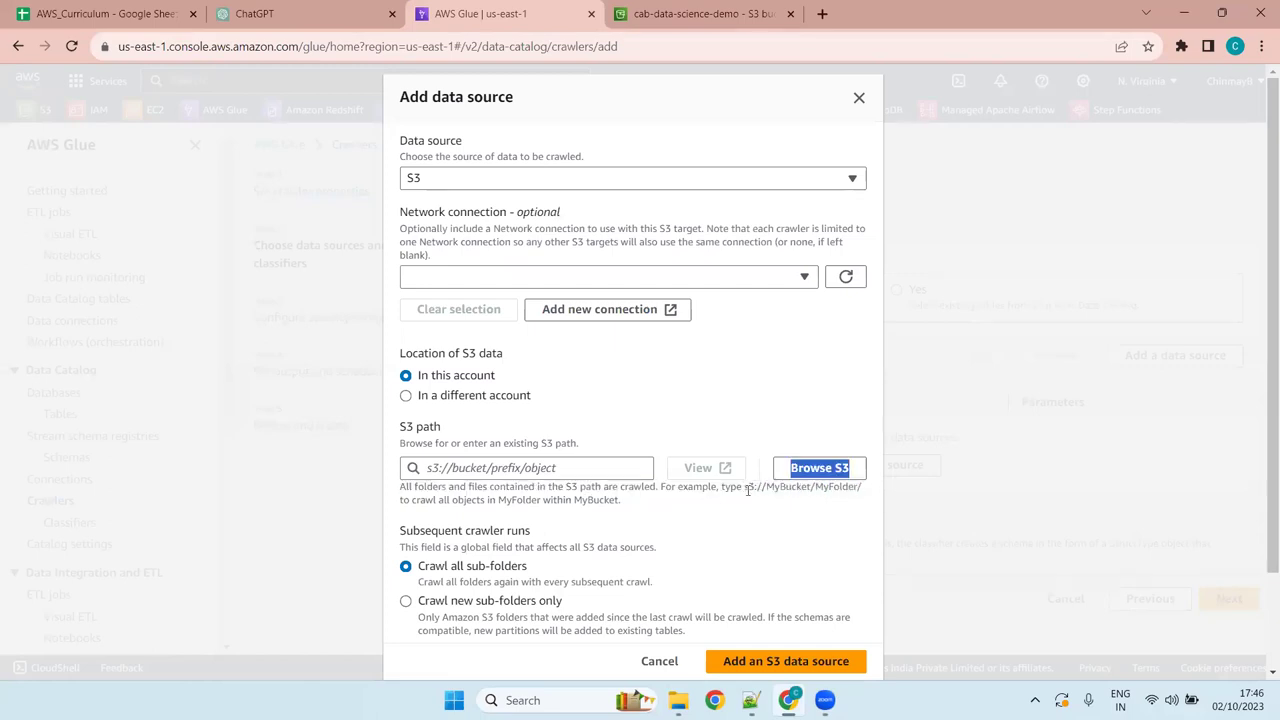
pyautogui.click(748, 490)
pyautogui.moveTo(745, 488); pyautogui.dragTo(860, 489)
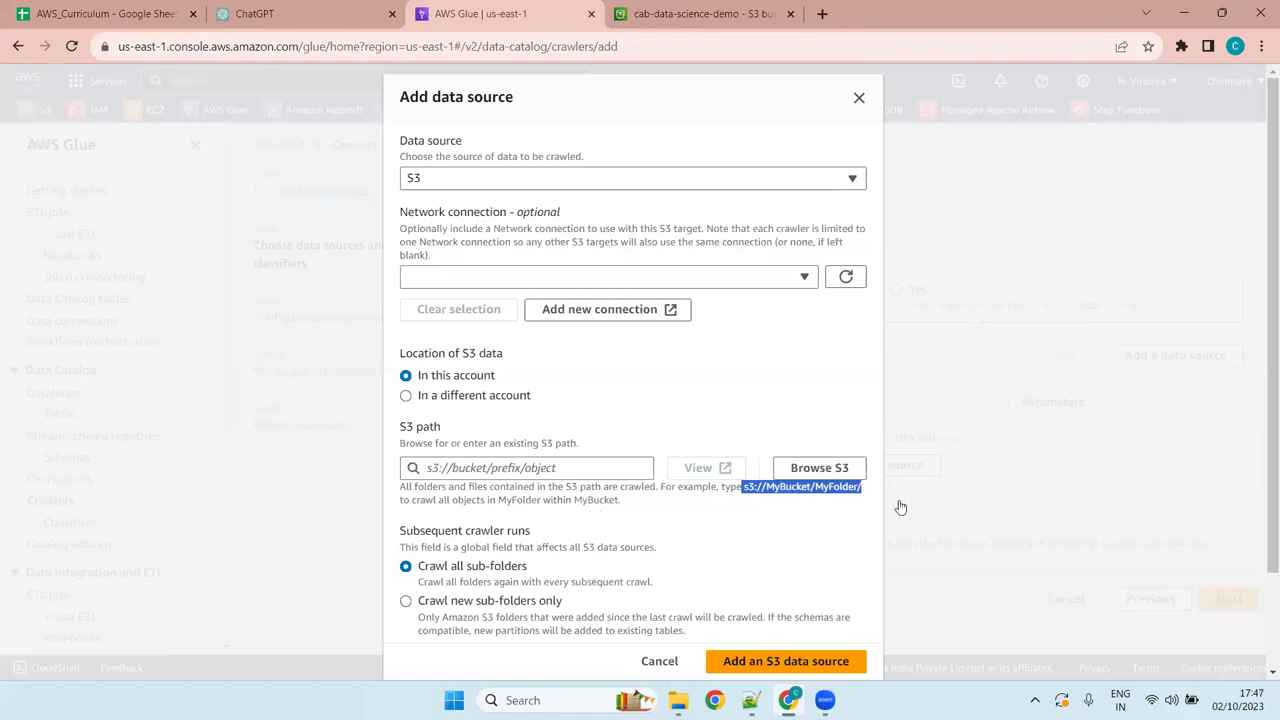
pyautogui.click(864, 493)
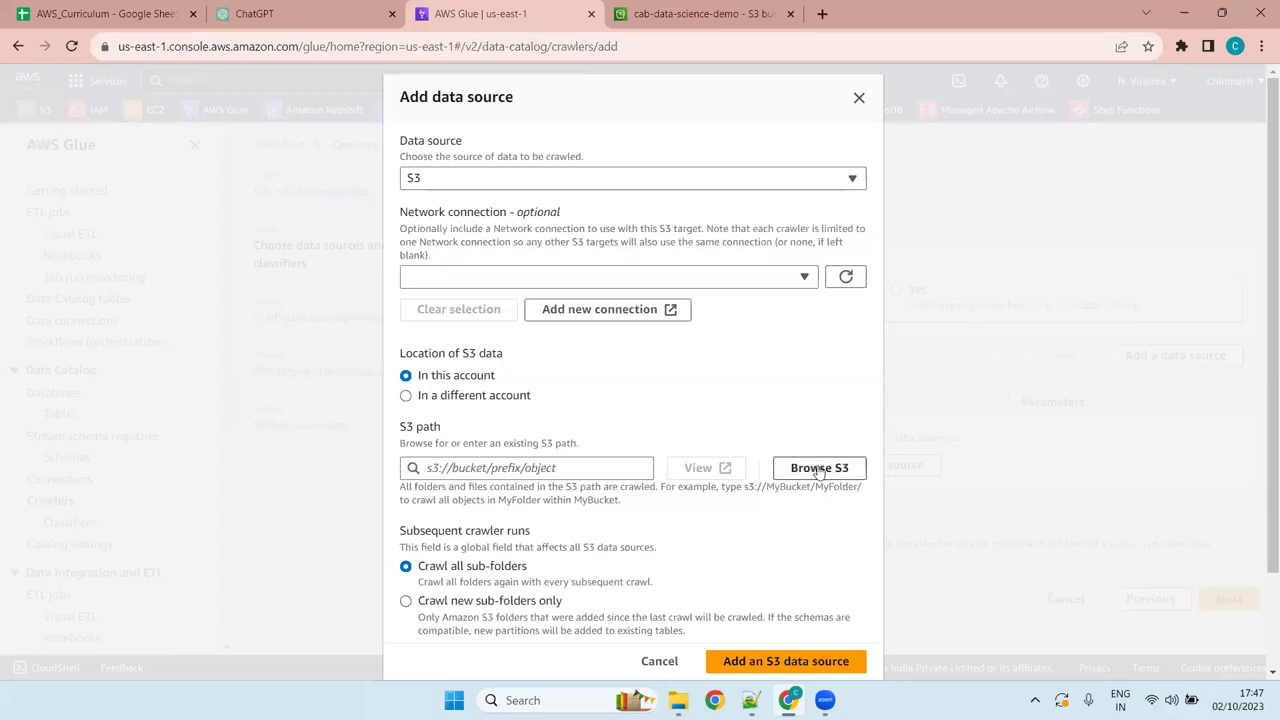
# Browse S3 for the crawl path, open source_data in the cab-data-science-demo bucket, and select its garage_data folder
pyautogui.click(818, 468)
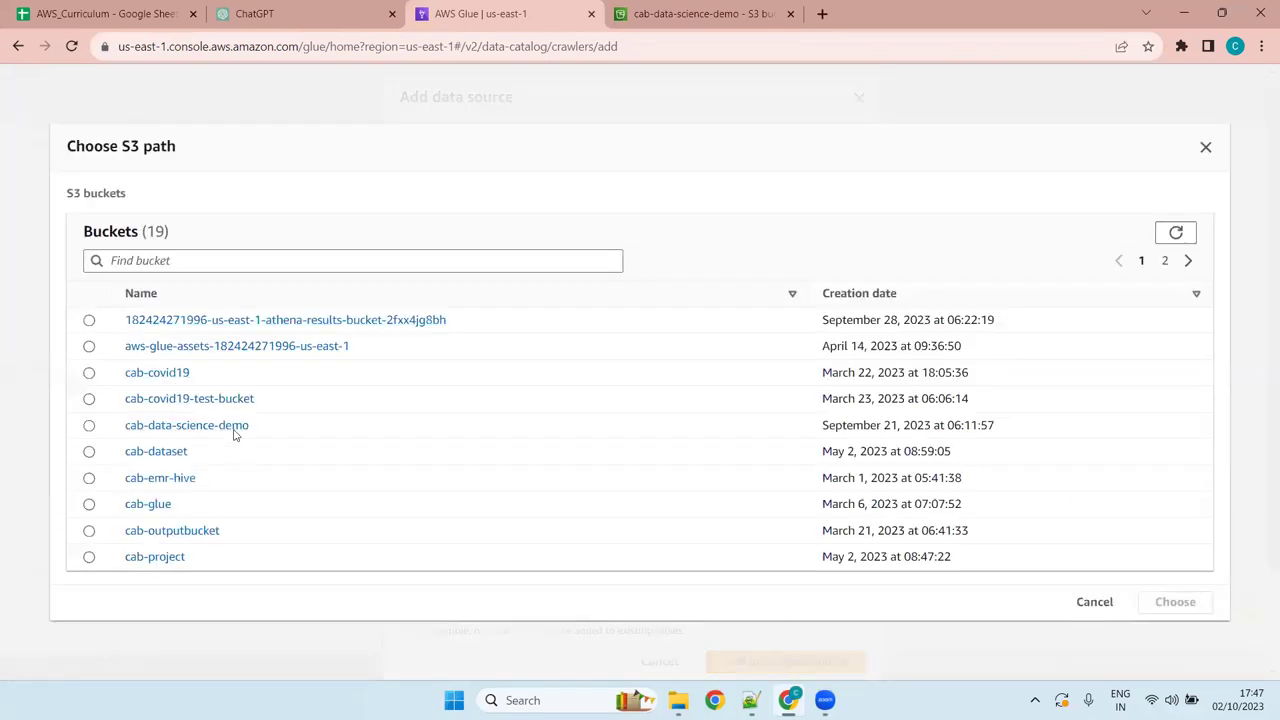
pyautogui.click(216, 429)
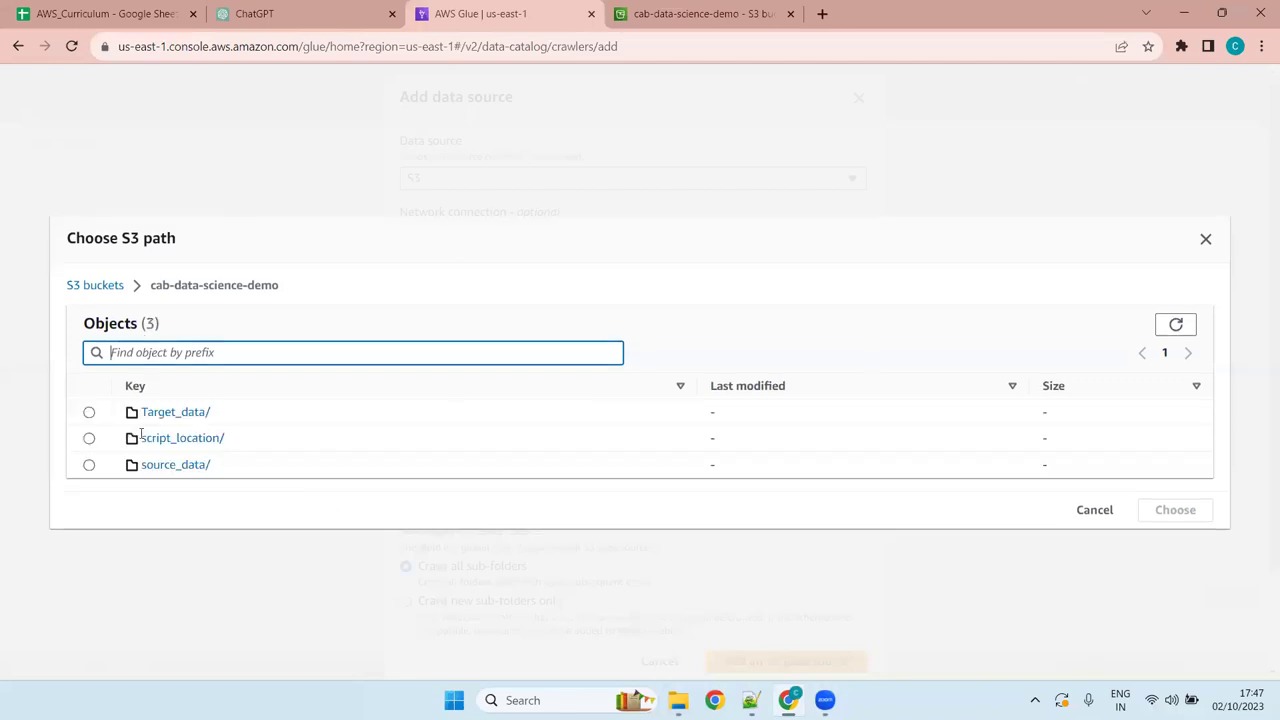
pyautogui.click(182, 466)
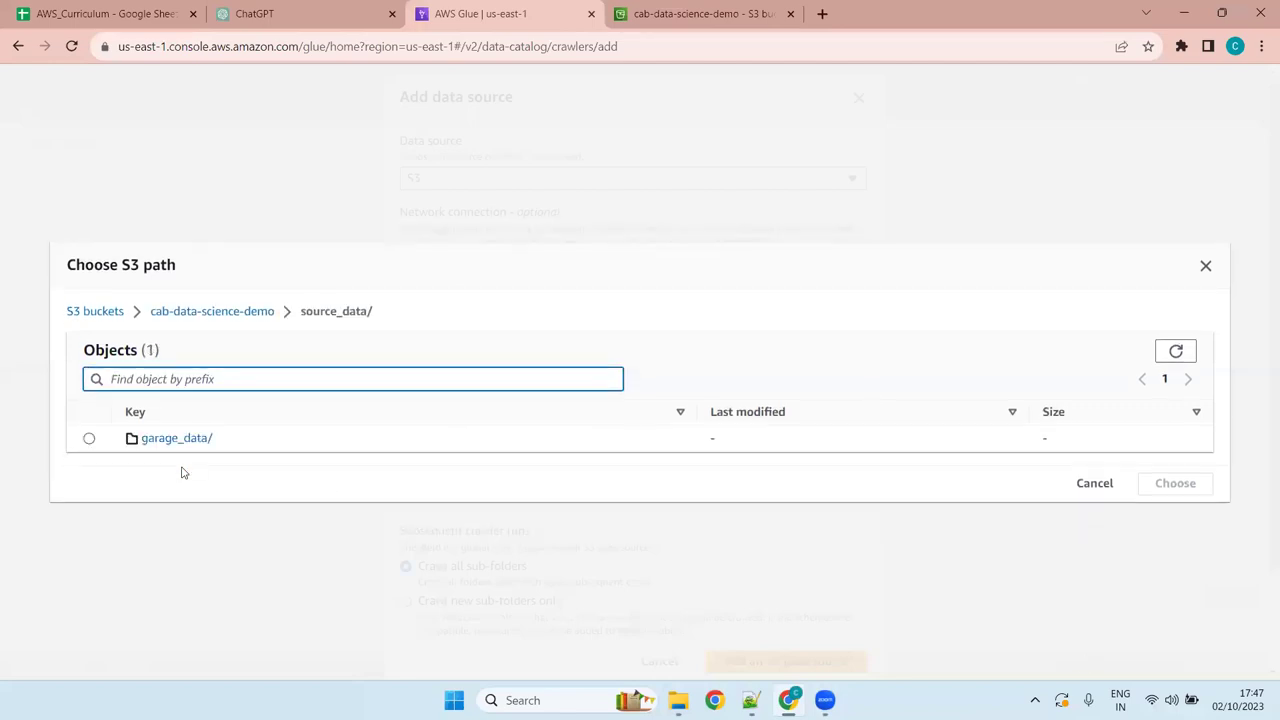
pyautogui.click(90, 439)
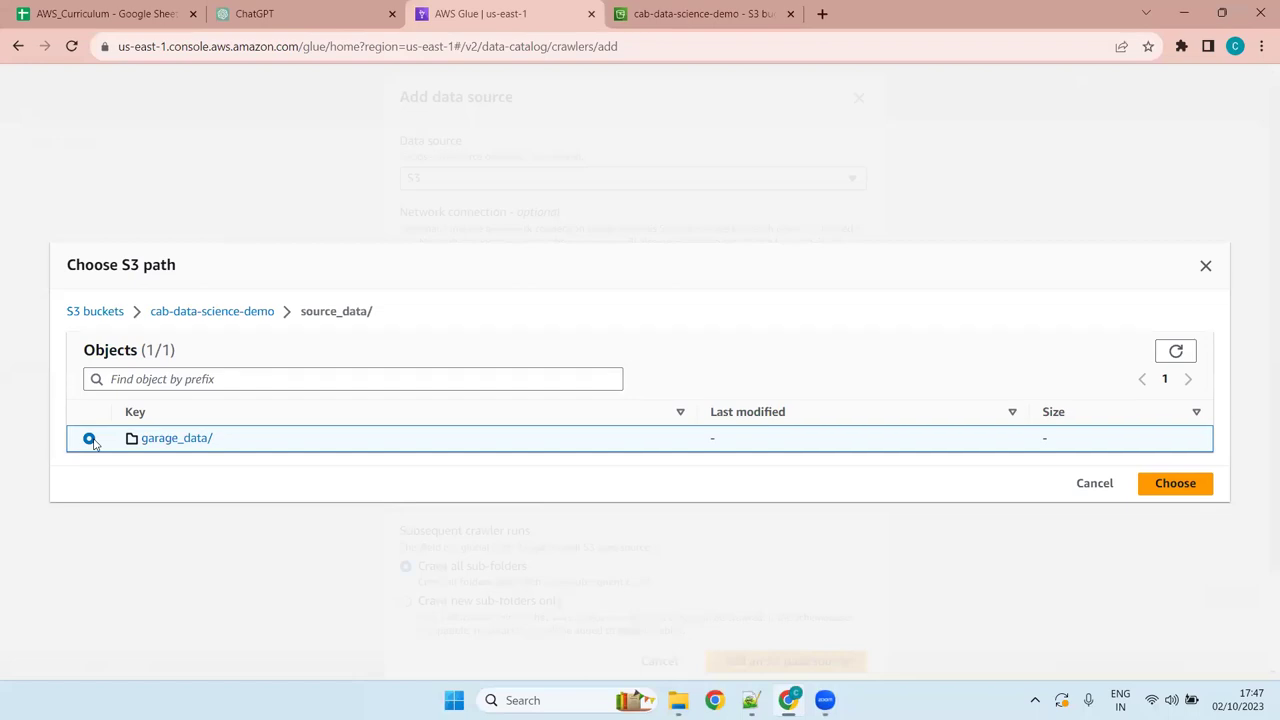
# Inspect the subfolders of garage_data and the contents of customers, and return to source_data
pyautogui.click(186, 440)
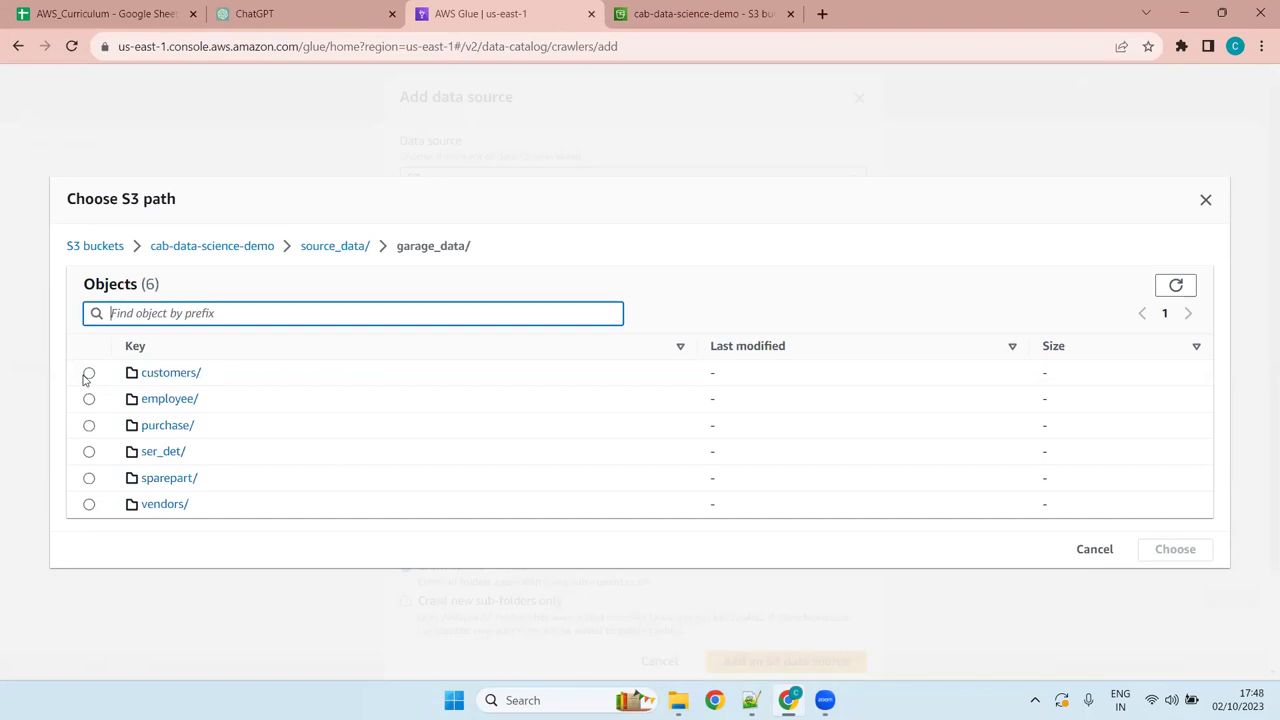
pyautogui.click(170, 373)
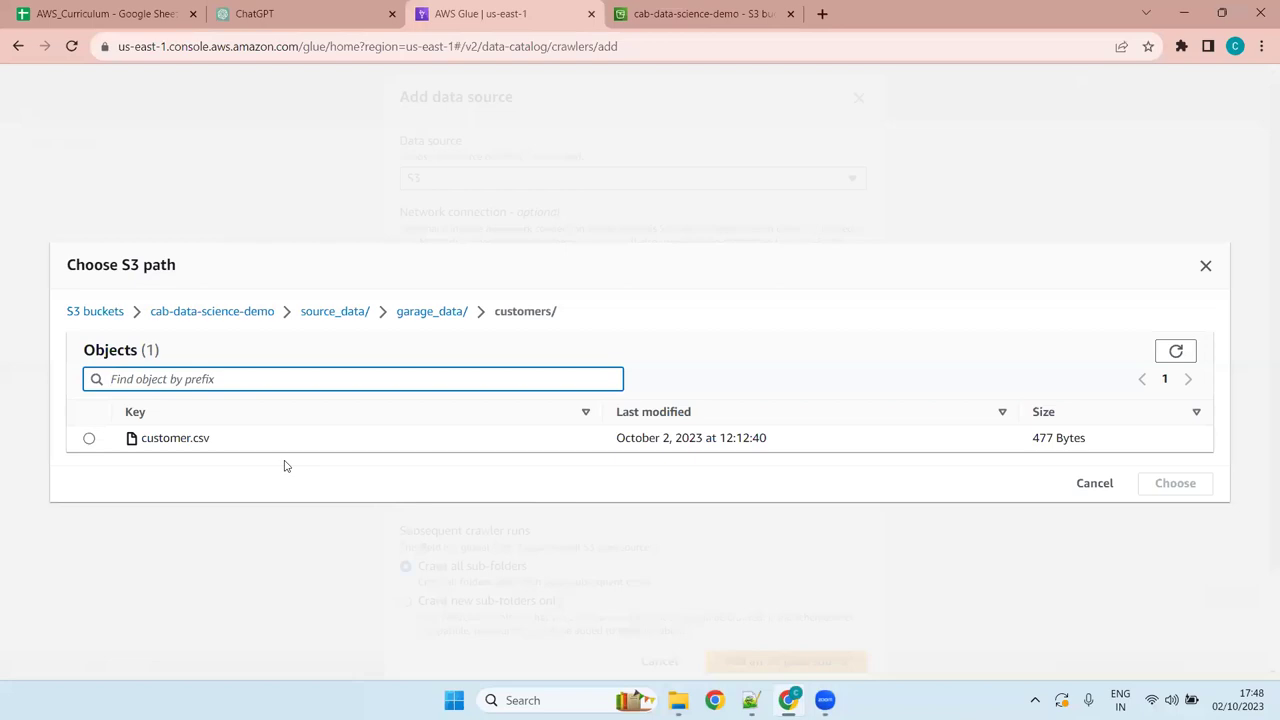
pyautogui.click(412, 317)
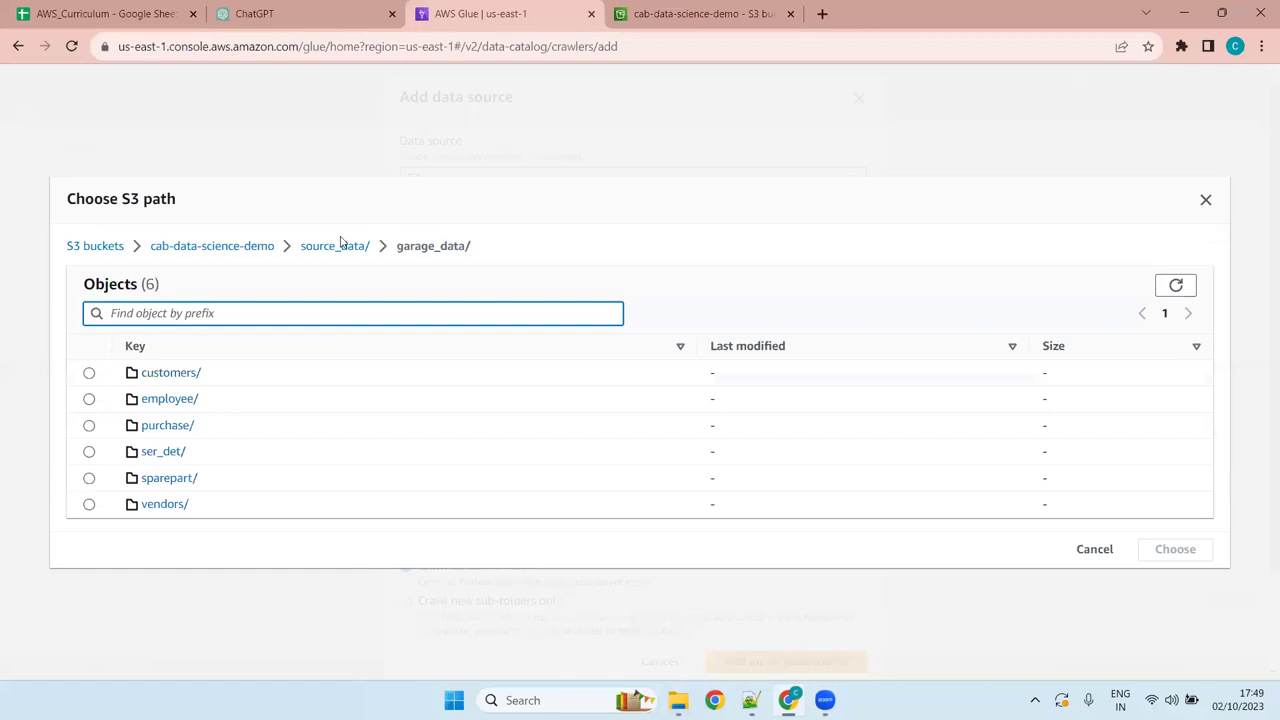
pyautogui.click(350, 255)
# Set the S3 path to s3://cab-data-science-demo/source_data/garage_data/ and check its ending against the example path
pyautogui.click(89, 437)
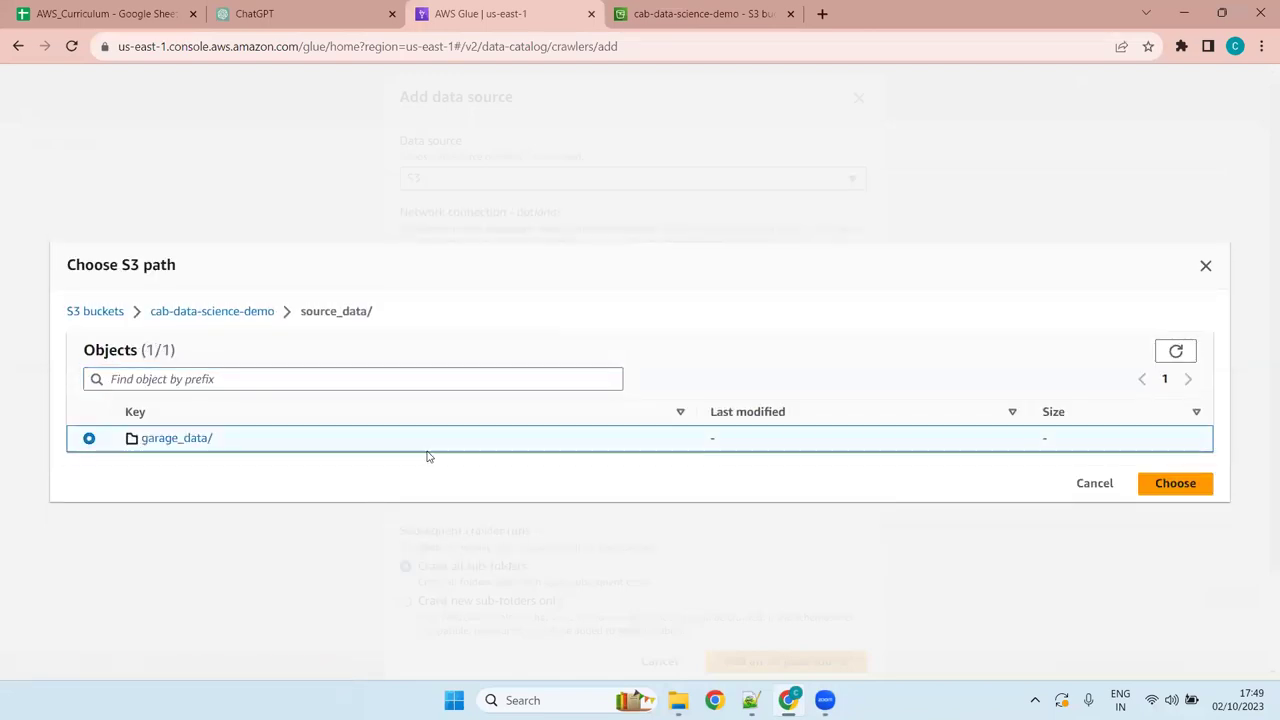
pyautogui.click(1191, 493)
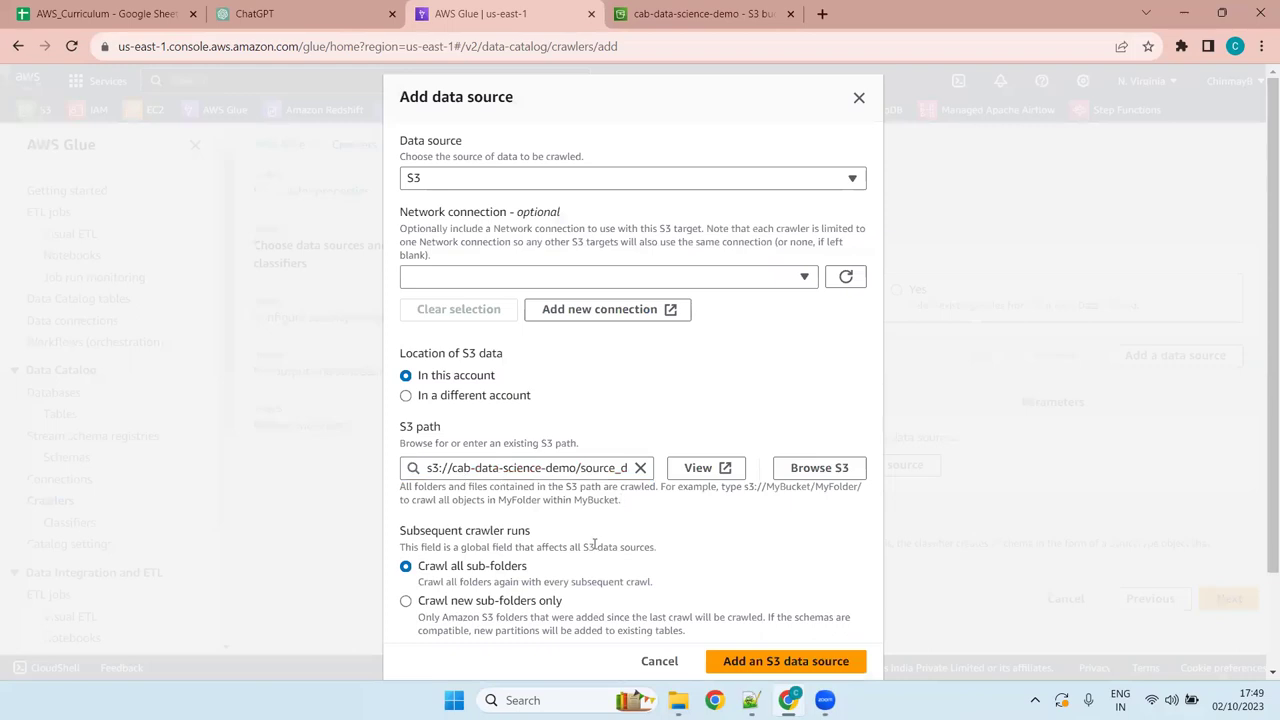
pyautogui.moveTo(864, 490); pyautogui.dragTo(746, 488)
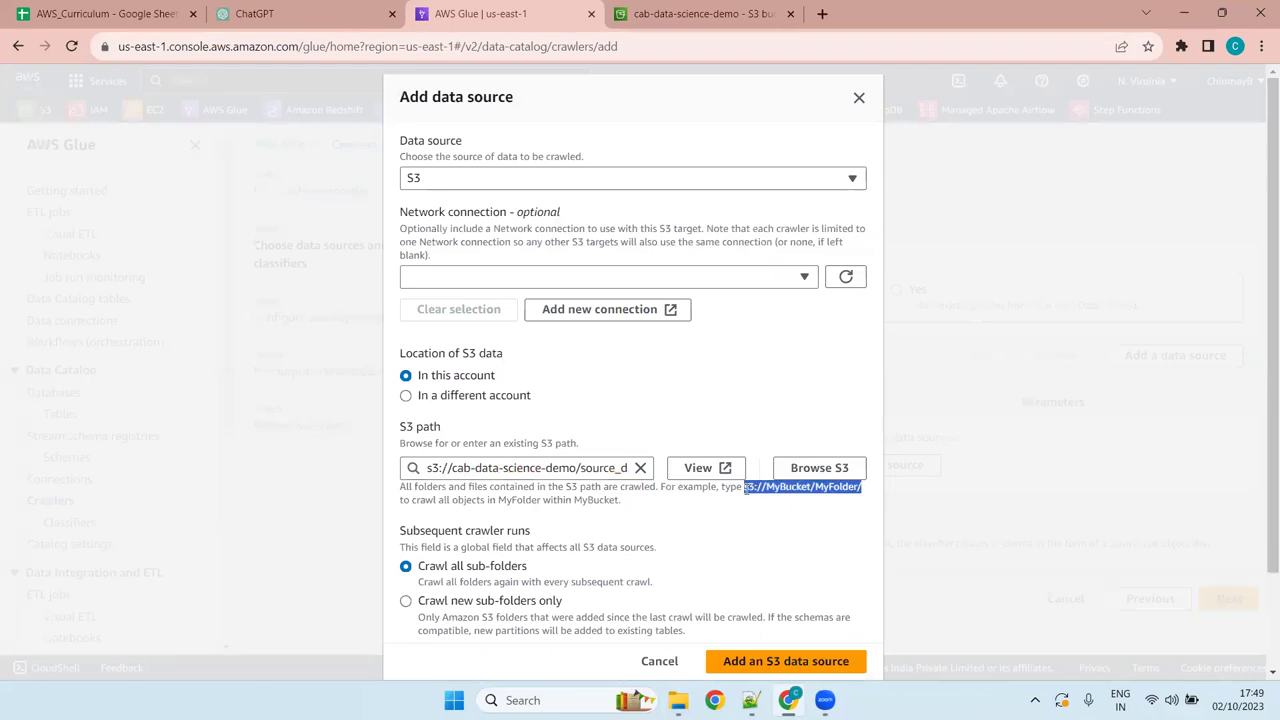
pyautogui.click(623, 470)
pyautogui.write('ata/garage_data/')
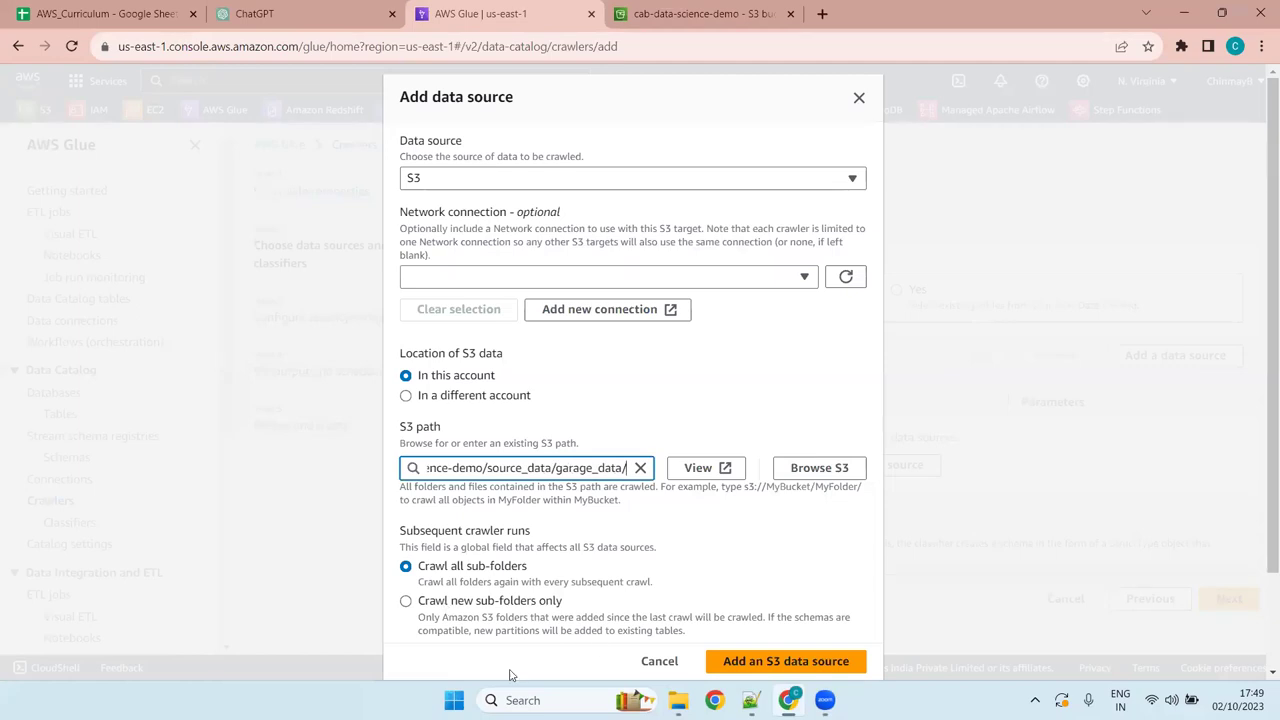
pyautogui.click(651, 490)
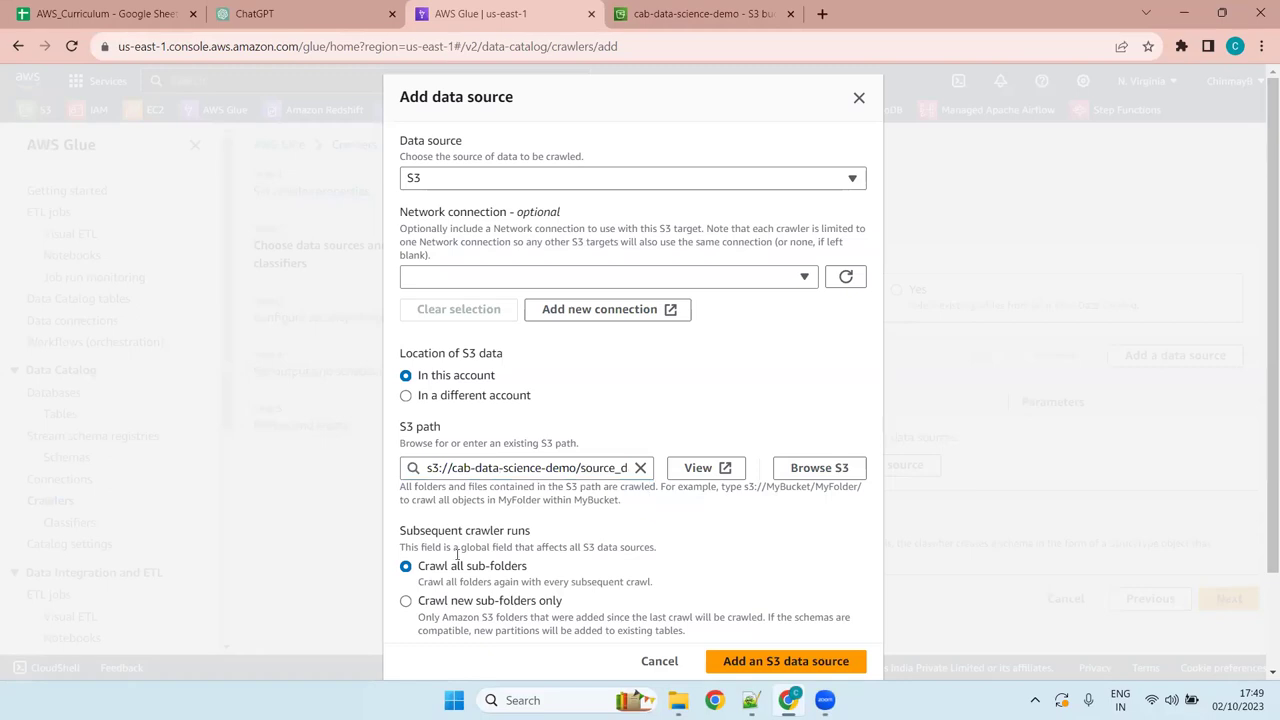
# Review the options for subsequent crawler runs, trying Crawl new sub-folders only and returning to Crawl all sub-folders
pyautogui.scroll(-2, 599, 525)
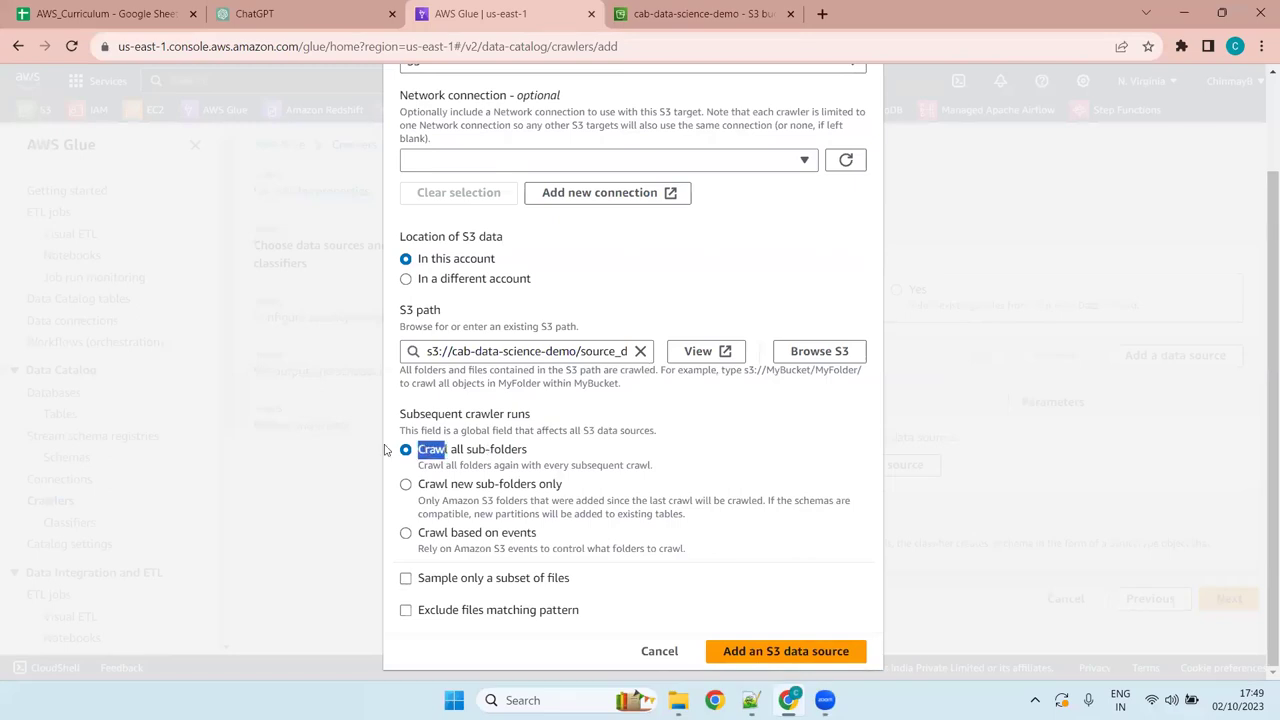
pyautogui.moveTo(404, 430); pyautogui.dragTo(662, 432)
pyautogui.click(674, 432)
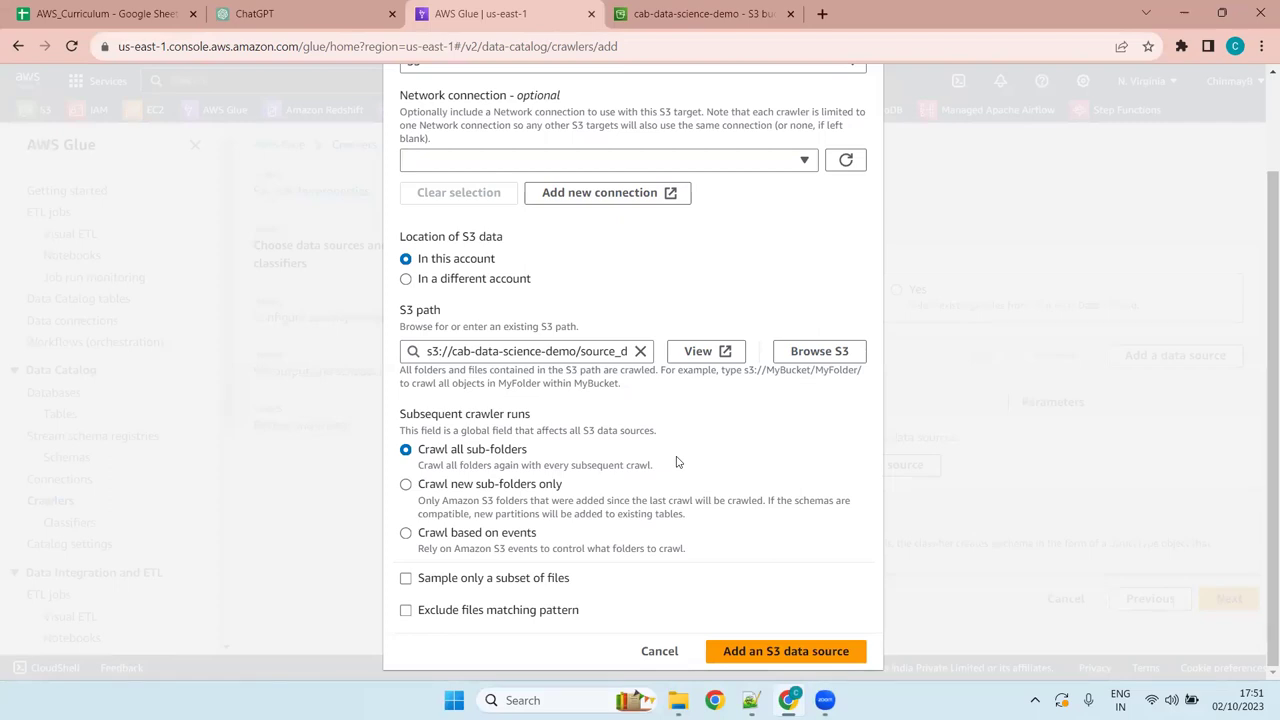
pyautogui.click(483, 512)
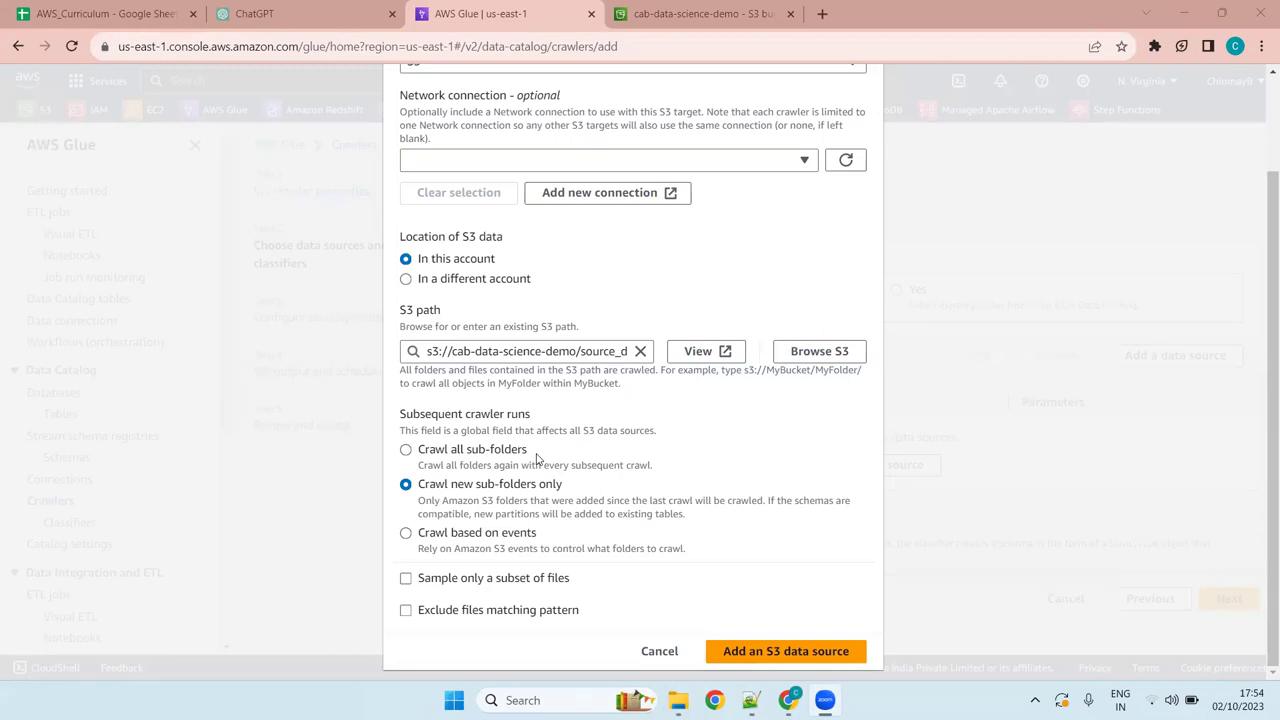
pyautogui.click(536, 457)
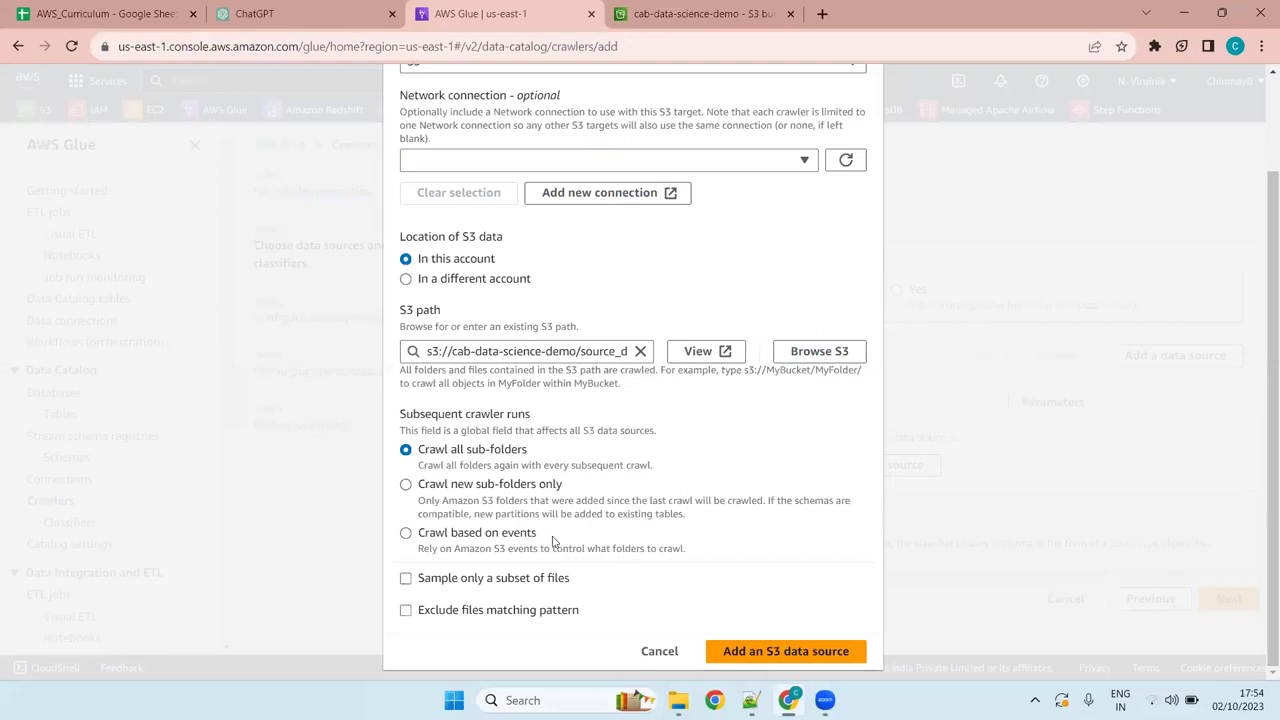
# Try Crawl based on events, examine its SQS ARN requirement, and switch back to Crawl all sub-folders
pyautogui.click(466, 545)
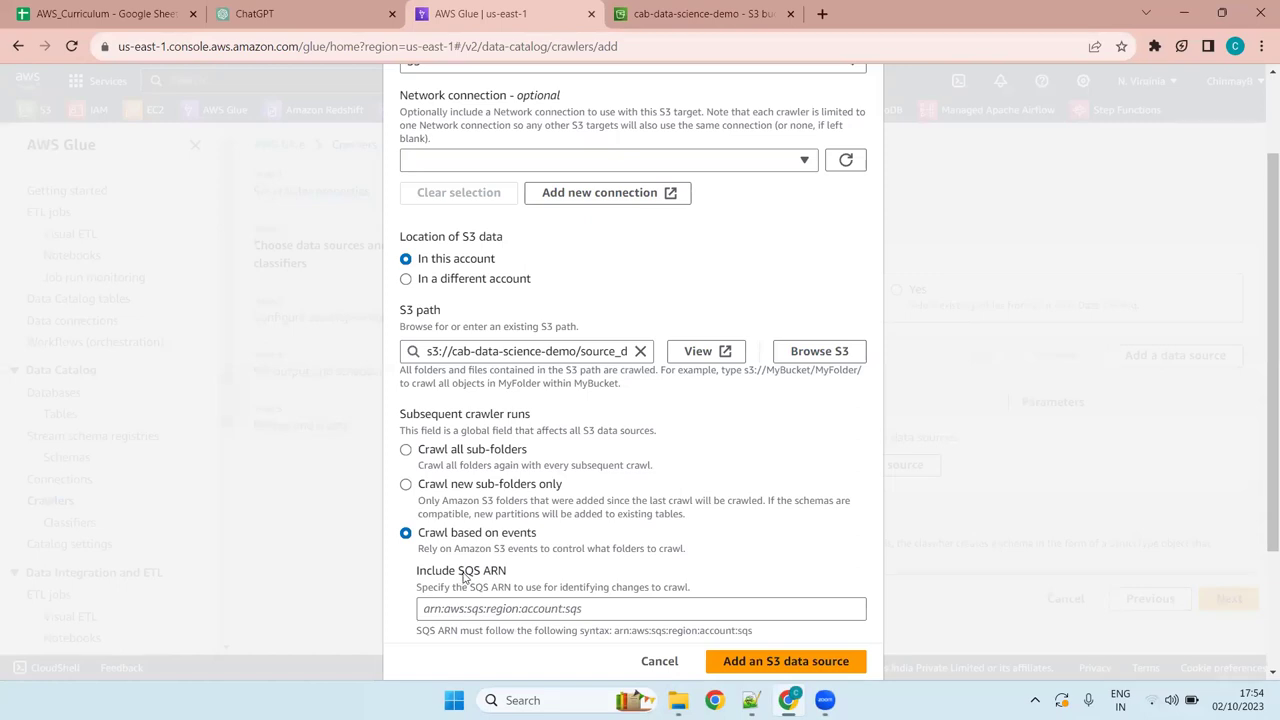
pyautogui.doubleClick(466, 573)
pyautogui.moveTo(463, 578); pyautogui.dragTo(458, 576)
pyautogui.click(462, 574)
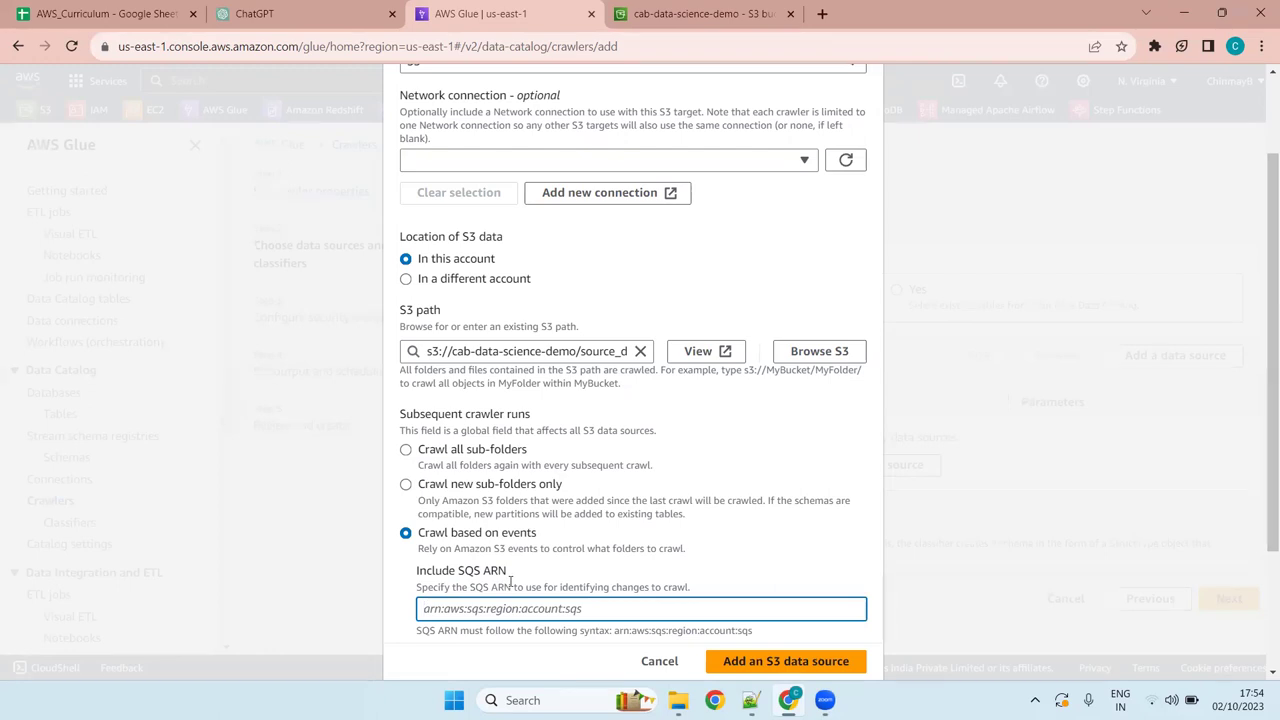
pyautogui.click(452, 465)
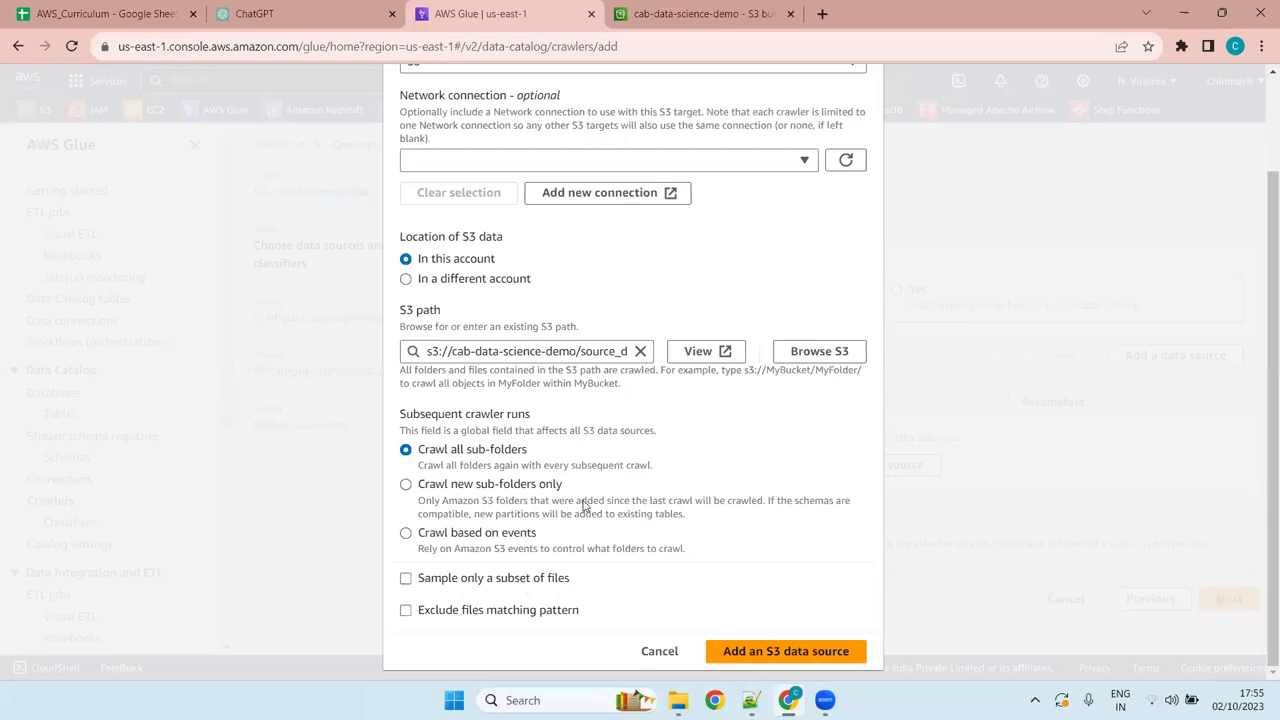
# Try Exclude files matching pattern with a blank exclusion pattern, read its mydir/** example, remove the pattern and turn the option off
pyautogui.click(406, 611)
pyautogui.scroll(-1, 546, 494)
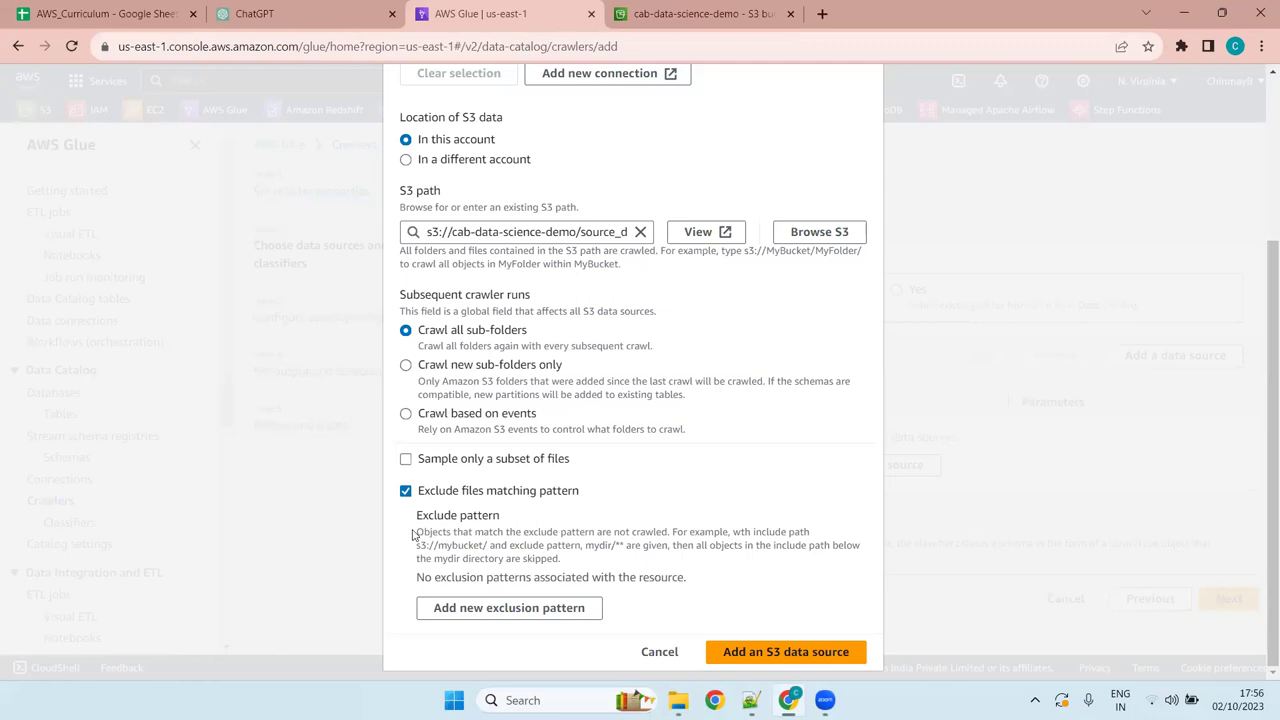
pyautogui.moveTo(412, 535); pyautogui.dragTo(505, 532)
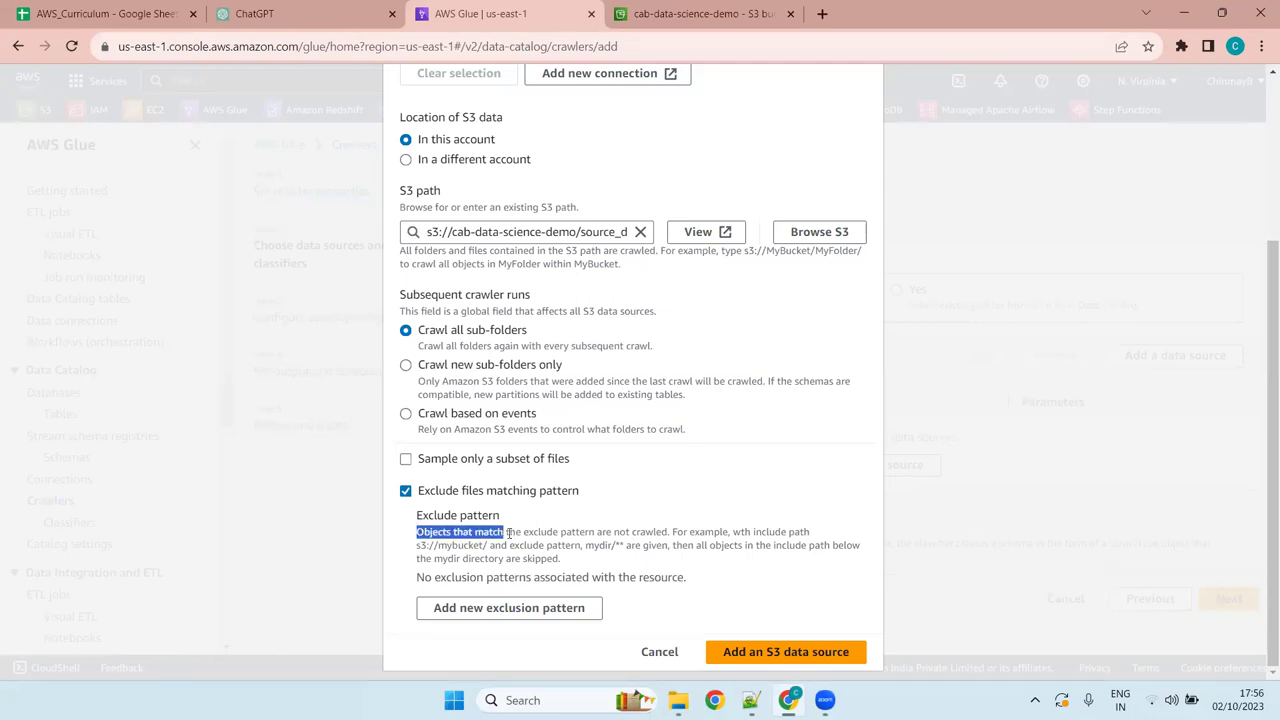
pyautogui.click(509, 533)
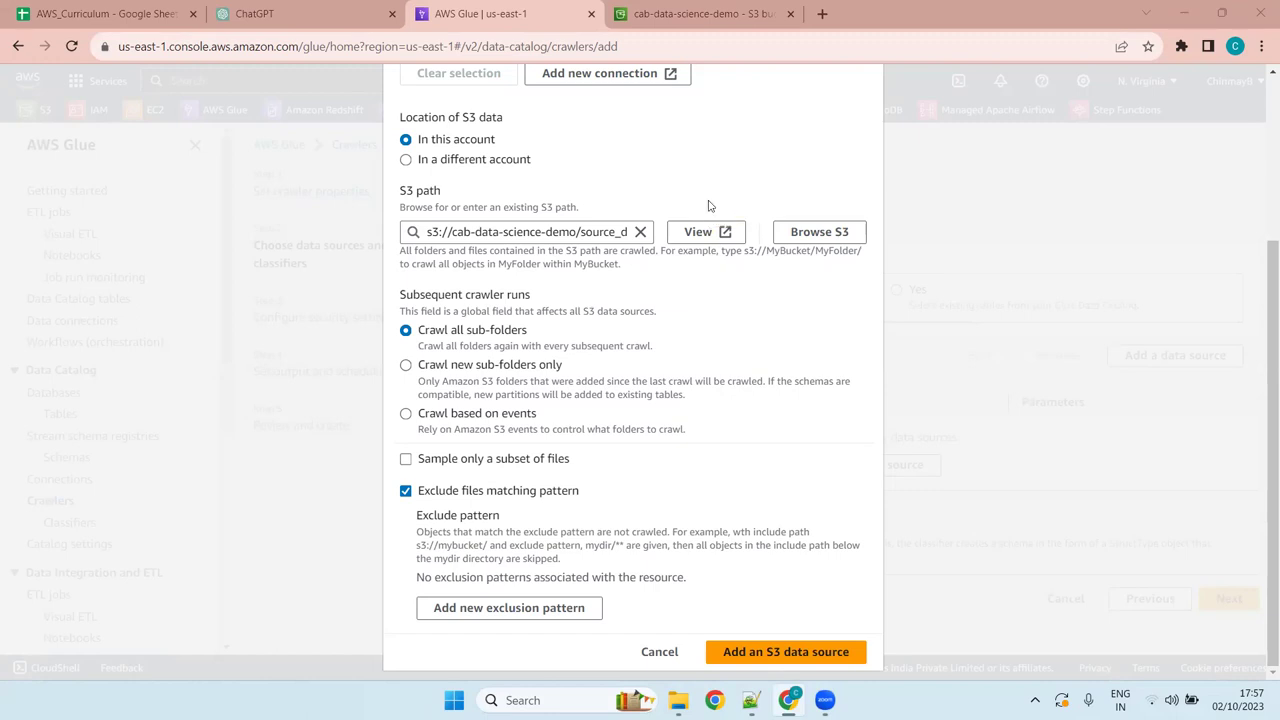
pyautogui.click(540, 612)
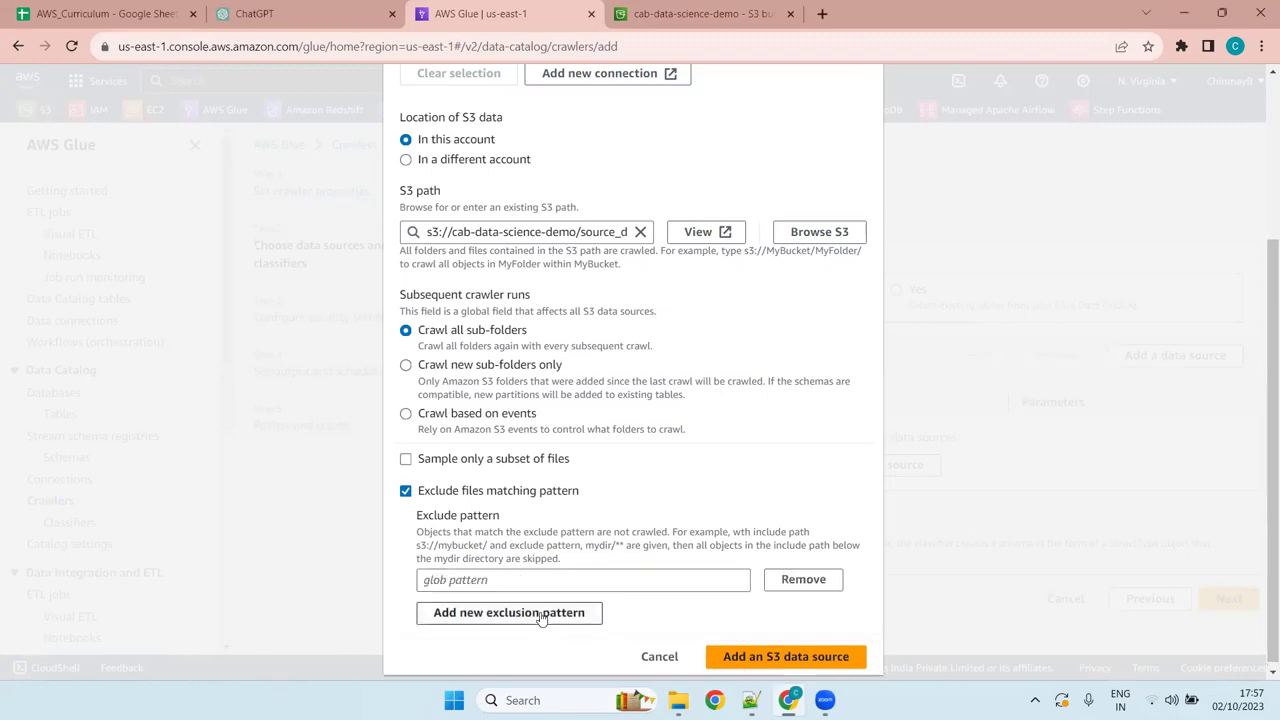
pyautogui.click(603, 583)
pyautogui.moveTo(417, 545); pyautogui.dragTo(642, 586)
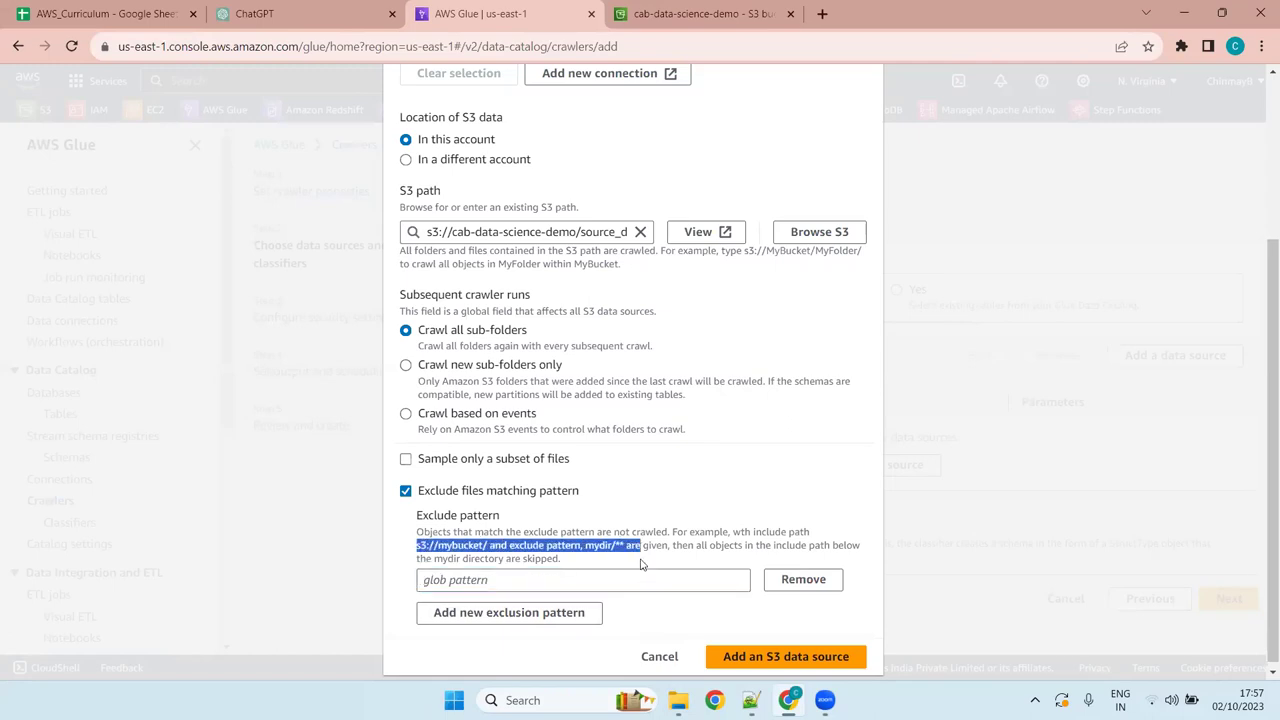
pyautogui.click(638, 562)
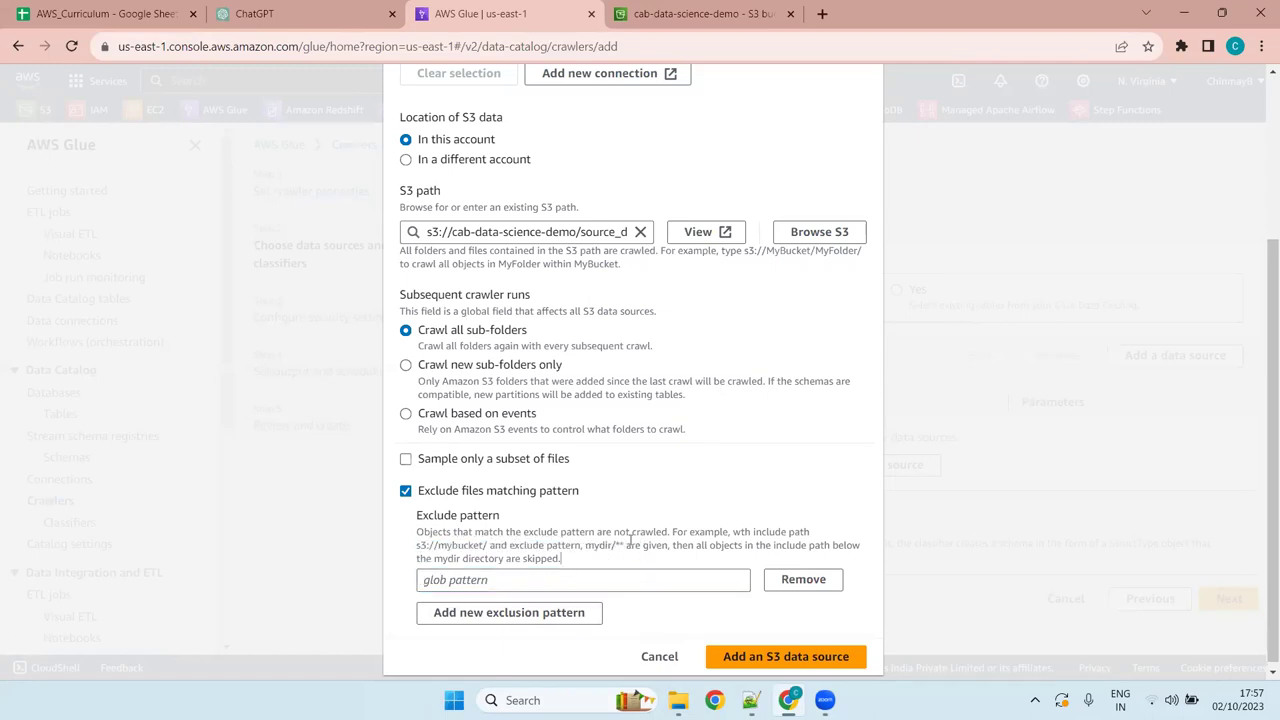
pyautogui.moveTo(626, 545); pyautogui.dragTo(411, 553)
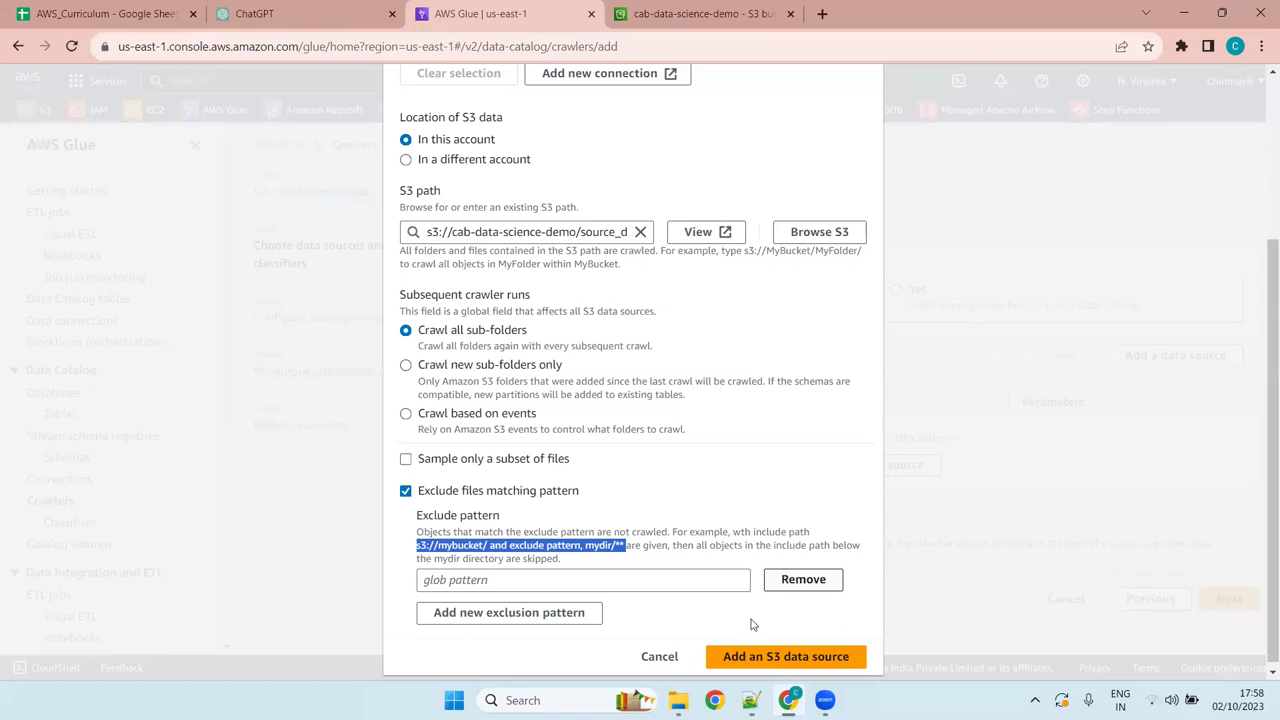
pyautogui.click(805, 579)
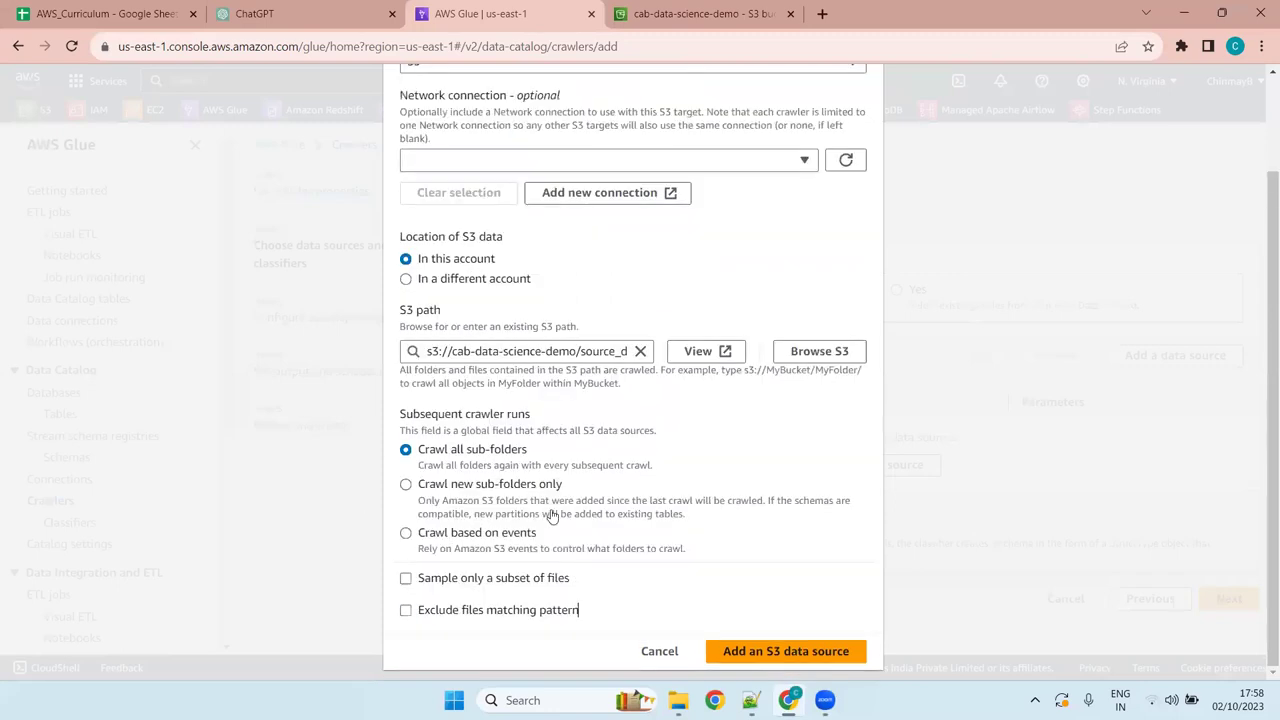
# Add the garage_data path as an S3 data source with all sub-folders crawled
pyautogui.click(772, 652)
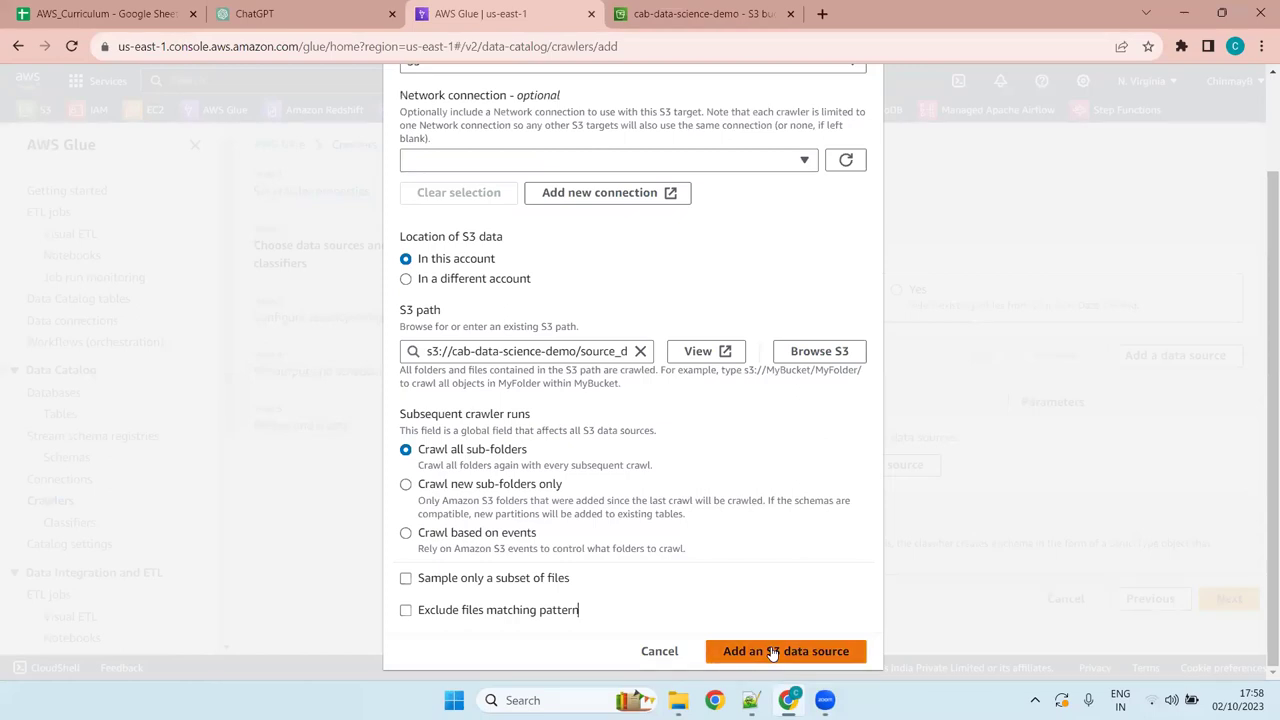
pyautogui.click(772, 652)
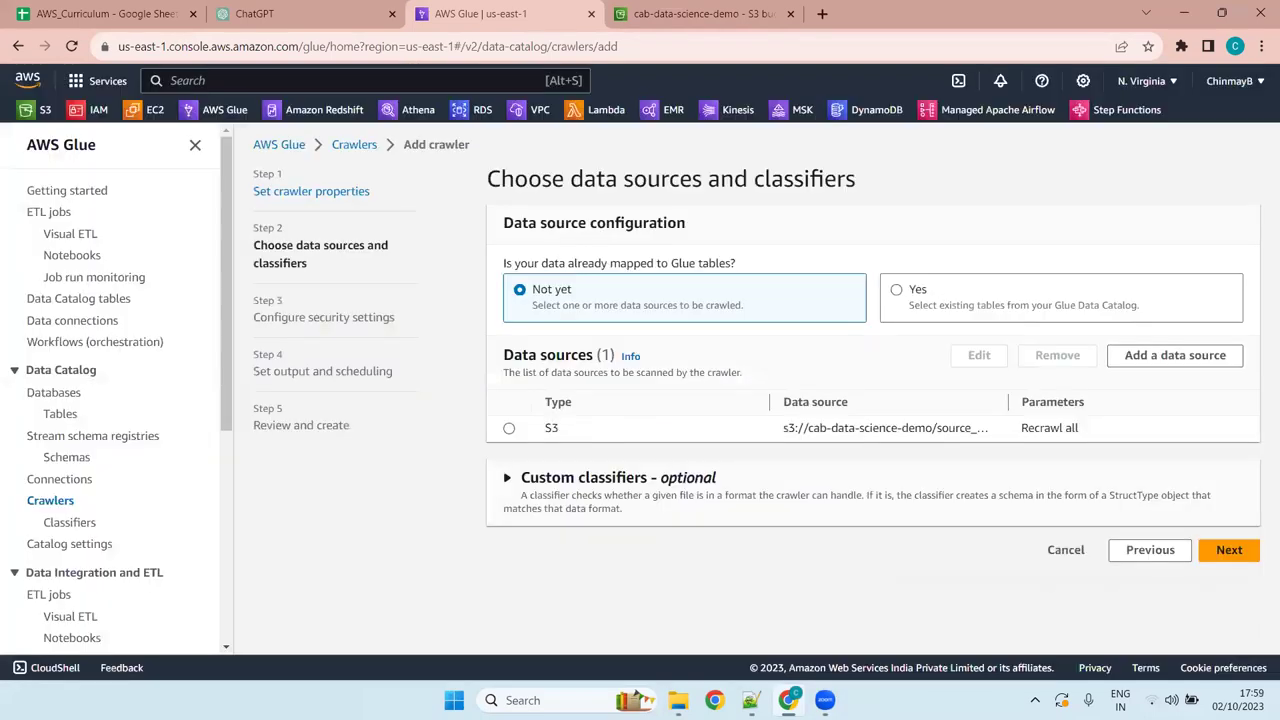
# Review the optional custom classifiers settings without choosing a classifier, and collapse them
pyautogui.click(643, 491)
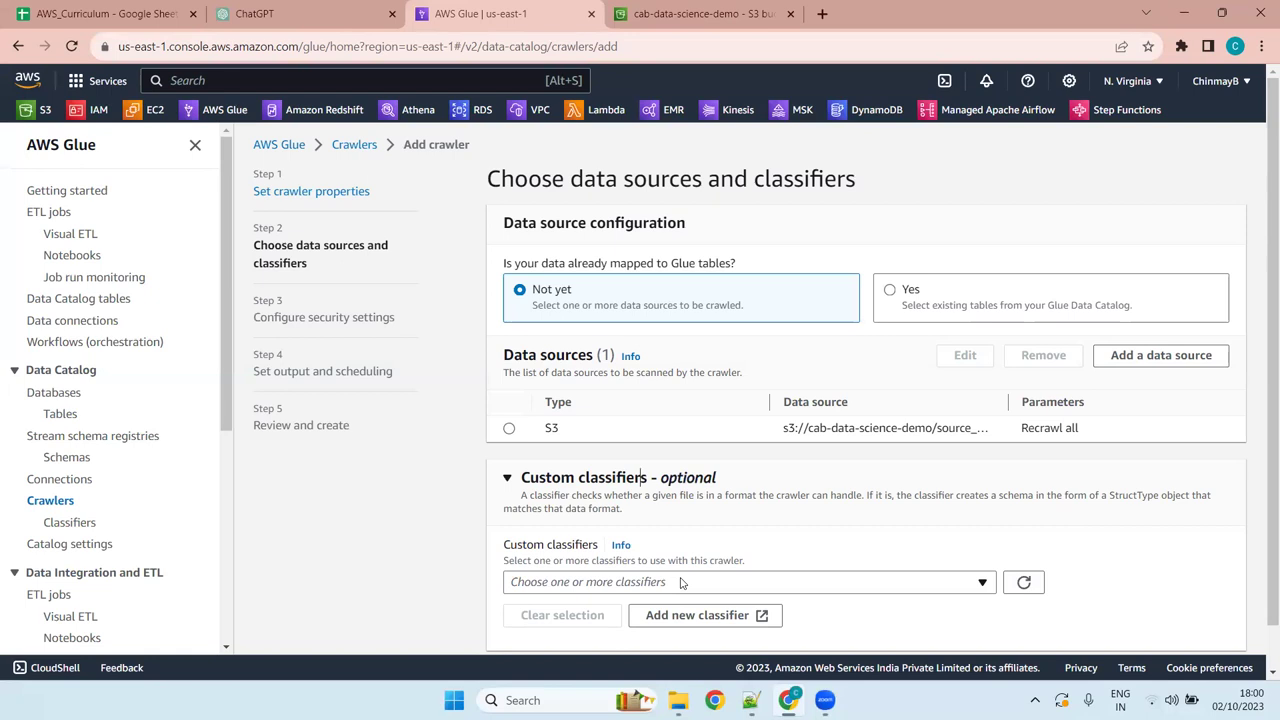
pyautogui.click(655, 495)
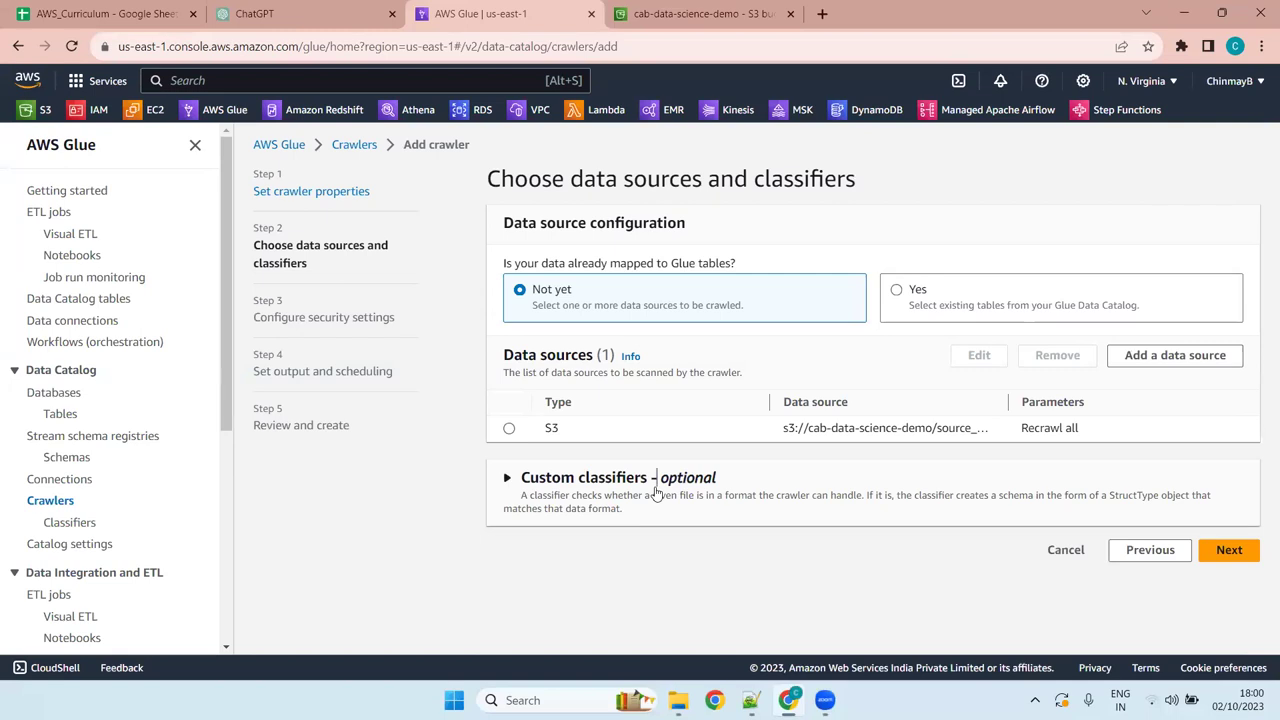
pyautogui.click(655, 495)
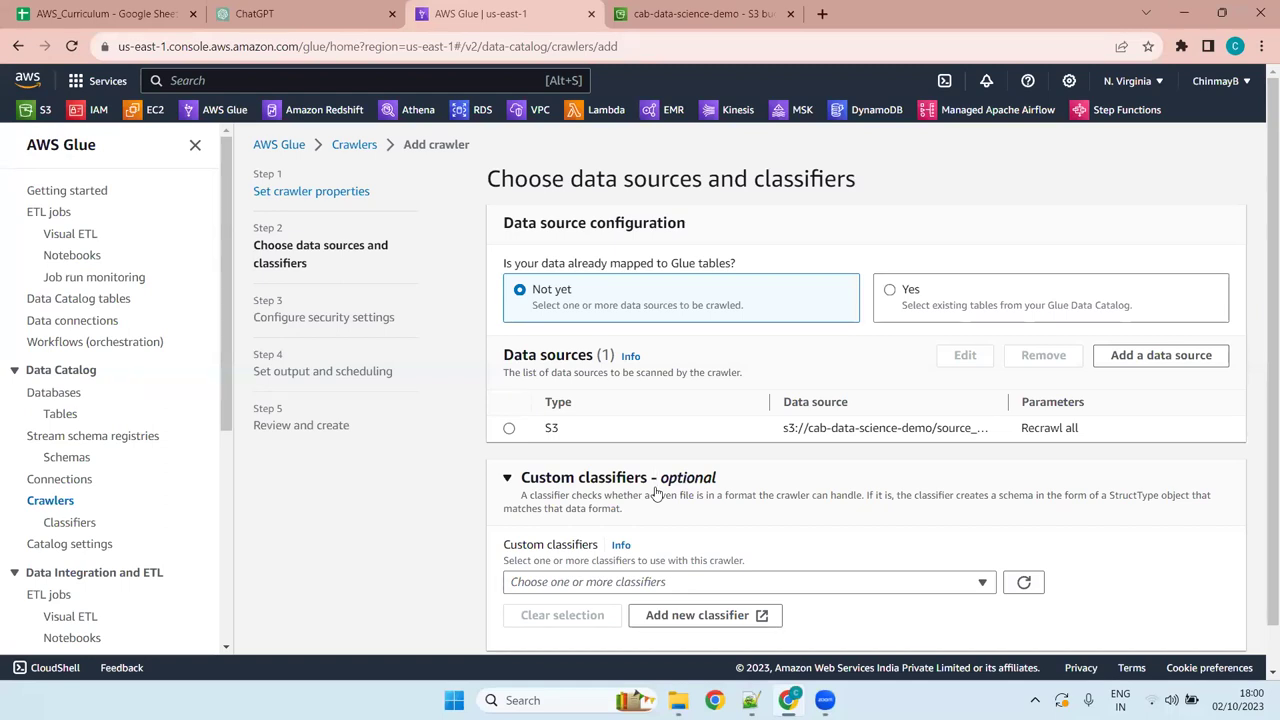
pyautogui.click(655, 494)
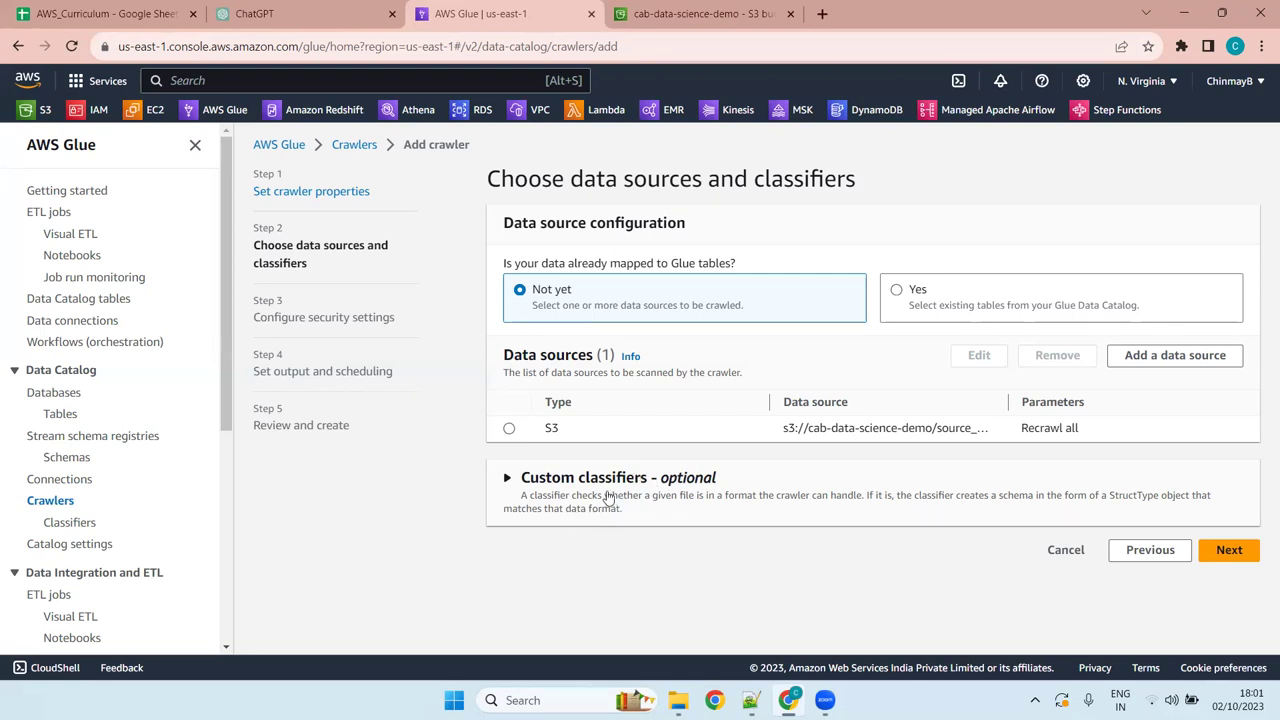
# Proceed to the crawler's security settings and review the existing IAM roles without choosing one
pyautogui.click(1230, 552)
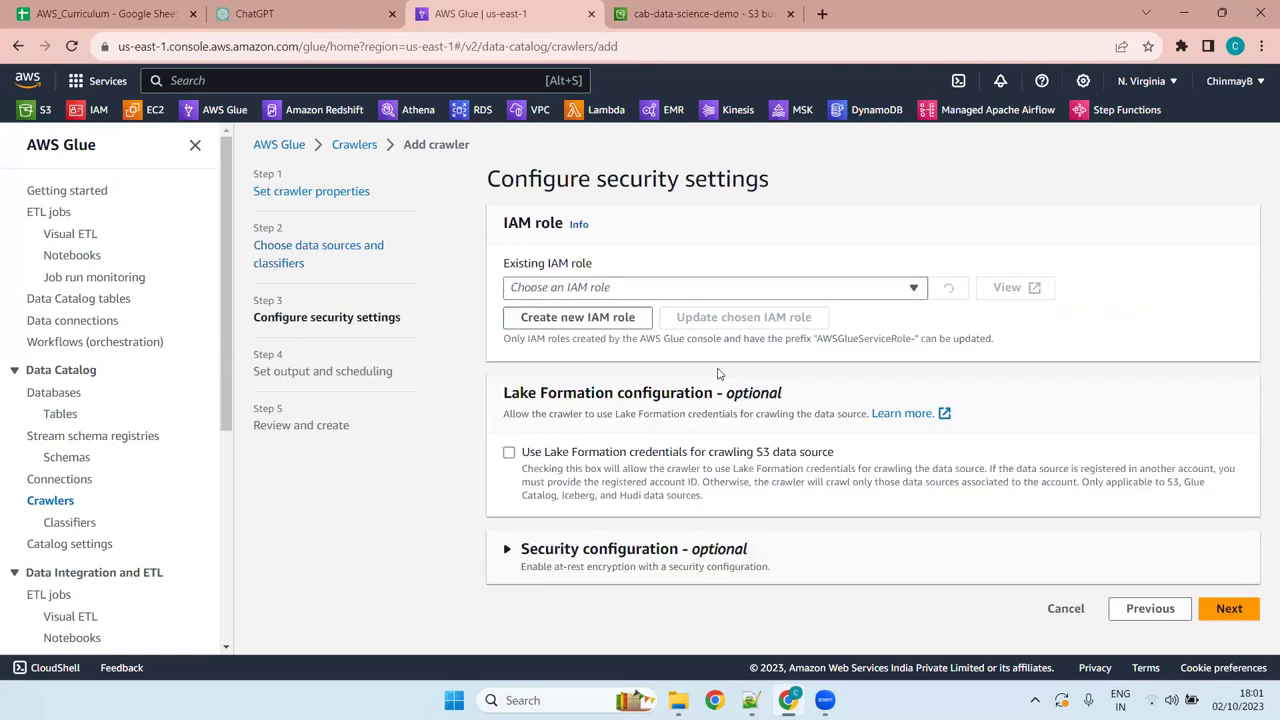
pyautogui.click(762, 290)
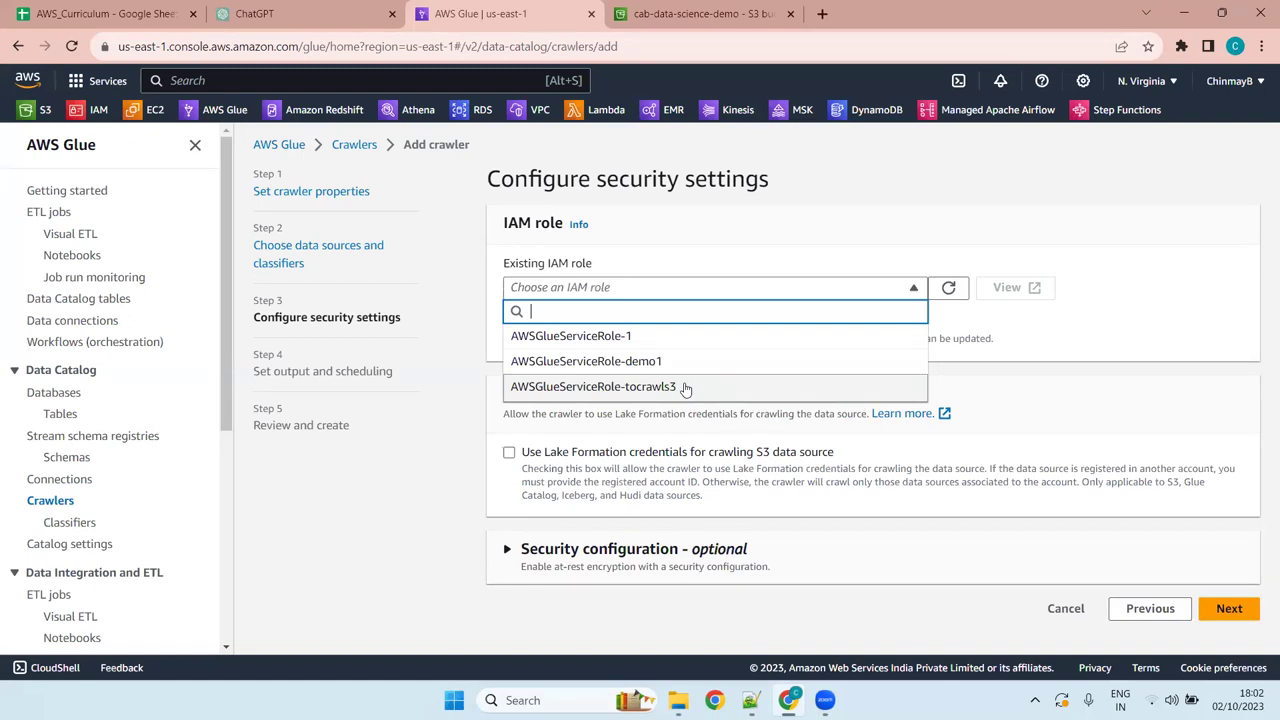
pyautogui.press('Escape')
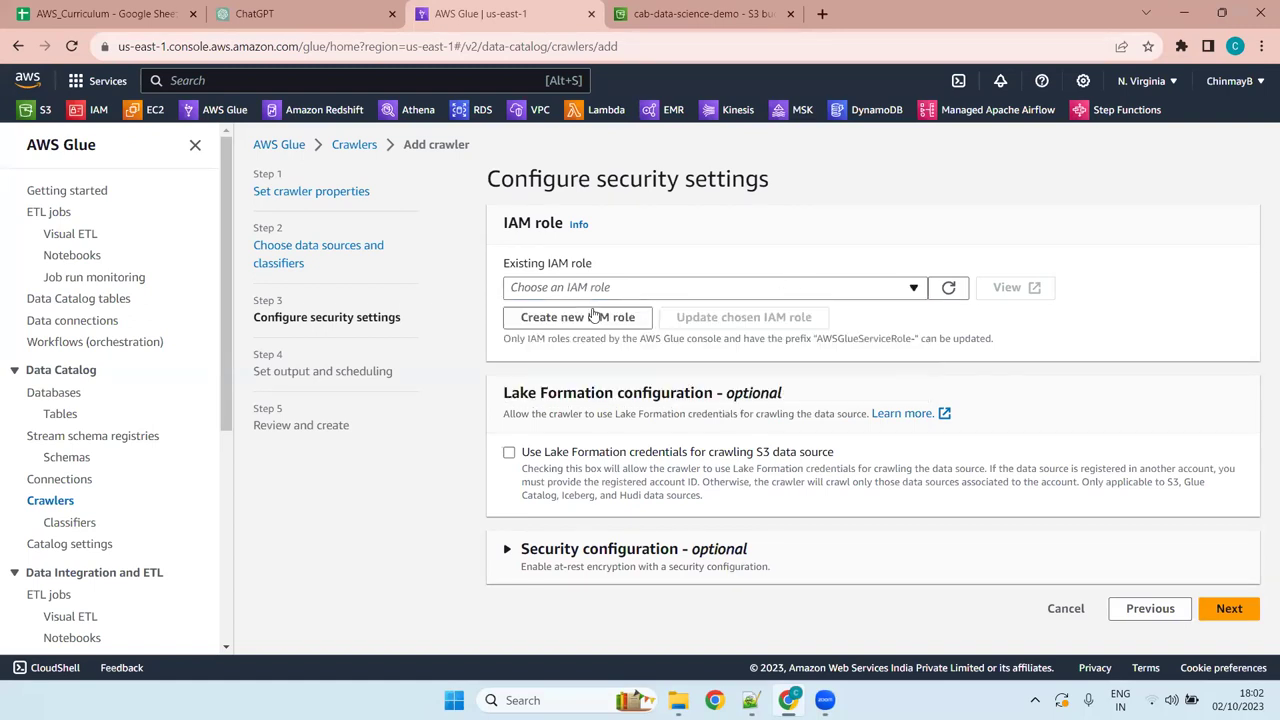
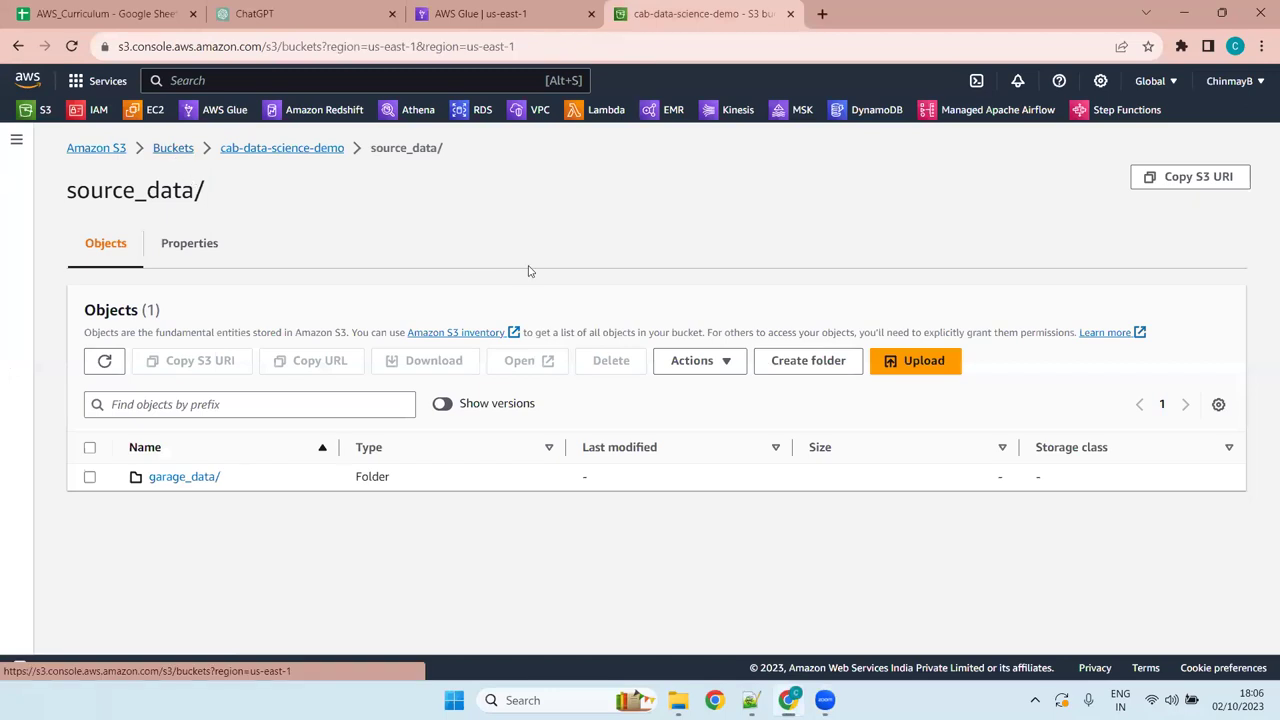
# Look through the list of S3 buckets, check the contents of the Athena results bucket, and return to the list
pyautogui.scroll(-4, 1147, 362)
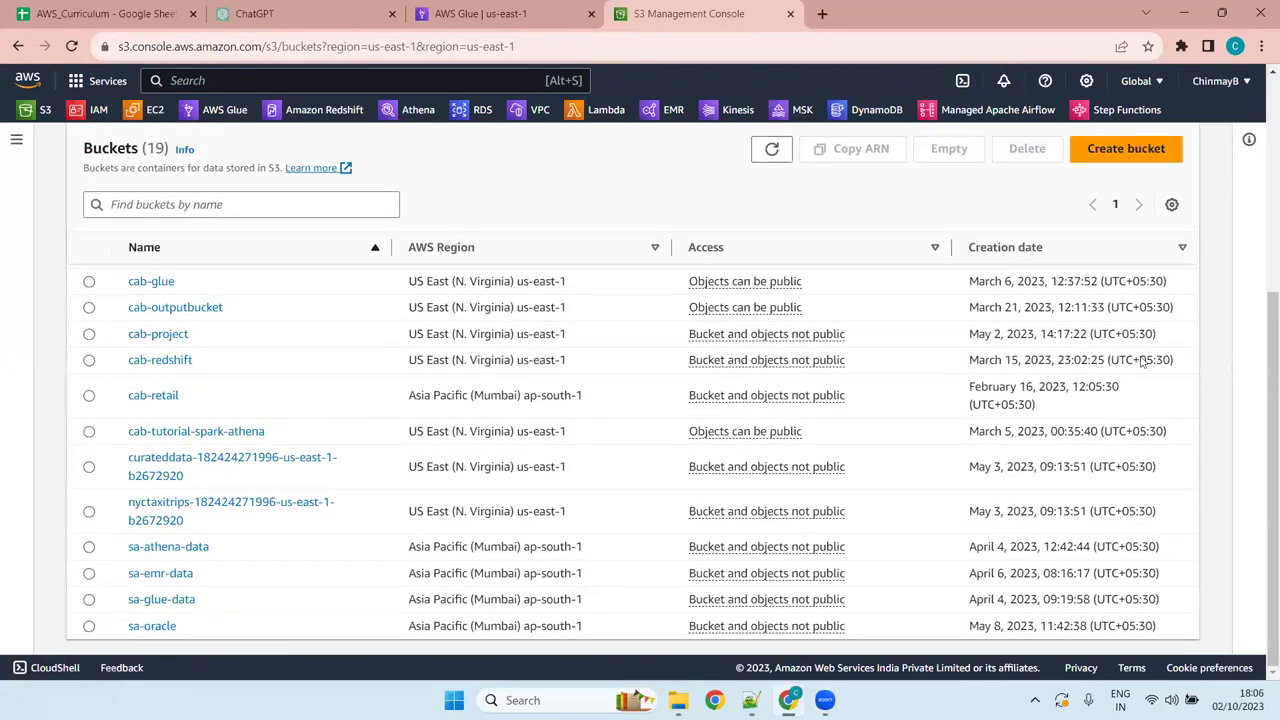
pyautogui.scroll(4, 1147, 362)
pyautogui.scroll(-4, 1147, 362)
pyautogui.scroll(5, 211, 418)
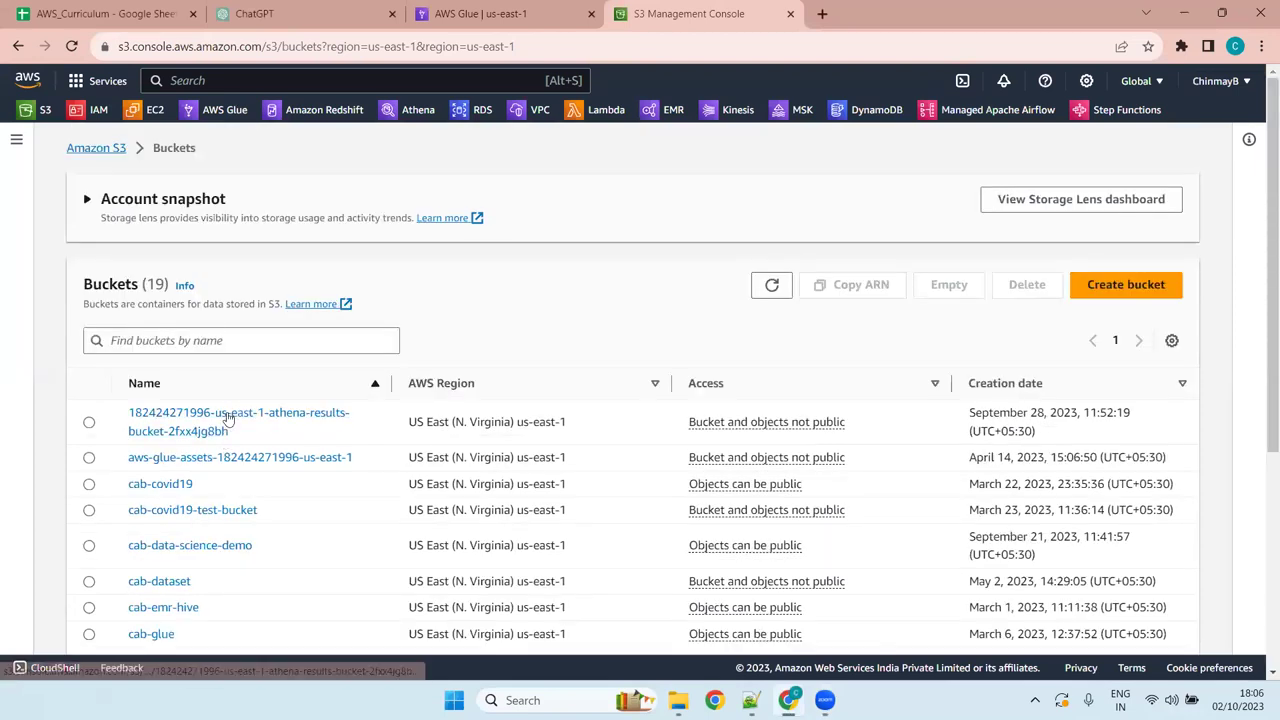
pyautogui.click(228, 421)
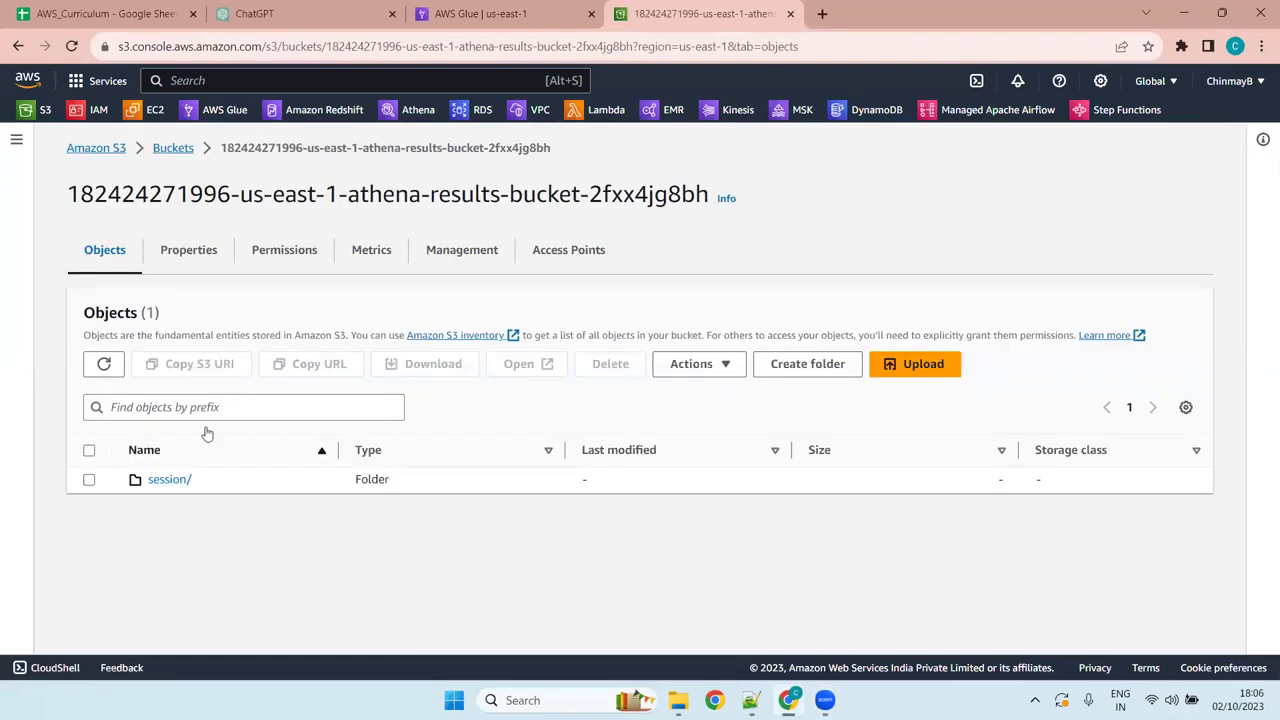
pyautogui.click(168, 148)
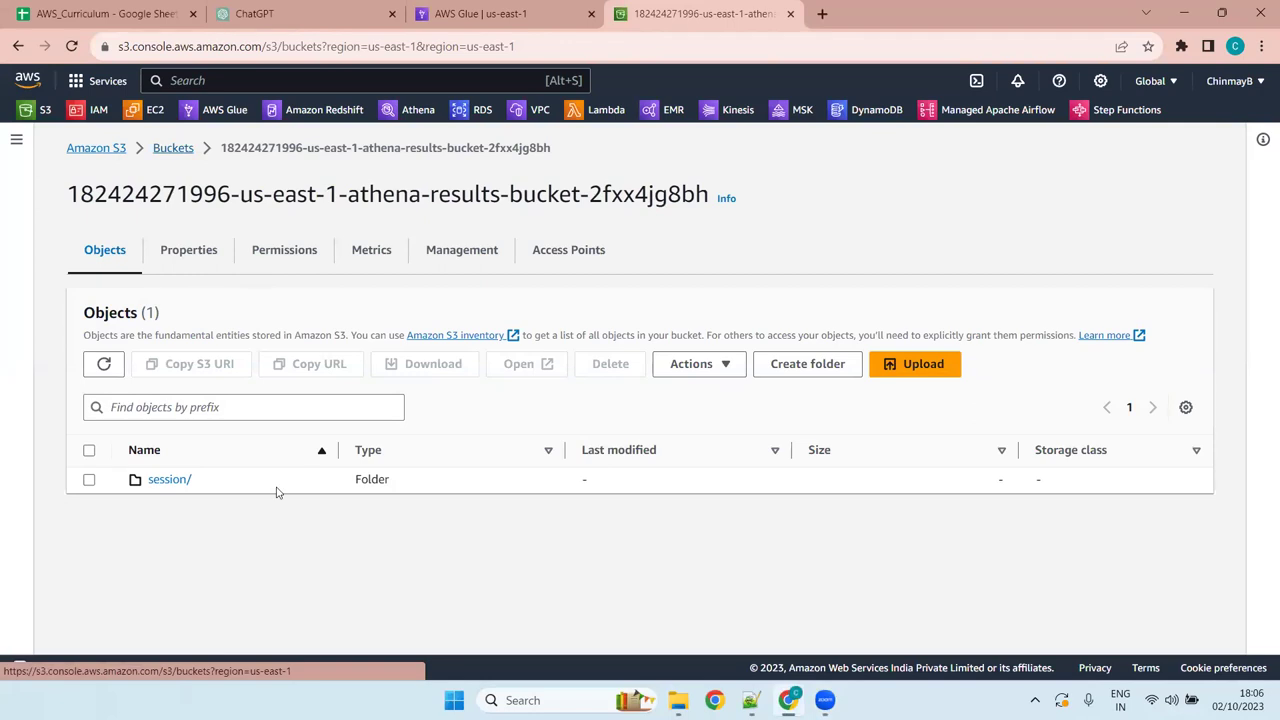
# Check the contents of the nyctaxitrips and cab-project buckets, returning to the bucket list
pyautogui.scroll(-3, 208, 515)
pyautogui.click(210, 506)
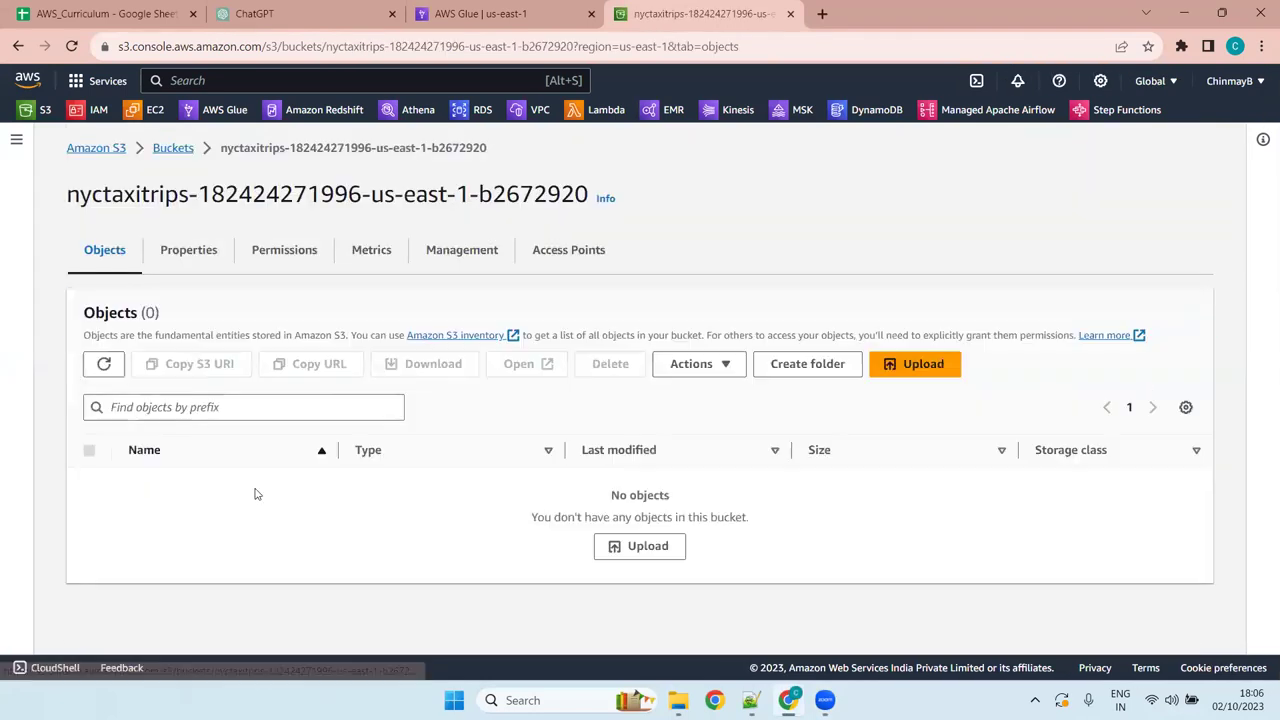
pyautogui.click(173, 148)
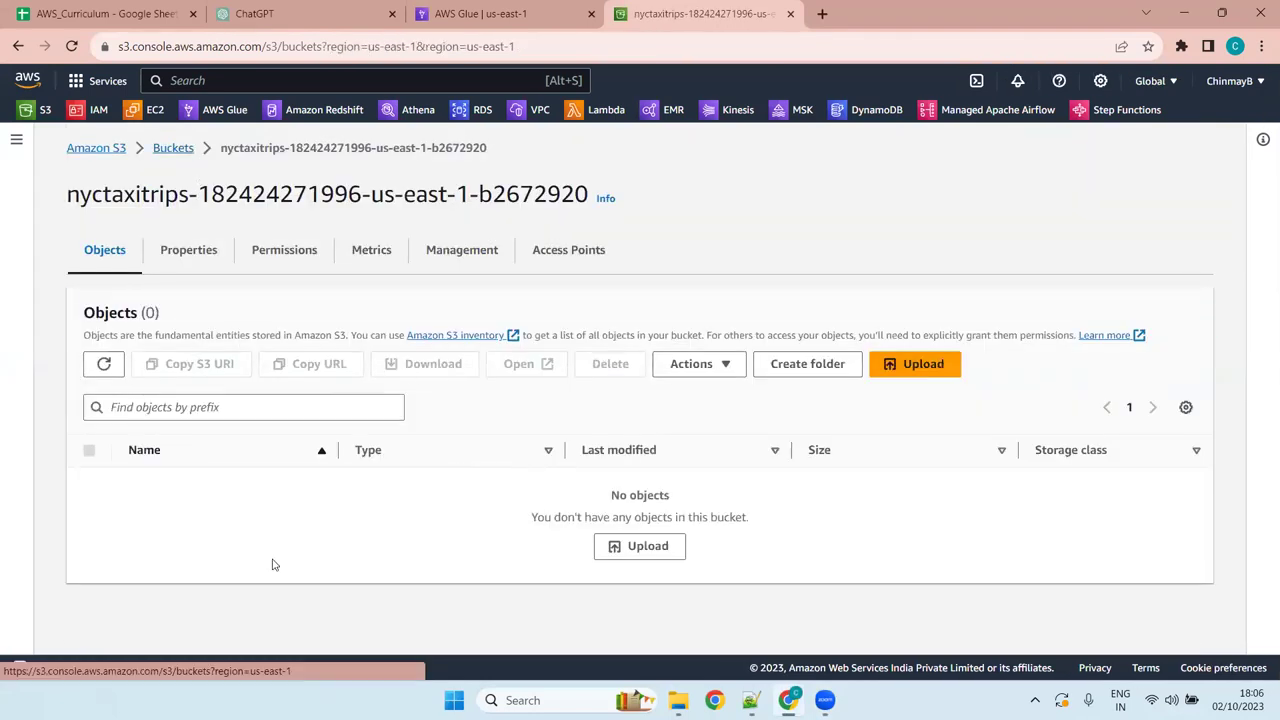
pyautogui.scroll(-3, 190, 600)
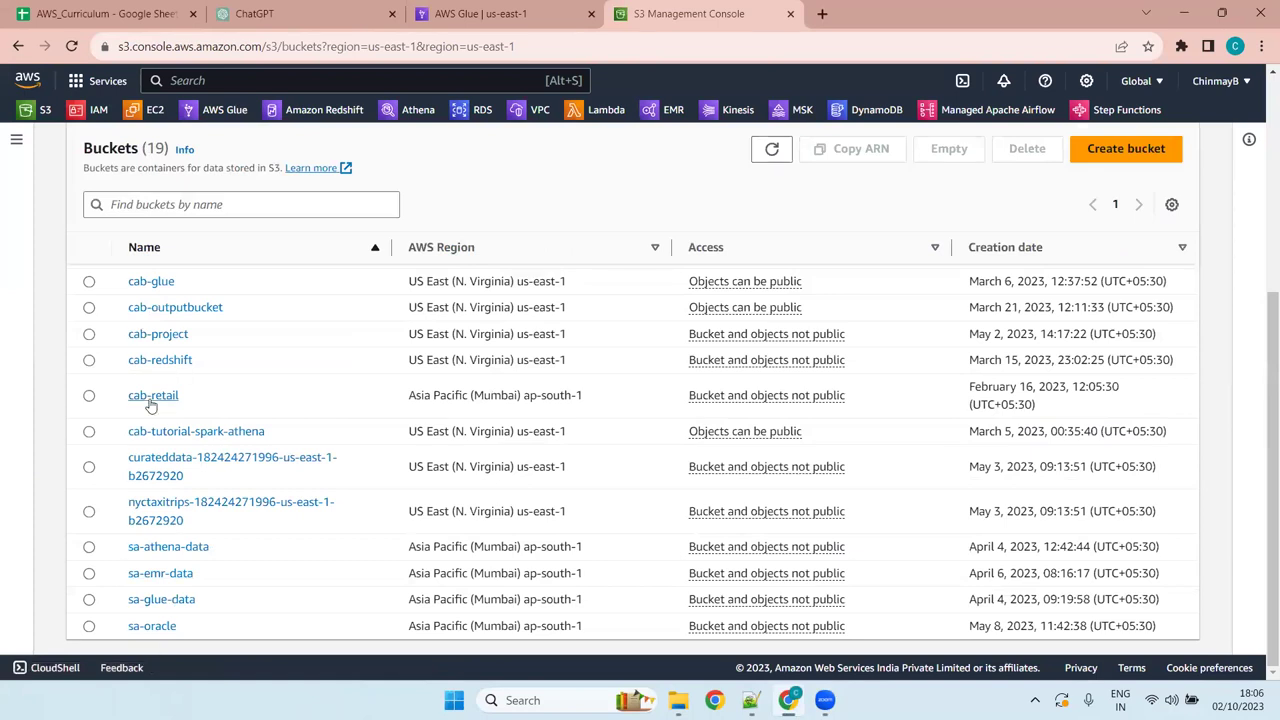
pyautogui.click(160, 336)
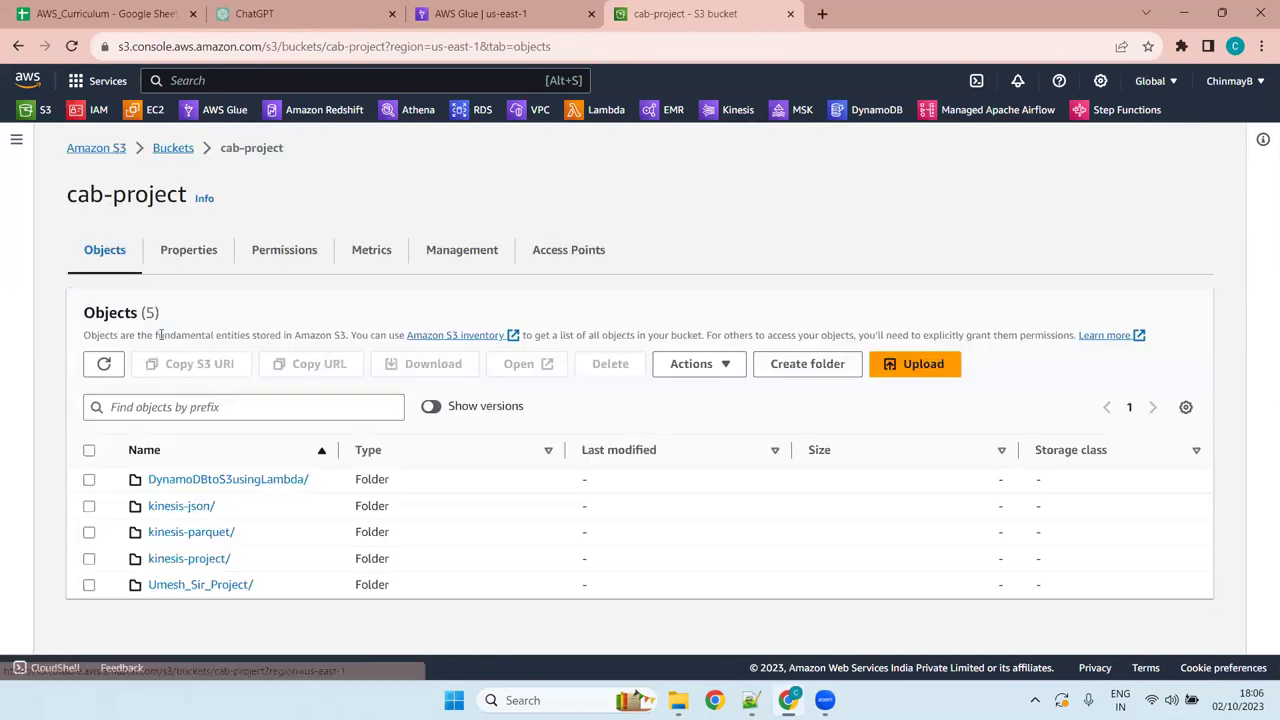
pyautogui.click(172, 148)
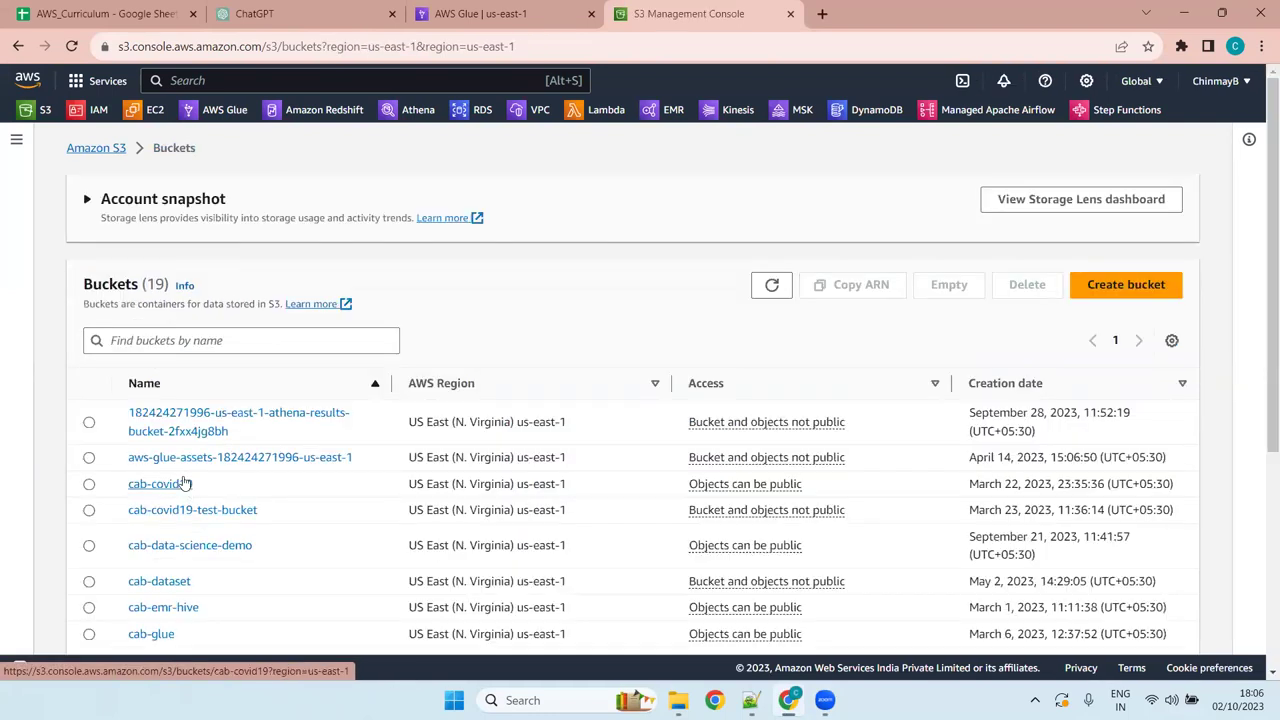
# Examine the CSV data in the cab-covid19 bucket under enigma-jhud/csv and rearc-covid-19-testing-data/csv/states_daily
pyautogui.click(182, 486)
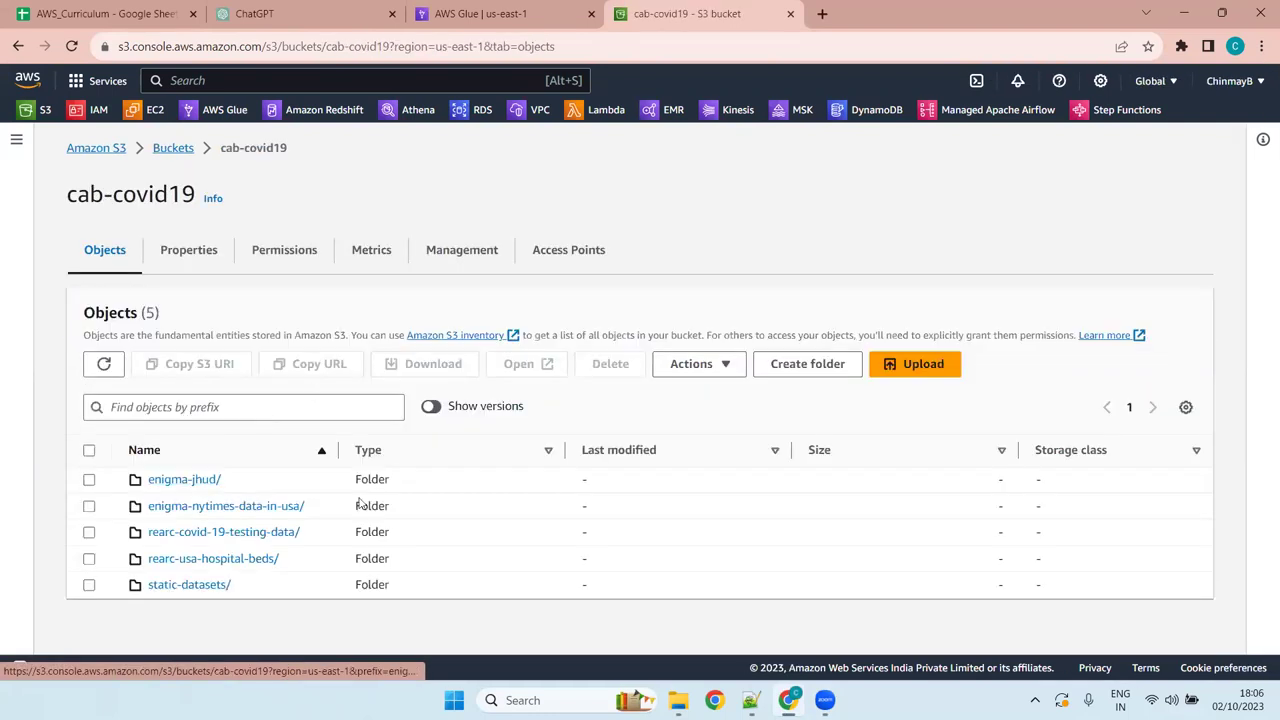
pyautogui.click(202, 481)
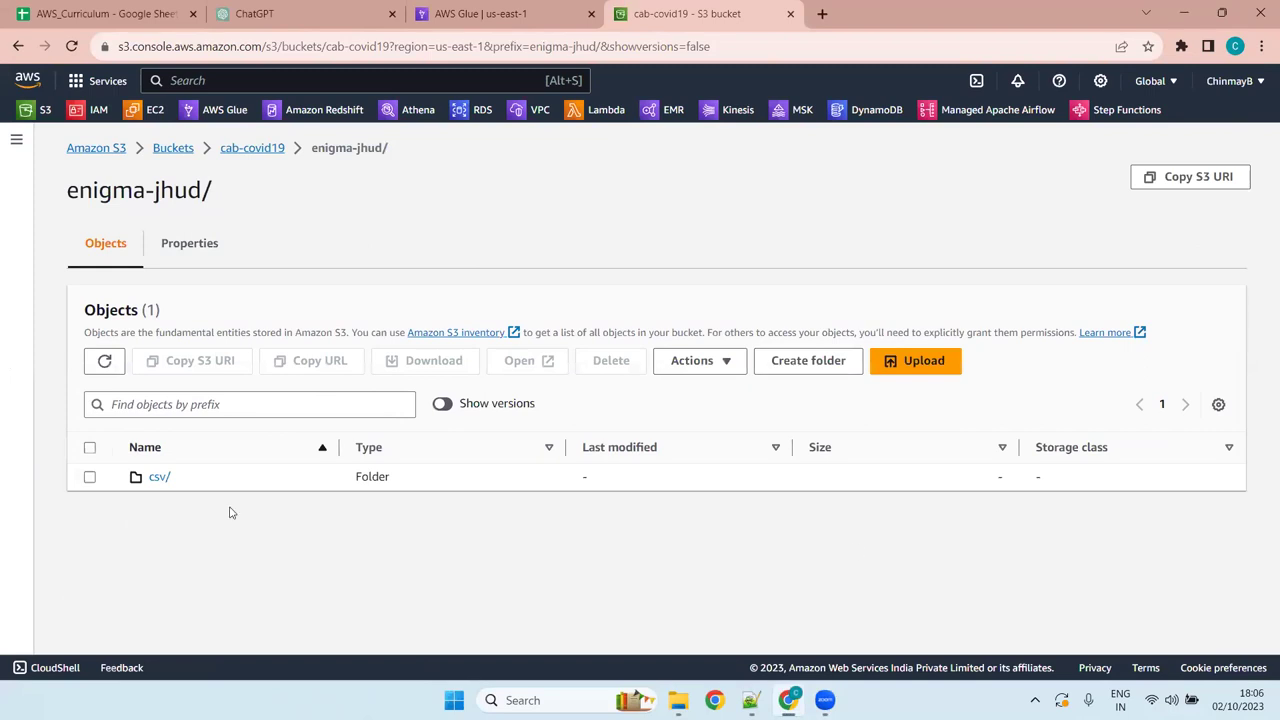
pyautogui.click(157, 476)
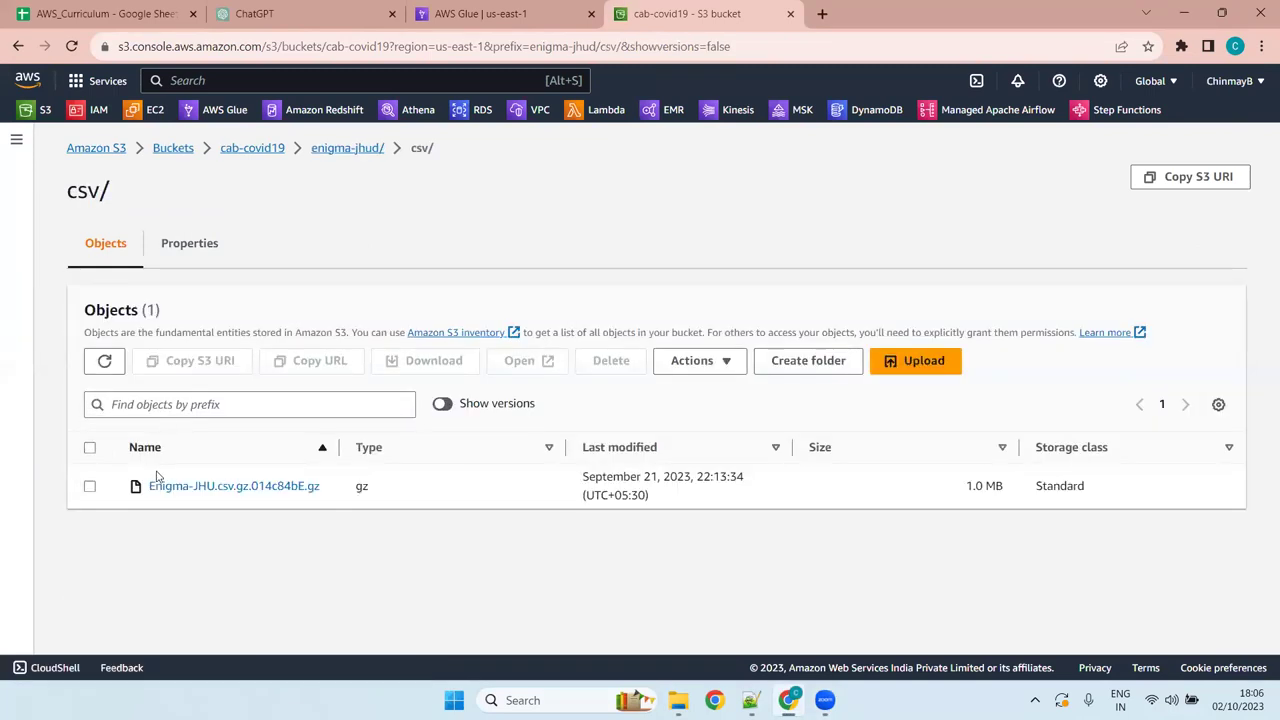
pyautogui.click(262, 155)
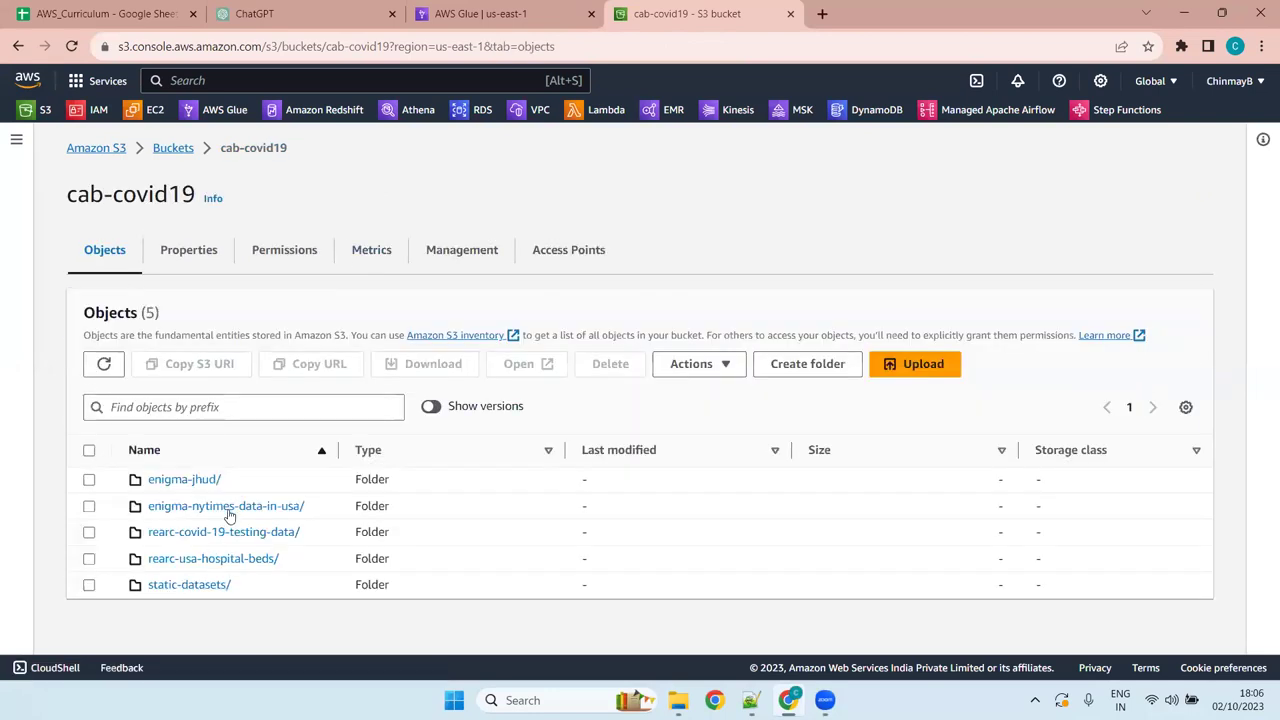
pyautogui.click(224, 533)
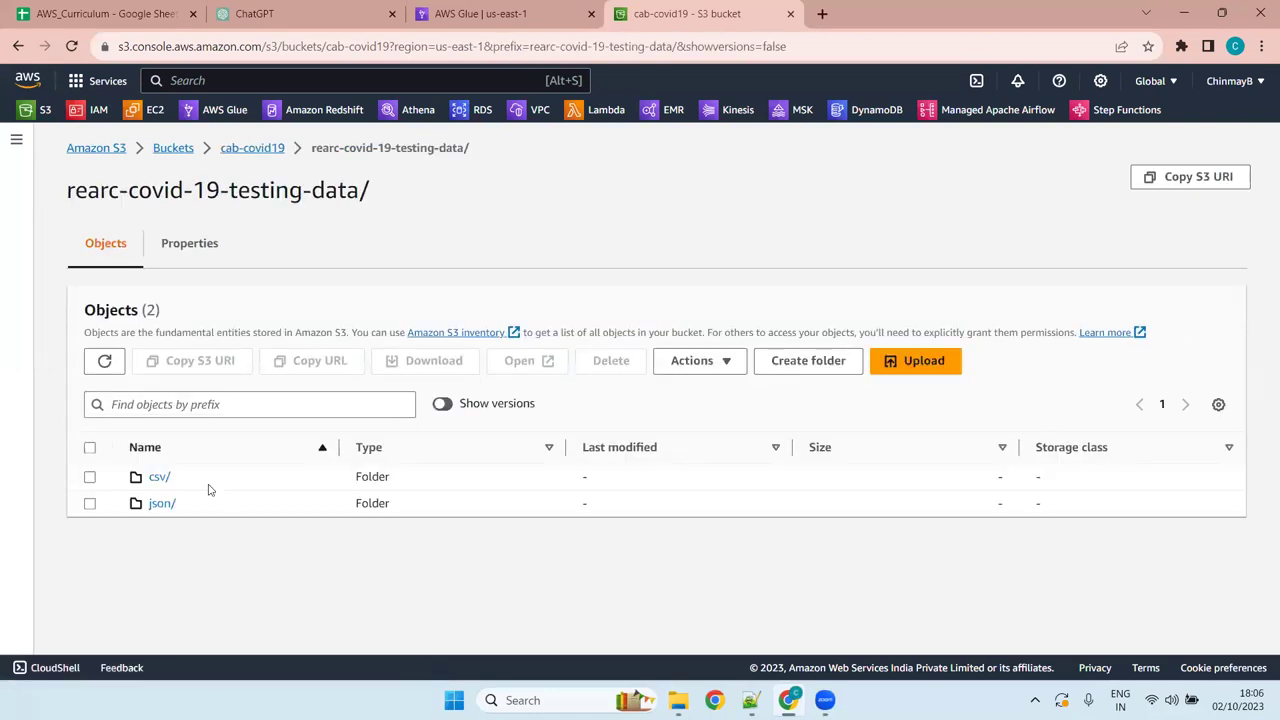
pyautogui.click(158, 476)
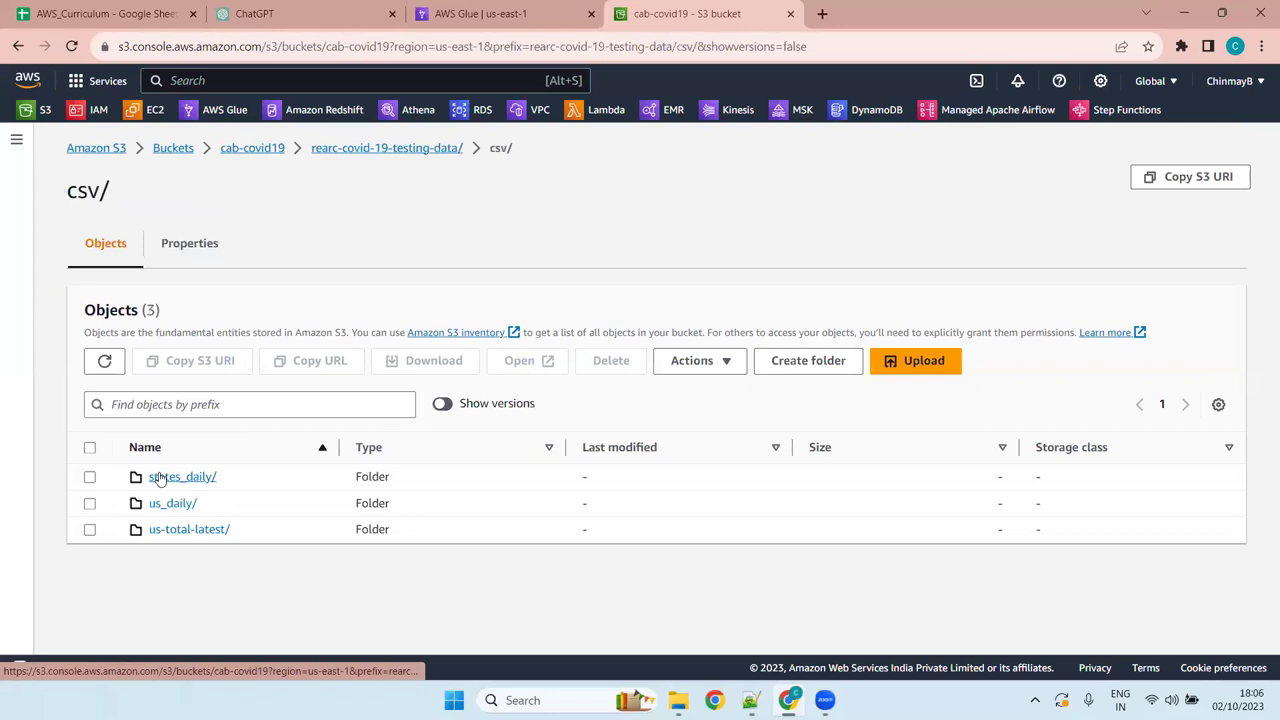
pyautogui.click(193, 478)
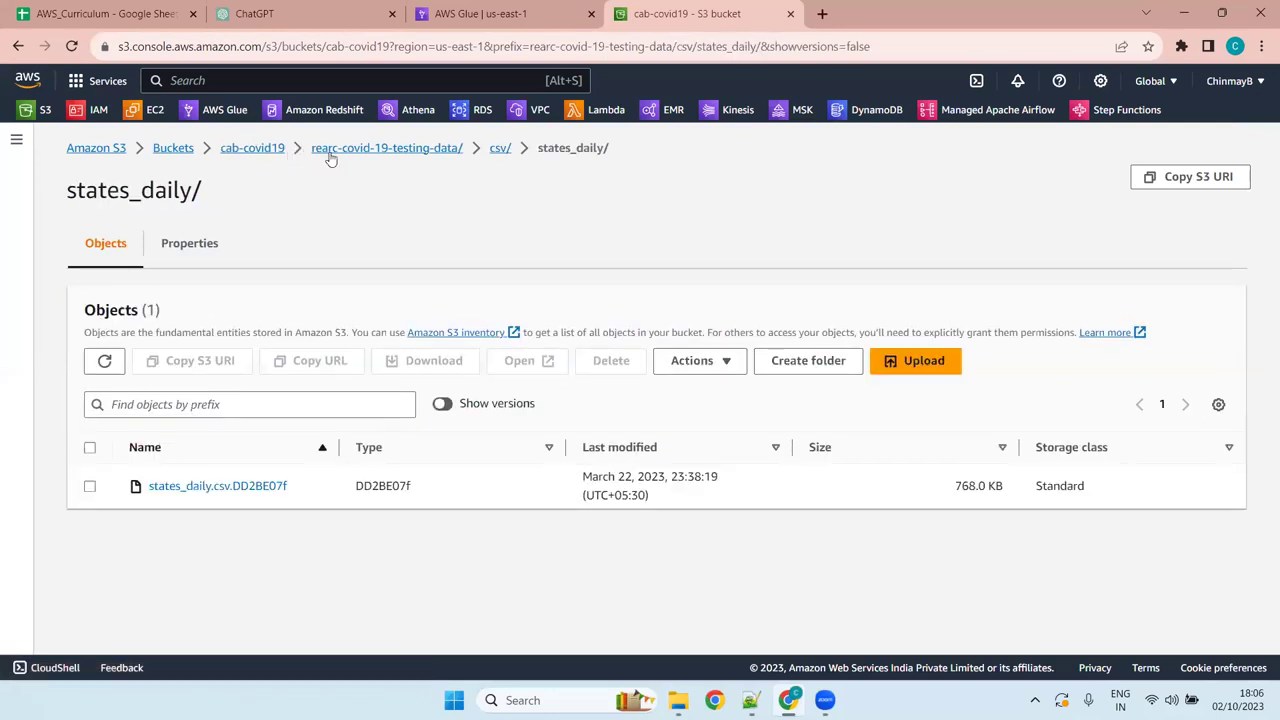
# Open the account's Billing Dashboard and examine the cost summary and the cost trends by service and account
pyautogui.click(1258, 82)
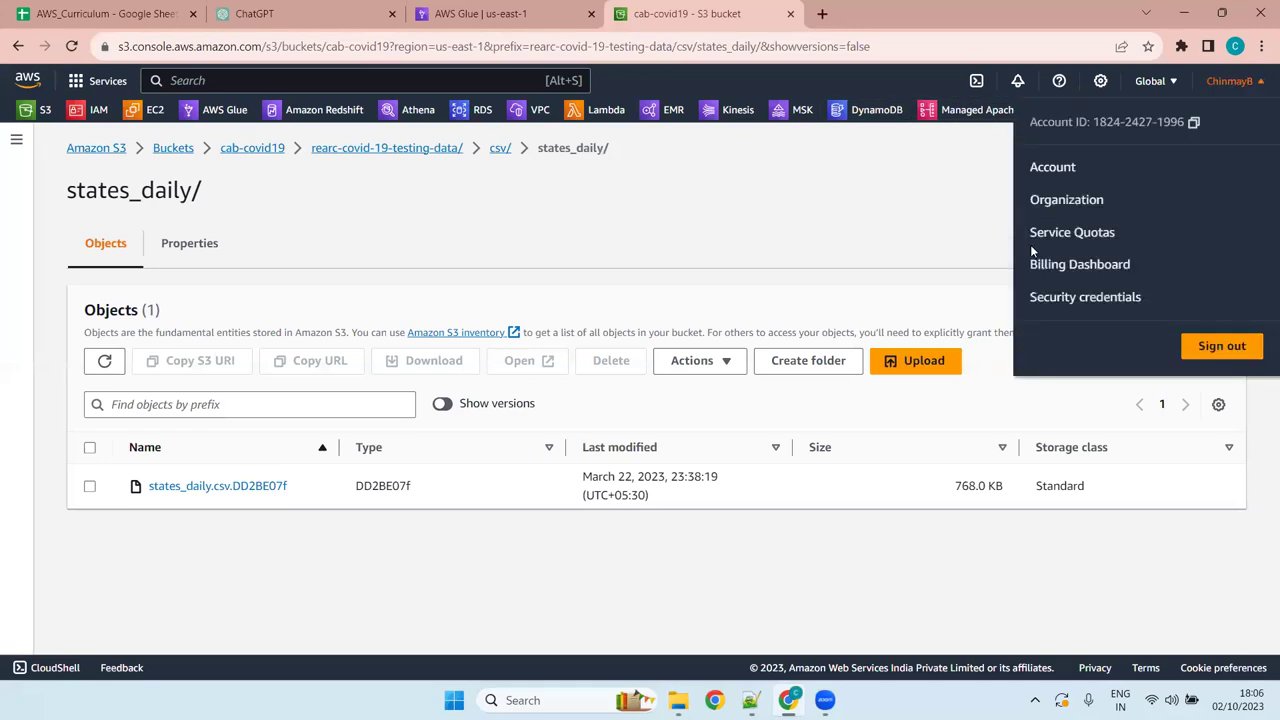
pyautogui.click(1062, 266)
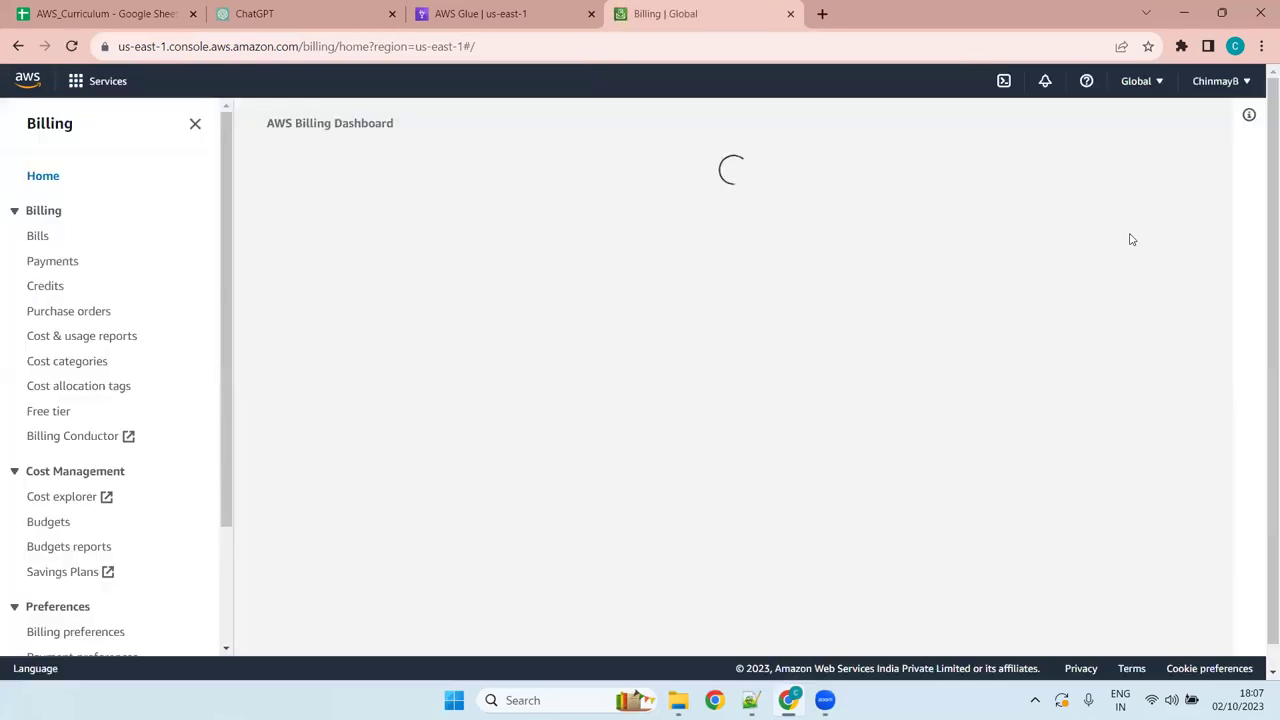
pyautogui.scroll(-2, 914, 518)
pyautogui.scroll(-4, 914, 527)
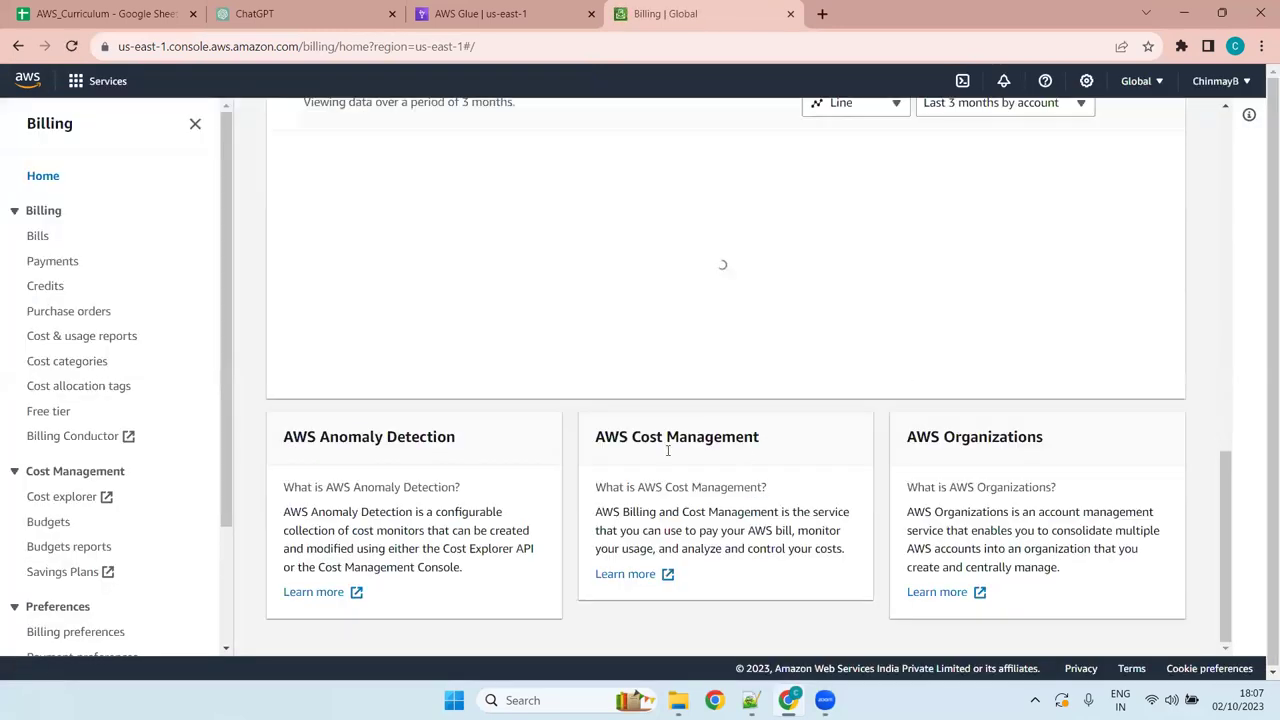
pyautogui.scroll(6, 668, 455)
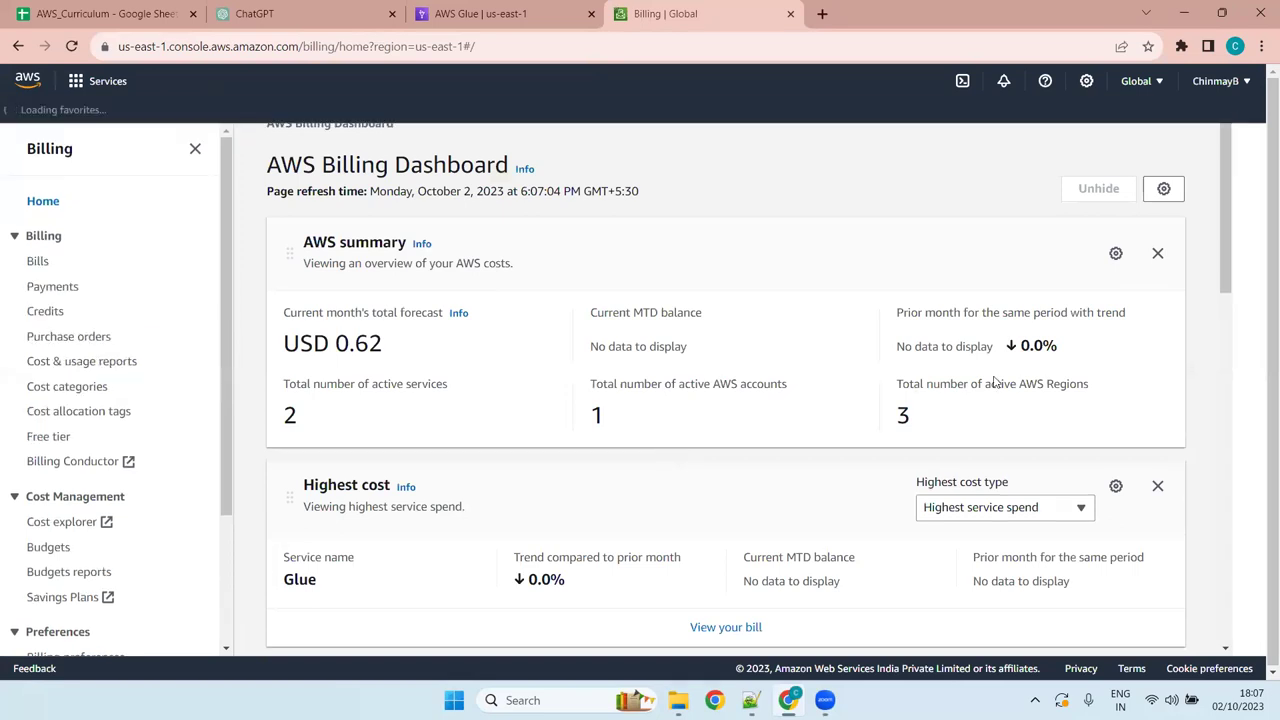
pyautogui.scroll(-4, 483, 435)
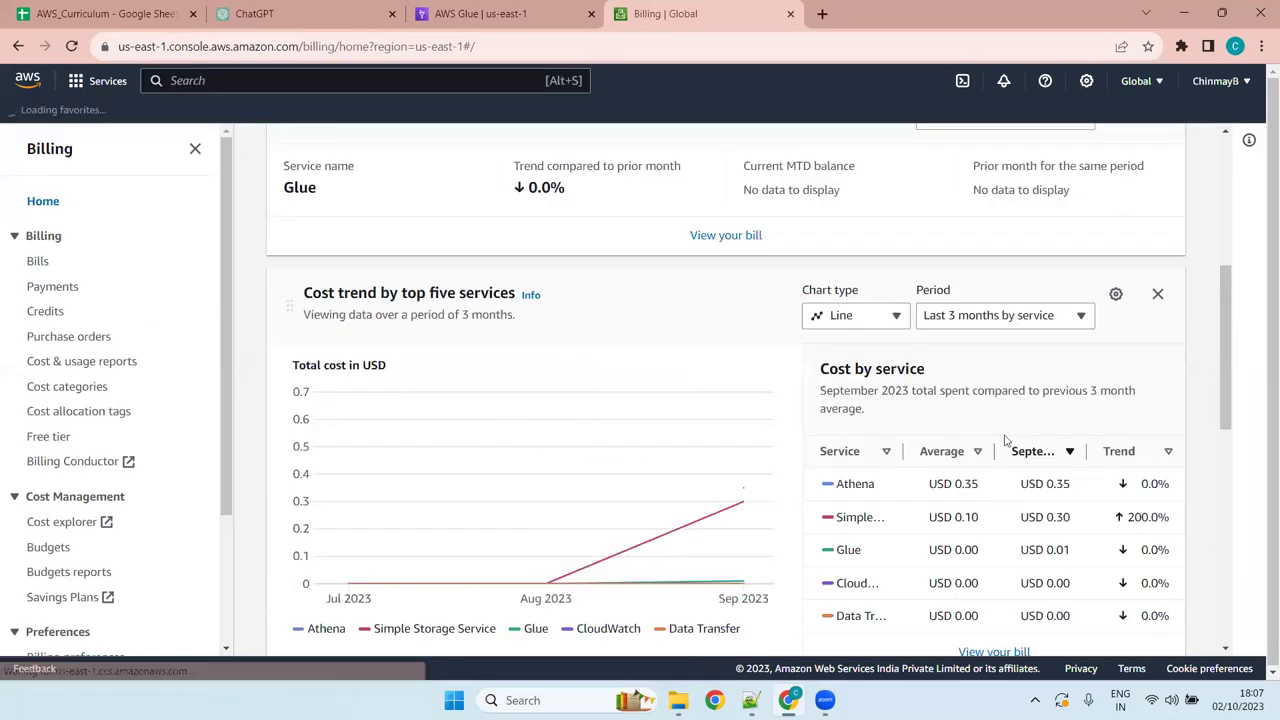
pyautogui.scroll(-4, 1003, 259)
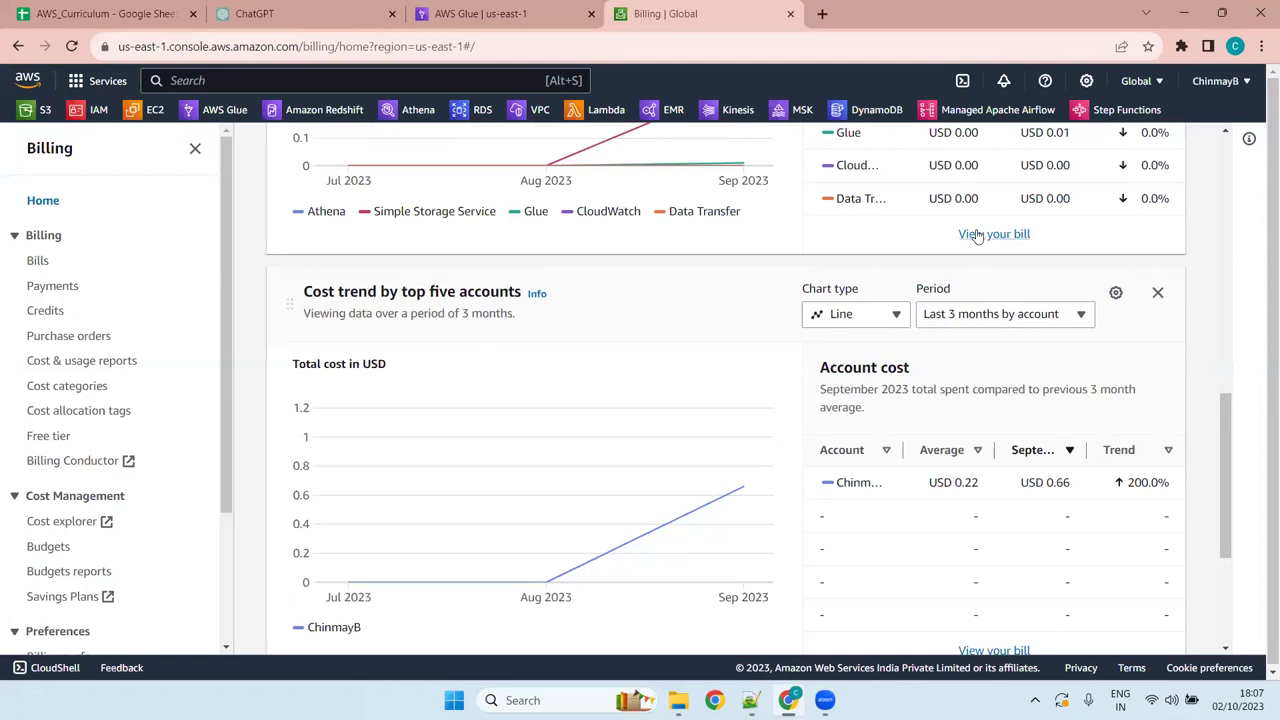
# View the current bill's charges by service and check the Glue charges broken down by region
pyautogui.click(976, 235)
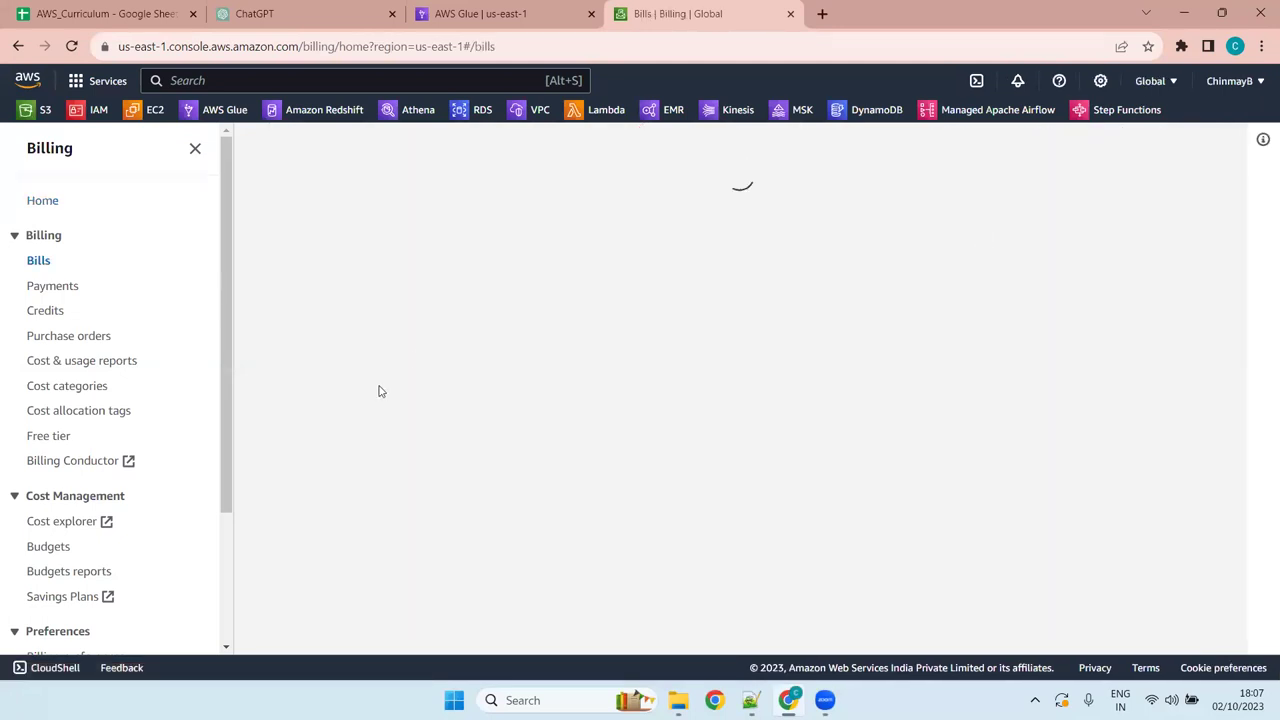
pyautogui.scroll(-10, 600, 421)
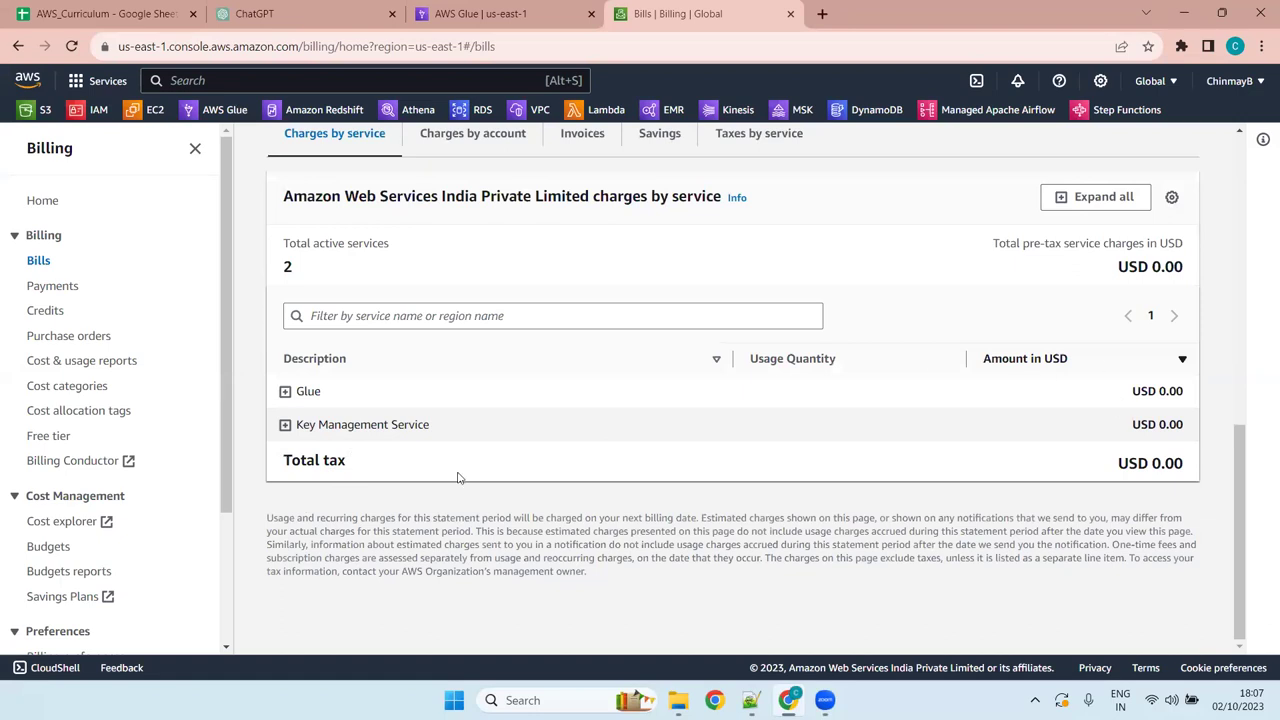
pyautogui.click(285, 392)
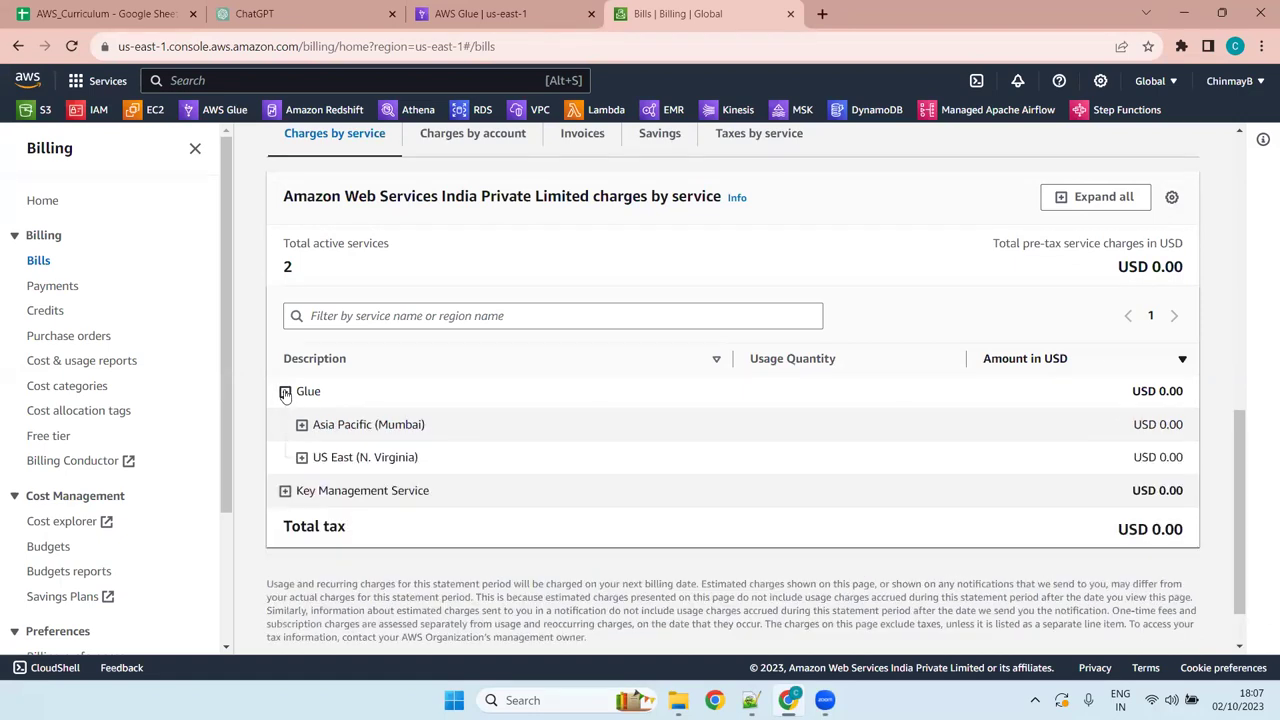
pyautogui.click(285, 392)
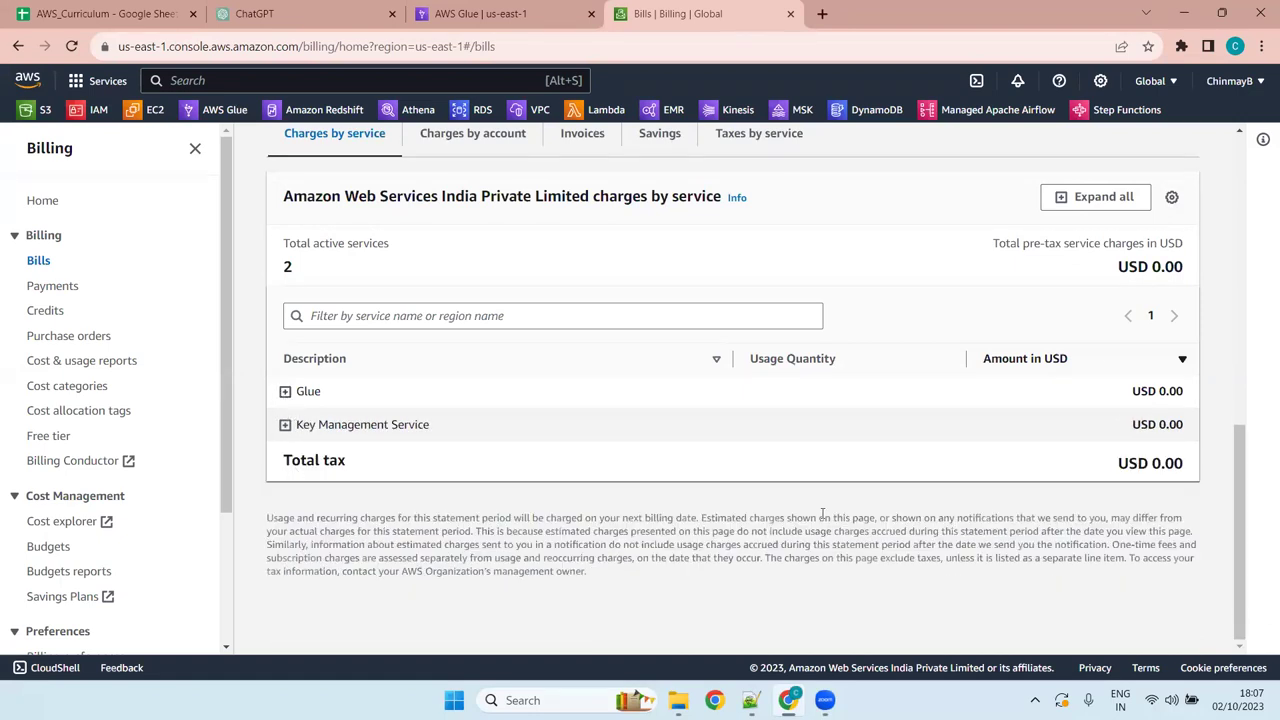
# Switch the bill to September 2023 and examine the Simple Storage Service charges for US East (N. Virginia)
pyautogui.scroll(10, 822, 513)
pyautogui.click(1045, 208)
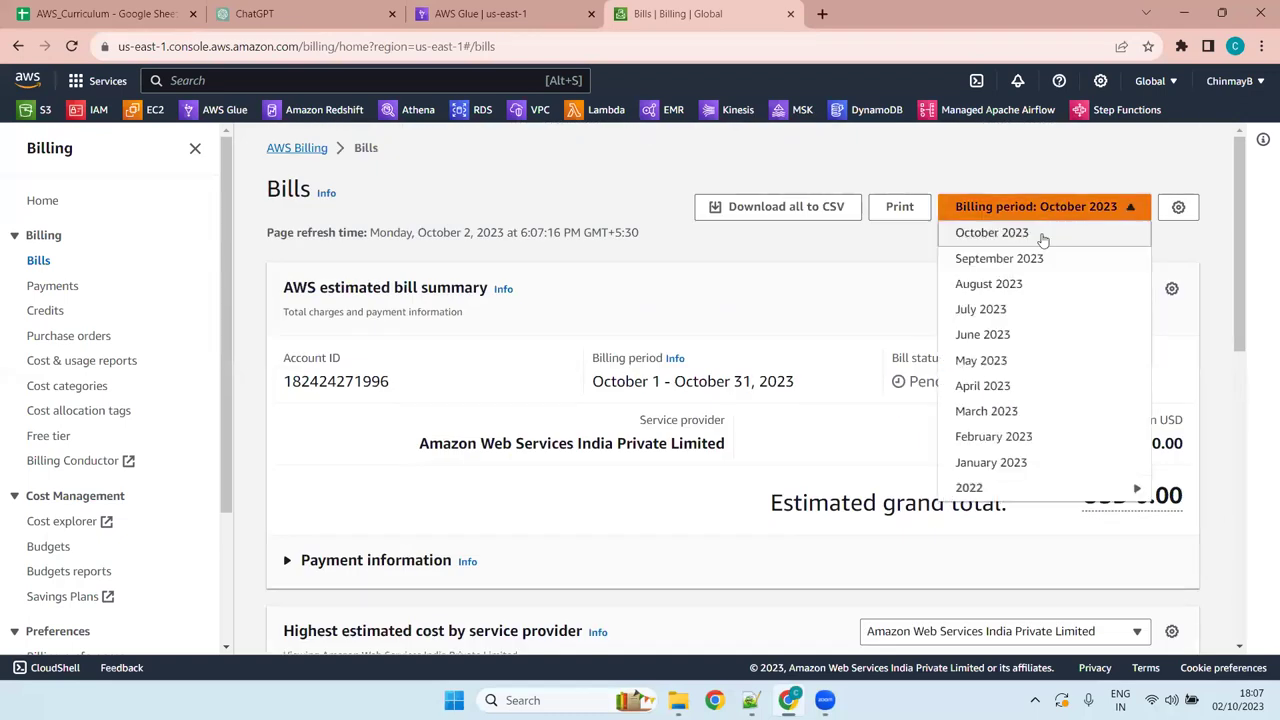
pyautogui.click(1030, 265)
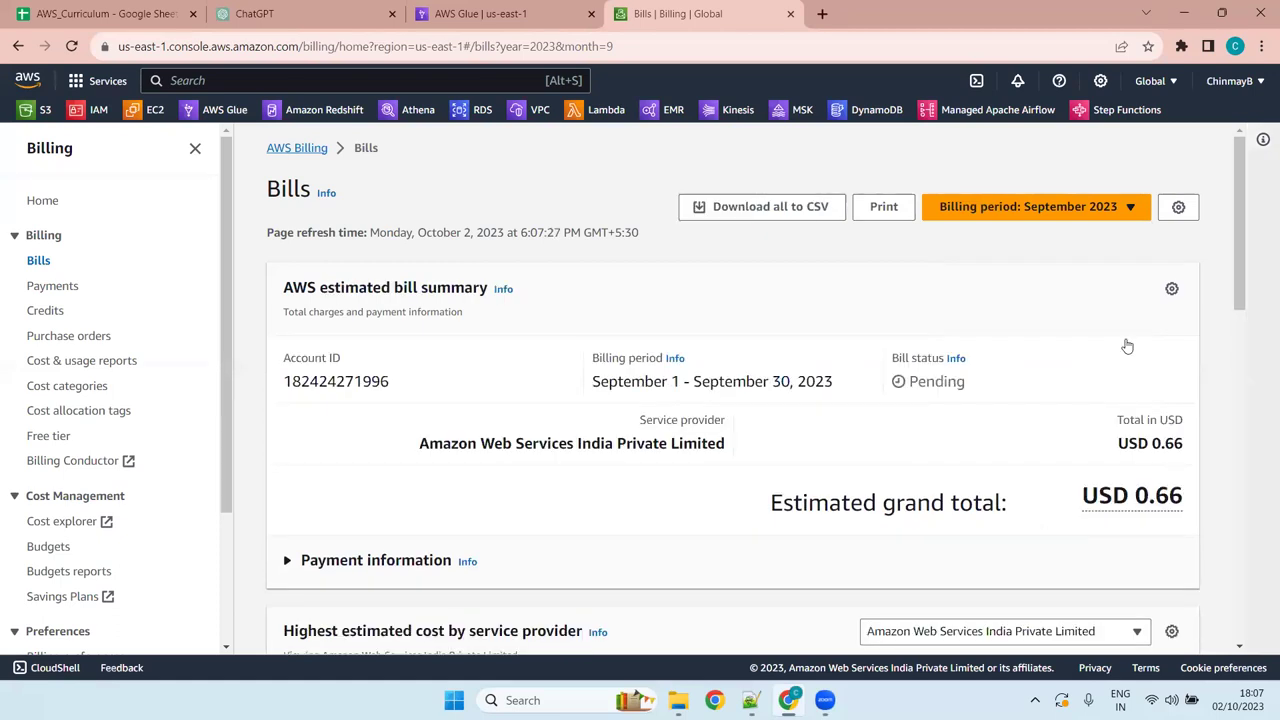
pyautogui.scroll(-8, 566, 543)
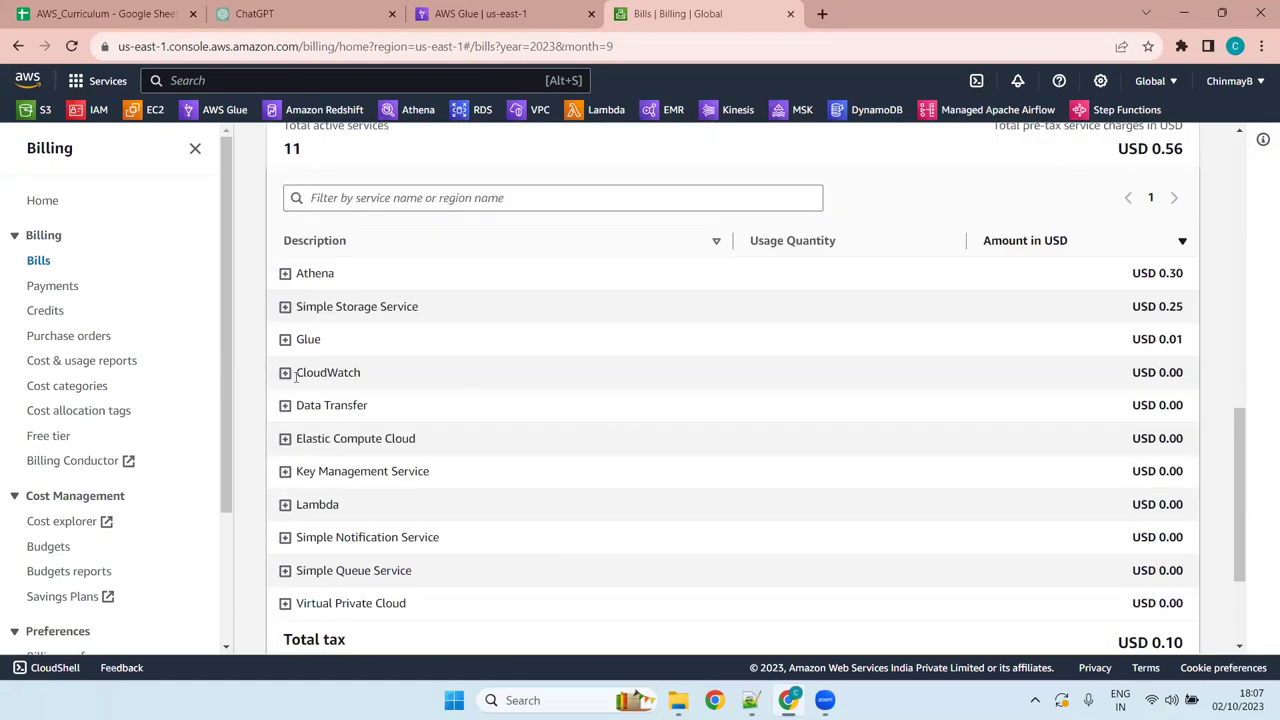
pyautogui.click(285, 306)
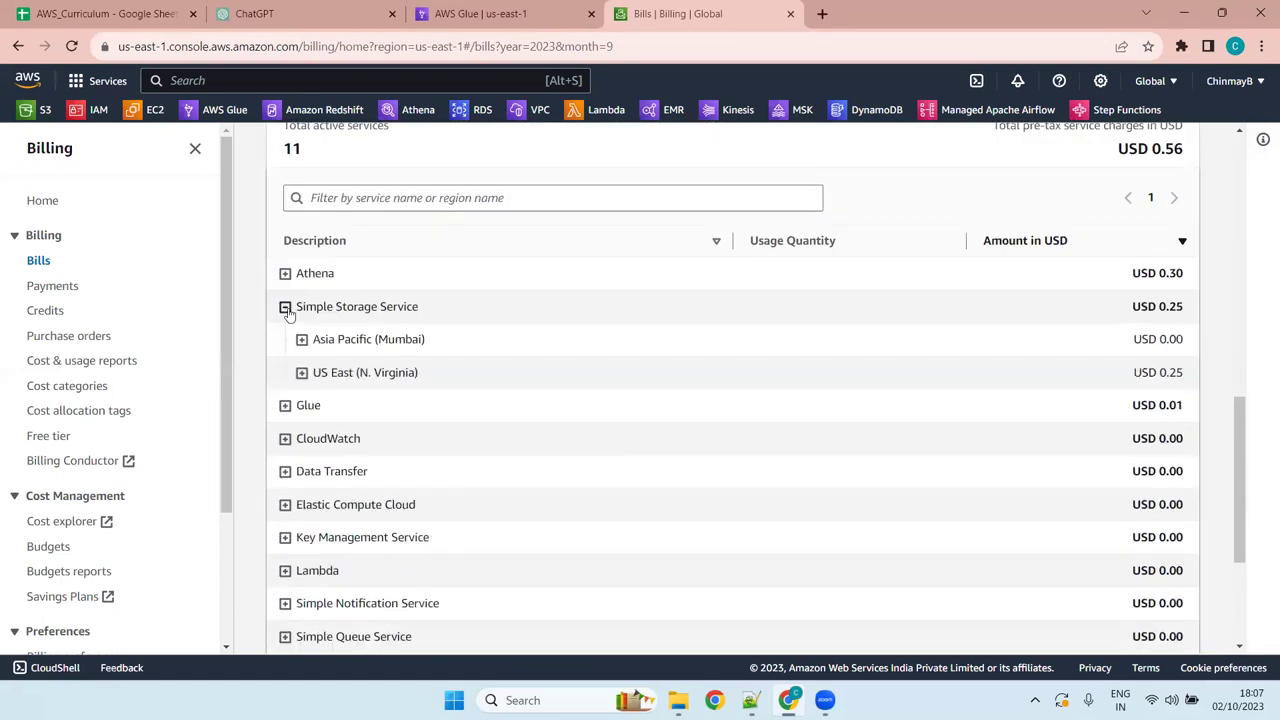
pyautogui.click(301, 373)
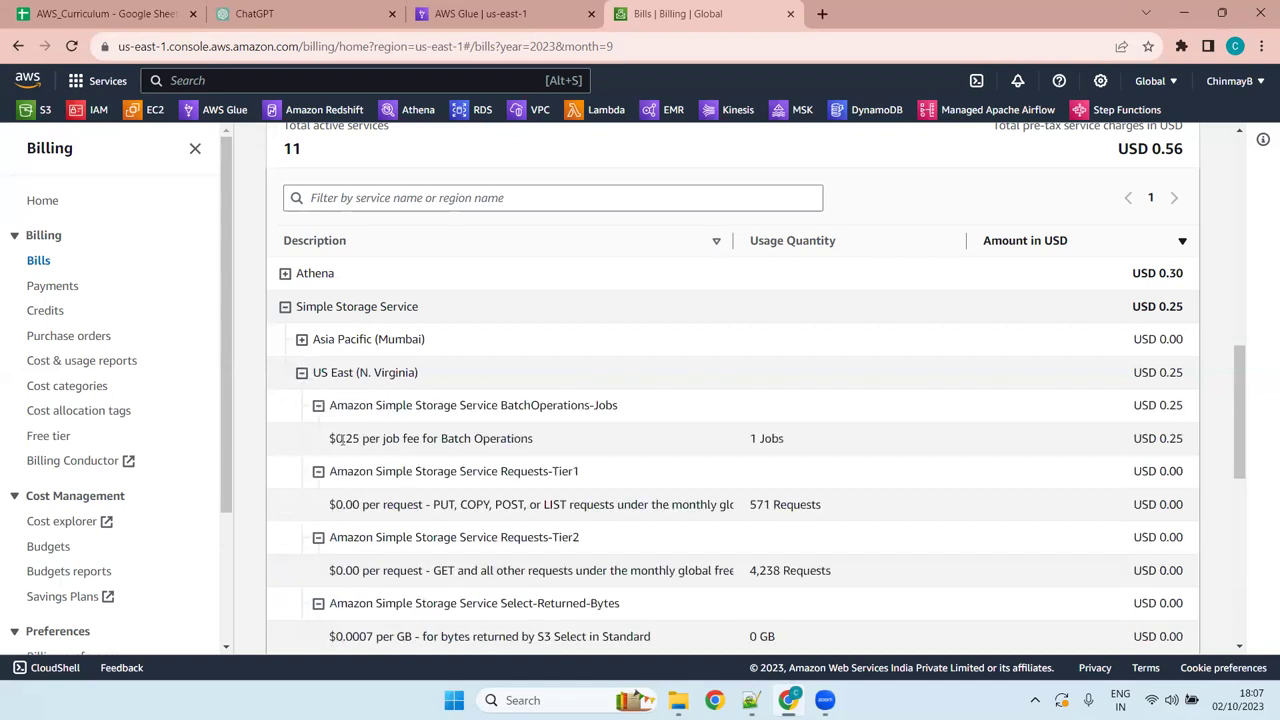
# Examine the Batch Operations job fee and the Tier1 and Tier2 request usage under the S3 charges for US East (N. Virginia)
pyautogui.tripleClick(578, 441)
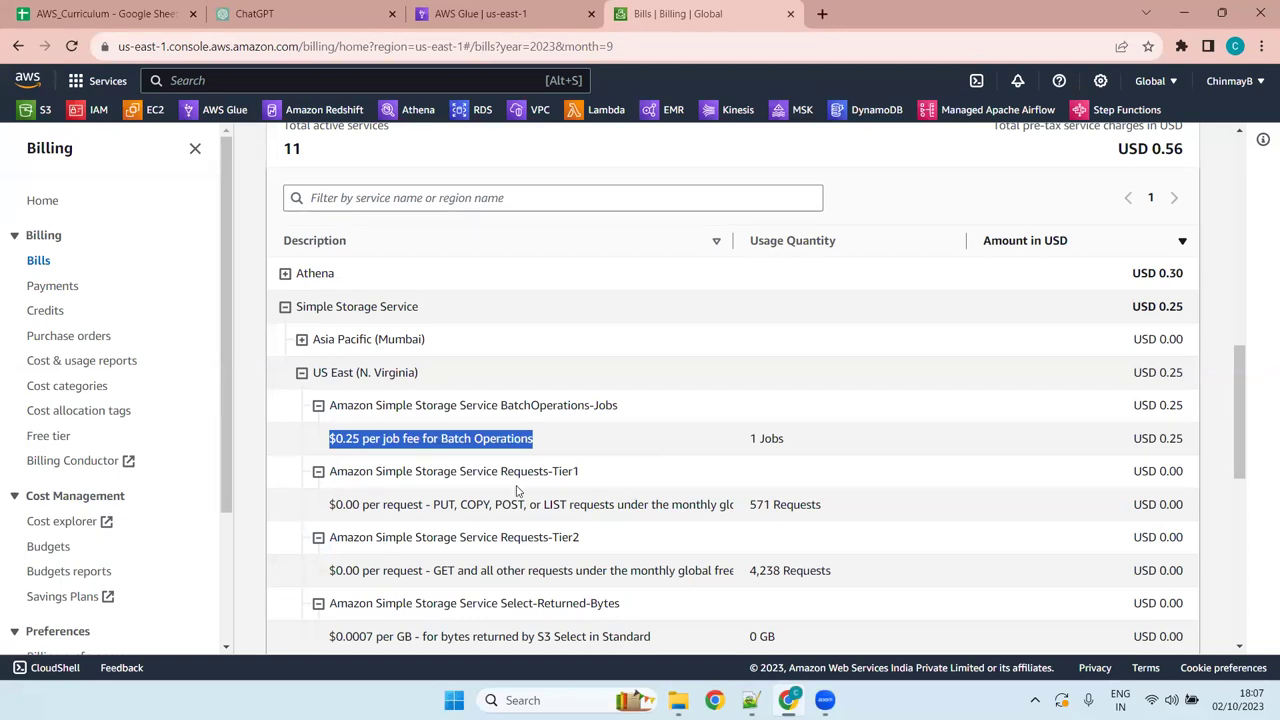
pyautogui.scroll(-5, 515, 485)
pyautogui.scroll(5, 479, 387)
pyautogui.moveTo(852, 578); pyautogui.dragTo(738, 572)
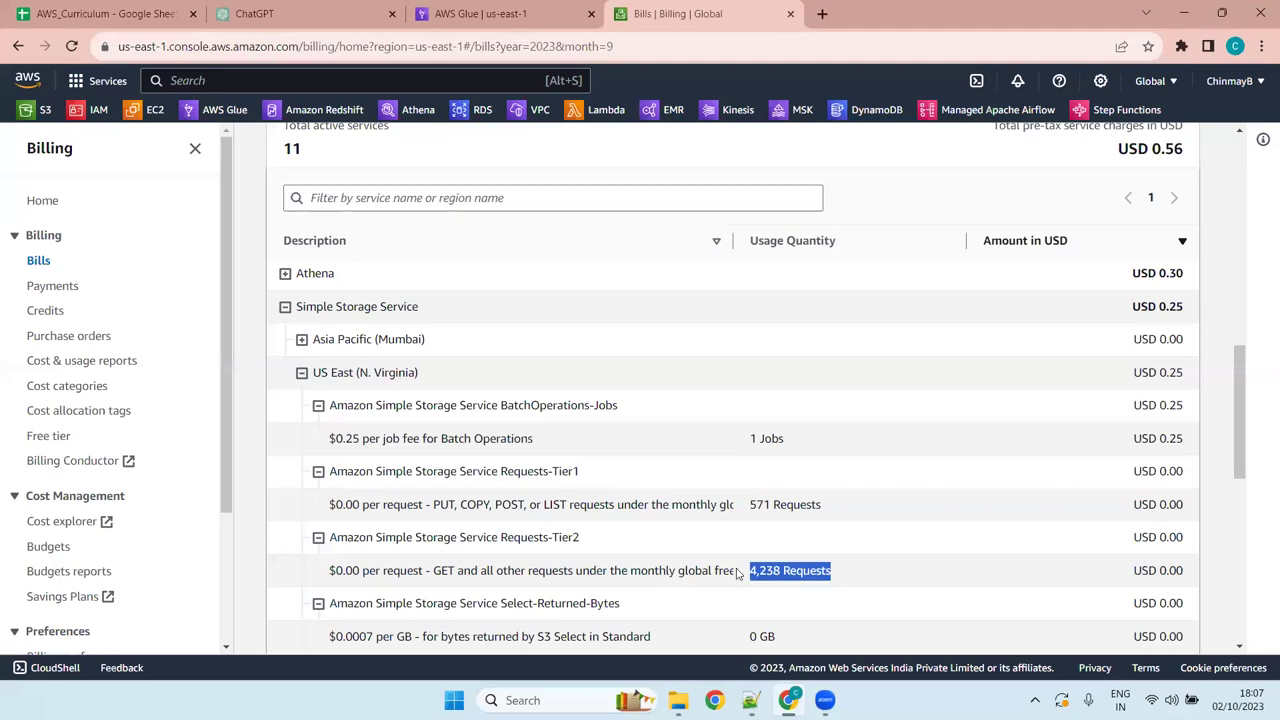
pyautogui.click(827, 507)
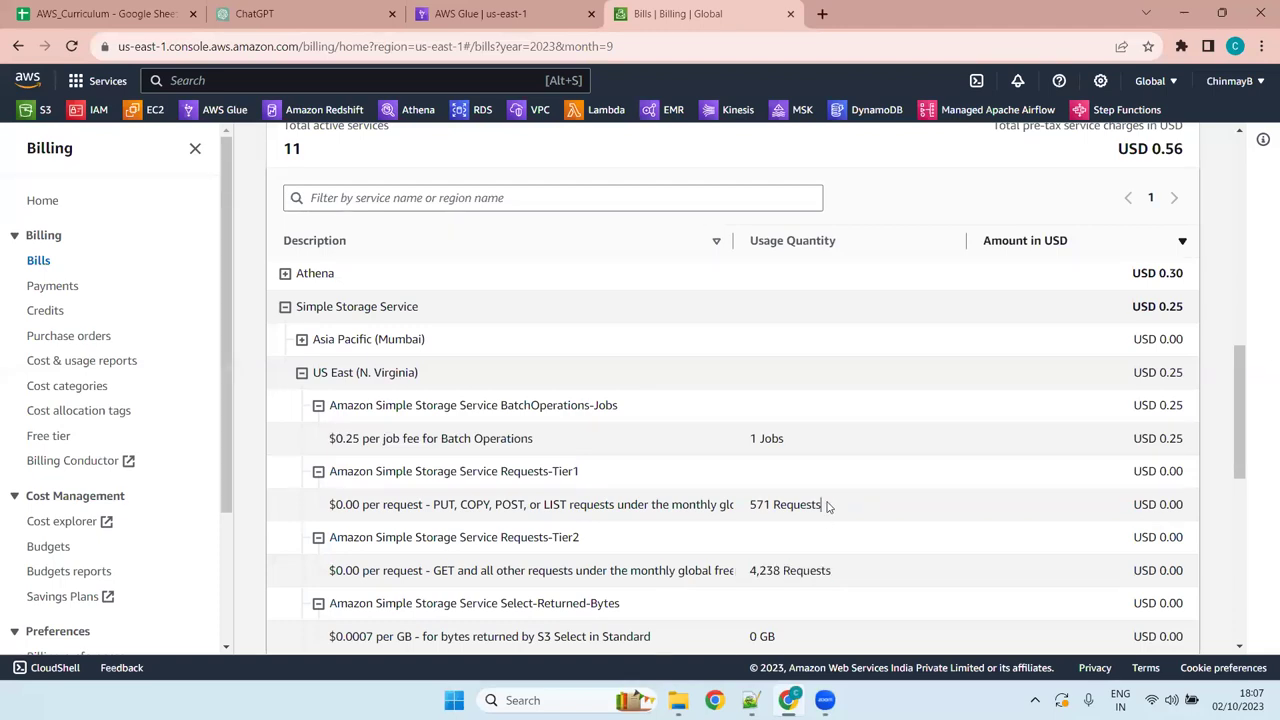
pyautogui.moveTo(827, 507); pyautogui.dragTo(772, 507)
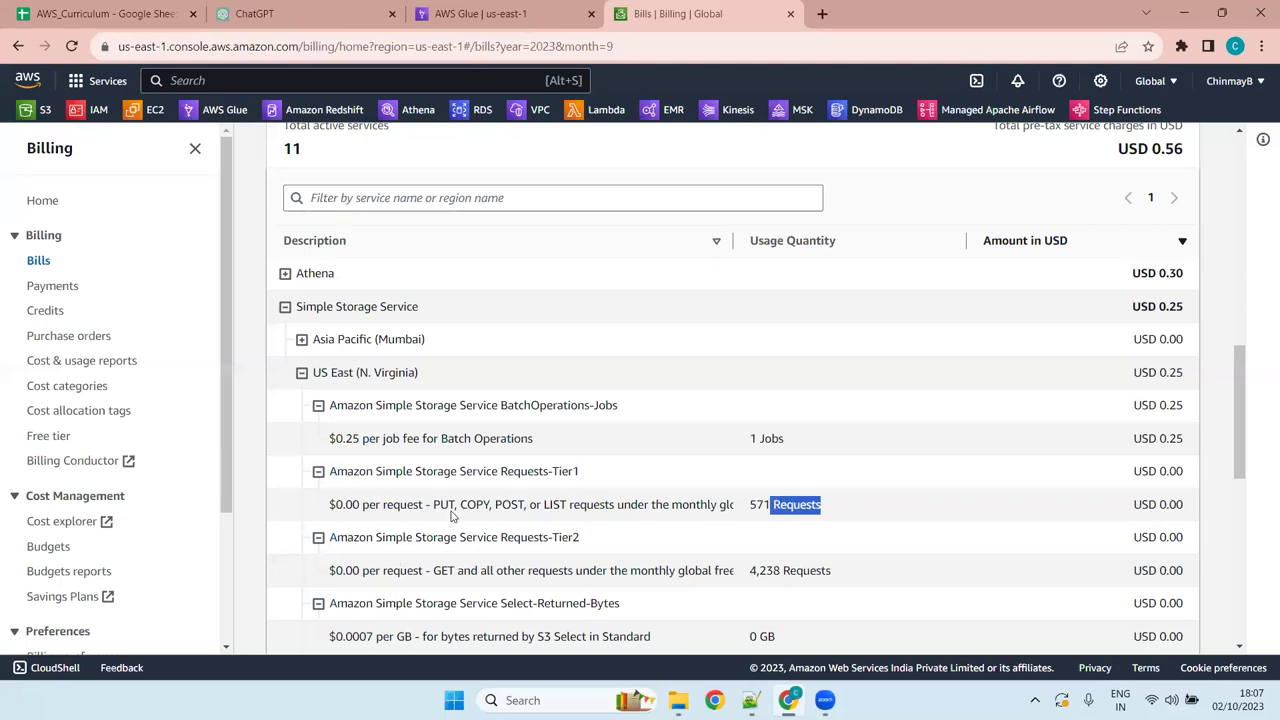
pyautogui.moveTo(874, 580); pyautogui.dragTo(749, 572)
pyautogui.moveTo(828, 507); pyautogui.dragTo(742, 510)
pyautogui.scroll(-4, 579, 567)
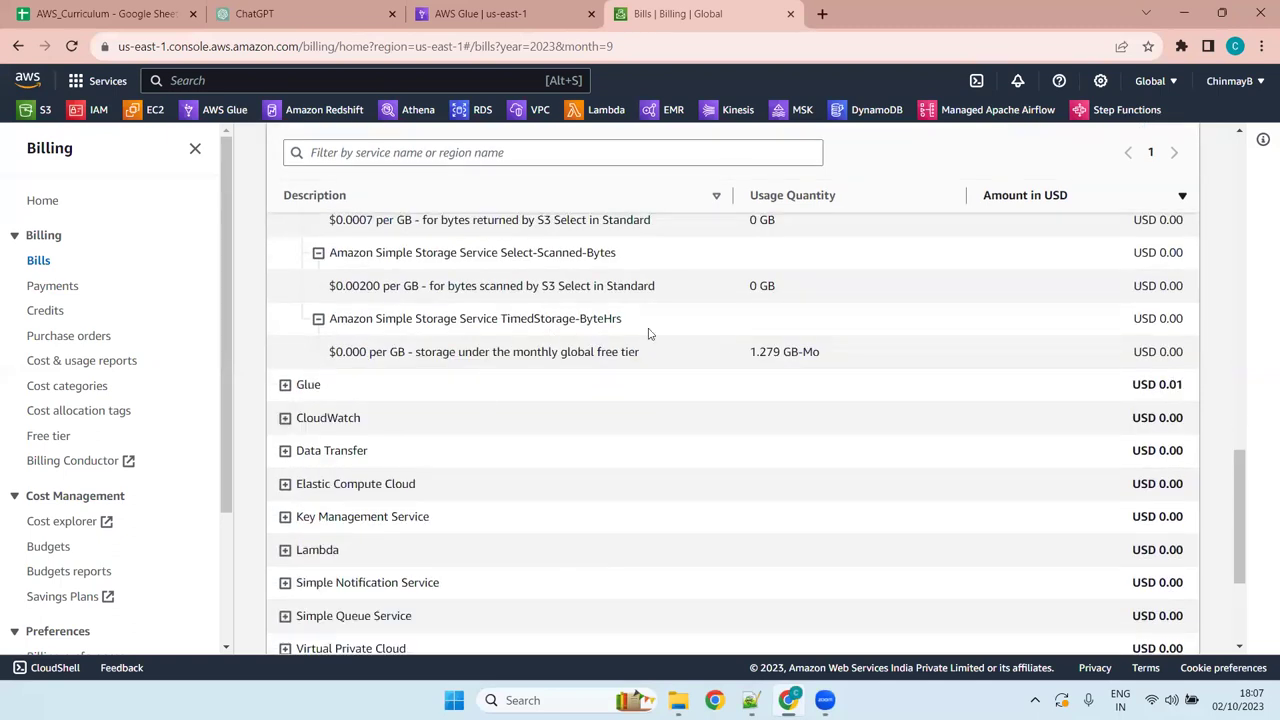
# Review the September bill's summary and highest cost by service provider, and recheck the S3 Batch Operations job fee
pyautogui.scroll(10, 595, 470)
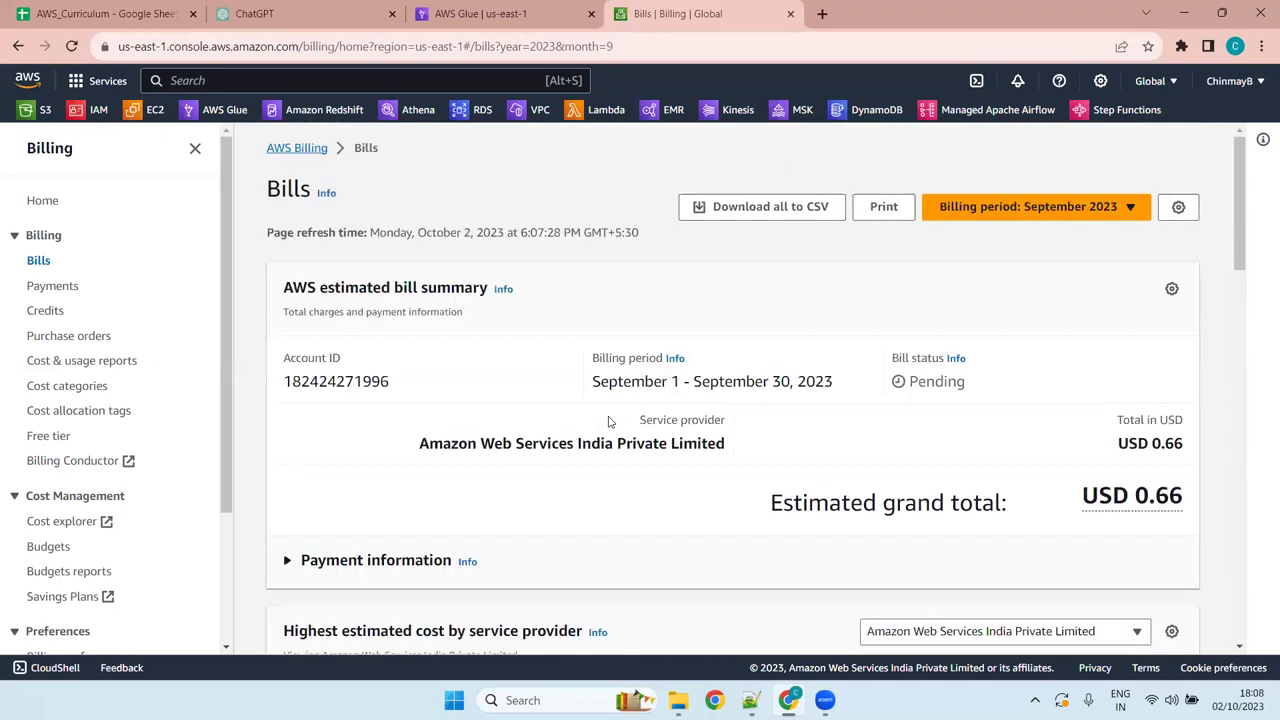
pyautogui.scroll(-4, 608, 421)
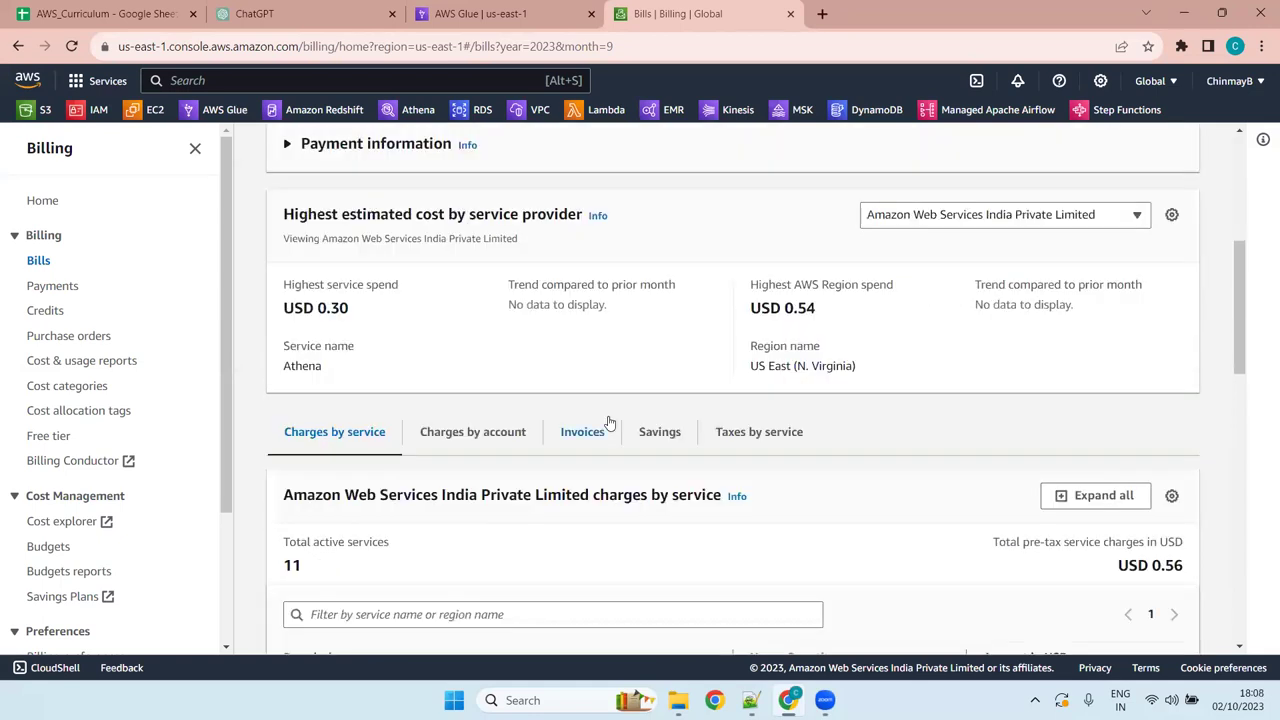
pyautogui.scroll(-8, 608, 421)
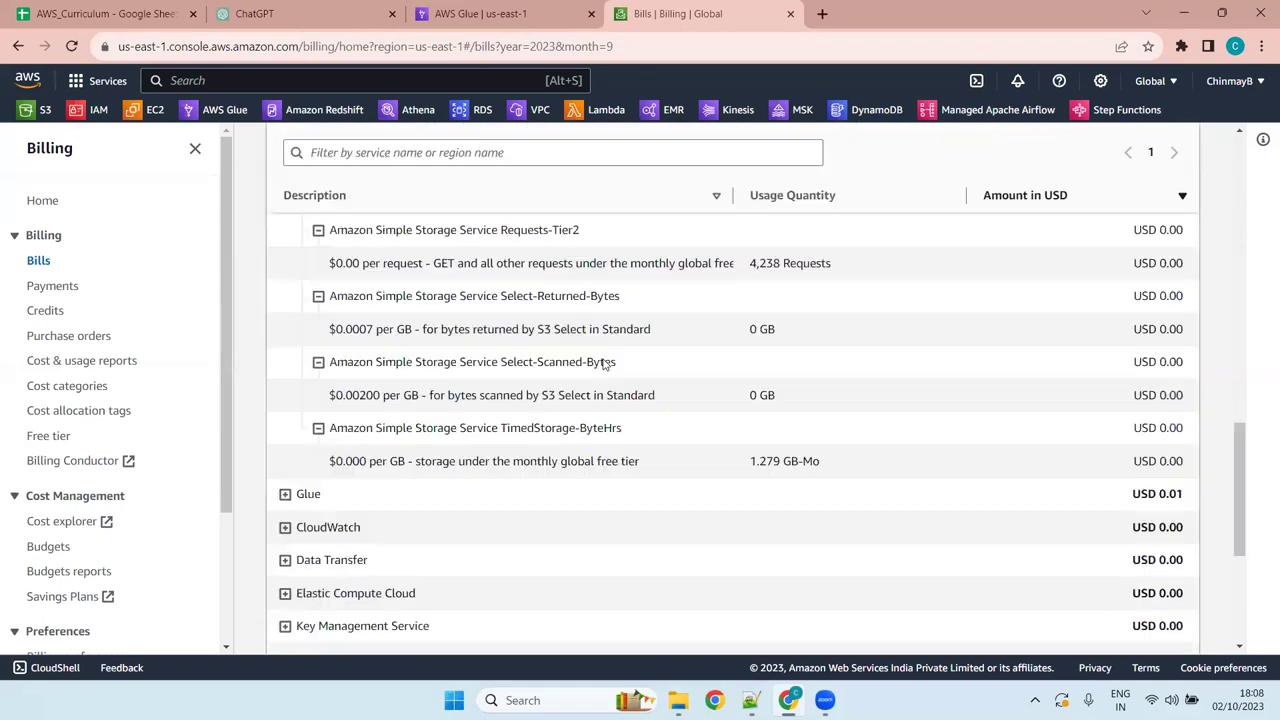
pyautogui.scroll(4, 603, 357)
pyautogui.moveTo(538, 440); pyautogui.dragTo(309, 440)
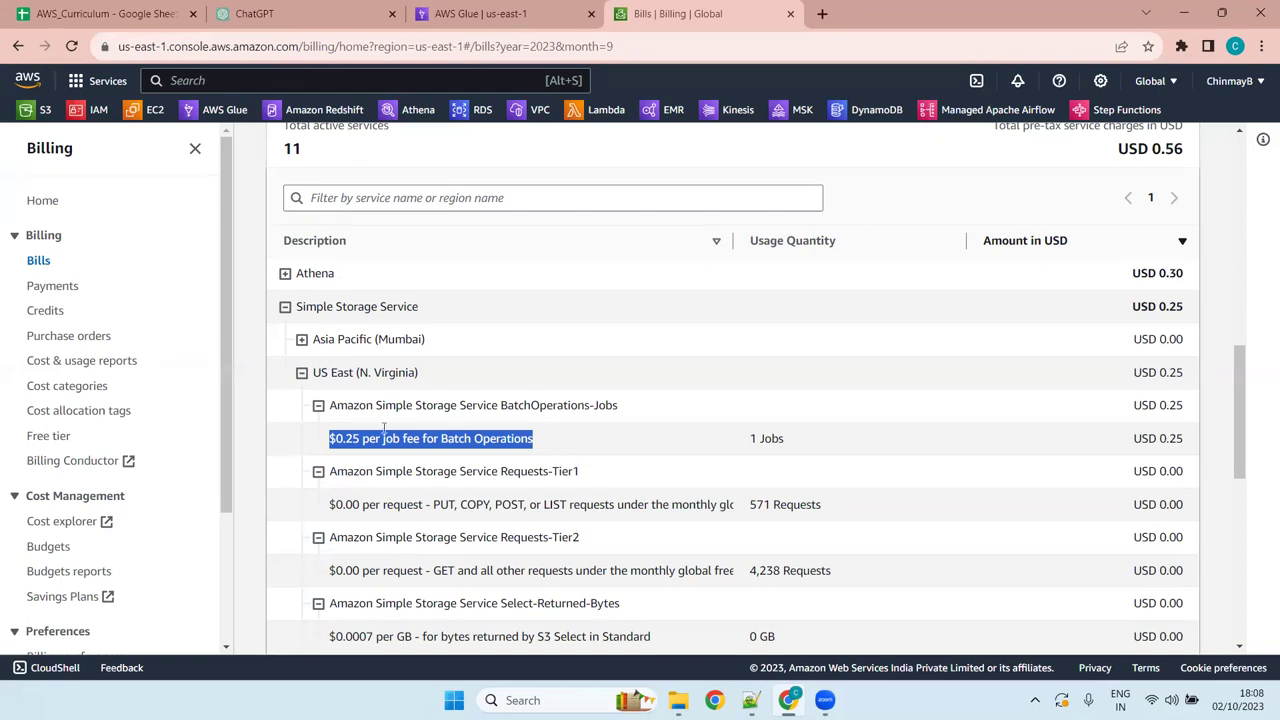
# Collapse the Simple Storage Service charges and switch the billing period to October 2023
pyautogui.click(302, 373)
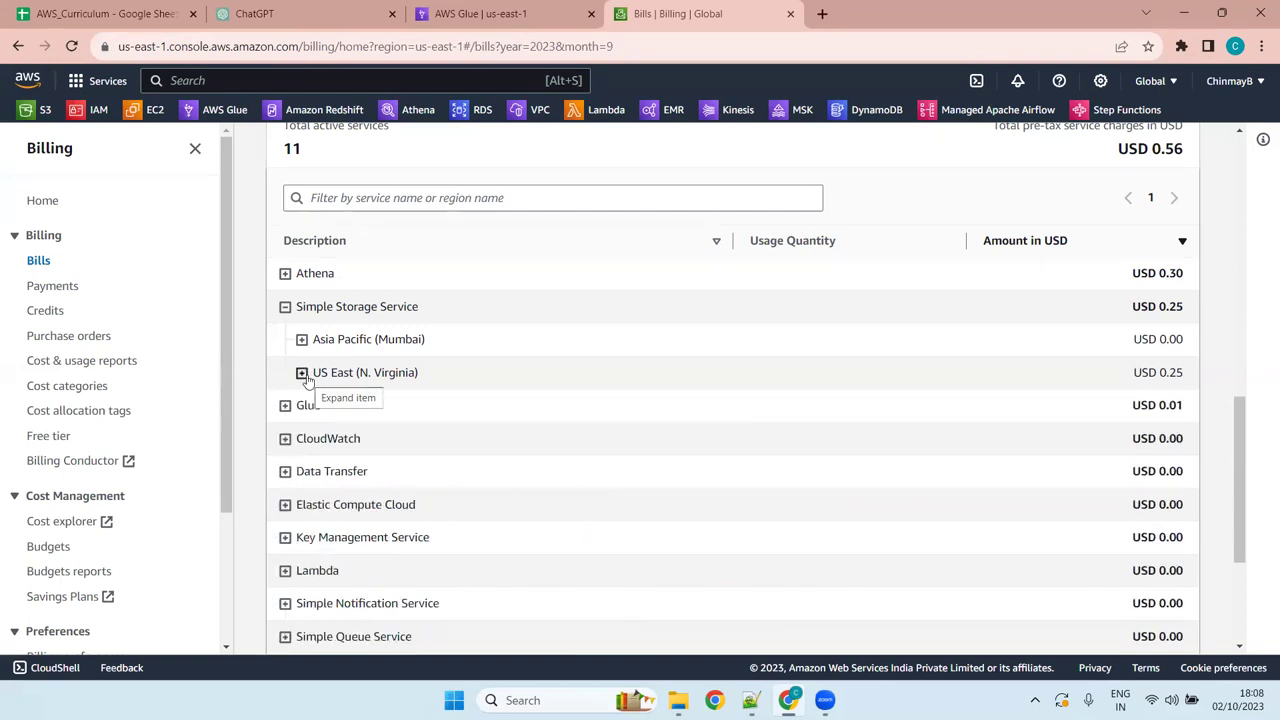
pyautogui.click(286, 308)
pyautogui.scroll(10, 814, 451)
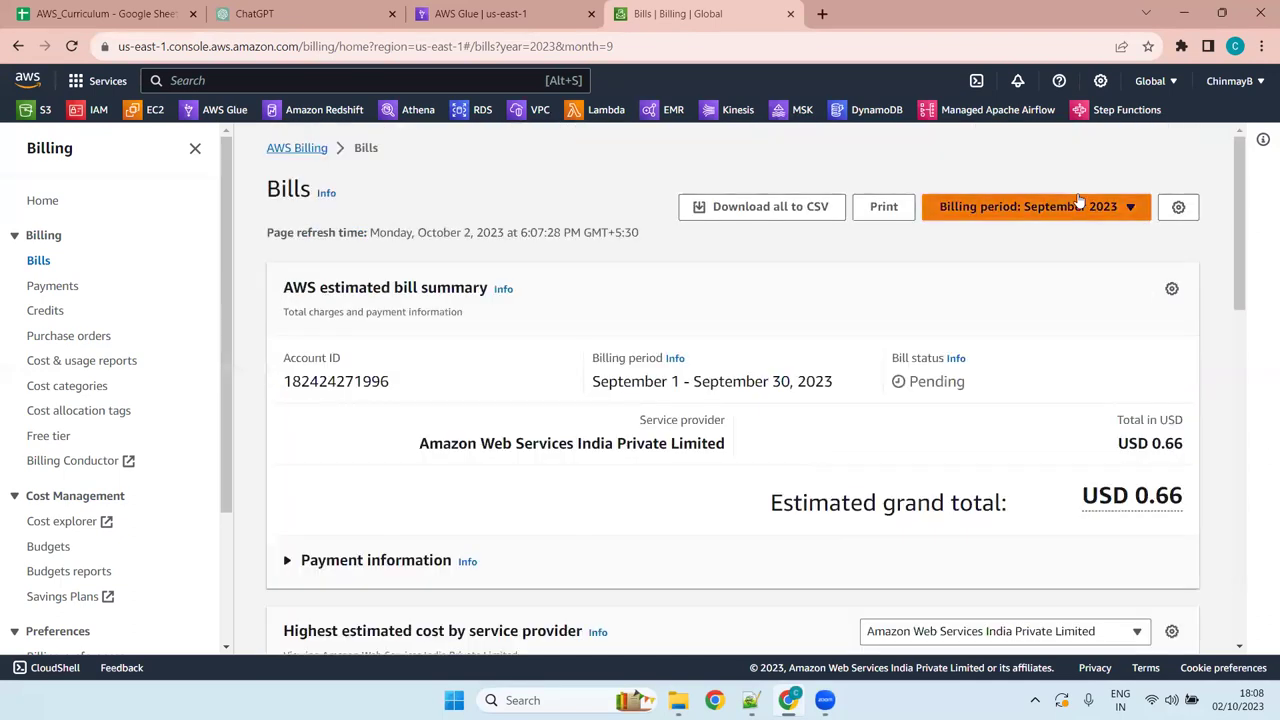
pyautogui.click(1050, 212)
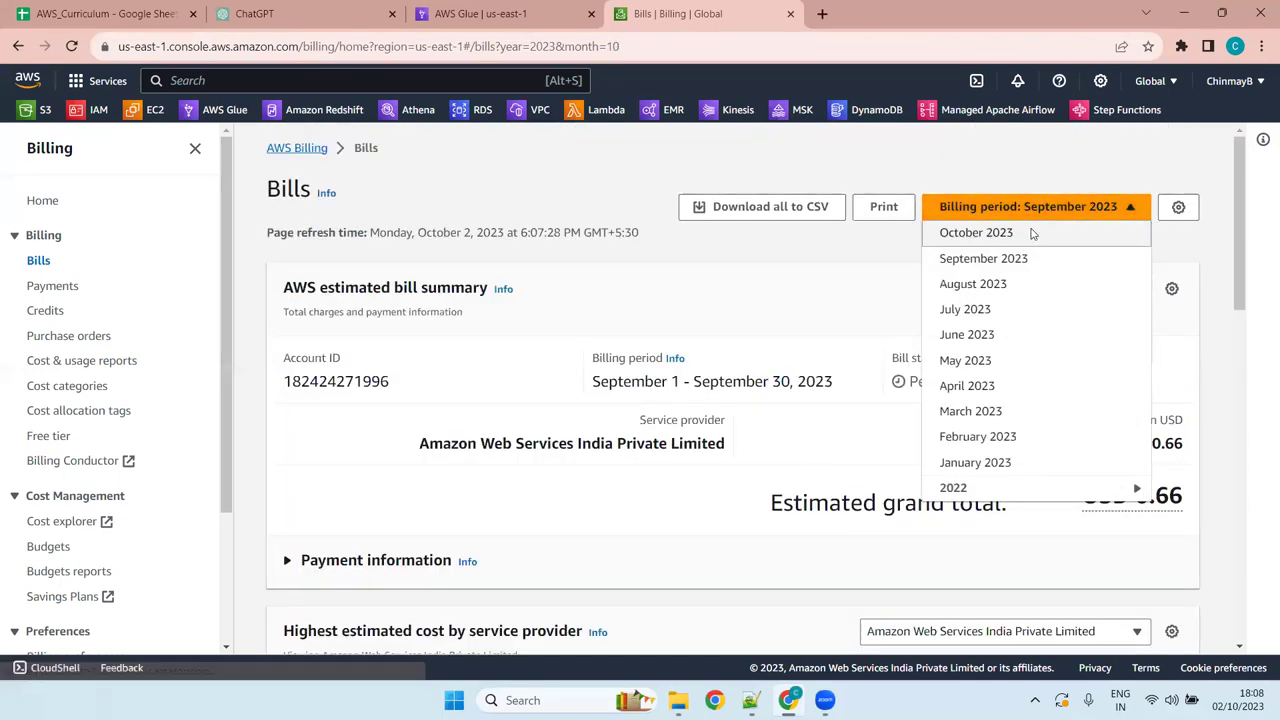
pyautogui.click(1032, 234)
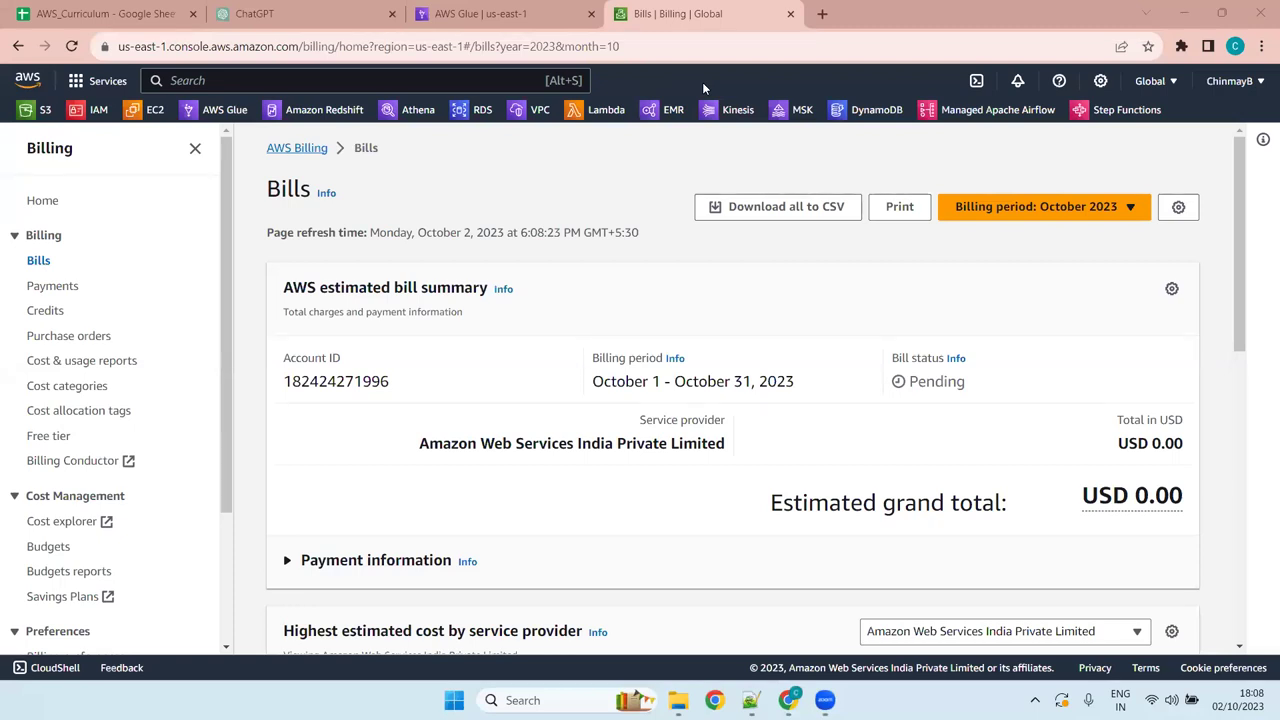
pyautogui.press('super+z')
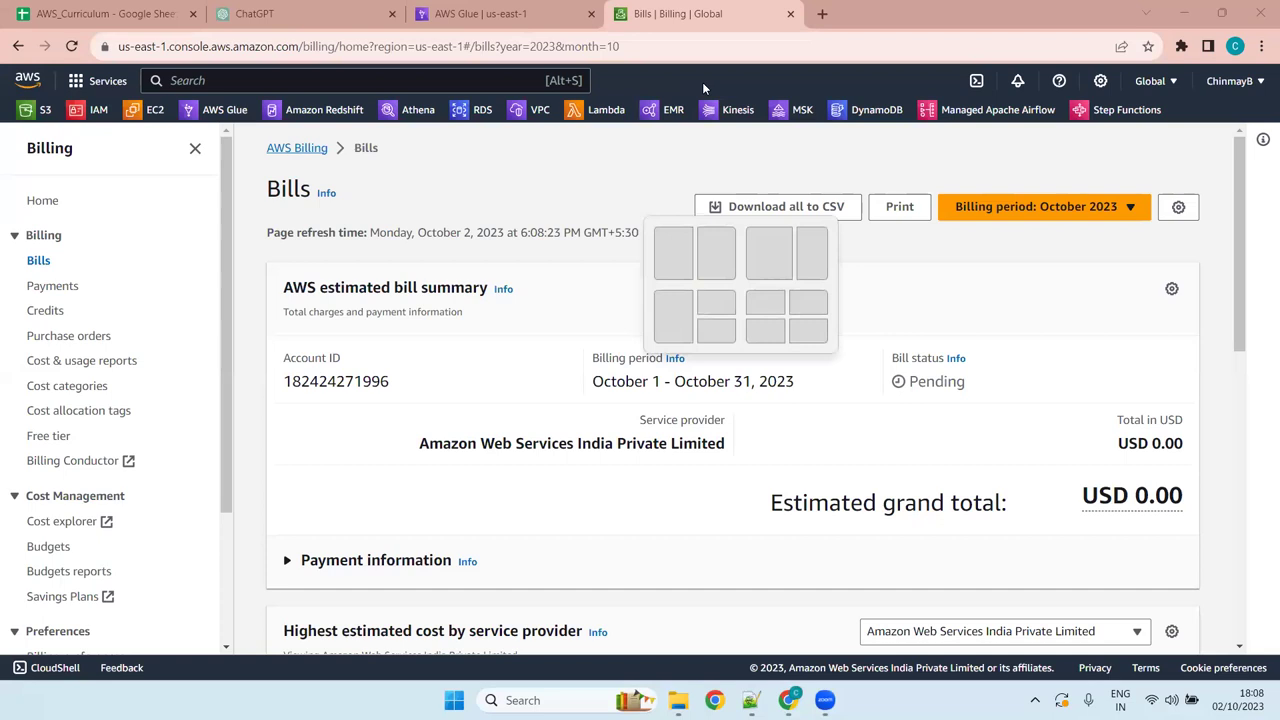
pyautogui.press('Escape')
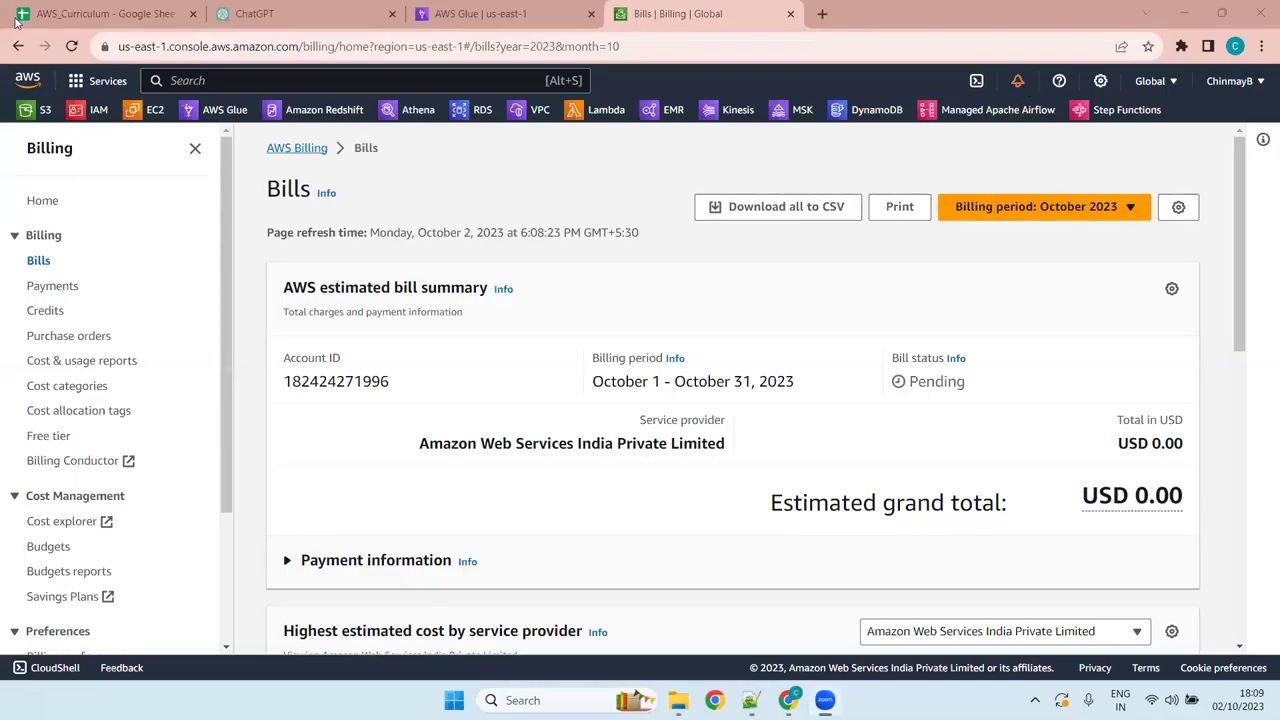
# Check the crawler's existing IAM role field in AWS Glue, and replace the billing page with the S3 console
pyautogui.click(480, 13)
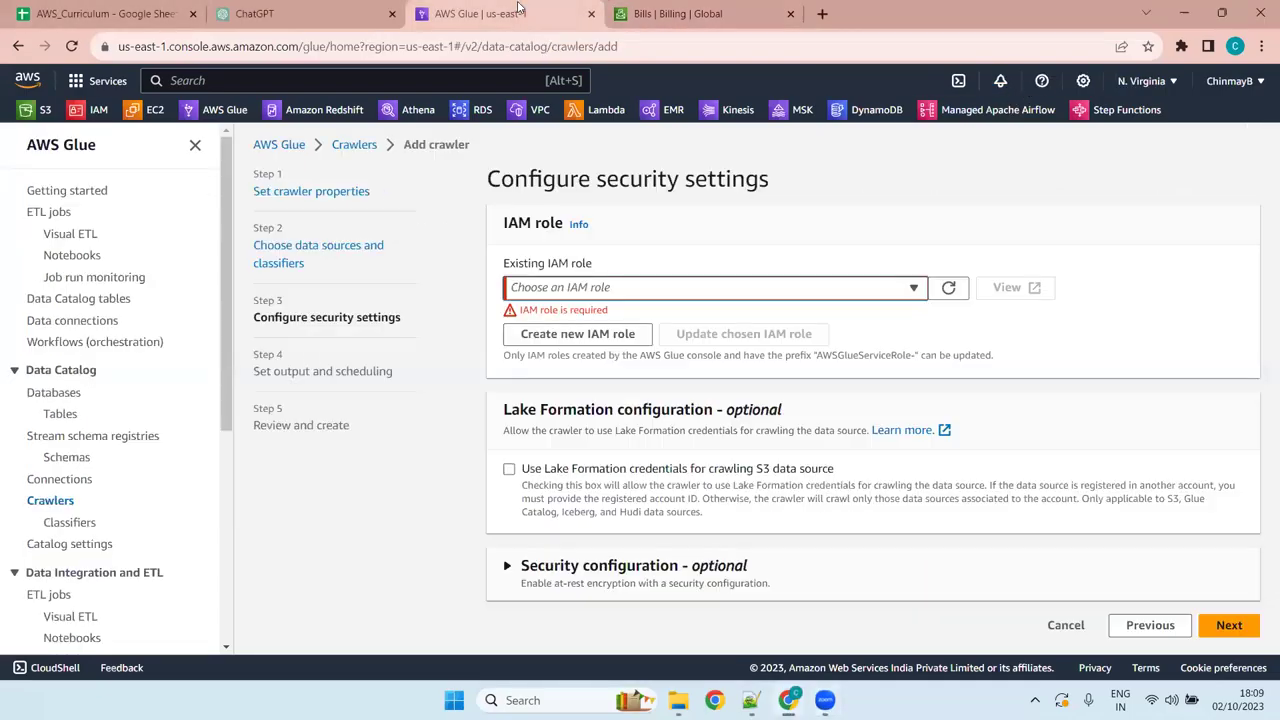
pyautogui.click(708, 289)
pyautogui.click(708, 289)
pyautogui.click(686, 12)
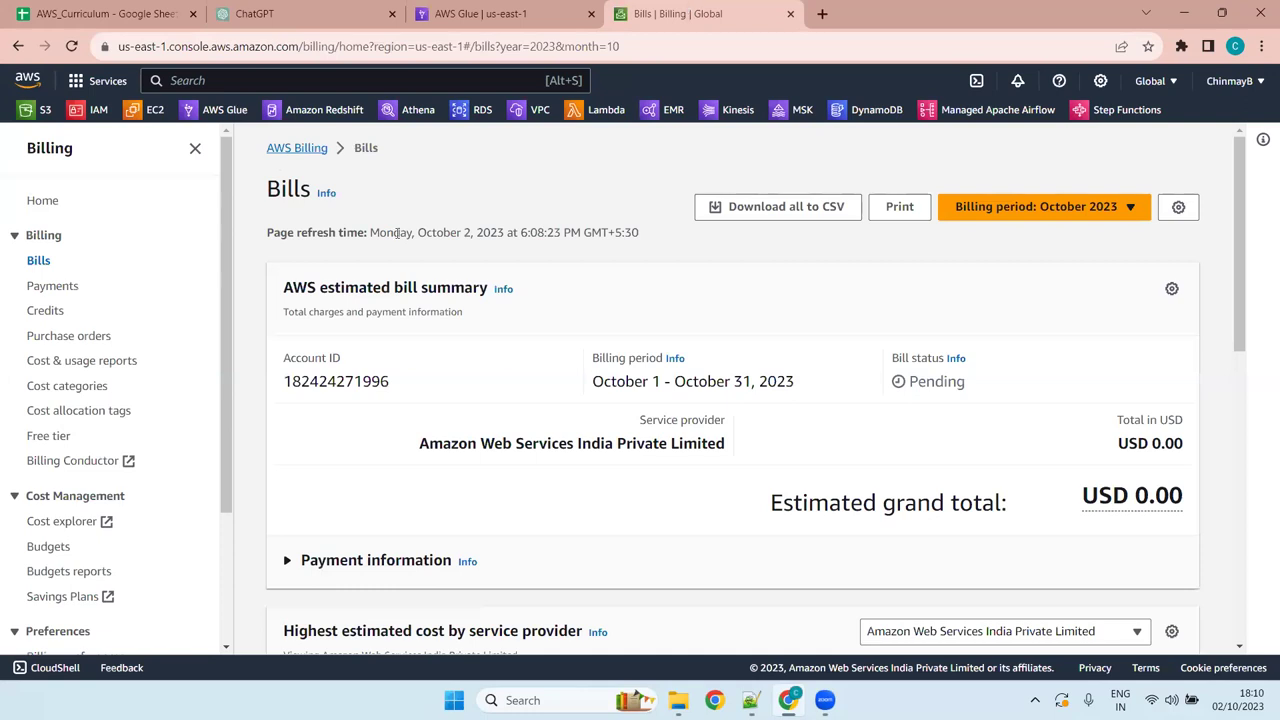
pyautogui.click(45, 110)
# Create a new IAM role named AWSGlueServiceRole-crawlS3 from the Glue crawler's security settings
pyautogui.click(497, 13)
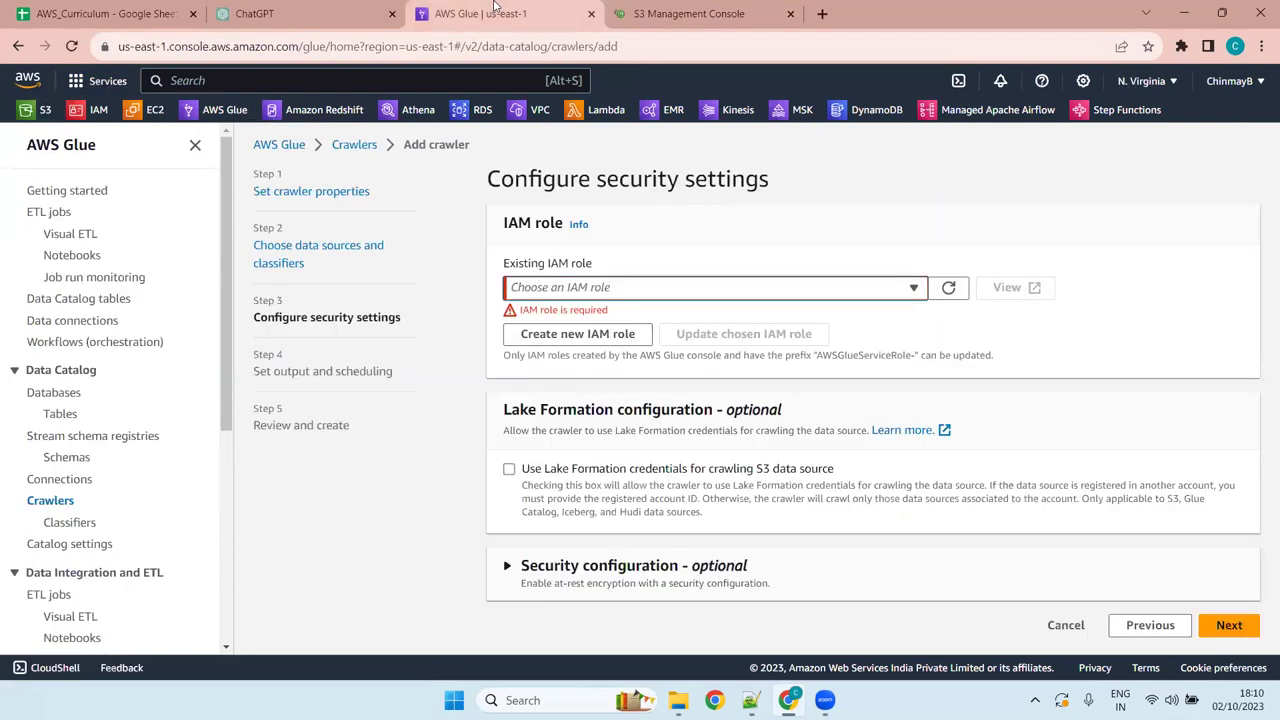
pyautogui.click(603, 338)
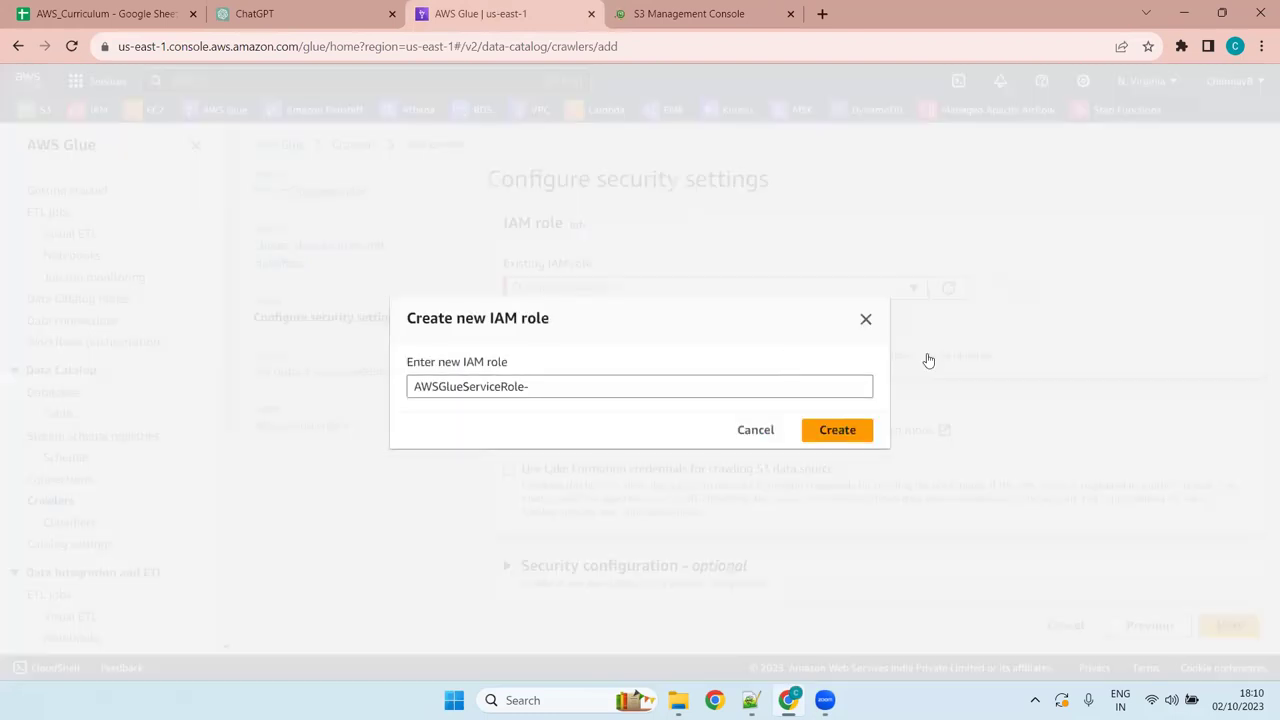
pyautogui.click(845, 438)
pyautogui.click(589, 372)
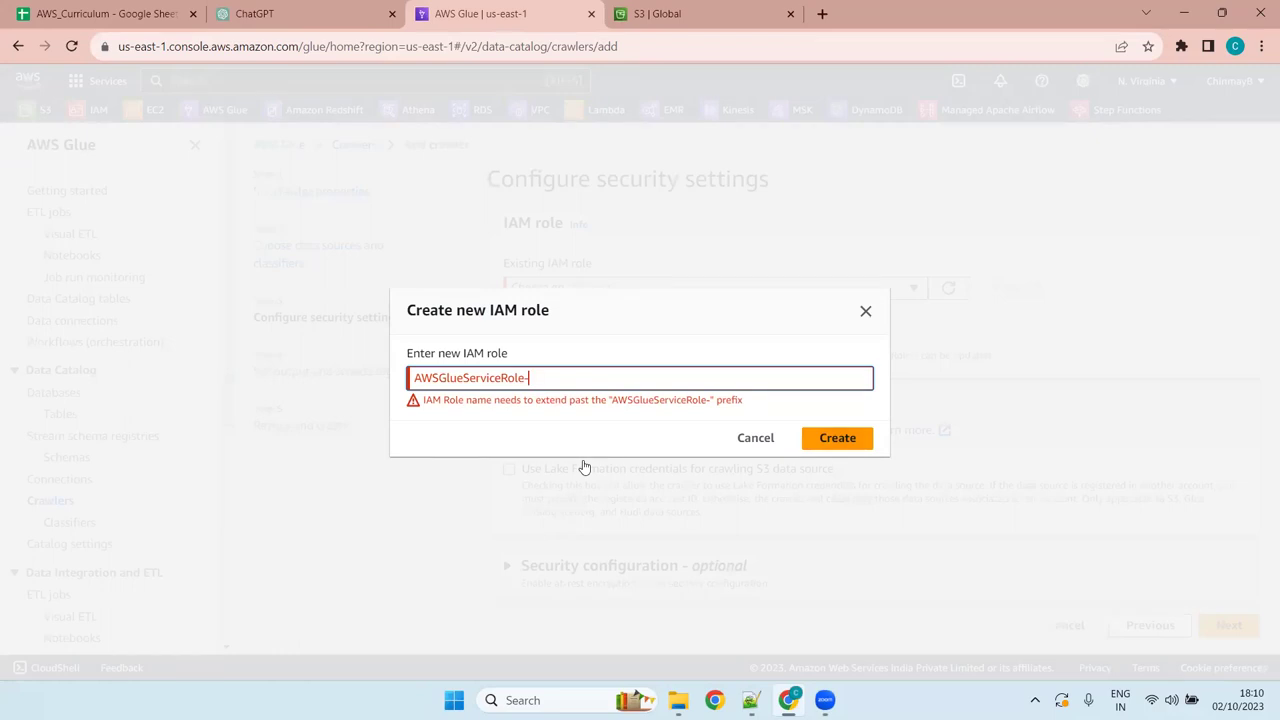
pyautogui.write('crawl')
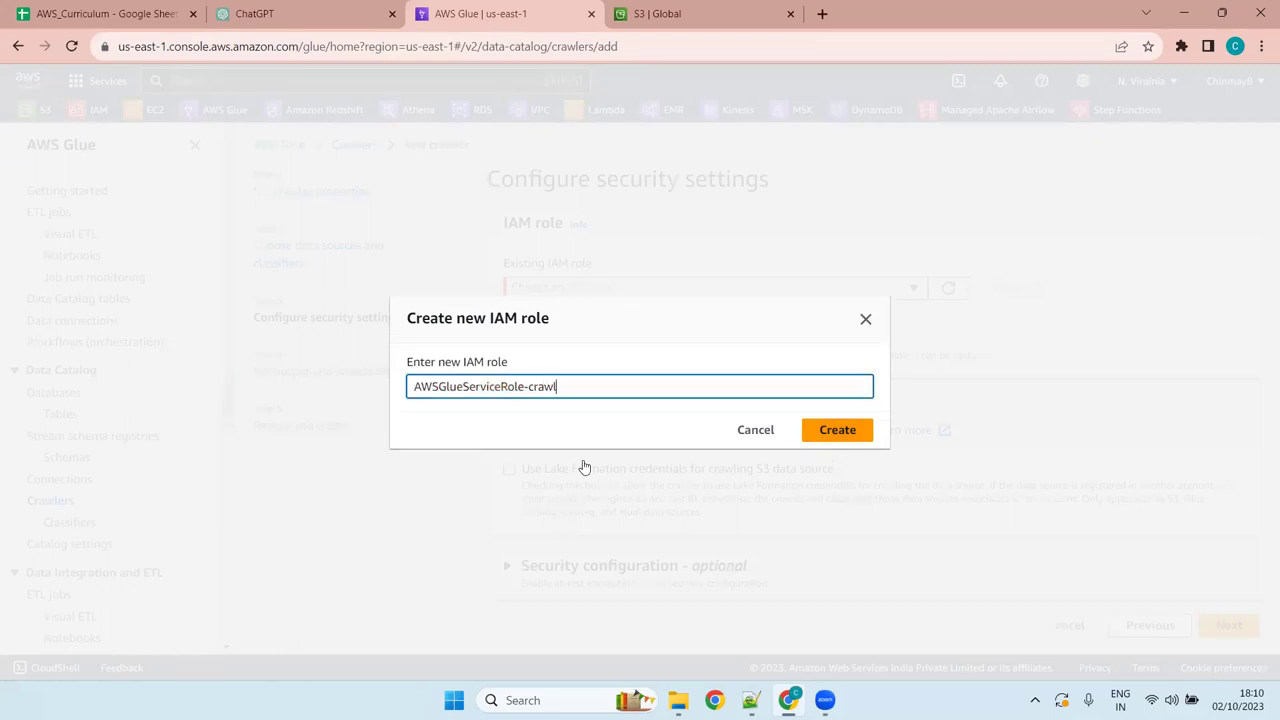
pyautogui.write('S#')
pyautogui.press('BackSpace')
pyautogui.write('3')
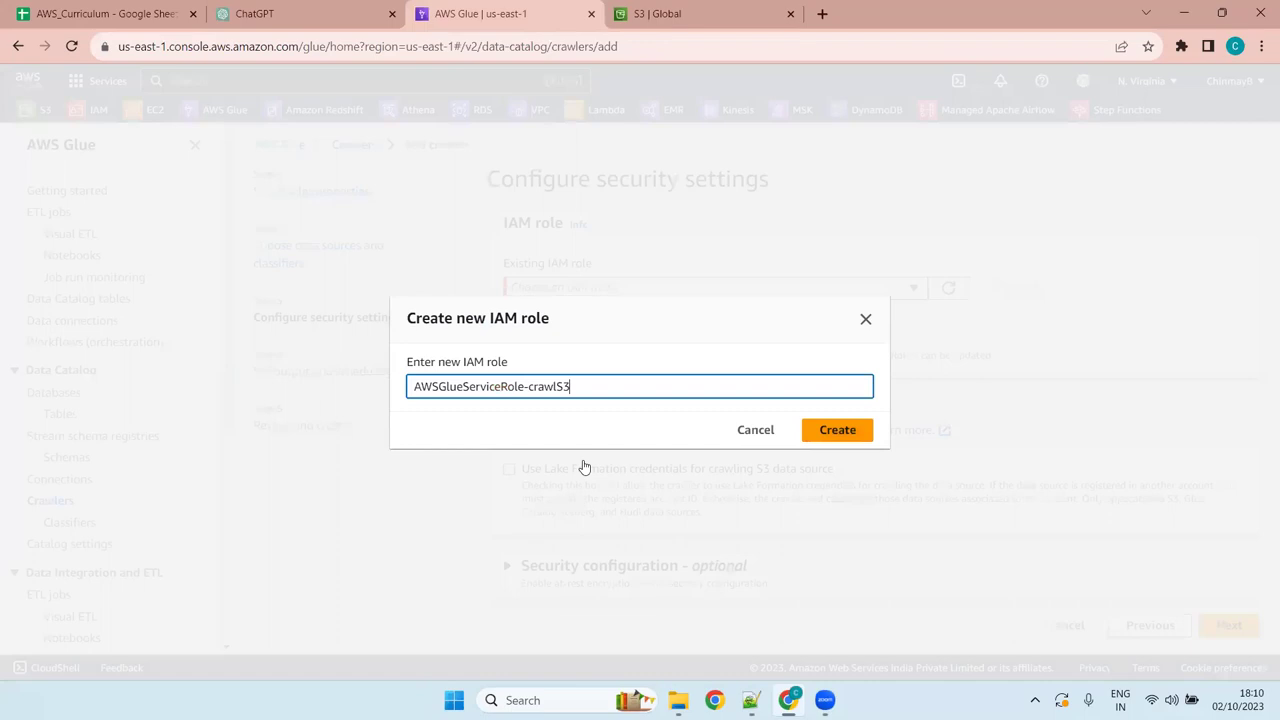
pyautogui.click(838, 432)
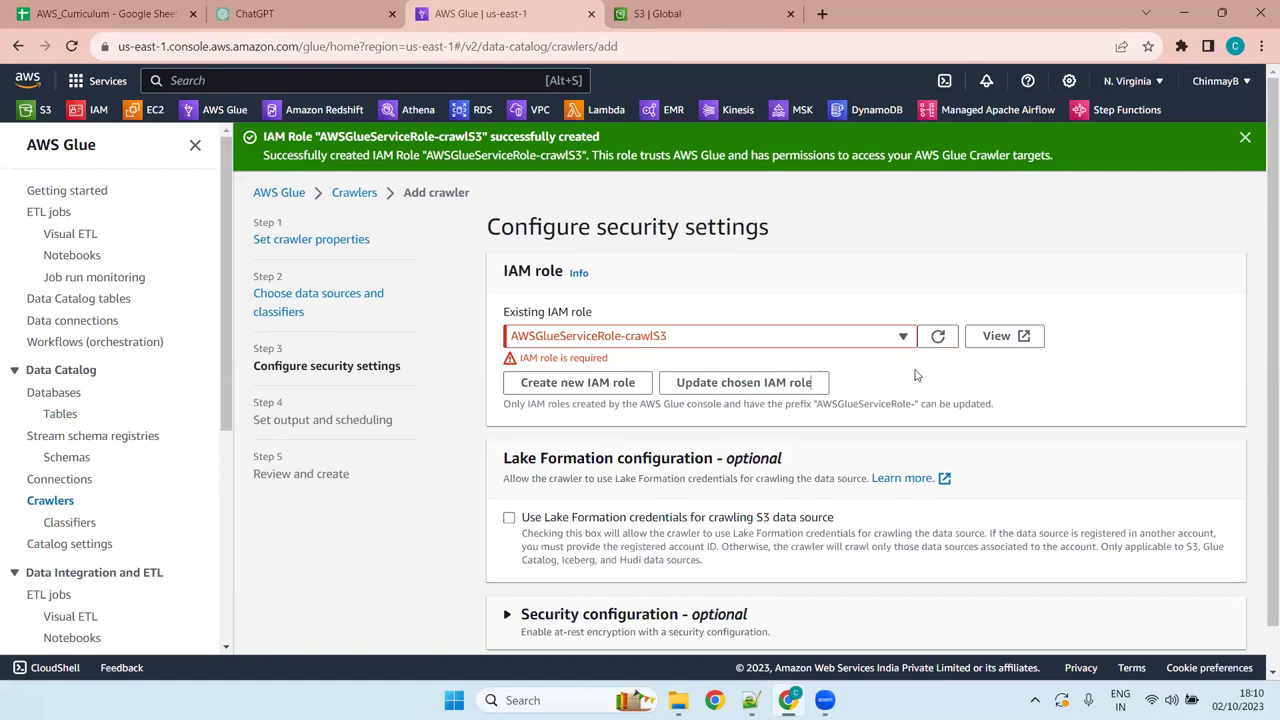
# Refresh the crawler's list of existing IAM roles and review the roles it offers, keeping AWSGlueServiceRole-crawlS3 selected
pyautogui.click(905, 338)
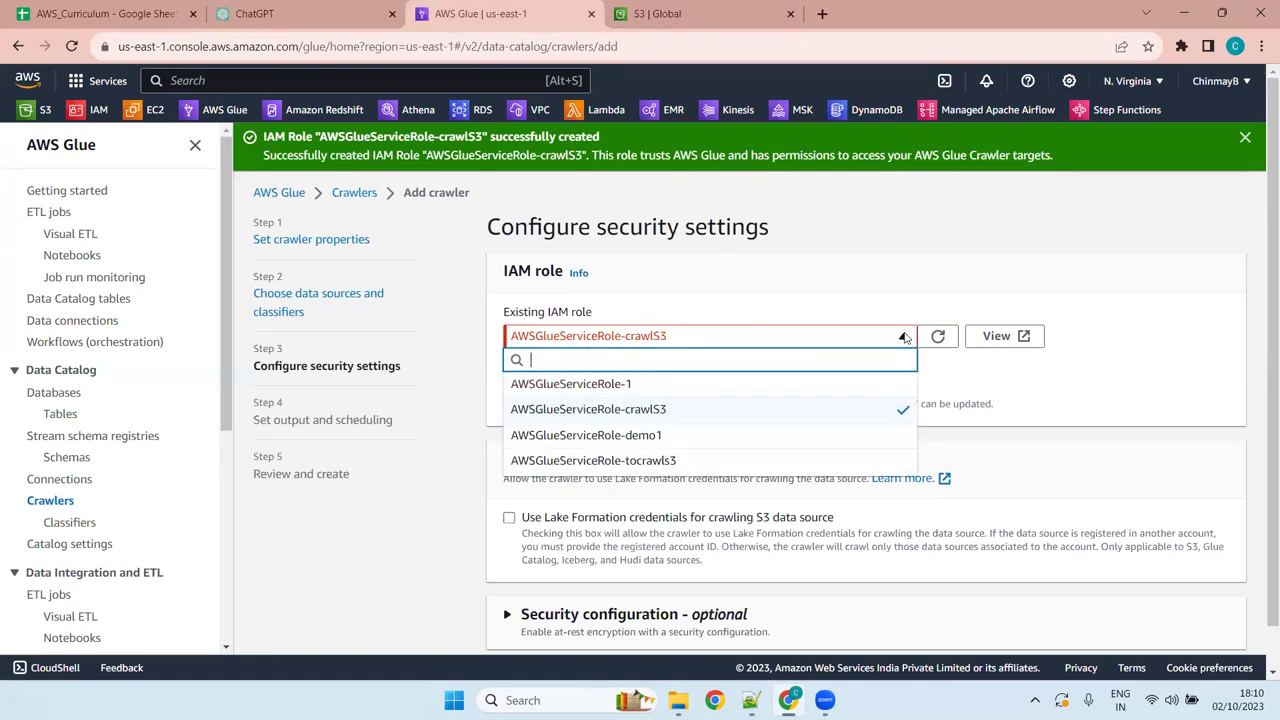
pyautogui.click(937, 336)
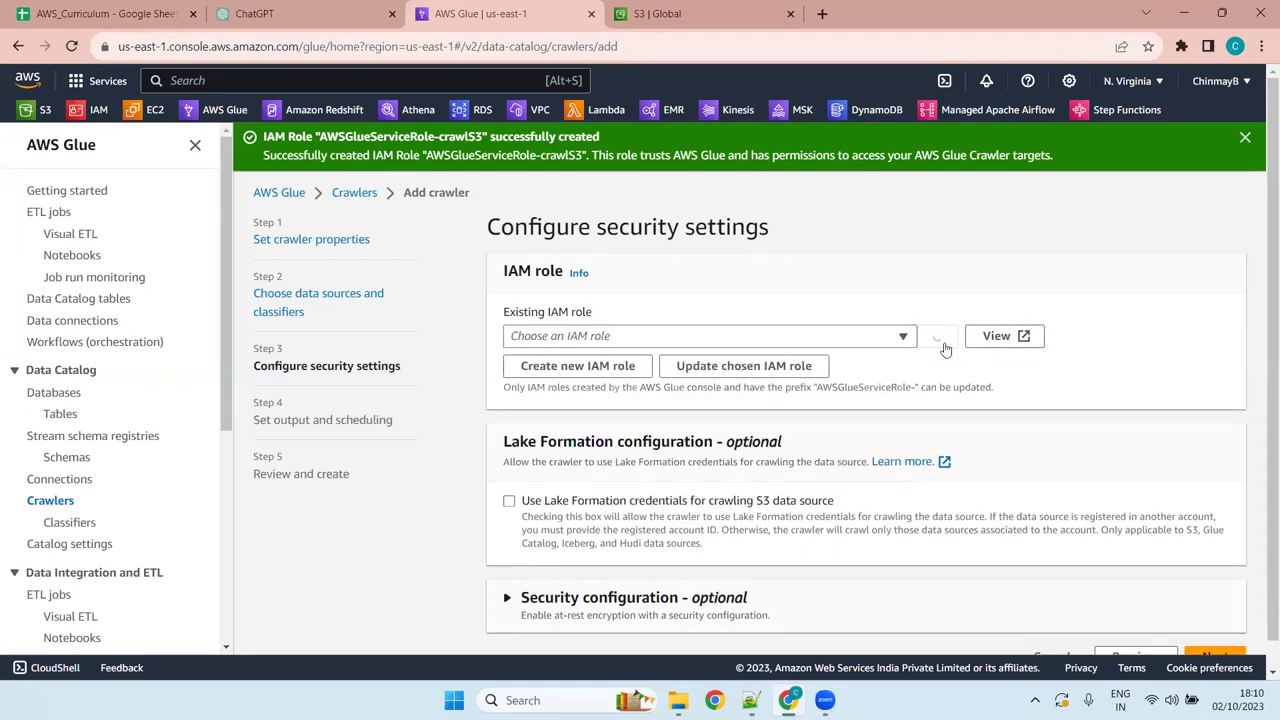
pyautogui.click(768, 338)
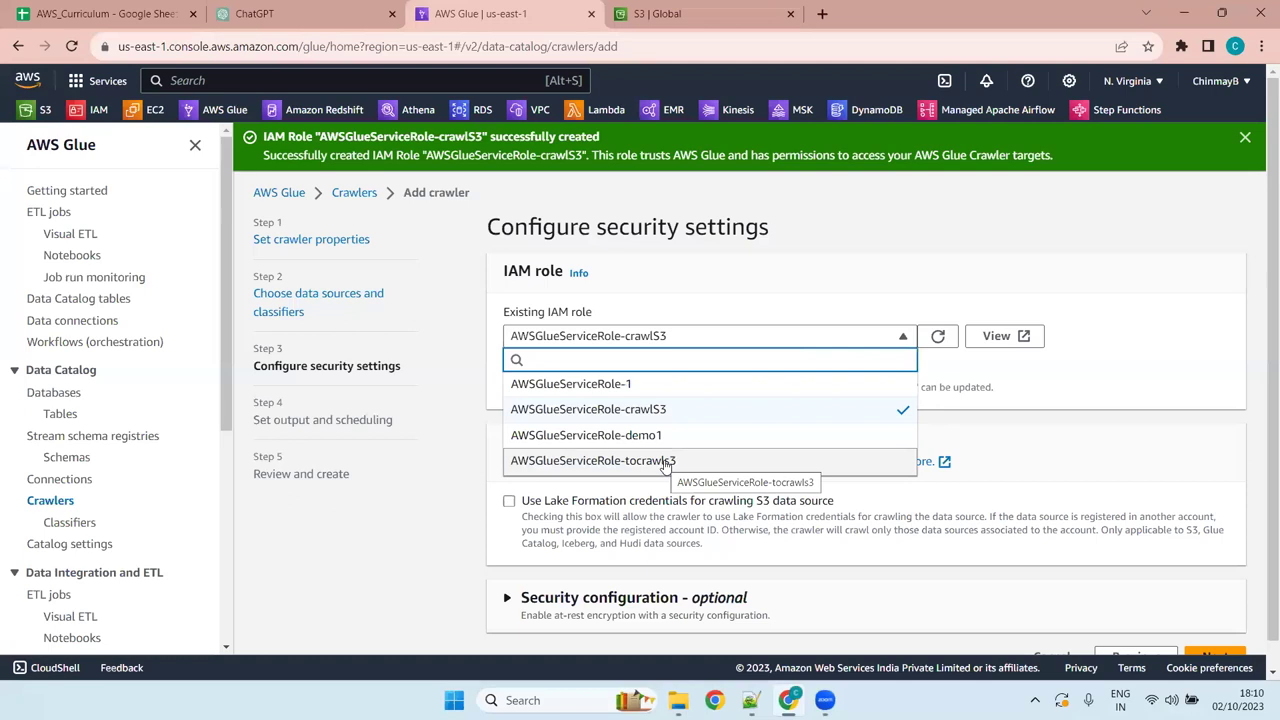
pyautogui.click(757, 331)
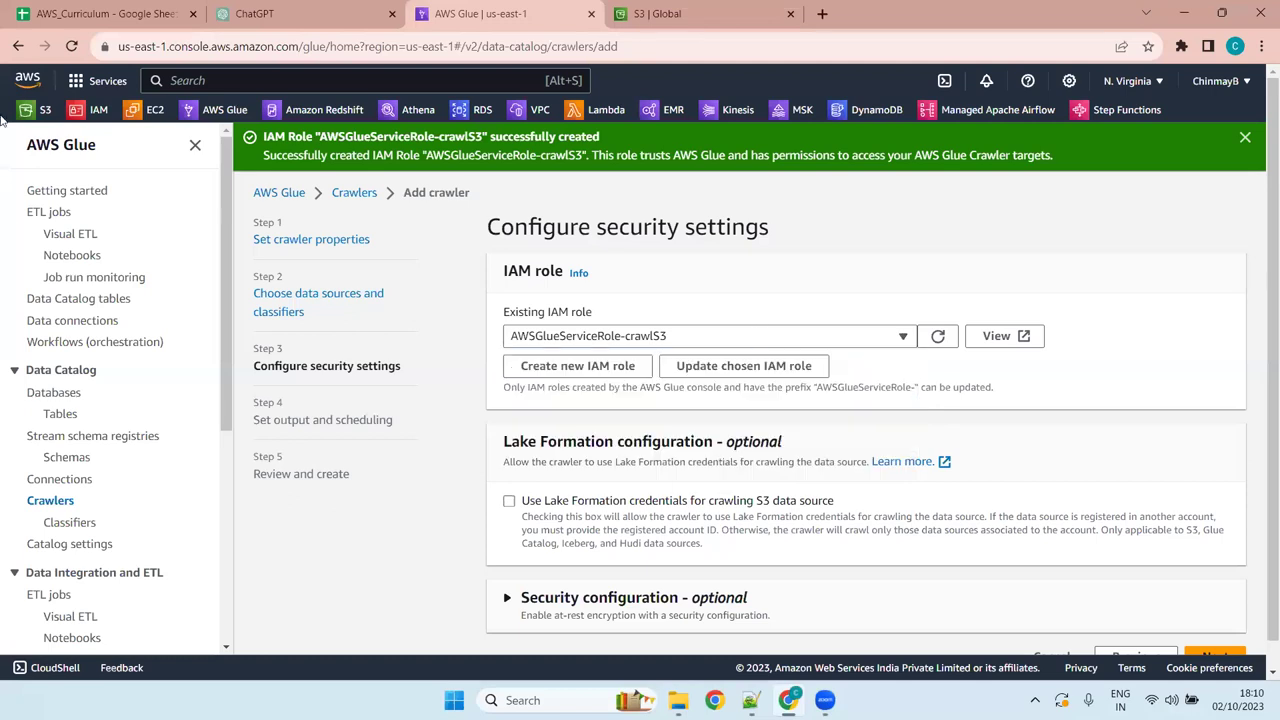
# Open the IAM console in a new browser tab and recheck the crawler's IAM role choices in AWS Glue
pyautogui.rightClick(92, 112)
pyautogui.click(172, 124)
pyautogui.click(720, 6)
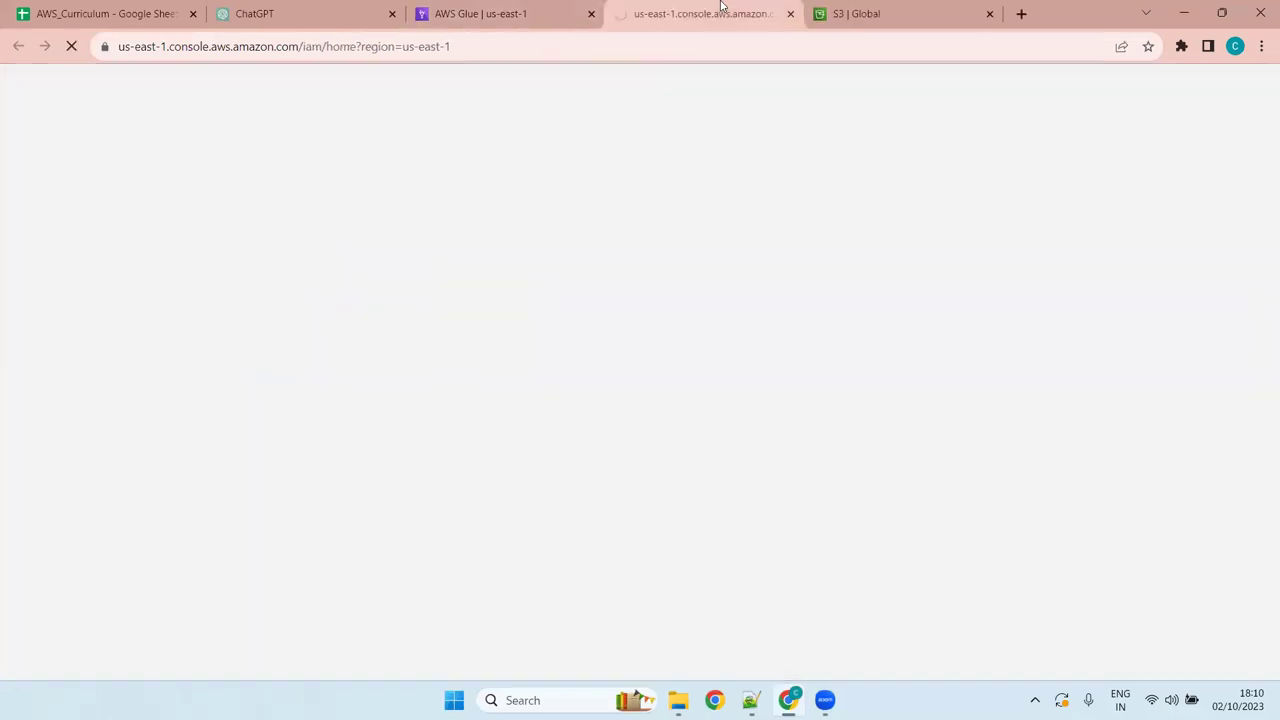
pyautogui.click(470, 6)
pyautogui.click(607, 333)
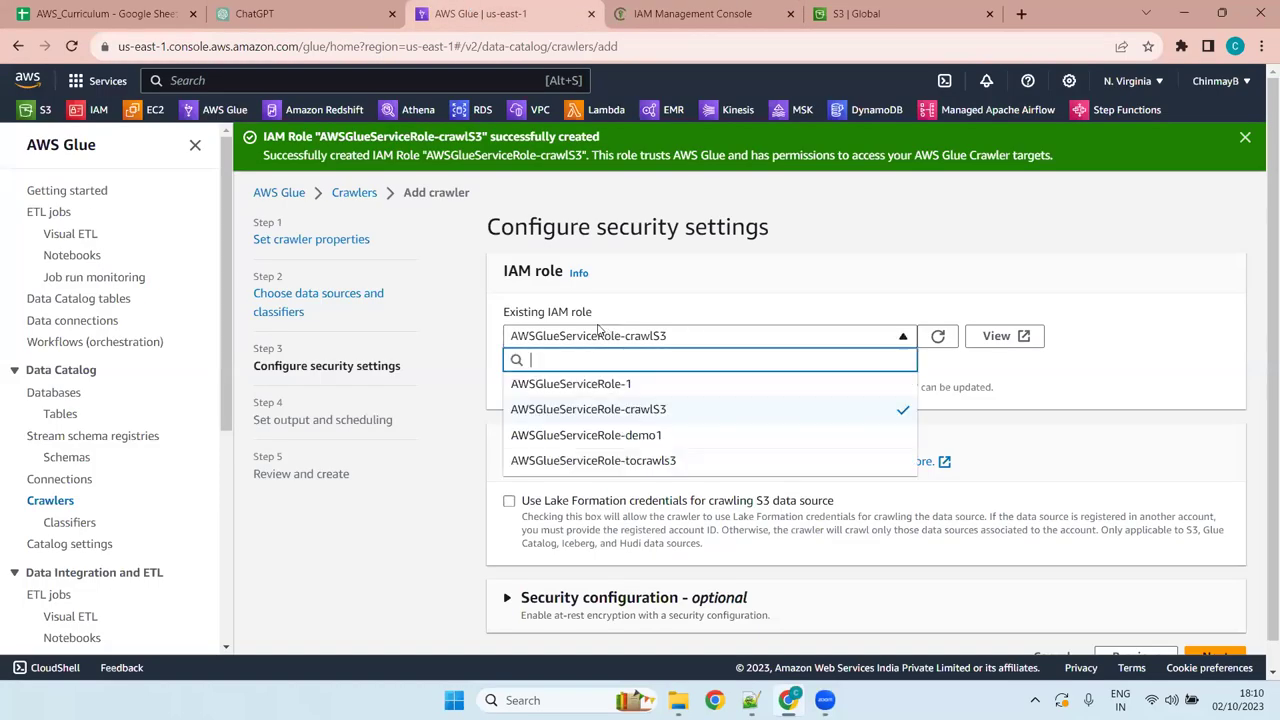
# Switch to the IAM console, dismiss the IAM Identity Center promotion and open the list of roles
pyautogui.click(750, 7)
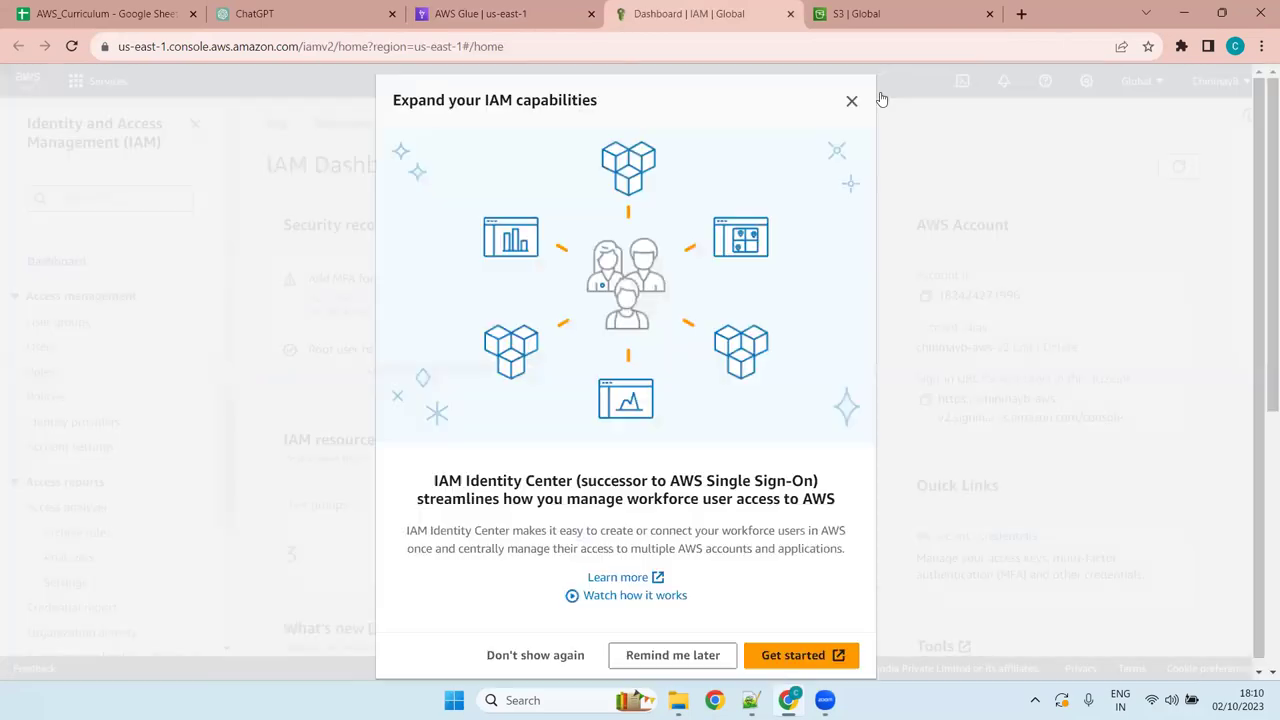
pyautogui.click(852, 103)
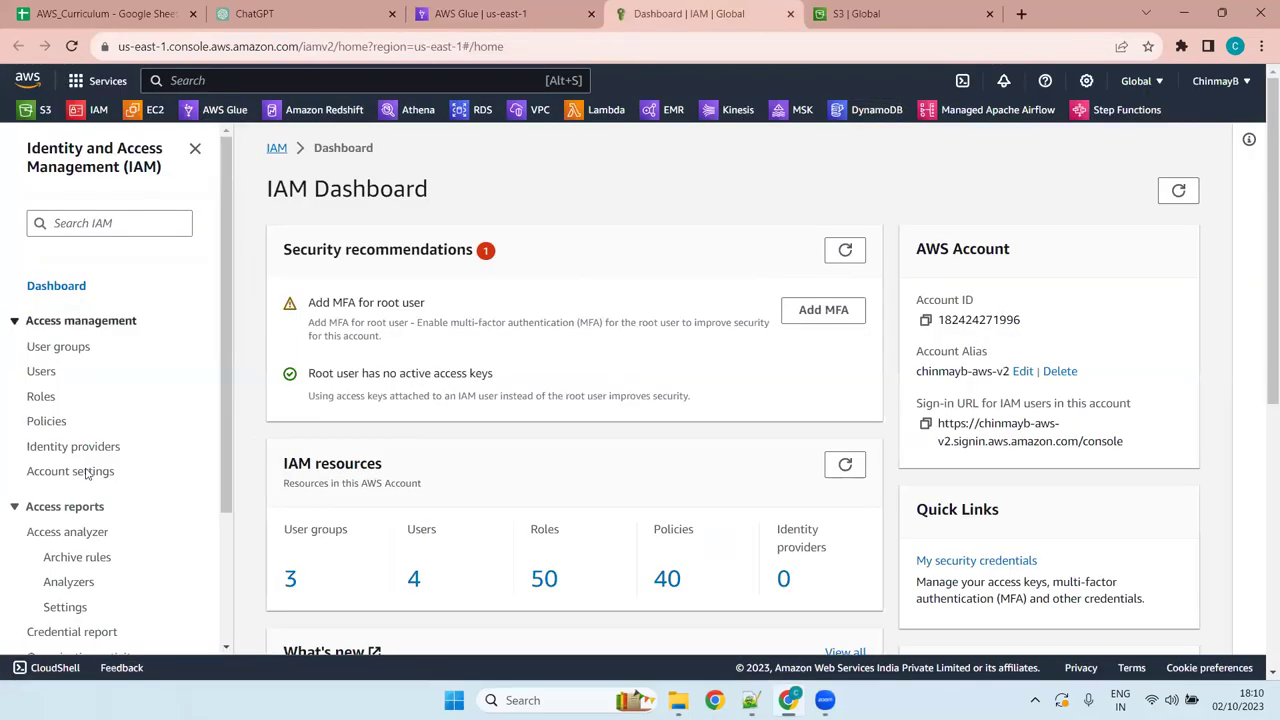
pyautogui.click(40, 398)
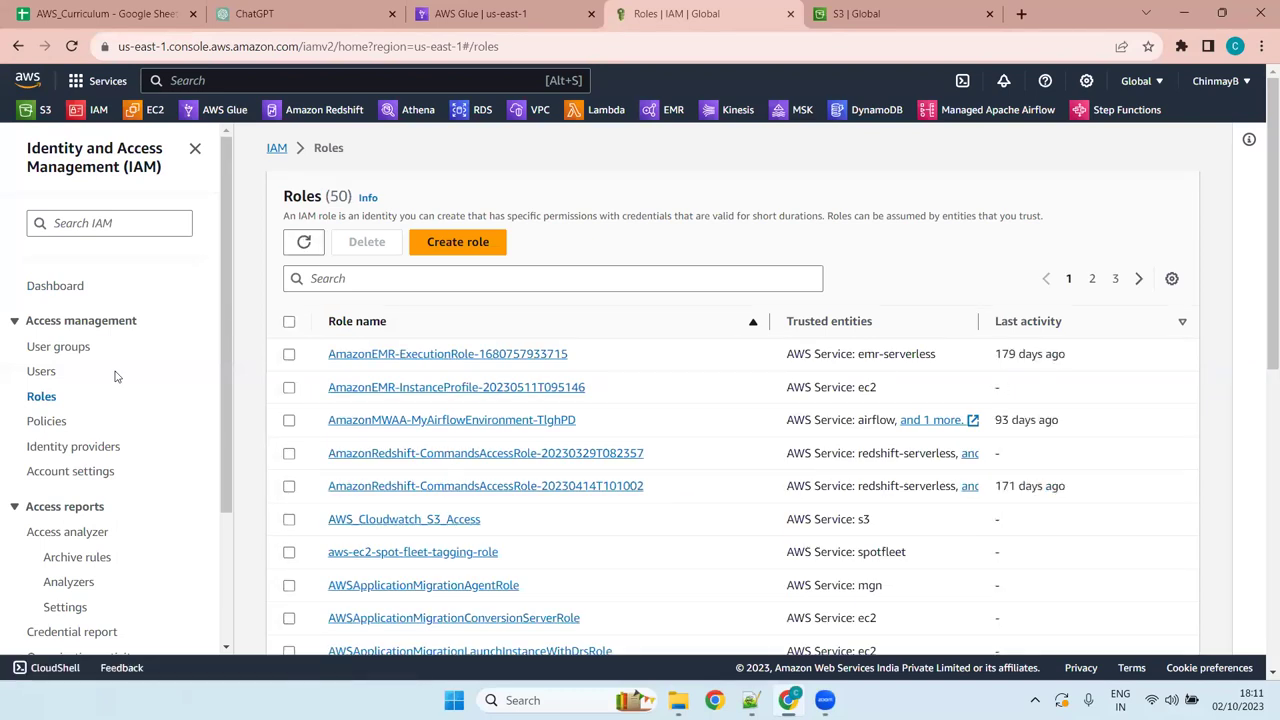
# Search the IAM roles for "glue" and view the permissions policies of AWSGlueServiceRole-crawlS3
pyautogui.click(497, 284)
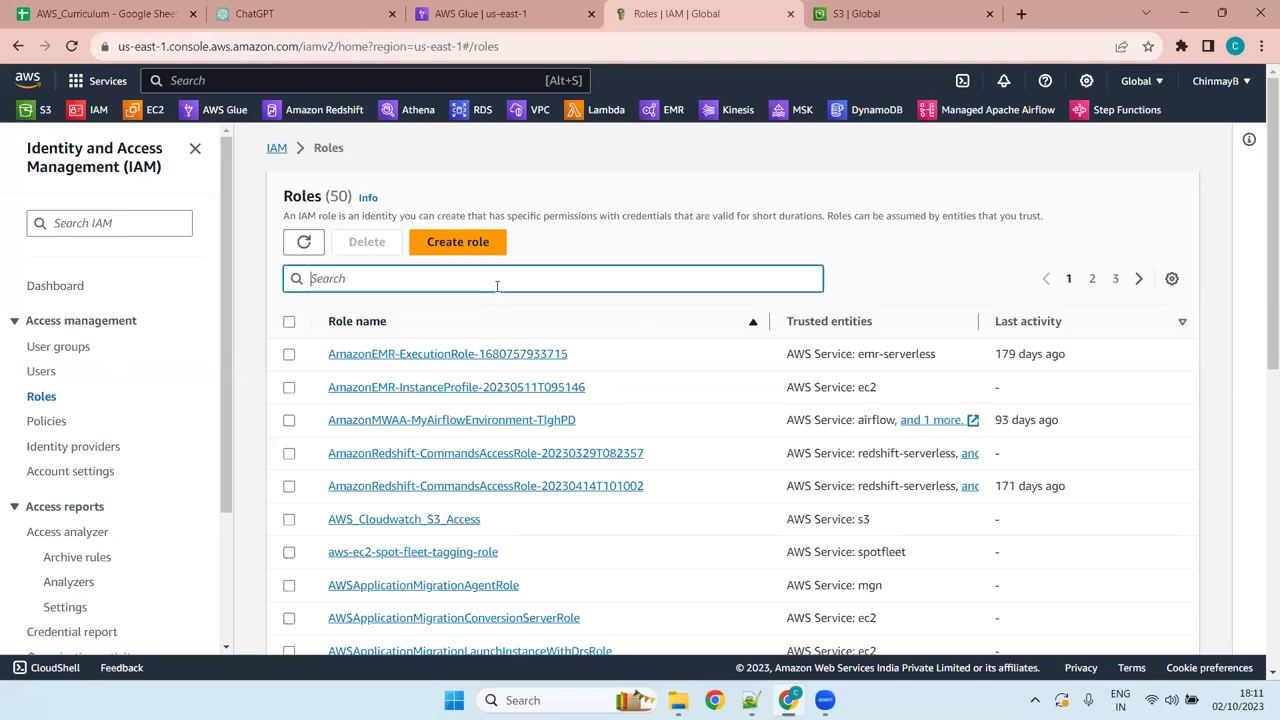
pyautogui.write('glue')
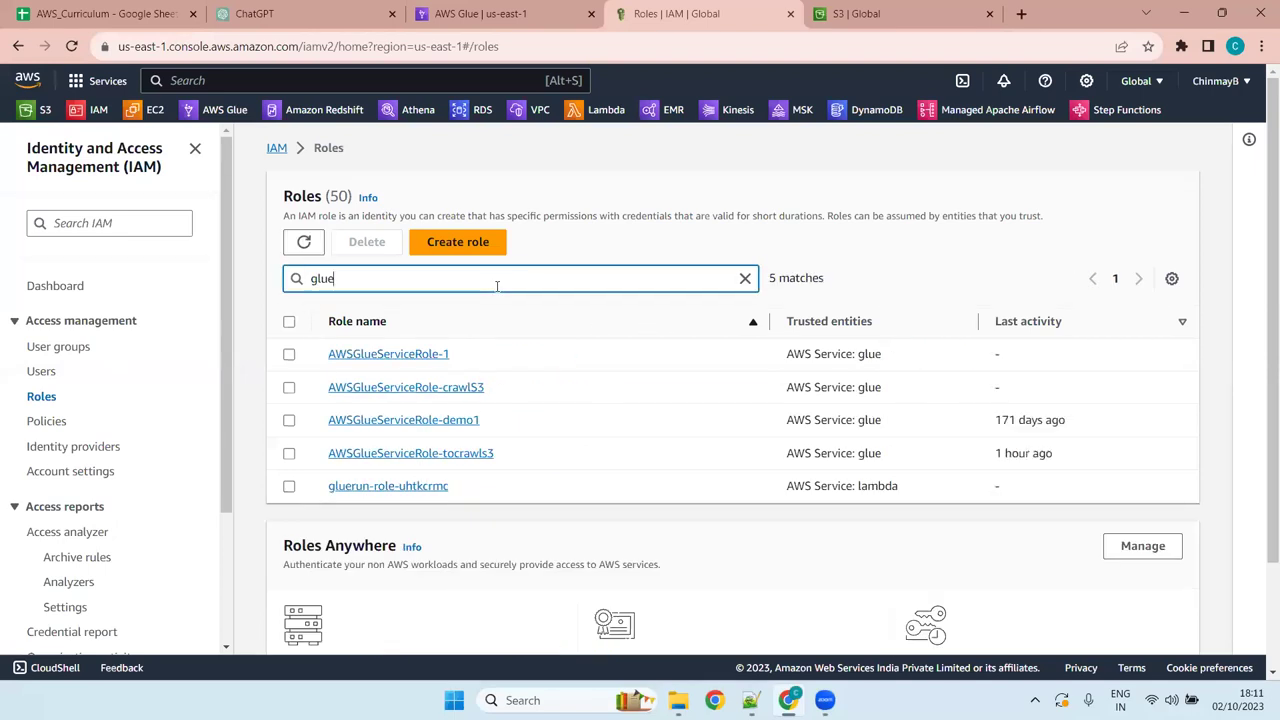
pyautogui.click(460, 388)
pyautogui.scroll(-1, 1015, 385)
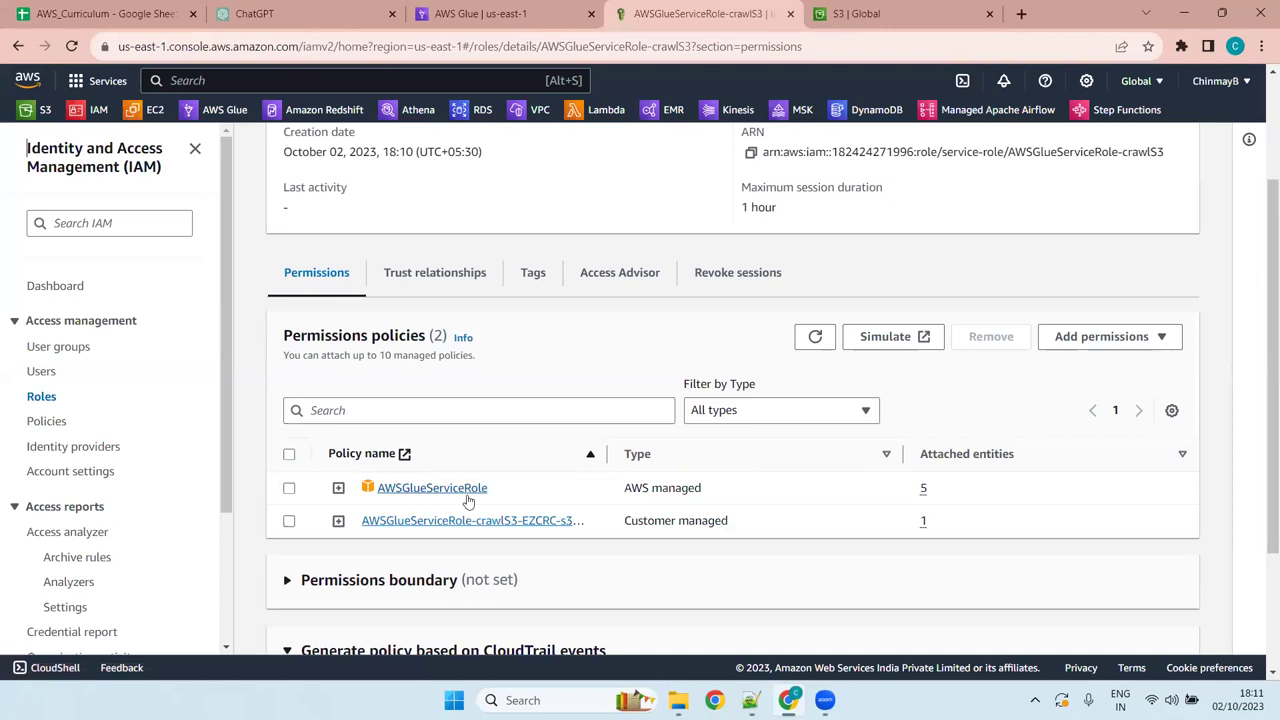
# Attach the AmazonS3FullAccess policy to the AWSGlueServiceRole-crawlS3 role and review its permissions policies
pyautogui.click(1128, 343)
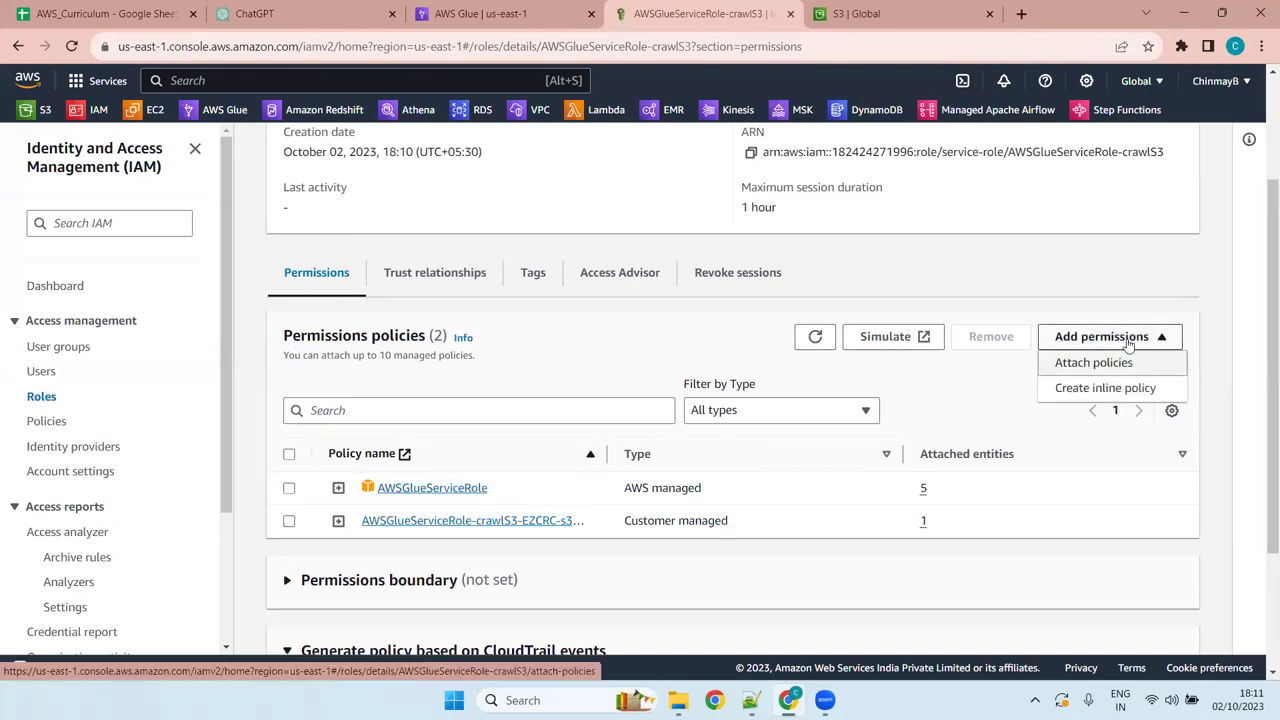
pyautogui.click(1113, 365)
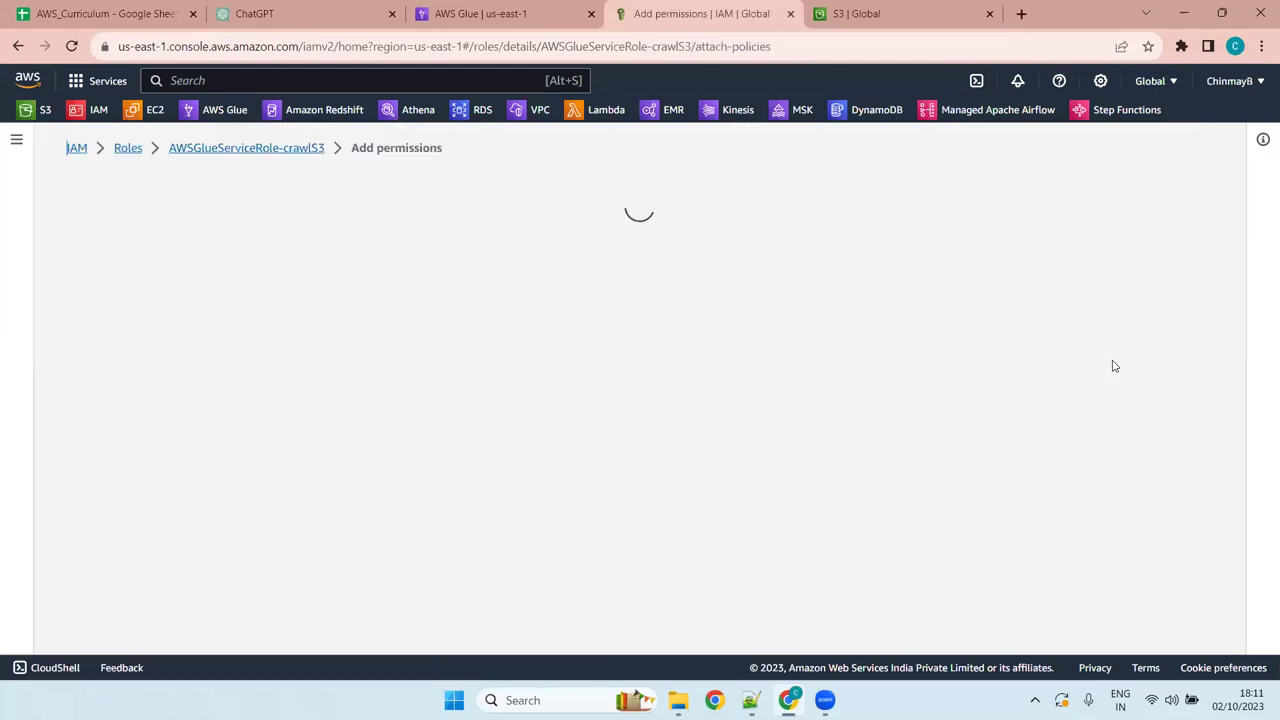
pyautogui.click(405, 369)
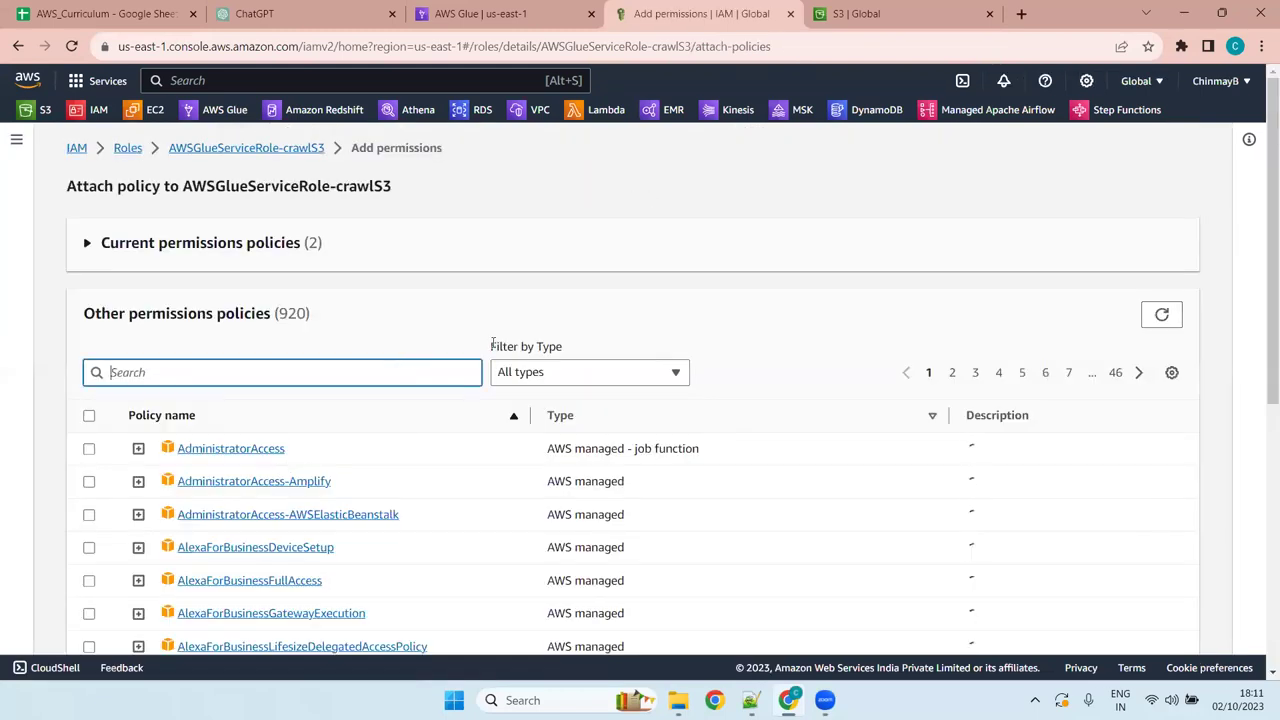
pyautogui.write('s3')
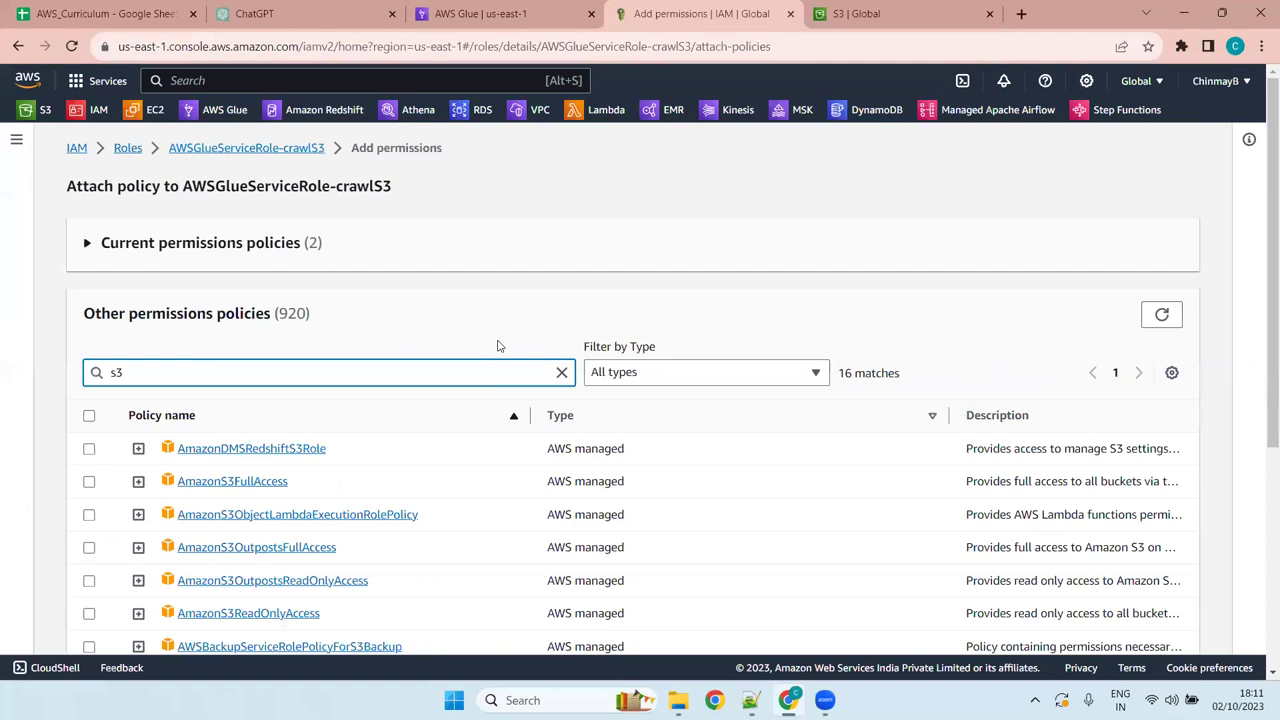
pyautogui.click(88, 482)
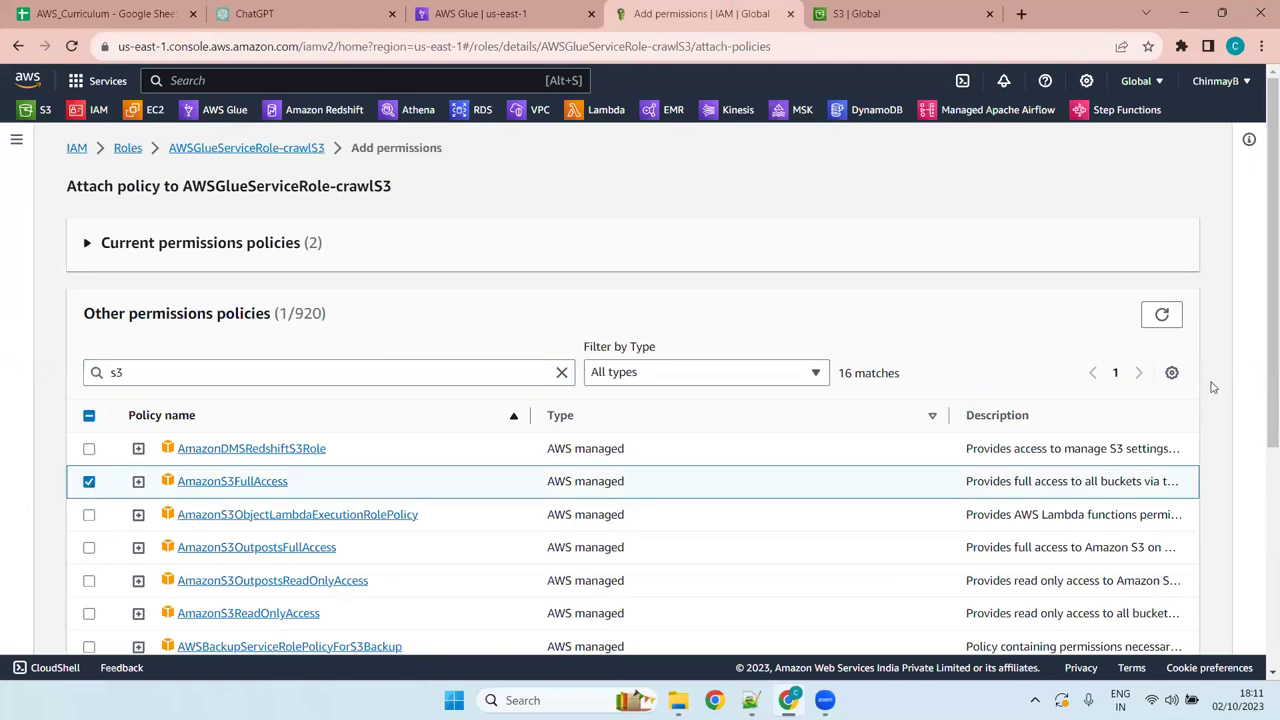
pyautogui.scroll(-5, 1180, 500)
pyautogui.click(1141, 625)
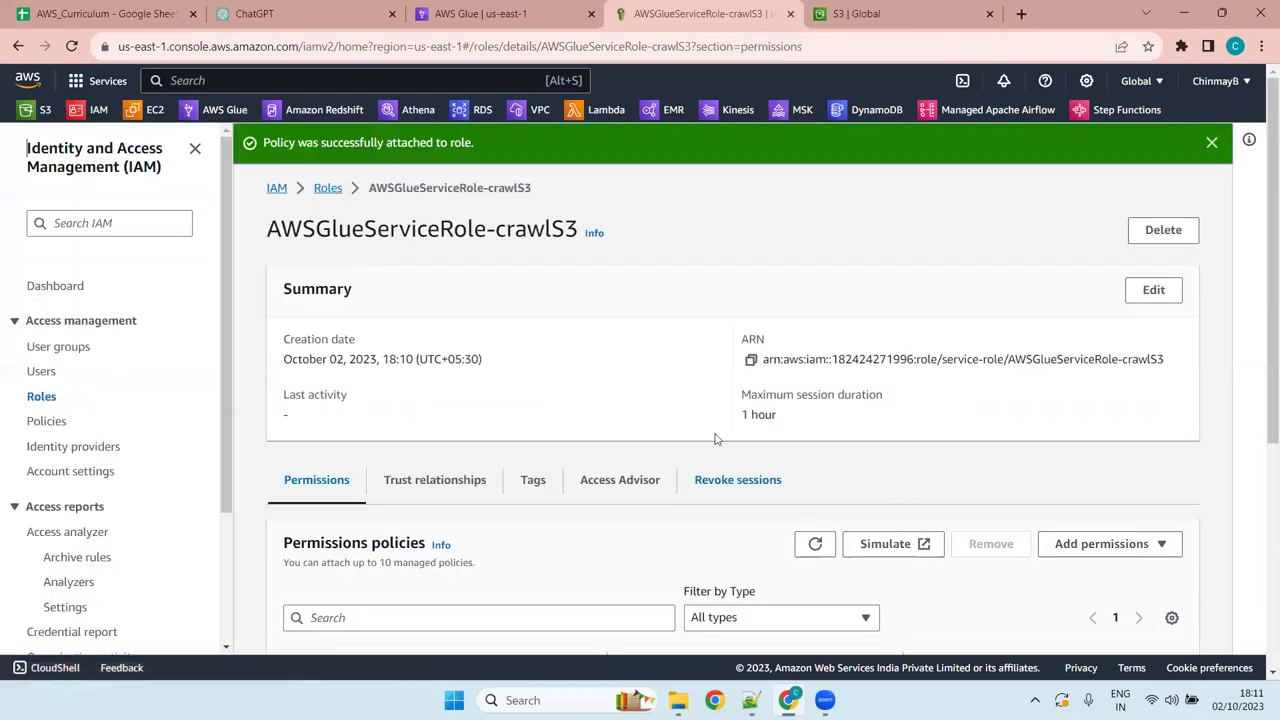
pyautogui.scroll(-4, 948, 426)
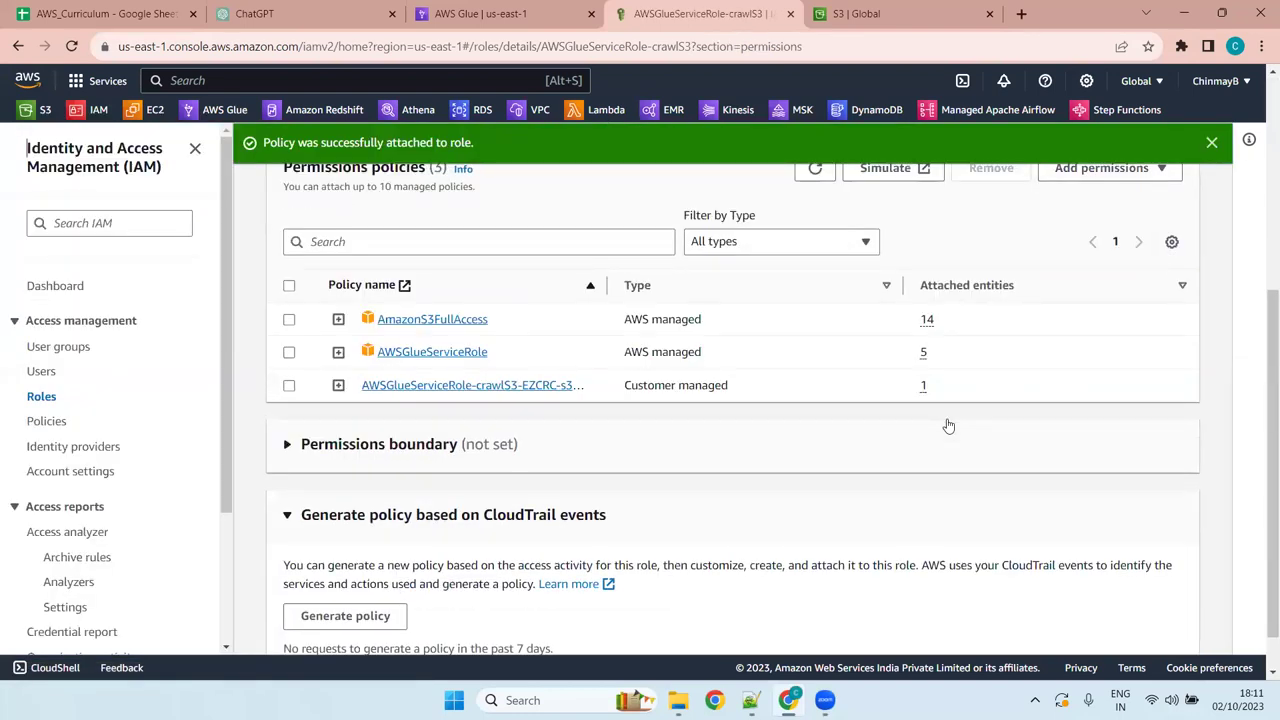
pyautogui.scroll(-5, 947, 424)
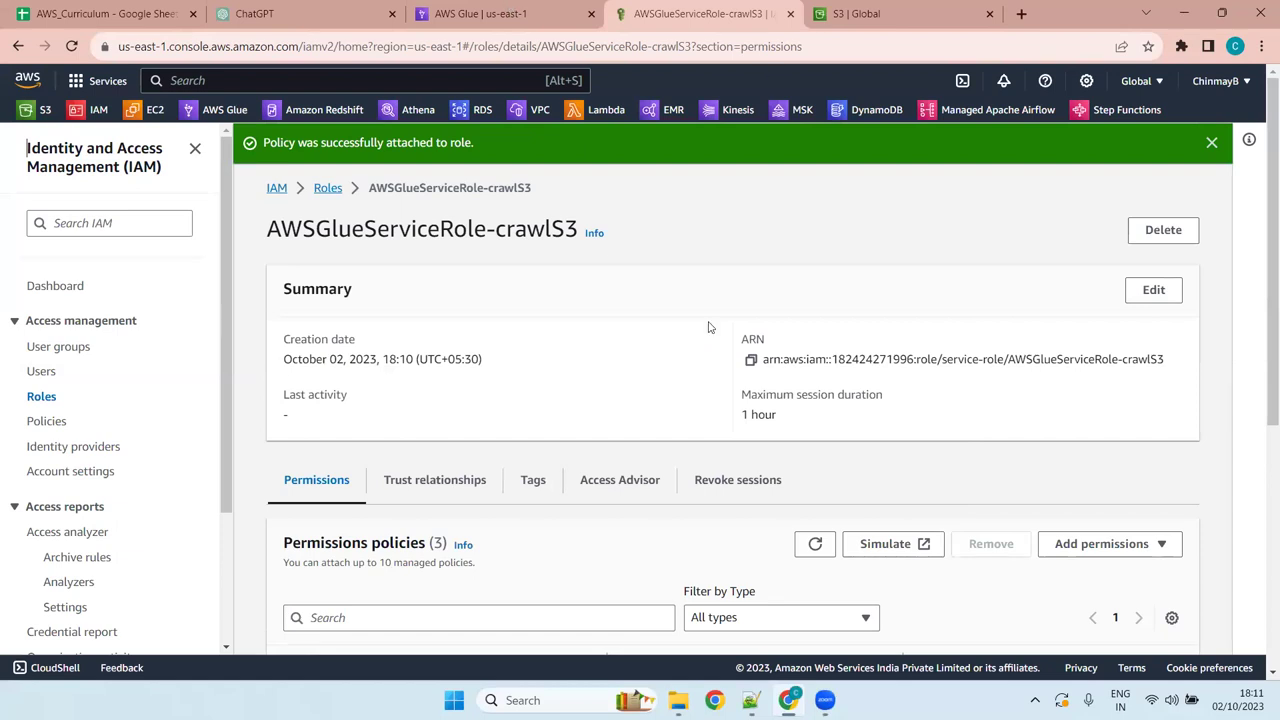
# Return to the AWS Glue crawler setup and advance from the security settings to output and scheduling
pyautogui.hotkey('ctrl', 'shift', 'Tab')
pyautogui.scroll(-1, 1260, 298)
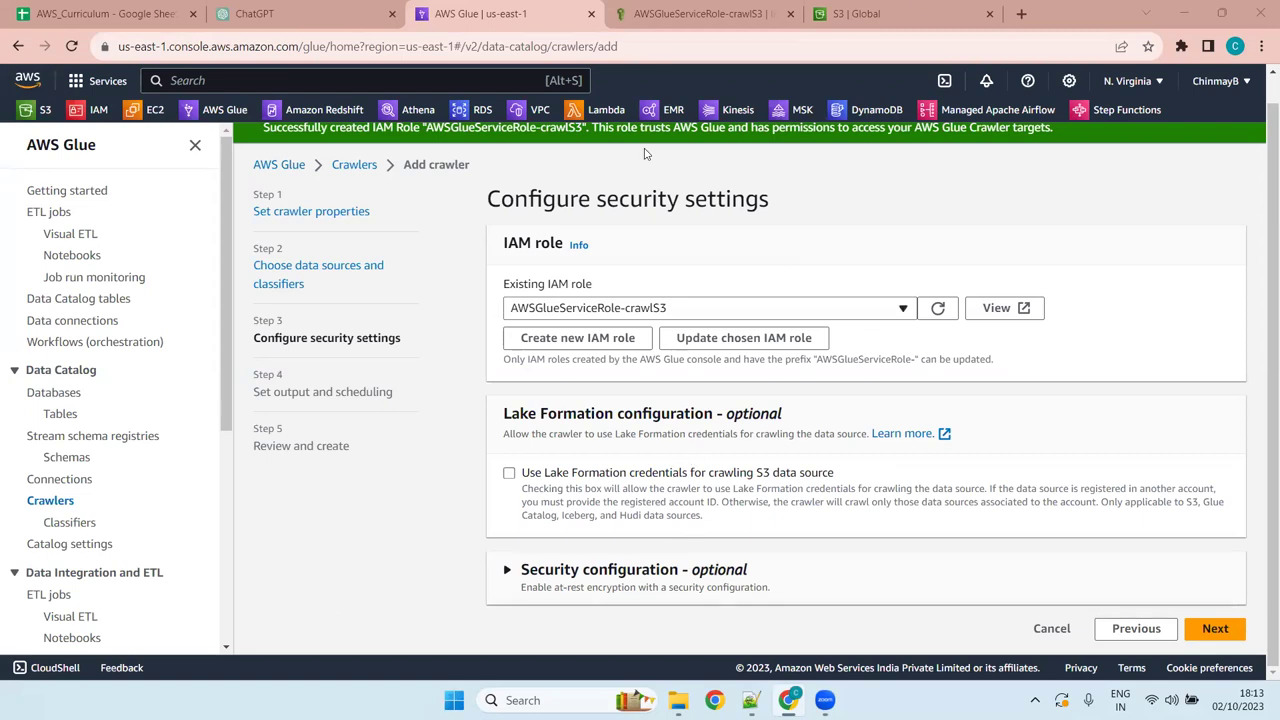
pyautogui.click(1209, 630)
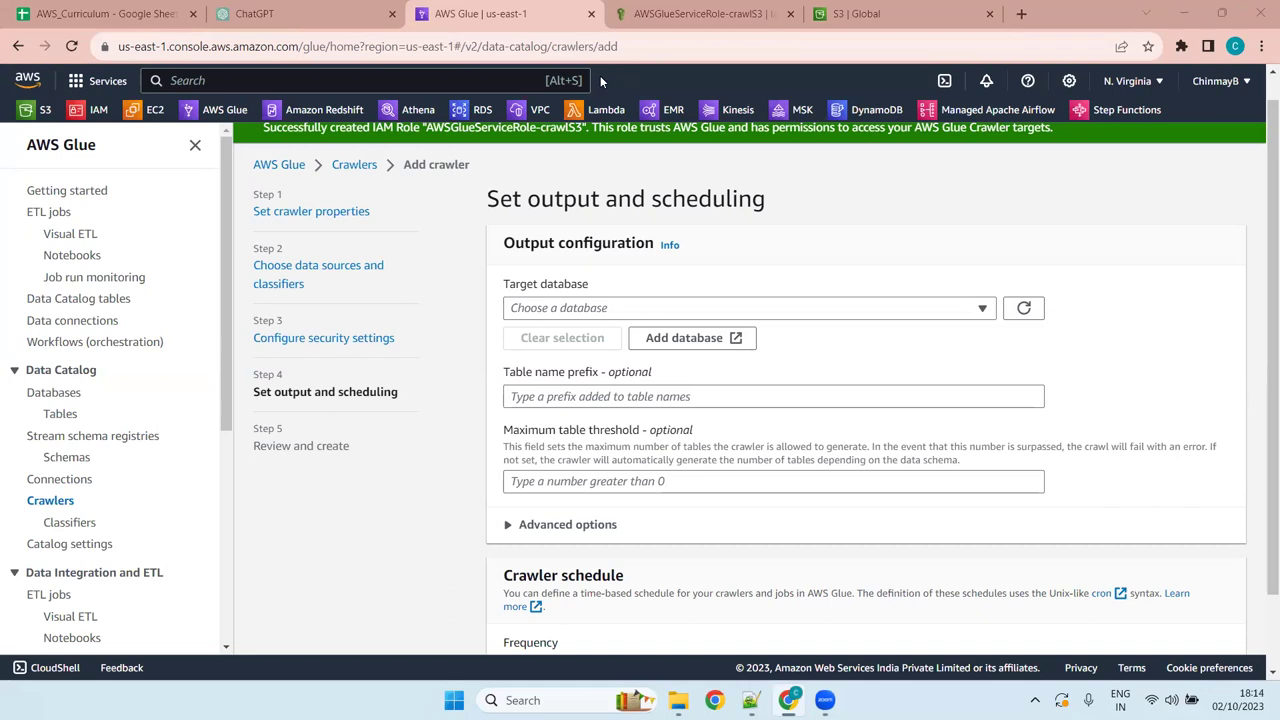
pyautogui.press('super+z')
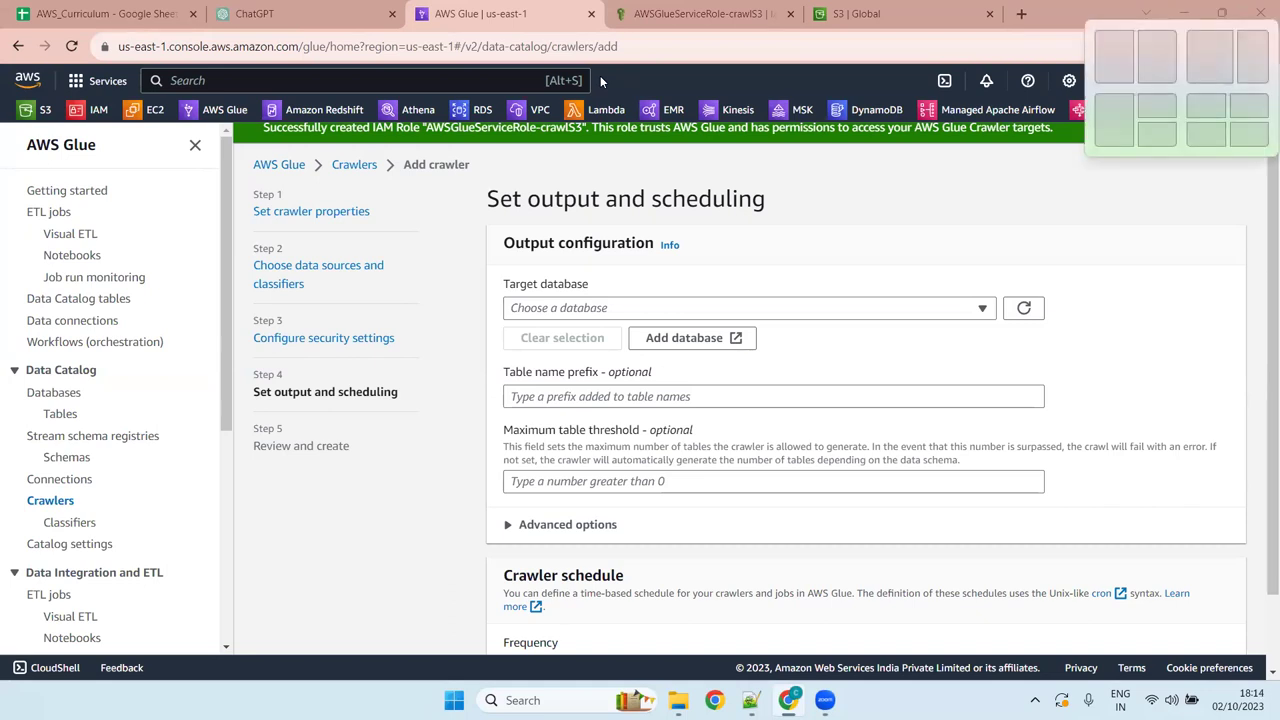
pyautogui.click(812, 219)
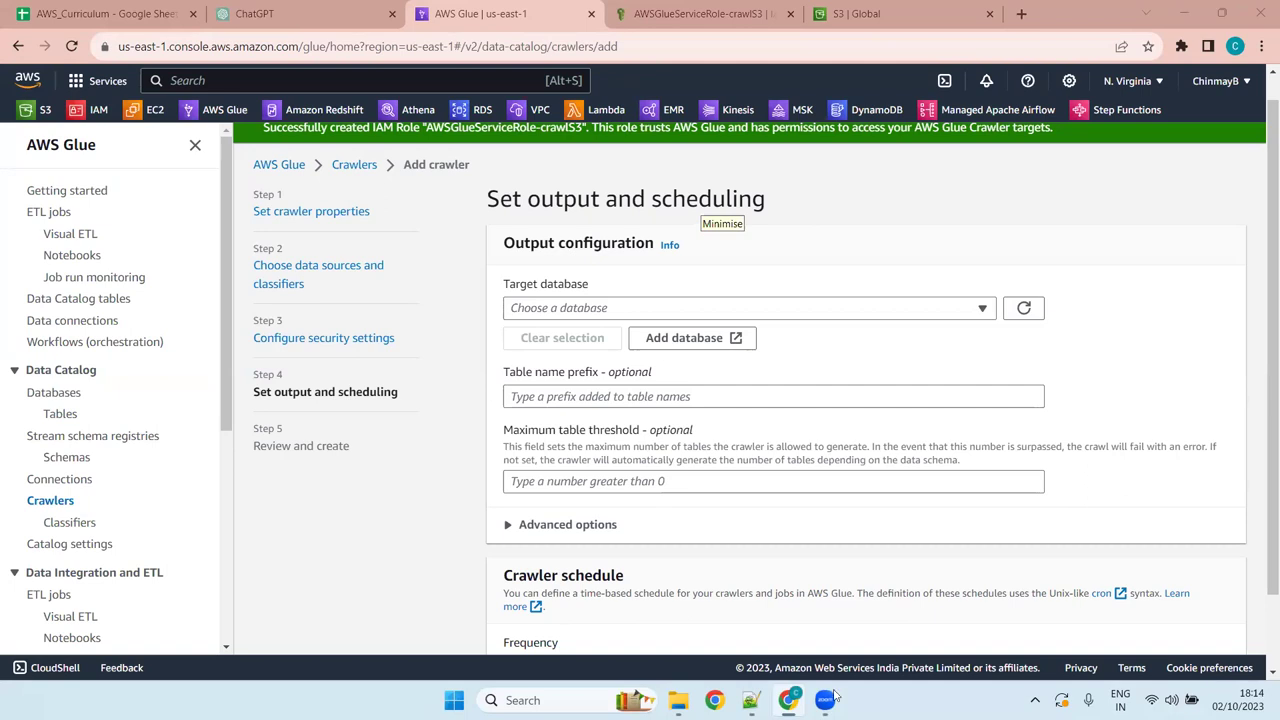
# Switch to Syallabus_Coverage.txt in Notepad++ and add the lines "-Database:" and "-Tables-" under the Data Catalog feature
pyautogui.hotkey('alt', 'Tab')
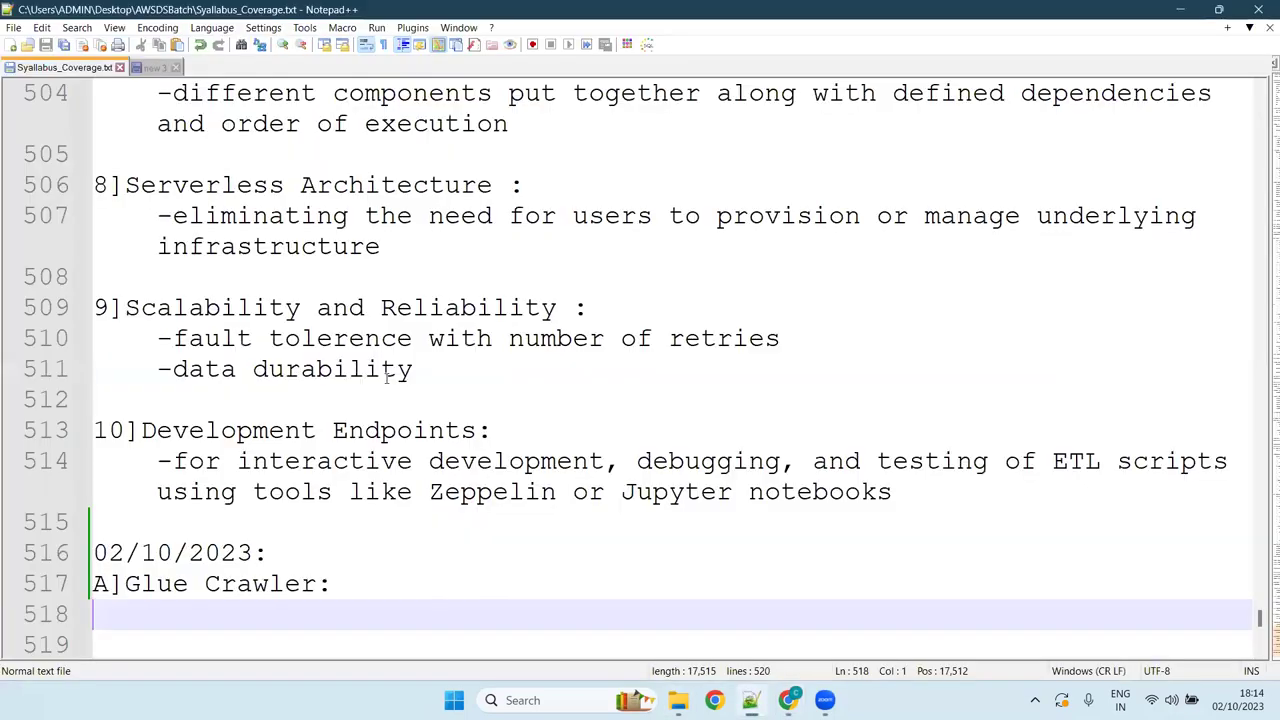
pyautogui.scroll(10, 386, 376)
pyautogui.scroll(-10, 386, 376)
pyautogui.scroll(5, 386, 376)
pyautogui.scroll(8, 386, 376)
pyautogui.scroll(-5, 351, 376)
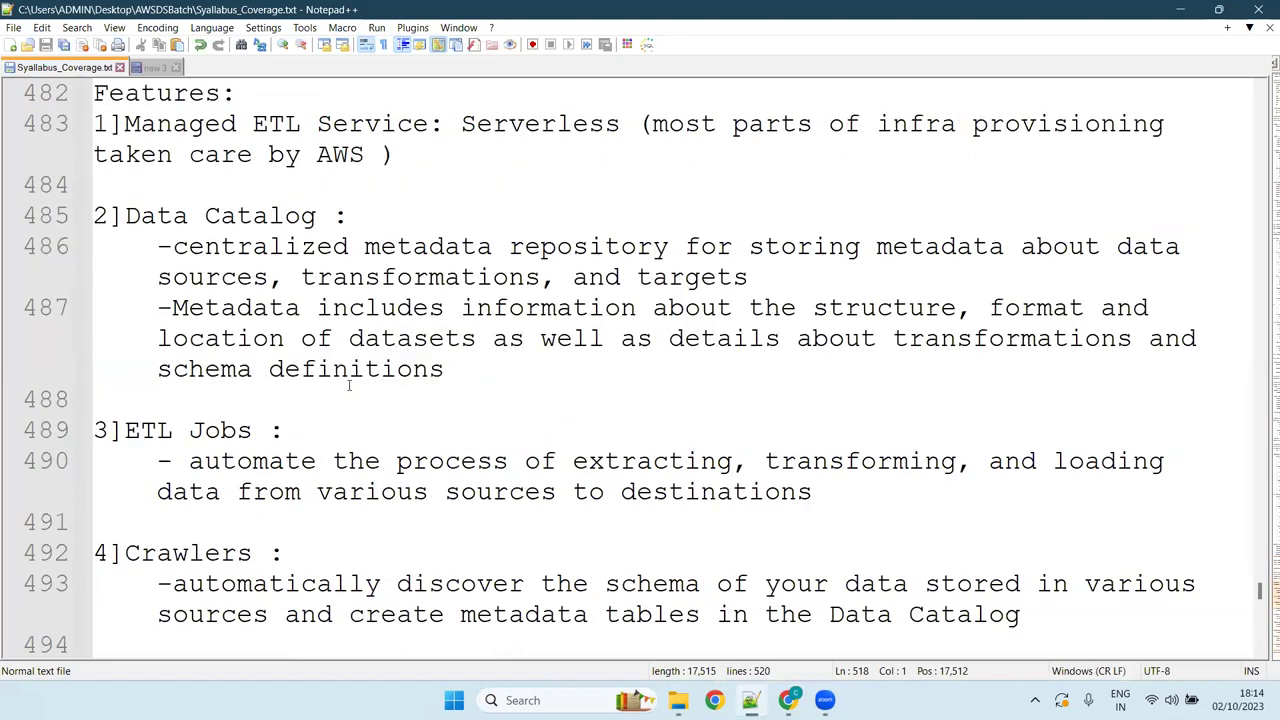
pyautogui.click(539, 398)
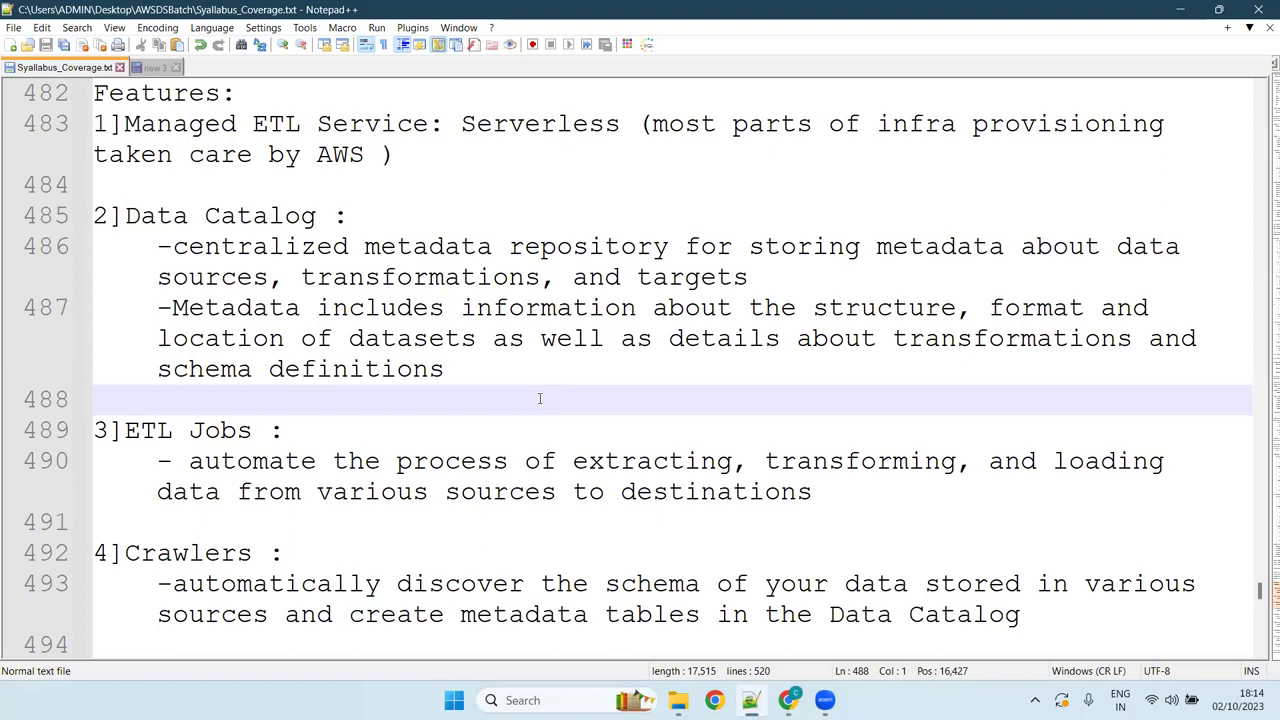
pyautogui.press('Tab')
pyautogui.press('Return')
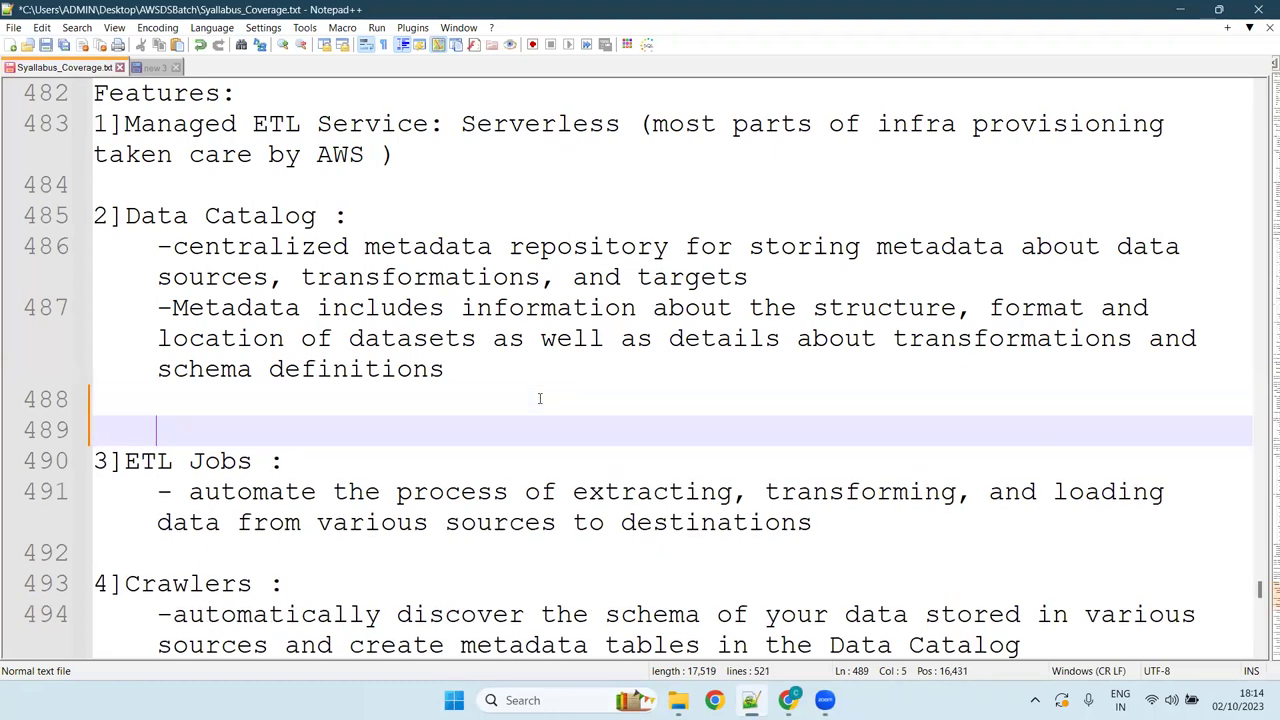
pyautogui.write('-Database:')
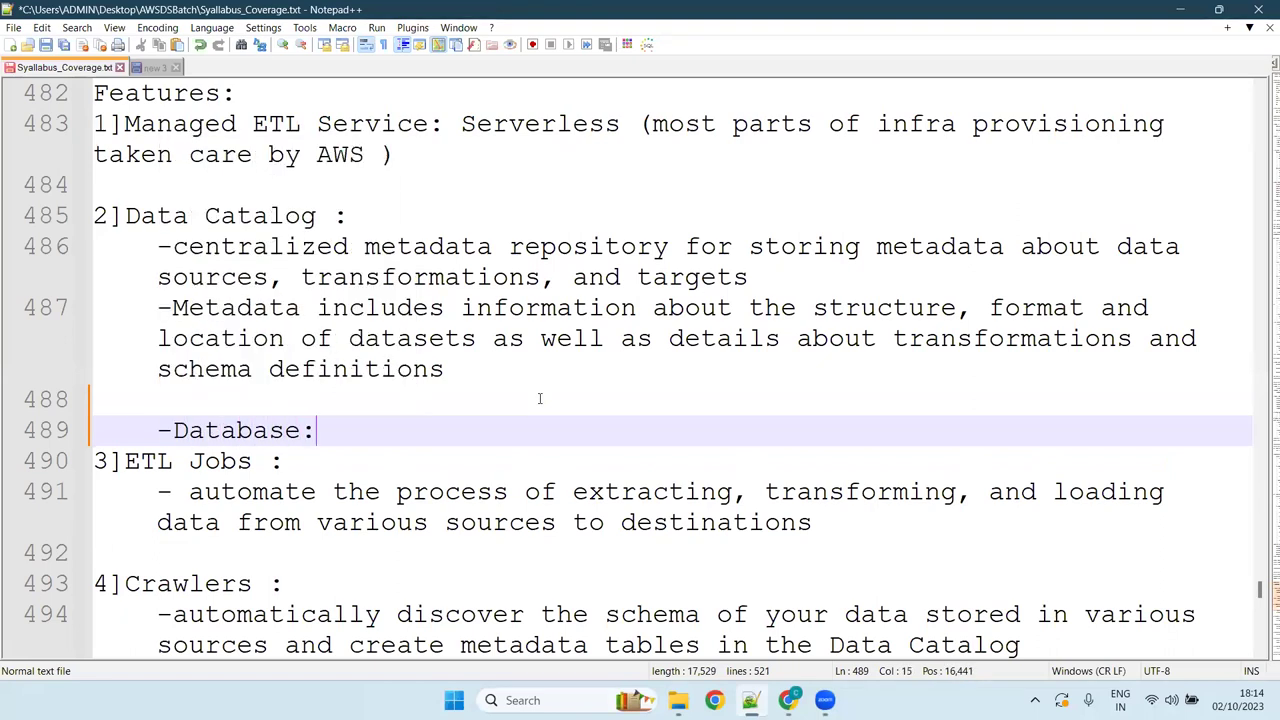
pyautogui.press('Return')
pyautogui.write('-Tab')
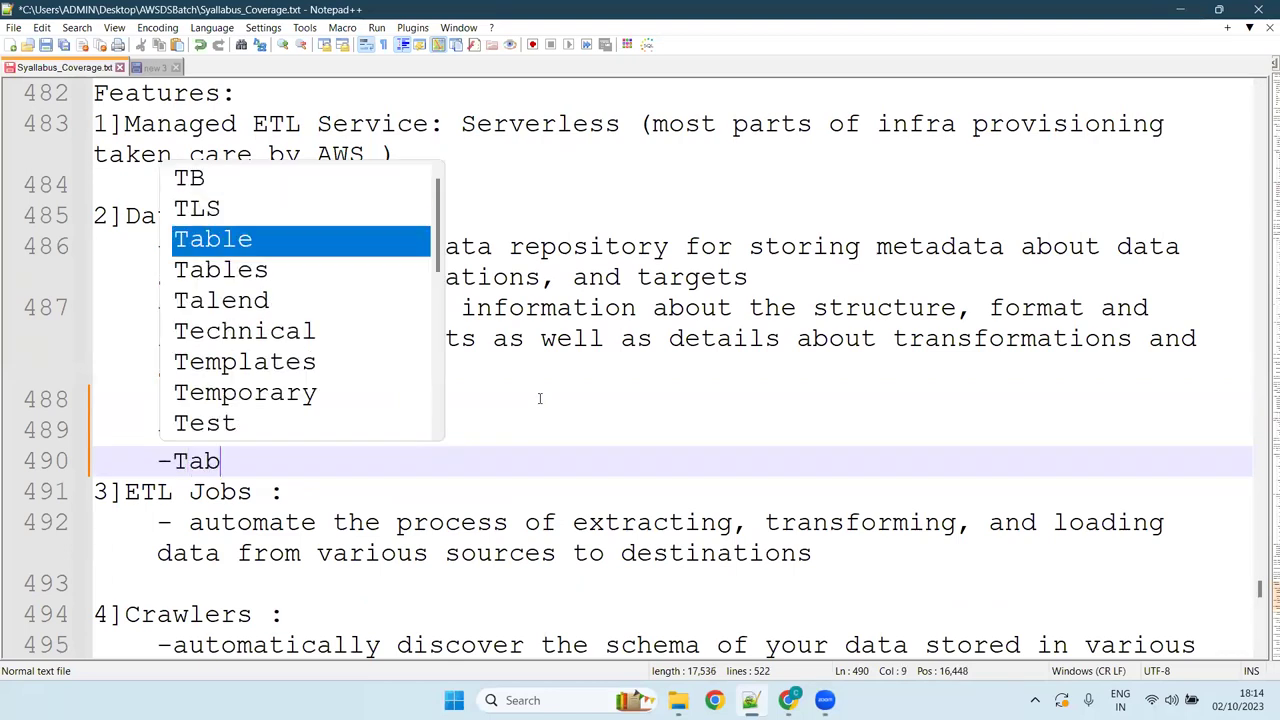
pyautogui.write('les-')
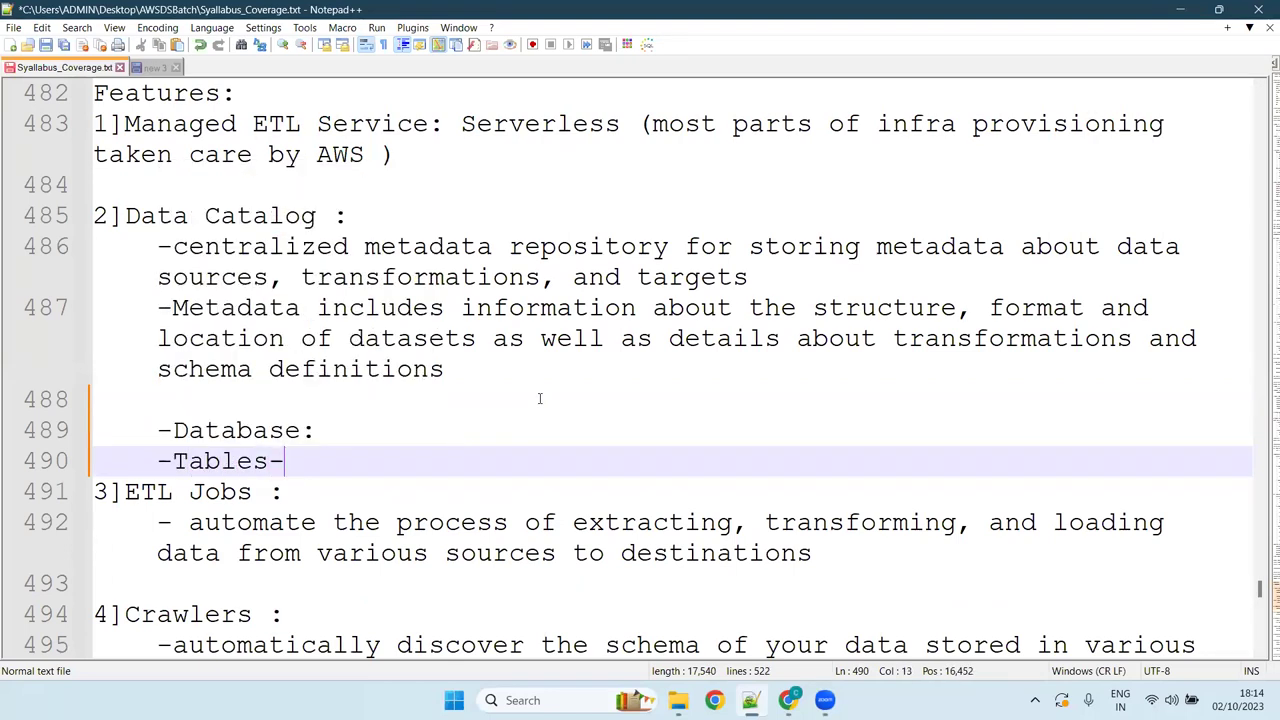
# Add the word "logical" to both the Database and Tables lines in the Data Catalog notes
pyautogui.press('Up')
pyautogui.press('End')
pyautogui.write('logiv')
pyautogui.press('BackSpace')
pyautogui.write('cal')
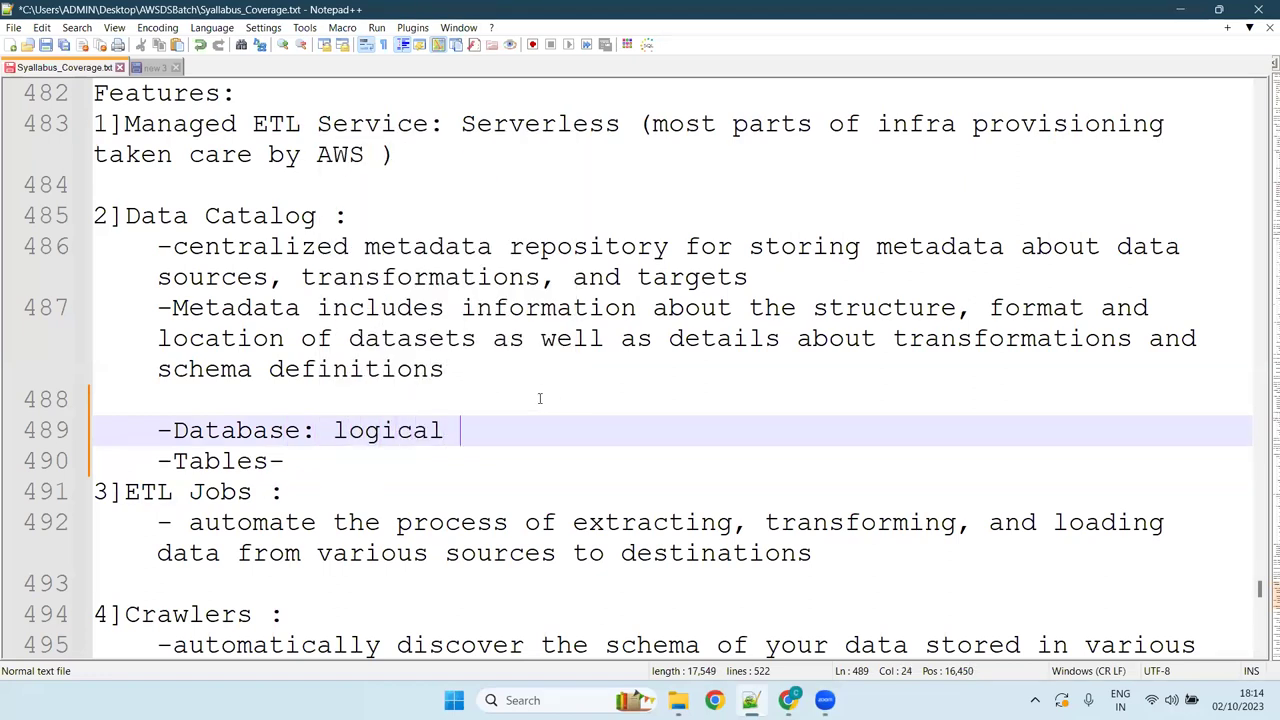
pyautogui.press('BackSpace')
pyautogui.press('Down')
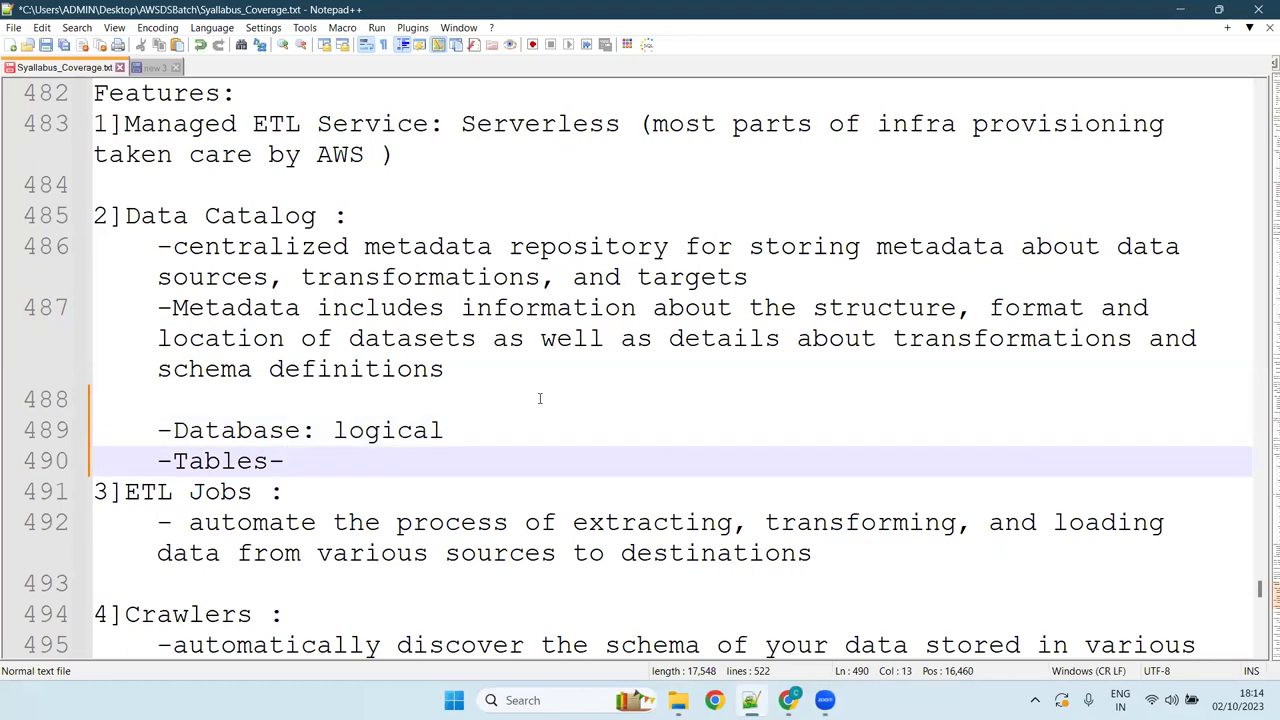
pyautogui.write('logical')
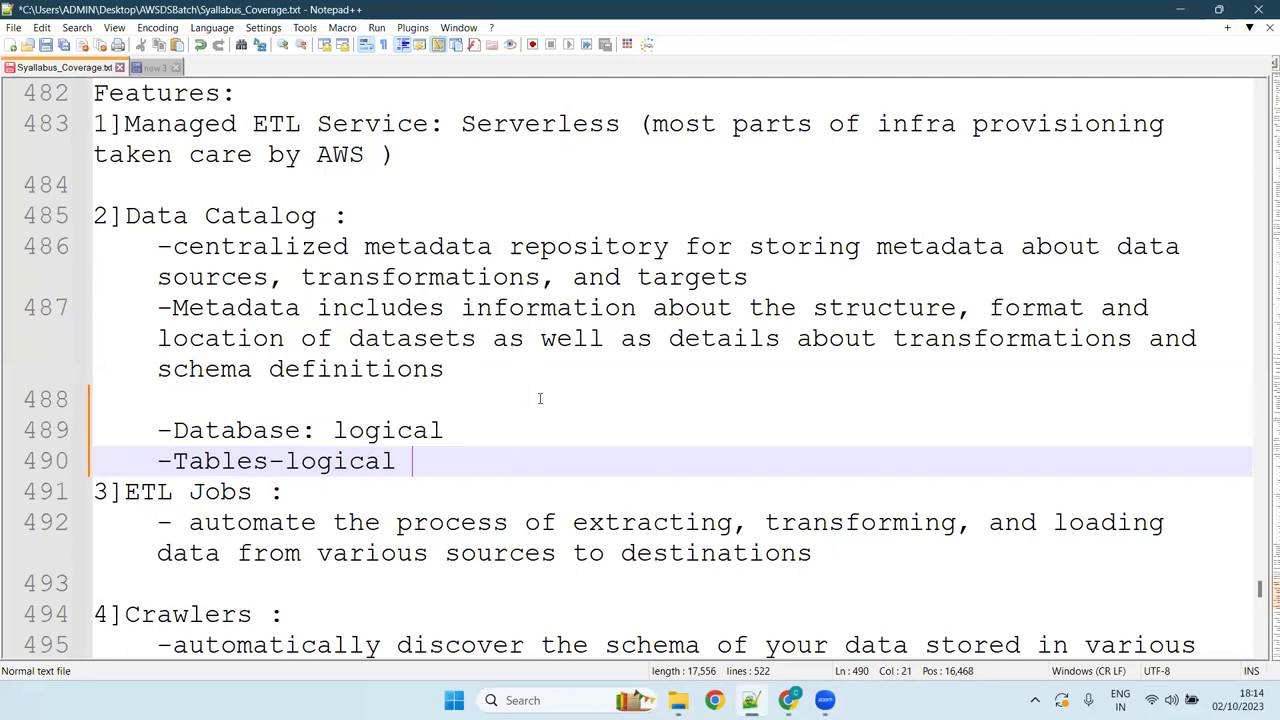
# Replace the dash after "Tables" with a colon and a space so the line reads "-Tables: logical"
pyautogui.press('Left')
pyautogui.press('Left')
pyautogui.press('Left')
pyautogui.press('Left')
pyautogui.press('Left')
pyautogui.press('Left')
pyautogui.press('Left')
pyautogui.press('Left')
pyautogui.press('BackSpace')
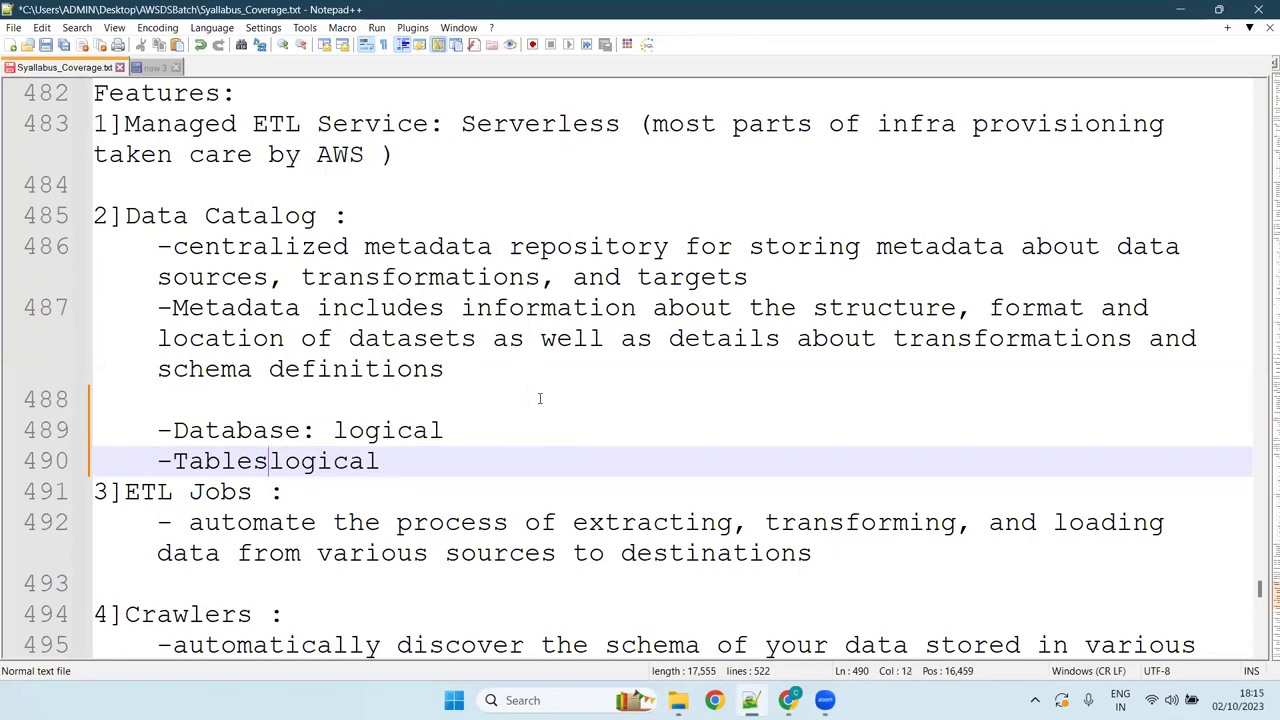
pyautogui.write(':')
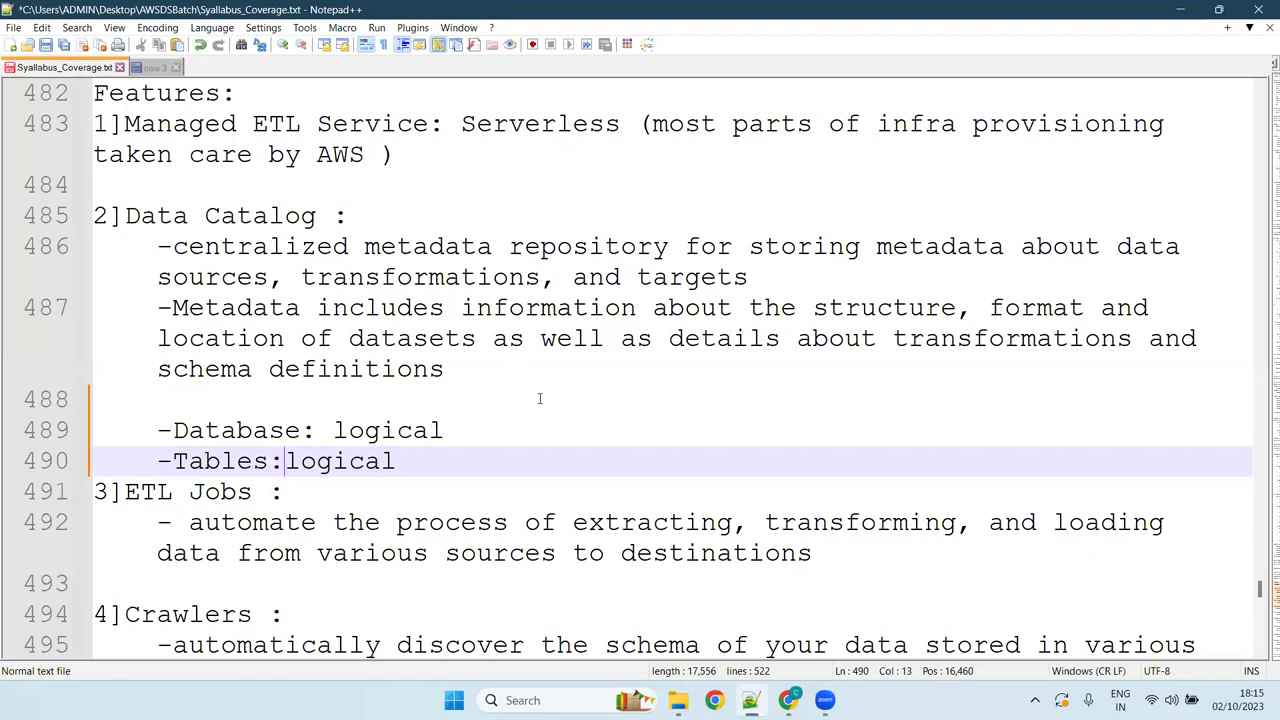
pyautogui.press('Up')
pyautogui.press('Down')
pyautogui.press('Right')
pyautogui.press('Right')
pyautogui.press('Right')
pyautogui.press('Right')
pyautogui.press('Right')
pyautogui.press('Right')
pyautogui.press('Right')
pyautogui.press('Right')
pyautogui.press('Right')
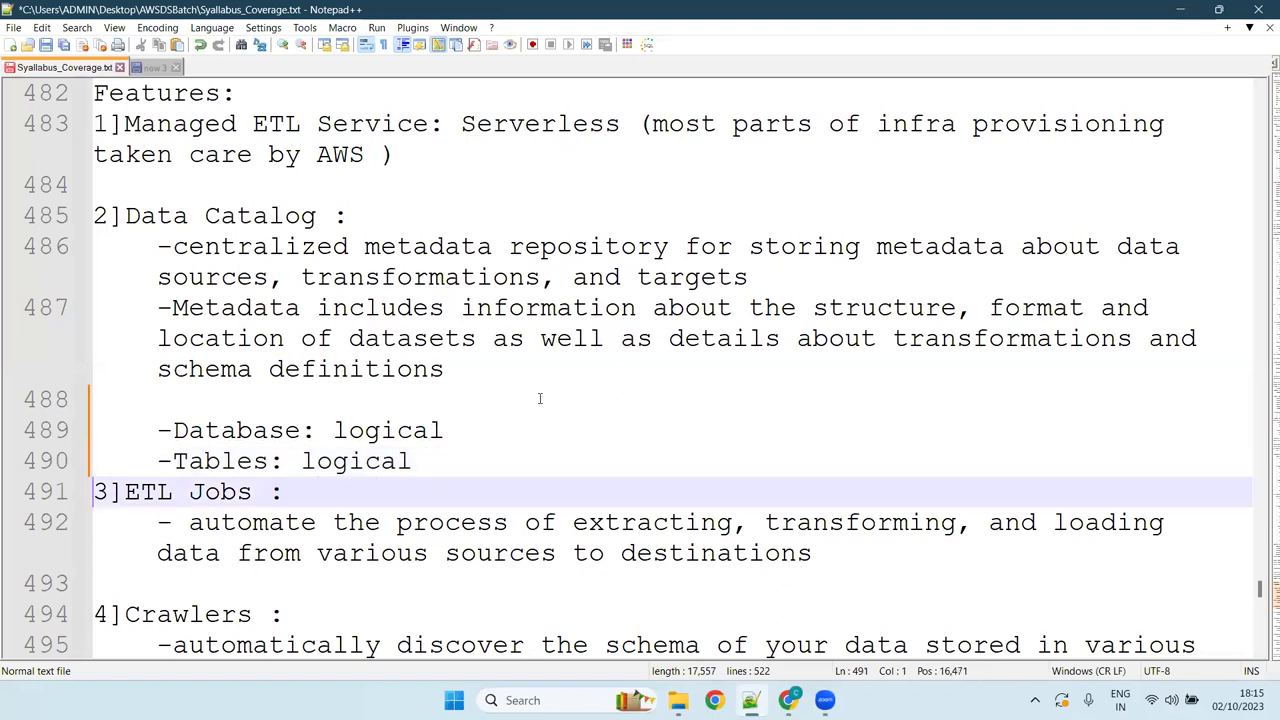
pyautogui.press('Left')
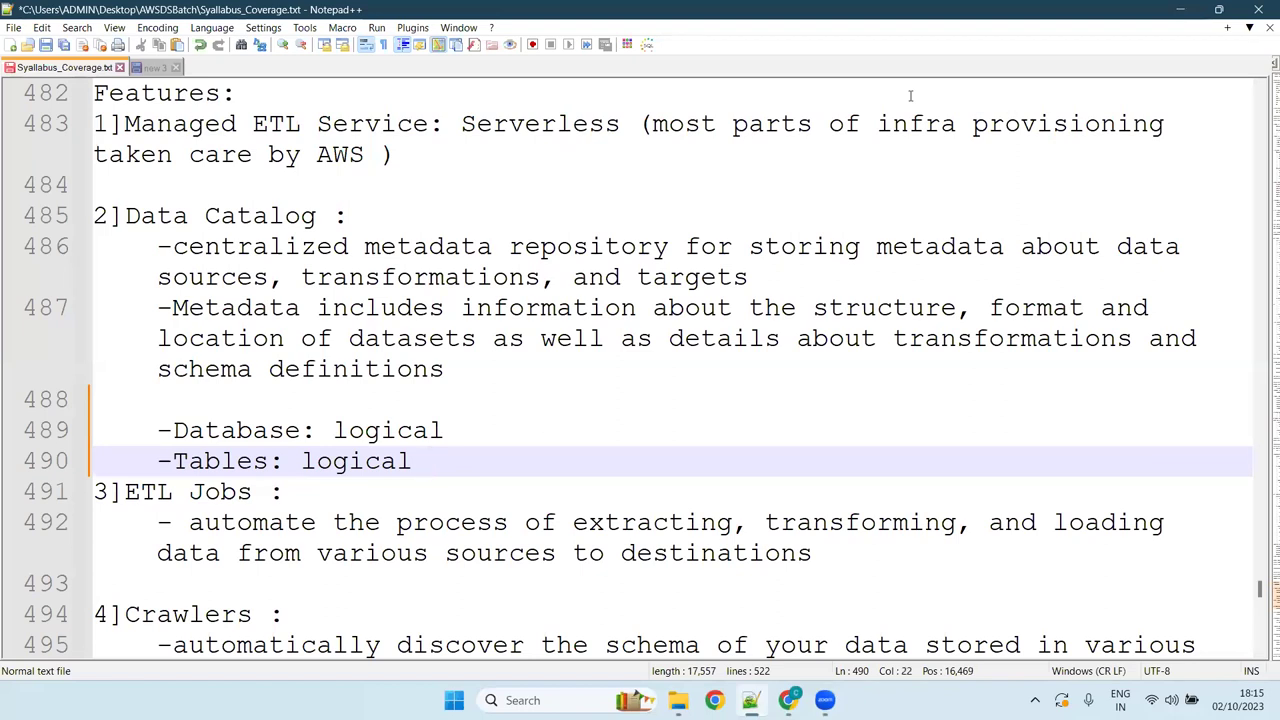
pyautogui.click(463, 432)
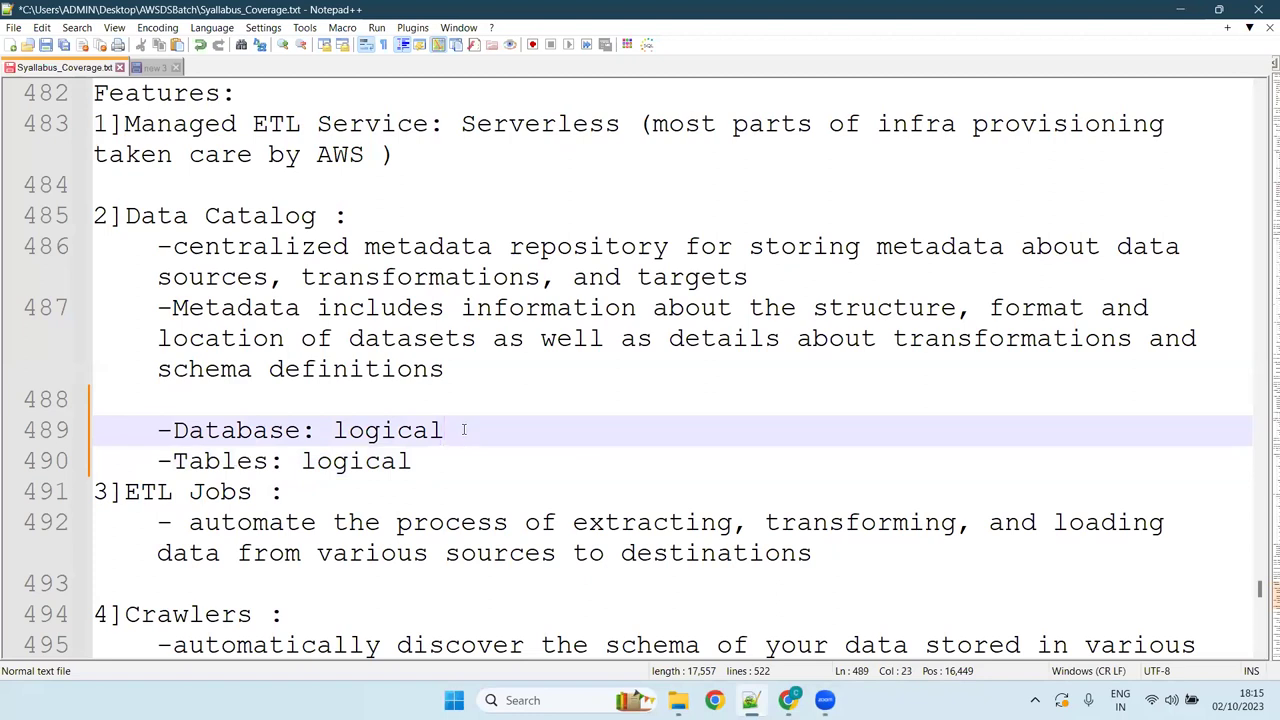
# Switch back to AWS Glue in Chrome and create a database named garage_db from the crawler's target database setting
pyautogui.click(788, 700)
pyautogui.click(688, 340)
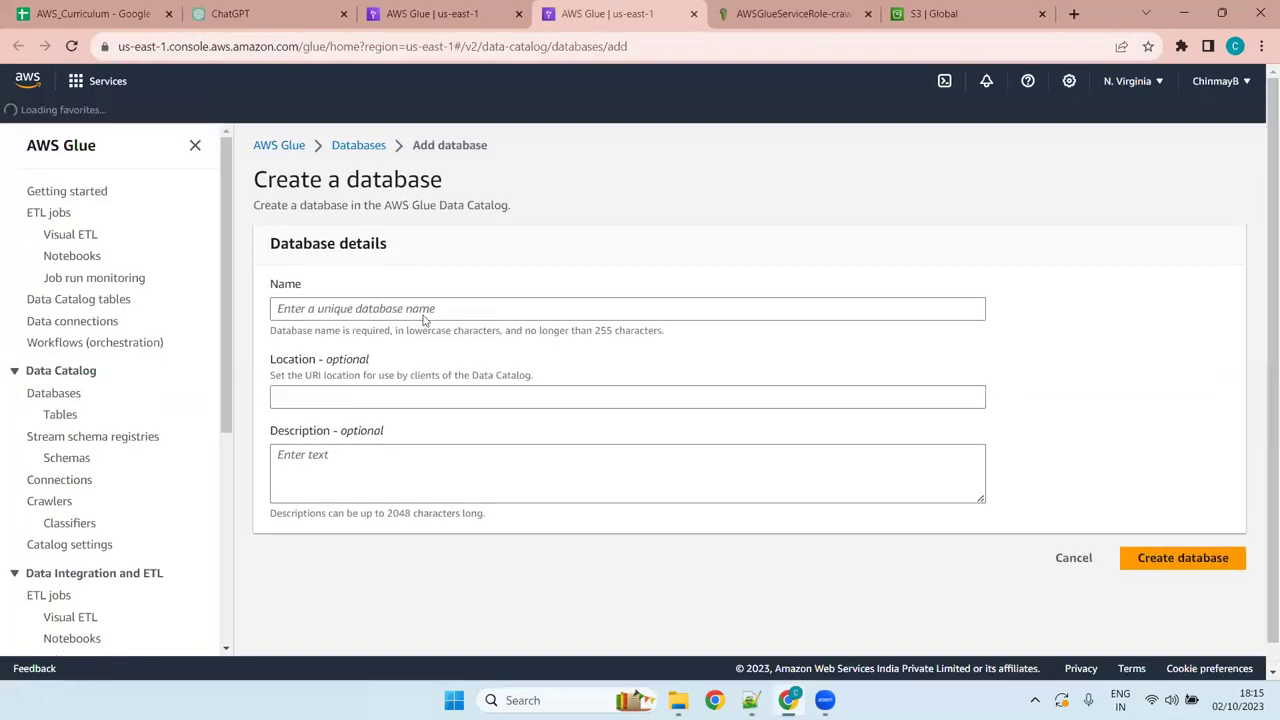
pyautogui.click(428, 311)
pyautogui.write('gra')
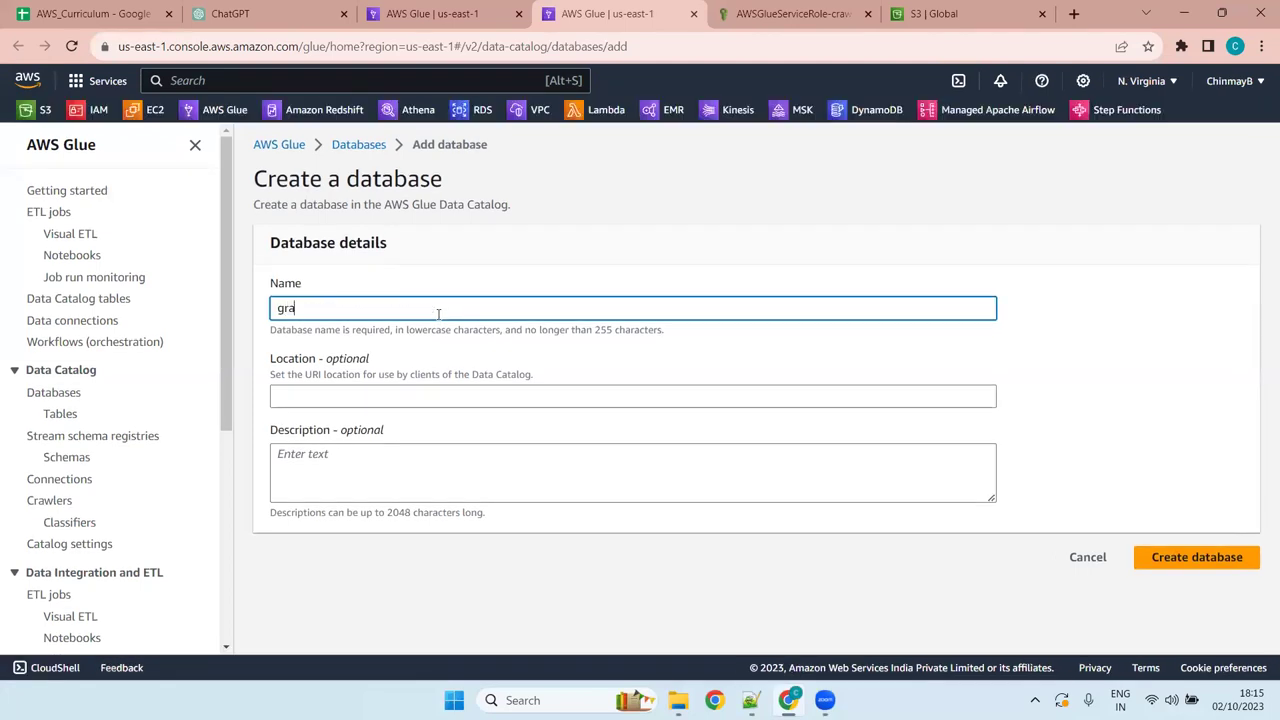
pyautogui.press('BackSpace')
pyautogui.press('BackSpace')
pyautogui.write('arage_db')
pyautogui.moveTo(306, 374); pyautogui.dragTo(361, 374)
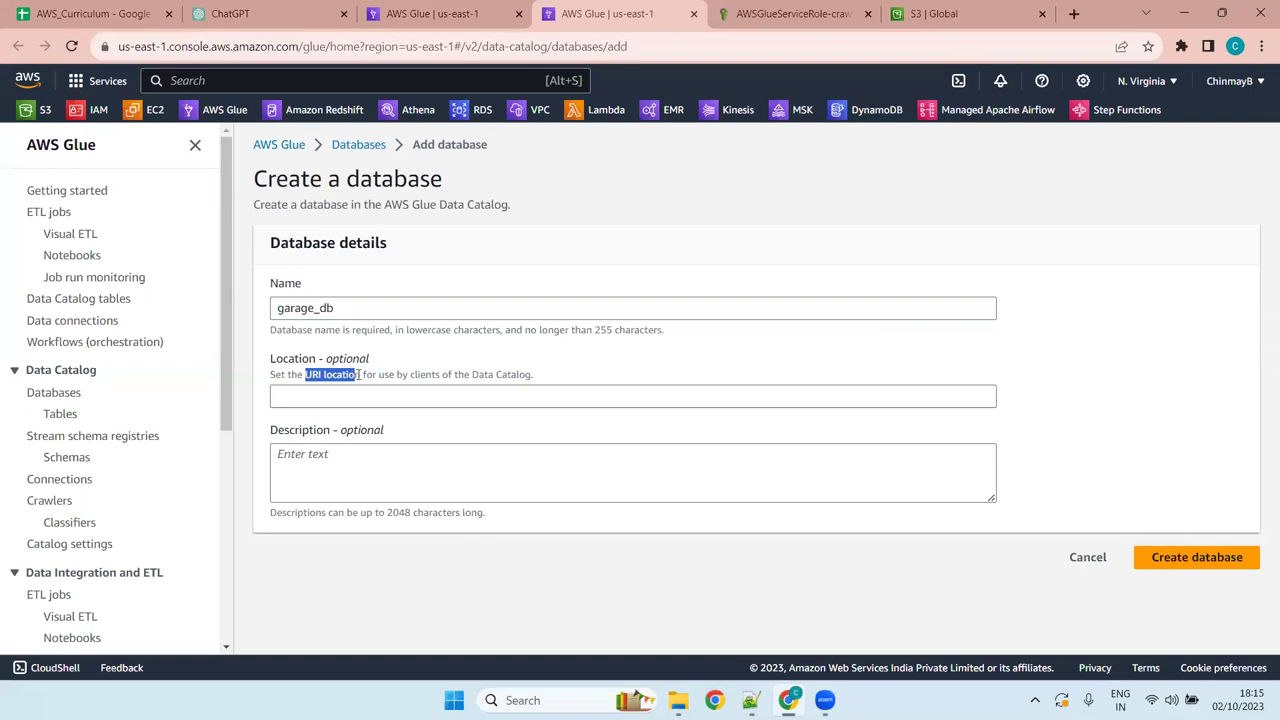
pyautogui.click(547, 380)
pyautogui.click(1173, 558)
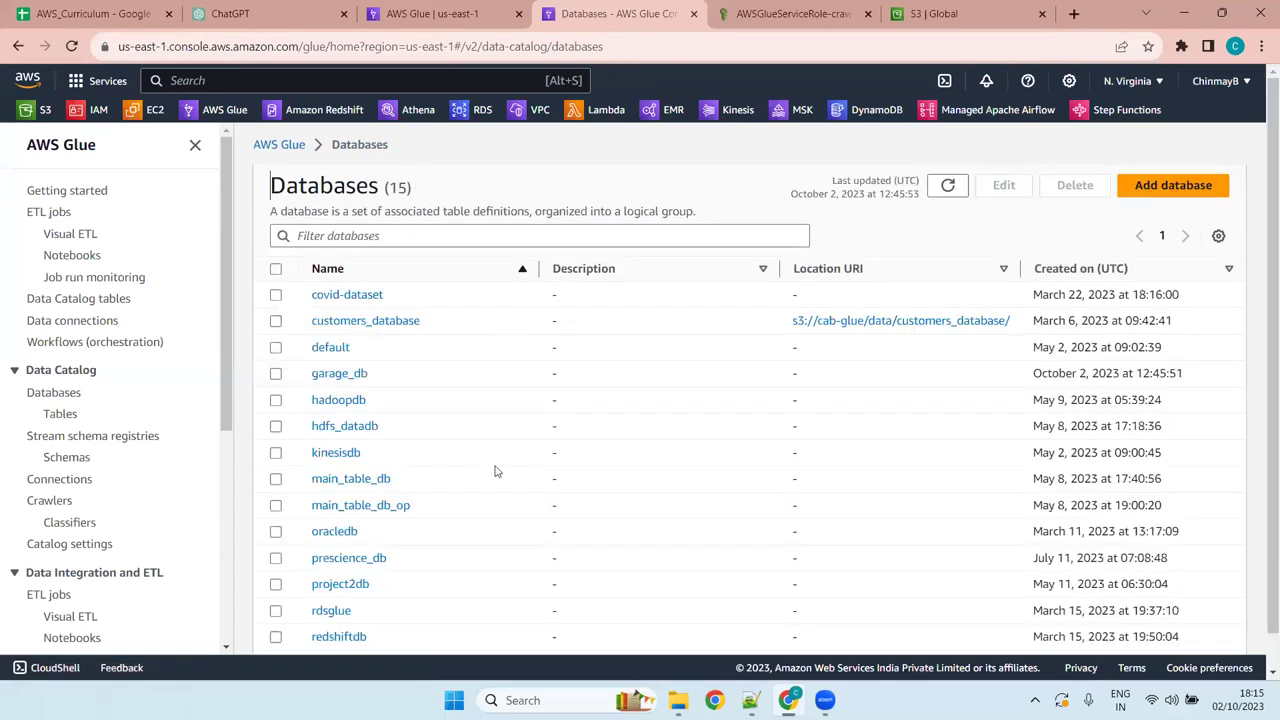
# Return to the crawler setup, refresh the database list and choose garage_db as the target database
pyautogui.scroll(-1, 500, 471)
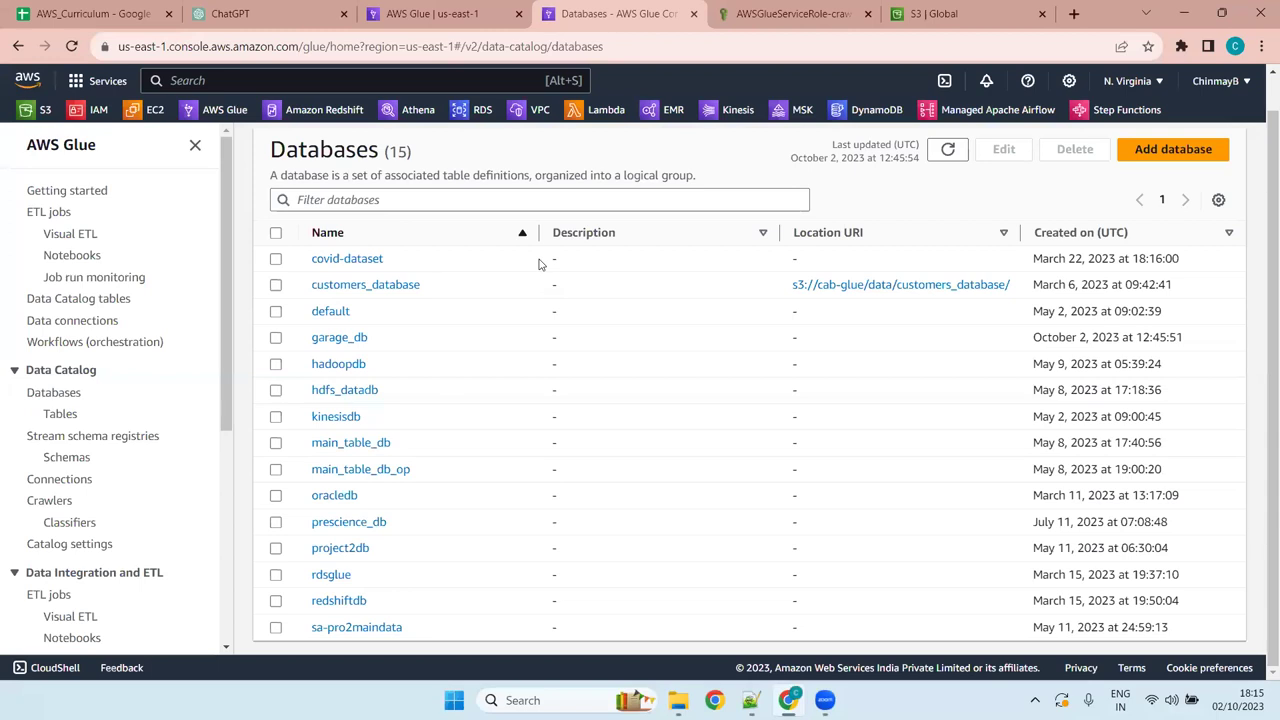
pyautogui.scroll(1, 705, 310)
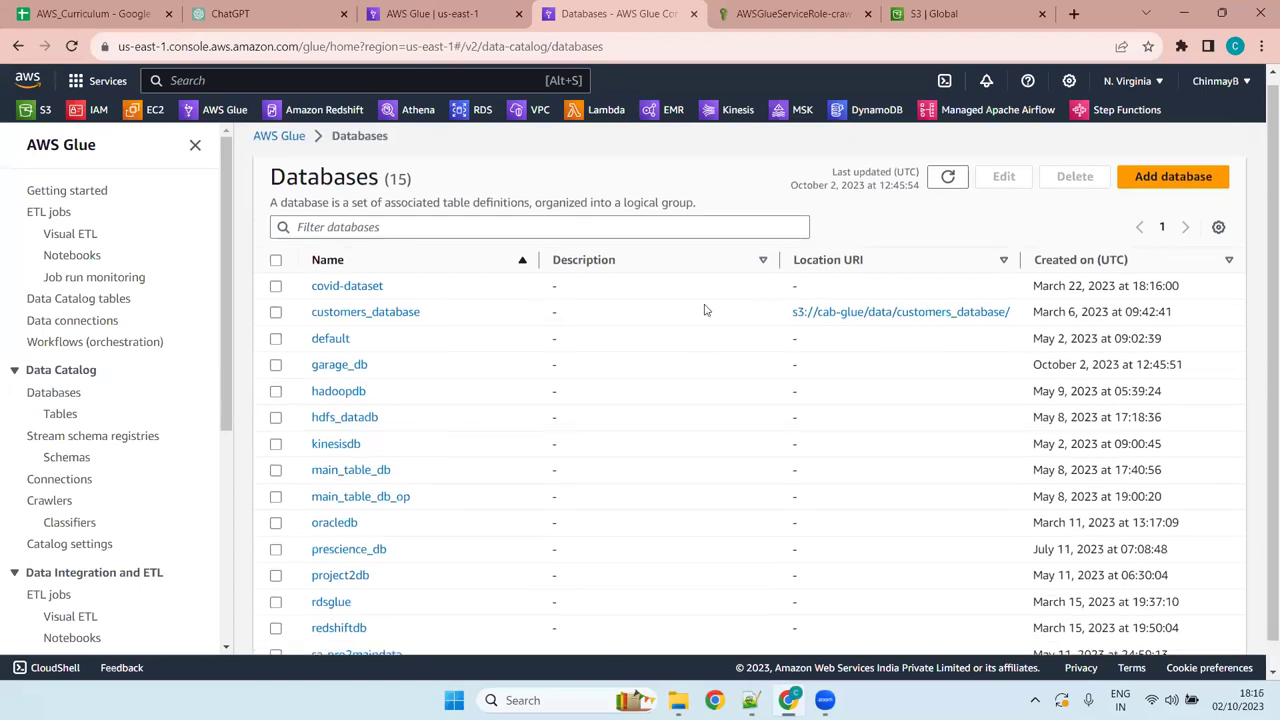
pyautogui.scroll(-1, 443, 369)
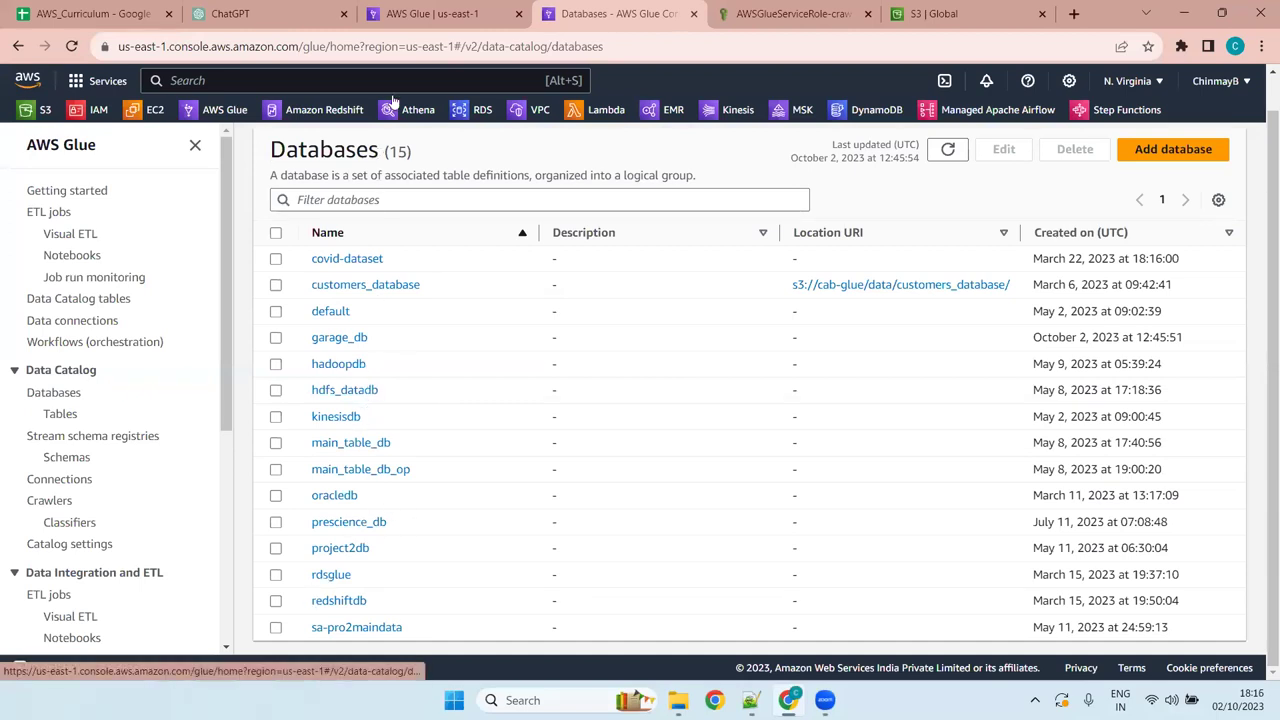
pyautogui.click(465, 10)
pyautogui.click(1023, 308)
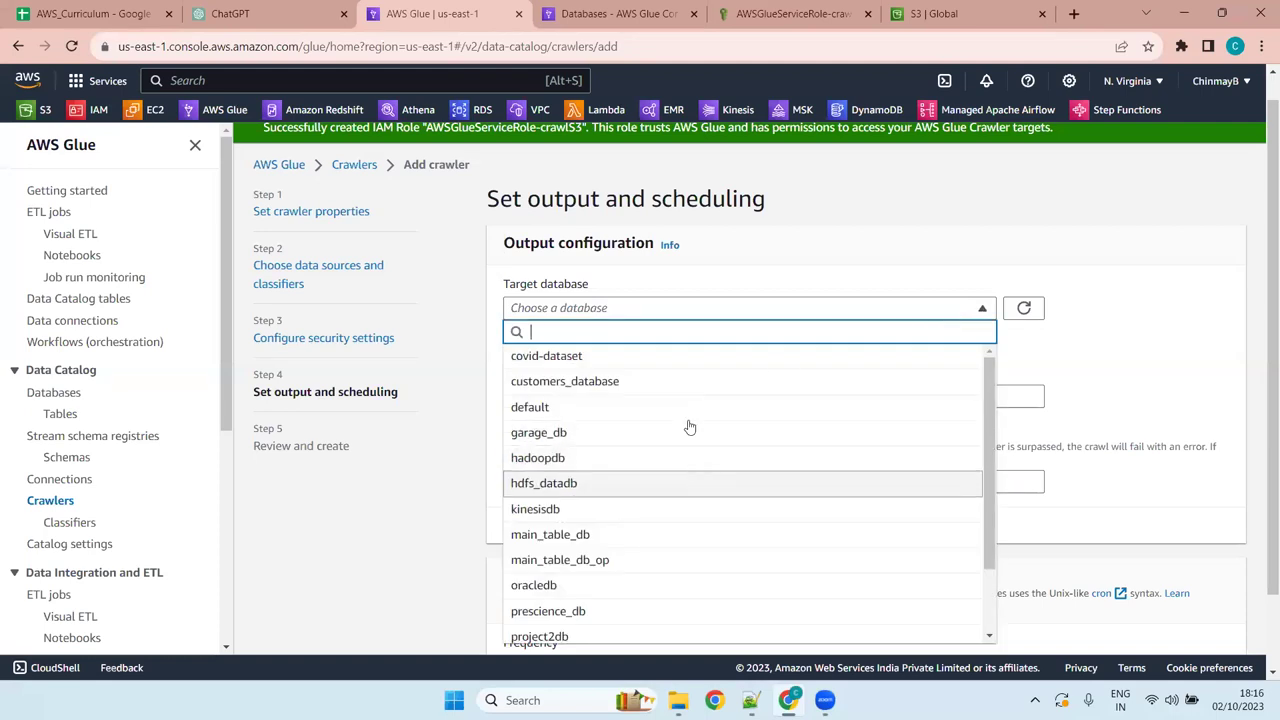
pyautogui.click(666, 433)
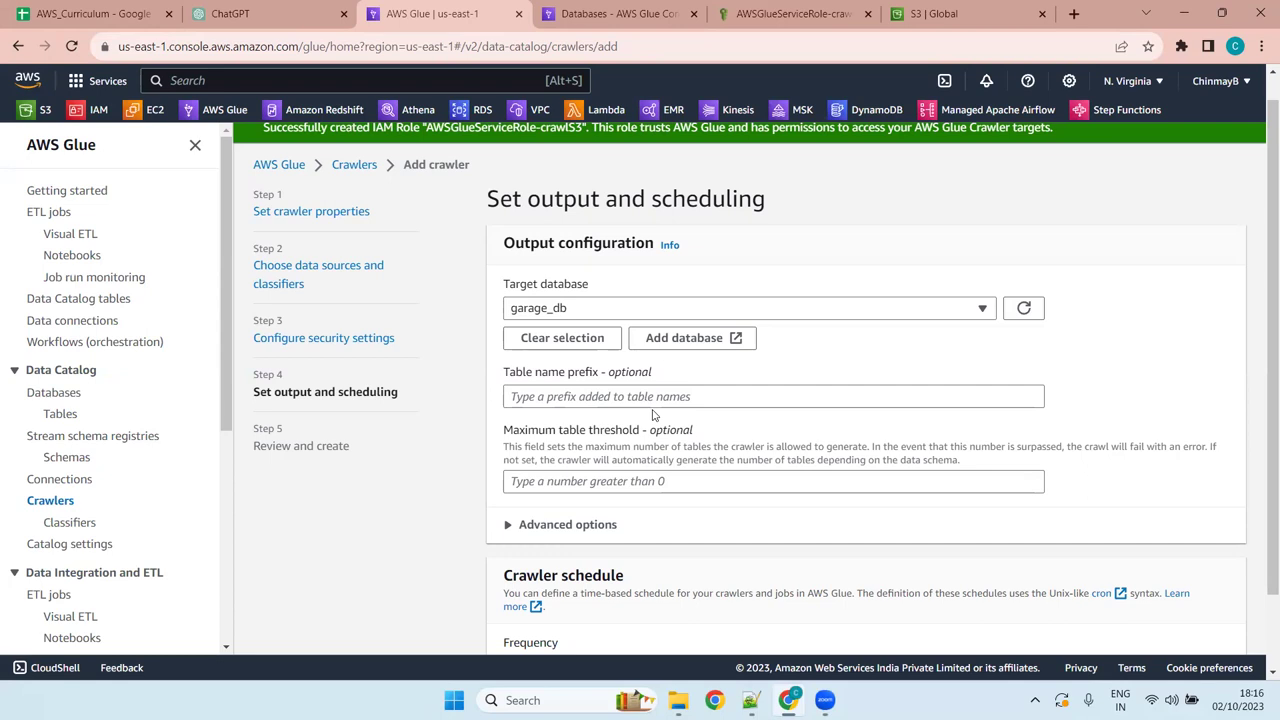
# Examine the optional table name prefix and maximum table threshold settings, including the threshold's description
pyautogui.click(589, 397)
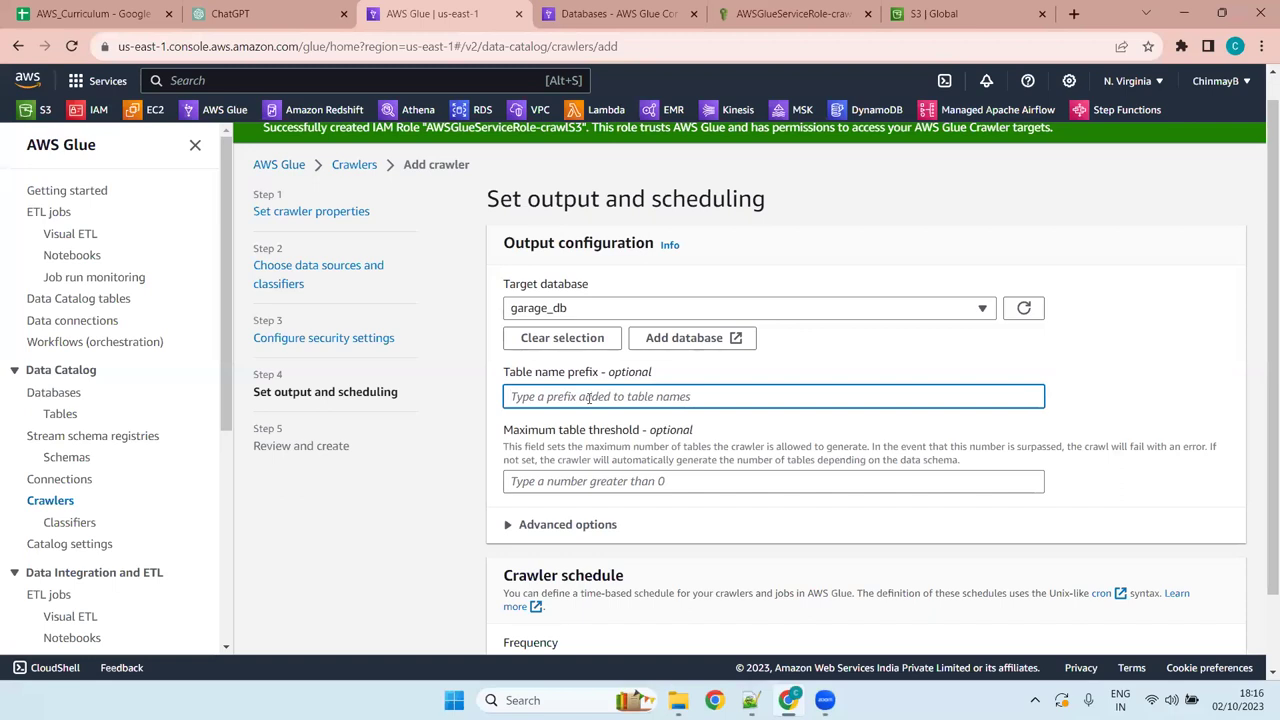
pyautogui.click(752, 428)
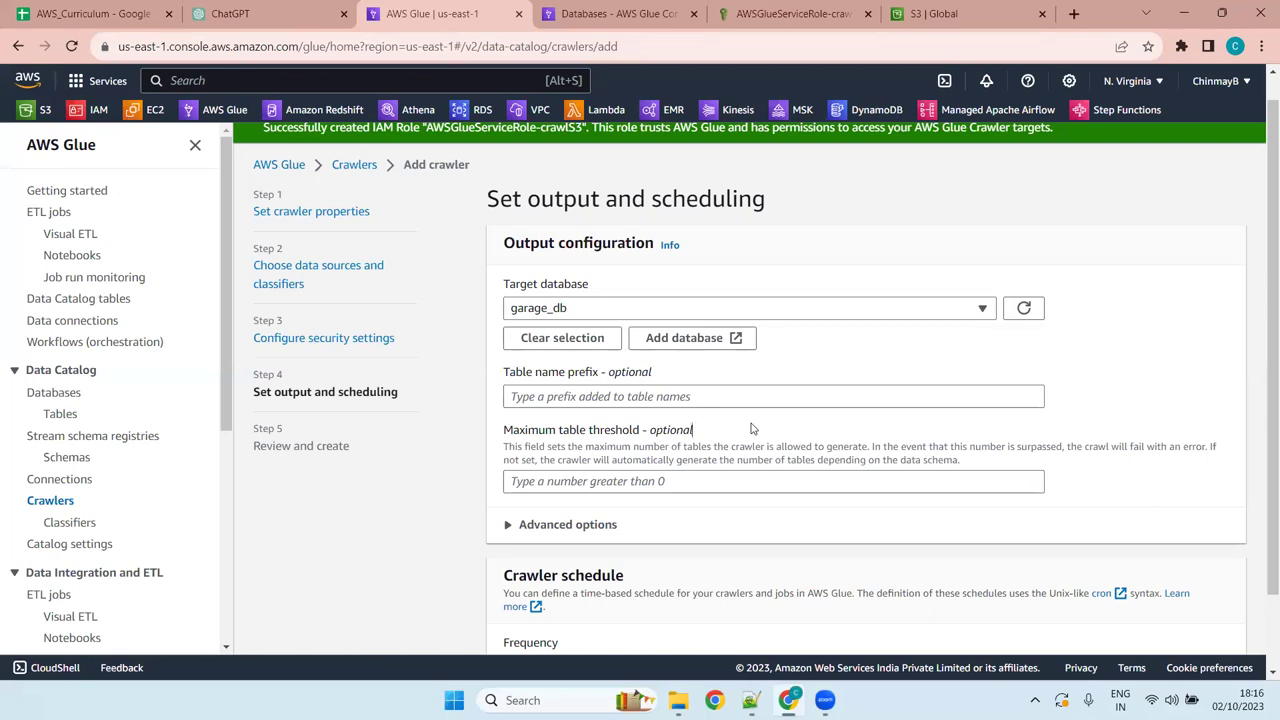
pyautogui.click(636, 394)
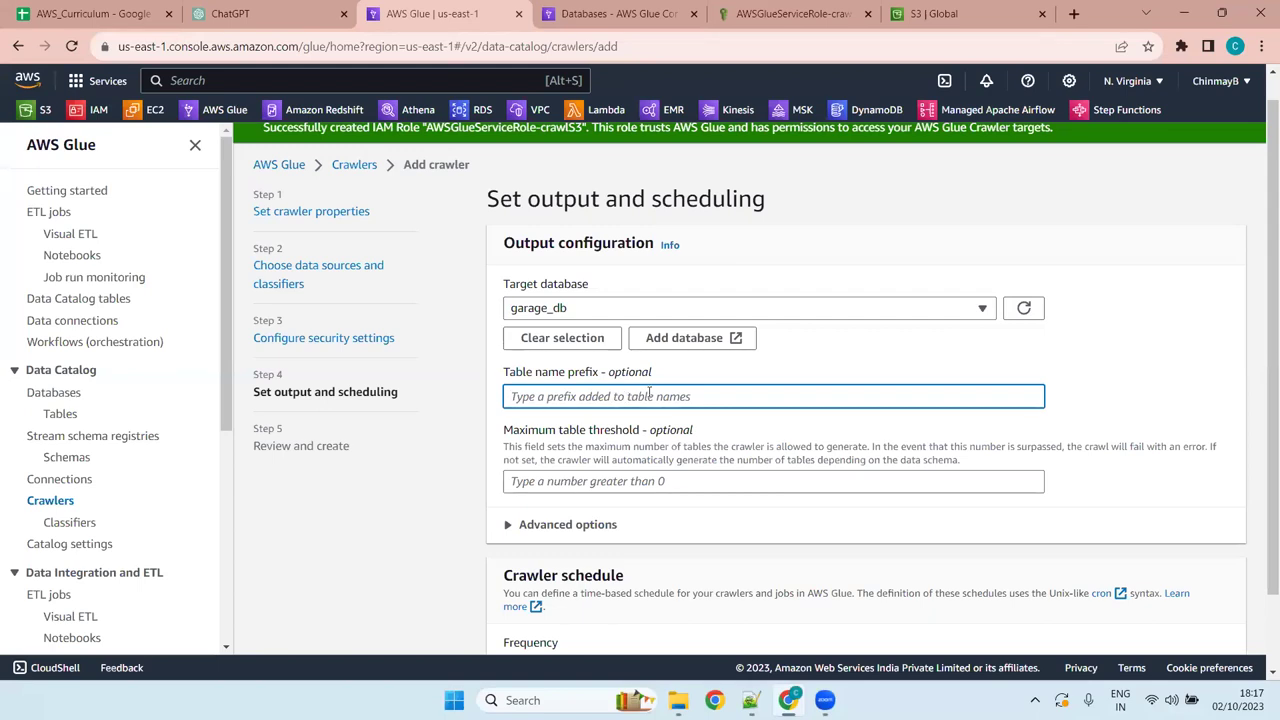
pyautogui.click(1062, 390)
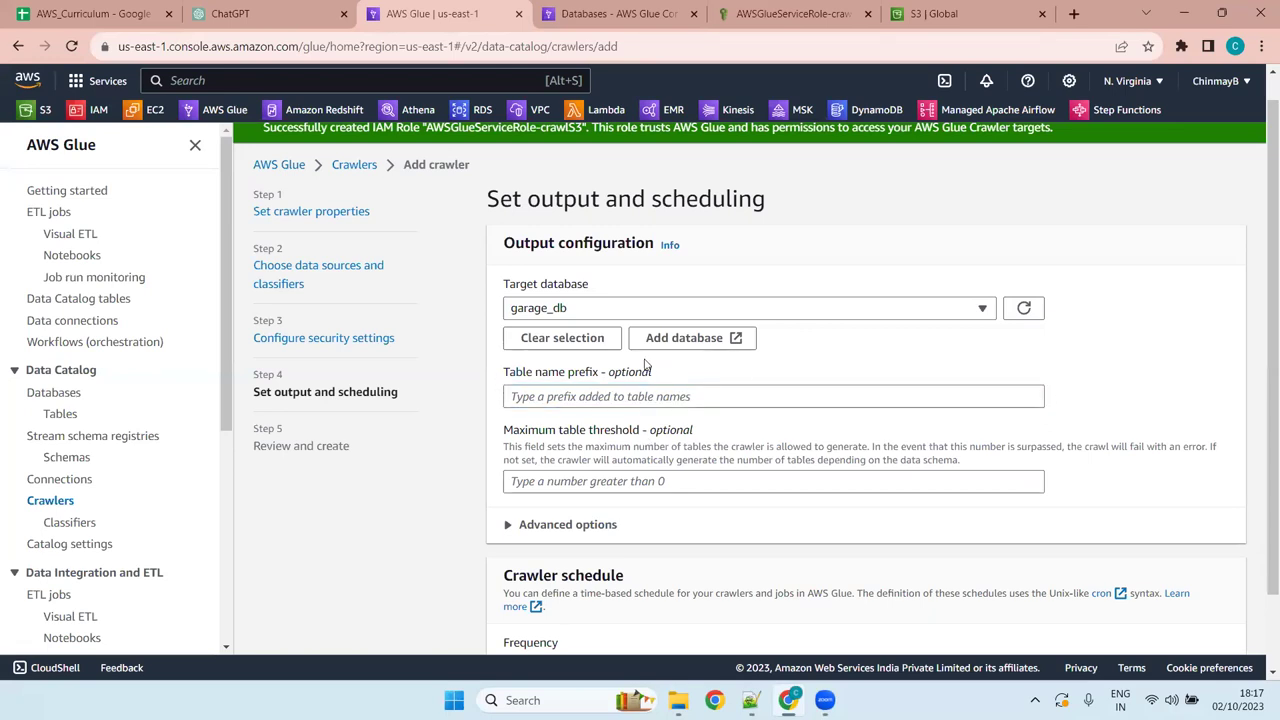
pyautogui.click(660, 481)
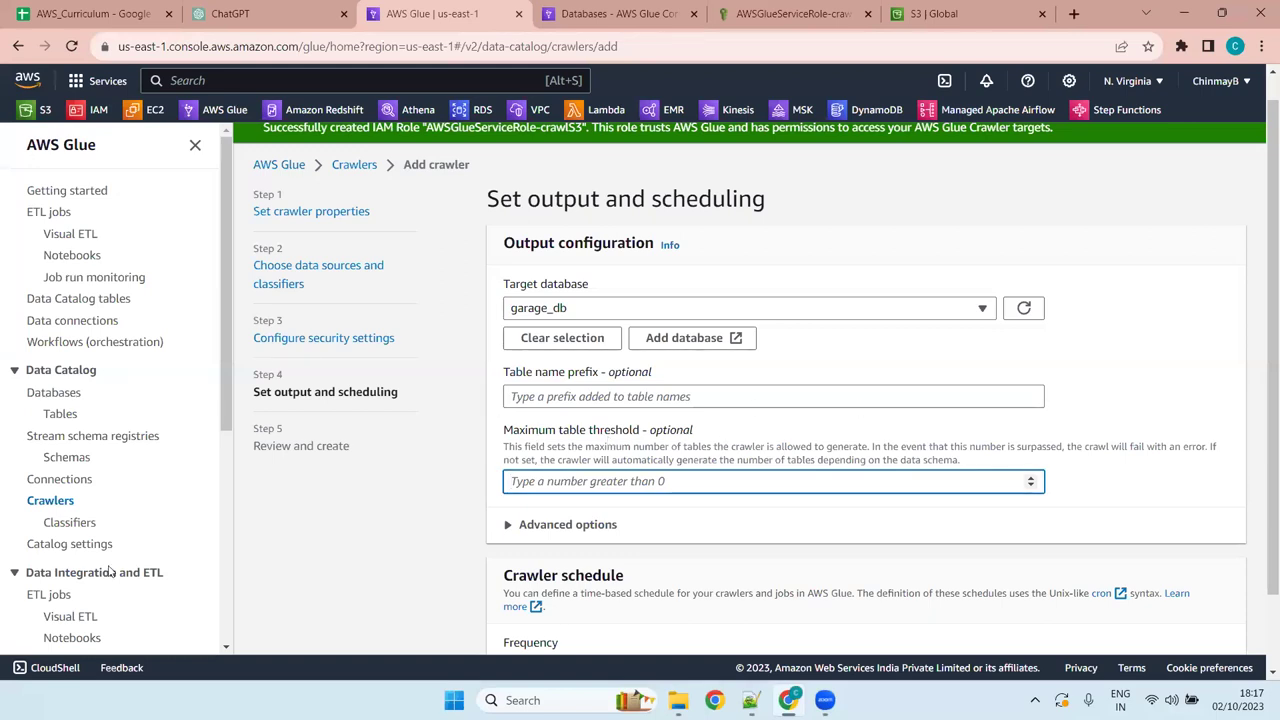
pyautogui.scroll(-2, 720, 342)
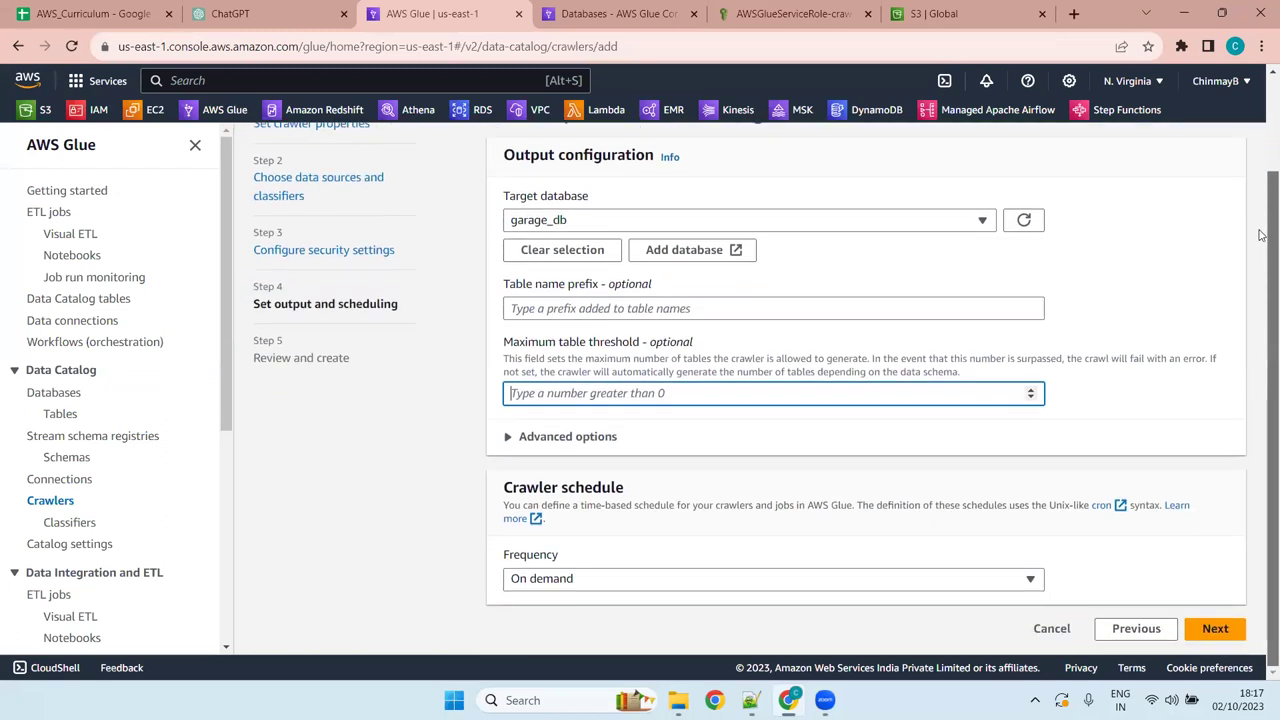
pyautogui.moveTo(720, 342); pyautogui.dragTo(656, 344)
pyautogui.click(724, 350)
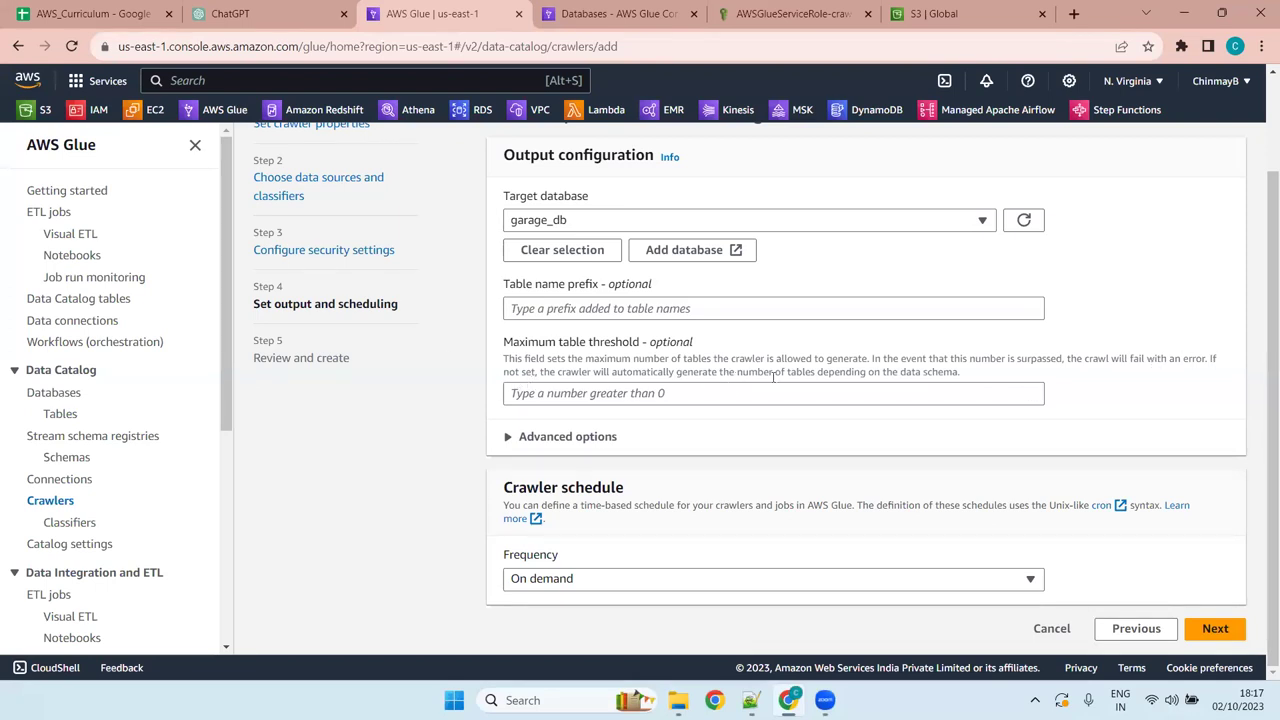
pyautogui.moveTo(958, 370); pyautogui.dragTo(501, 358)
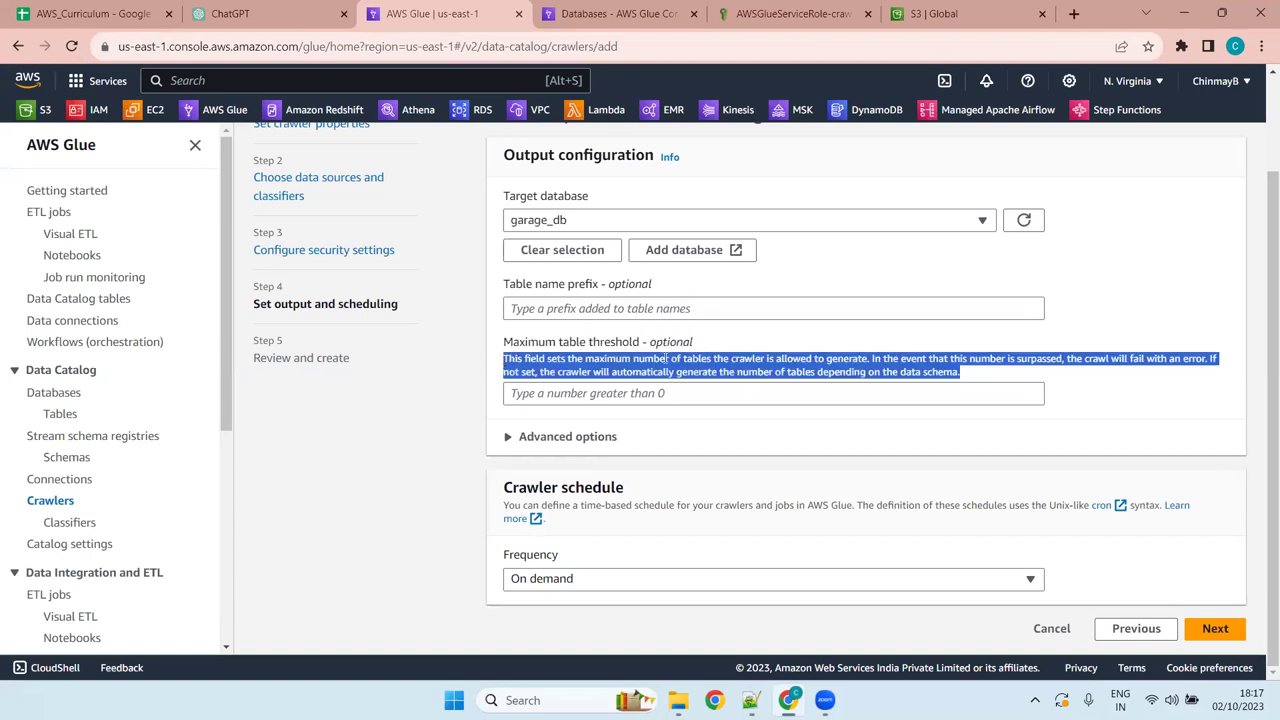
pyautogui.click(760, 345)
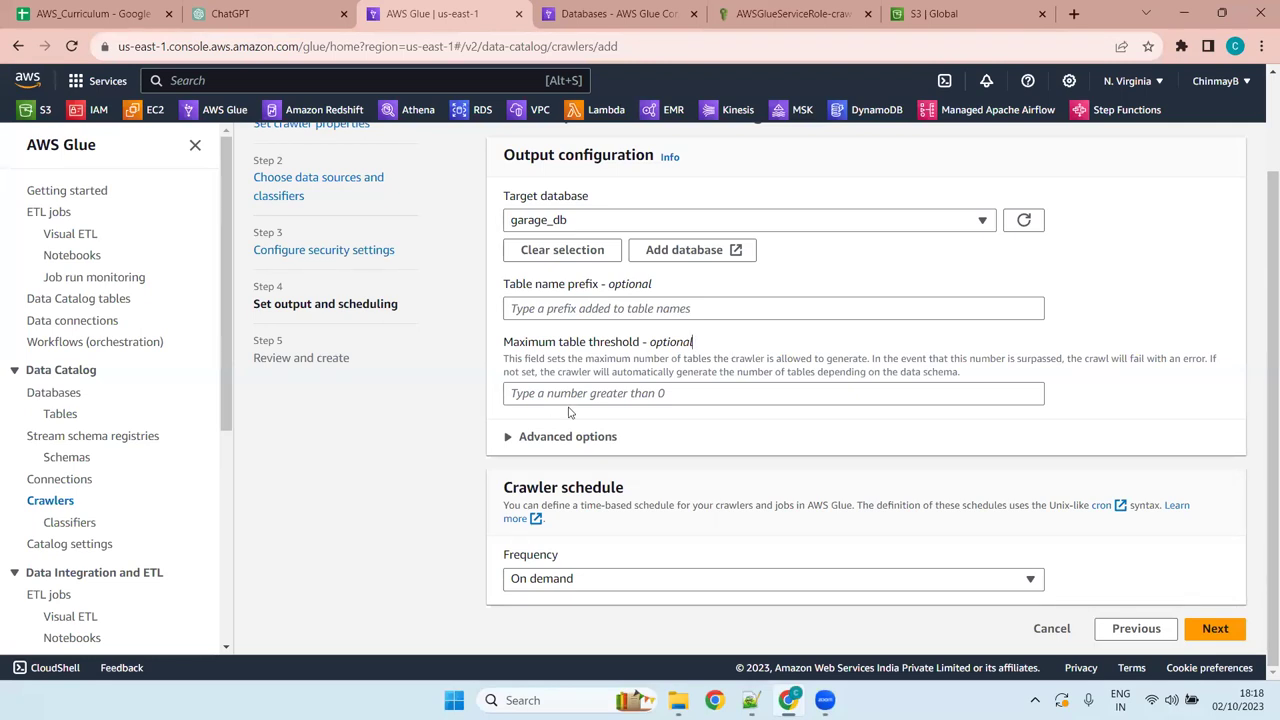
# Try a maximum table threshold of 10 and clear the field again
pyautogui.click(629, 393)
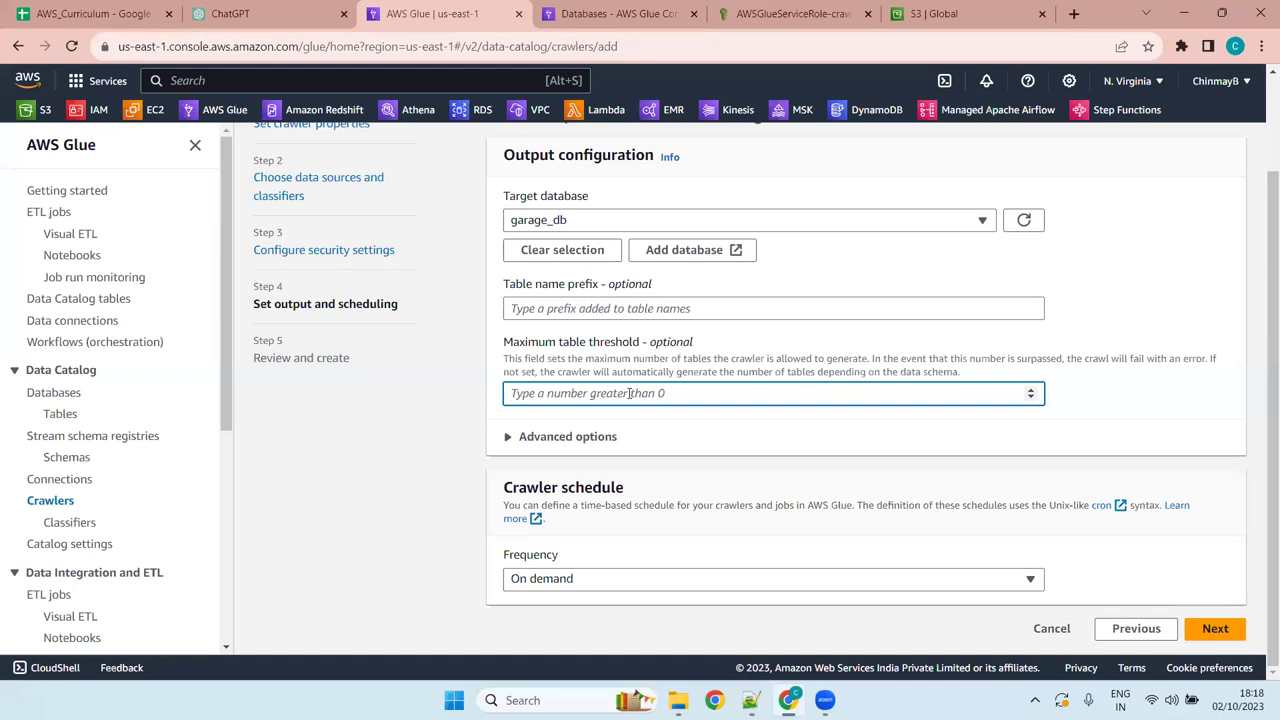
pyautogui.write('10')
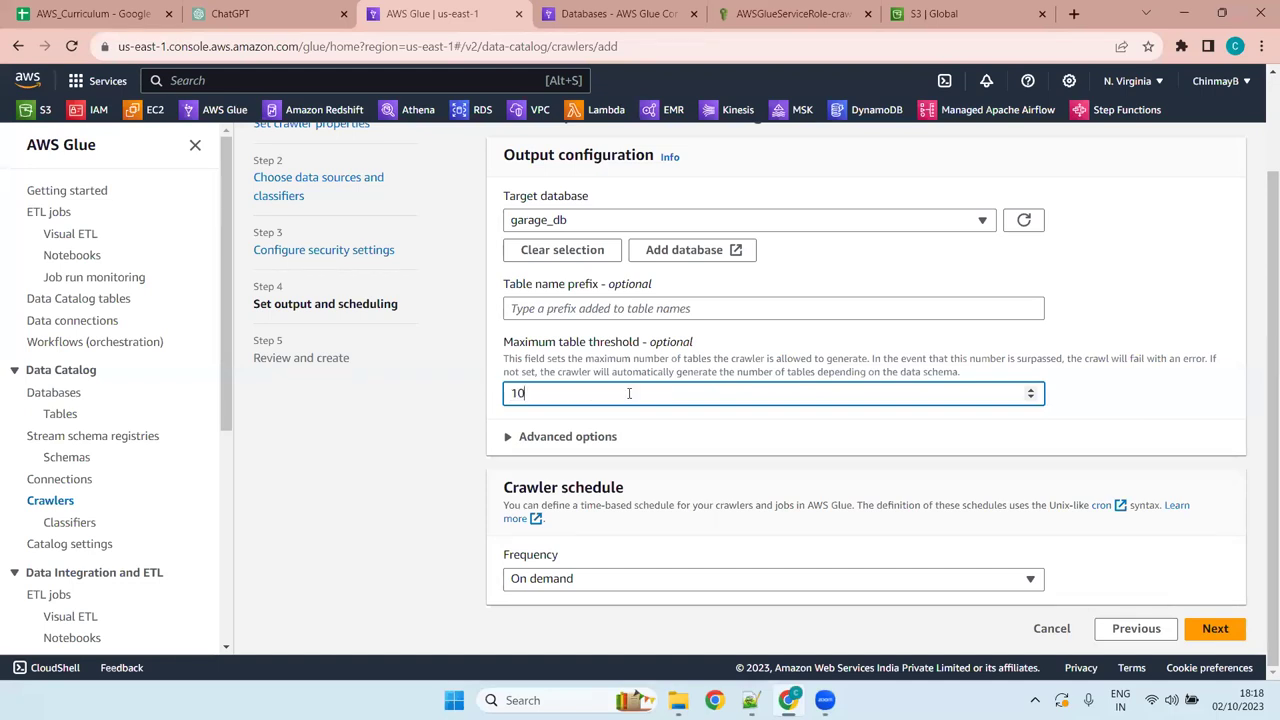
pyautogui.click(1060, 408)
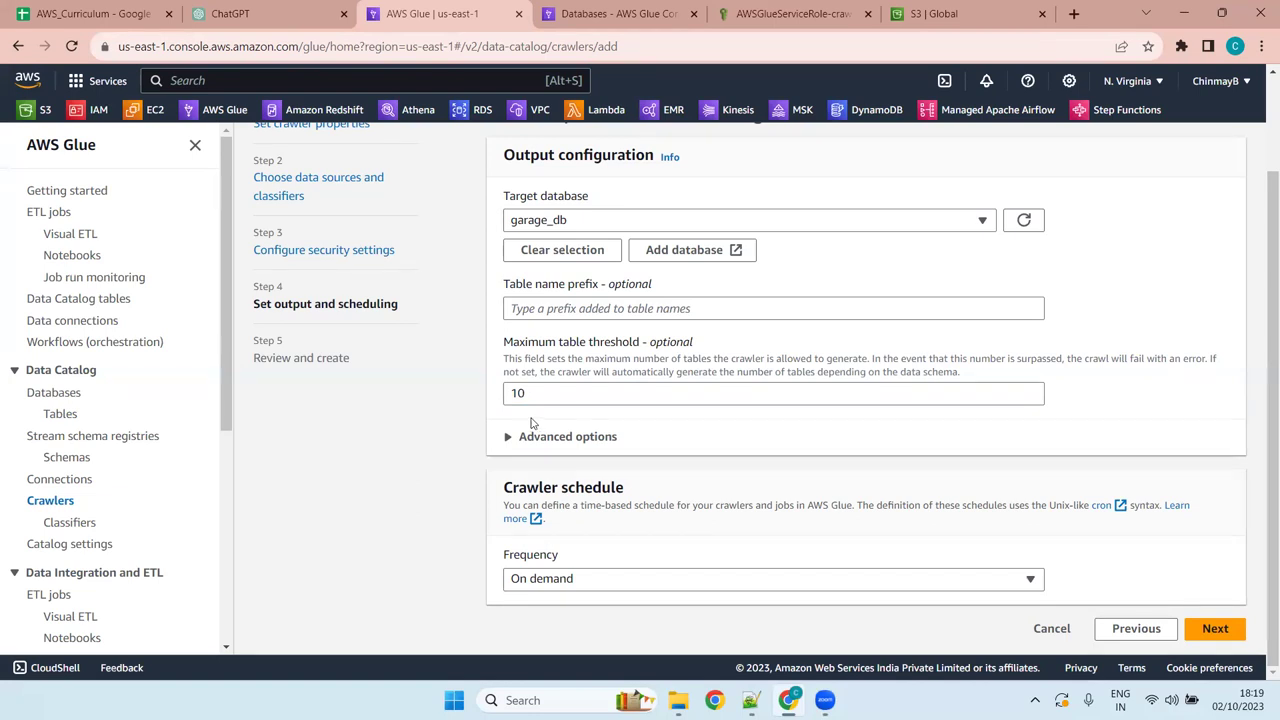
pyautogui.moveTo(585, 393); pyautogui.dragTo(490, 398)
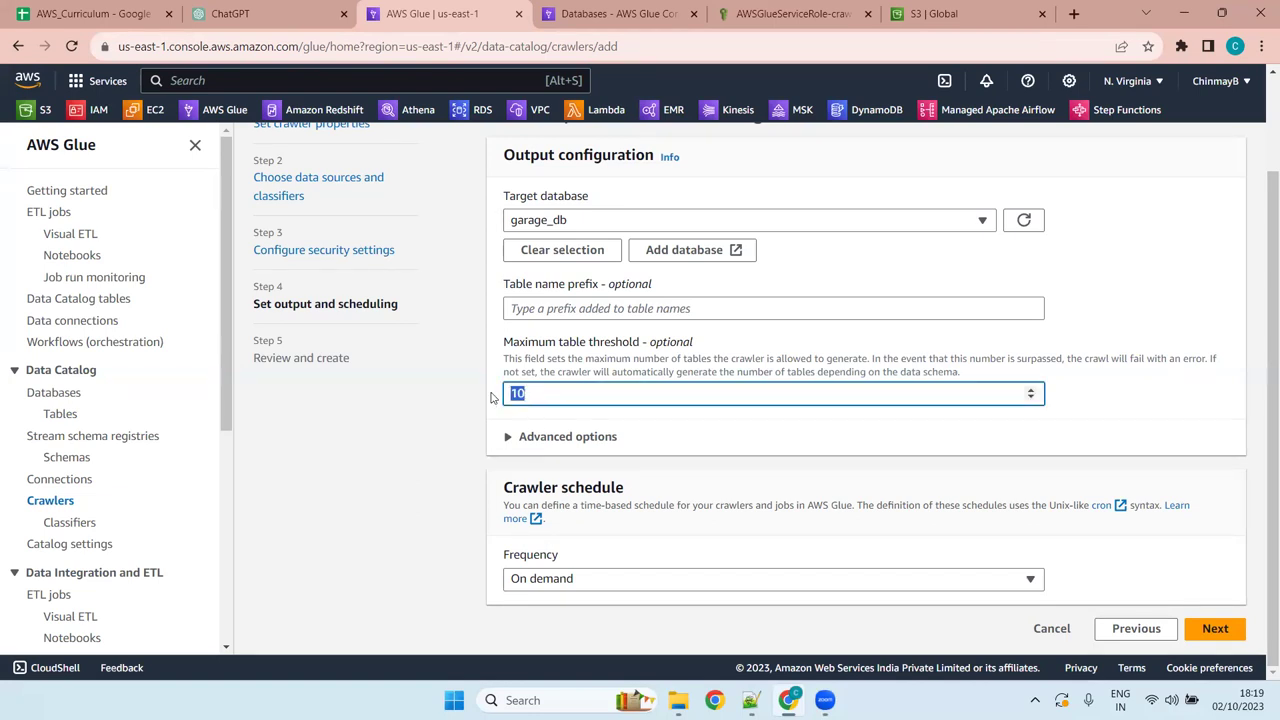
pyautogui.press('BackSpace')
pyautogui.click(1106, 391)
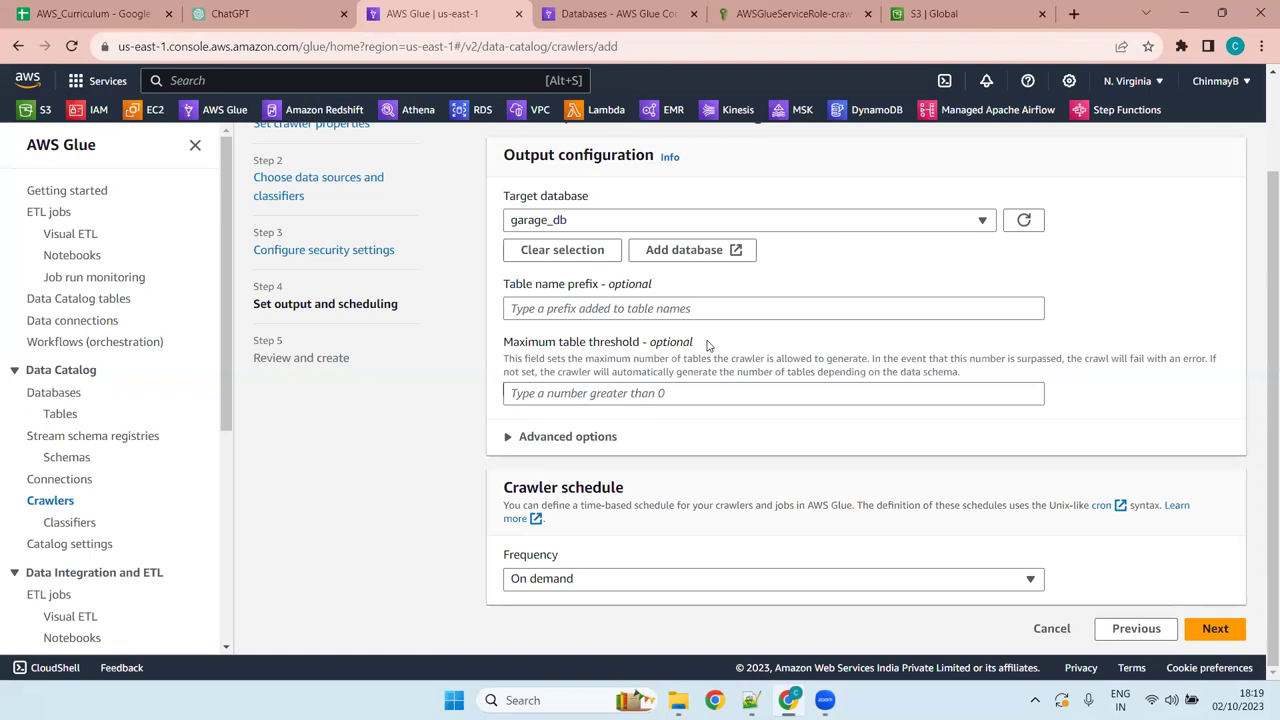
# Examine the crawler's advanced options for S3 schema grouping, schema changes and deleted objects, and collapse them again
pyautogui.moveTo(643, 346); pyautogui.dragTo(506, 345)
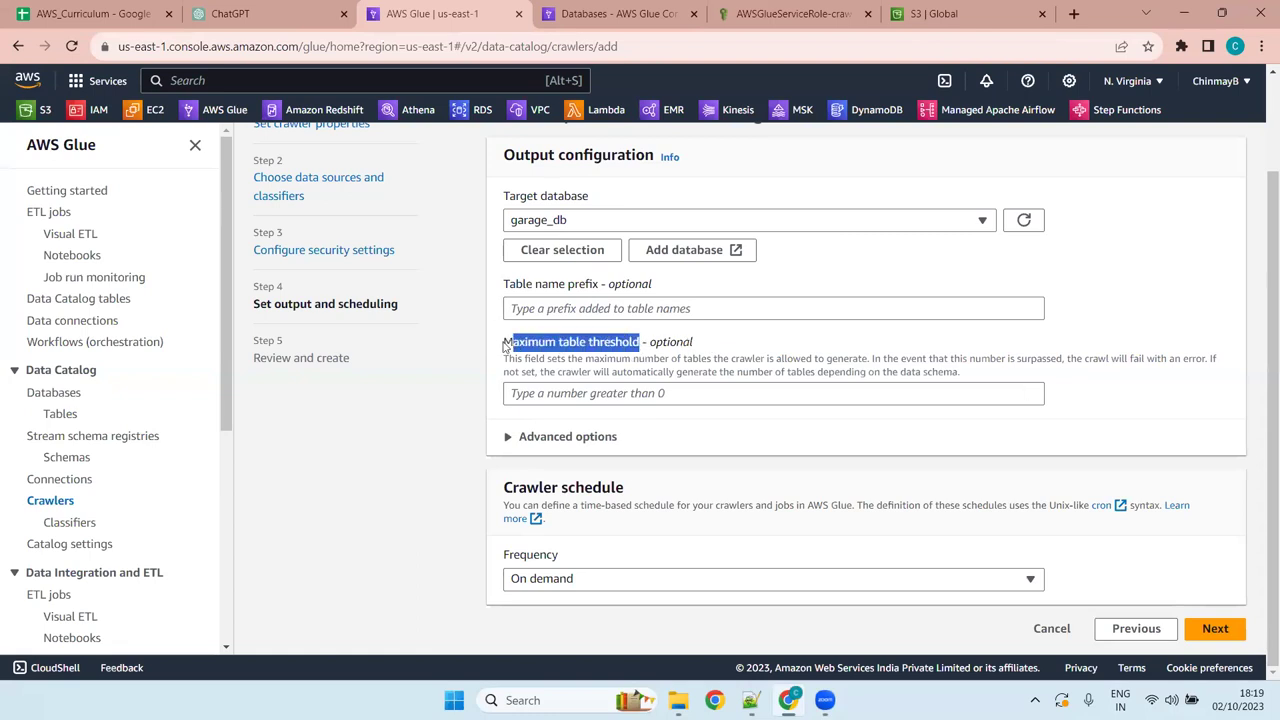
pyautogui.tripleClick(643, 345)
pyautogui.click(585, 440)
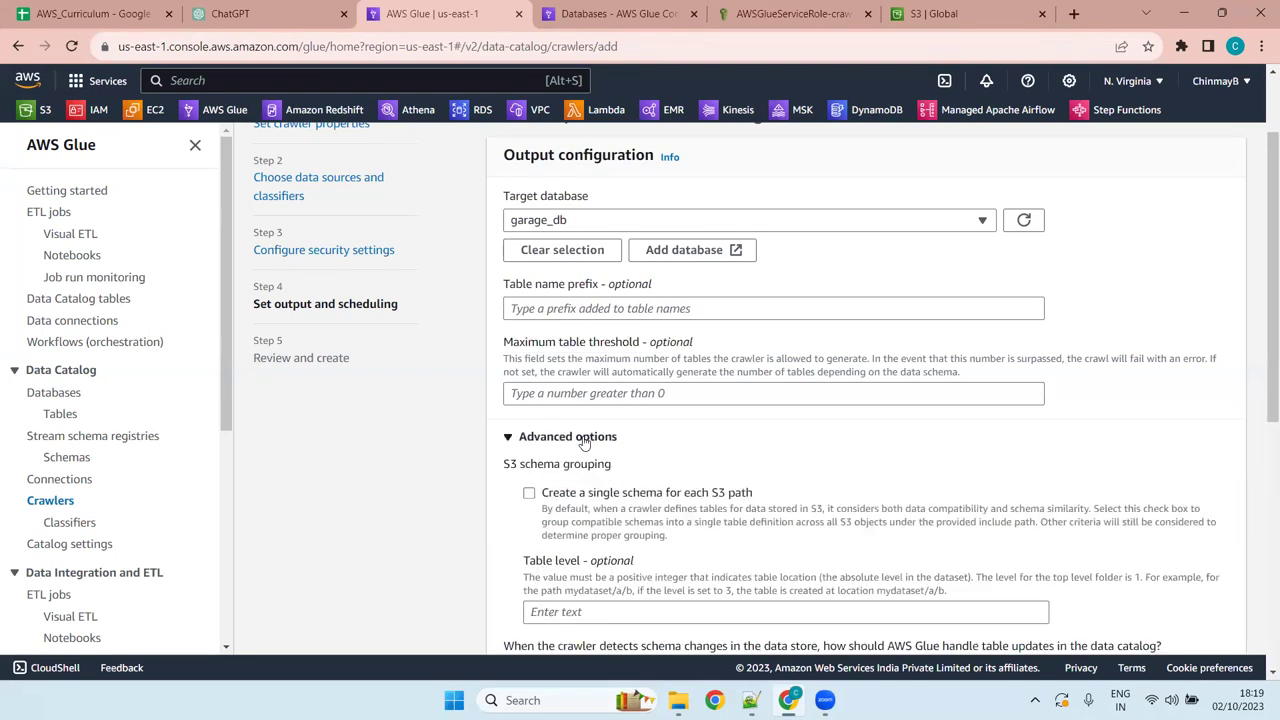
pyautogui.scroll(-4, 723, 449)
pyautogui.scroll(4, 837, 436)
pyautogui.moveTo(1262, 366); pyautogui.dragTo(1260, 471)
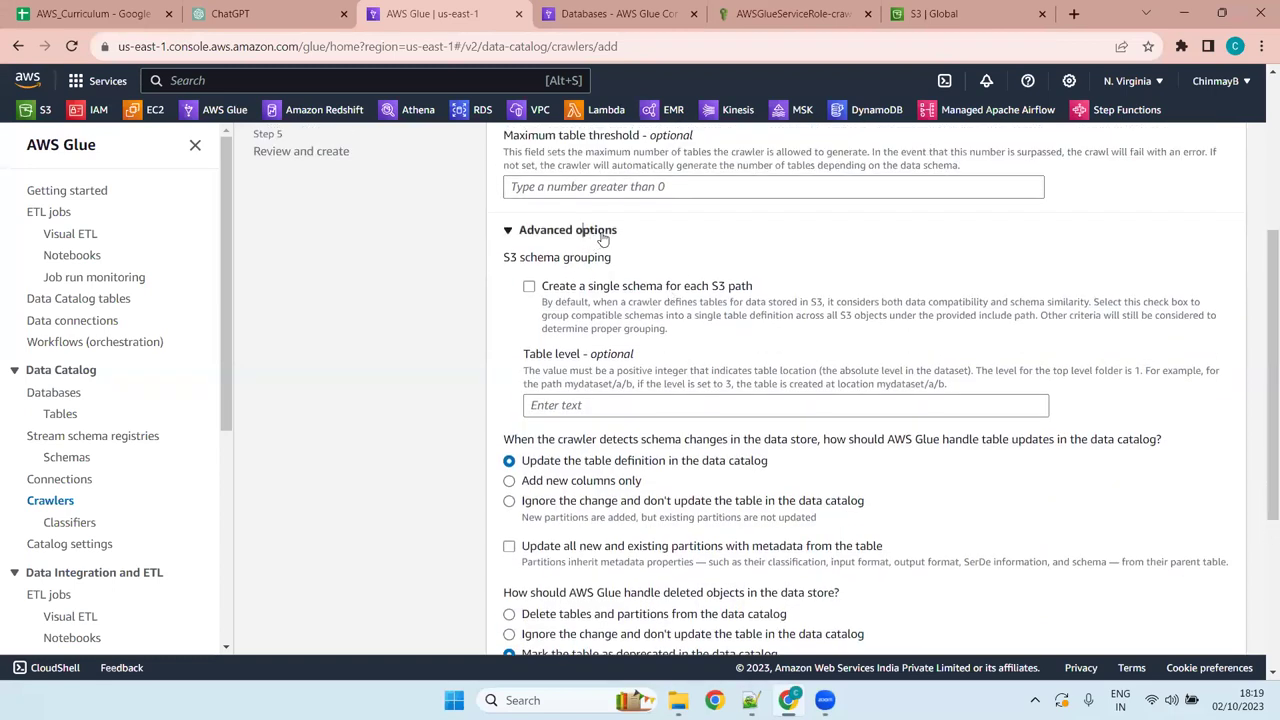
pyautogui.click(602, 234)
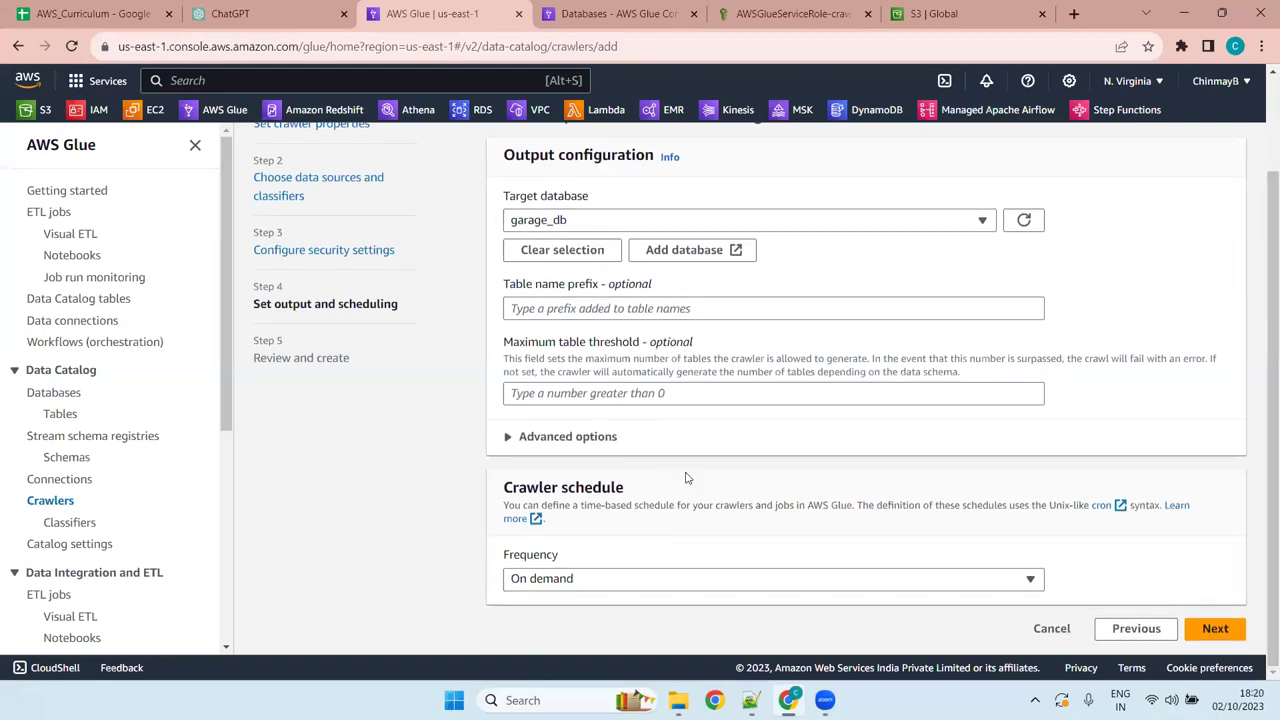
# Set the crawler schedule frequency to Custom and review the minute-of-the-hour field with its allowed range
pyautogui.moveTo(640, 488); pyautogui.dragTo(506, 488)
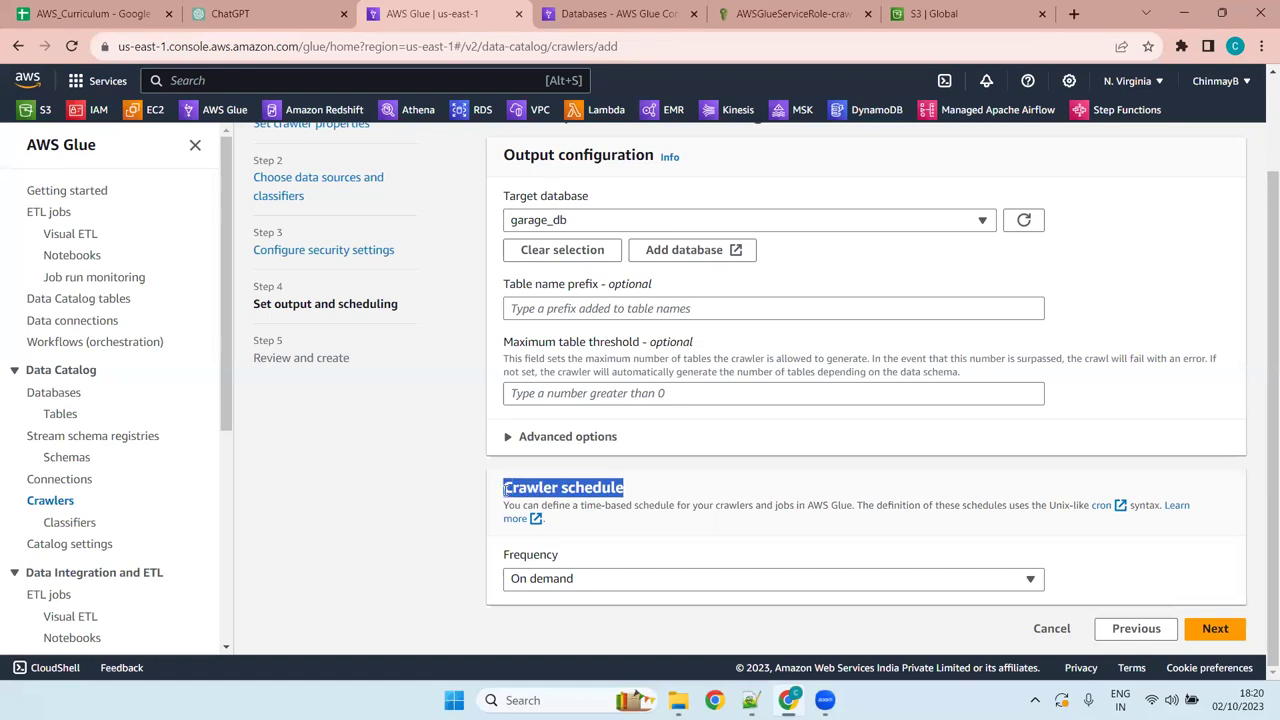
pyautogui.click(723, 580)
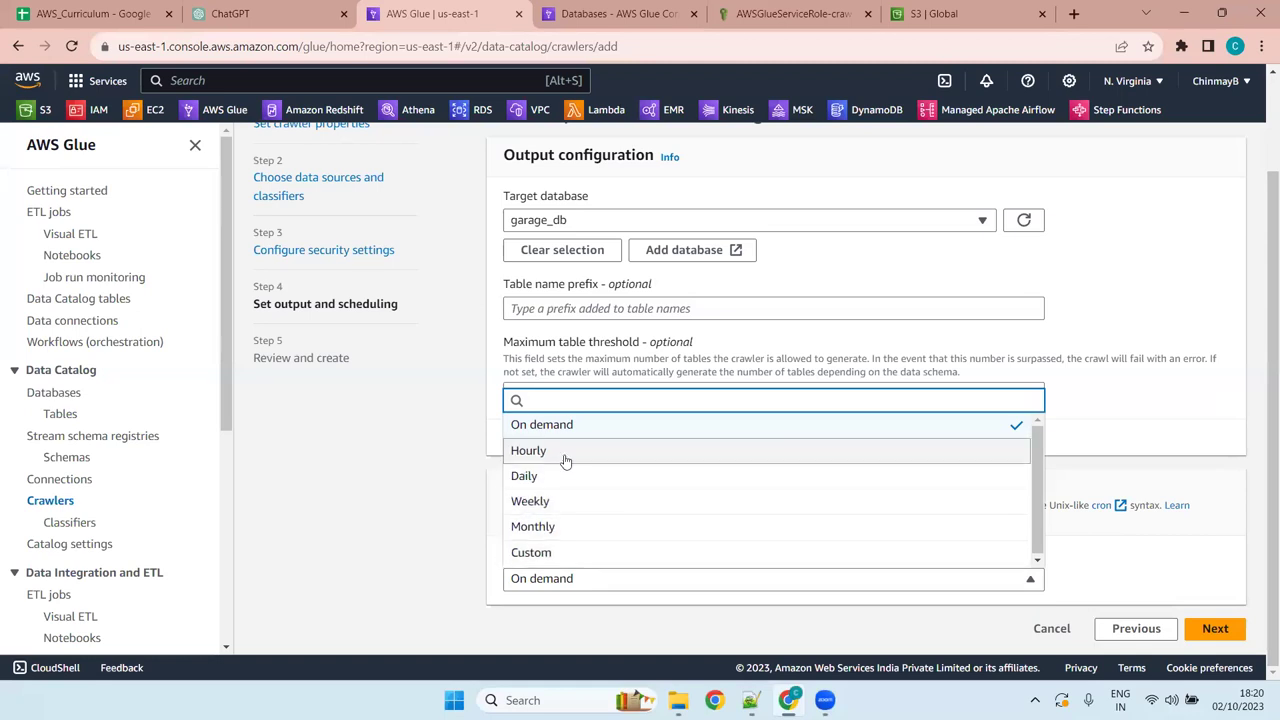
pyautogui.click(622, 556)
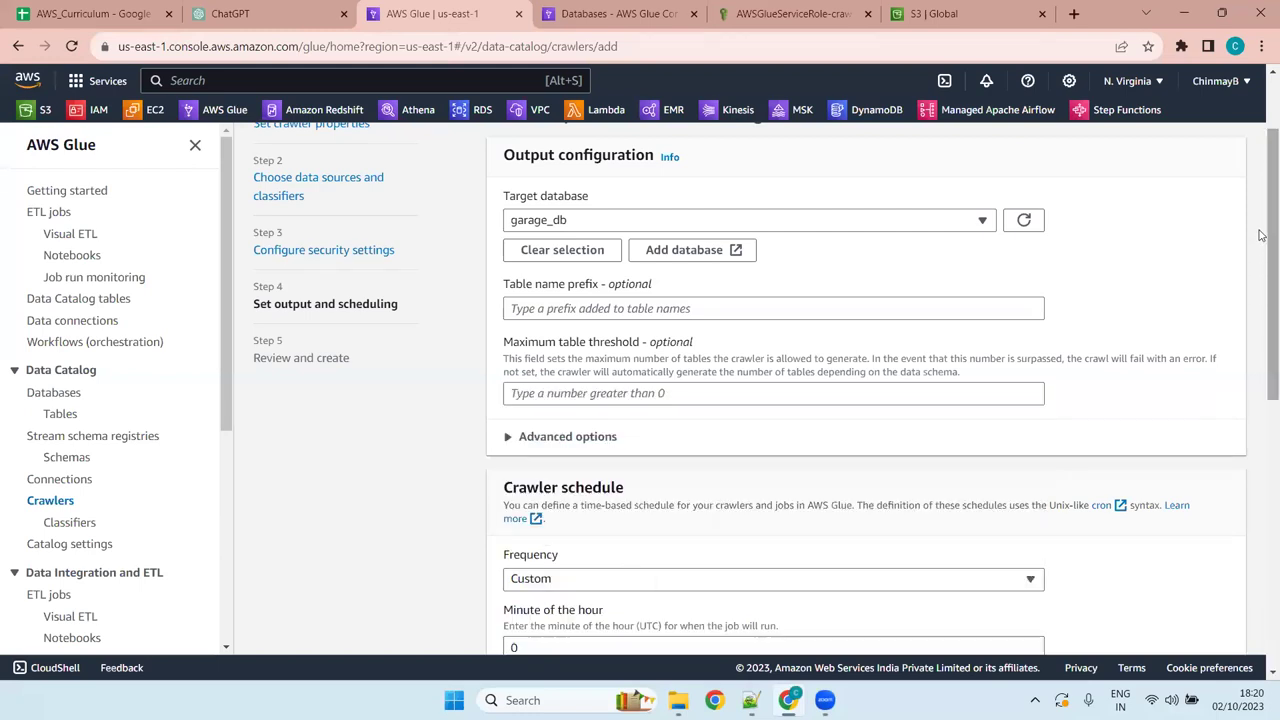
pyautogui.scroll(-3, 1262, 320)
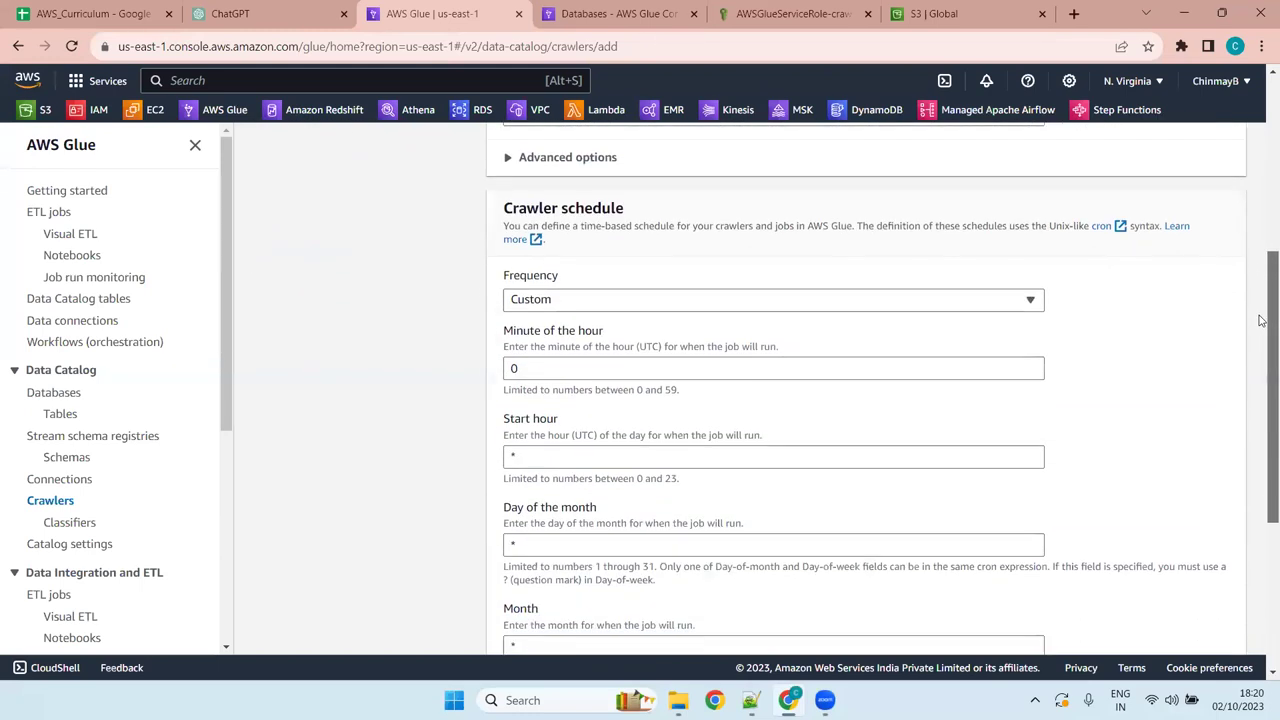
pyautogui.scroll(-1, 1262, 325)
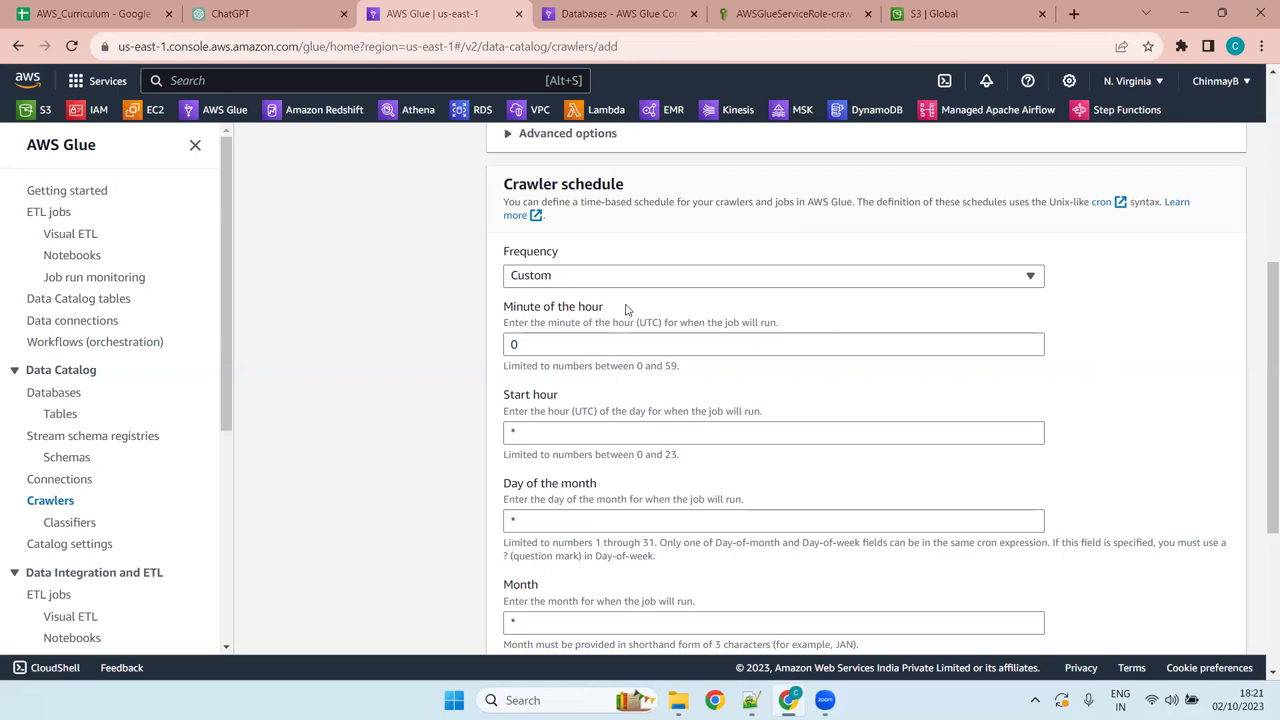
pyautogui.click(566, 346)
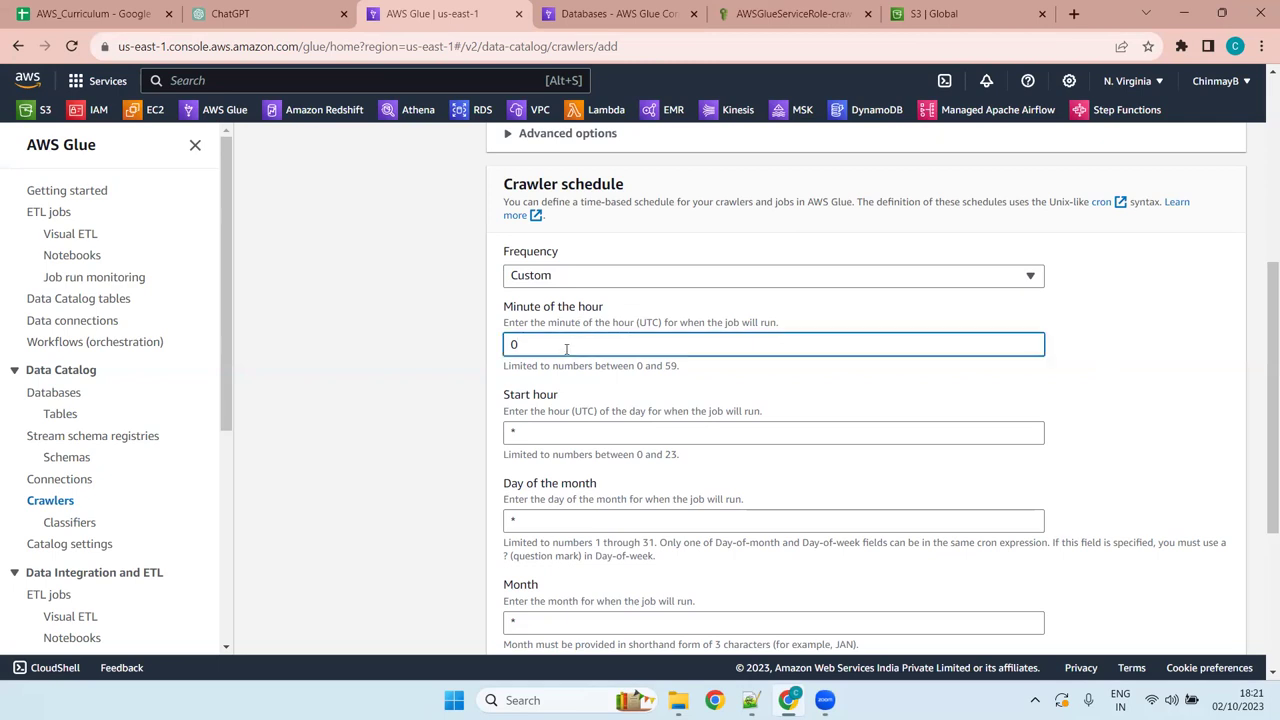
pyautogui.click(330, 298)
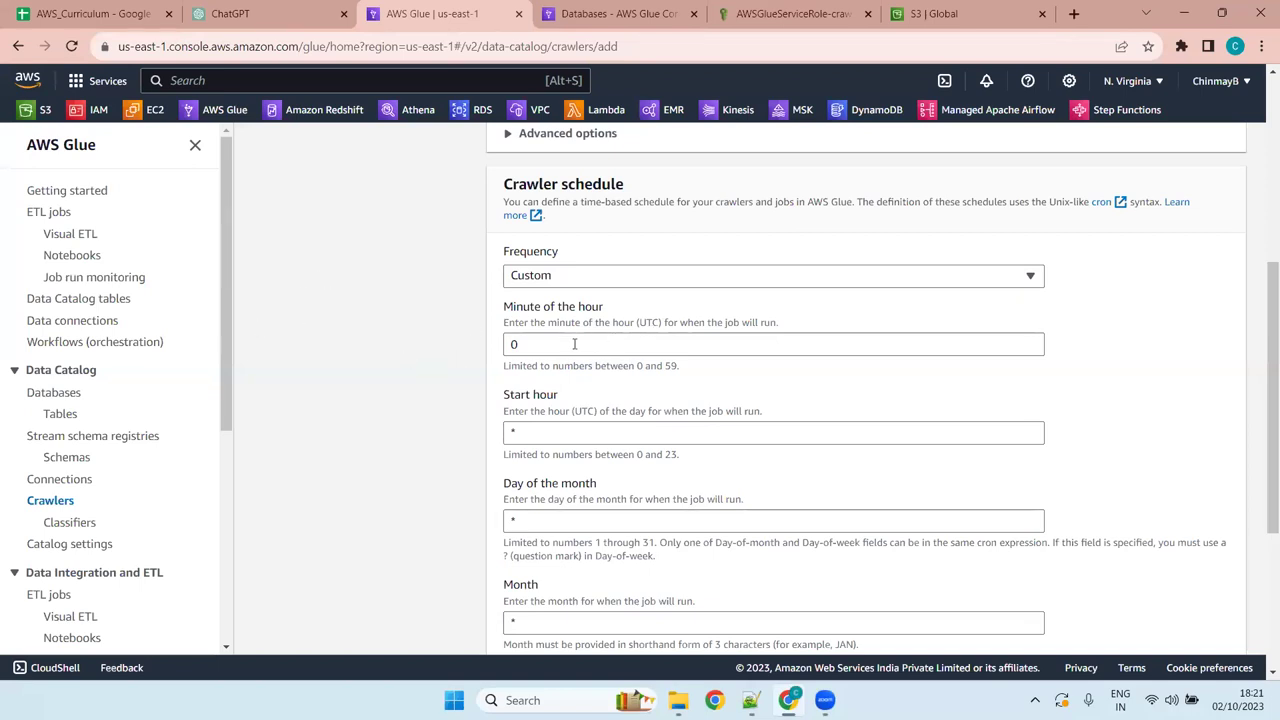
pyautogui.moveTo(686, 368); pyautogui.dragTo(491, 370)
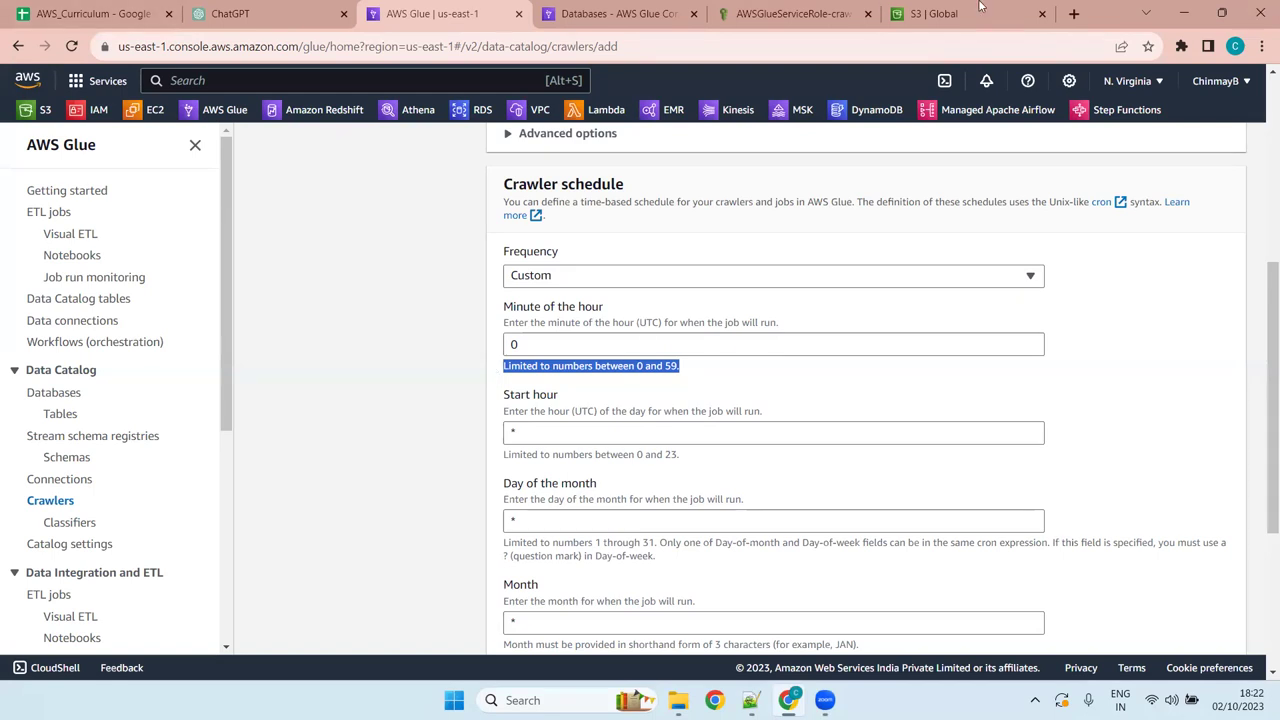
# Search Google for "cron expression generator" in a new browser tab
pyautogui.click(1075, 14)
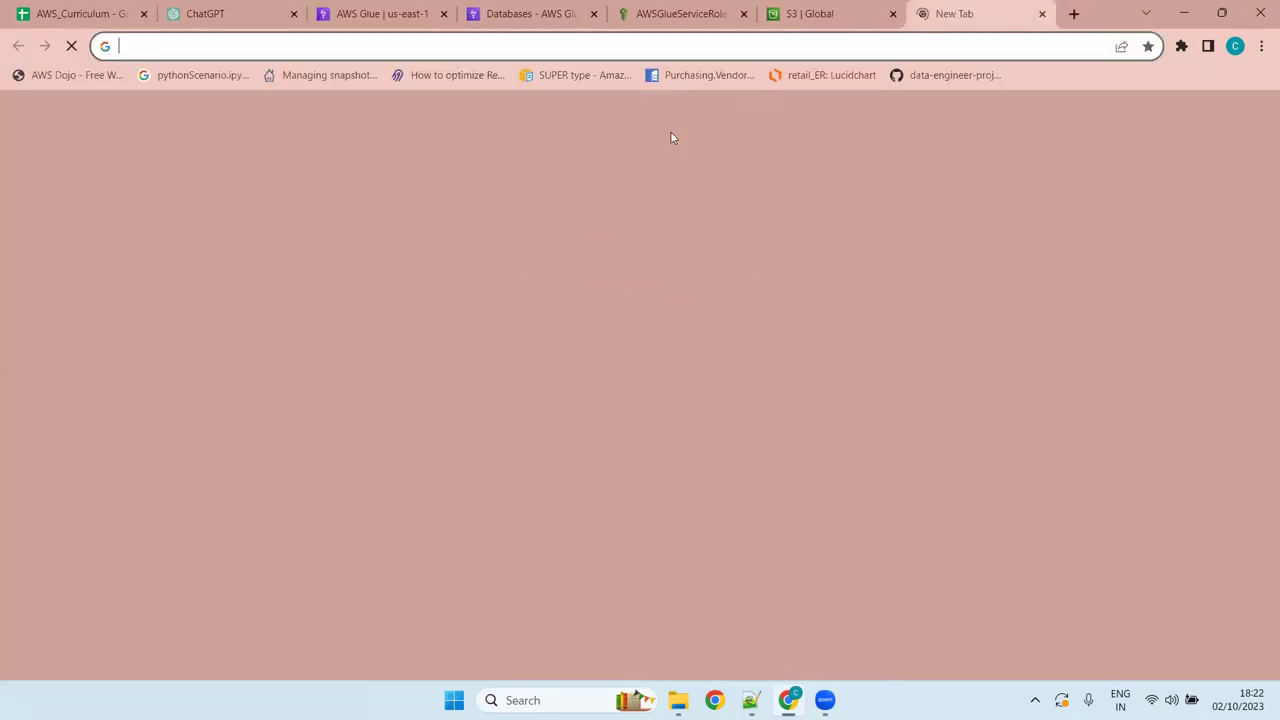
pyautogui.write('cron ex')
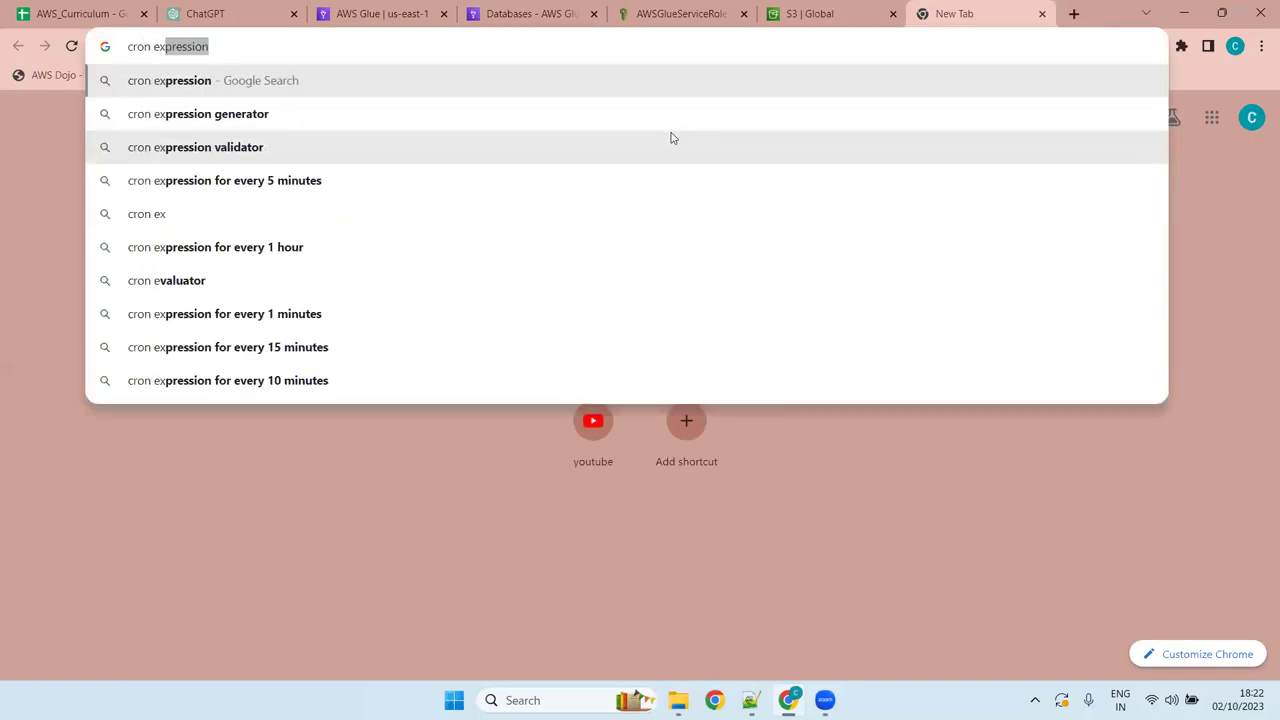
pyautogui.write('pression')
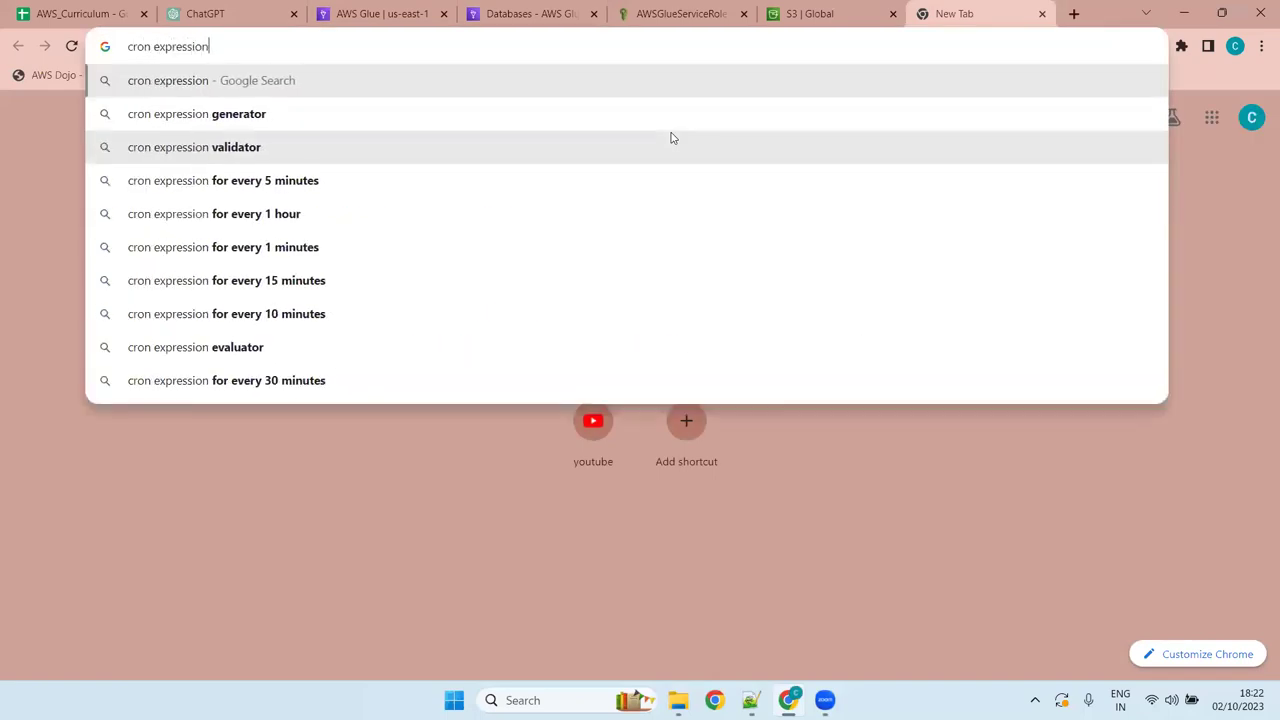
pyautogui.click(320, 119)
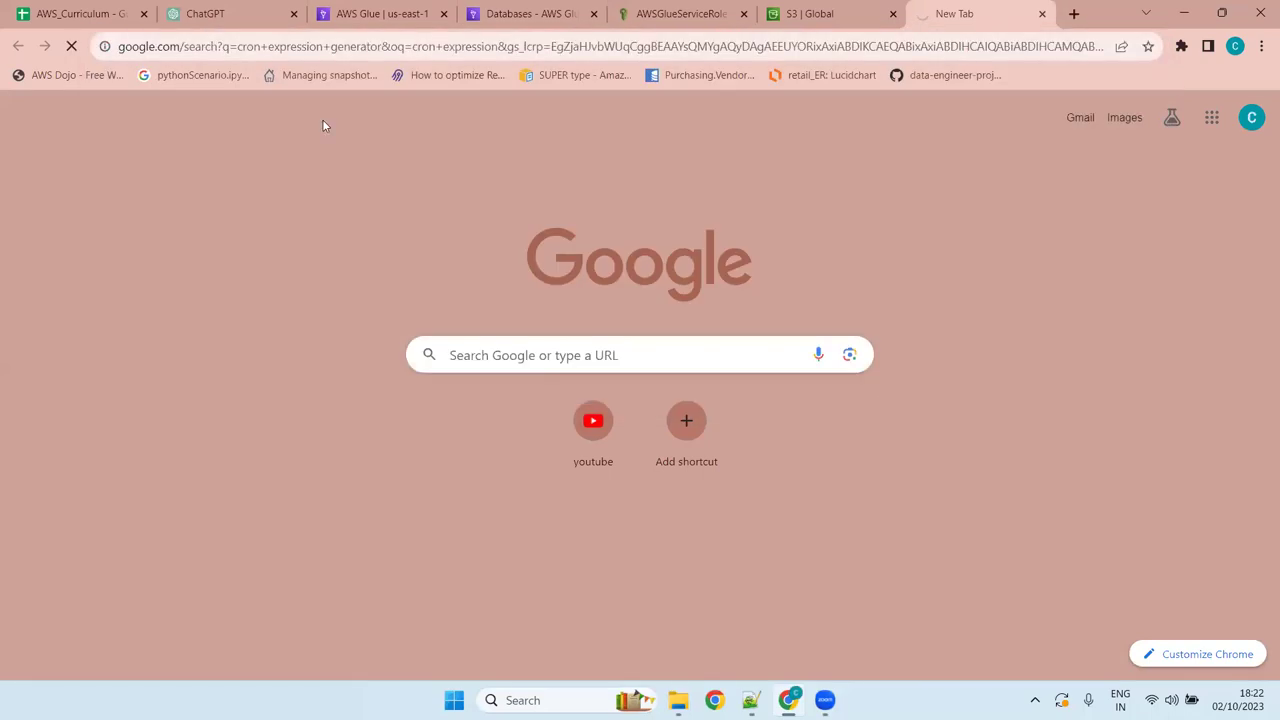
# Open the FreeFormatter Quartz cron expression generator from the search results and describe the default expression * * * * * ? *
pyautogui.click(315, 262)
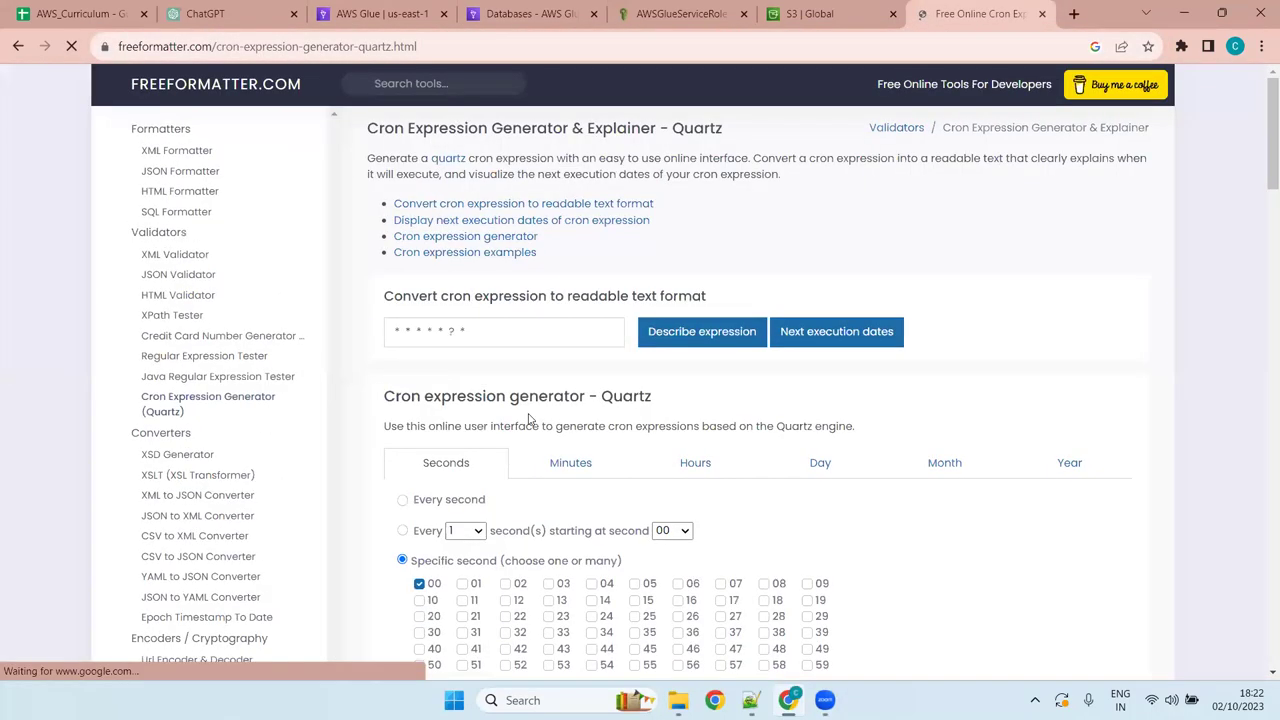
pyautogui.tripleClick(494, 329)
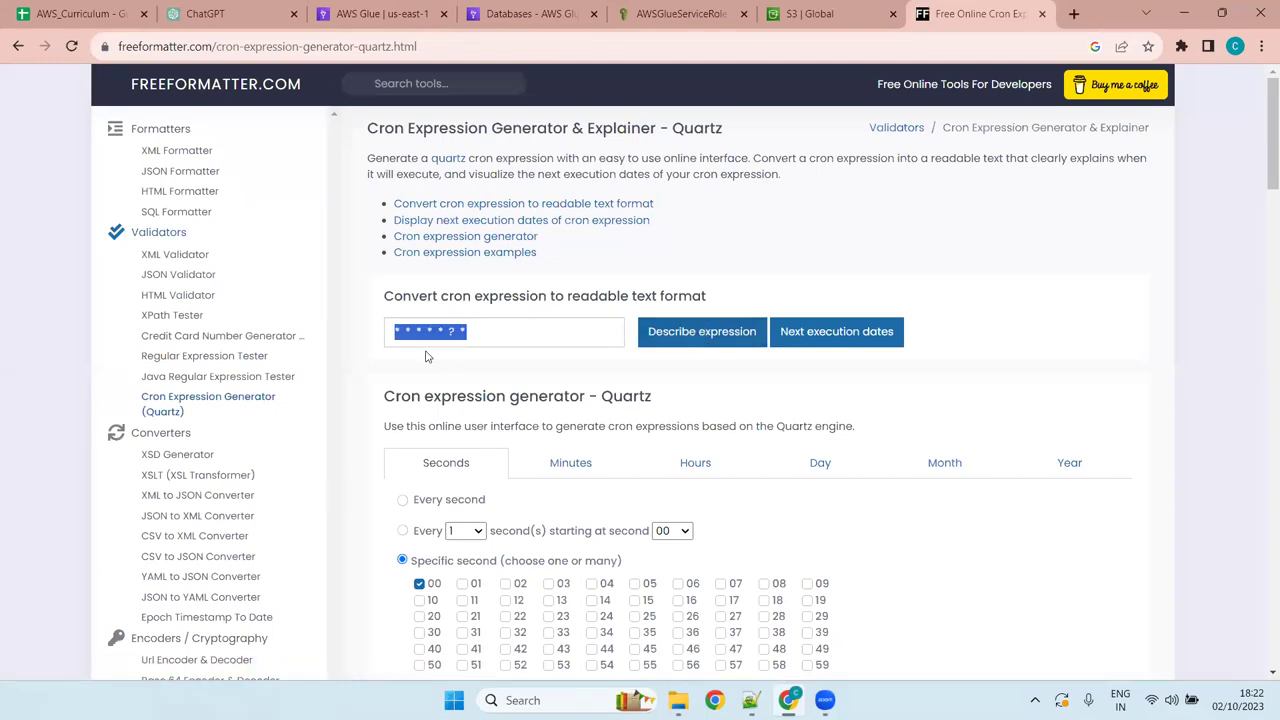
pyautogui.click(725, 338)
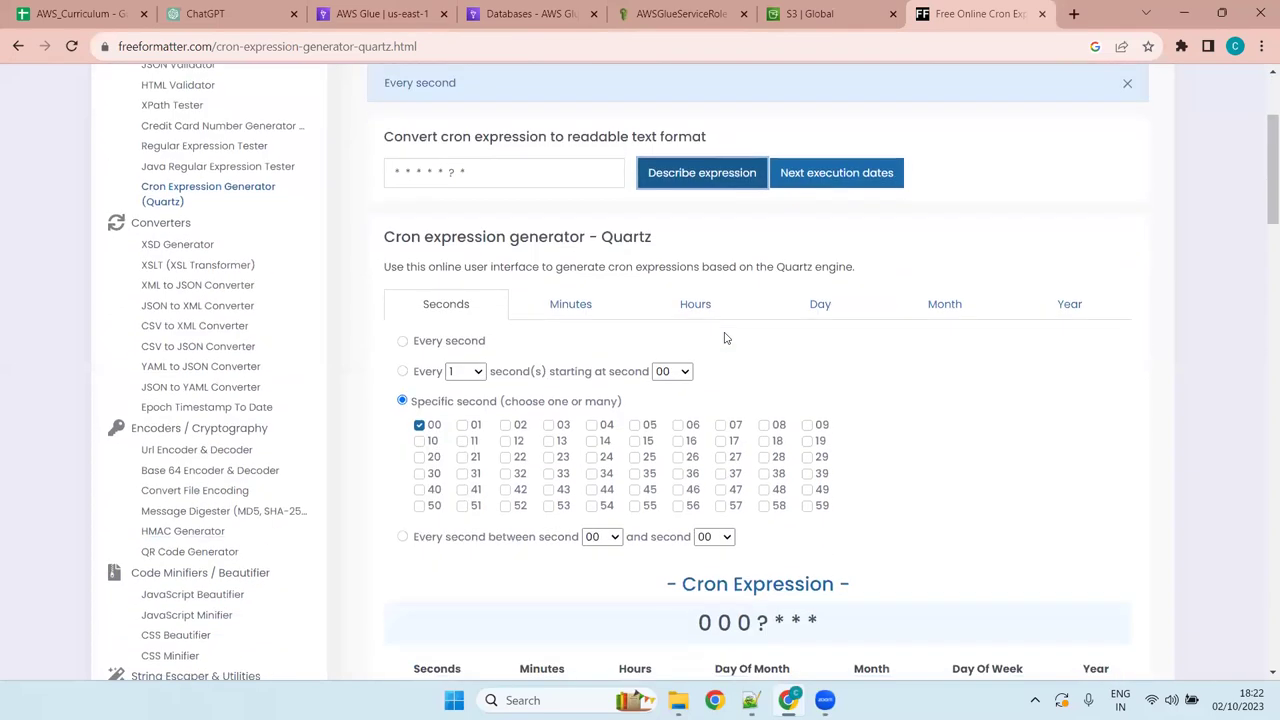
pyautogui.scroll(2, 629, 323)
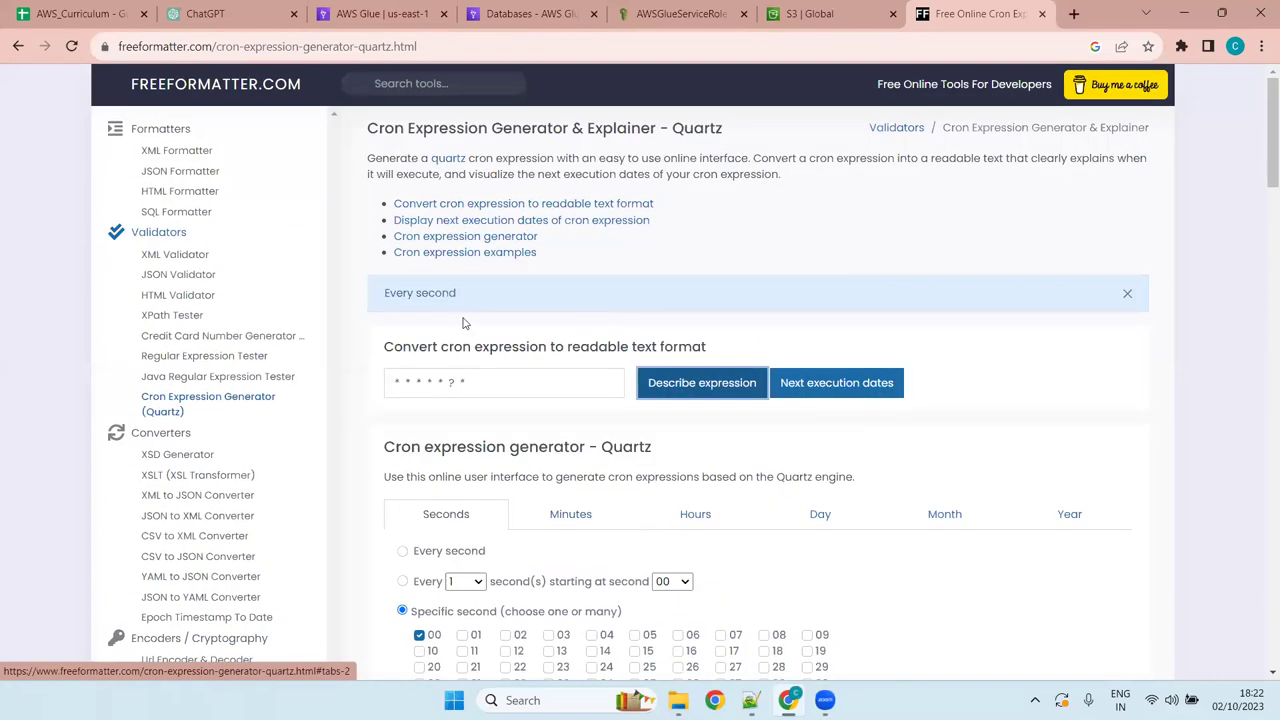
pyautogui.moveTo(467, 297); pyautogui.dragTo(382, 296)
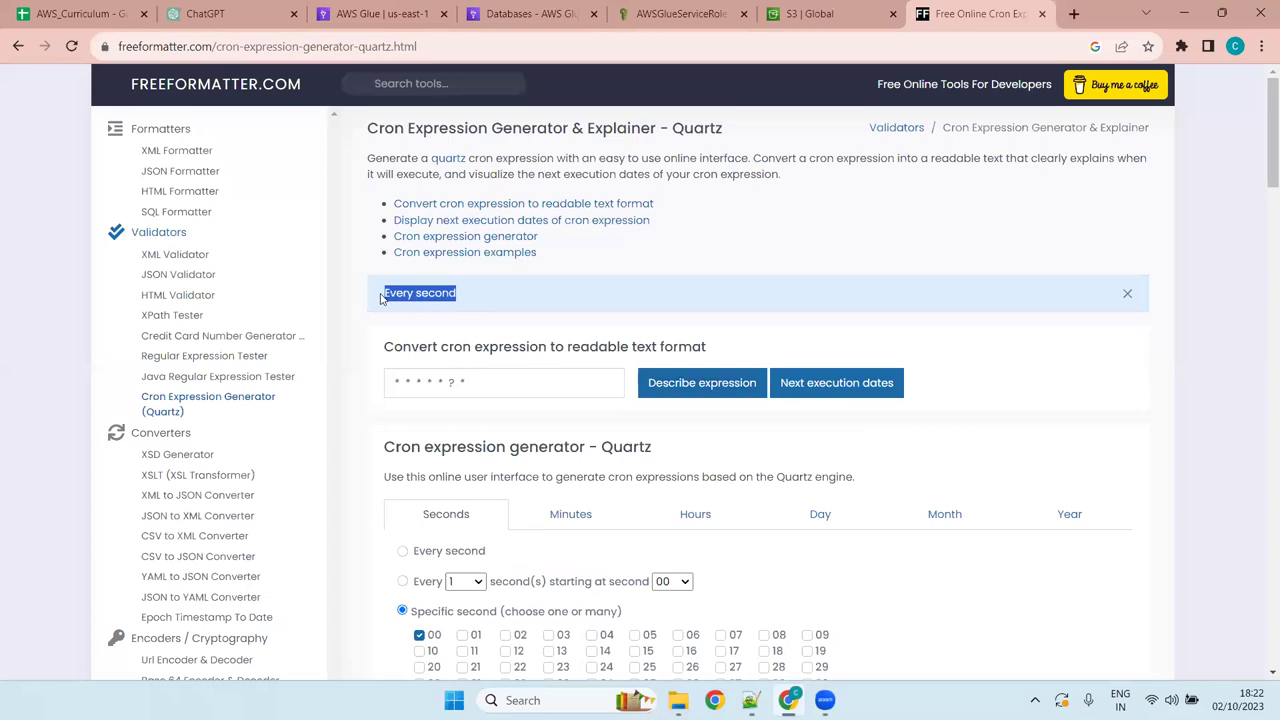
pyautogui.click(485, 345)
# Change the seconds value of the cron expression to 10 and describe the expression 10 * * * * ? *
pyautogui.click(398, 383)
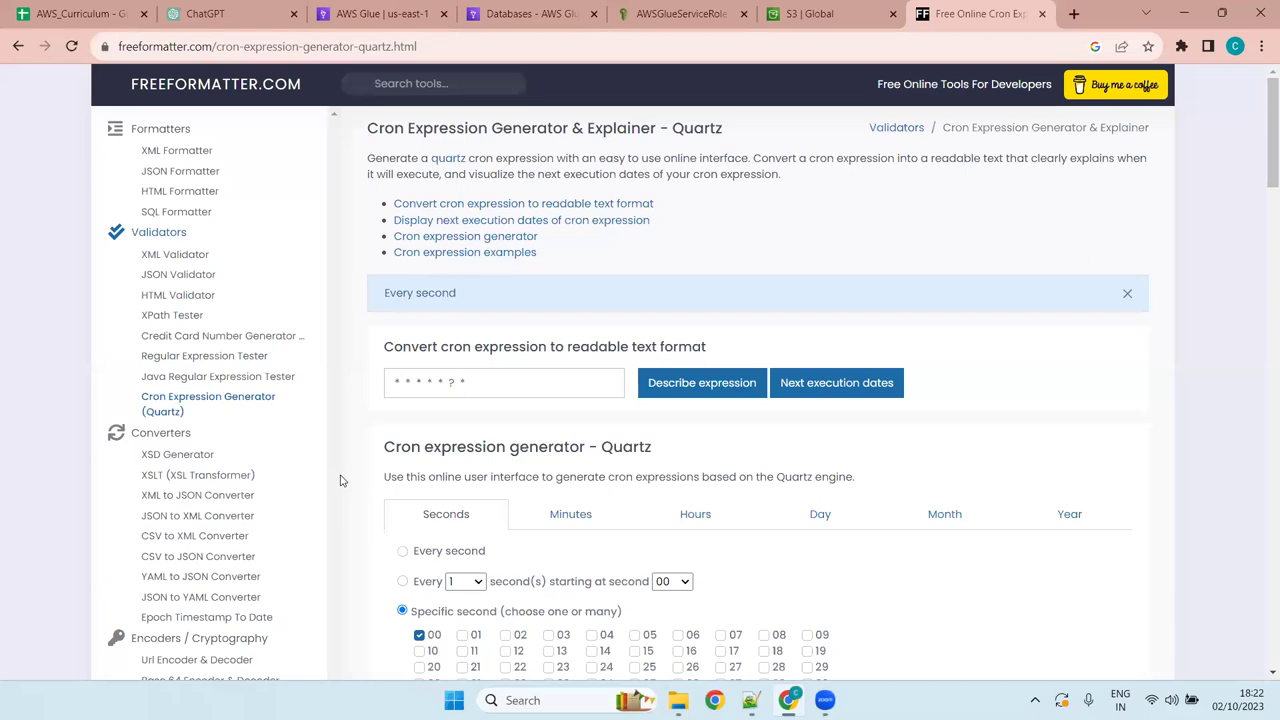
pyautogui.press('BackSpace')
pyautogui.write('10 * * * ? *')
pyautogui.click(712, 388)
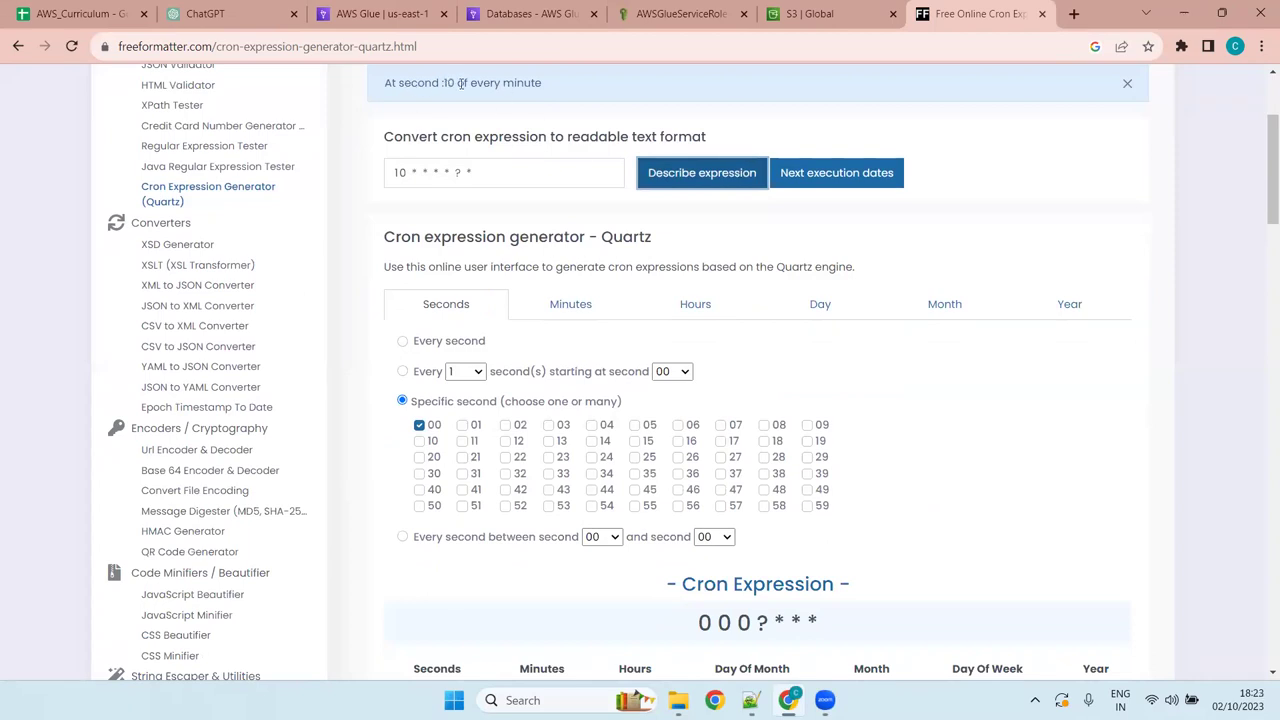
pyautogui.moveTo(406, 172); pyautogui.dragTo(412, 172)
pyautogui.click(408, 172)
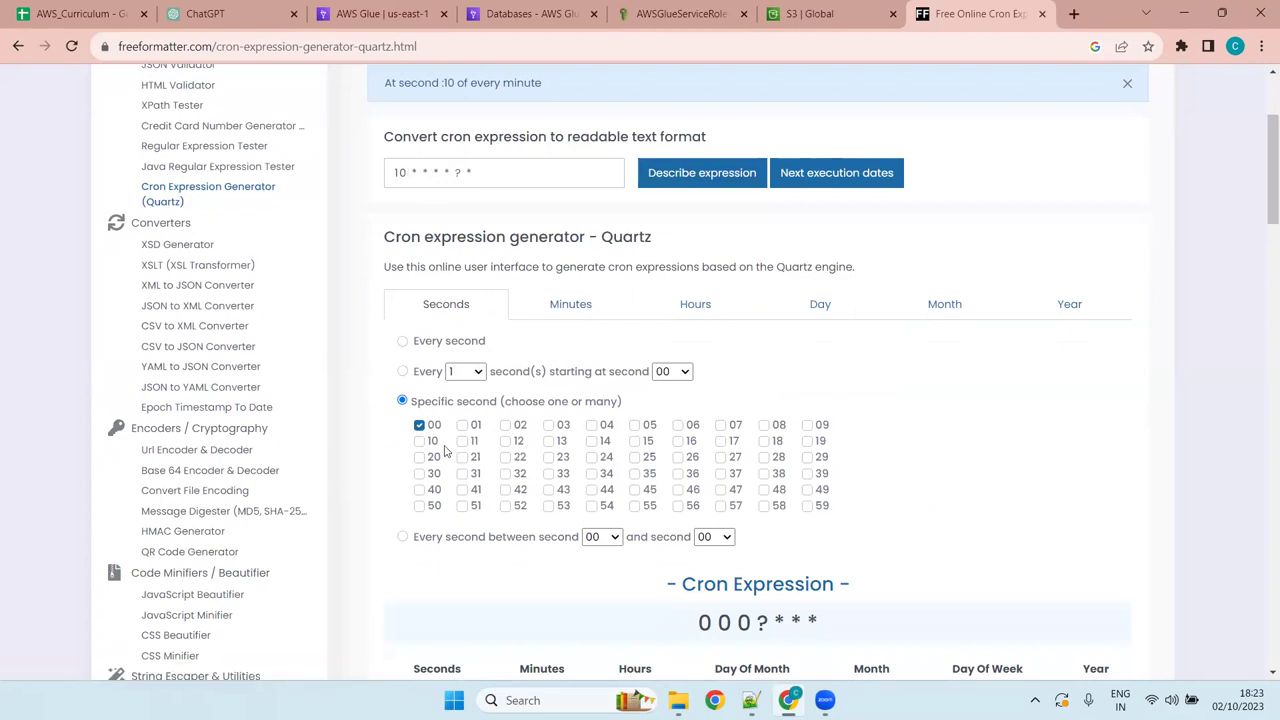
# Examine the cron expression examples for every second and every minute
pyautogui.scroll(-8, 666, 455)
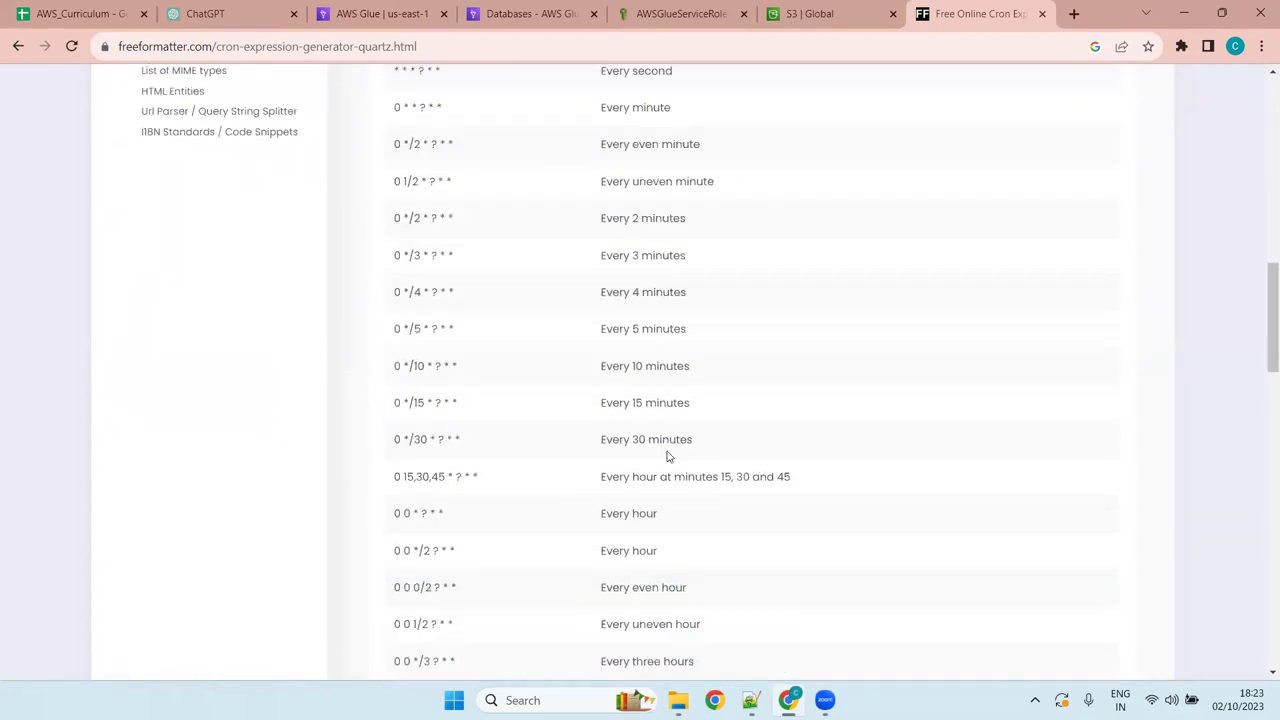
pyautogui.scroll(4, 680, 451)
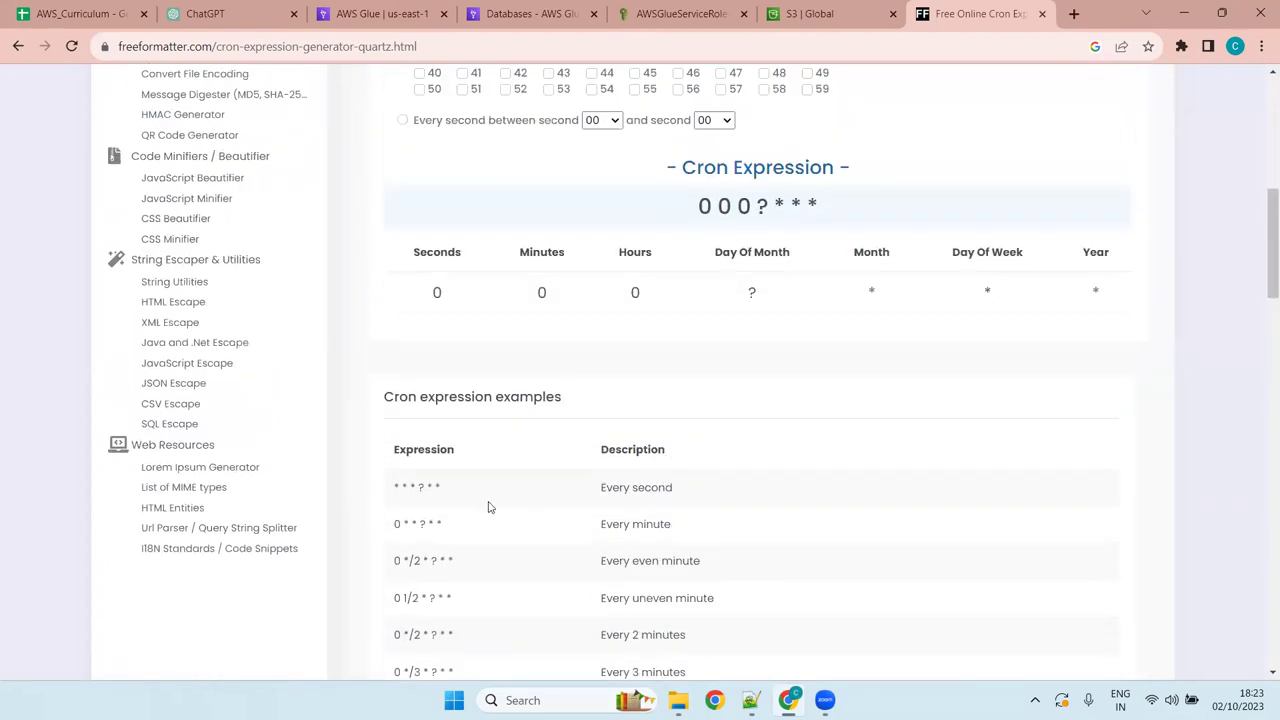
pyautogui.scroll(-4, 536, 470)
pyautogui.scroll(4, 565, 318)
pyautogui.moveTo(1261, 202); pyautogui.dragTo(1263, 242)
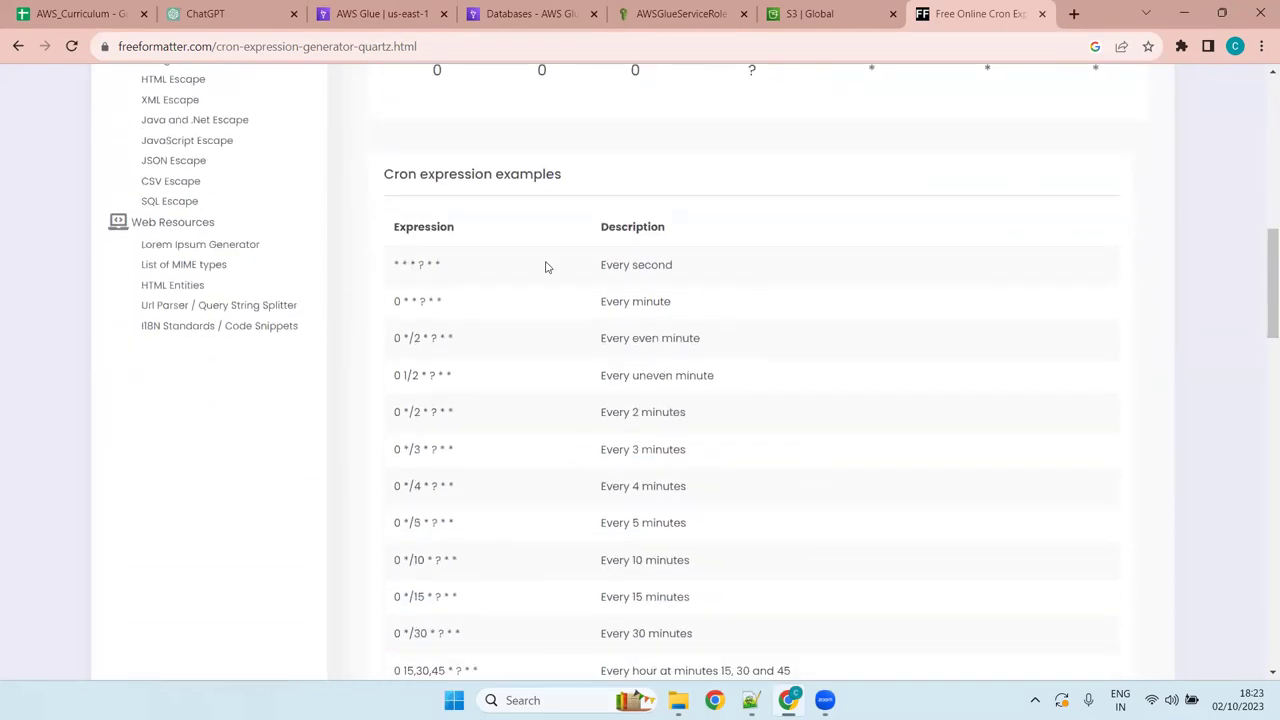
pyautogui.moveTo(443, 266); pyautogui.dragTo(393, 267)
pyautogui.click(433, 265)
pyautogui.moveTo(415, 265); pyautogui.dragTo(432, 264)
pyautogui.click(423, 264)
pyautogui.moveTo(403, 301); pyautogui.dragTo(392, 301)
pyautogui.click(397, 303)
pyautogui.doubleClick(397, 302)
# Examine the cron expression examples for even and uneven minutes, and look over the longer minute and hour intervals
pyautogui.doubleClick(397, 338)
pyautogui.moveTo(404, 338); pyautogui.dragTo(421, 338)
pyautogui.moveTo(403, 375); pyautogui.dragTo(419, 375)
pyautogui.tripleClick(601, 375)
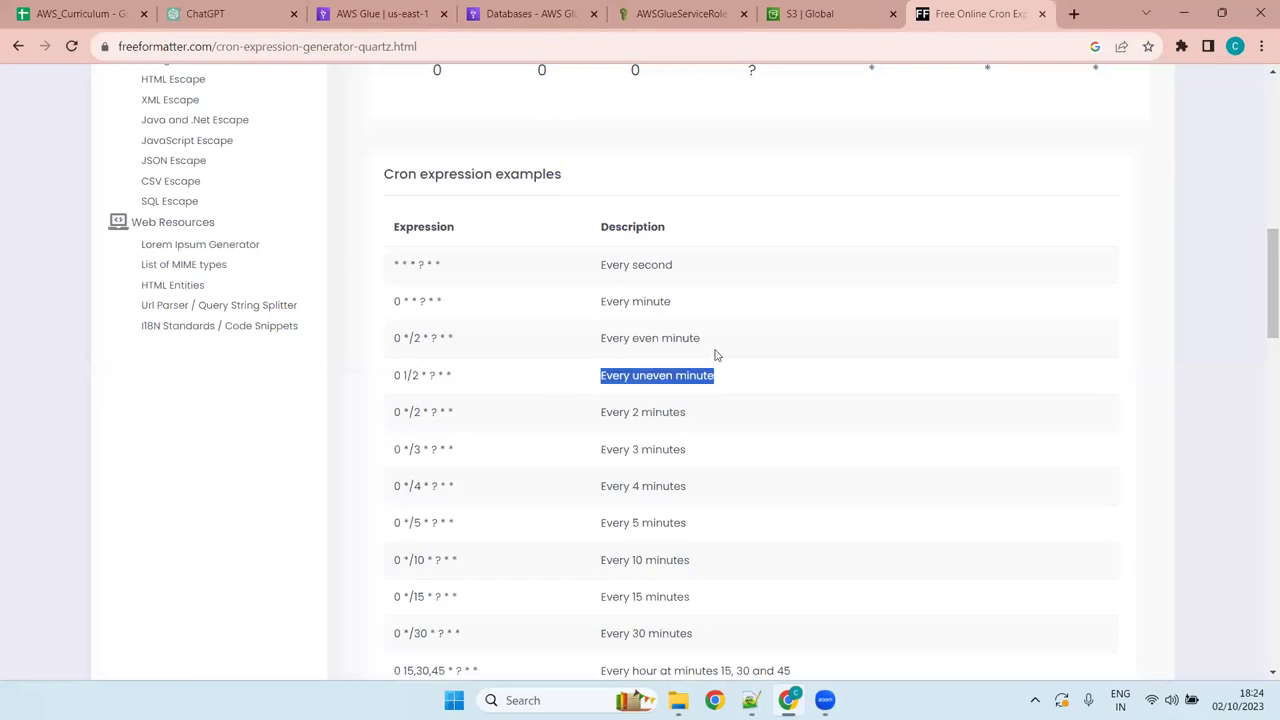
pyautogui.click(619, 377)
pyautogui.scroll(-4, 536, 366)
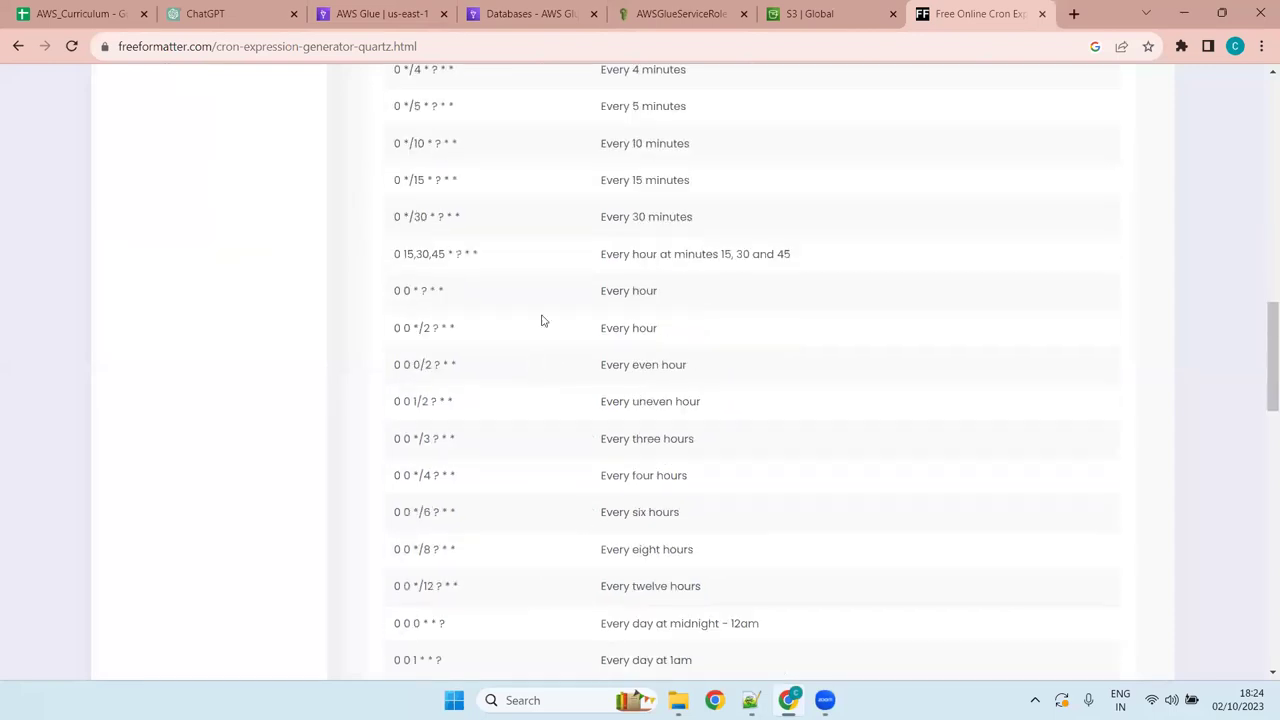
pyautogui.scroll(4, 556, 333)
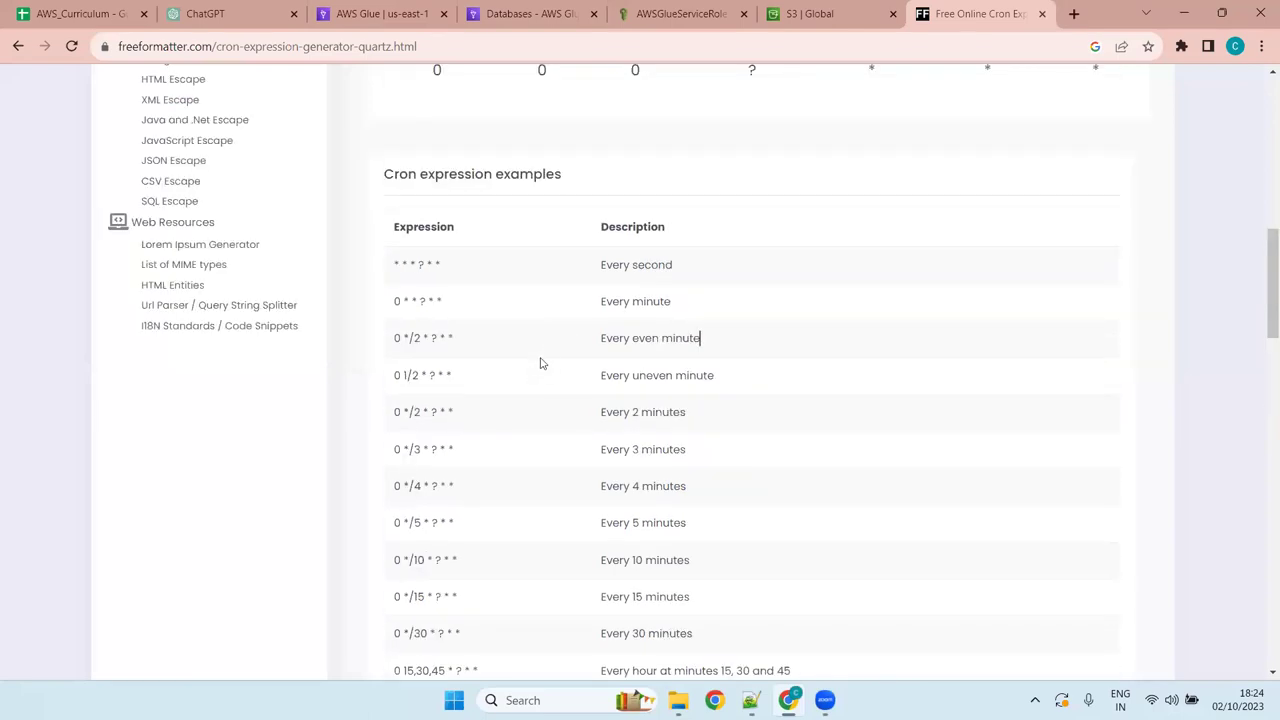
pyautogui.moveTo(519, 378)
pyautogui.mouseDown()
pyautogui.moveTo(380, 380)
pyautogui.moveTo(528, 383)
pyautogui.mouseUp()
pyautogui.click(531, 385)
pyautogui.scroll(-3, 689, 477)
pyautogui.scroll(15, 553, 422)
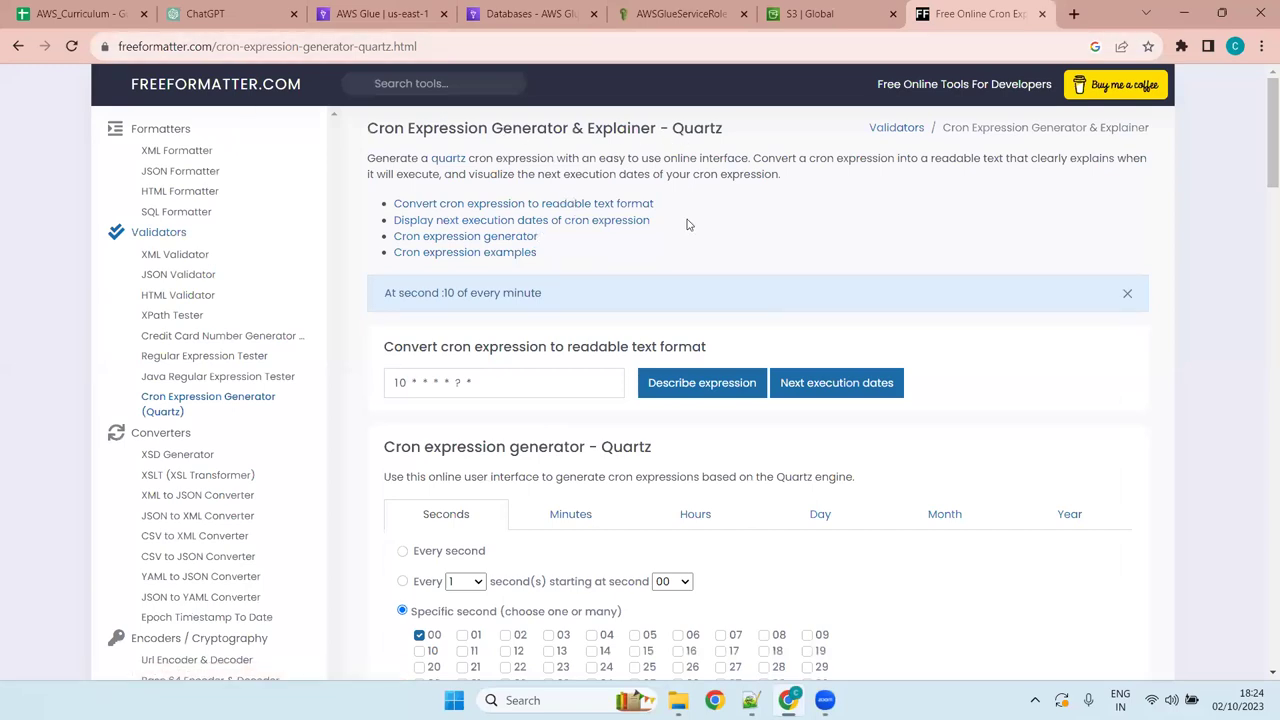
# Look over the daily and weekly cron examples, close the generator page and return to the crawler schedule settings
pyautogui.moveTo(506, 376); pyautogui.dragTo(395, 365)
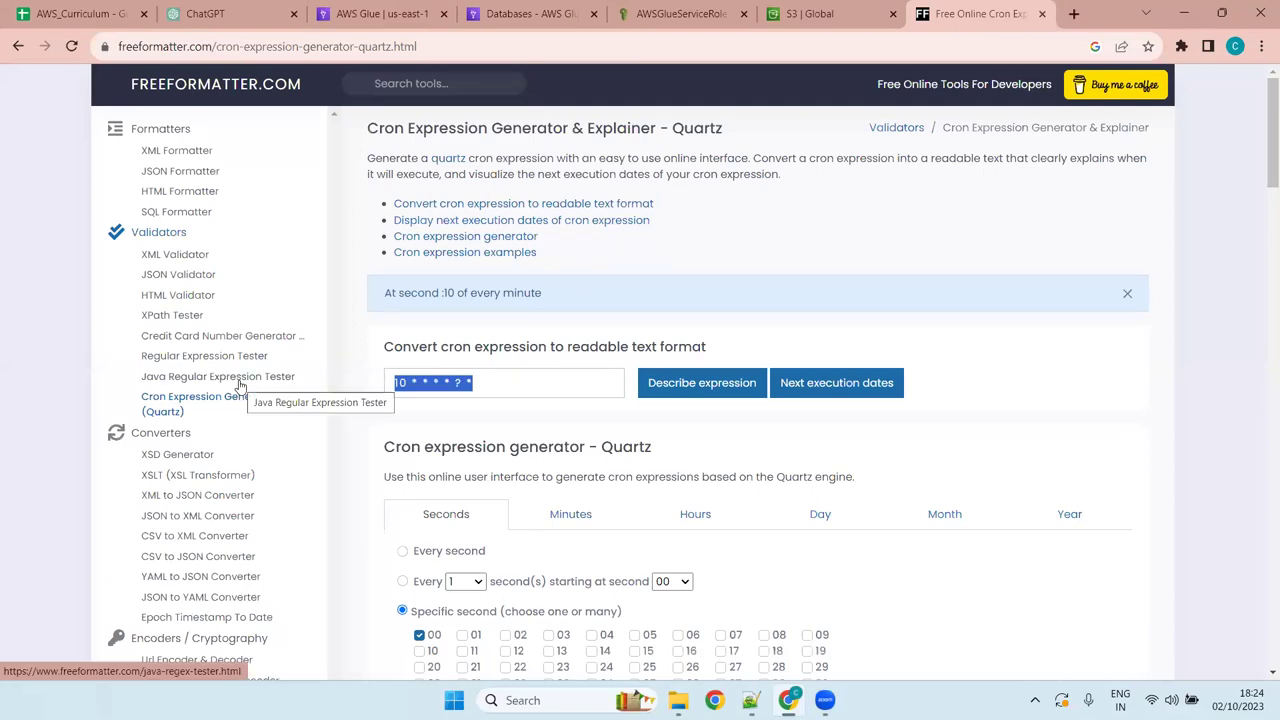
pyautogui.click(730, 311)
pyautogui.scroll(-10, 557, 354)
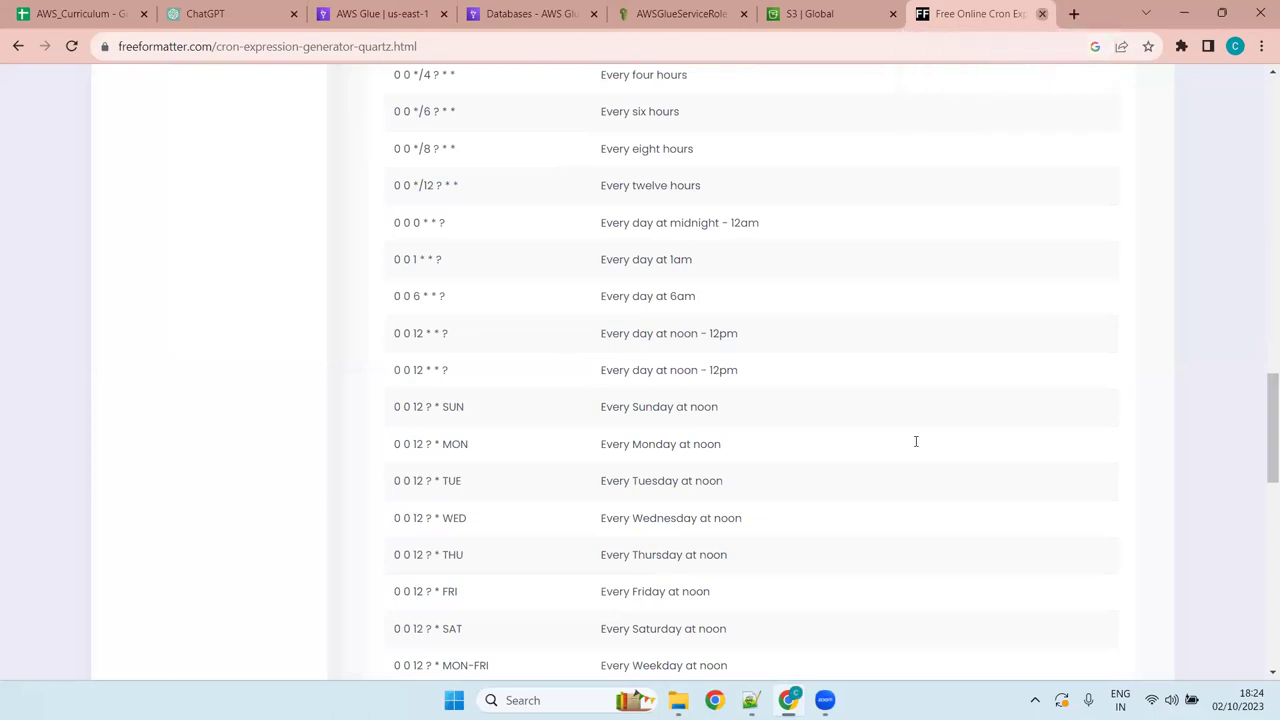
pyautogui.hotkey('ctrl', 'w')
pyautogui.click(695, 302)
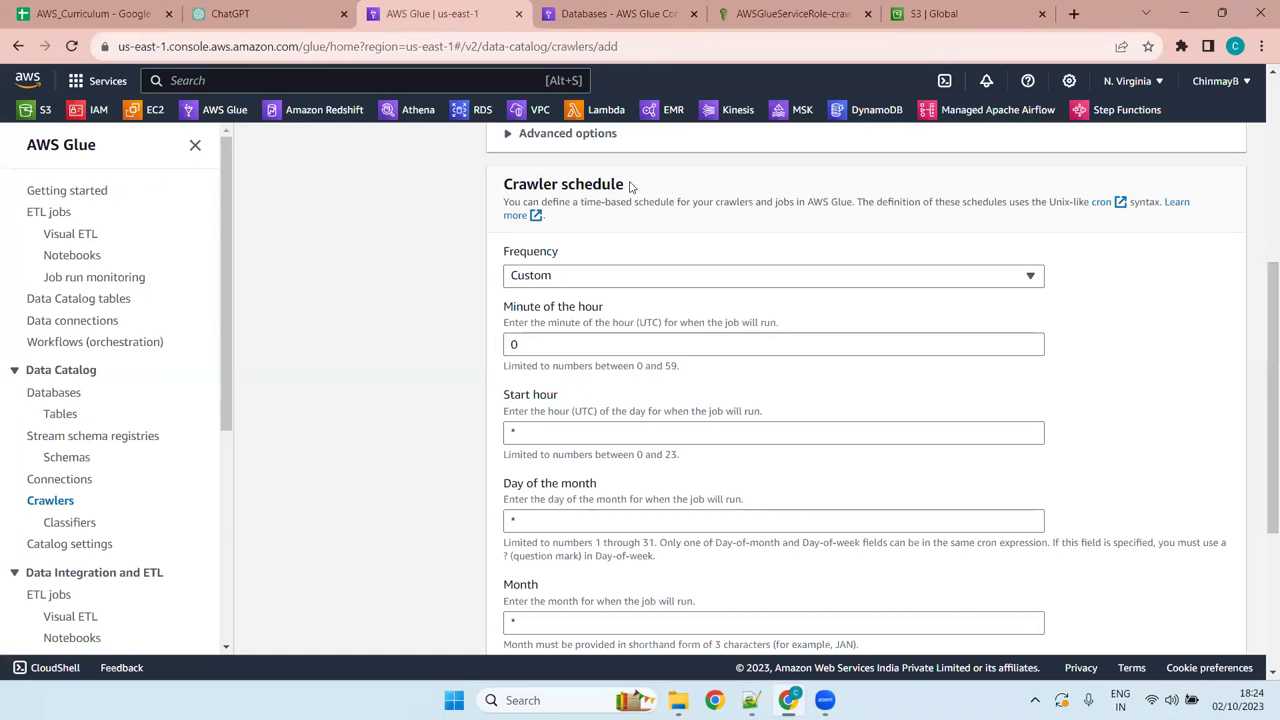
# Set the minute of the hour to 5 in the custom crawler schedule
pyautogui.moveTo(626, 186); pyautogui.dragTo(506, 186)
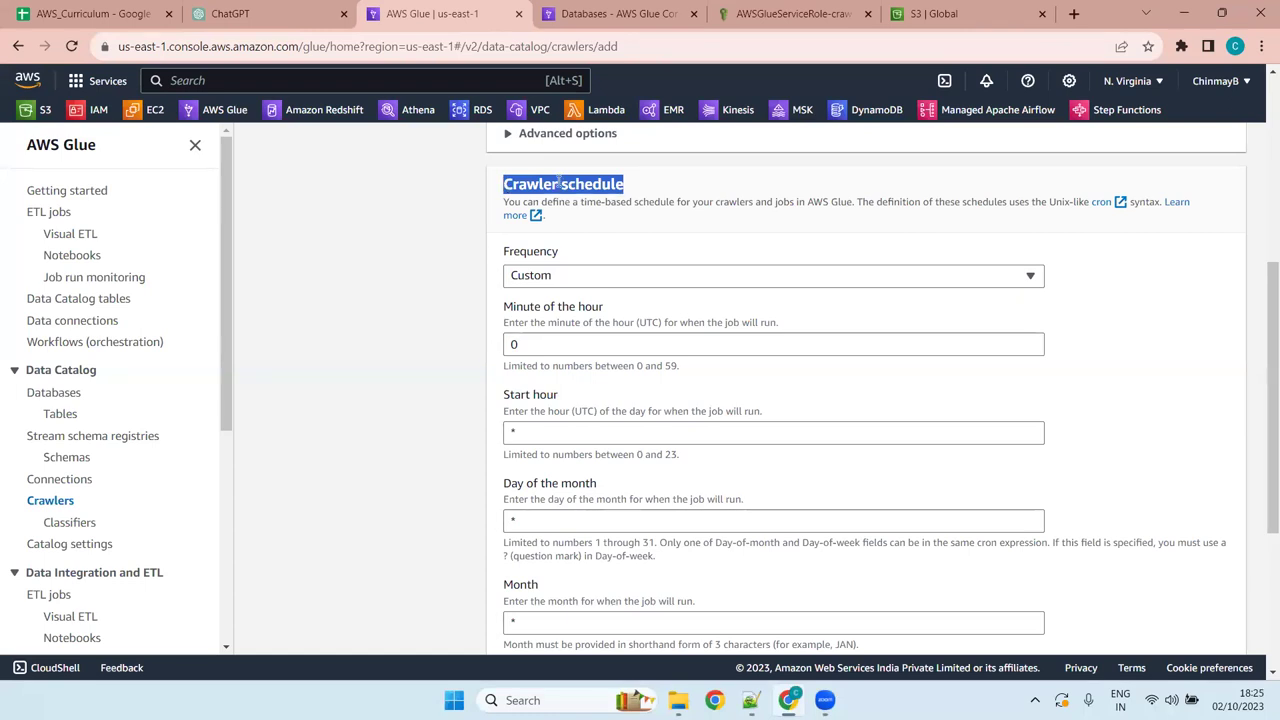
pyautogui.click(558, 183)
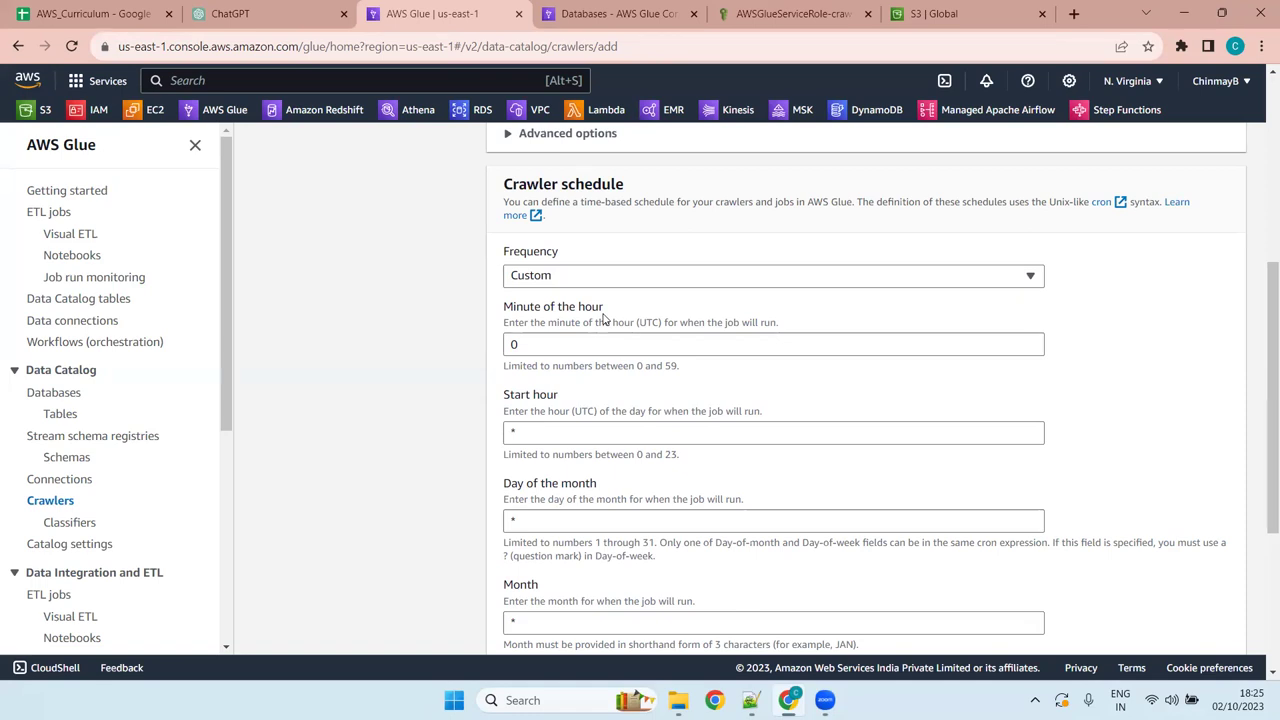
pyautogui.moveTo(1262, 343); pyautogui.dragTo(1262, 372)
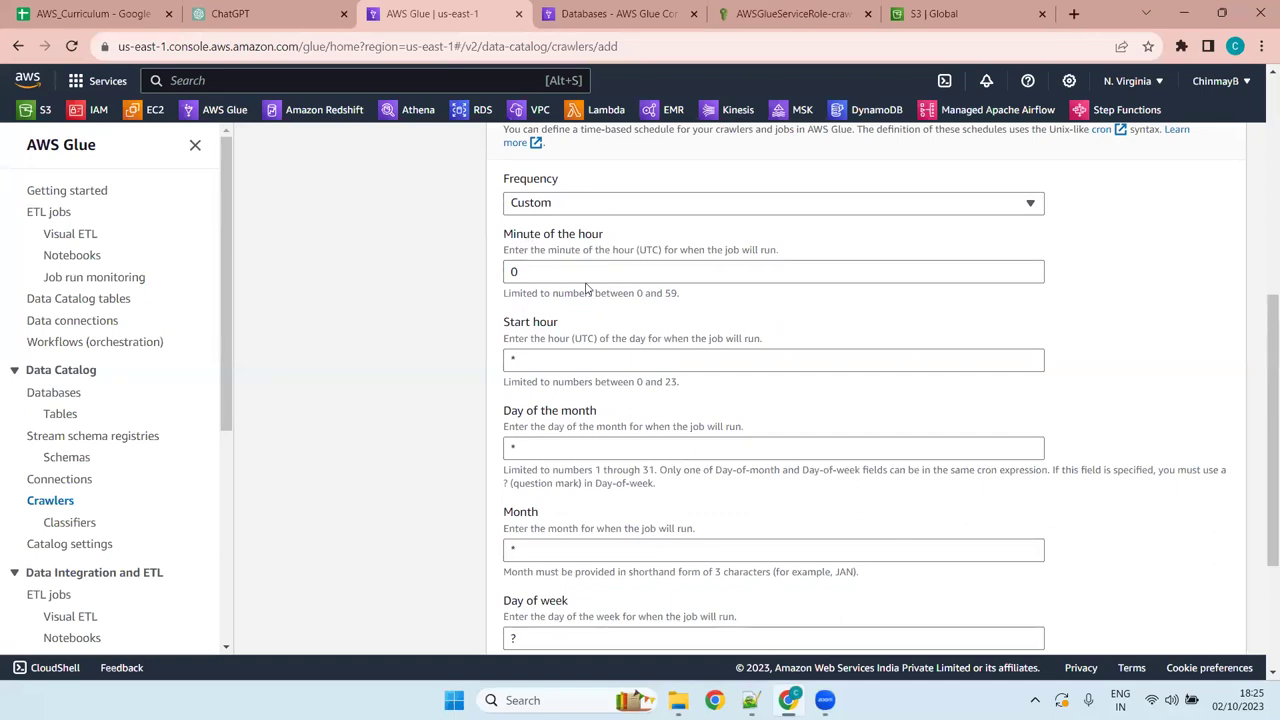
pyautogui.moveTo(560, 270); pyautogui.dragTo(474, 264)
pyautogui.press('BackSpace')
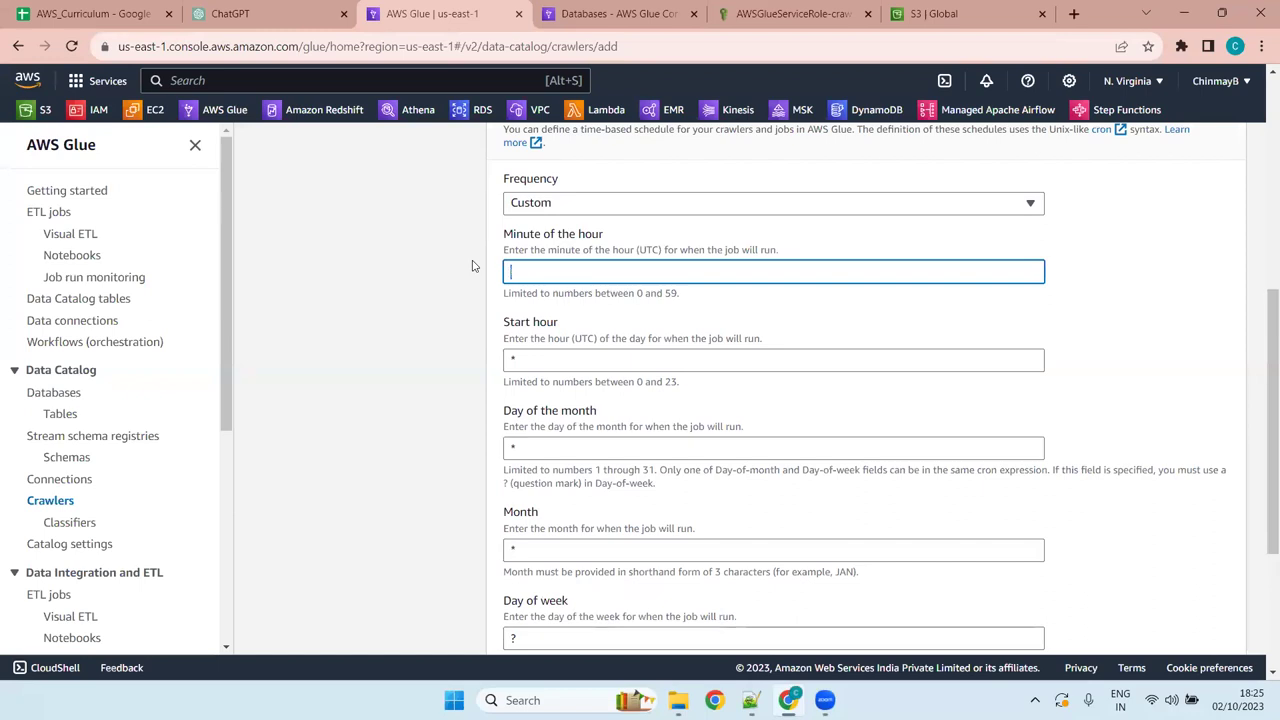
pyautogui.write('5')
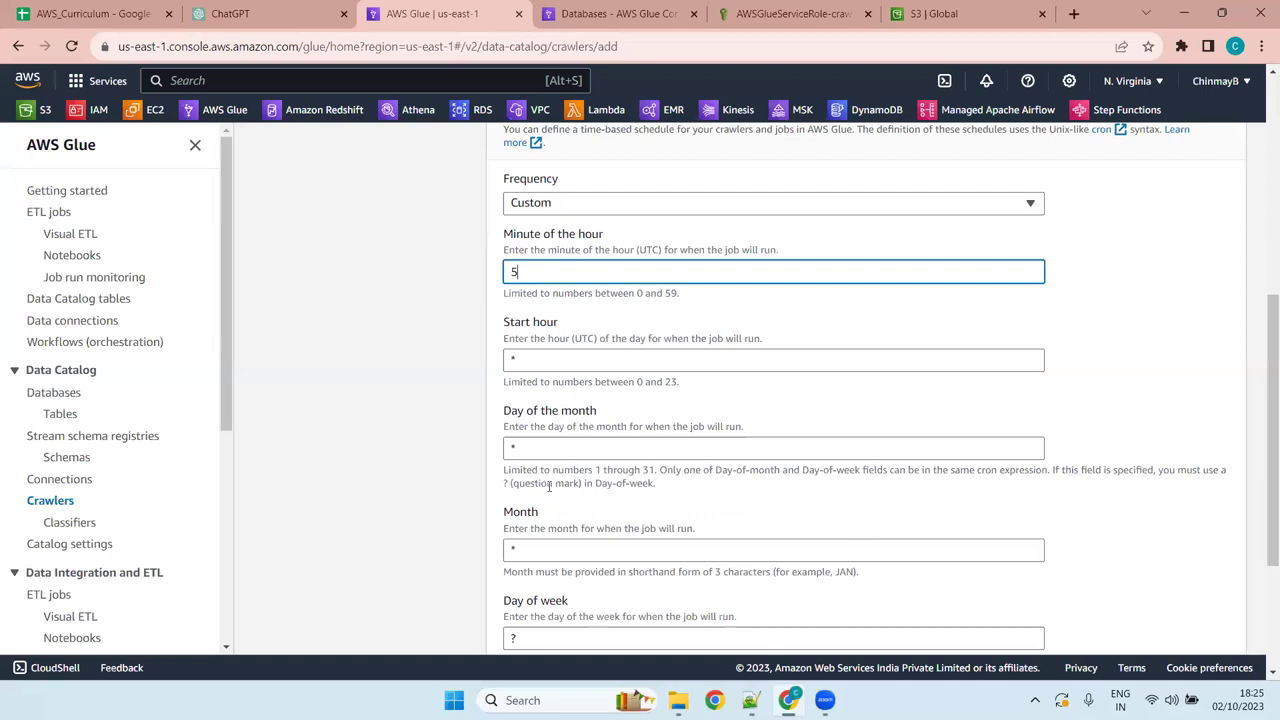
# Set the start hour of the crawler schedule to 11
pyautogui.click(545, 360)
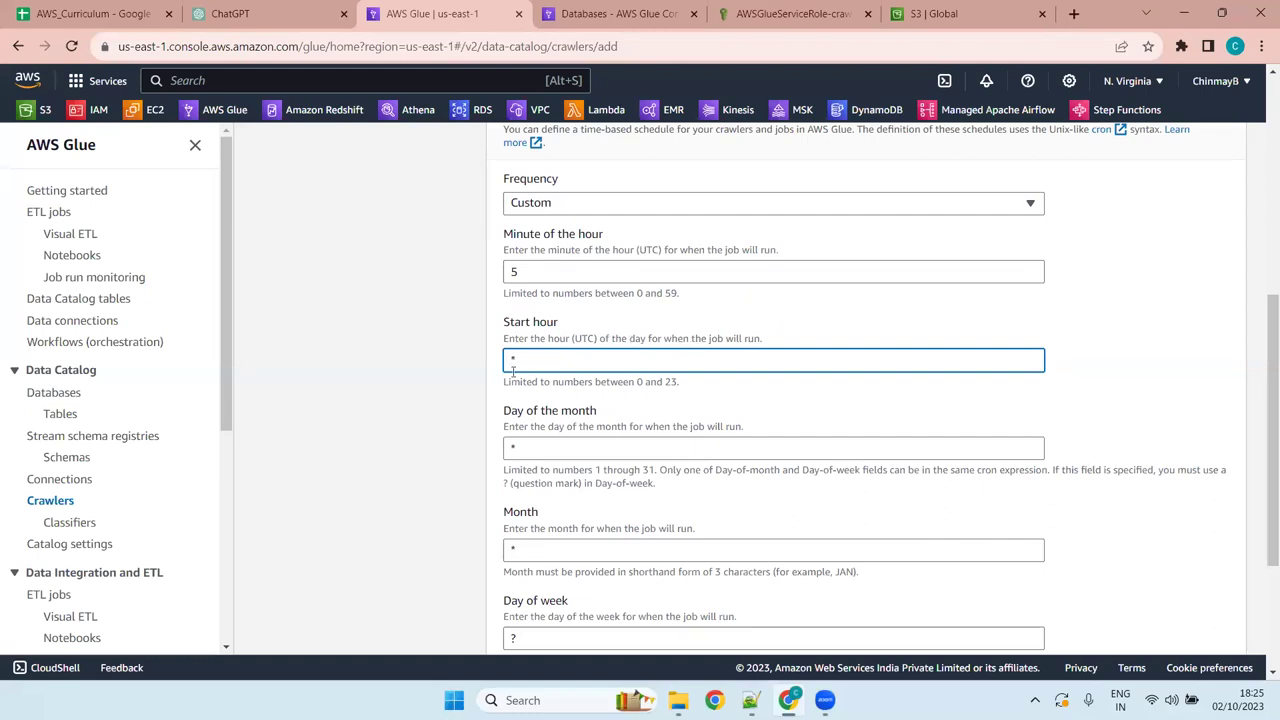
pyautogui.moveTo(520, 364); pyautogui.dragTo(497, 368)
pyautogui.write('11')
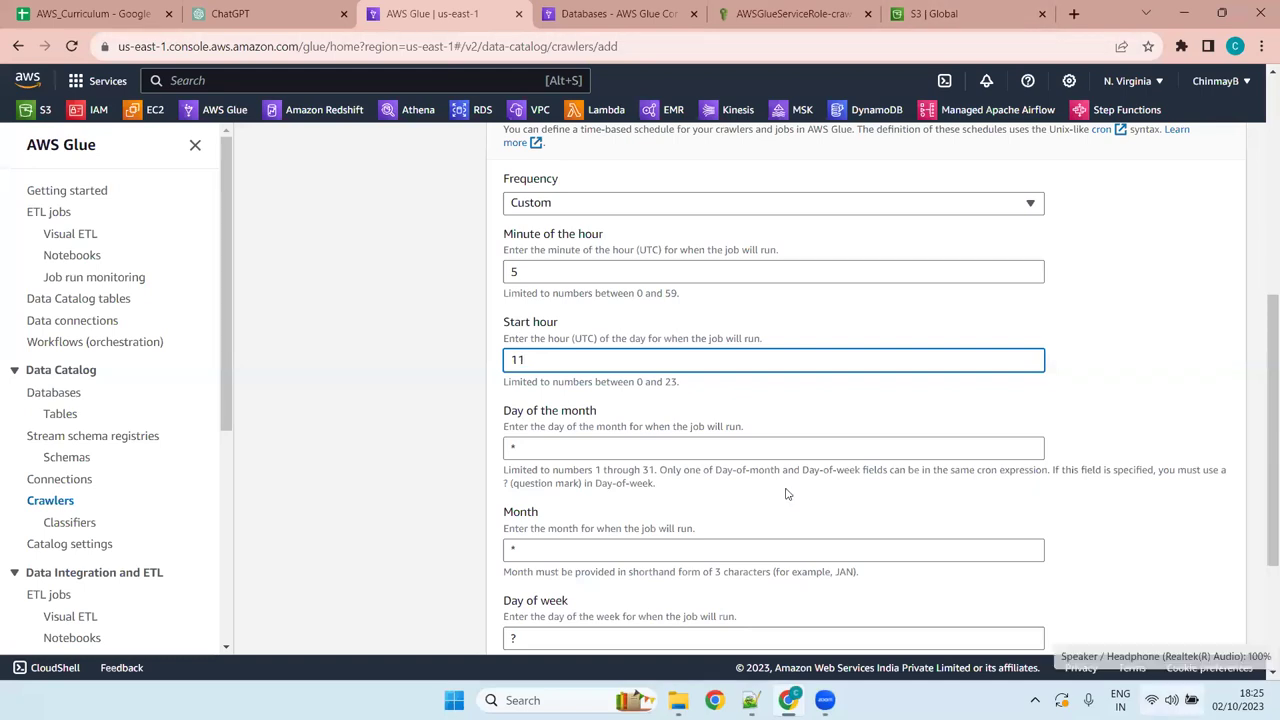
pyautogui.click(743, 410)
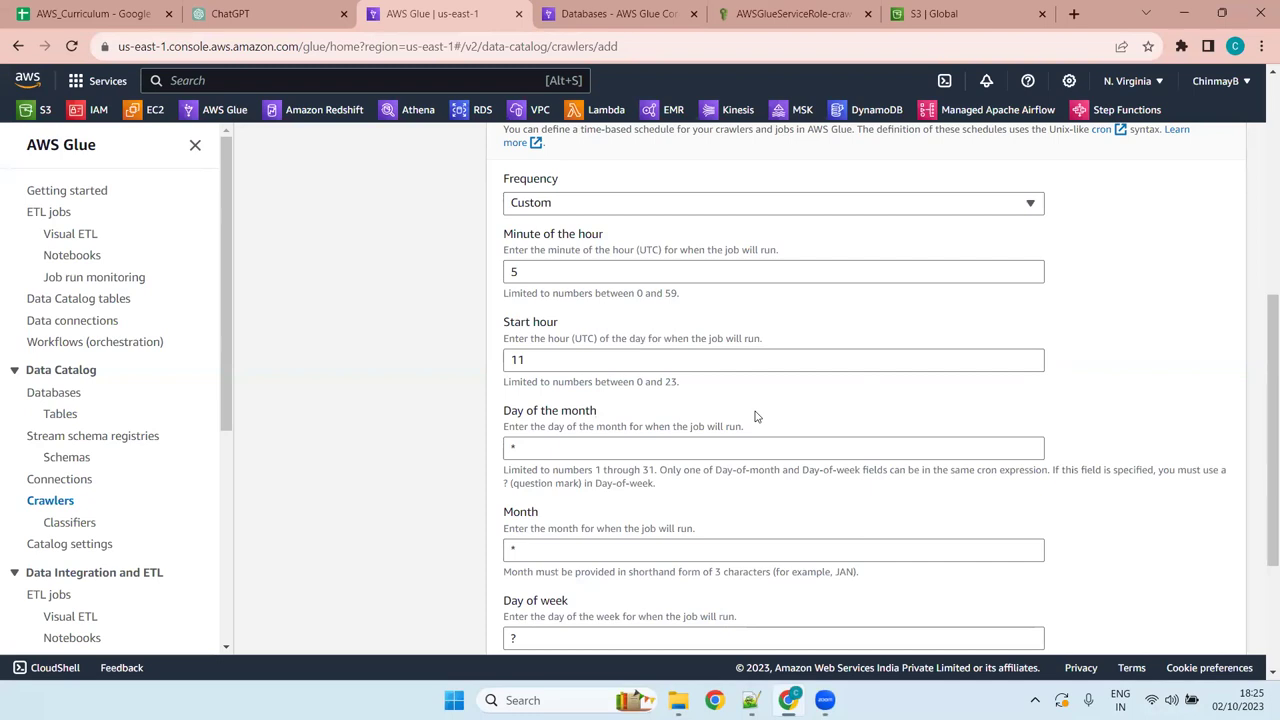
# Review the start hour, minute of the hour and day of the month fields of the custom schedule, keeping minute 5
pyautogui.click(551, 363)
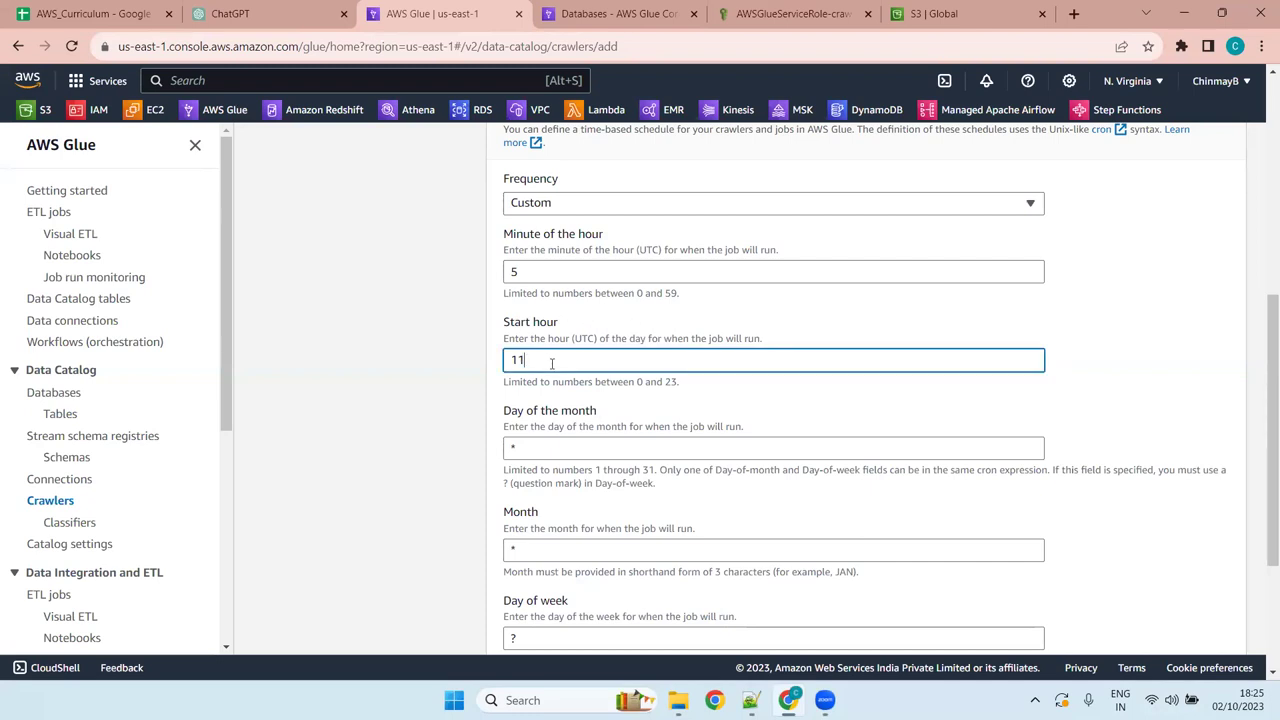
pyautogui.doubleClick(533, 358)
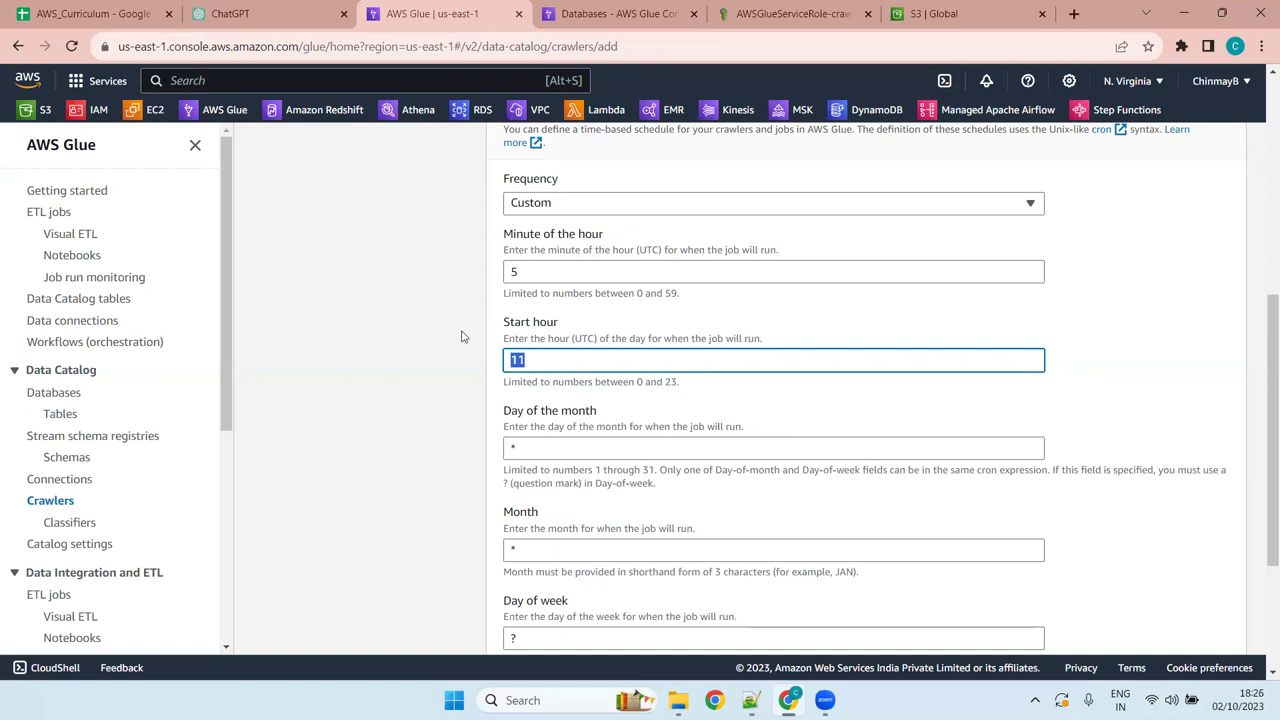
pyautogui.doubleClick(622, 272)
pyautogui.press('Tab')
pyautogui.hotkey('shift', 'Tab')
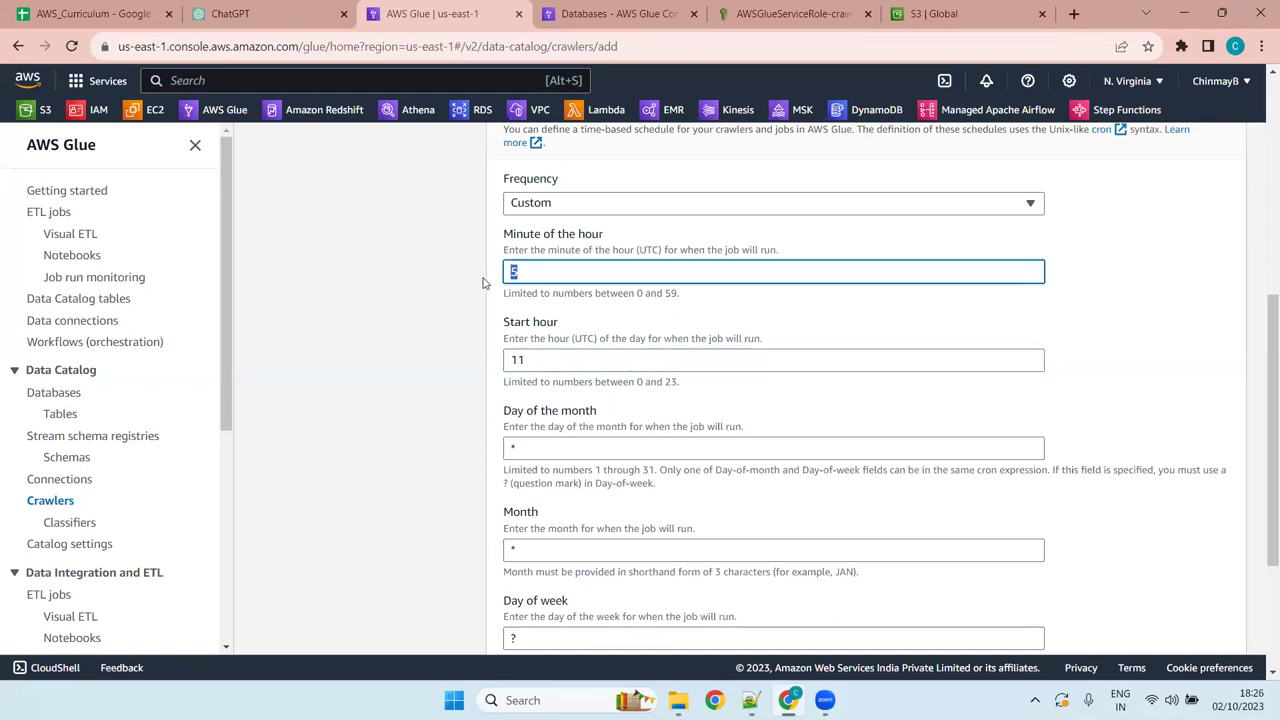
pyautogui.write('5')
pyautogui.click(587, 442)
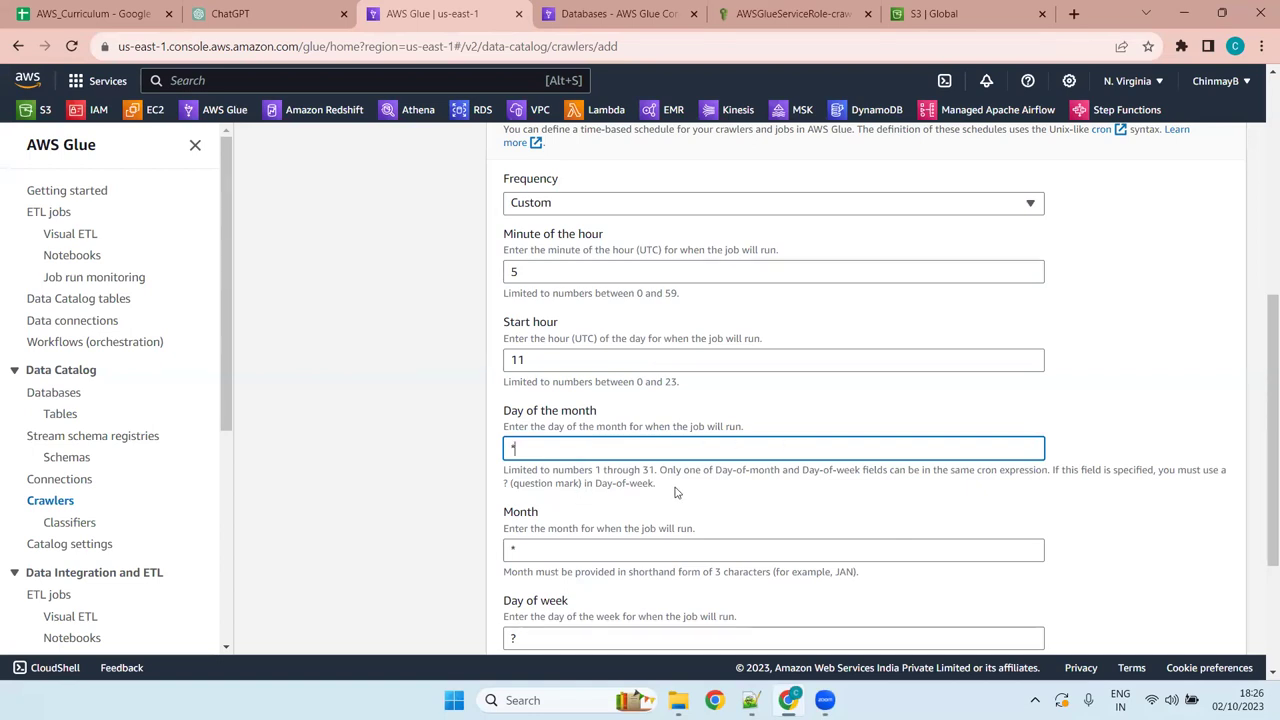
pyautogui.moveTo(1261, 335); pyautogui.dragTo(1261, 388)
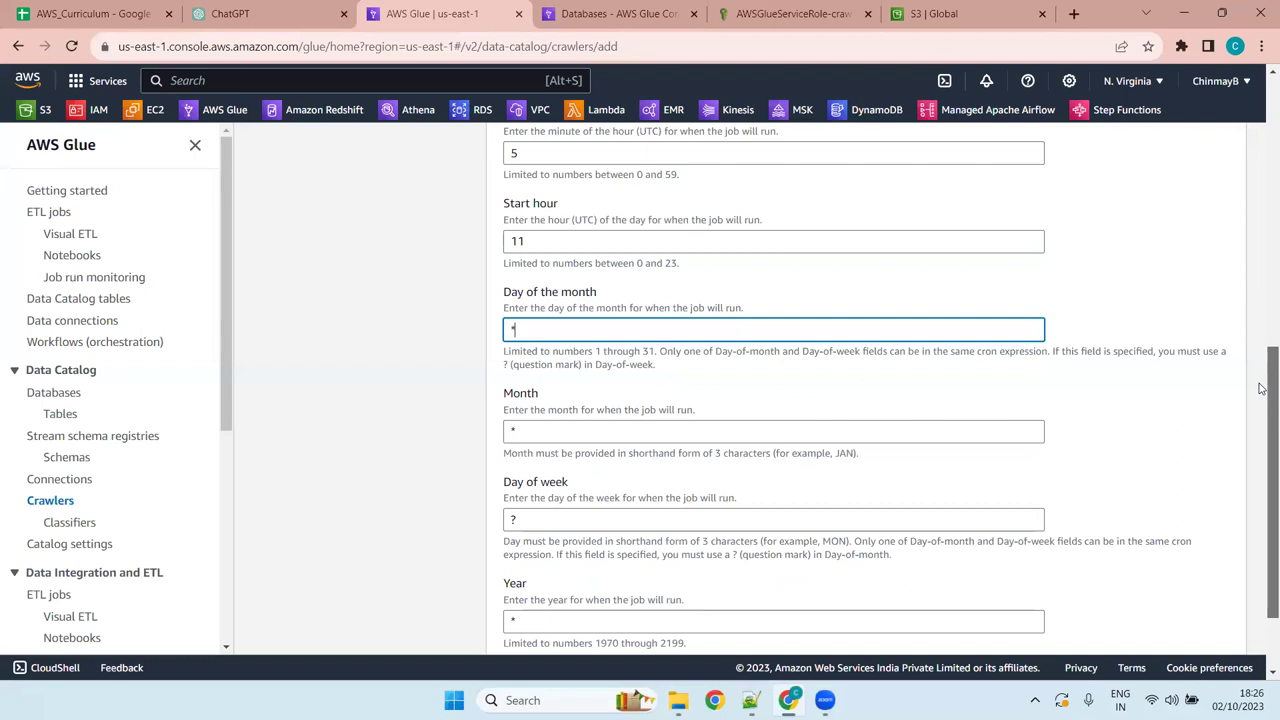
pyautogui.moveTo(549, 334); pyautogui.dragTo(510, 336)
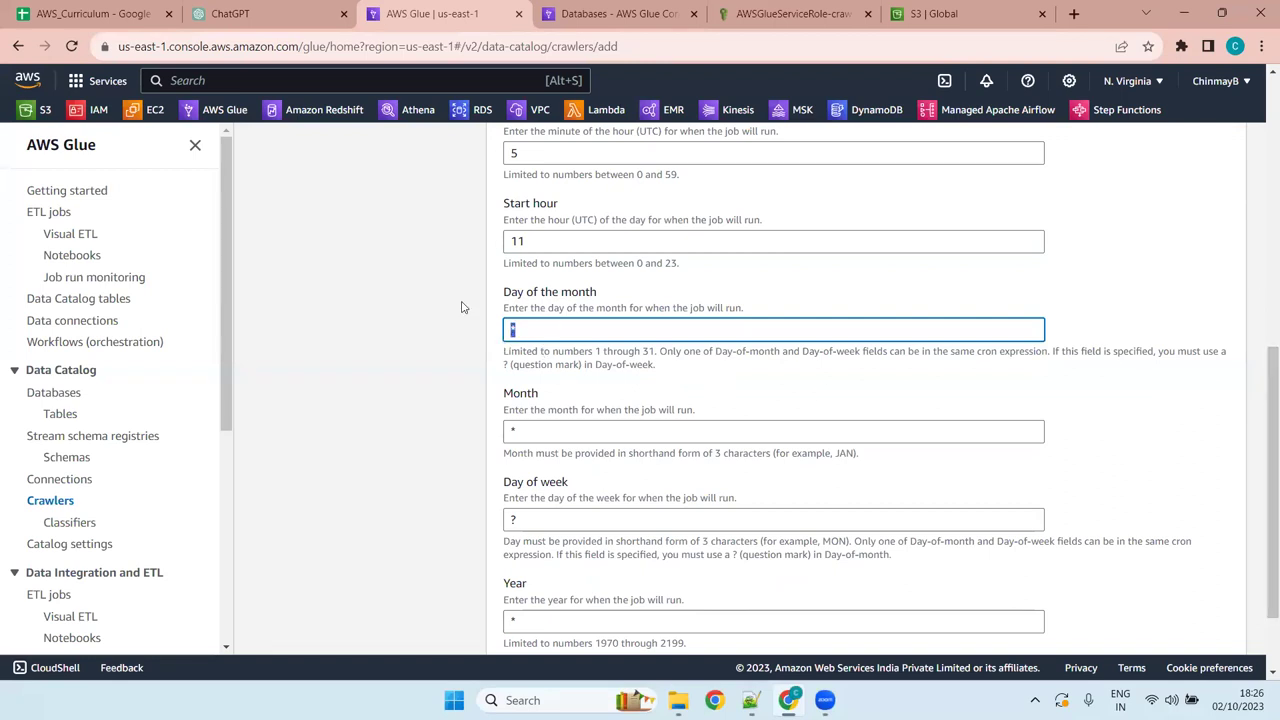
pyautogui.click(551, 336)
# Set the start hour to * and check the generated cron expression below the schedule fields
pyautogui.moveTo(565, 207); pyautogui.dragTo(495, 200)
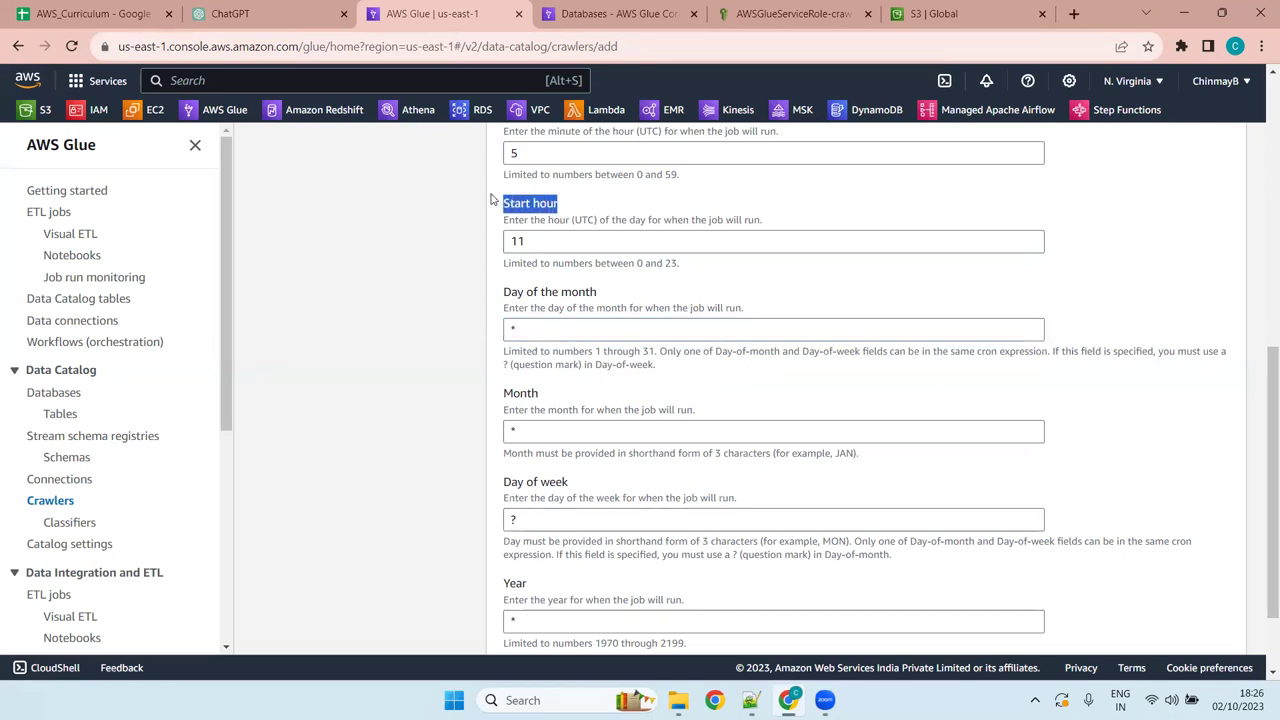
pyautogui.doubleClick(576, 244)
pyautogui.write('6')
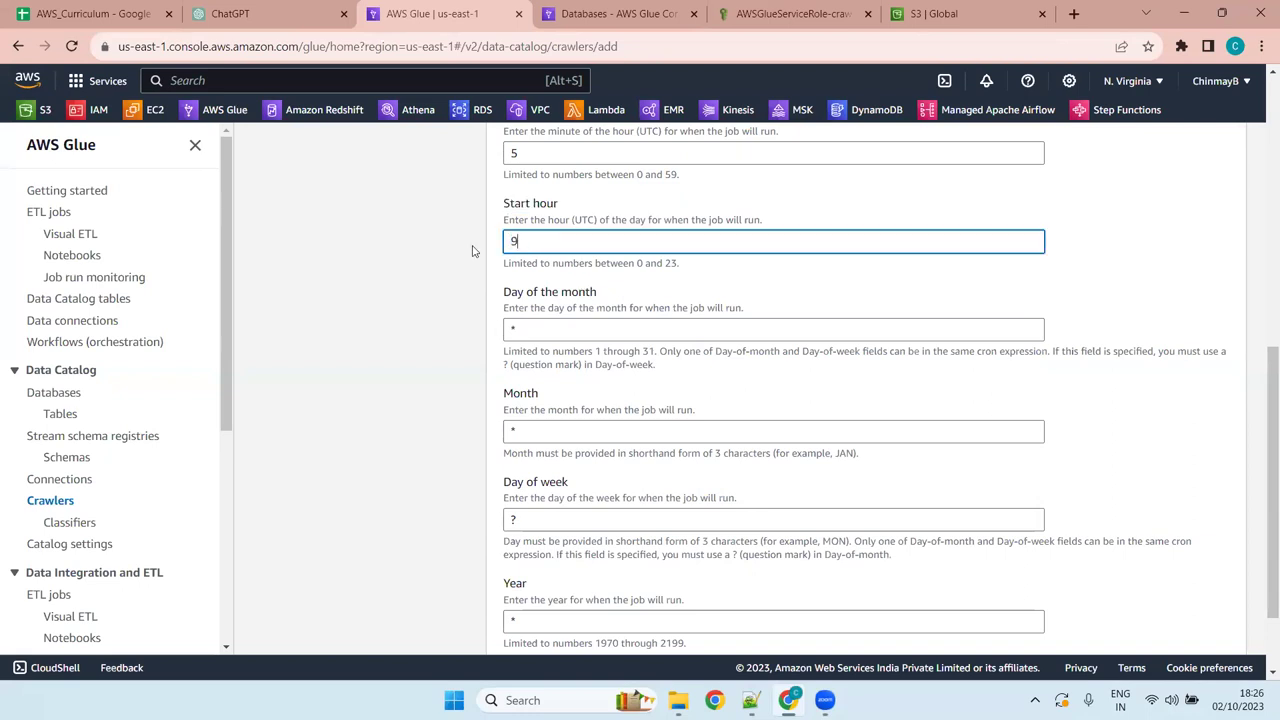
pyautogui.press('BackSpace')
pyautogui.write('1')
pyautogui.scroll(4, 565, 184)
pyautogui.scroll(-5, 541, 565)
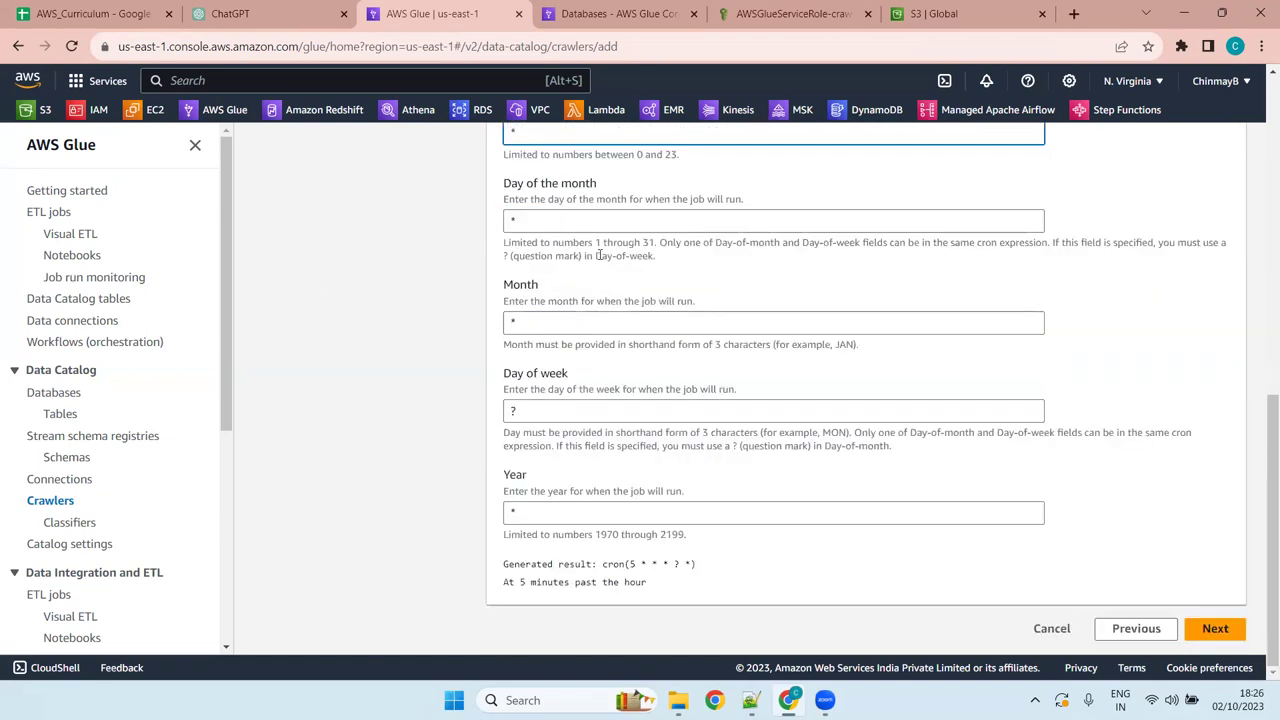
# Set the month of the custom crawler schedule to JUN and check the generated cron expression
pyautogui.click(538, 224)
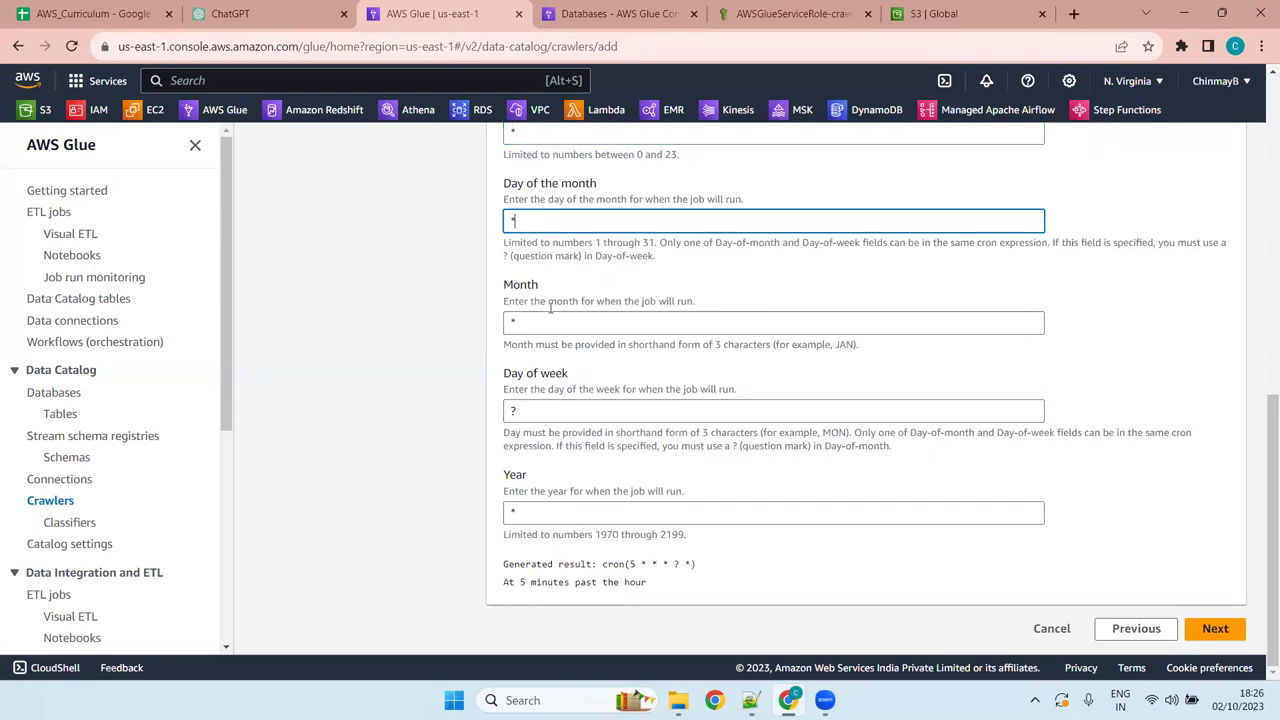
pyautogui.click(605, 328)
pyautogui.moveTo(576, 326); pyautogui.dragTo(495, 331)
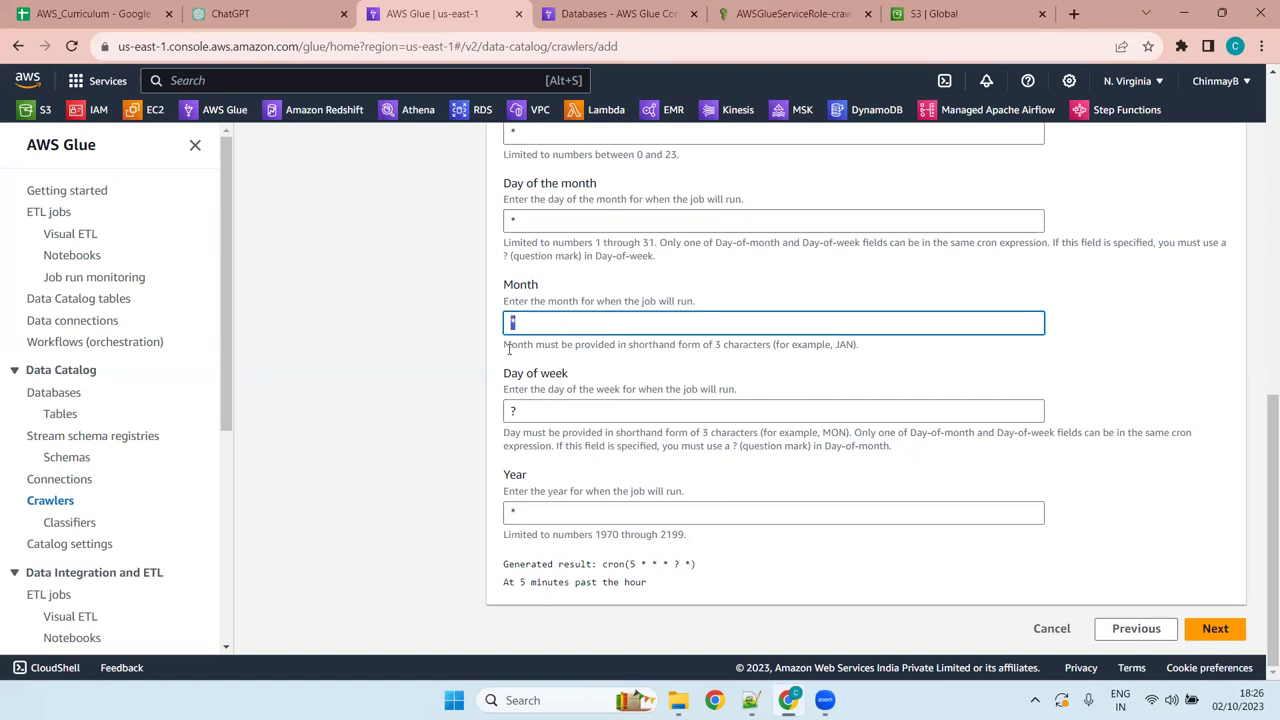
pyautogui.moveTo(878, 346); pyautogui.dragTo(469, 355)
pyautogui.click(614, 344)
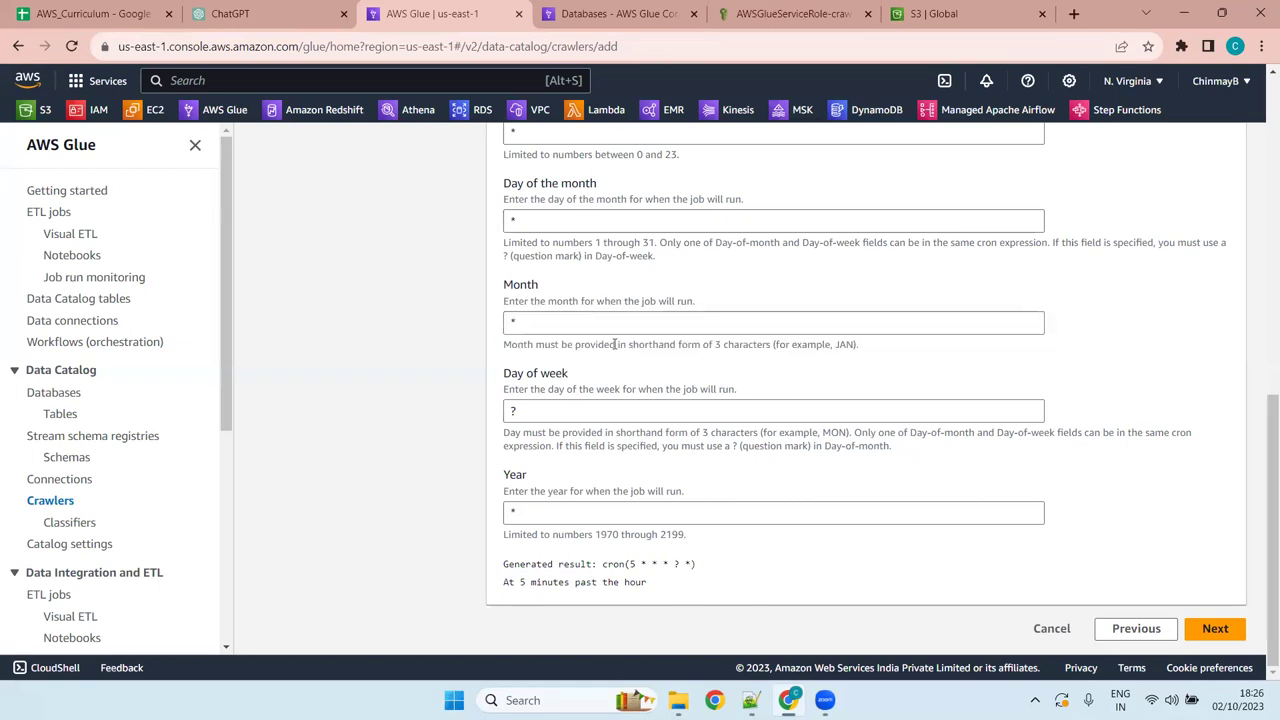
pyautogui.moveTo(558, 325); pyautogui.dragTo(450, 323)
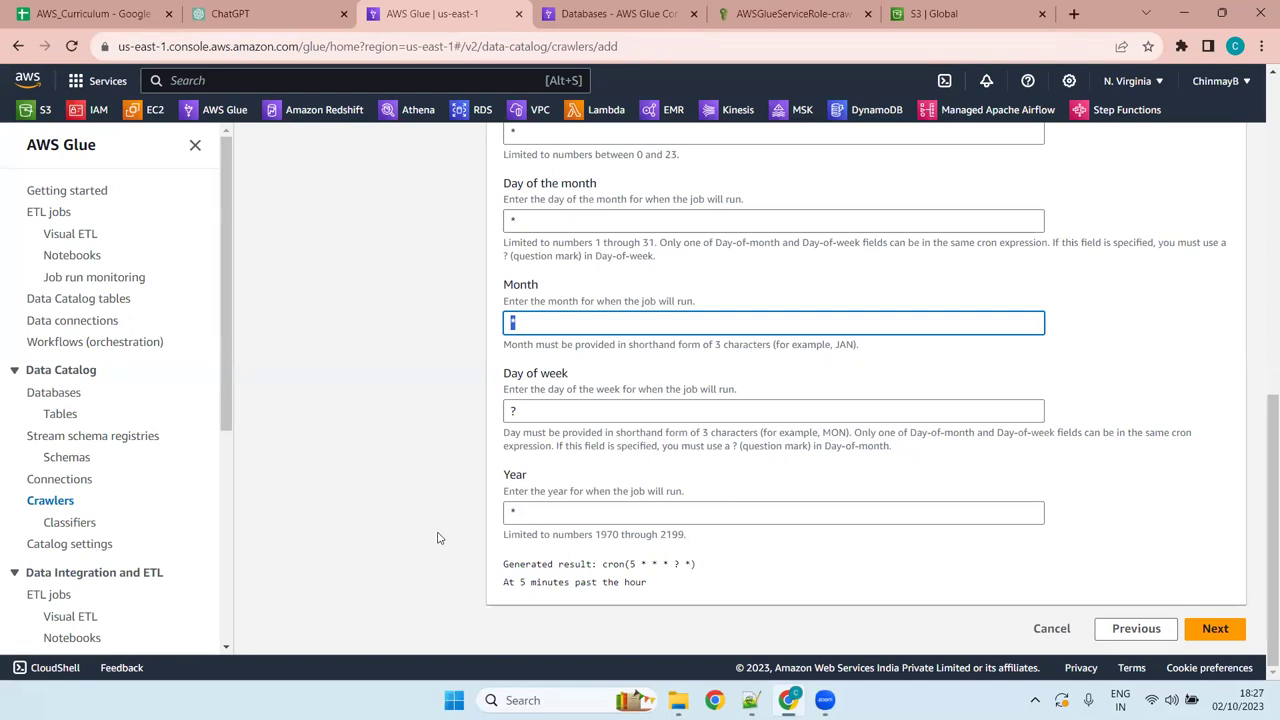
pyautogui.write('JUN')
pyautogui.moveTo(708, 564); pyautogui.dragTo(603, 561)
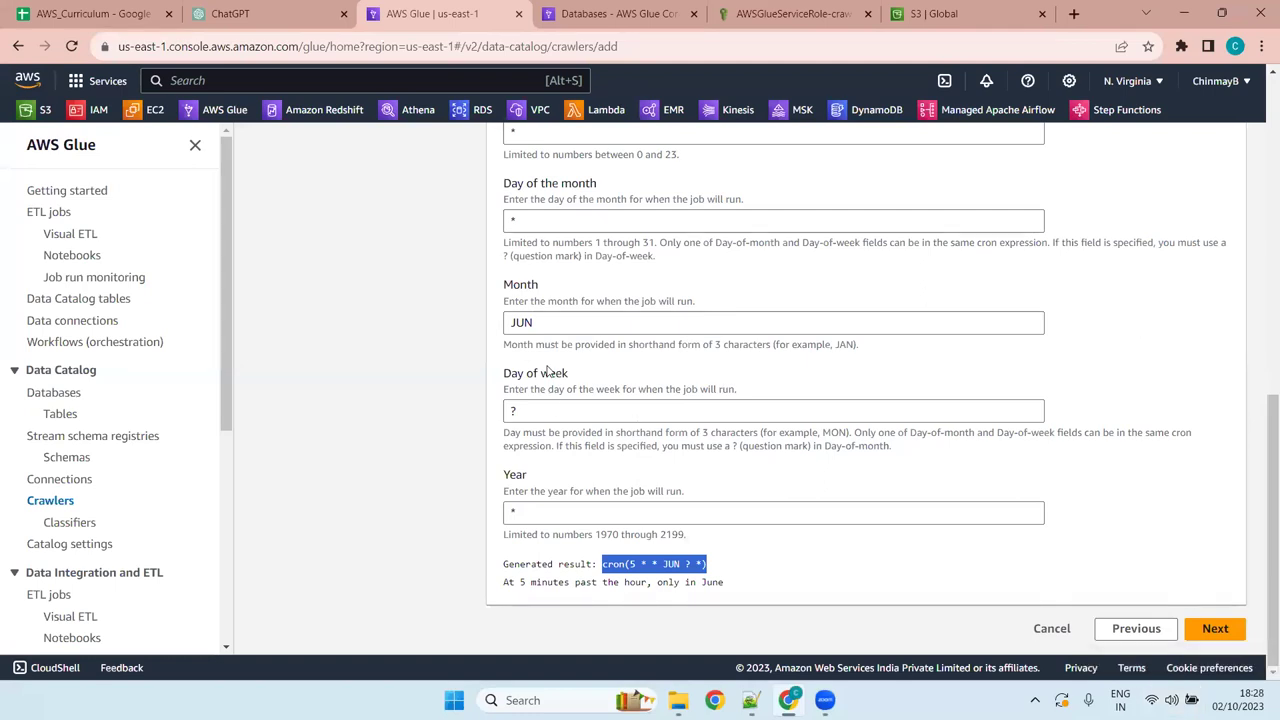
# Read the help text under Day of week and relate it to the Day of the month field of the custom schedule
pyautogui.click(566, 413)
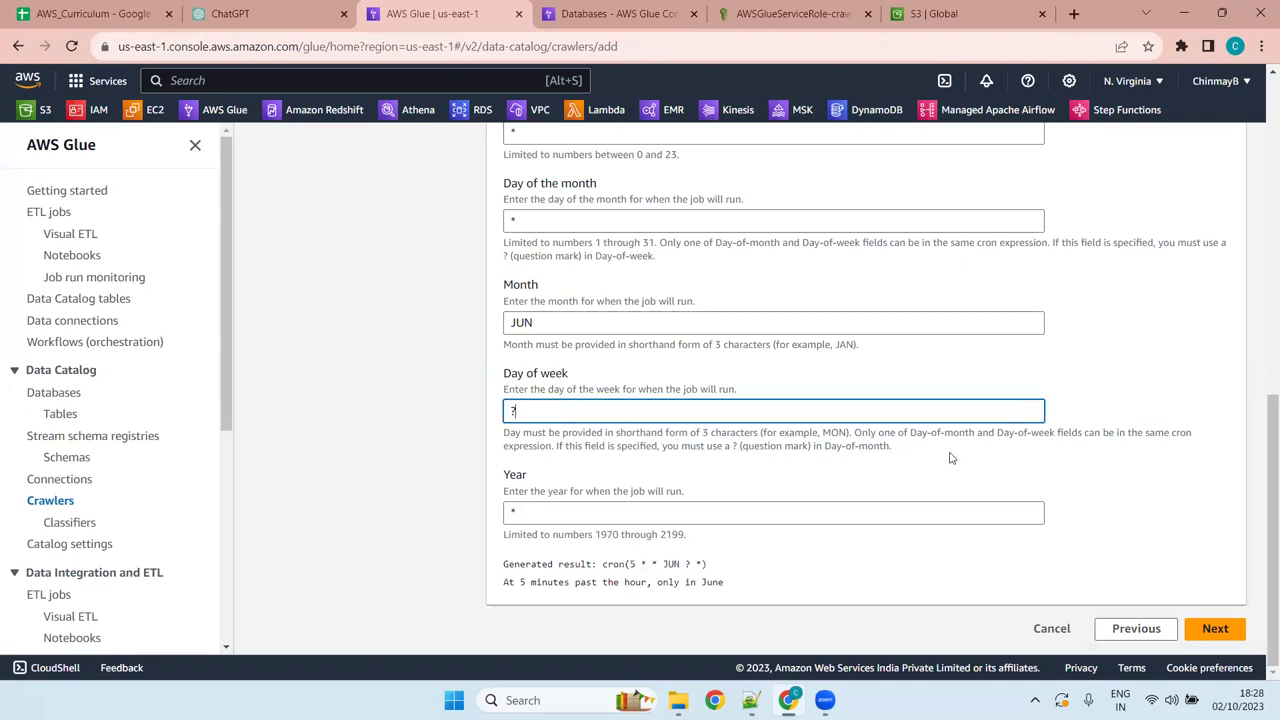
pyautogui.moveTo(548, 288); pyautogui.dragTo(504, 287)
pyautogui.click(607, 375)
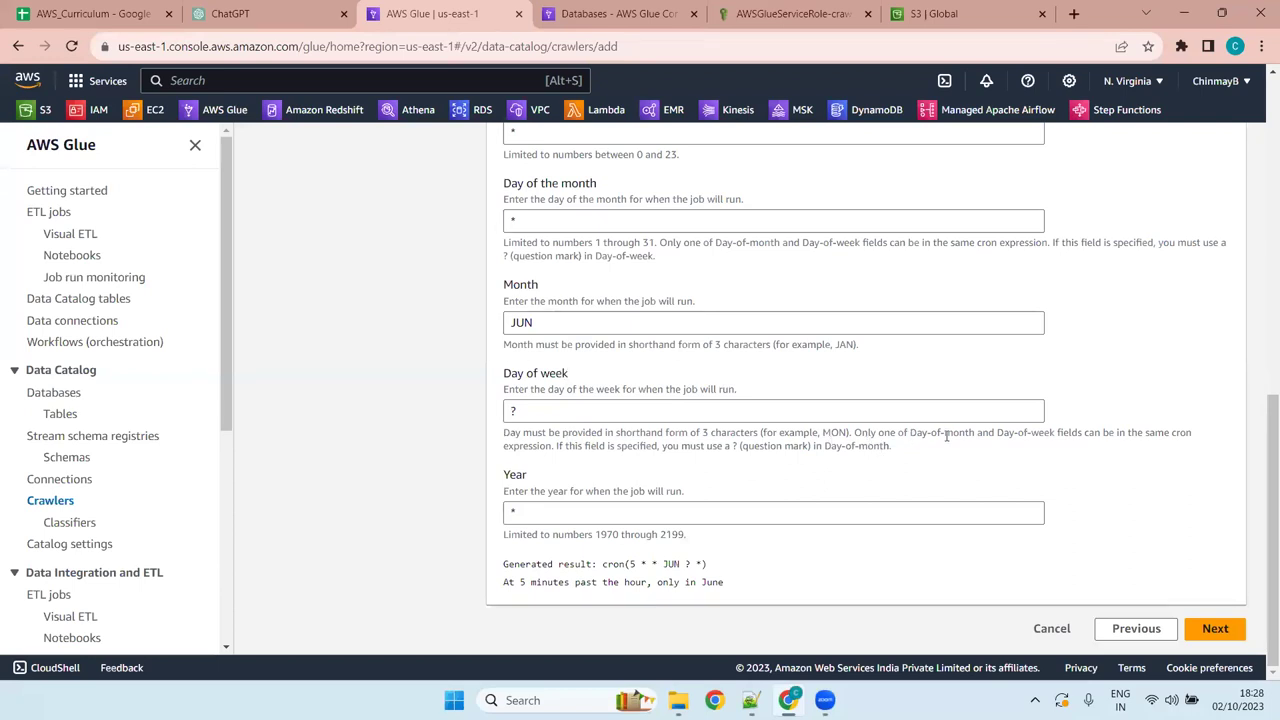
pyautogui.moveTo(908, 435); pyautogui.dragTo(562, 416)
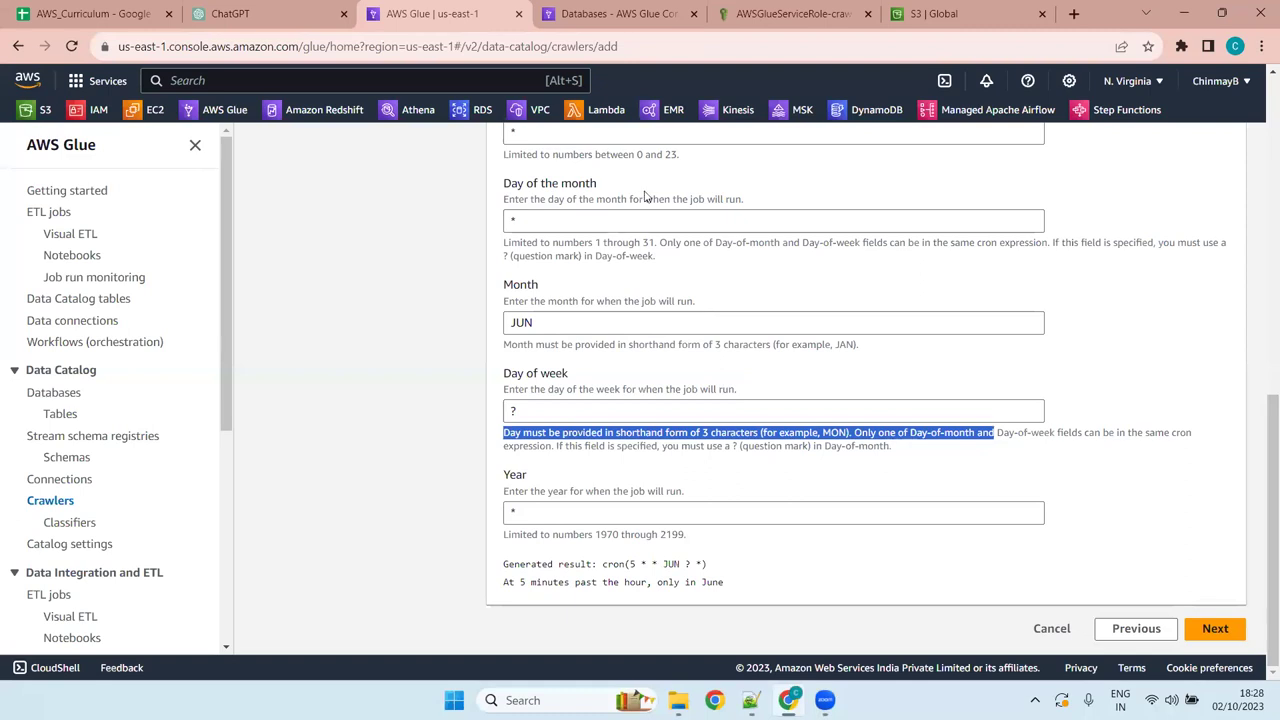
pyautogui.moveTo(448, 172); pyautogui.dragTo(500, 183)
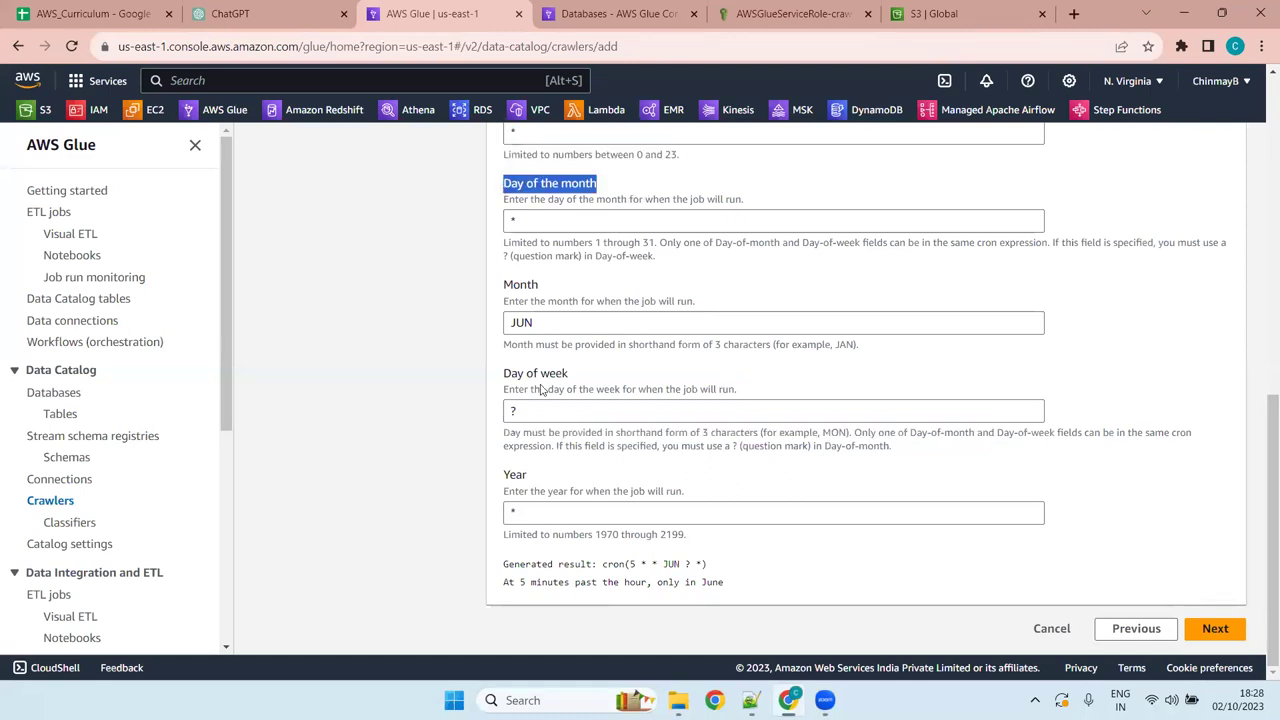
pyautogui.moveTo(463, 366); pyautogui.dragTo(475, 388)
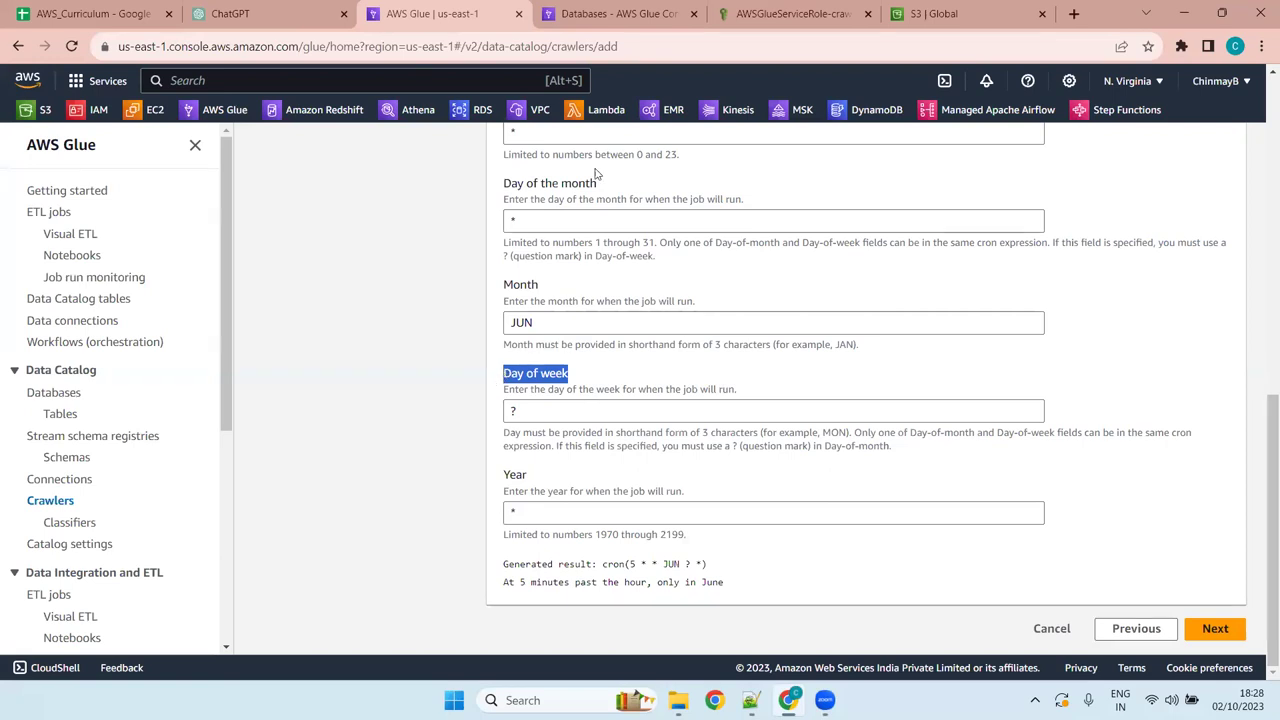
pyautogui.moveTo(636, 190); pyautogui.dragTo(470, 192)
pyautogui.click(414, 221)
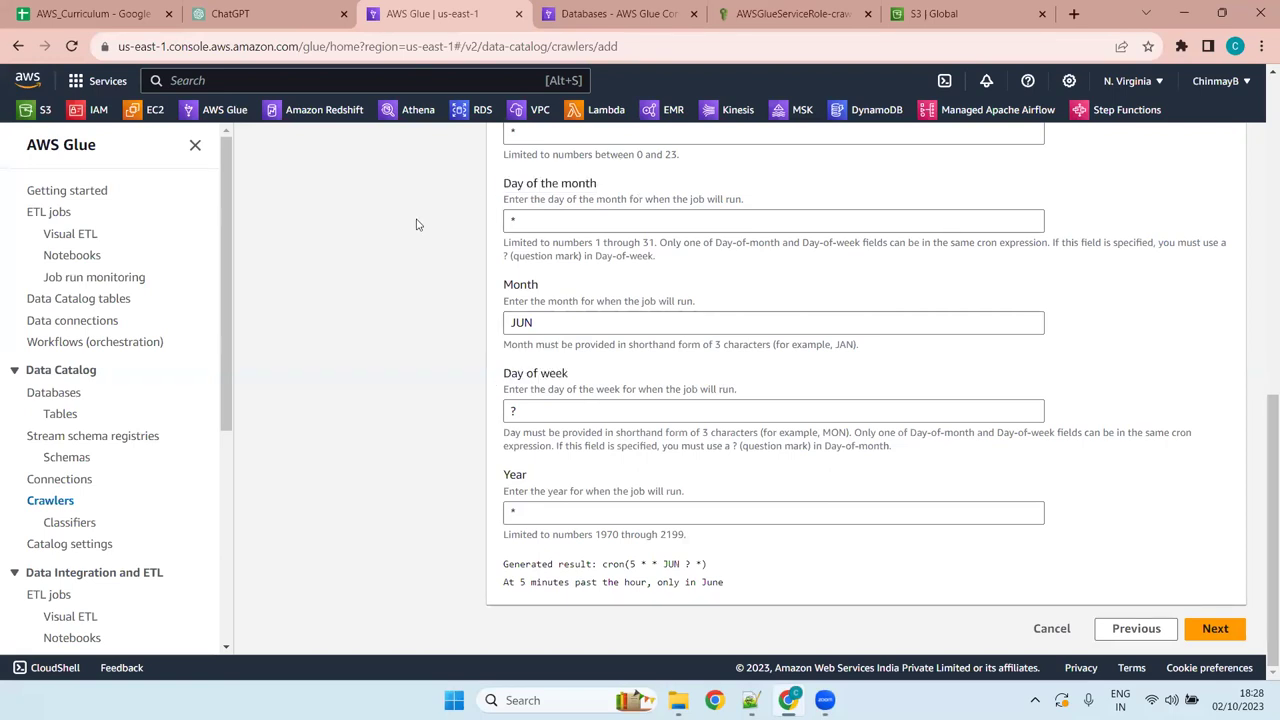
# Compare the current entries in the Day of week and Day of the month fields of the schedule
pyautogui.click(533, 409)
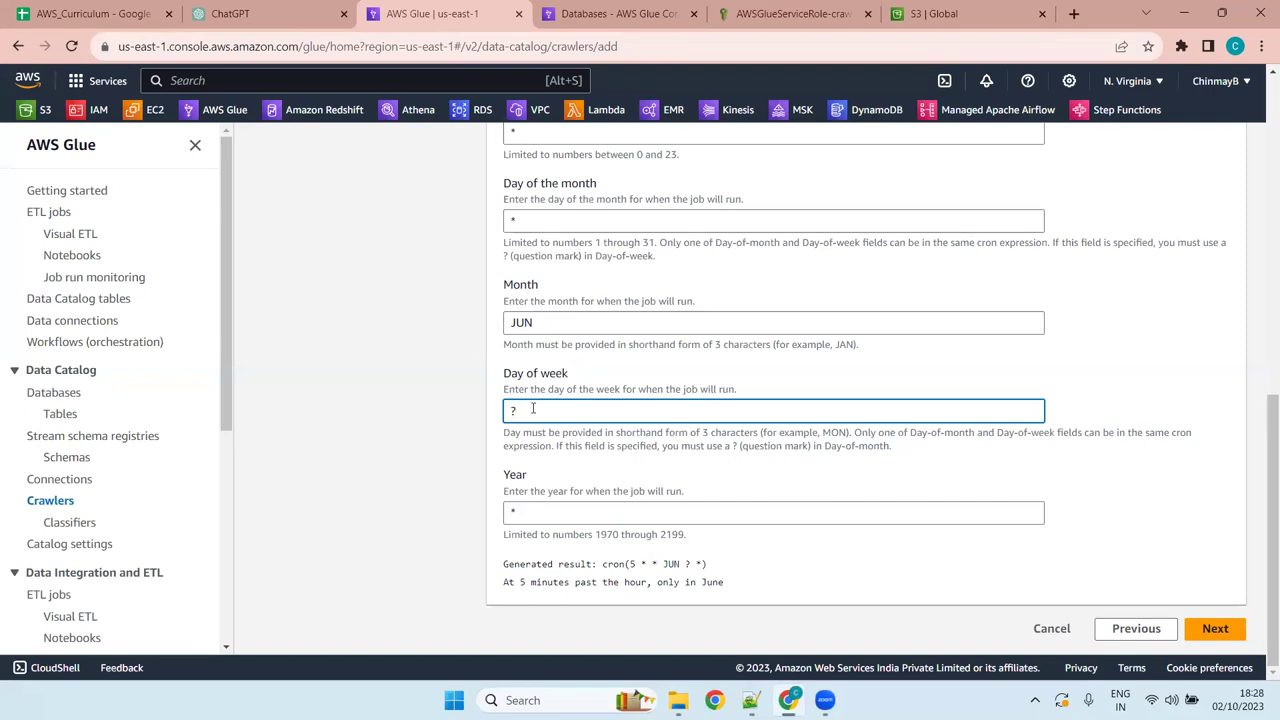
pyautogui.doubleClick(562, 374)
pyautogui.click(478, 390)
pyautogui.moveTo(598, 183); pyautogui.dragTo(506, 184)
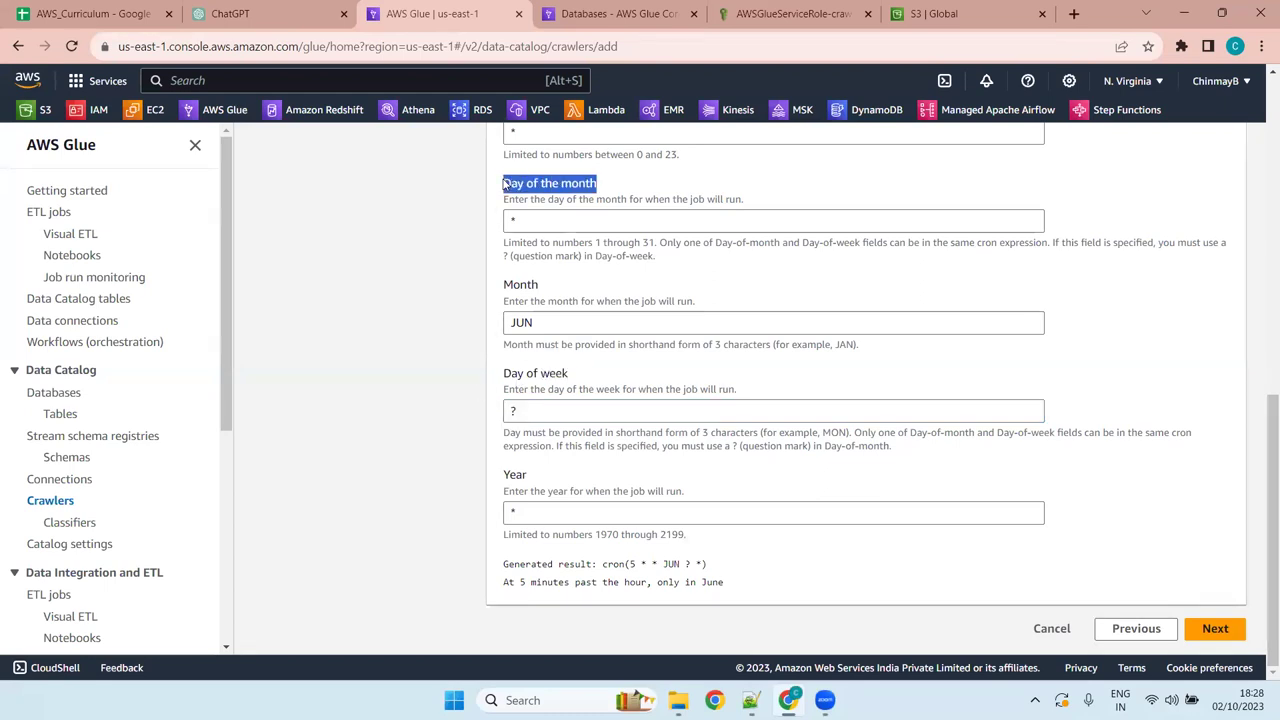
pyautogui.click(560, 412)
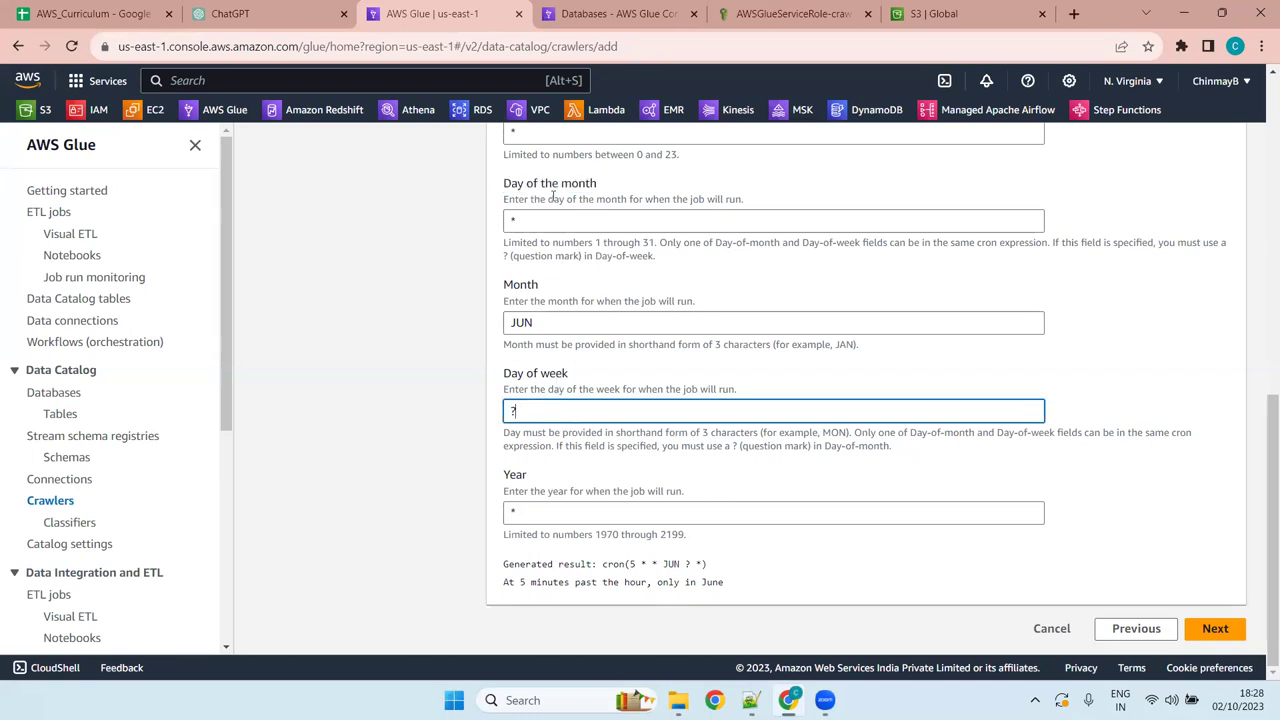
pyautogui.click(545, 214)
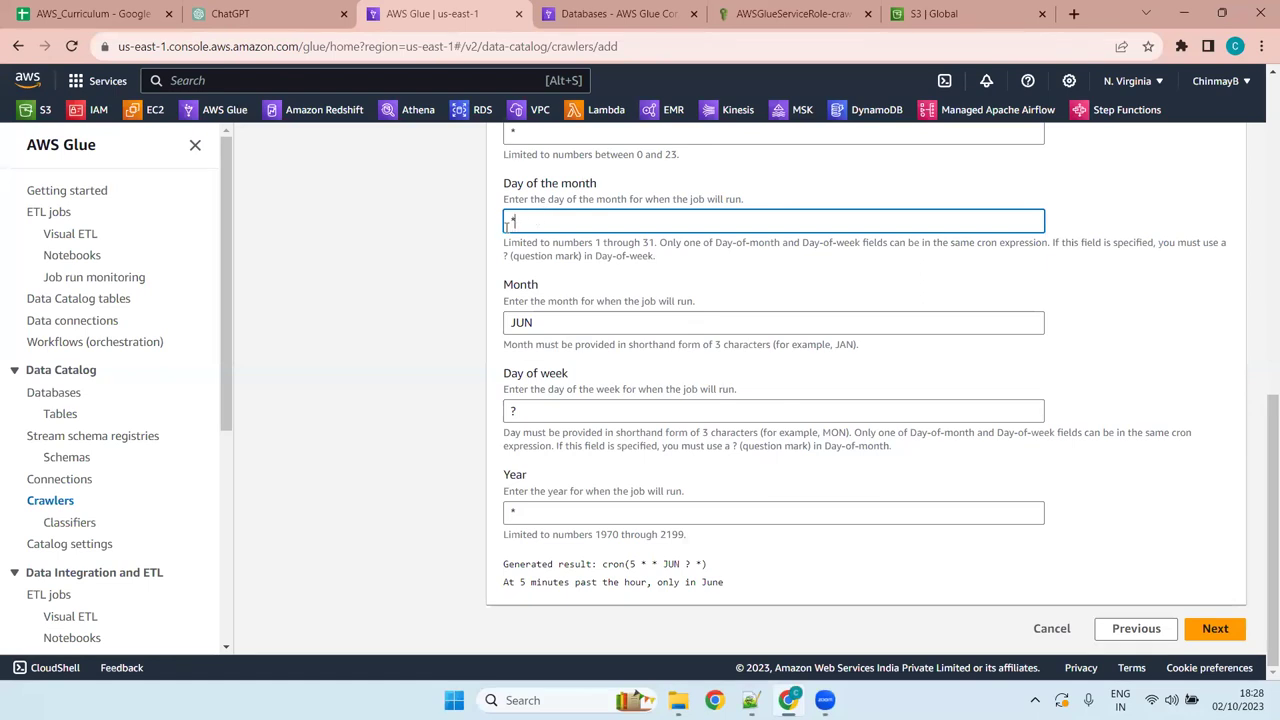
pyautogui.moveTo(541, 222); pyautogui.dragTo(498, 220)
# Set the schedule's day of week to WED and its day of the month to ?
pyautogui.click(520, 411)
pyautogui.moveTo(520, 411); pyautogui.dragTo(443, 408)
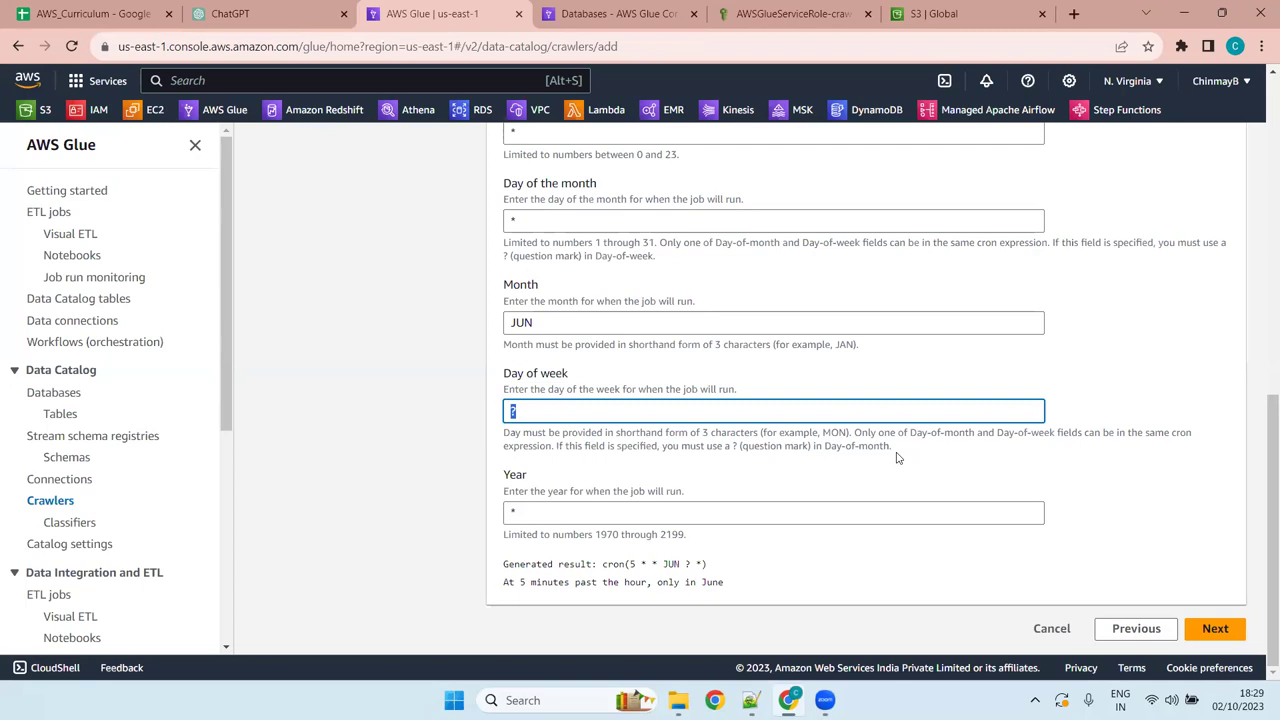
pyautogui.click(536, 410)
pyautogui.hotkey('ctrl', 'a')
pyautogui.write('WED')
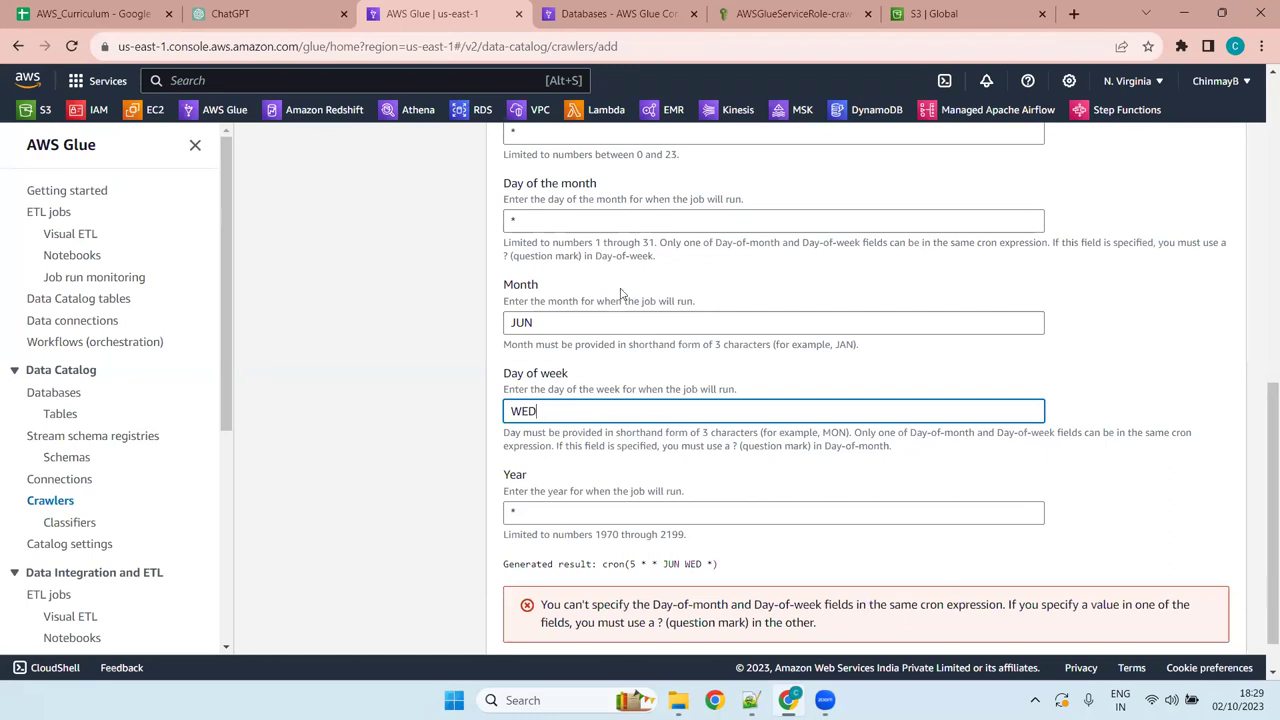
pyautogui.moveTo(534, 224); pyautogui.dragTo(490, 227)
pyautogui.write('?')
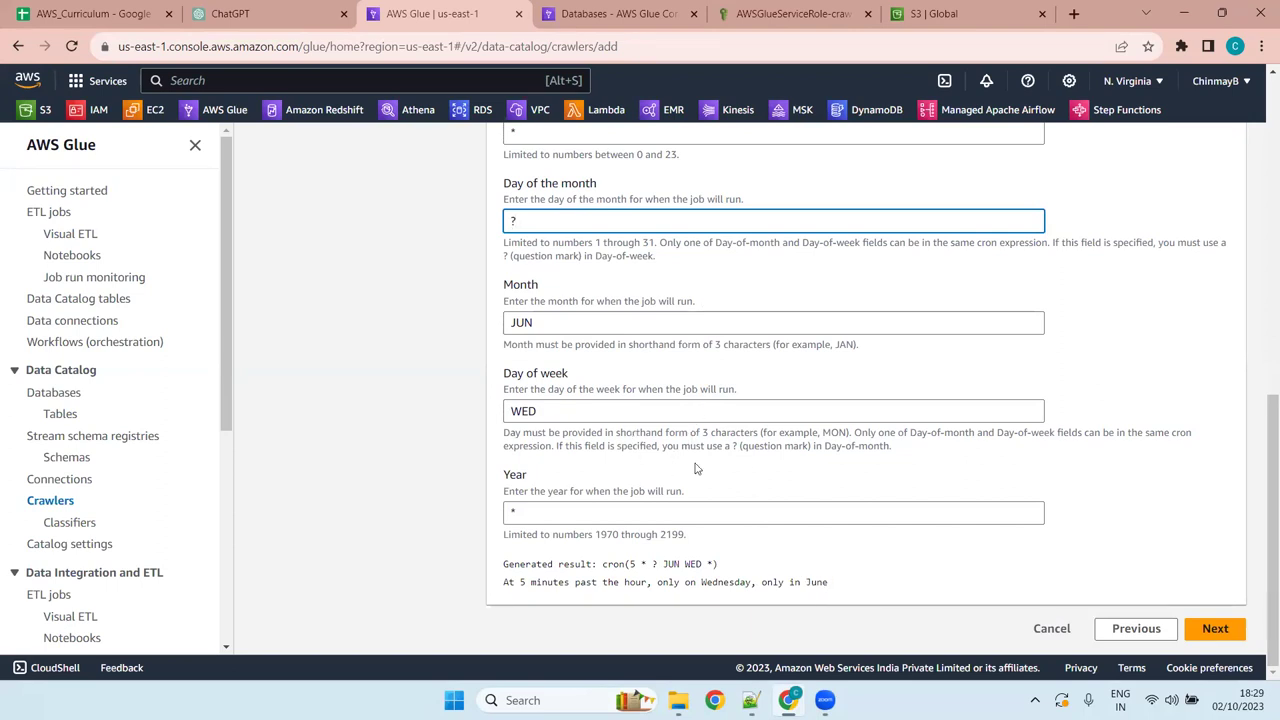
# Review all custom schedule fields against the generated cron expression and its plain-text description
pyautogui.scroll(4, 718, 370)
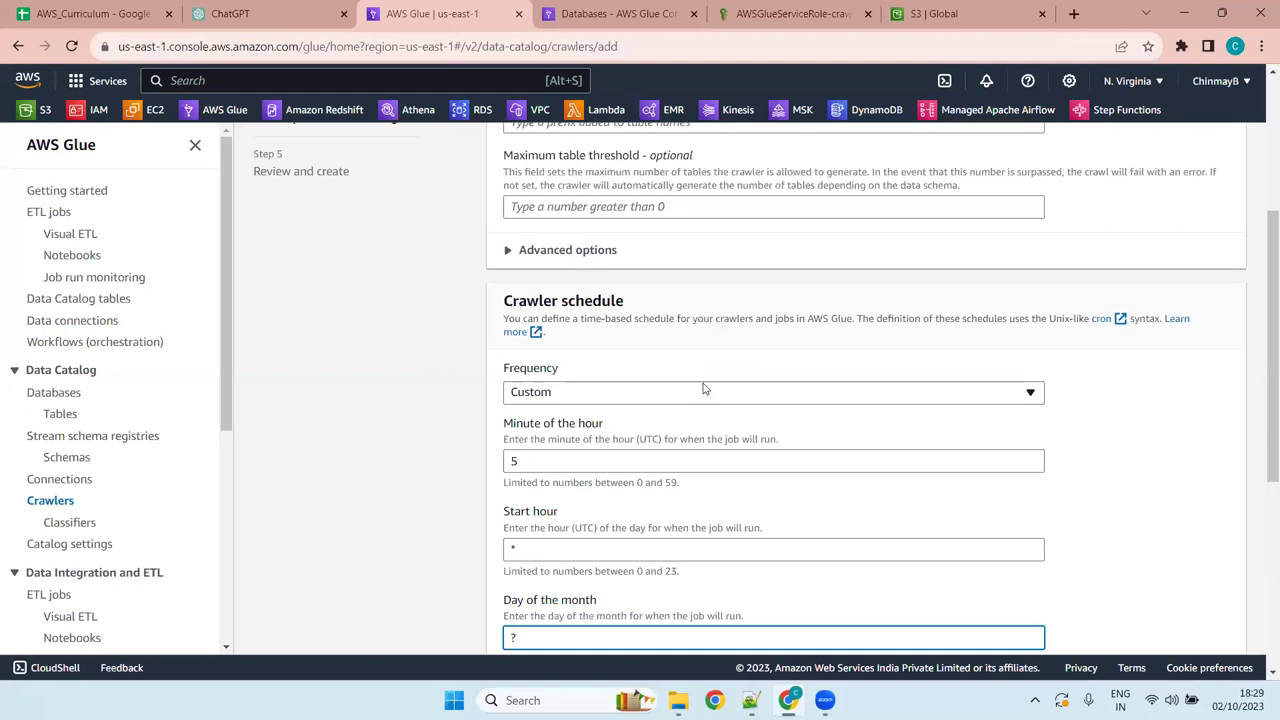
pyautogui.scroll(-4, 705, 390)
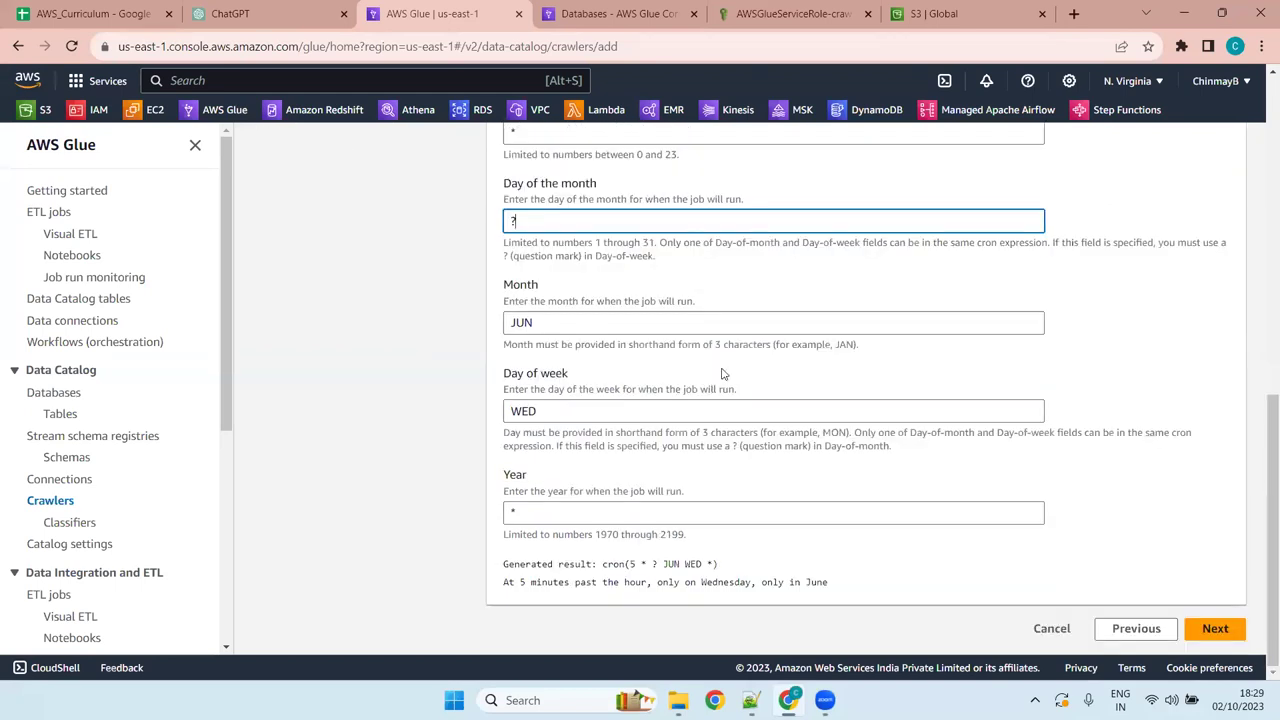
pyautogui.moveTo(720, 566); pyautogui.dragTo(603, 566)
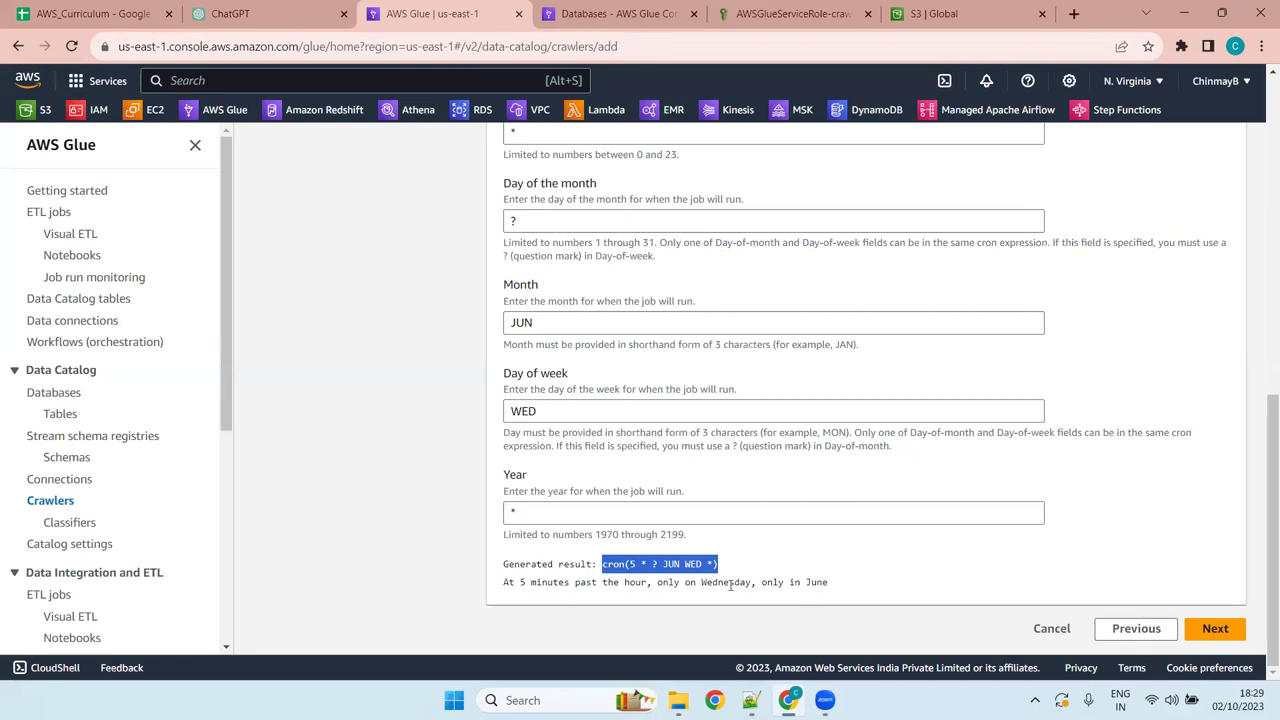
pyautogui.scroll(4, 730, 587)
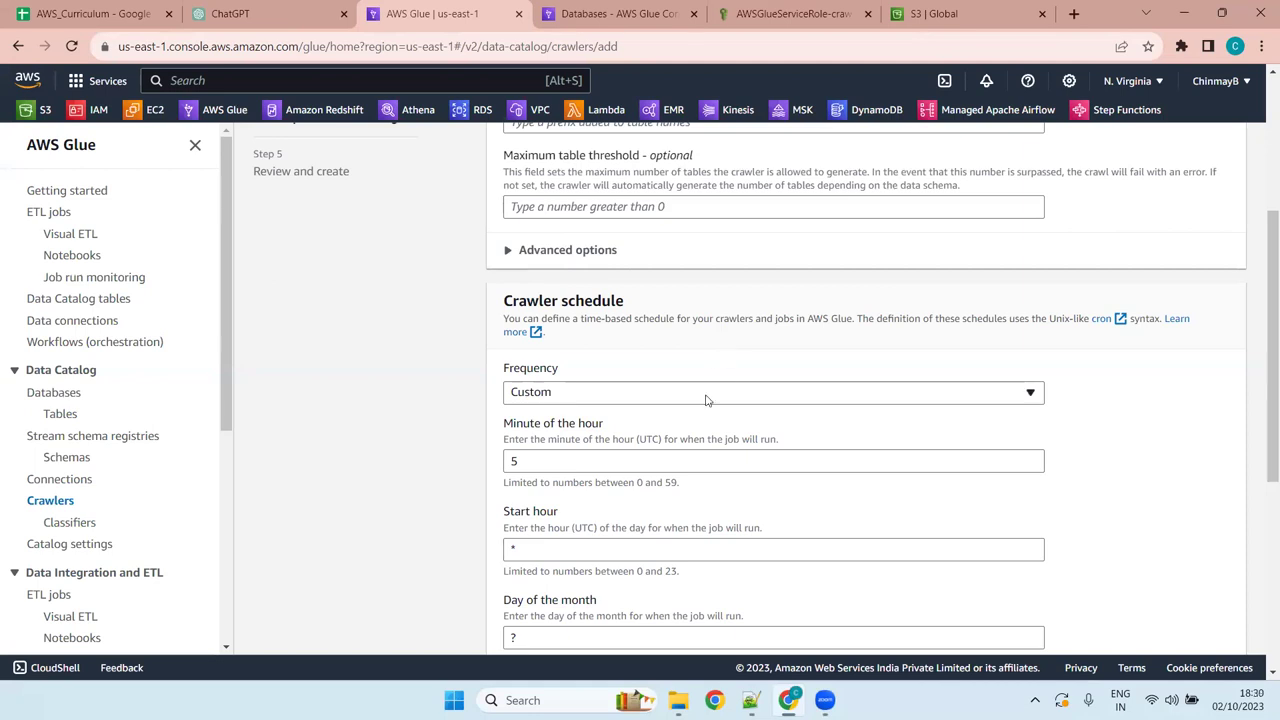
pyautogui.scroll(-4, 732, 356)
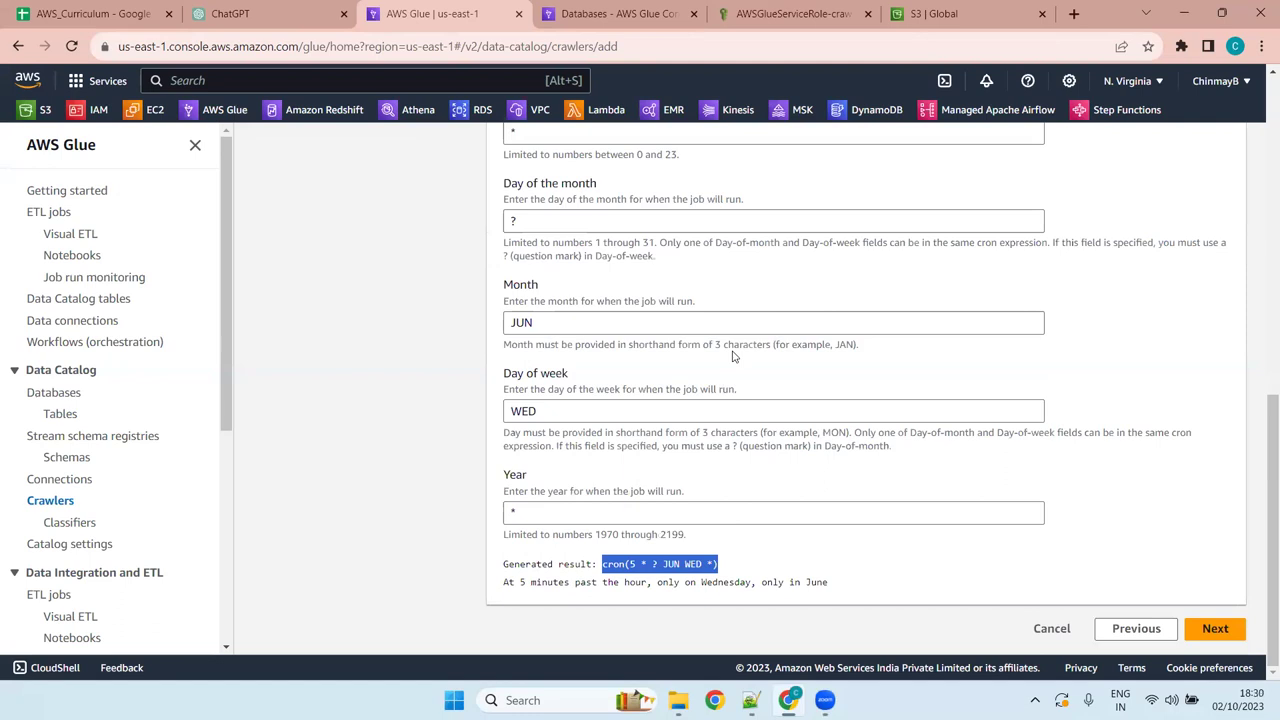
pyautogui.scroll(4, 732, 356)
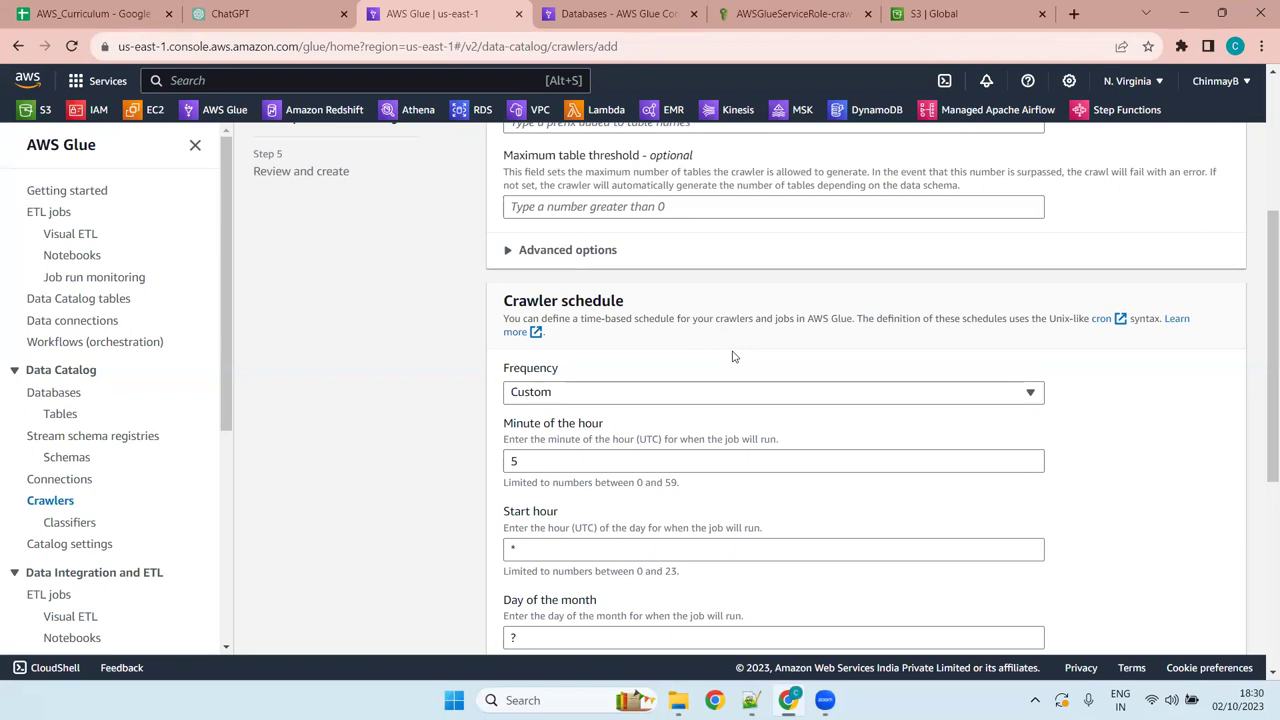
pyautogui.scroll(-1, 1260, 350)
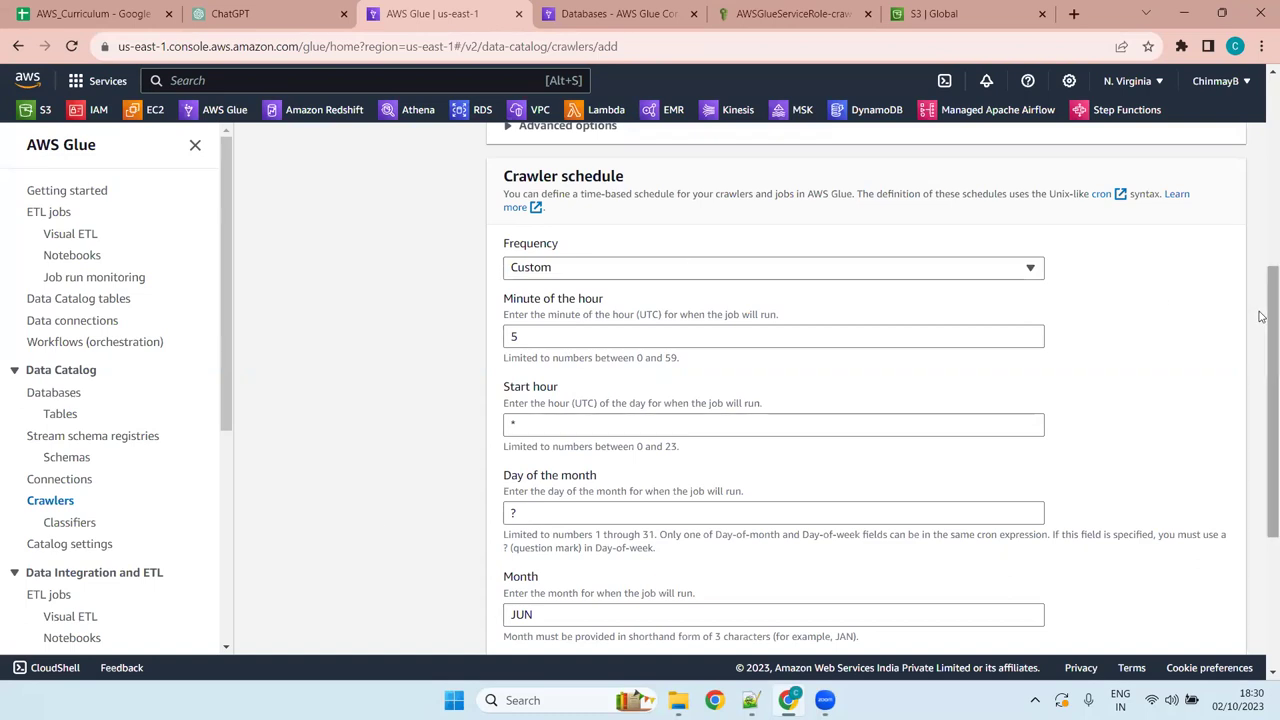
pyautogui.moveTo(1262, 309); pyautogui.dragTo(1262, 472)
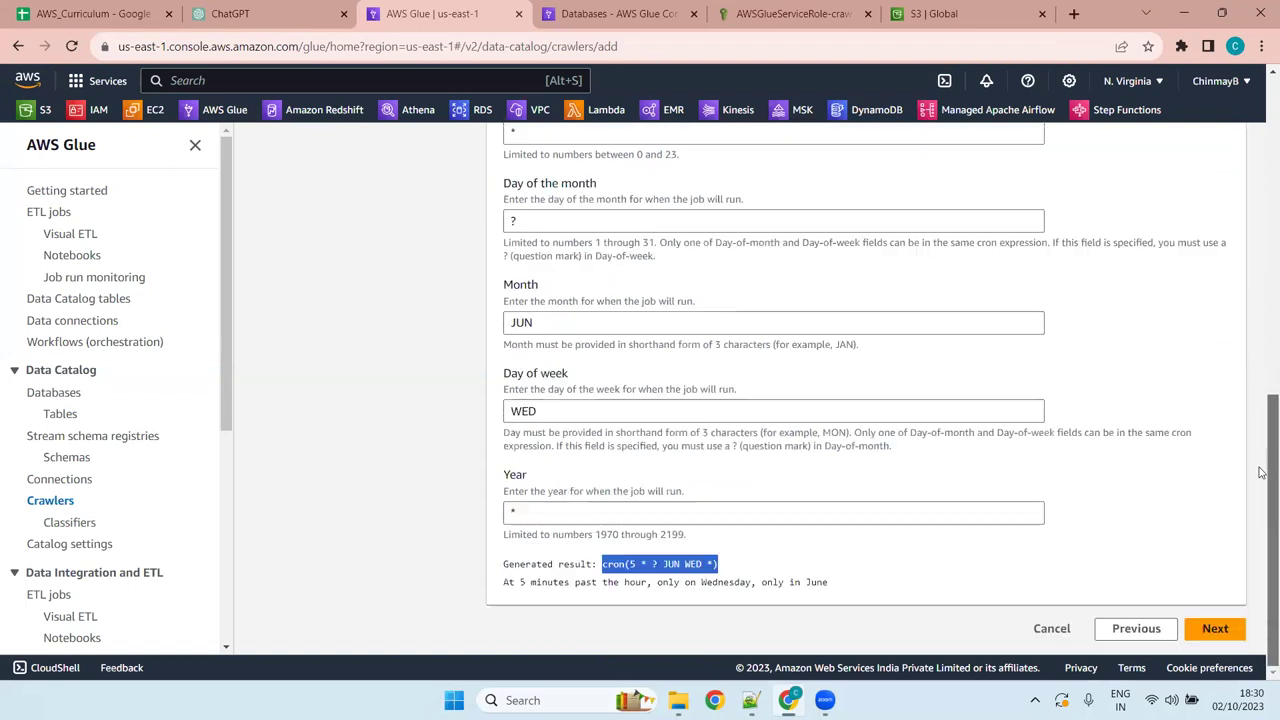
# Set the crawler schedule frequency to On demand
pyautogui.scroll(4, 654, 265)
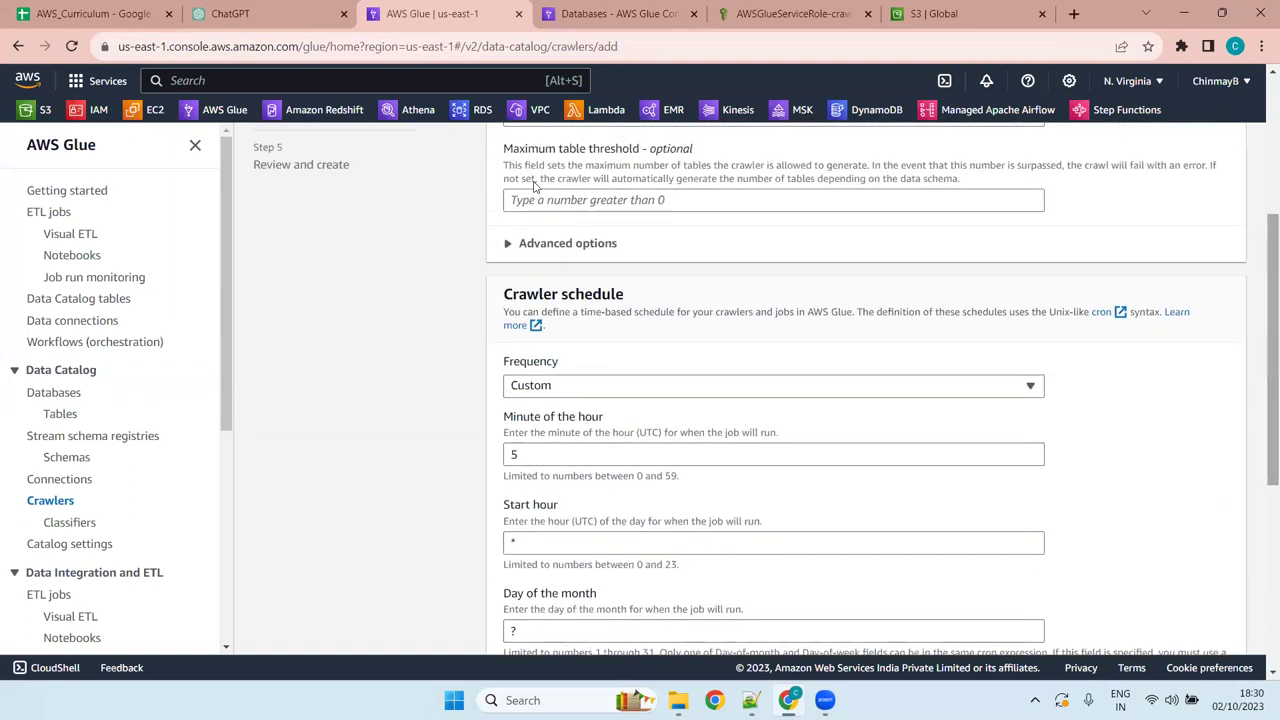
pyautogui.click(620, 385)
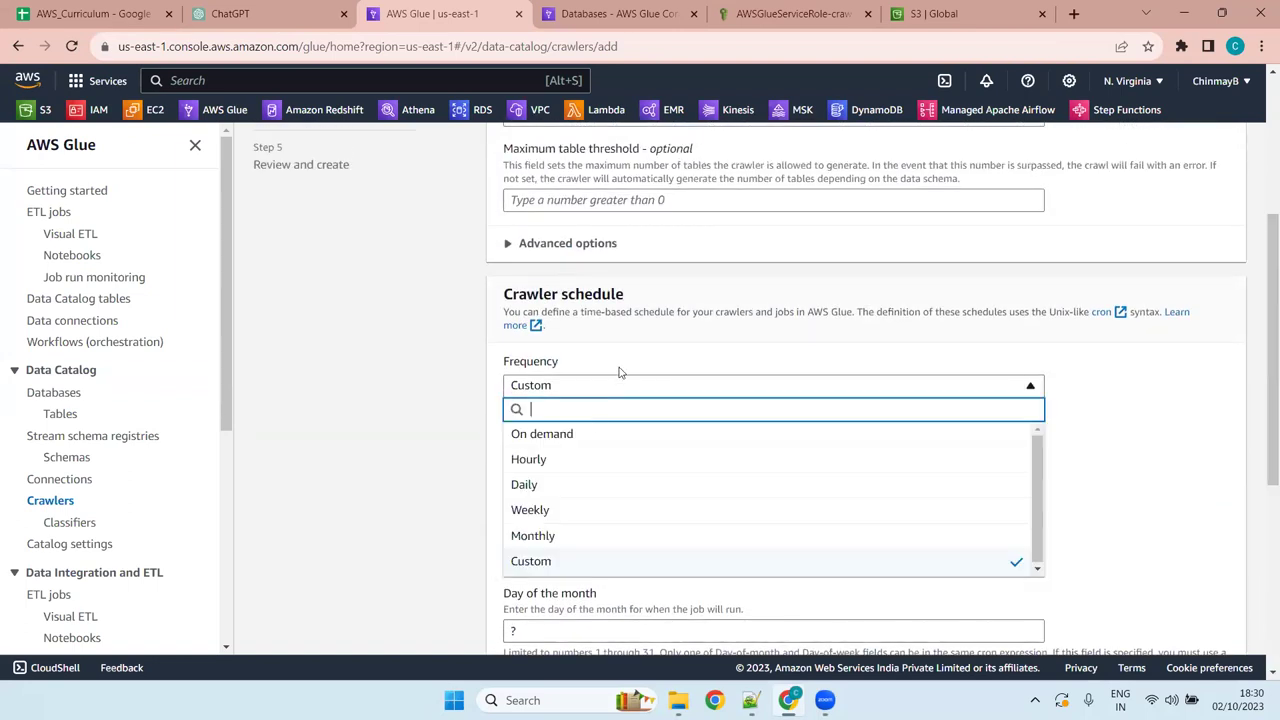
pyautogui.click(595, 436)
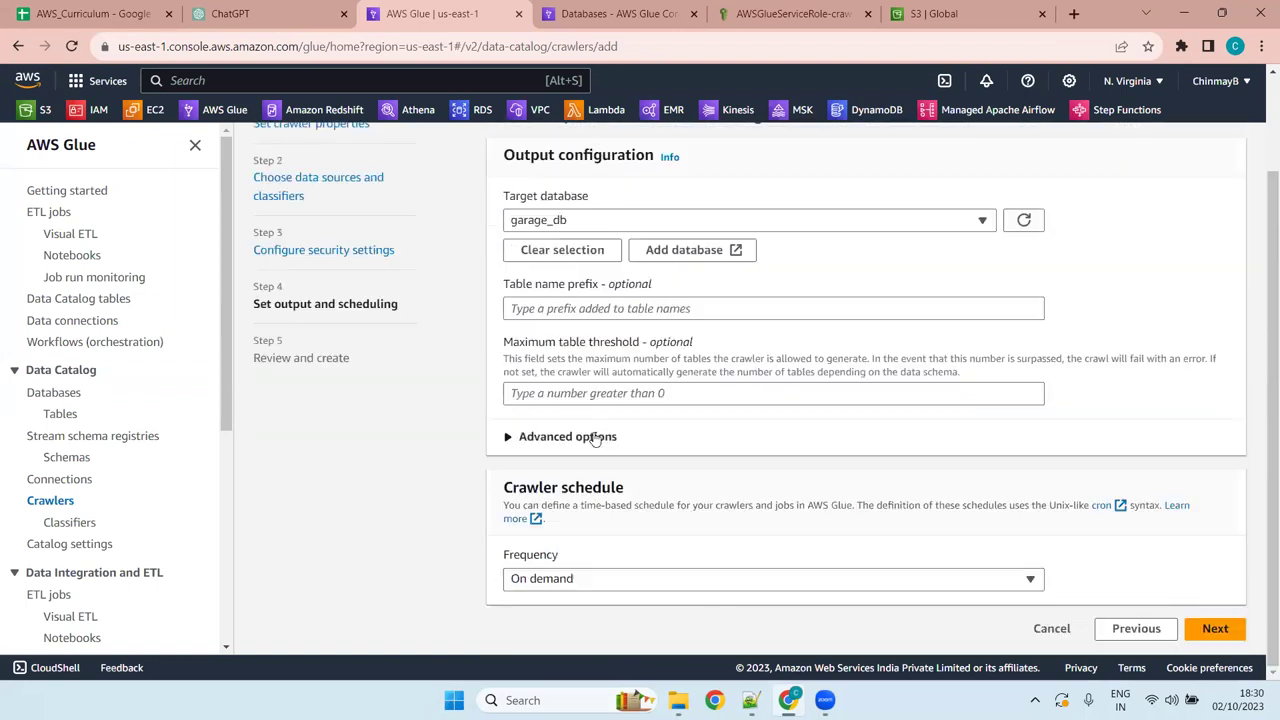
pyautogui.click(550, 577)
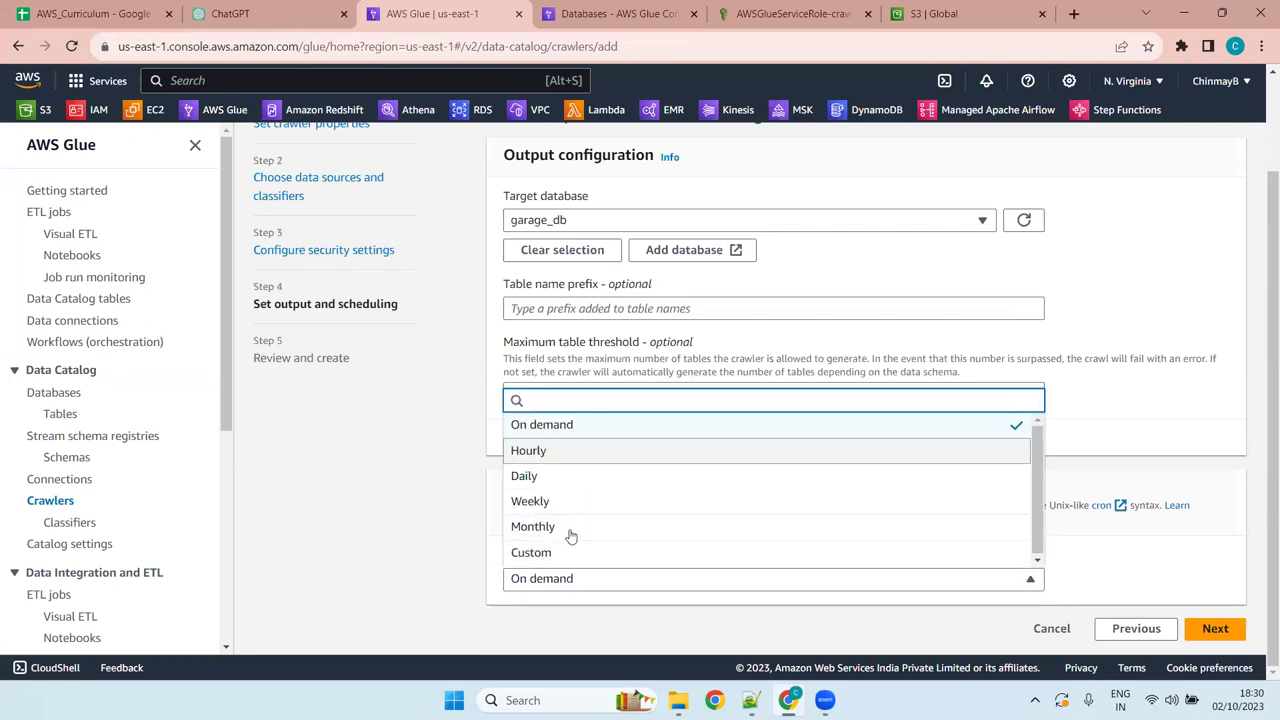
pyautogui.click(571, 577)
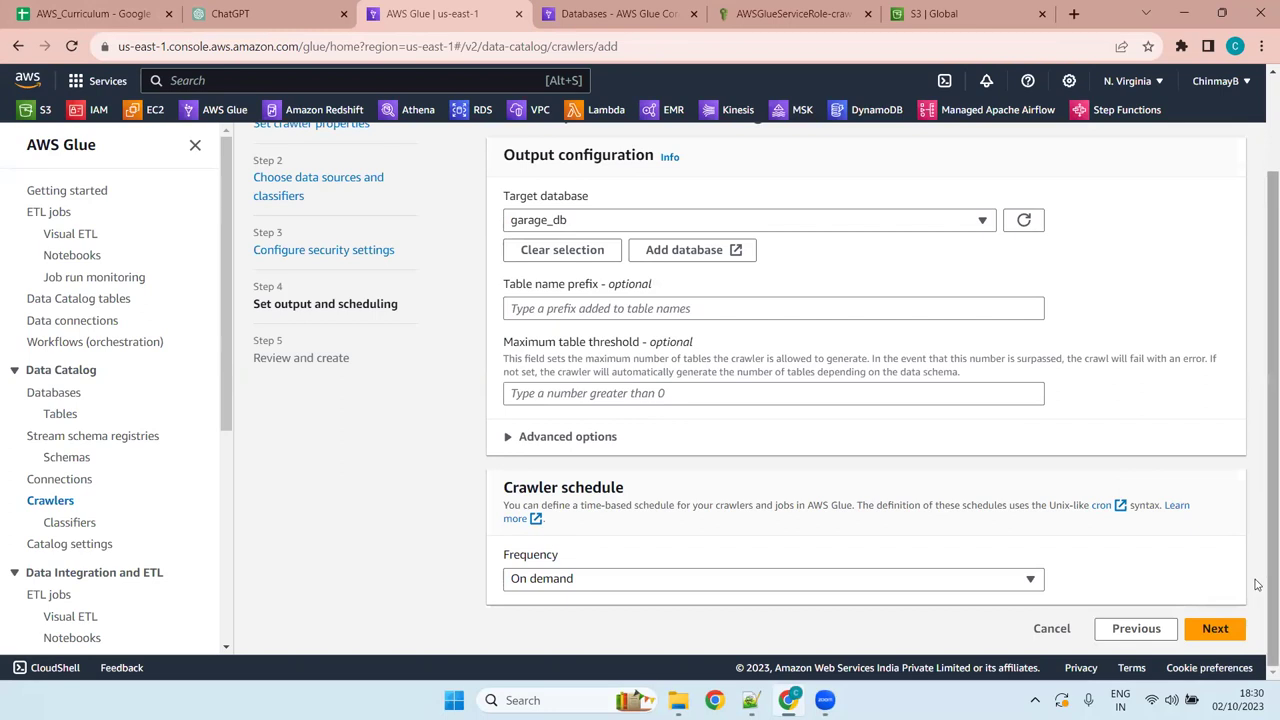
# Proceed to the review page, create the Garage_crawler crawler and look over its properties and crawler runs
pyautogui.click(1216, 628)
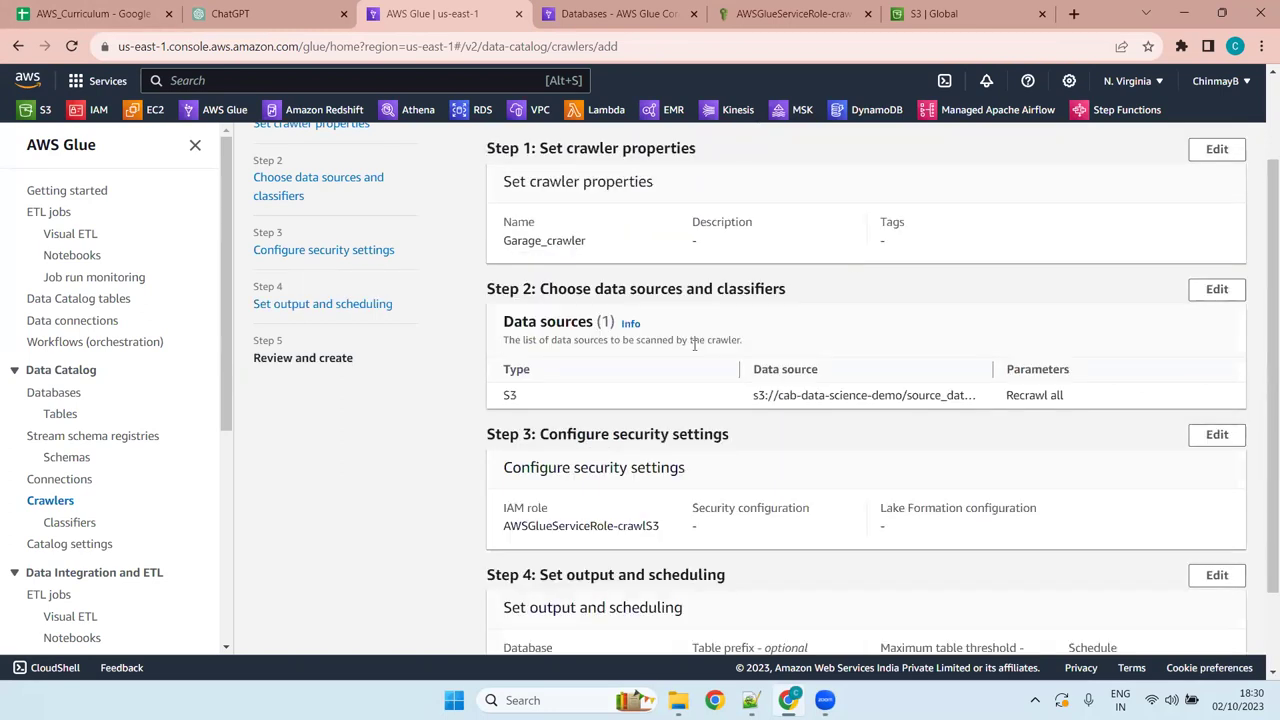
pyautogui.scroll(-2, 863, 355)
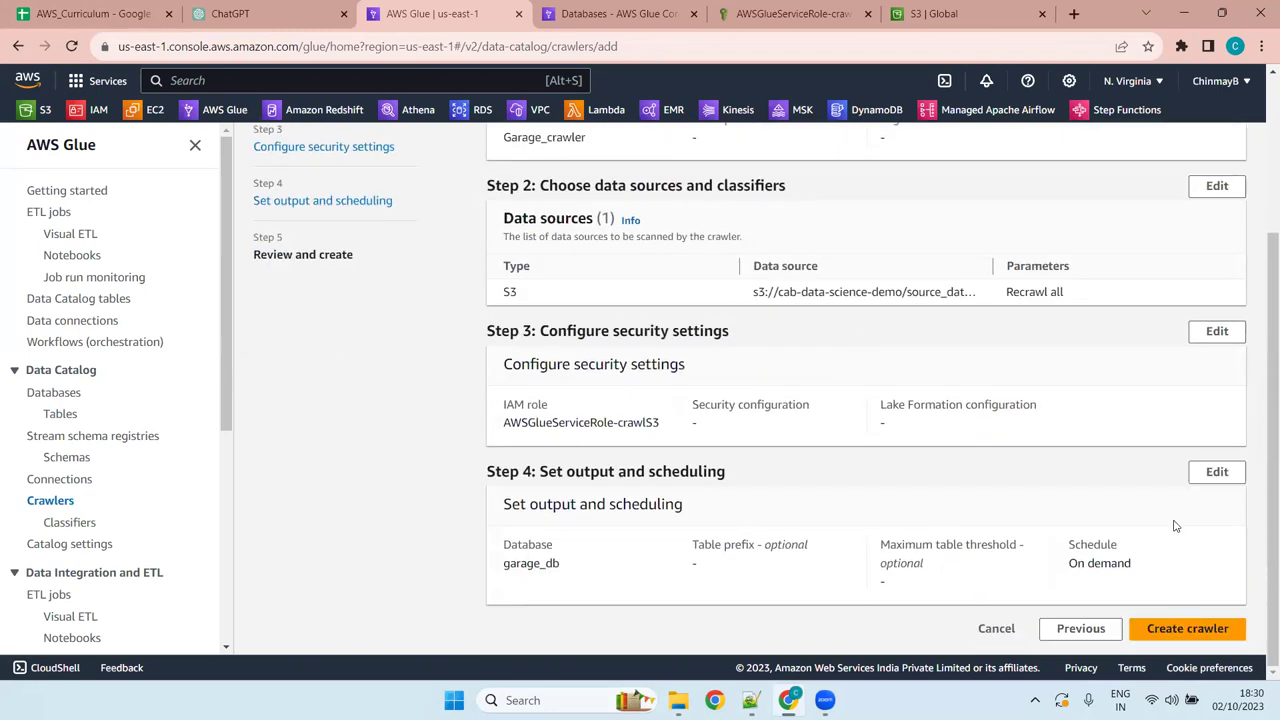
pyautogui.click(1189, 631)
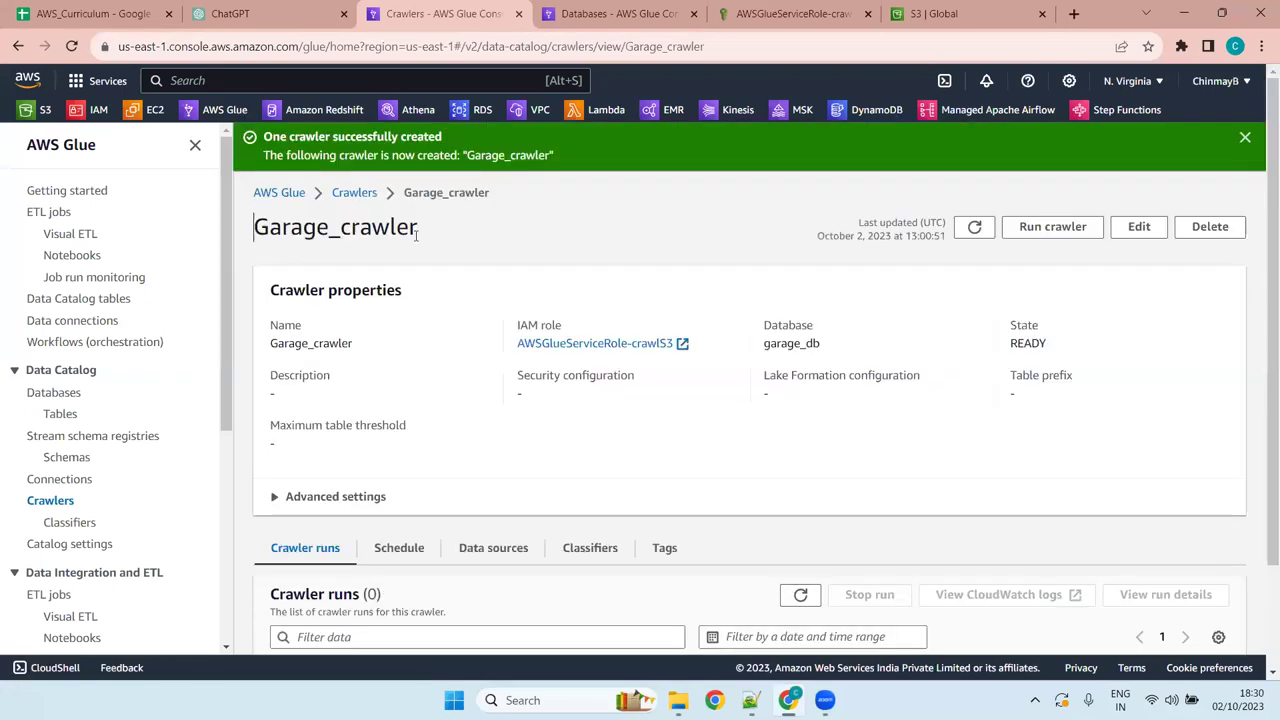
pyautogui.scroll(-2, 694, 362)
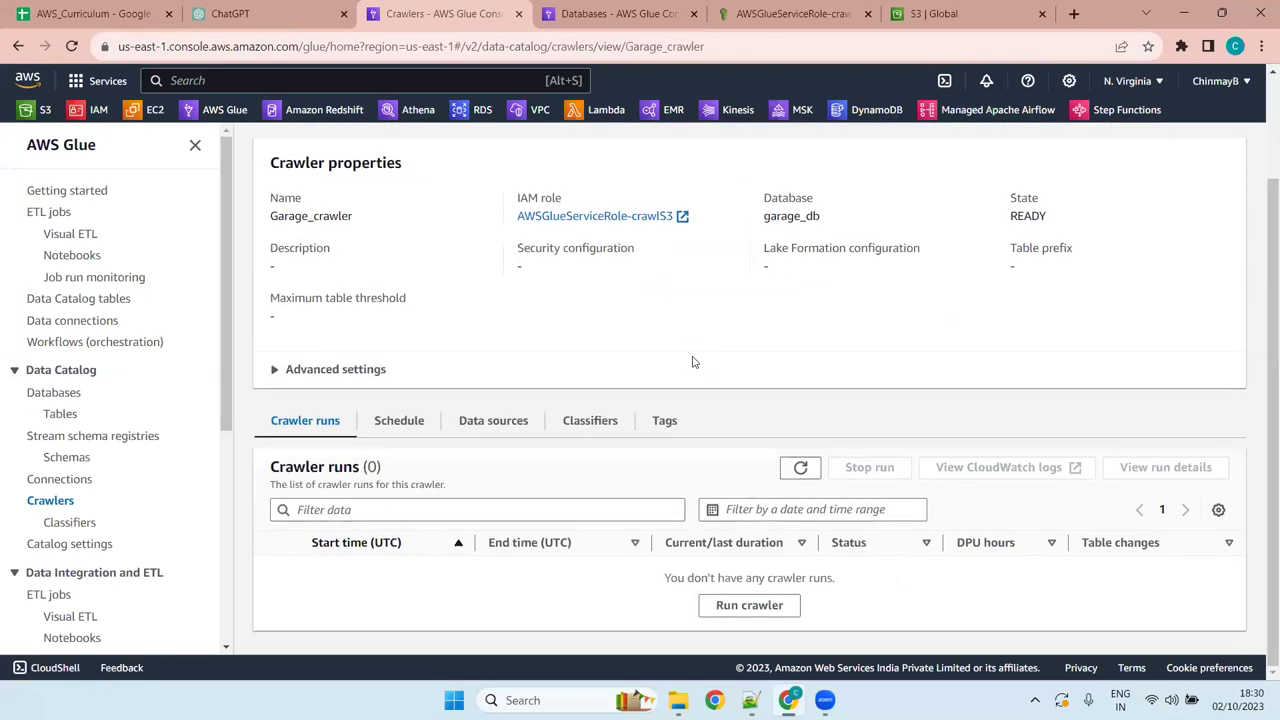
# Review the schedule, data sources with the full S3 path, and classifiers of Garage_crawler
pyautogui.scroll(2, 694, 362)
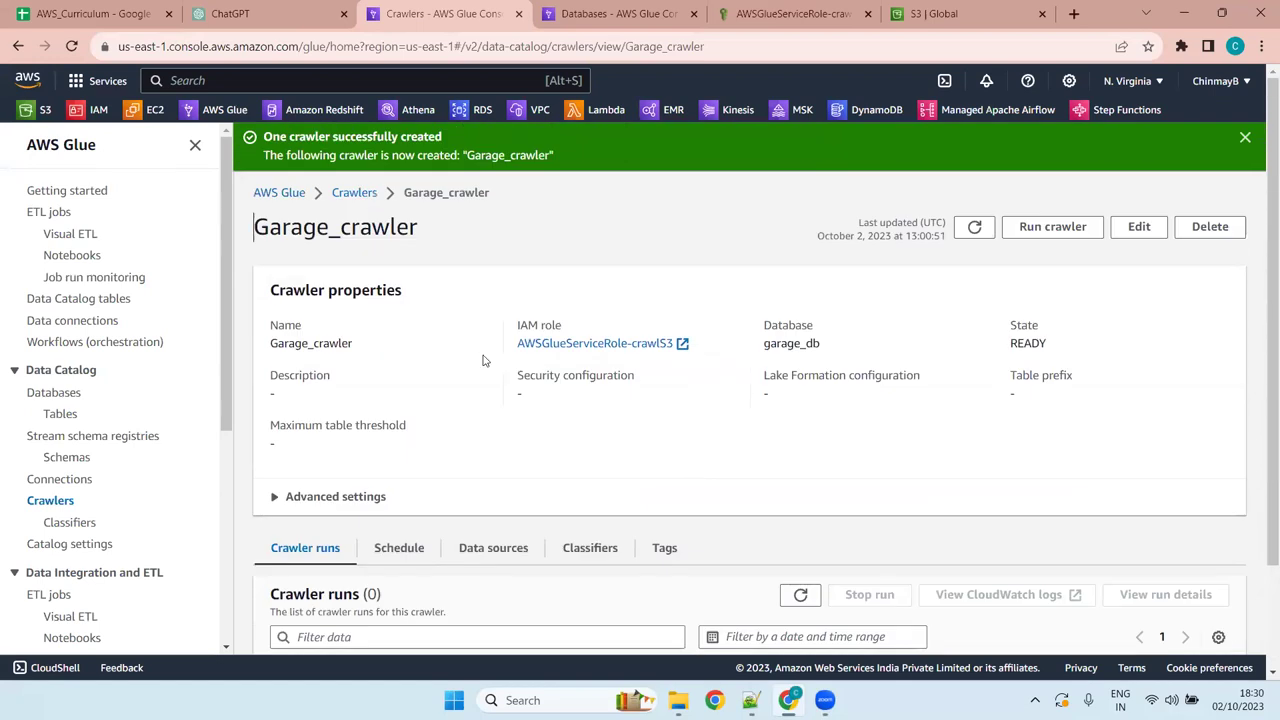
pyautogui.click(420, 548)
pyautogui.scroll(-1, 560, 434)
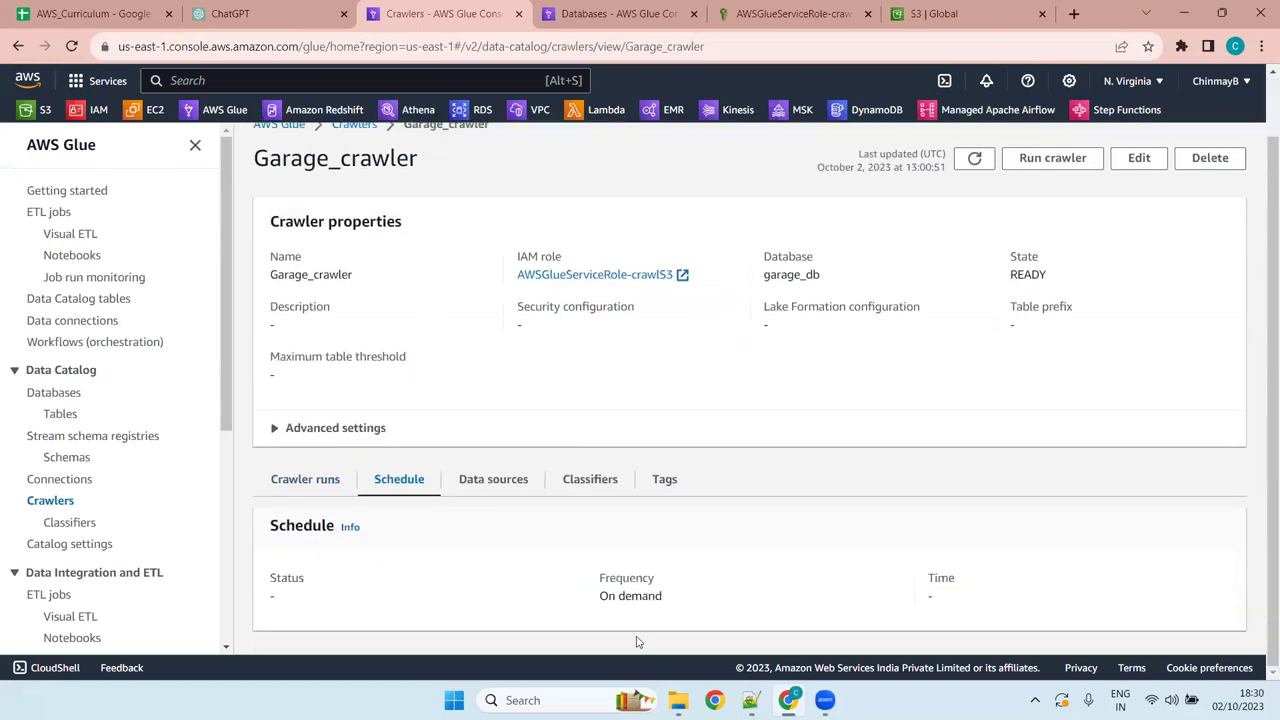
pyautogui.moveTo(668, 597); pyautogui.dragTo(600, 595)
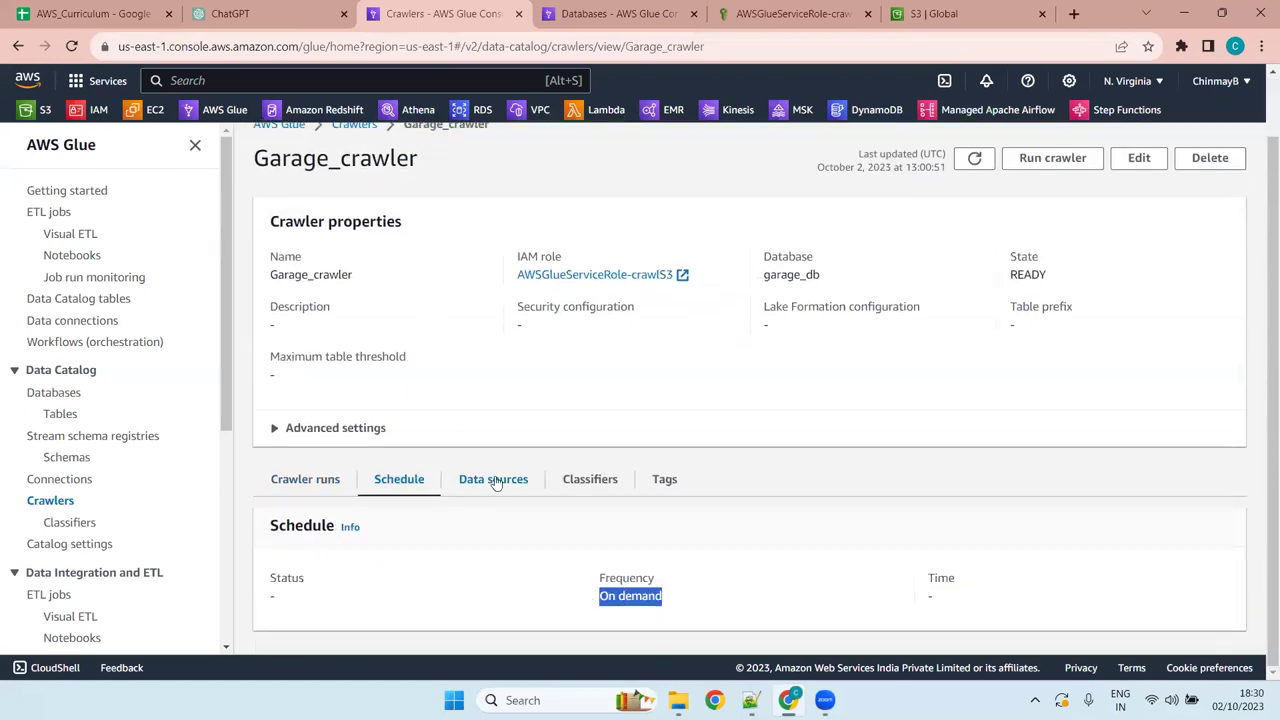
pyautogui.click(494, 480)
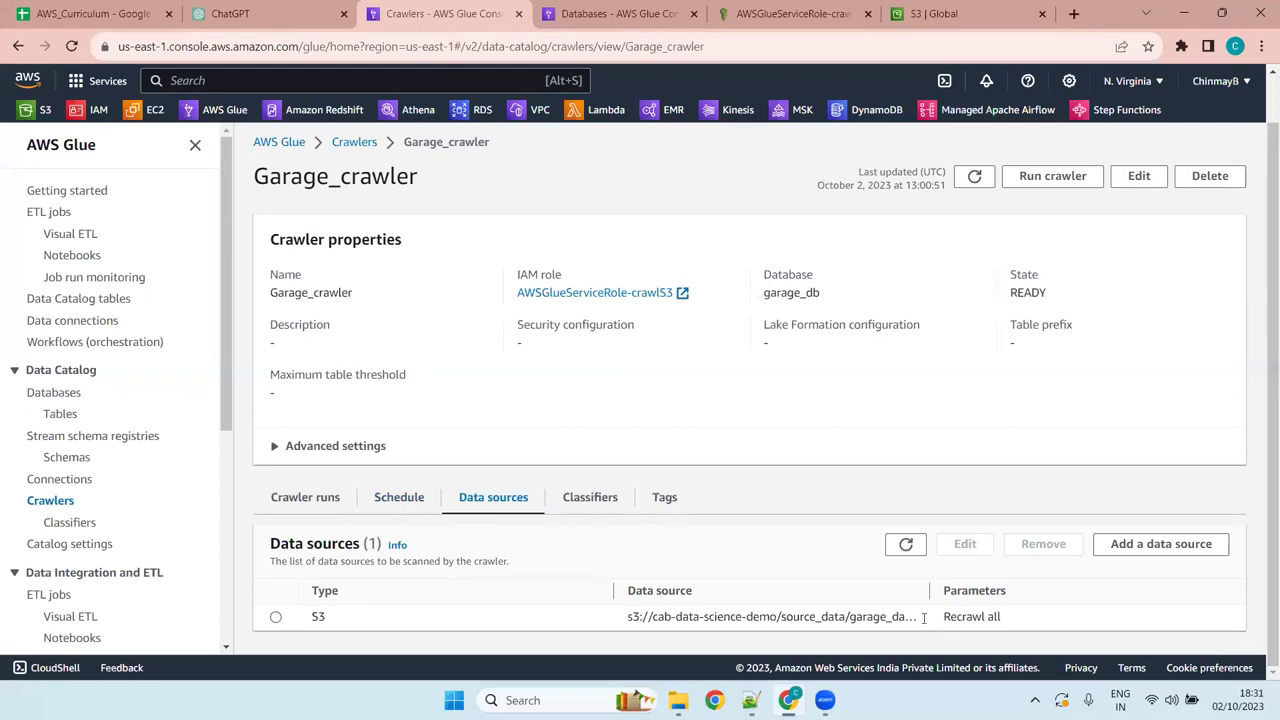
pyautogui.moveTo(930, 591); pyautogui.dragTo(1016, 591)
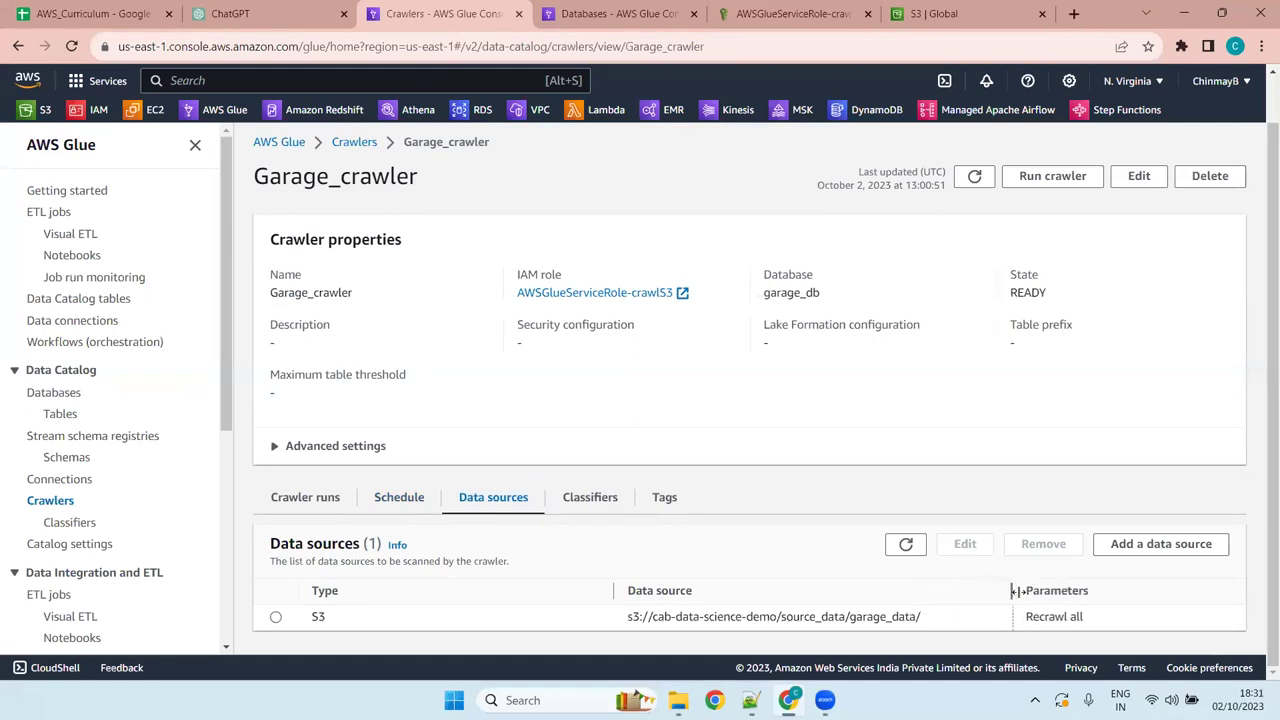
pyautogui.click(610, 498)
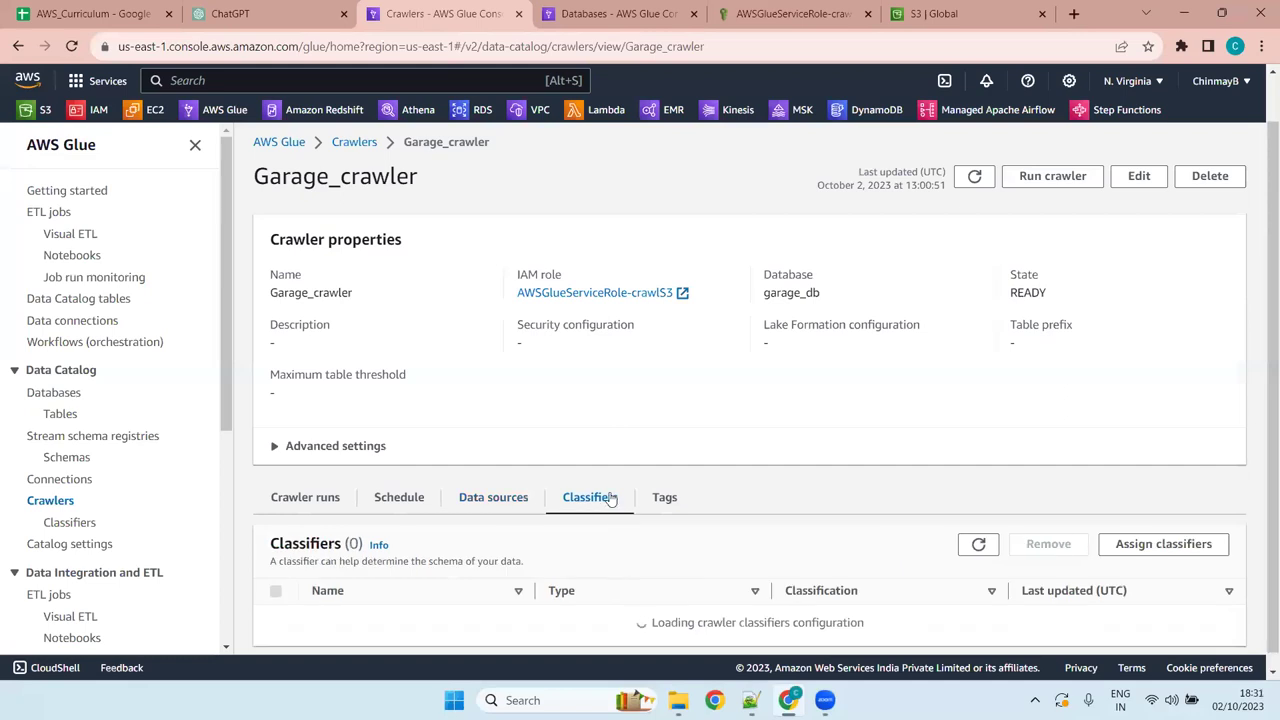
pyautogui.scroll(-1, 611, 505)
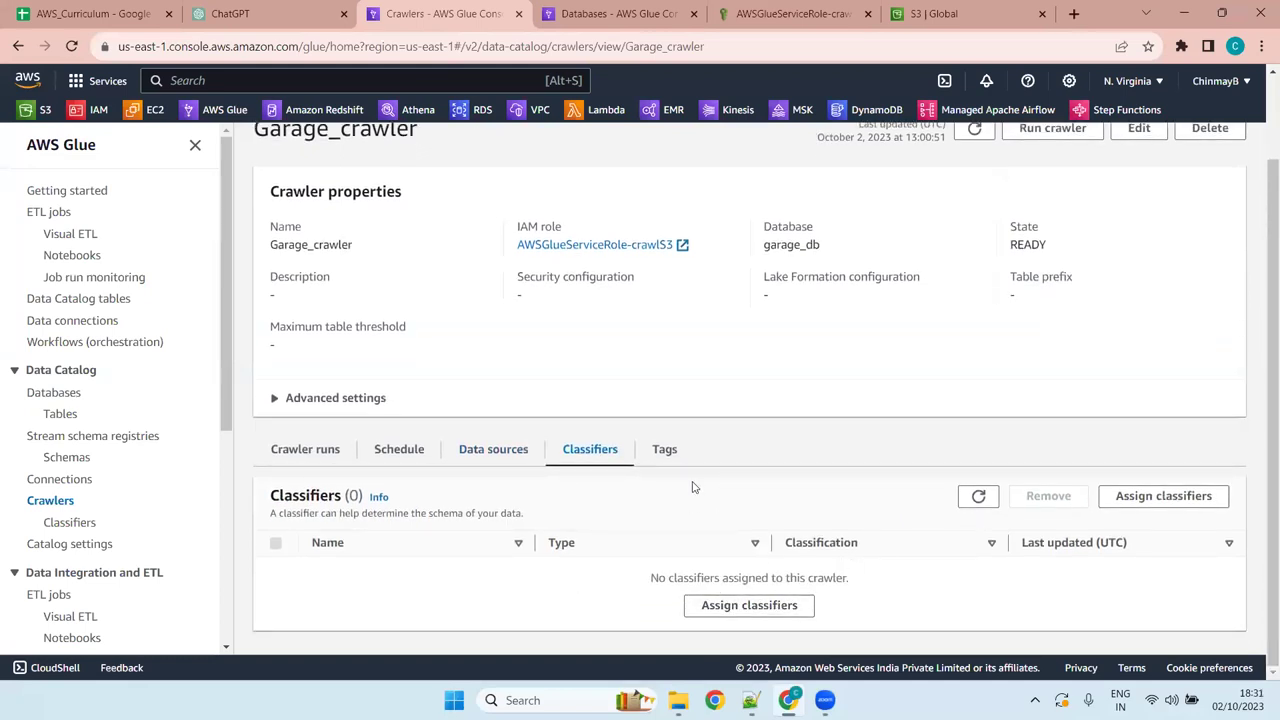
# Run Garage_crawler, dismiss the start notification and refresh its list of crawler runs
pyautogui.click(305, 449)
pyautogui.scroll(2, 1090, 229)
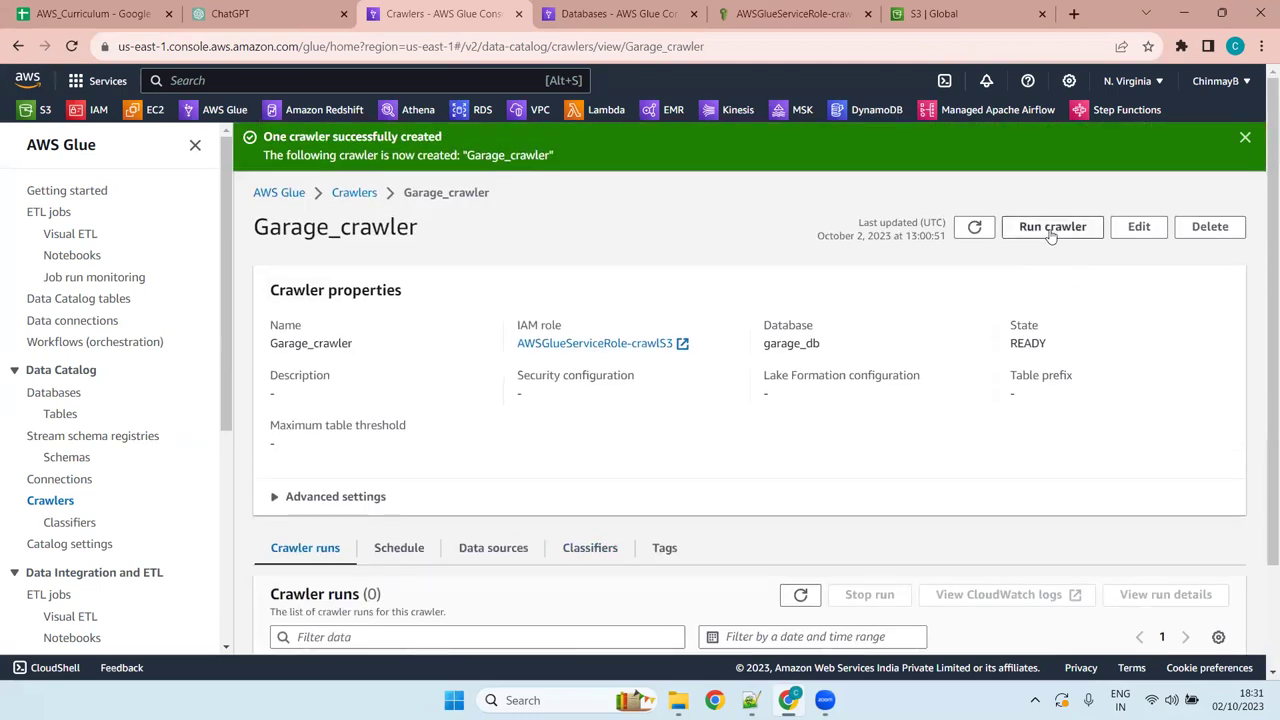
pyautogui.click(1054, 234)
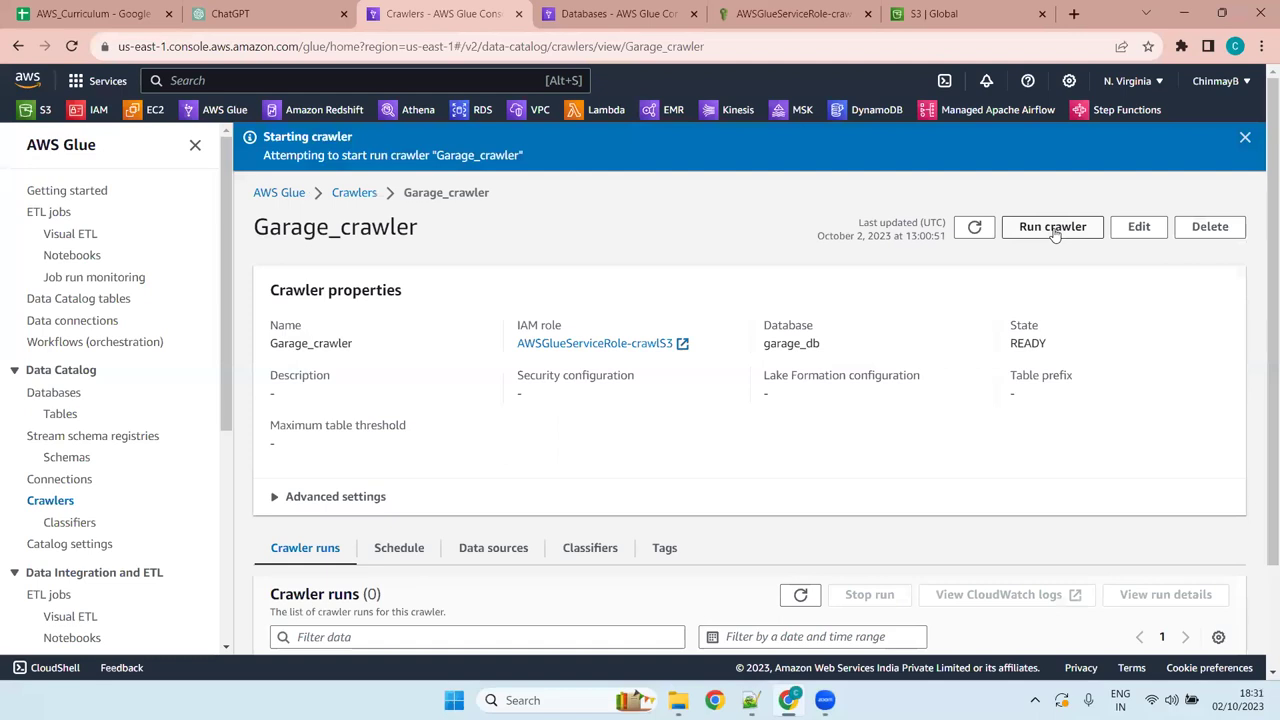
pyautogui.click(1245, 138)
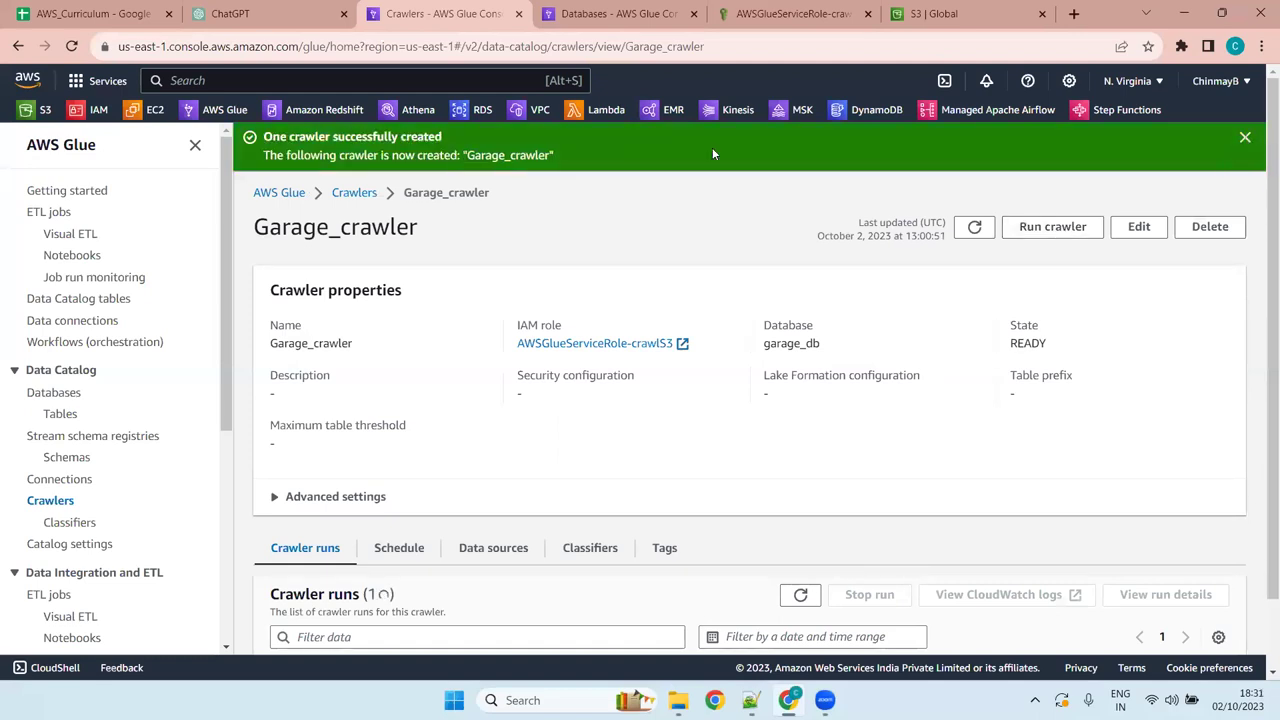
pyautogui.scroll(-2, 487, 264)
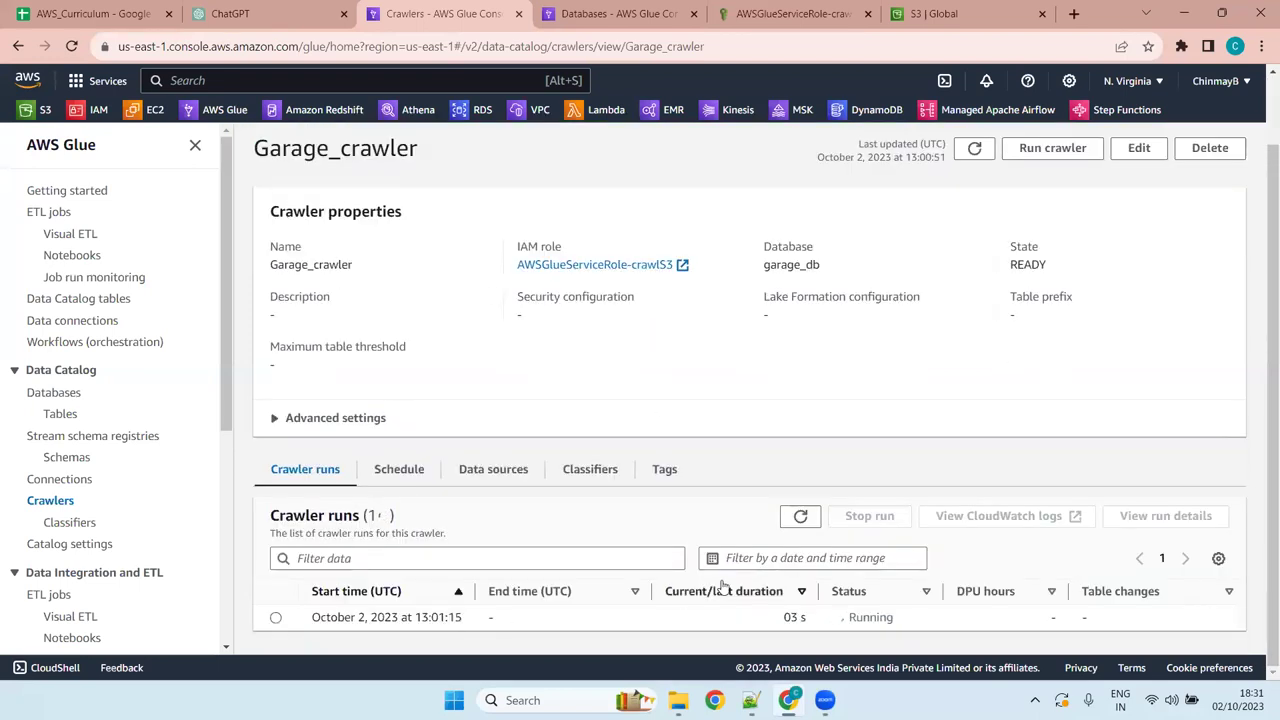
pyautogui.click(800, 516)
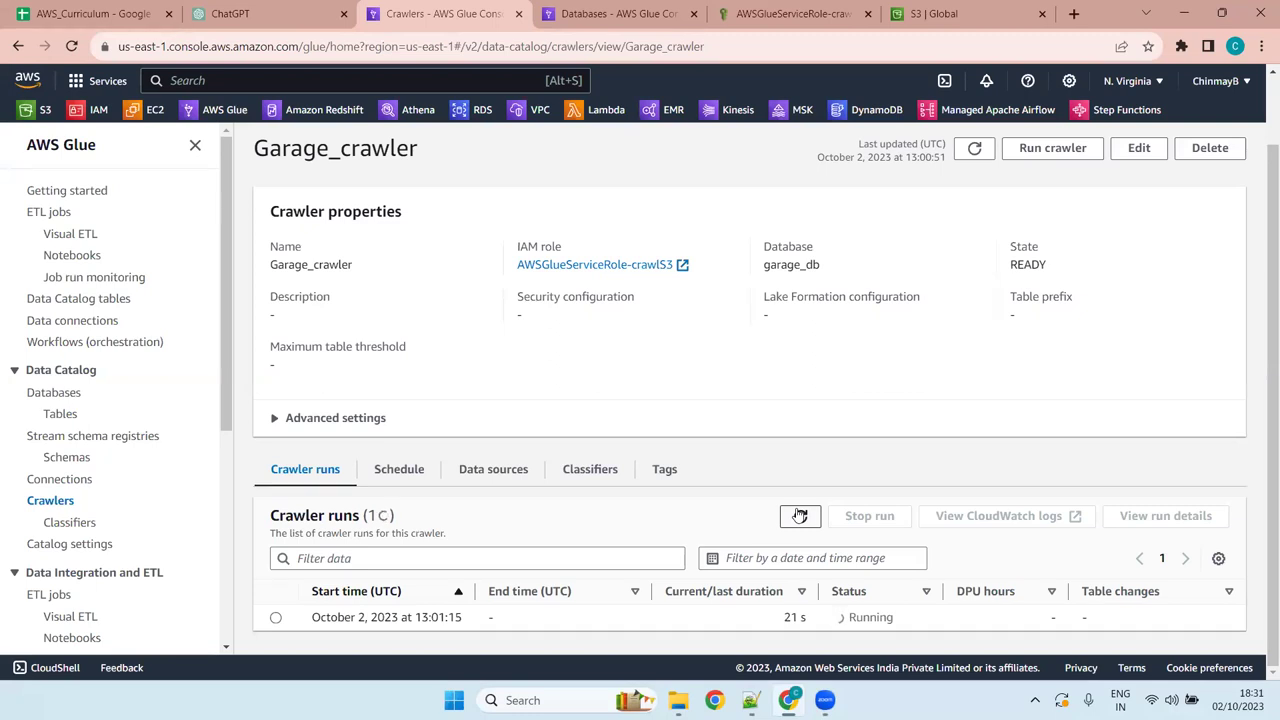
pyautogui.click(276, 618)
# Open the list of all crawlers and refresh it repeatedly to monitor the state of Garage_crawler
pyautogui.click(50, 502)
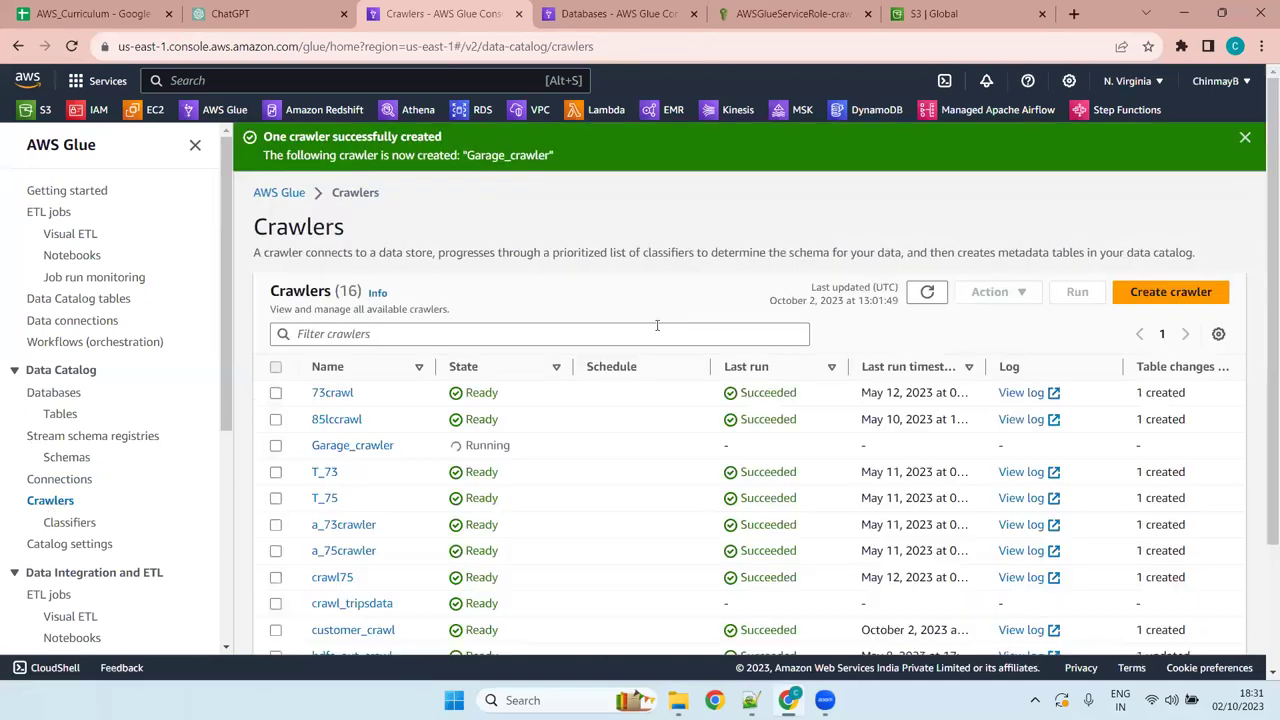
pyautogui.scroll(-3, 718, 427)
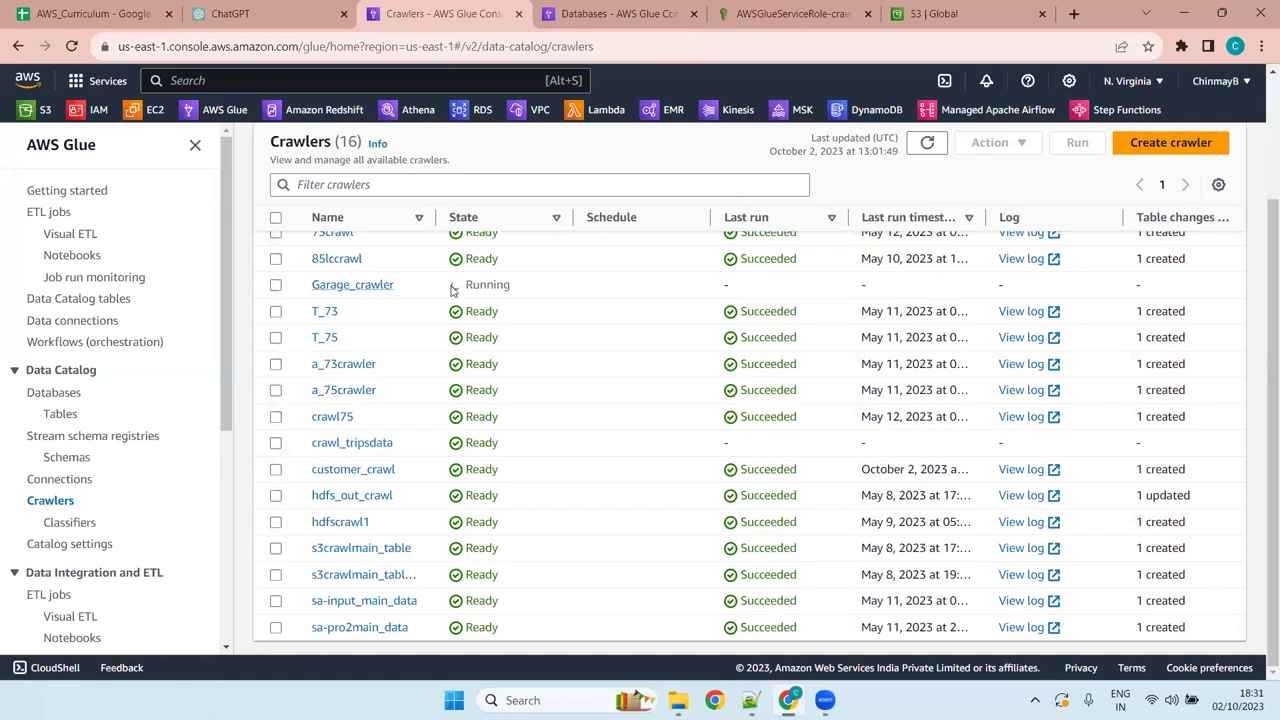
pyautogui.scroll(3, 532, 290)
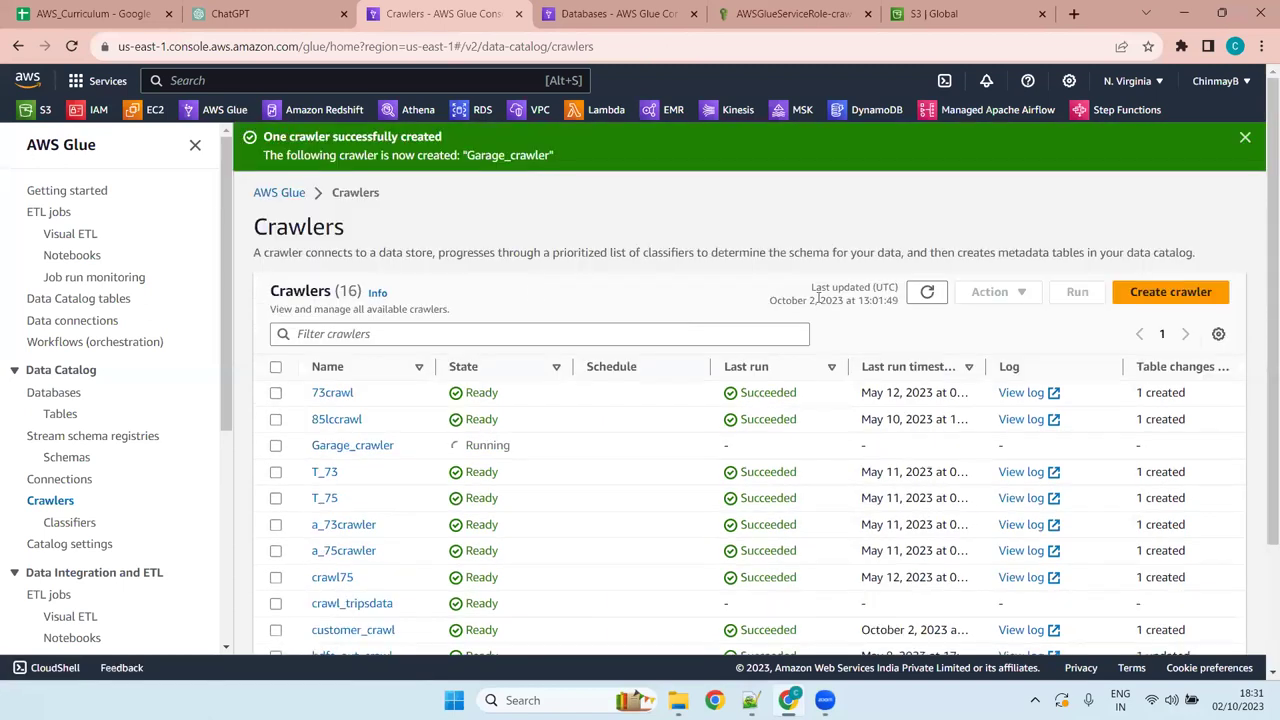
pyautogui.click(938, 293)
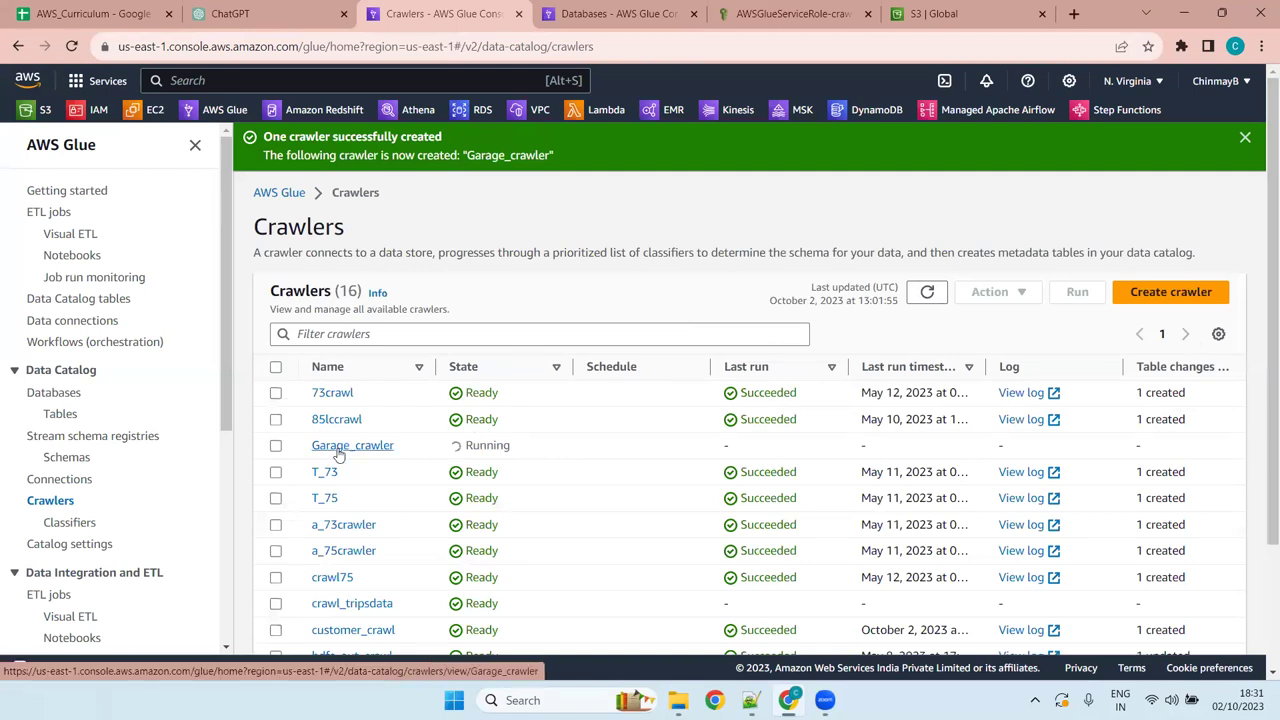
pyautogui.click(927, 291)
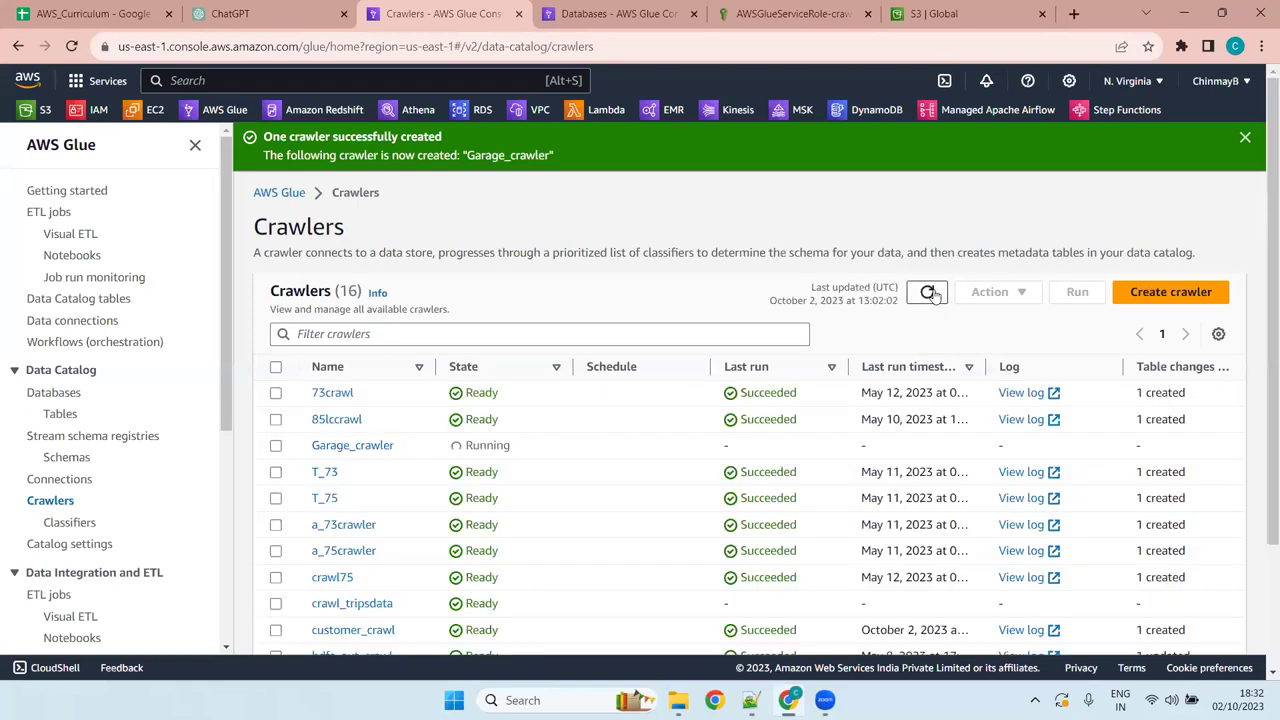
pyautogui.click(927, 291)
pyautogui.click(927, 291)
pyautogui.click(928, 292)
pyautogui.click(928, 292)
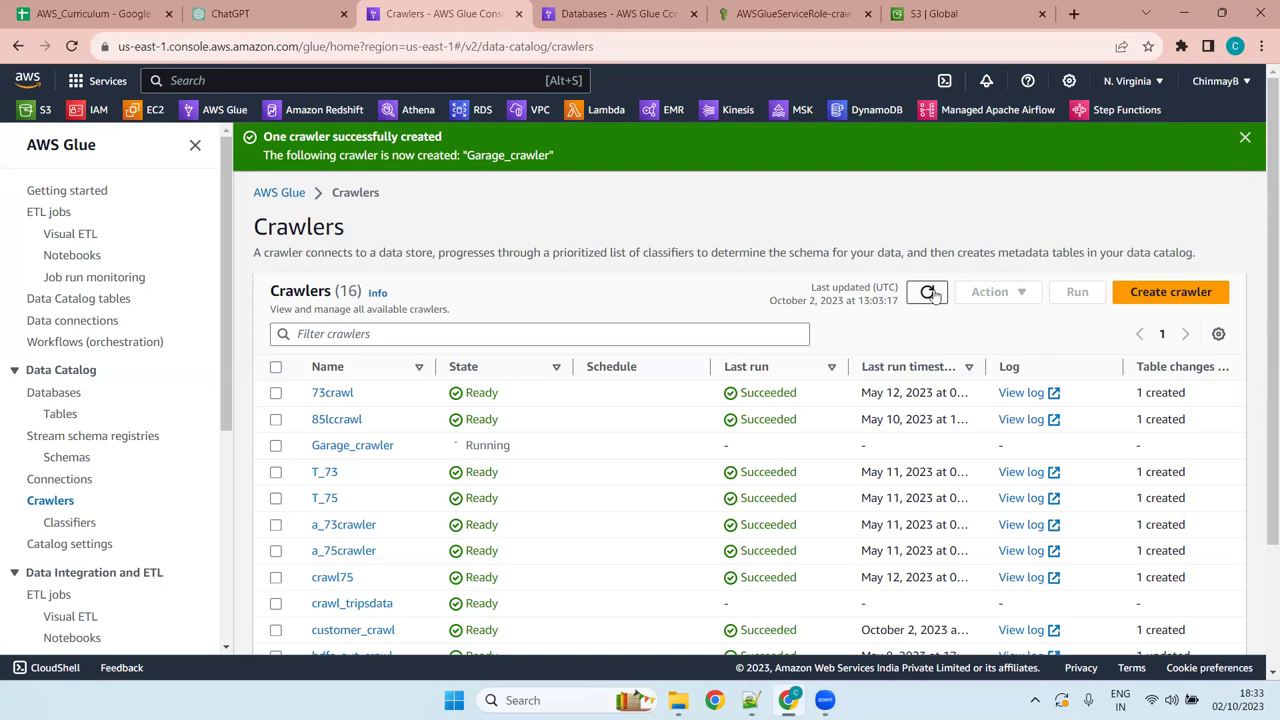
pyautogui.click(930, 293)
pyautogui.click(925, 294)
pyautogui.click(927, 292)
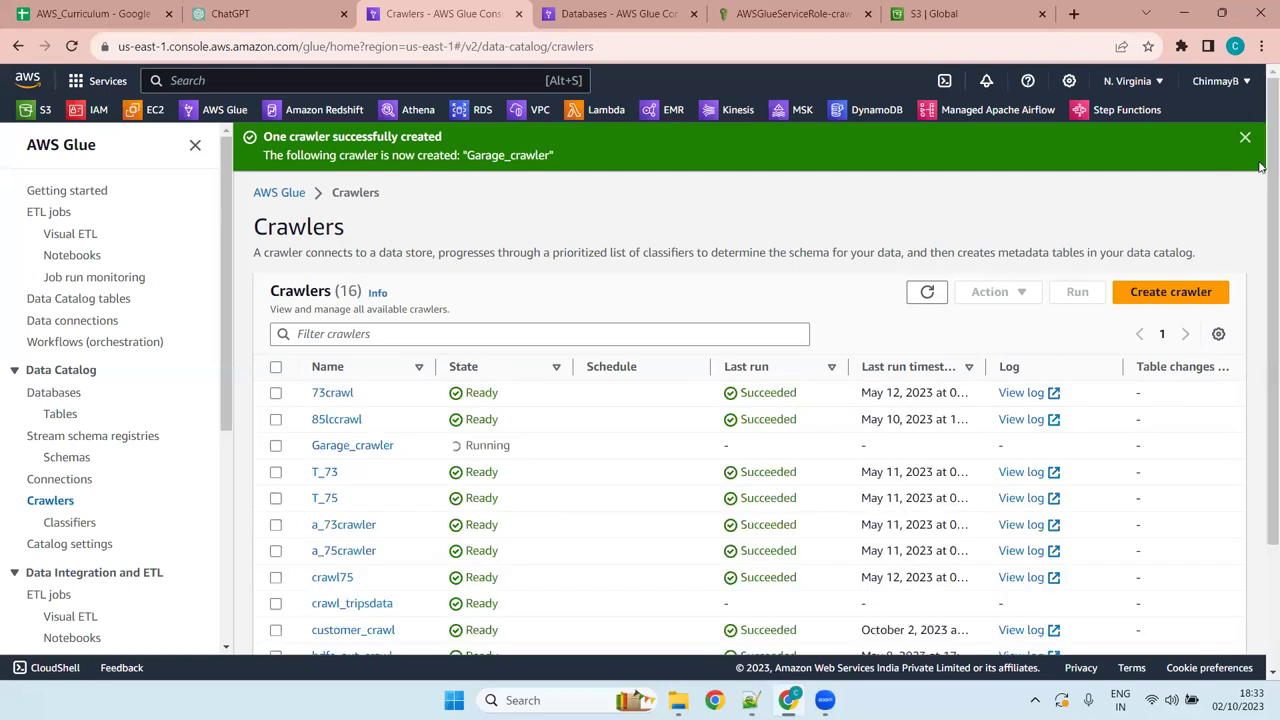
# Dismiss the crawler and IAM role creation notifications and refresh the crawlers list
pyautogui.click(1245, 139)
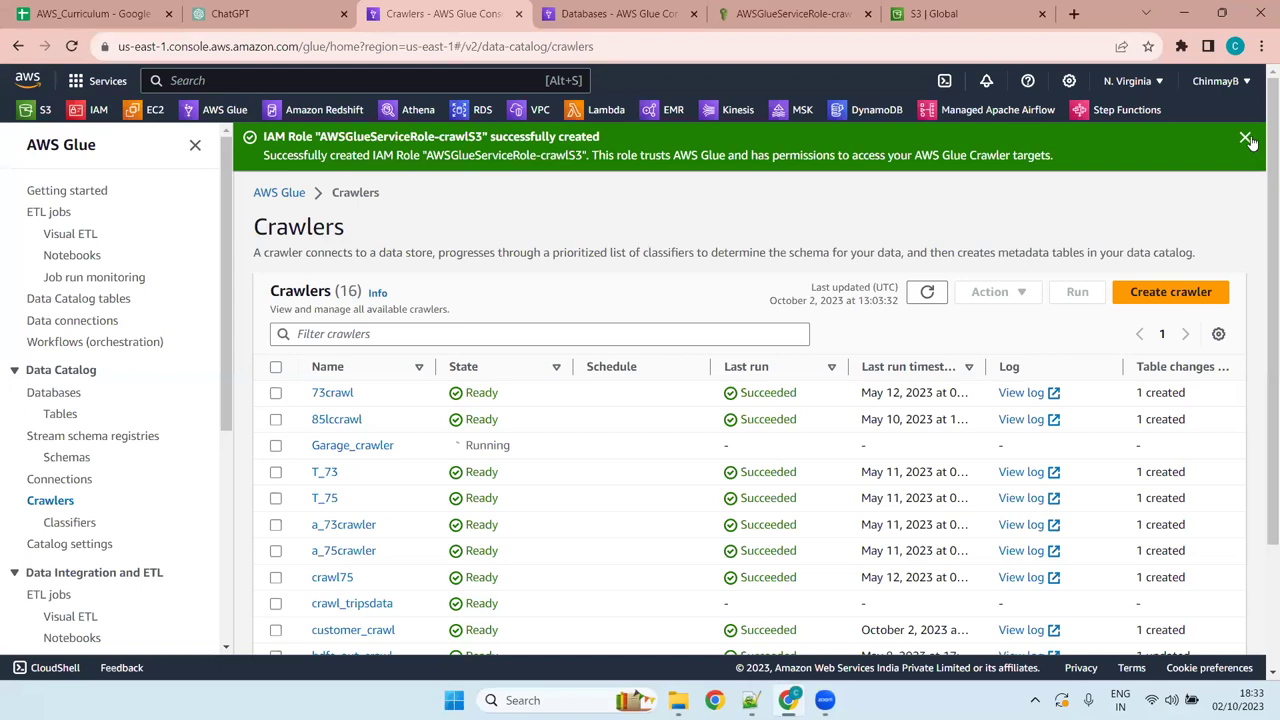
pyautogui.click(1245, 139)
pyautogui.click(922, 247)
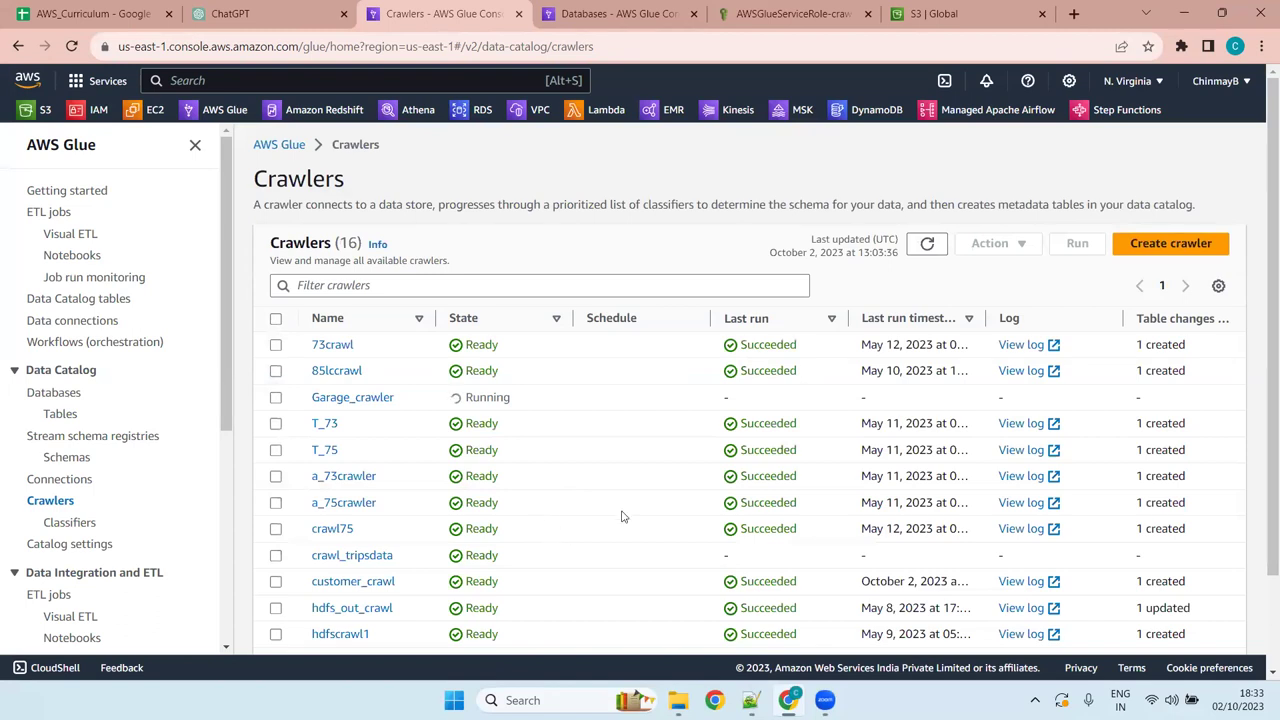
# Open Garage_crawler and refresh its crawler runs to check the run's status and table changes
pyautogui.click(380, 399)
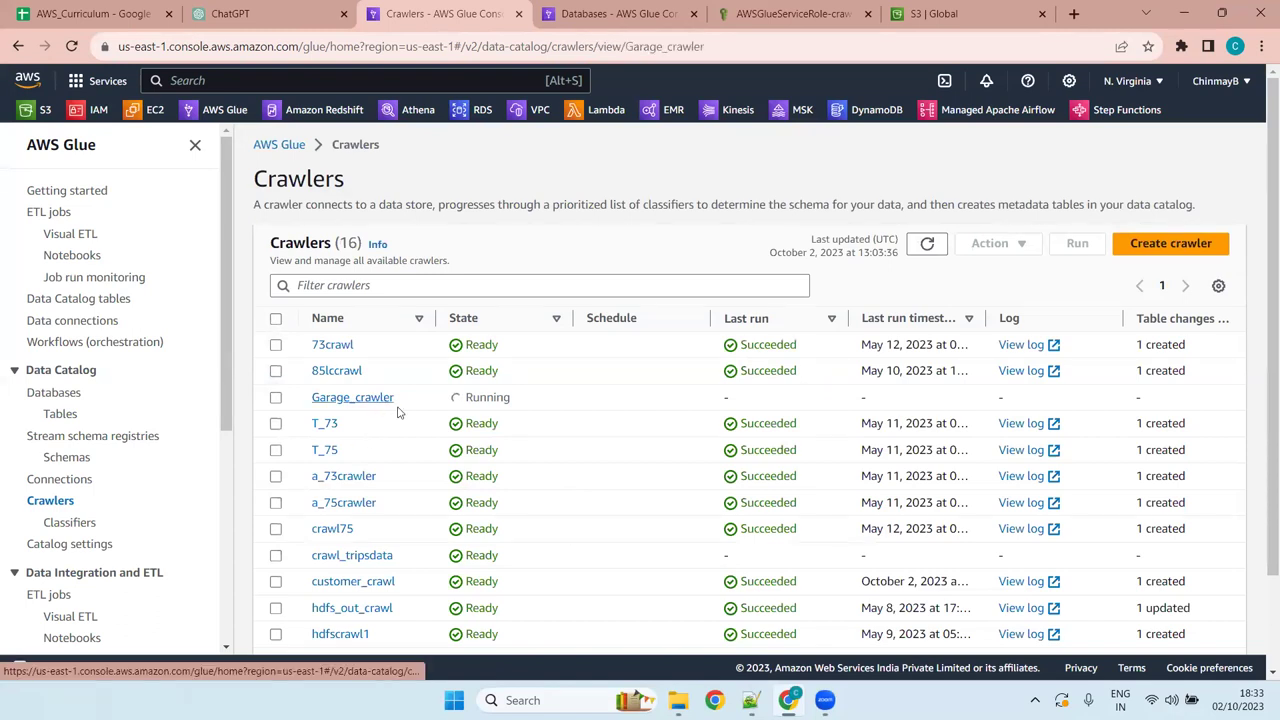
pyautogui.scroll(-1, 880, 520)
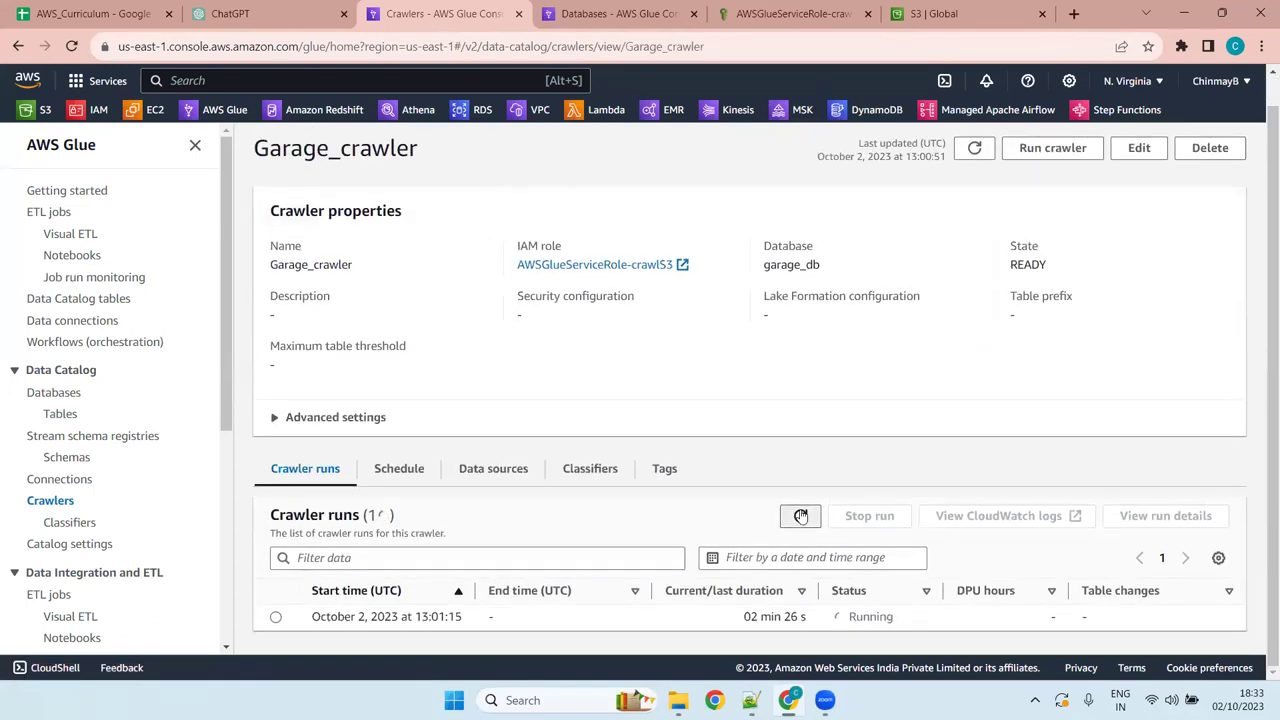
pyautogui.click(801, 515)
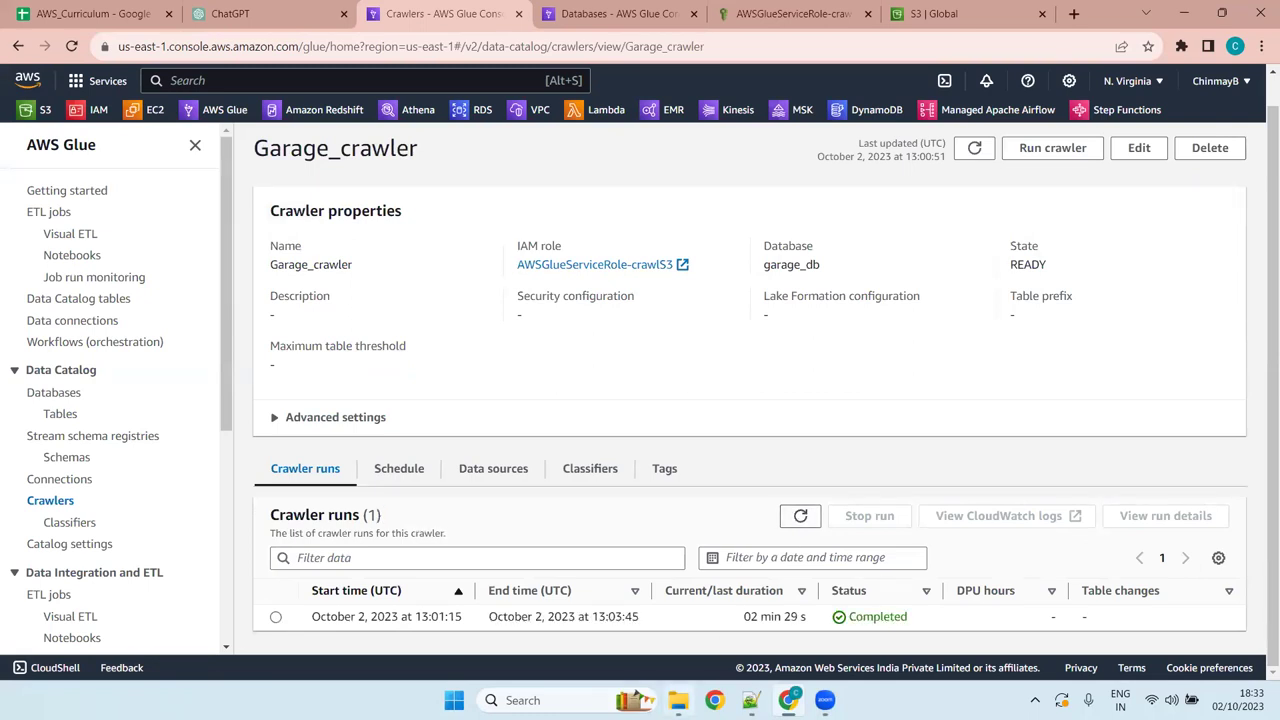
pyautogui.scroll(1, 574, 480)
pyautogui.scroll(-1, 649, 491)
pyautogui.click(803, 516)
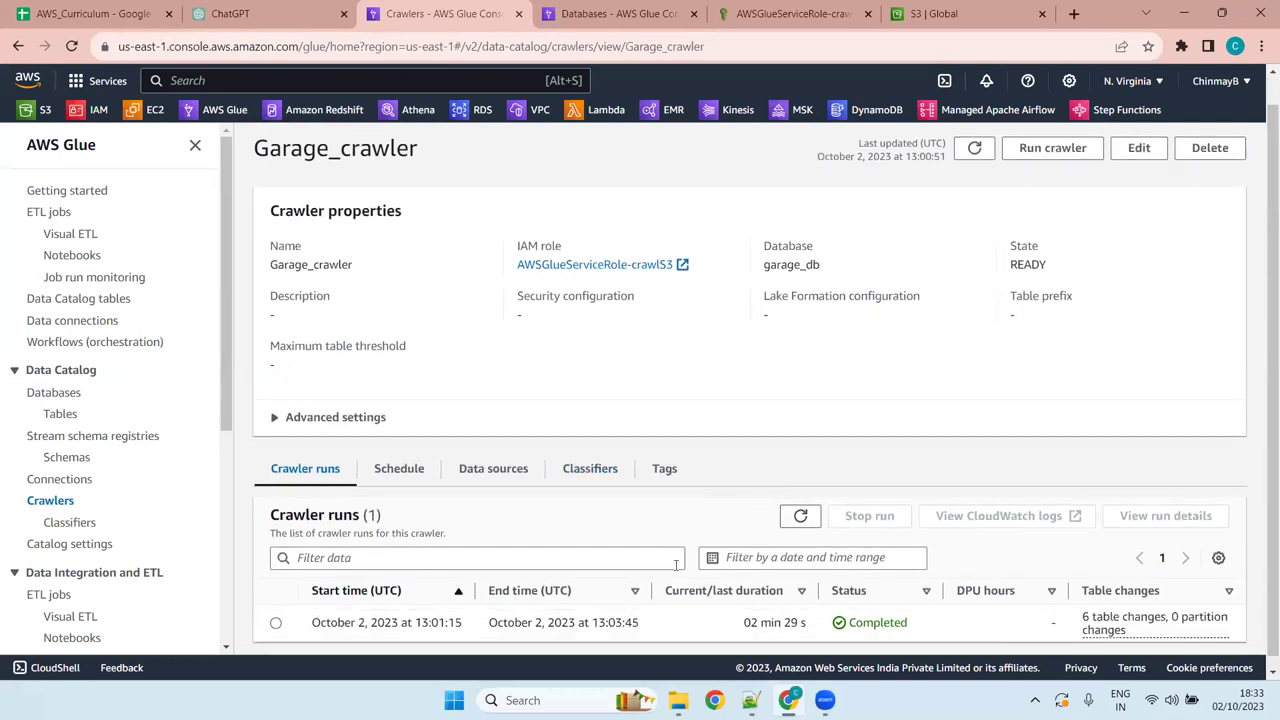
# Examine the crawl run summary behind the run's table changes, then close it
pyautogui.scroll(-1, 1070, 622)
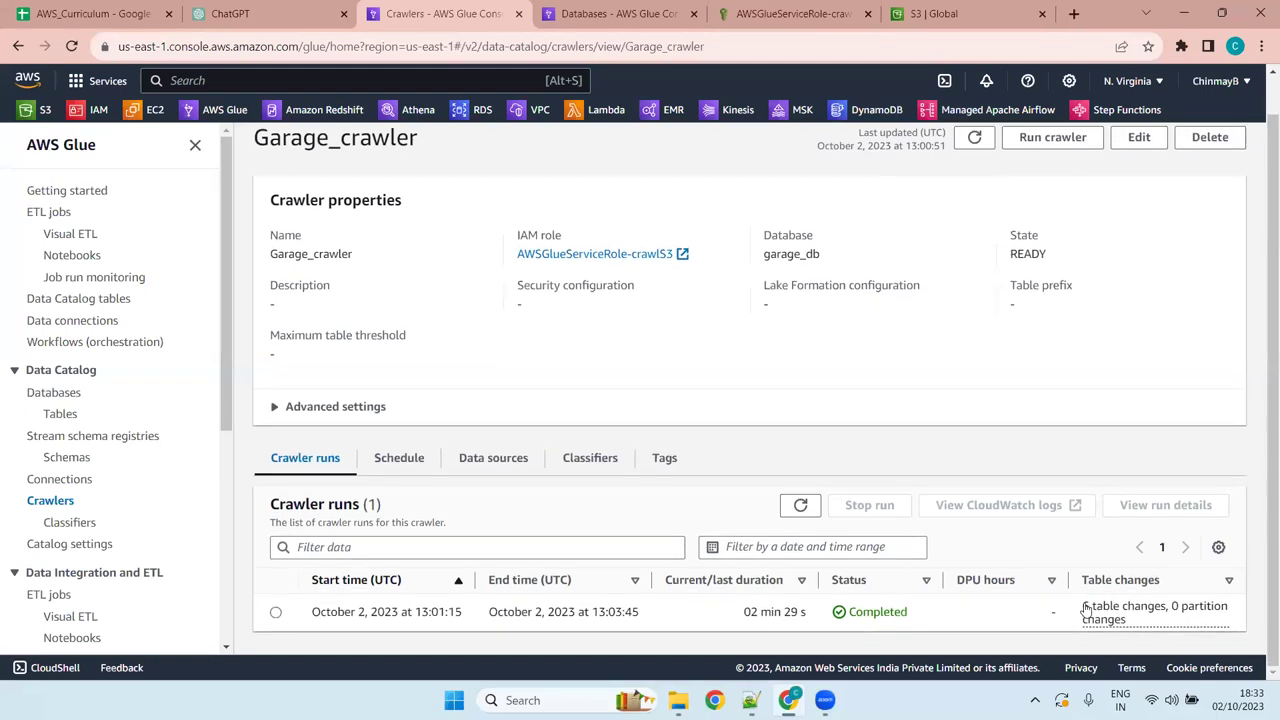
pyautogui.moveTo(1080, 607); pyautogui.dragTo(1207, 610)
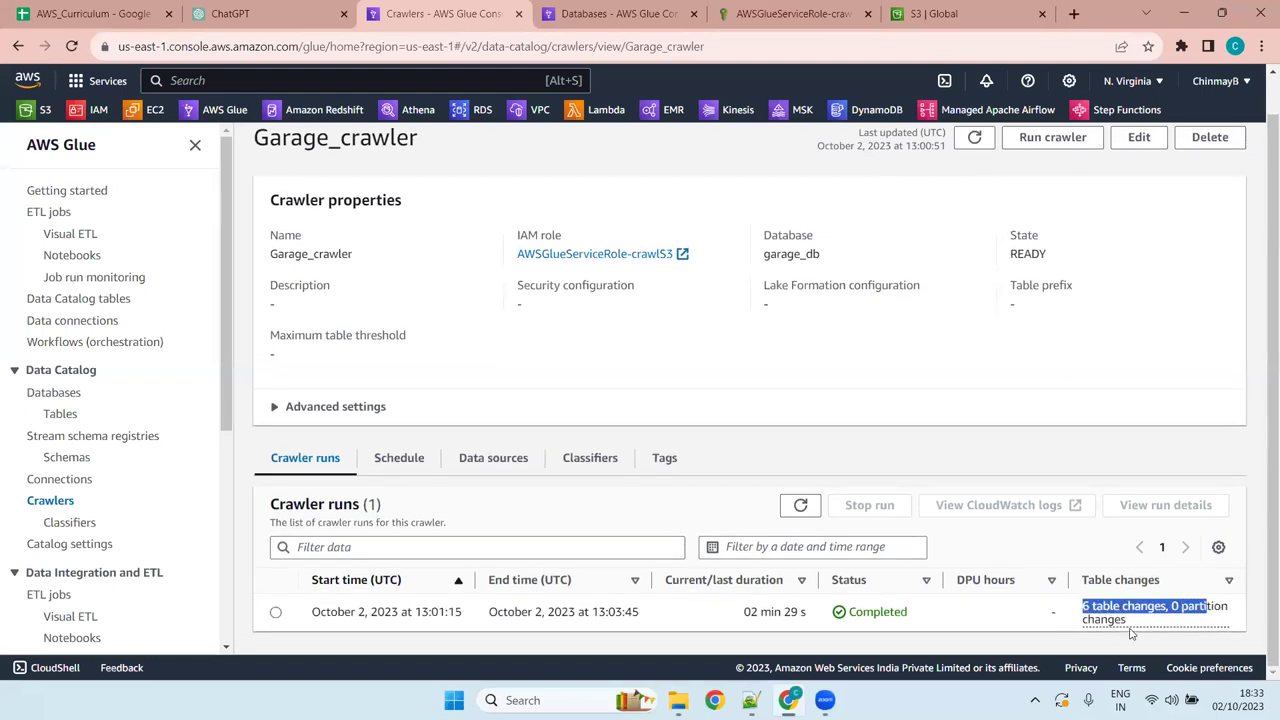
pyautogui.click(1088, 626)
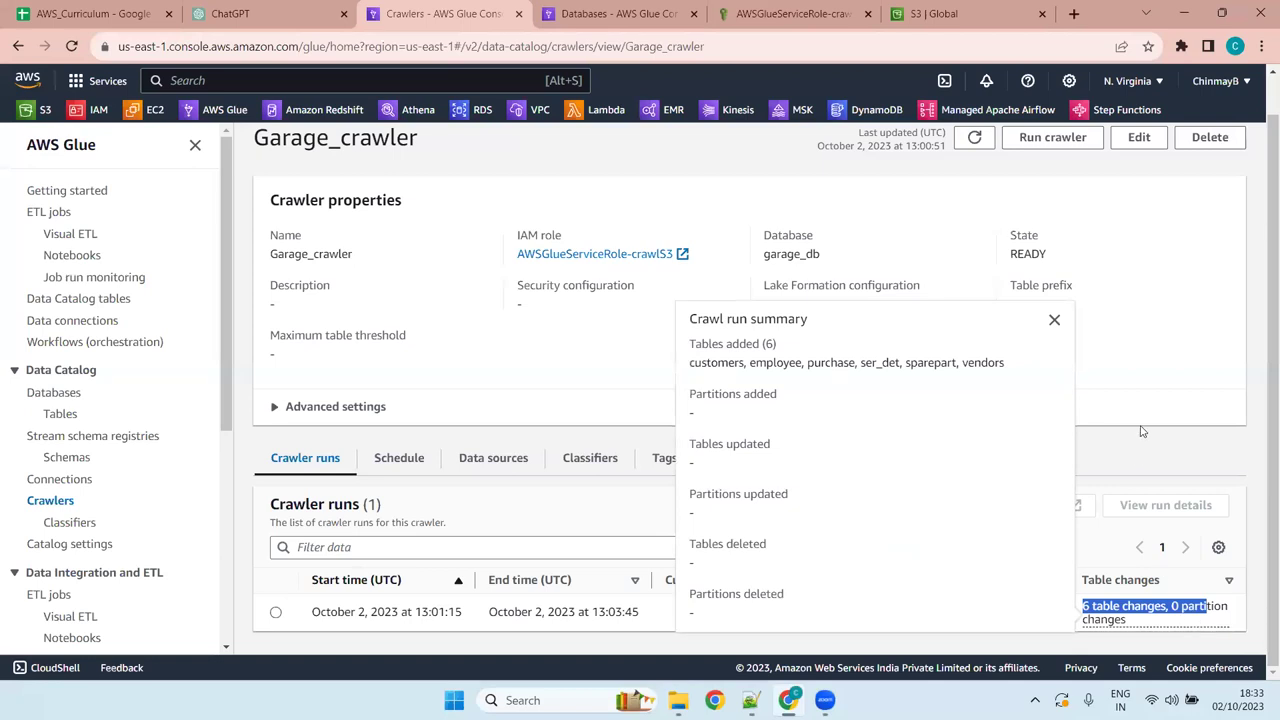
pyautogui.click(1167, 575)
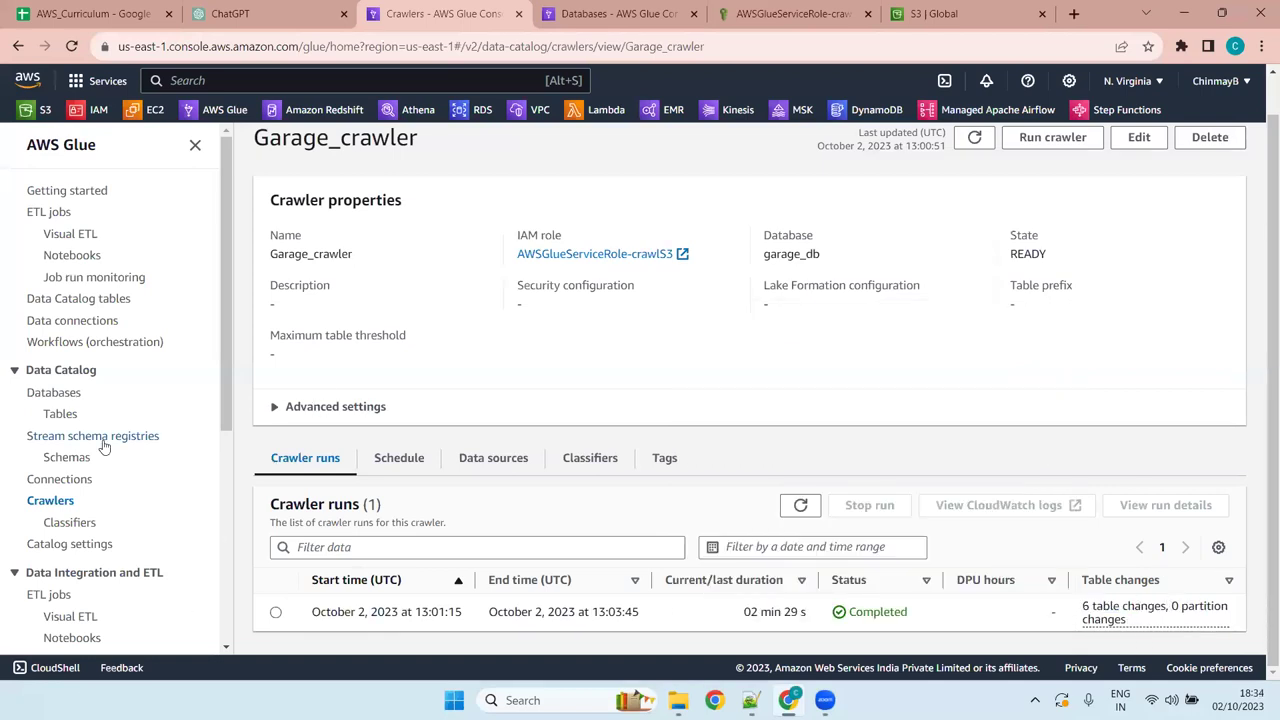
# Open the garage_db database from the Data Catalog and refresh its list of tables
pyautogui.click(58, 394)
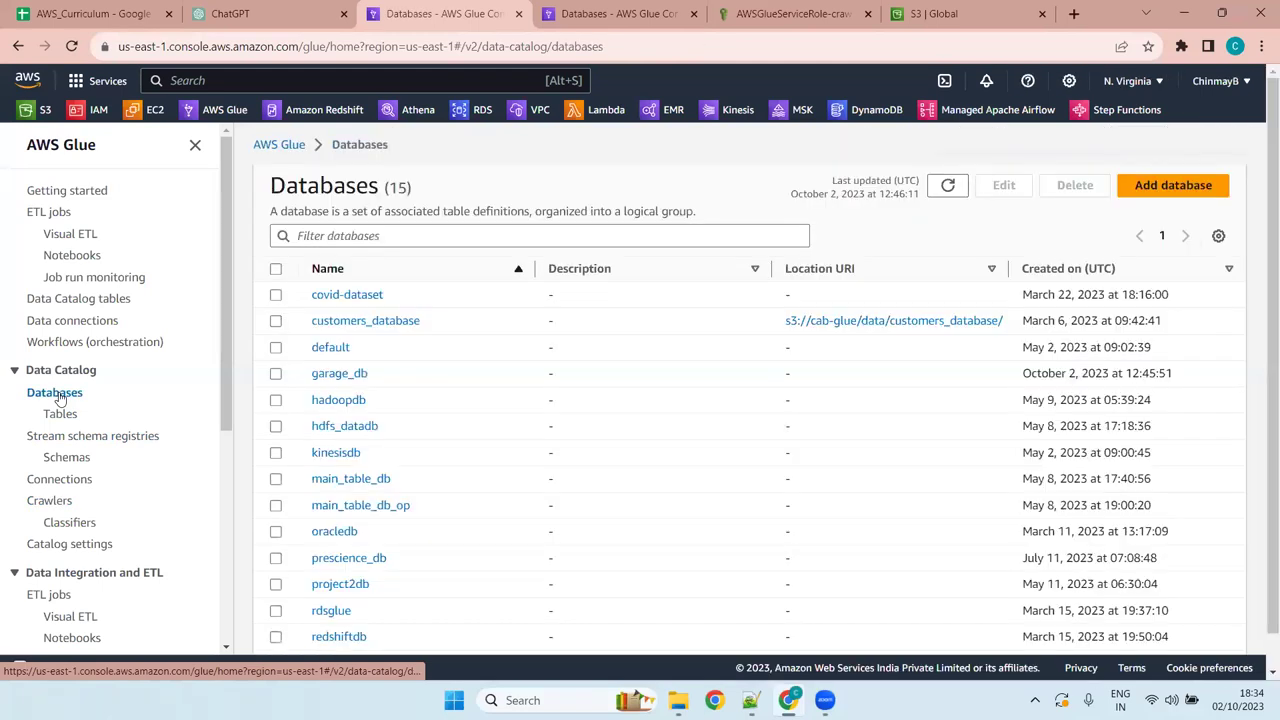
pyautogui.click(333, 375)
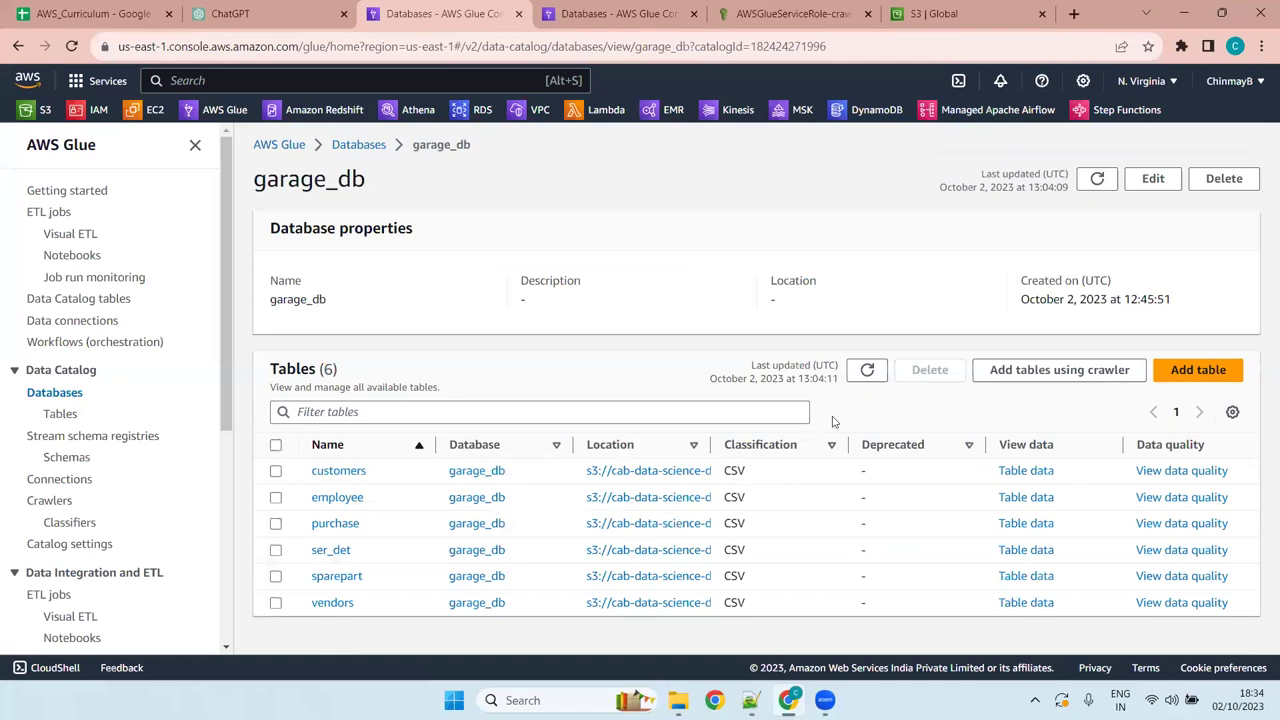
pyautogui.click(864, 369)
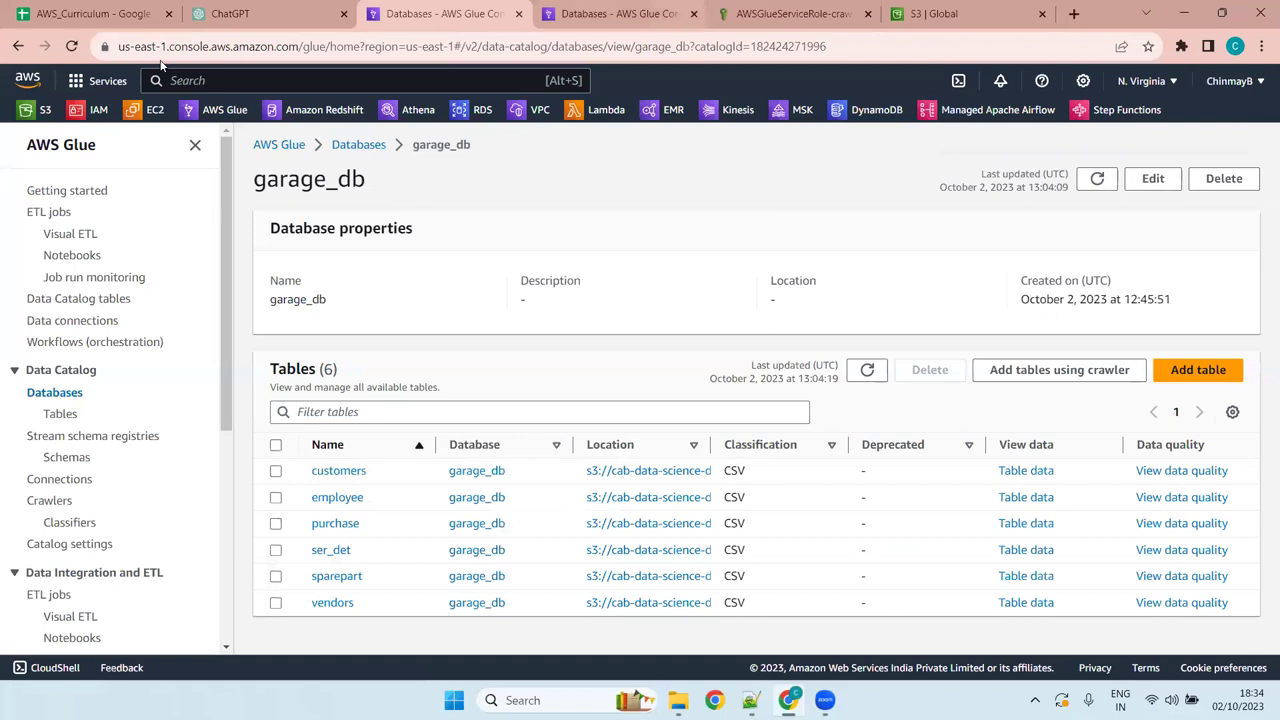
# Open Athena in the second AWS Glue browser tab and return to the garage_db tables in AWS Glue
pyautogui.click(648, 10)
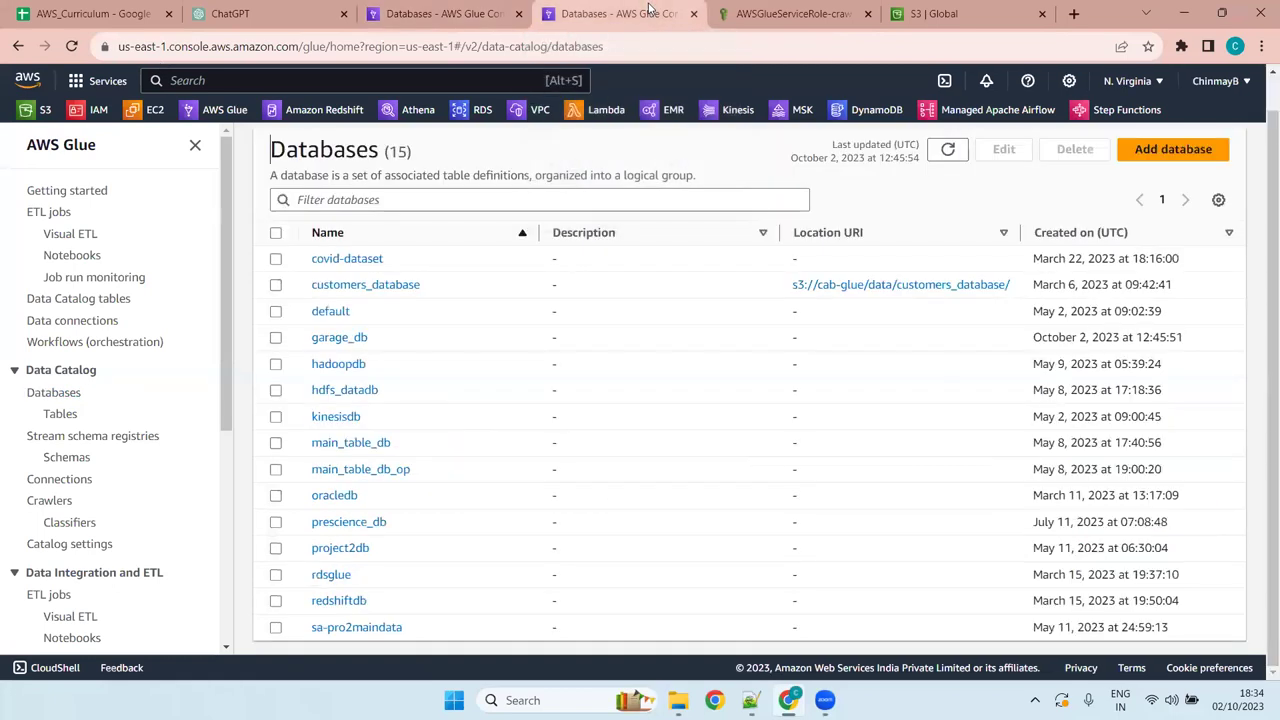
pyautogui.click(408, 112)
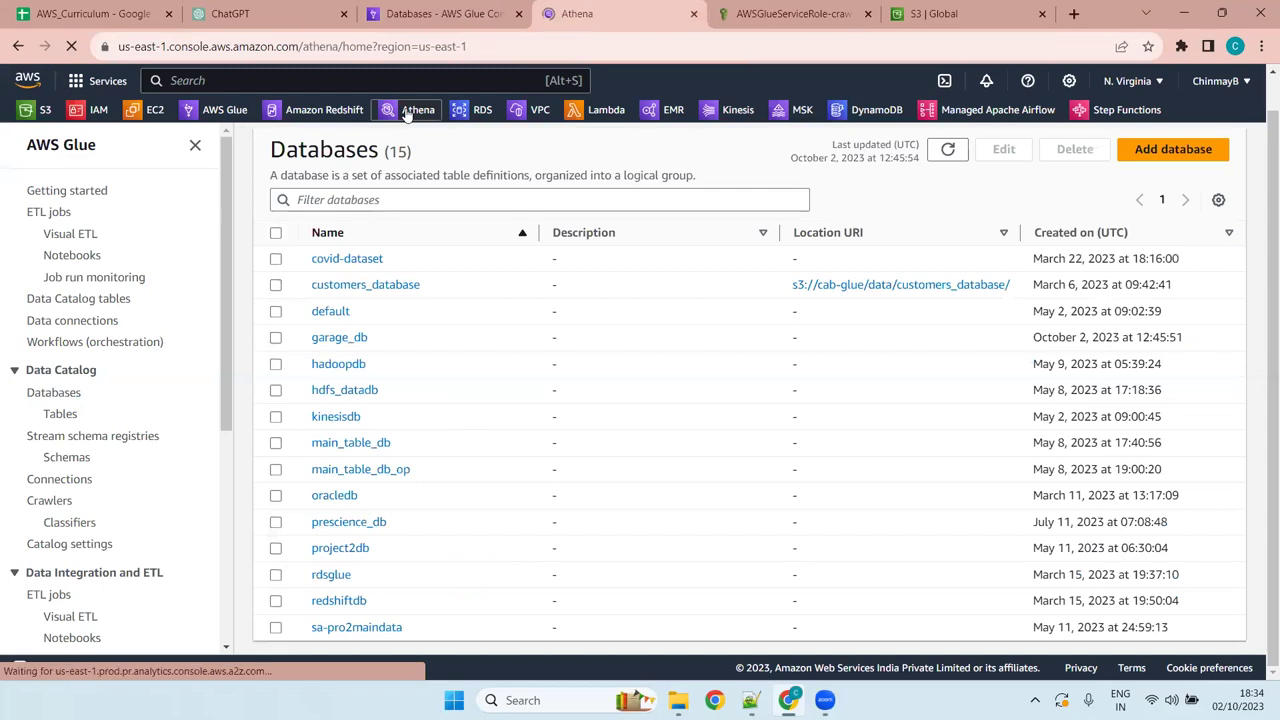
pyautogui.click(440, 10)
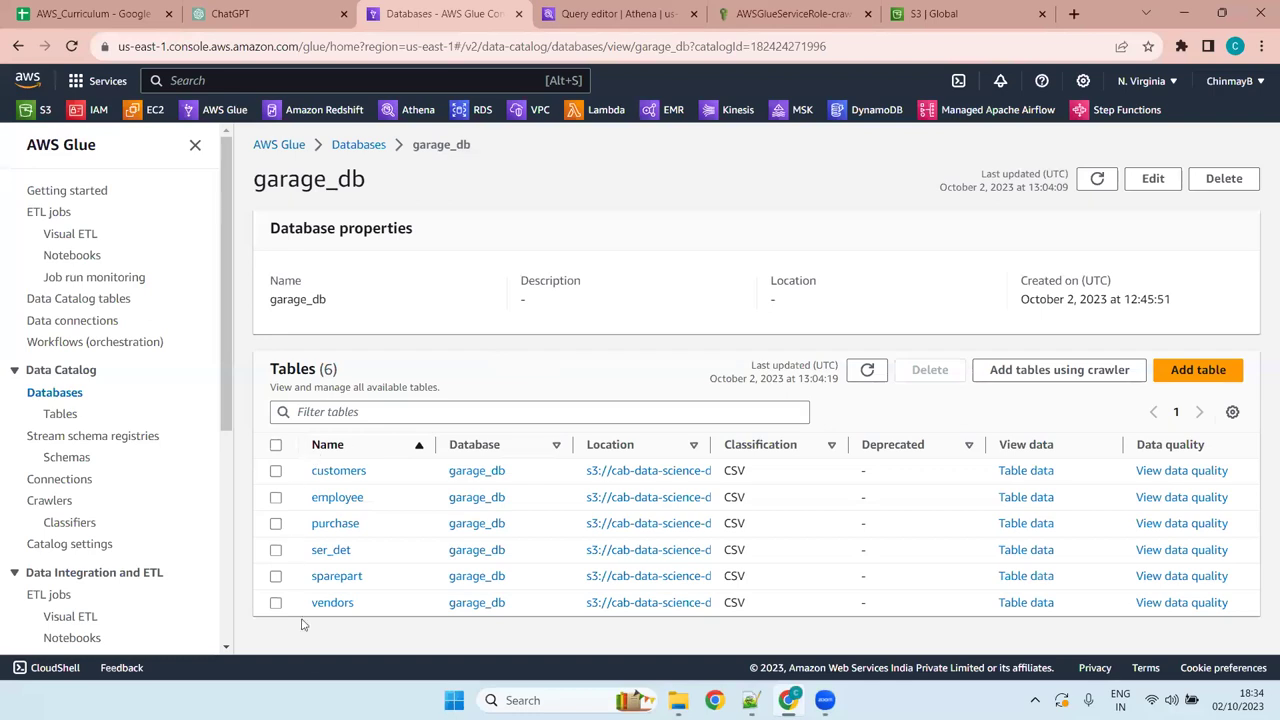
# Open the customers table of garage_db and examine its details, schema and partitions
pyautogui.click(355, 471)
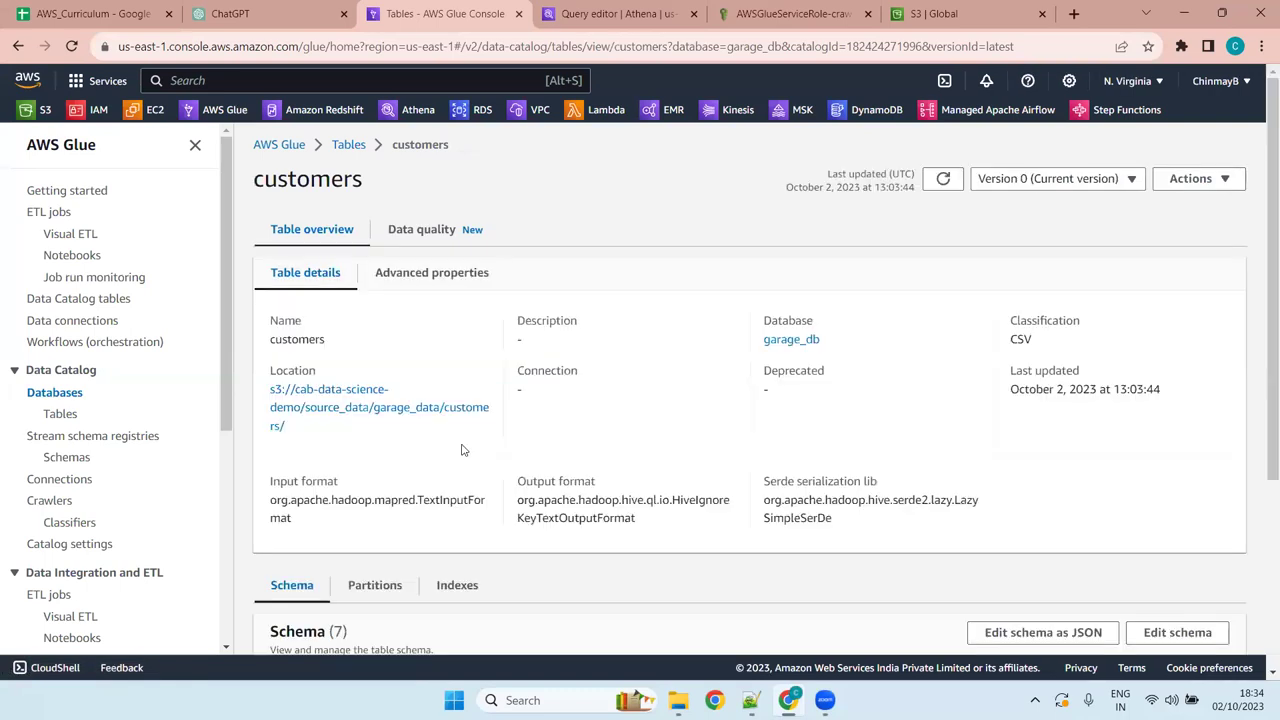
pyautogui.scroll(-4, 551, 450)
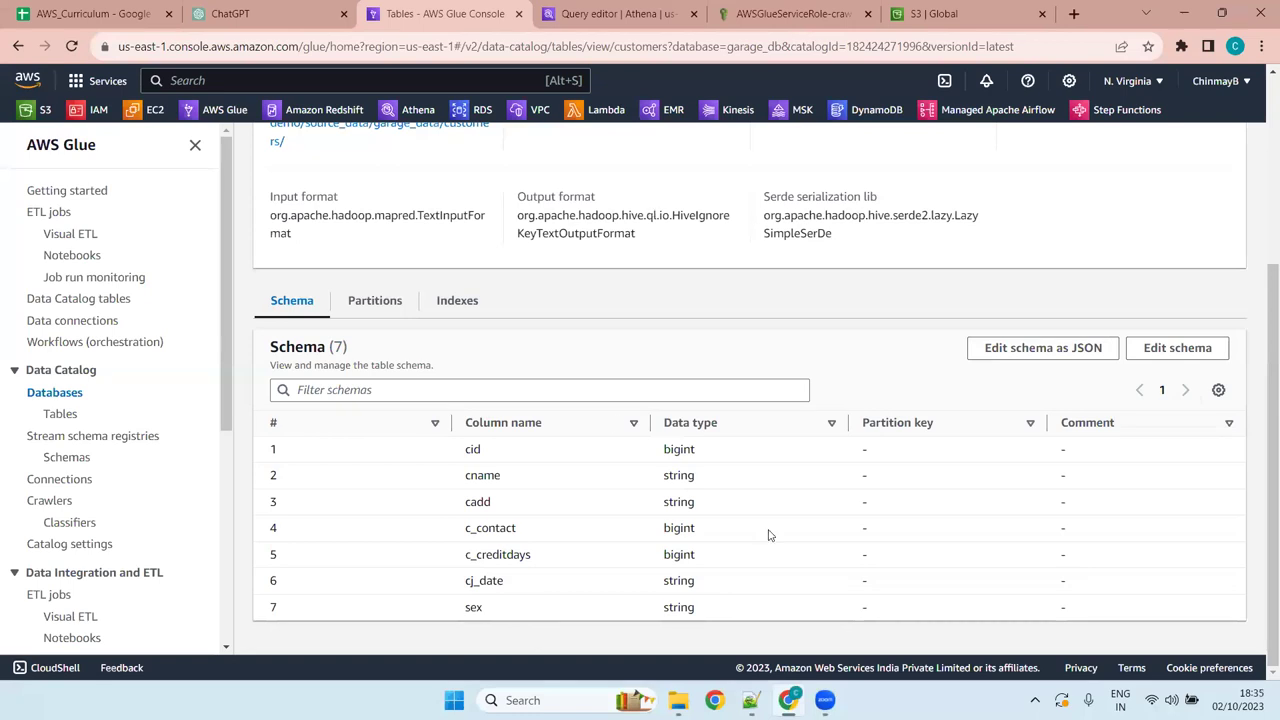
pyautogui.click(382, 306)
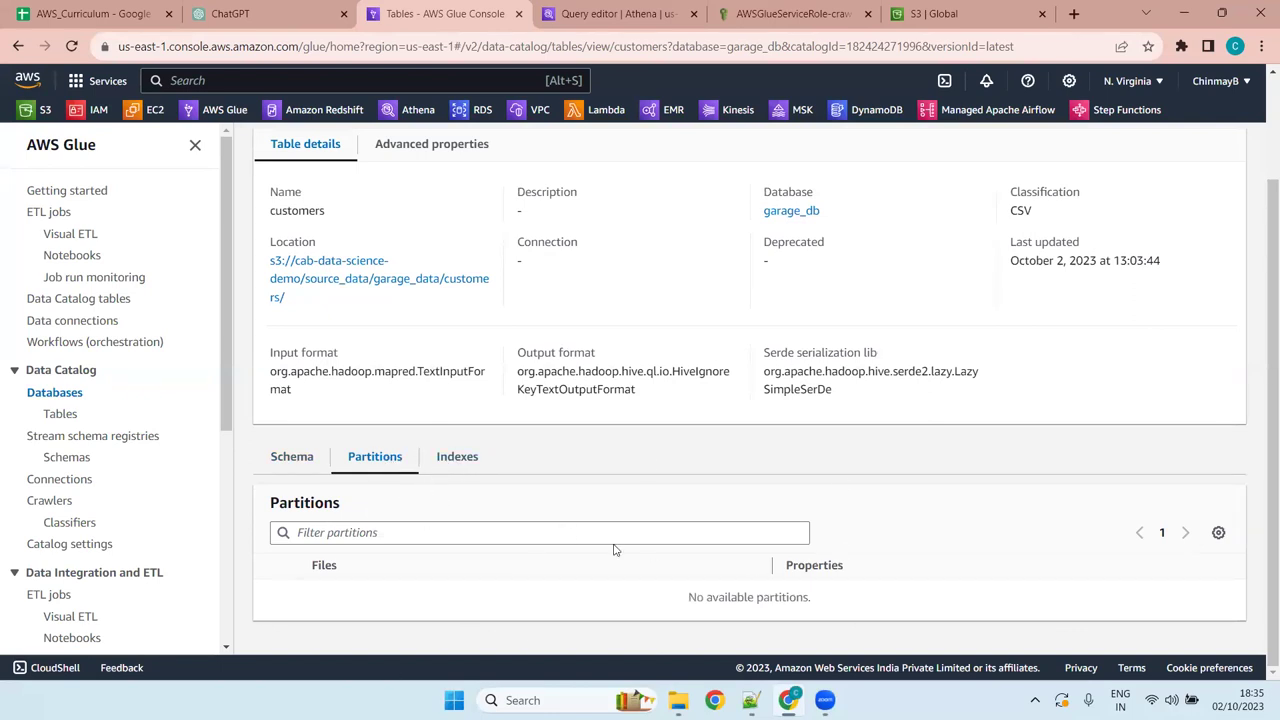
pyautogui.click(290, 456)
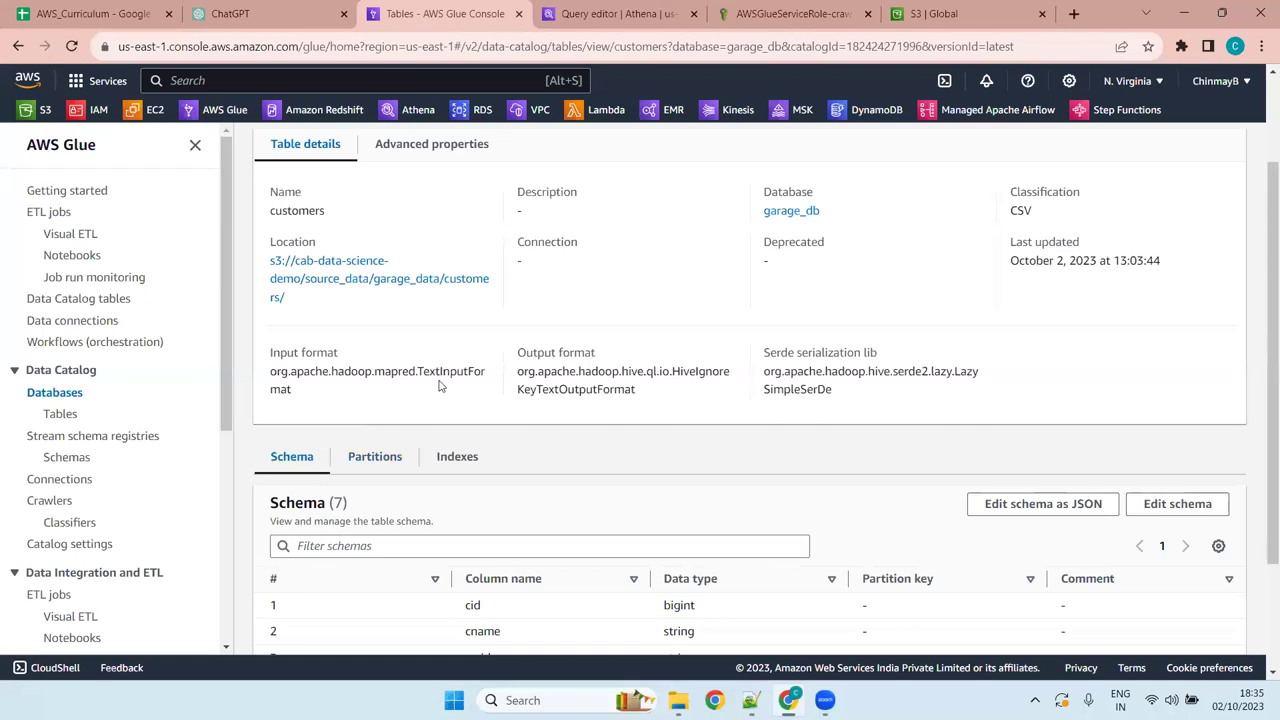
pyautogui.scroll(2, 440, 384)
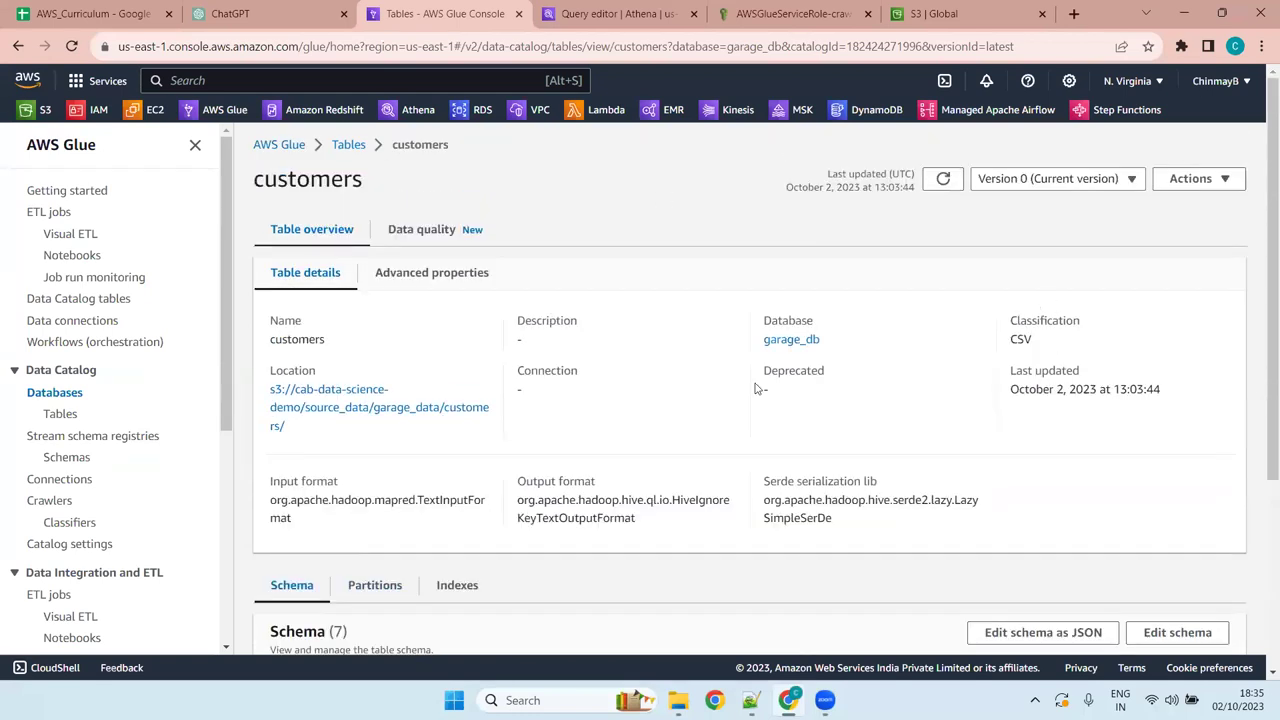
pyautogui.scroll(-3, 497, 377)
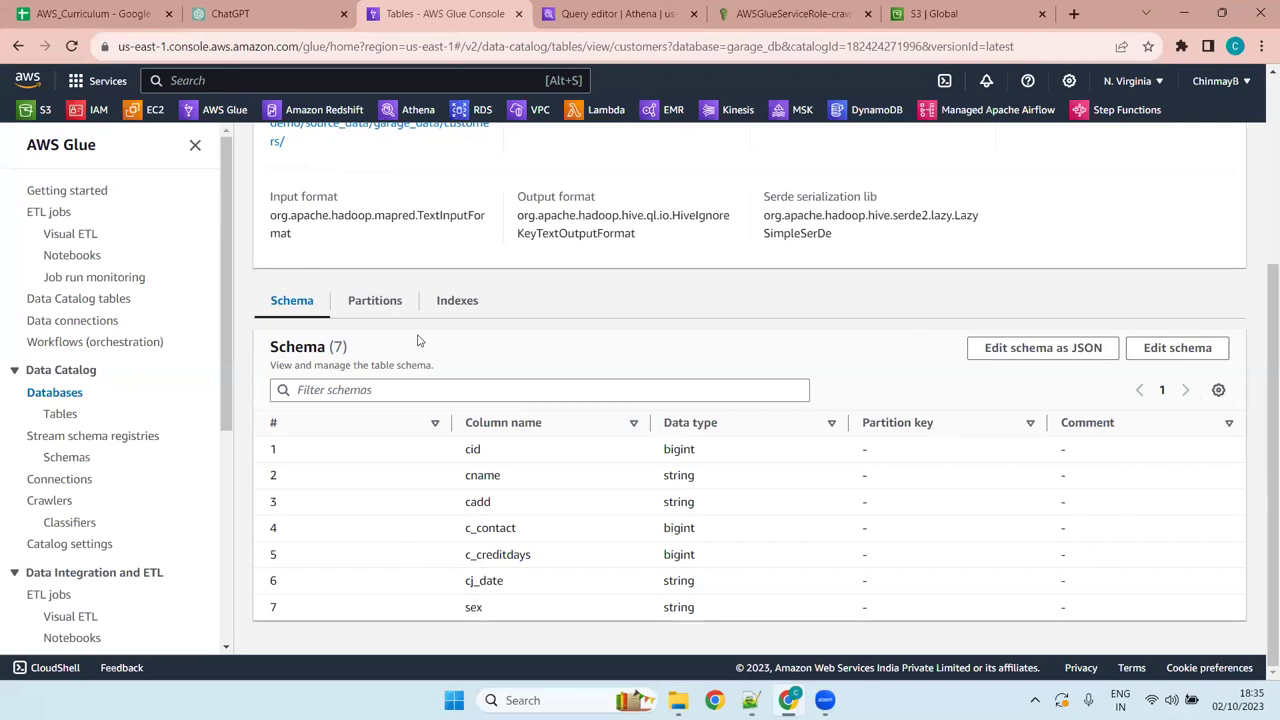
pyautogui.scroll(3, 430, 345)
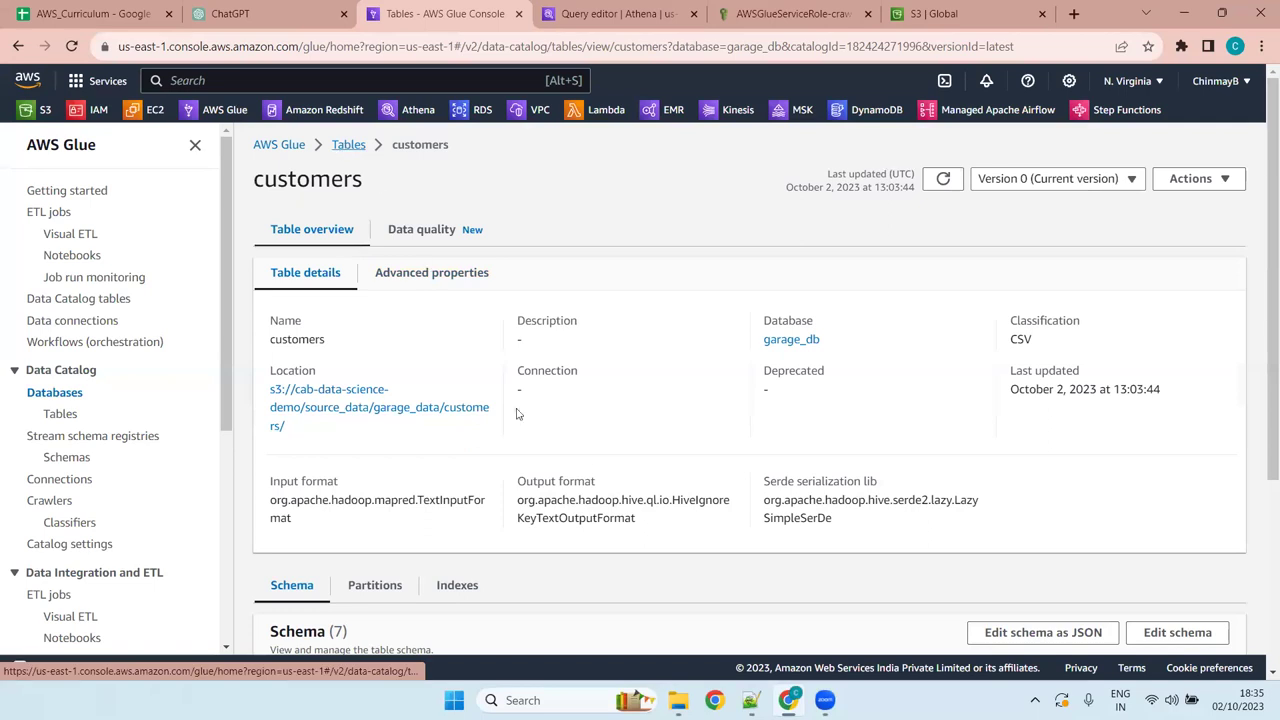
# Return to the Data Catalog databases and reopen garage_db to list its tables
pyautogui.click(347, 144)
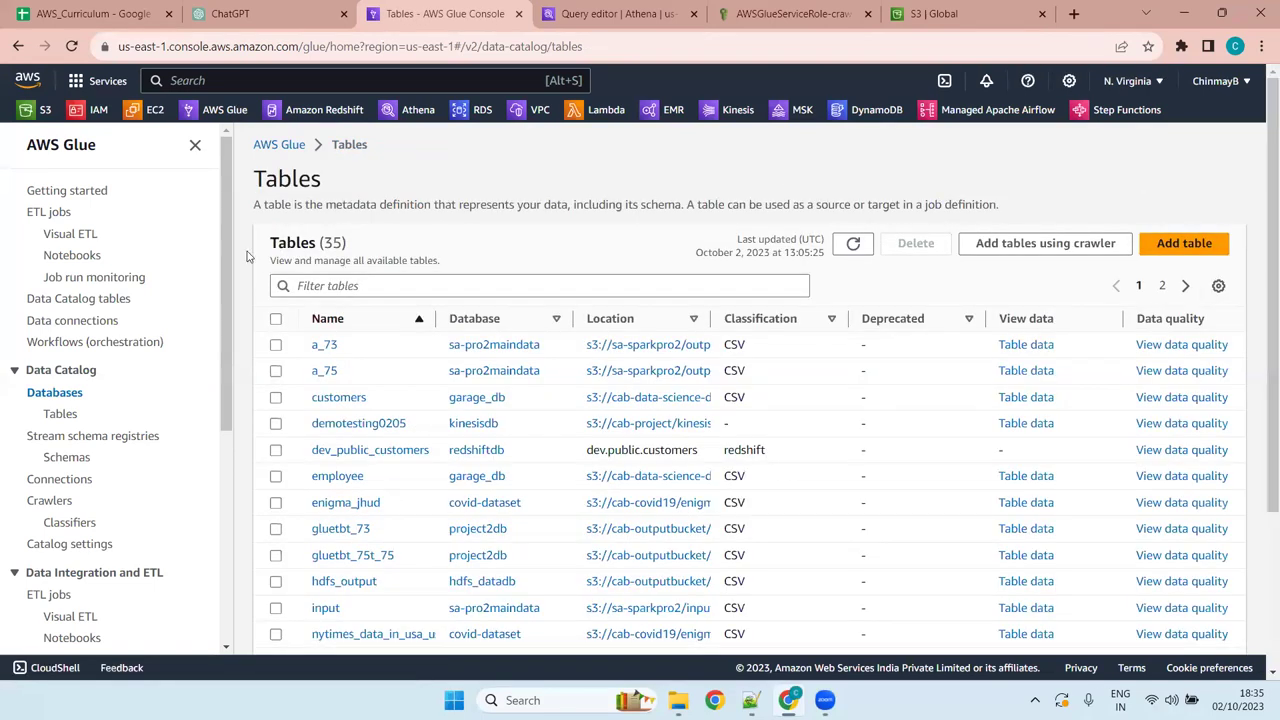
pyautogui.click(60, 395)
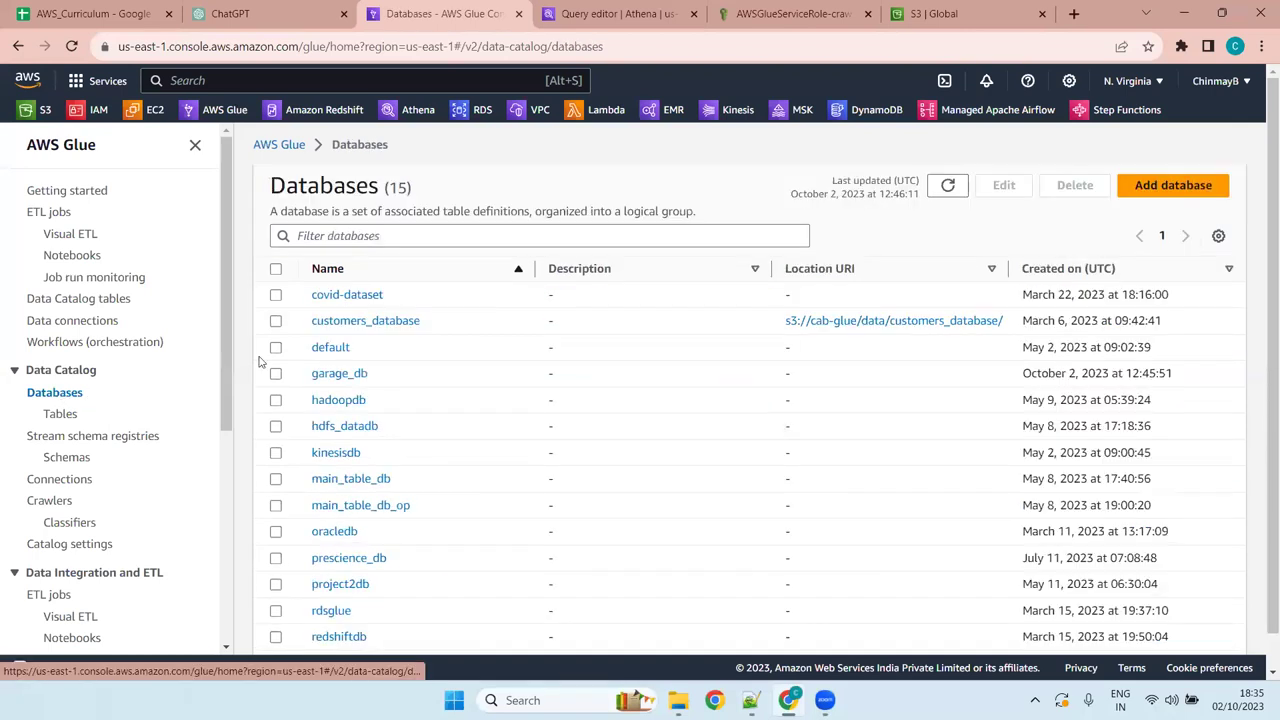
pyautogui.click(333, 375)
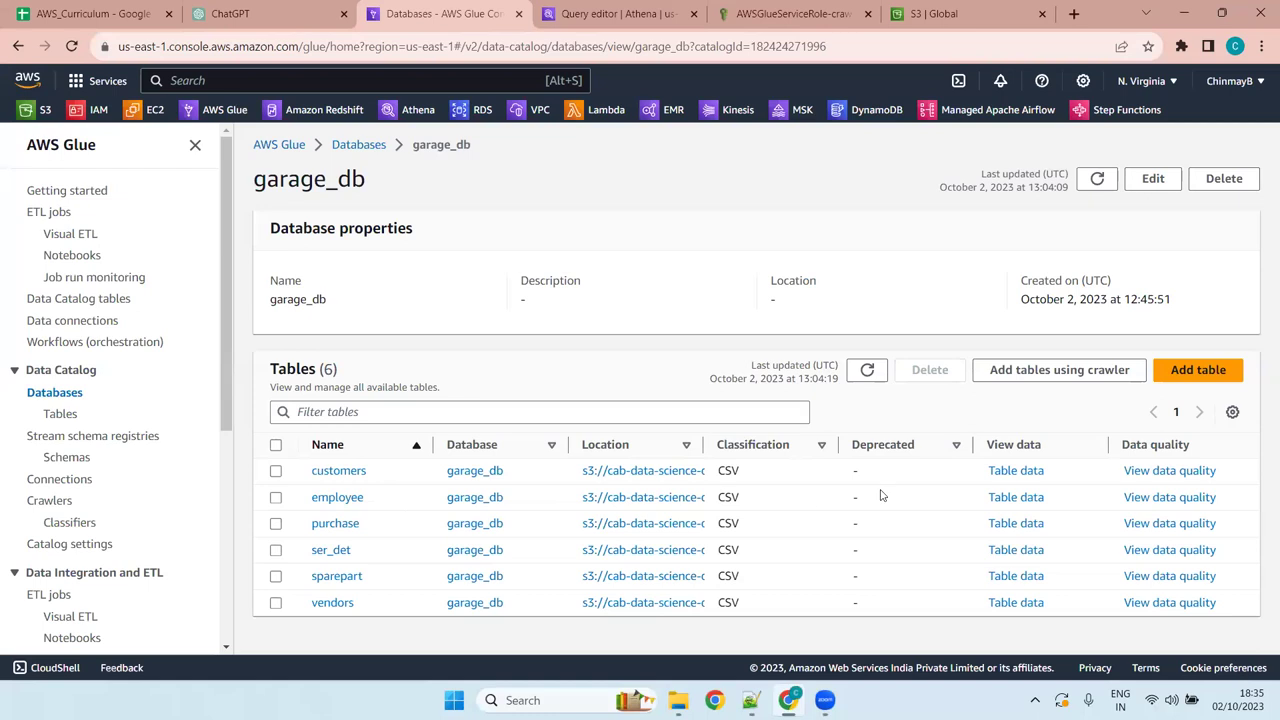
# Read the Athena charges notice for viewing the customers table data, then close it without proceeding
pyautogui.click(1018, 472)
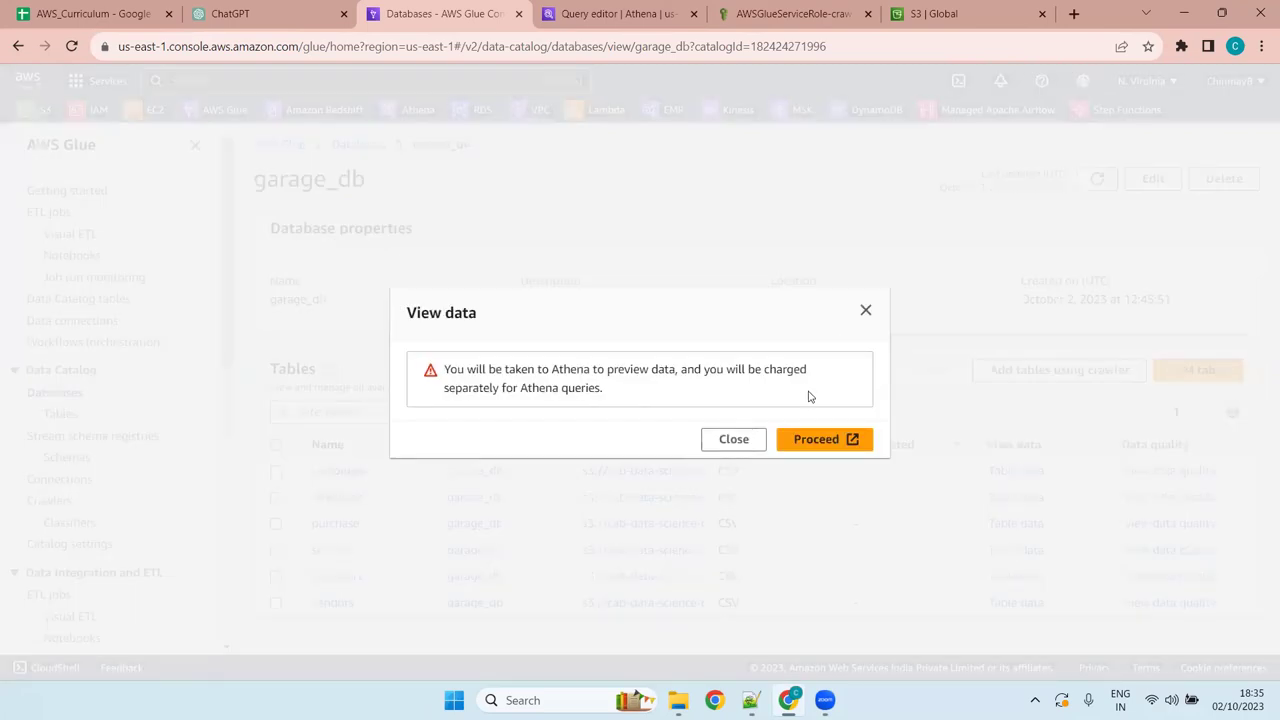
pyautogui.moveTo(602, 389); pyautogui.dragTo(519, 389)
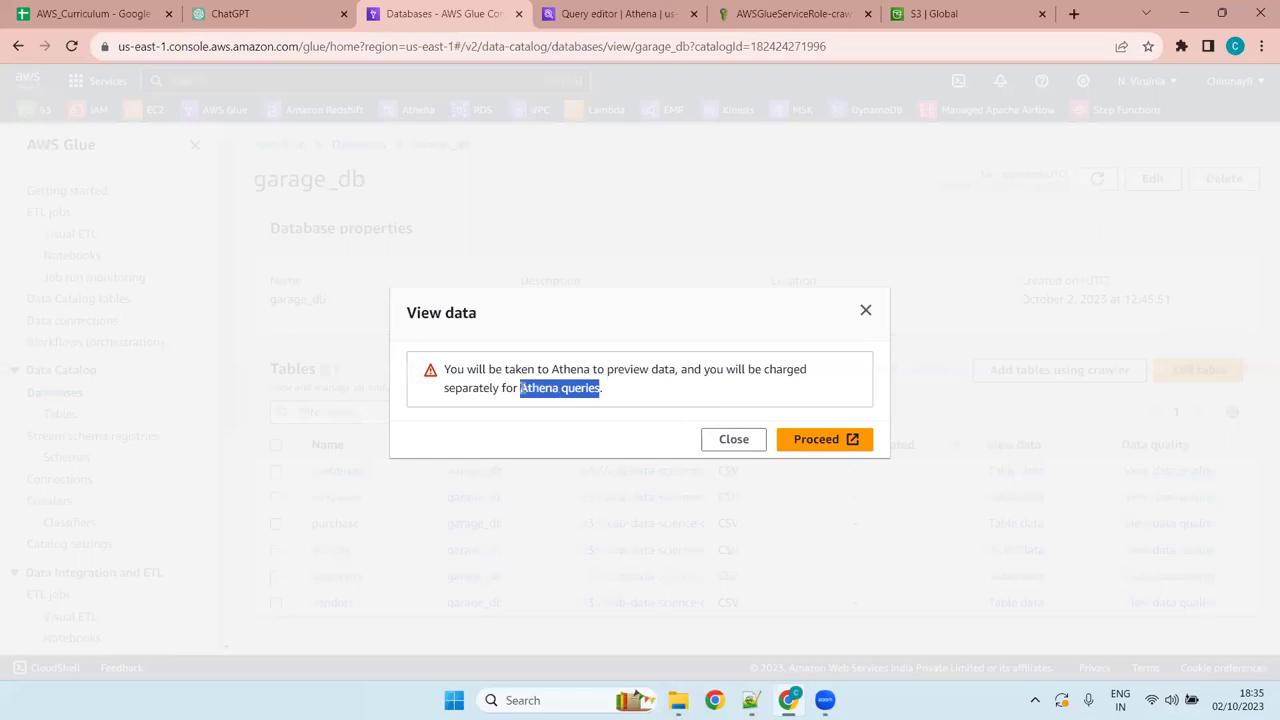
pyautogui.click(865, 311)
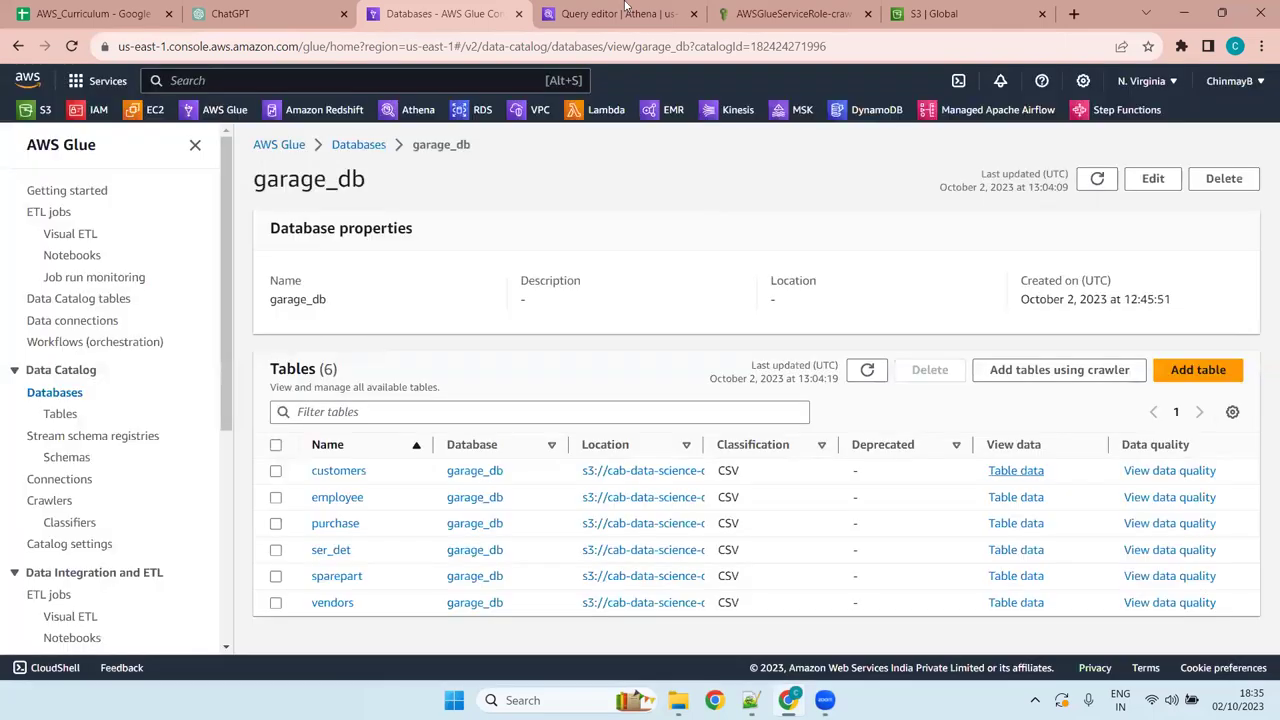
# Switch to the Athena query editor, refresh the data sources, select the garage_db database and review its tables
pyautogui.click(627, 13)
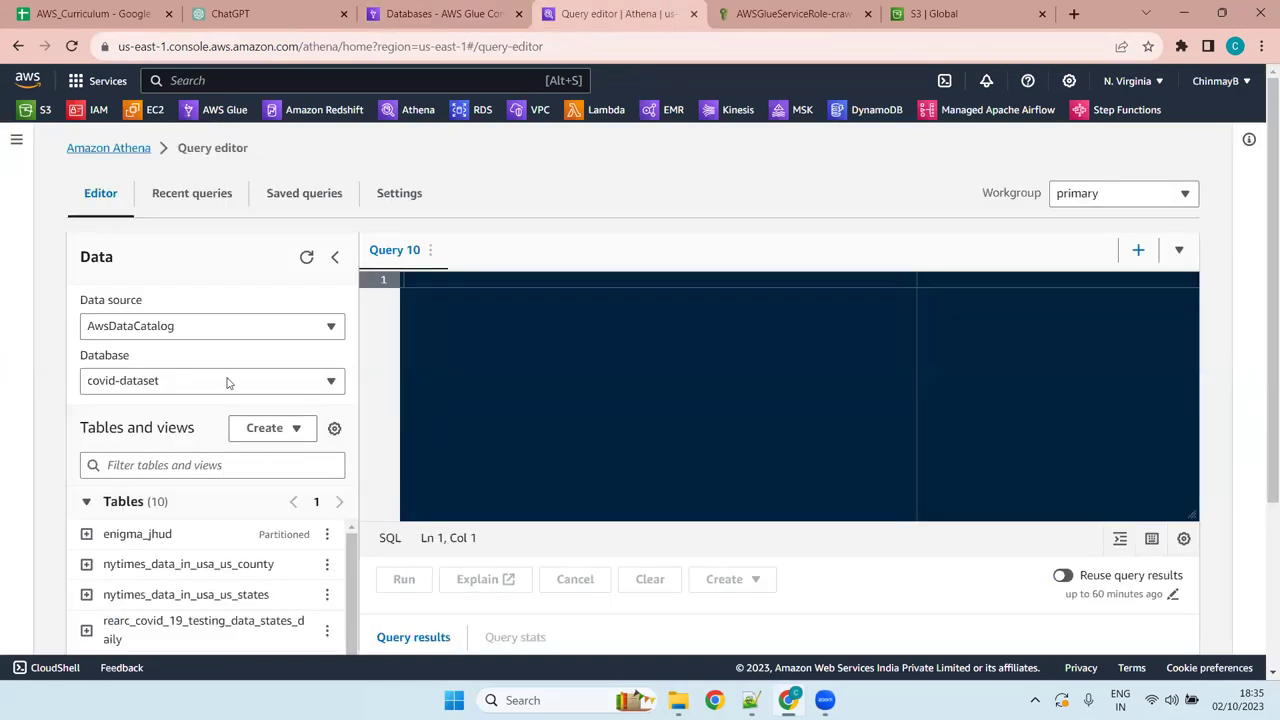
pyautogui.click(308, 257)
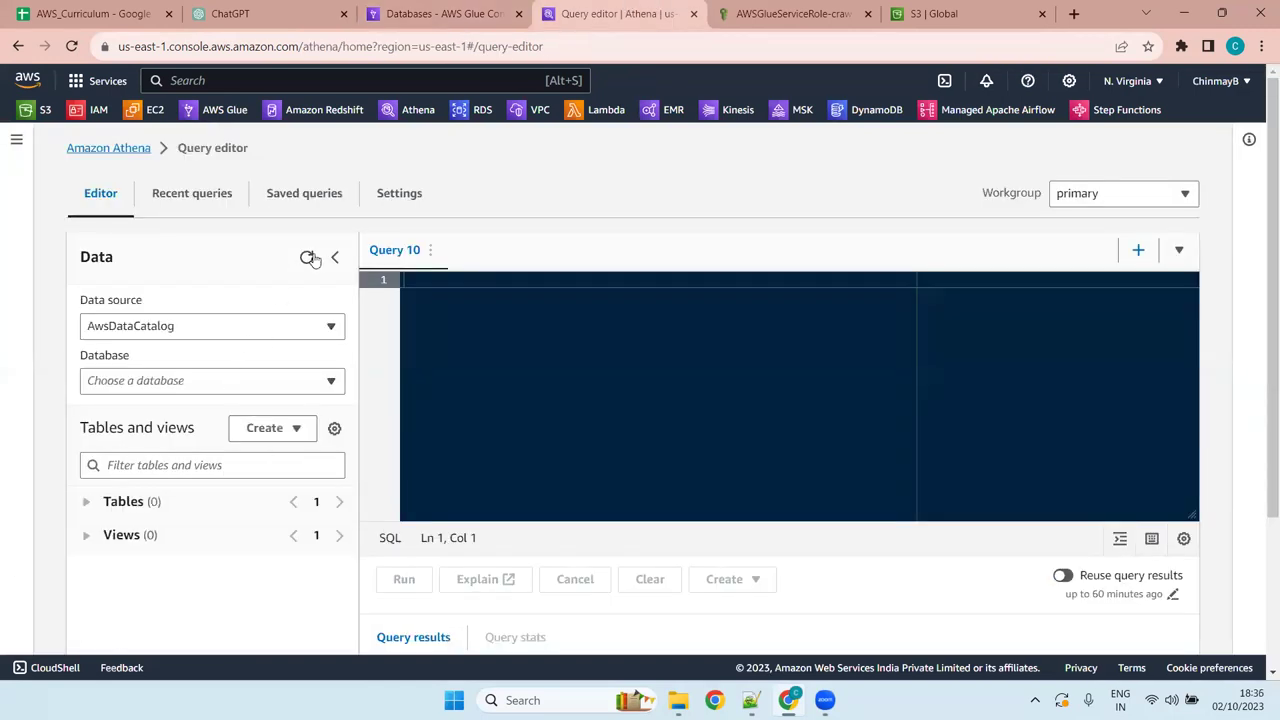
pyautogui.click(264, 387)
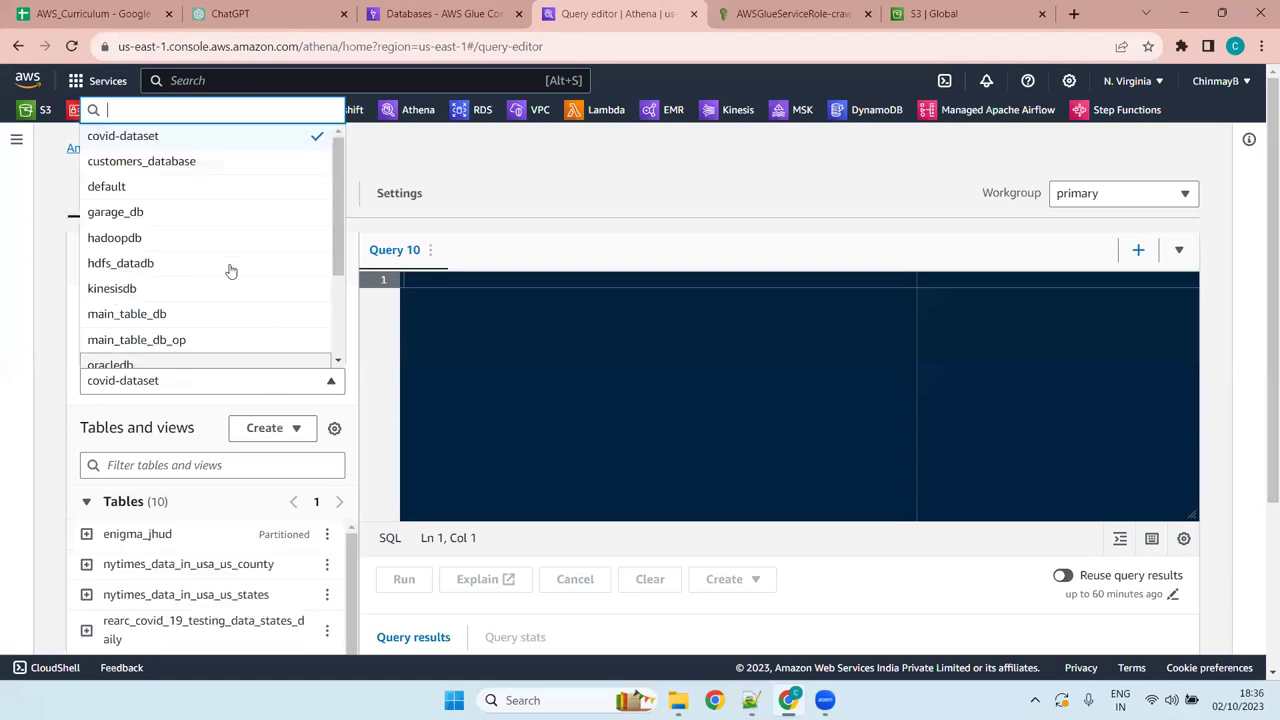
pyautogui.click(180, 213)
pyautogui.click(150, 503)
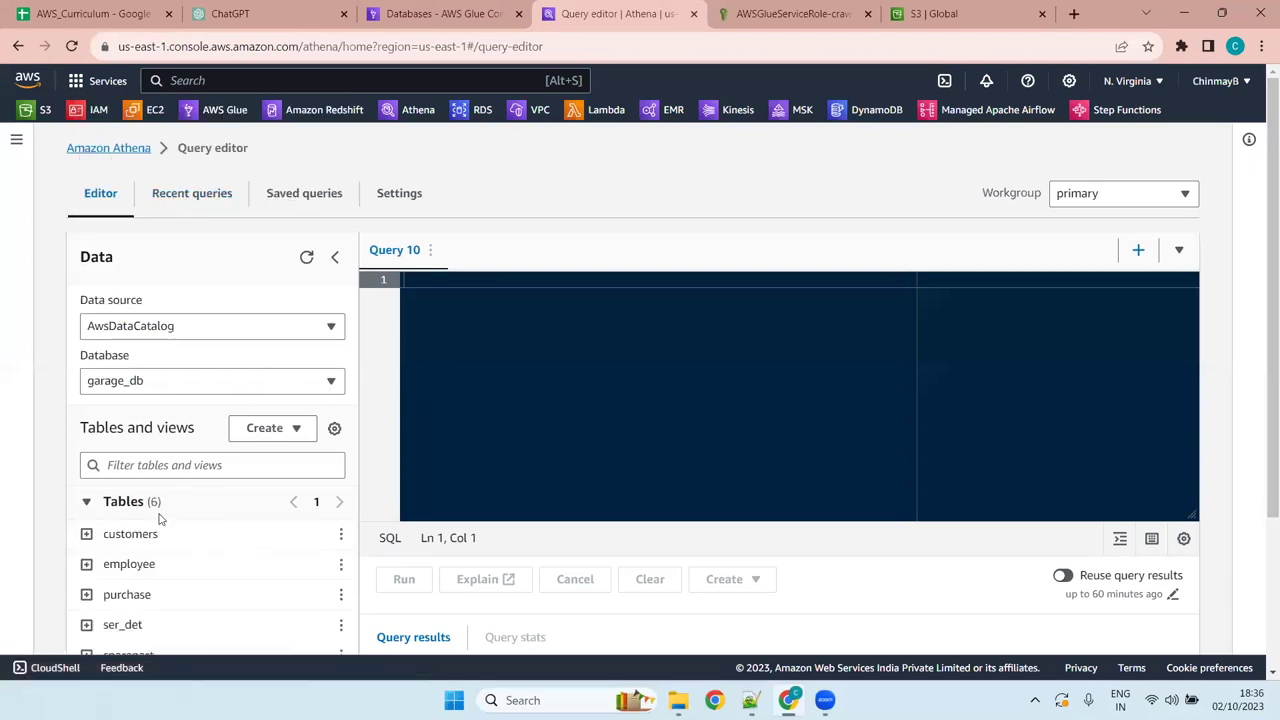
pyautogui.scroll(-2, 170, 549)
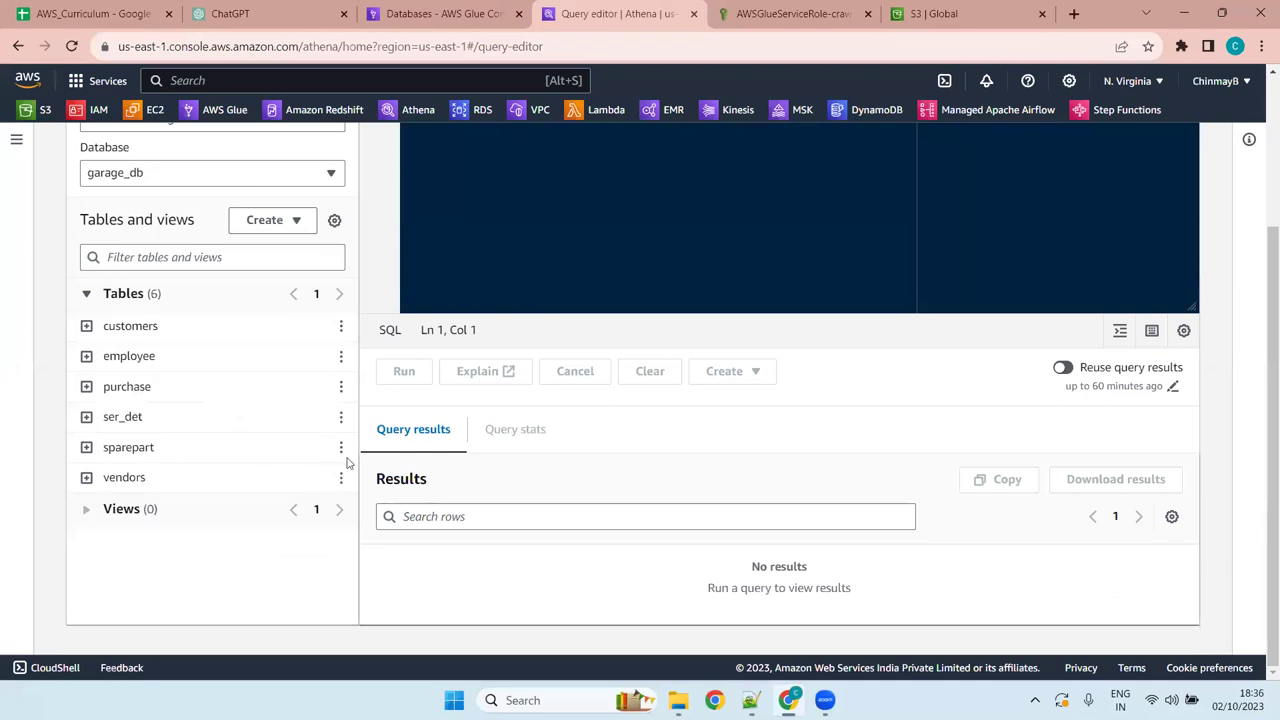
pyautogui.scroll(2, 356, 336)
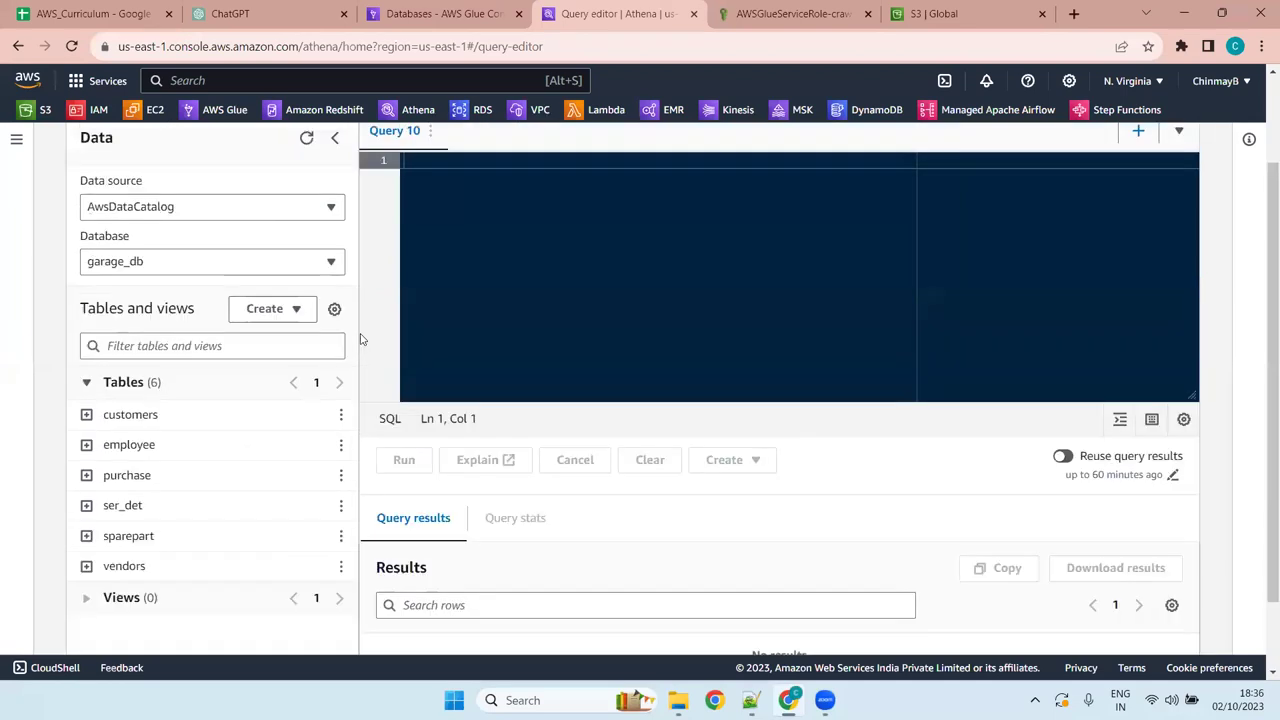
# Preview the customers table with a 10-row limit and examine the query results
pyautogui.click(341, 534)
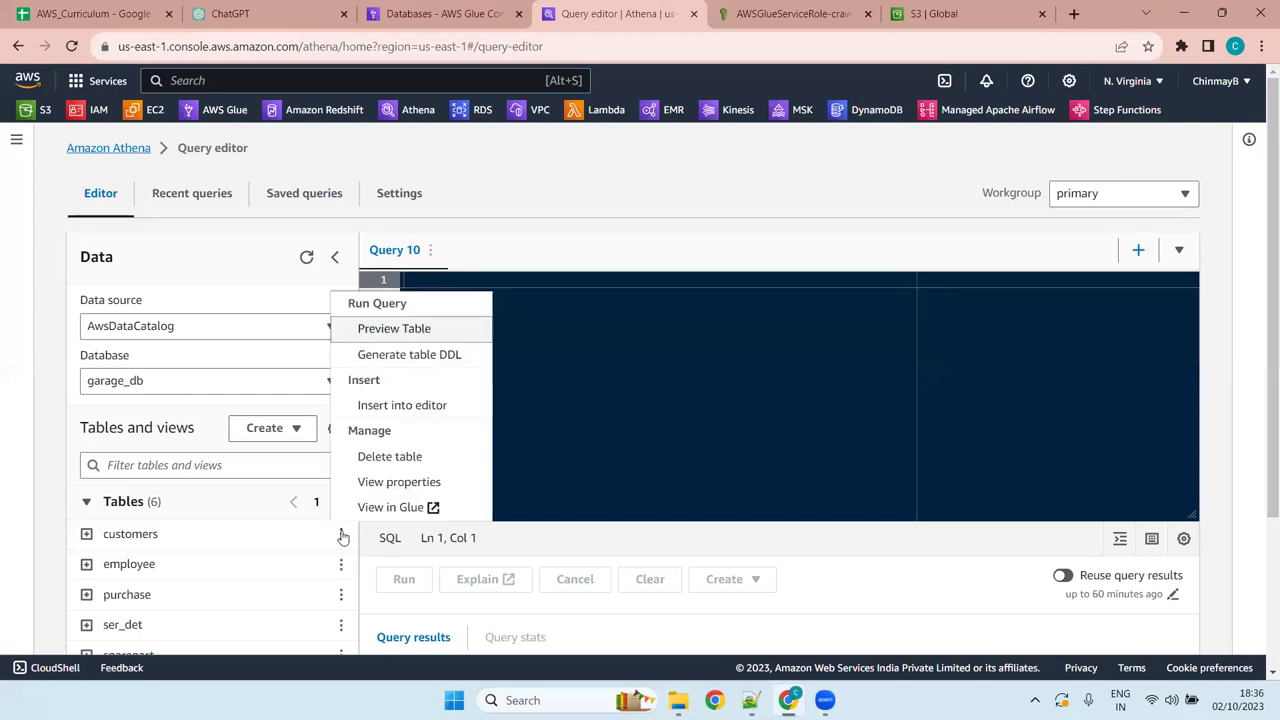
pyautogui.click(414, 330)
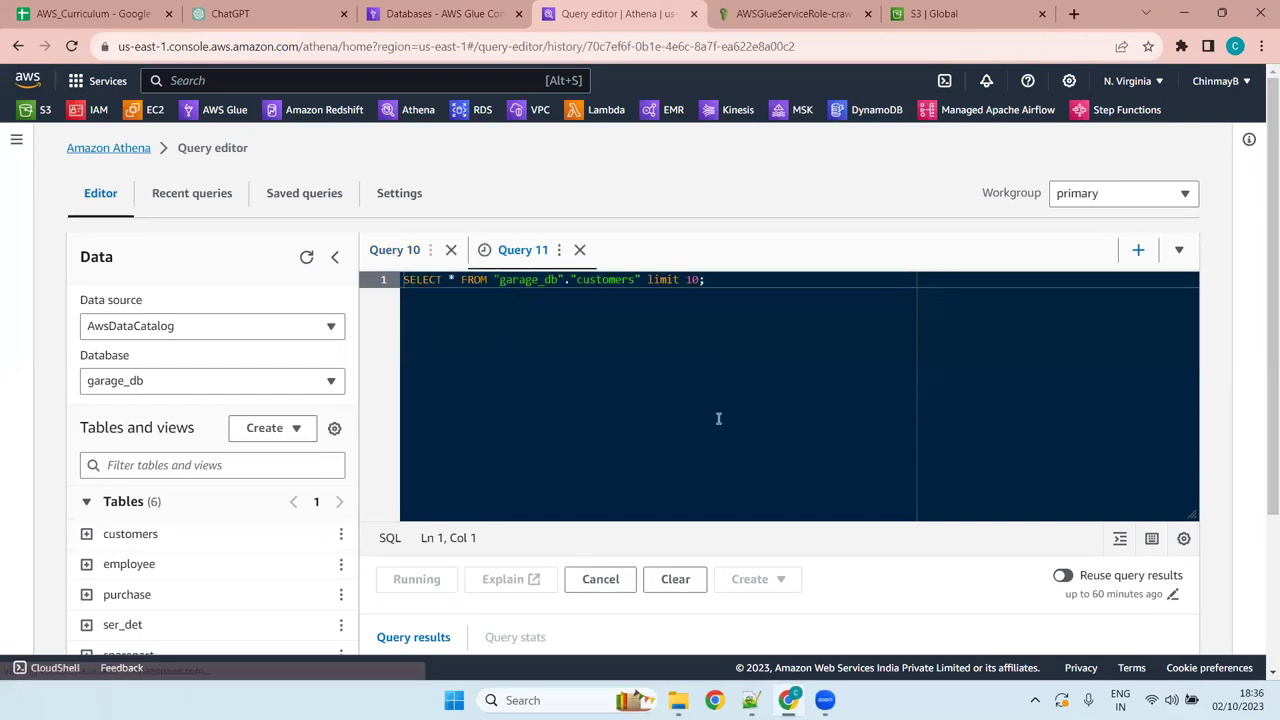
pyautogui.scroll(-2, 717, 420)
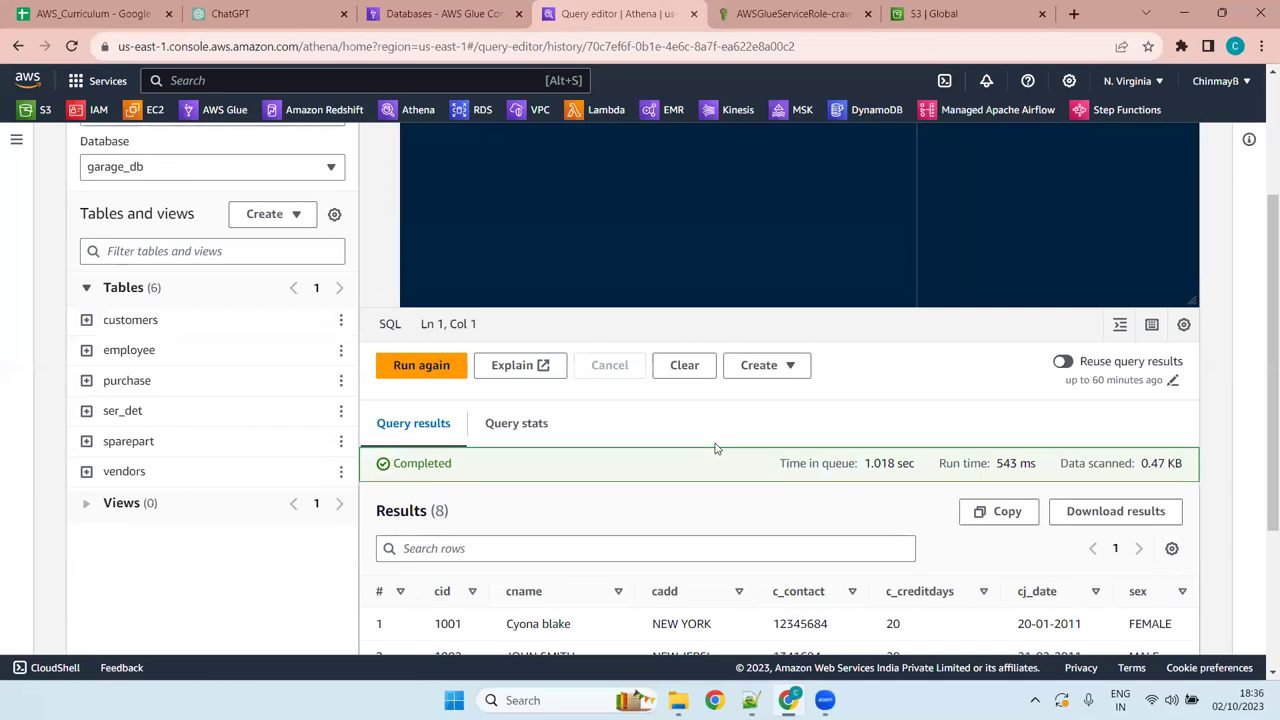
pyautogui.scroll(-3, 714, 446)
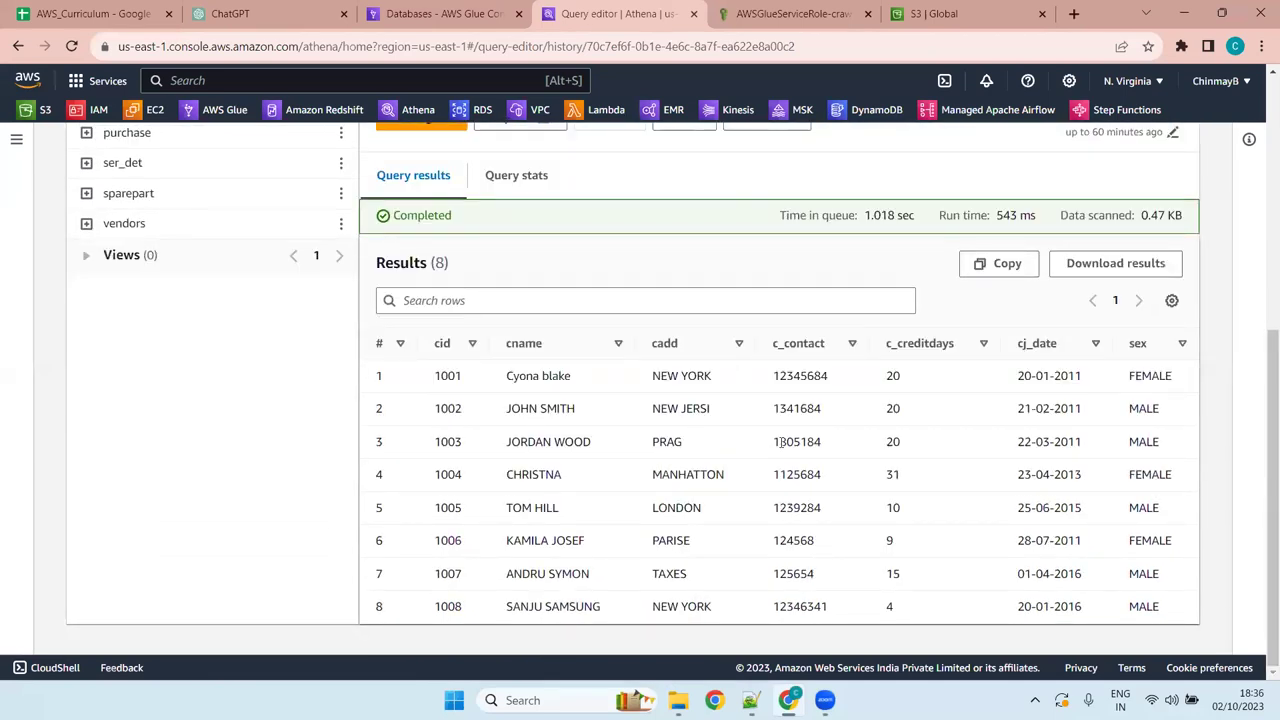
pyautogui.scroll(5, 911, 510)
pyautogui.scroll(-5, 913, 503)
pyautogui.scroll(5, 912, 510)
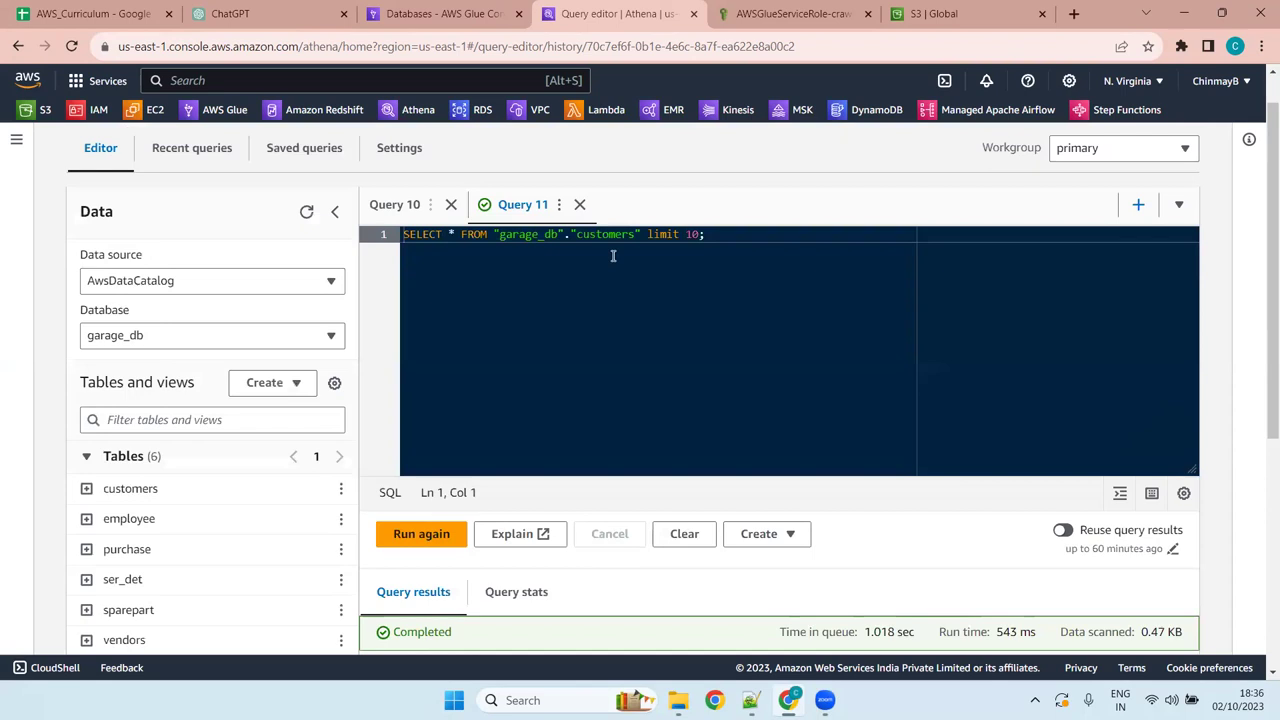
# Preview the employee table with a 10-row limit, then go back to the customers preview query
pyautogui.click(340, 518)
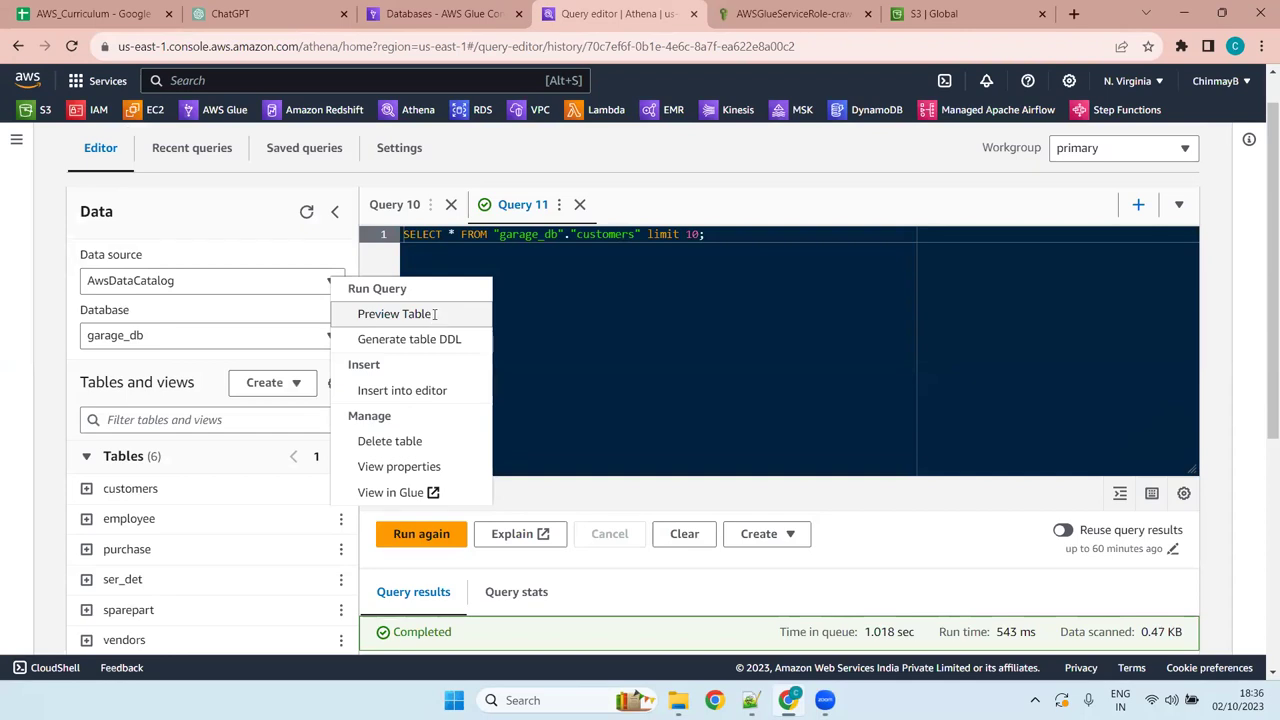
pyautogui.click(435, 318)
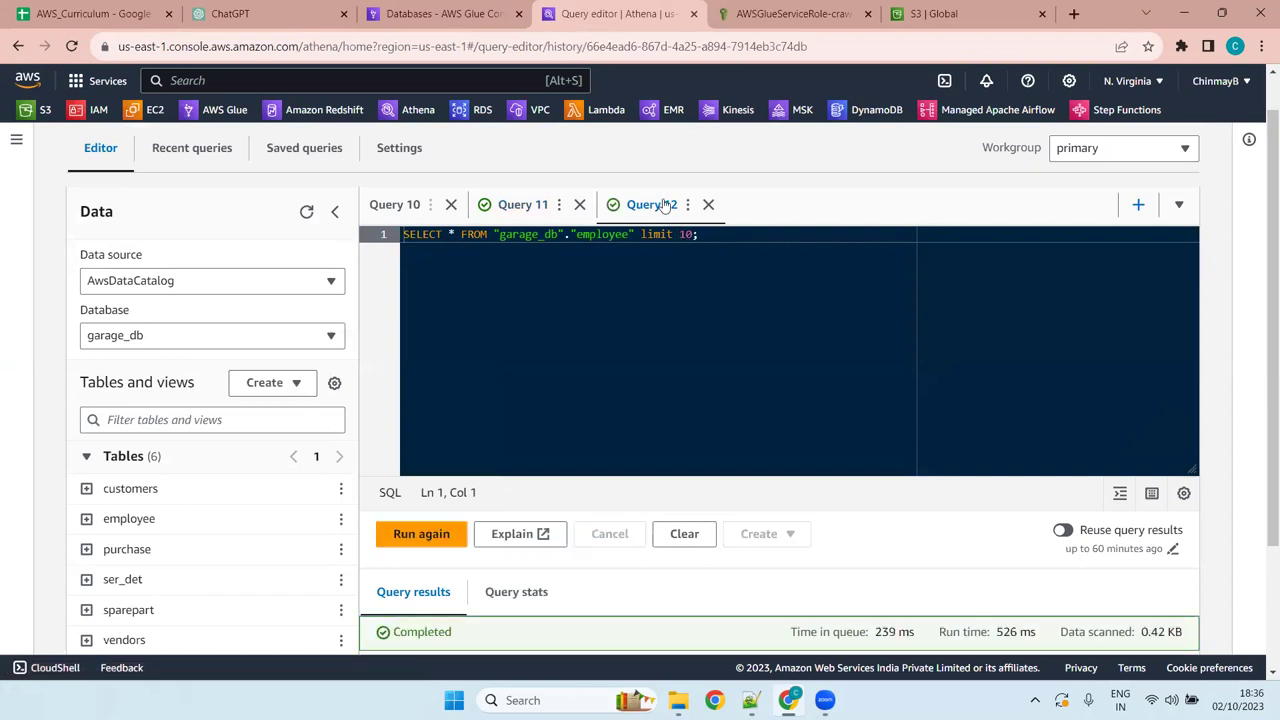
pyautogui.click(536, 206)
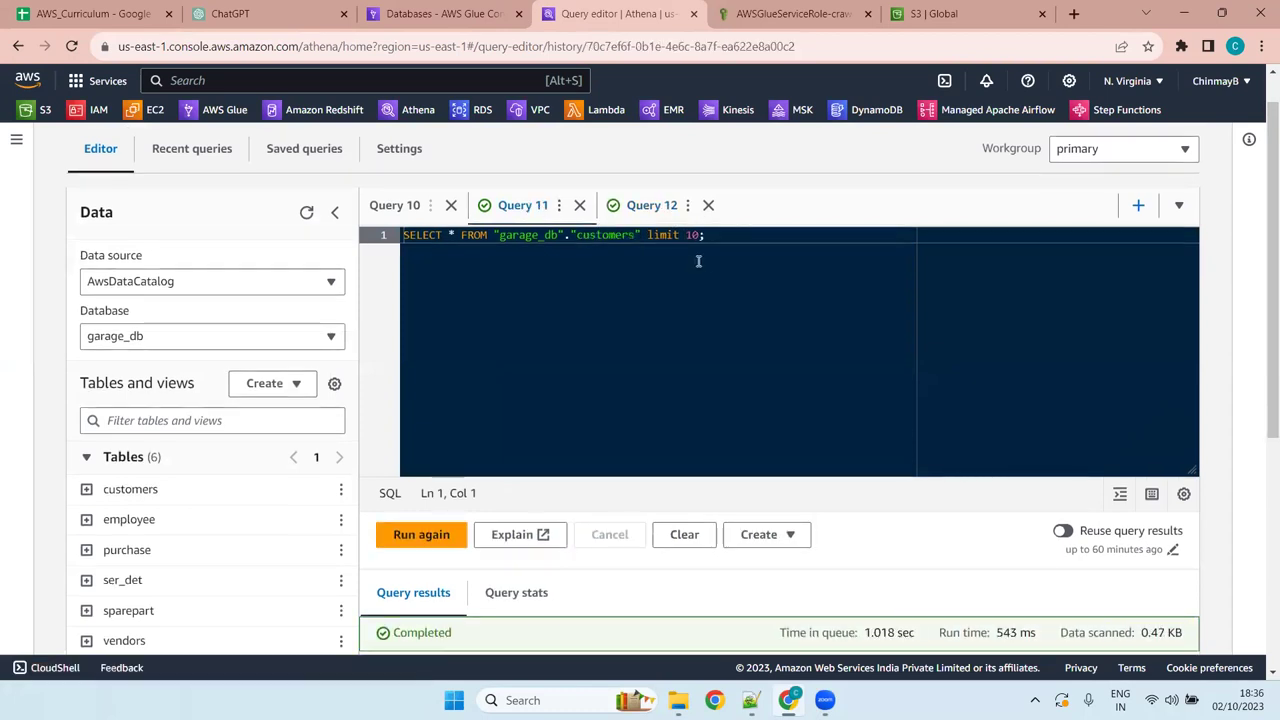
# Write select * from "garage_db"."customers" in Query 10, reusing the table reference from the customers preview query
pyautogui.click(410, 210)
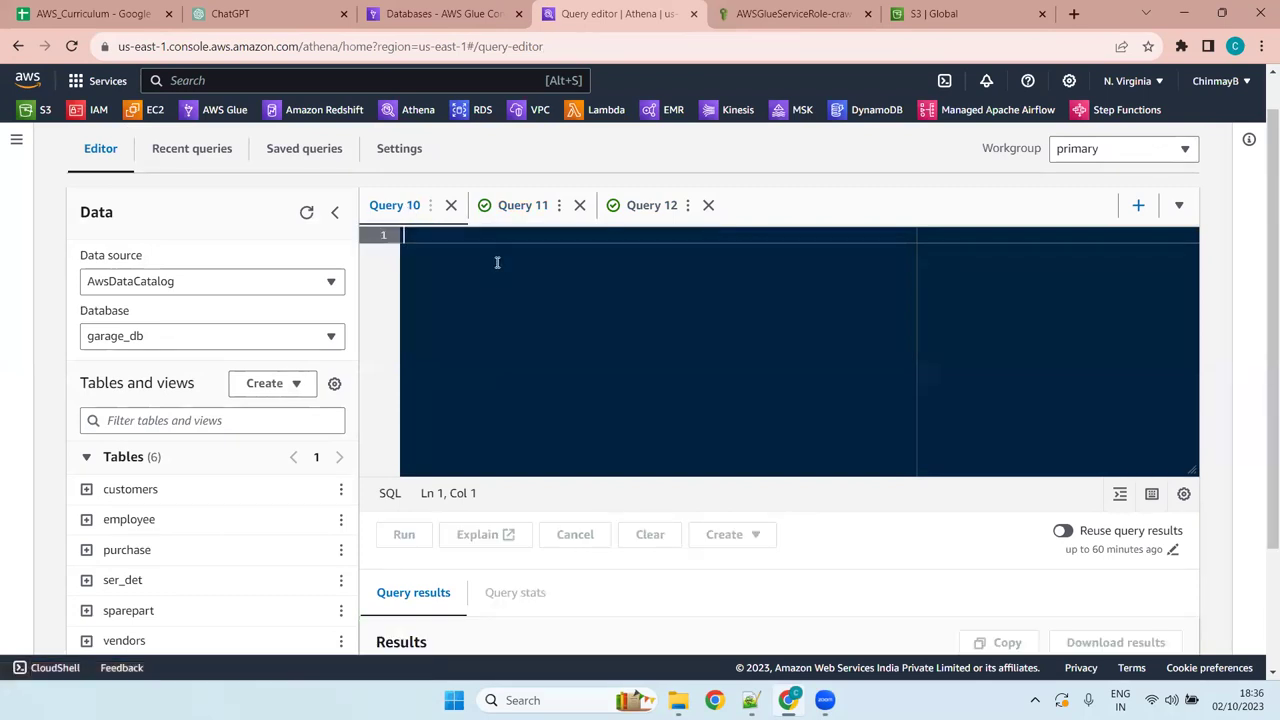
pyautogui.write('select ')
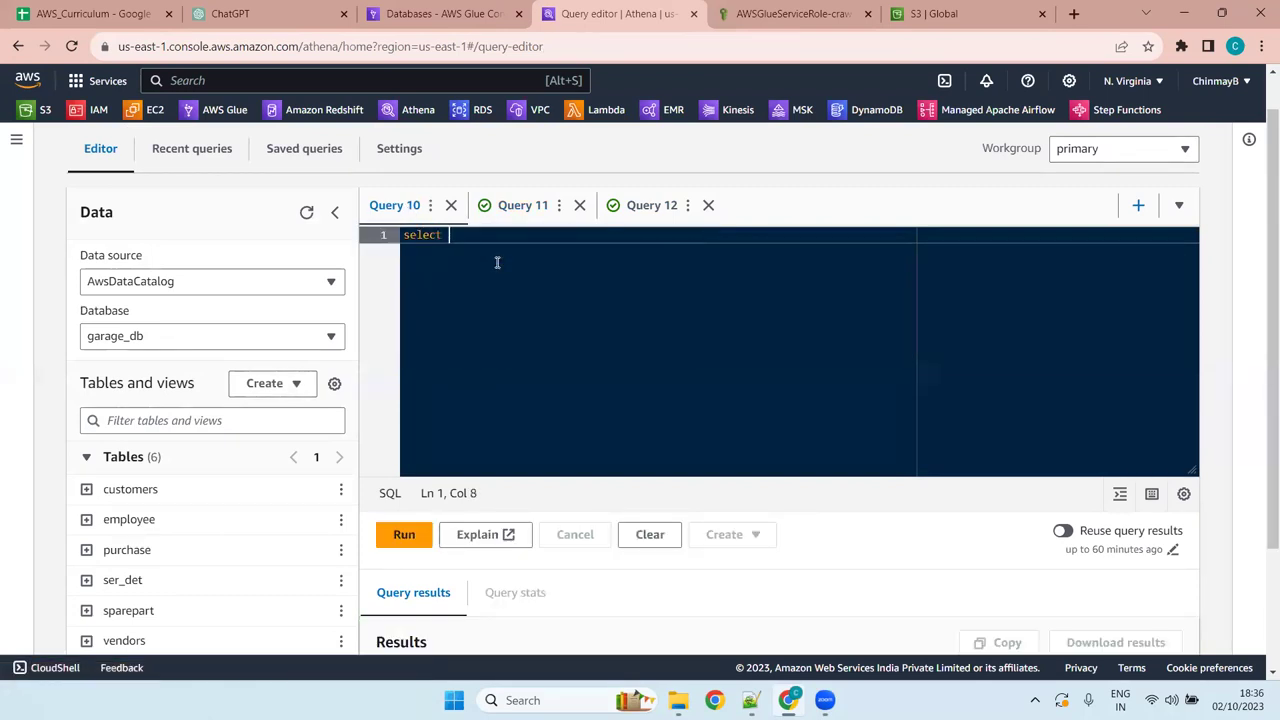
pyautogui.write('* from')
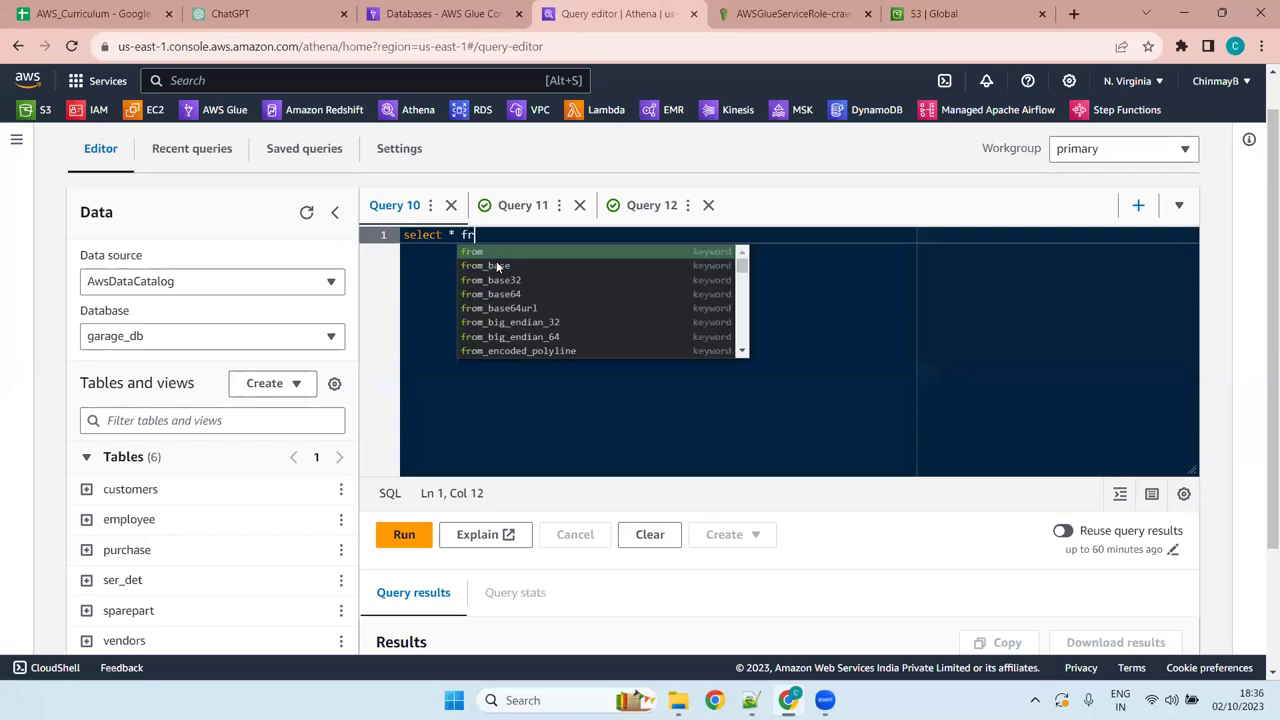
pyautogui.click(514, 208)
pyautogui.moveTo(493, 236); pyautogui.dragTo(641, 238)
pyautogui.hotkey('ctrl', 'c')
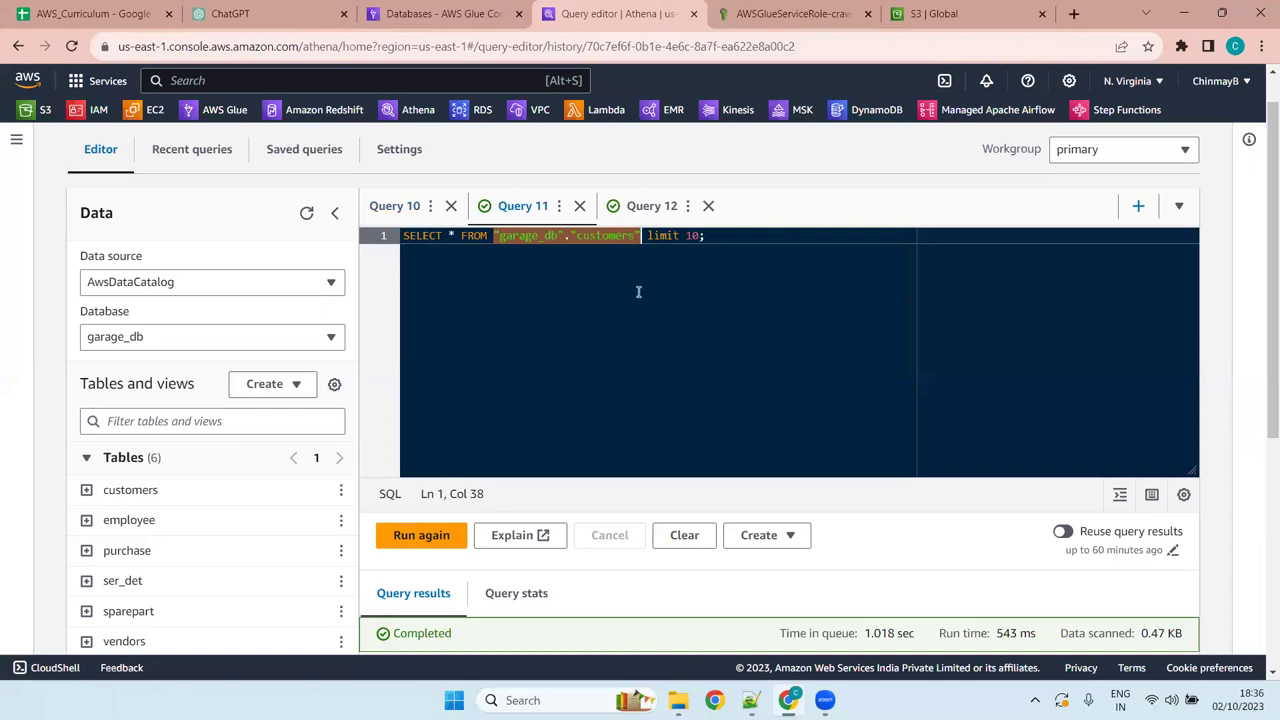
pyautogui.click(408, 207)
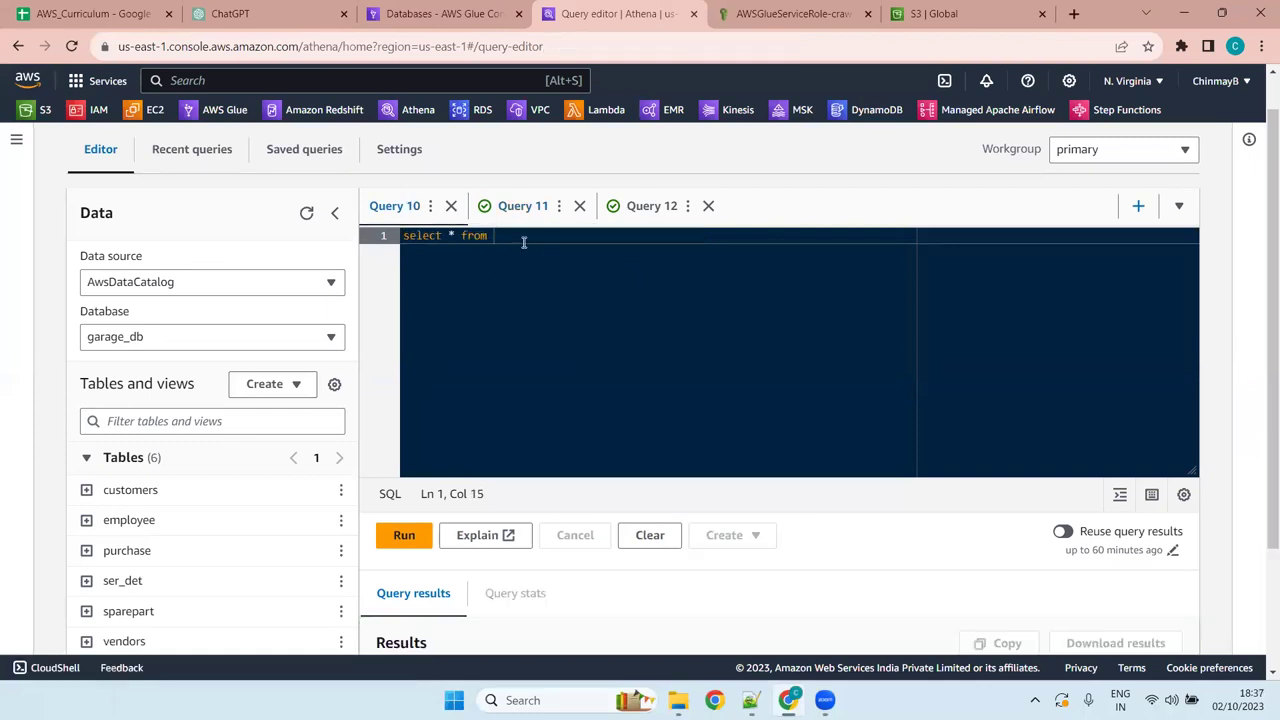
pyautogui.hotkey('ctrl', 'v')
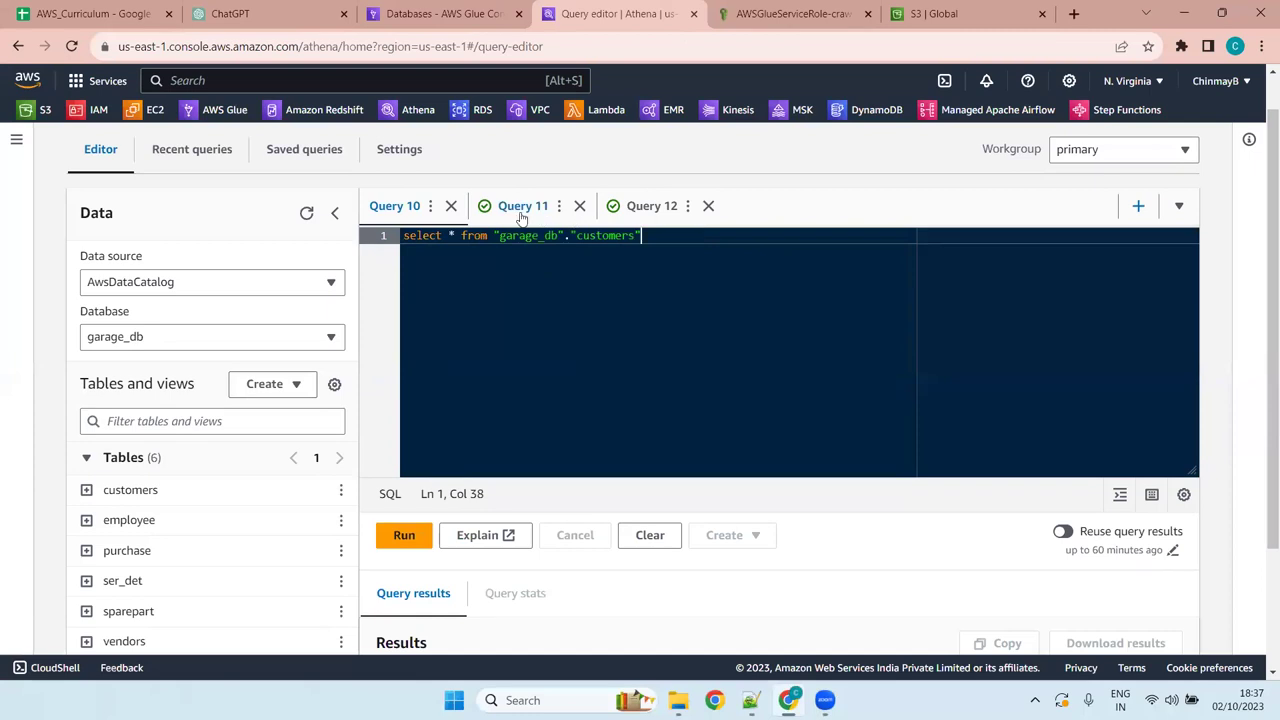
# Extend Query 10 with join "garage_db"."employee" on, reusing the table reference from the employee preview query
pyautogui.click(651, 206)
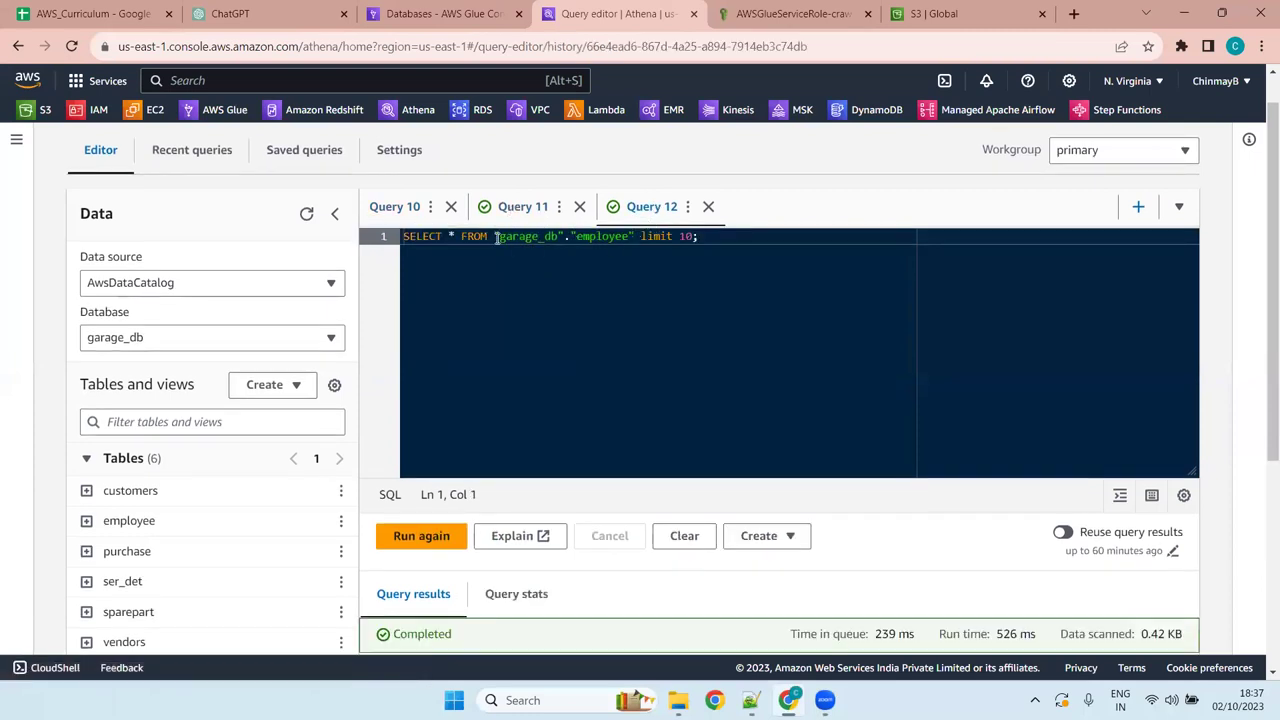
pyautogui.moveTo(492, 237); pyautogui.dragTo(633, 238)
pyautogui.hotkey('ctrl', 'c')
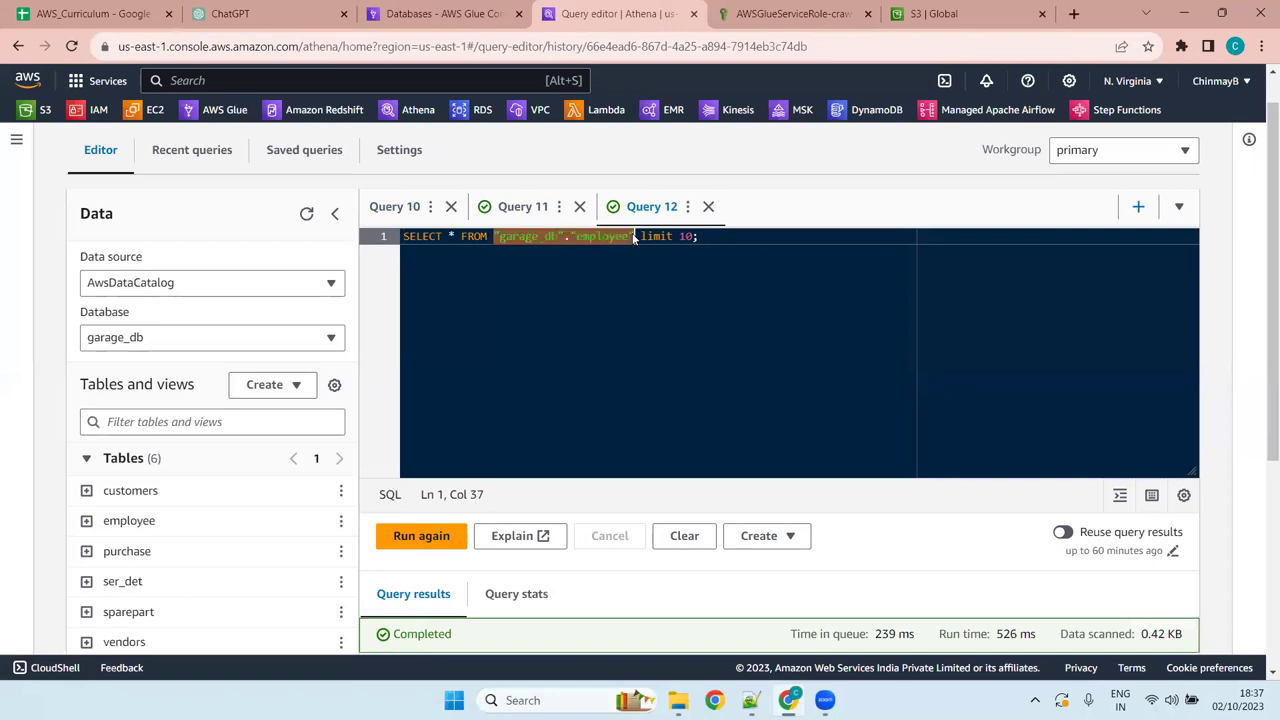
pyautogui.click(405, 210)
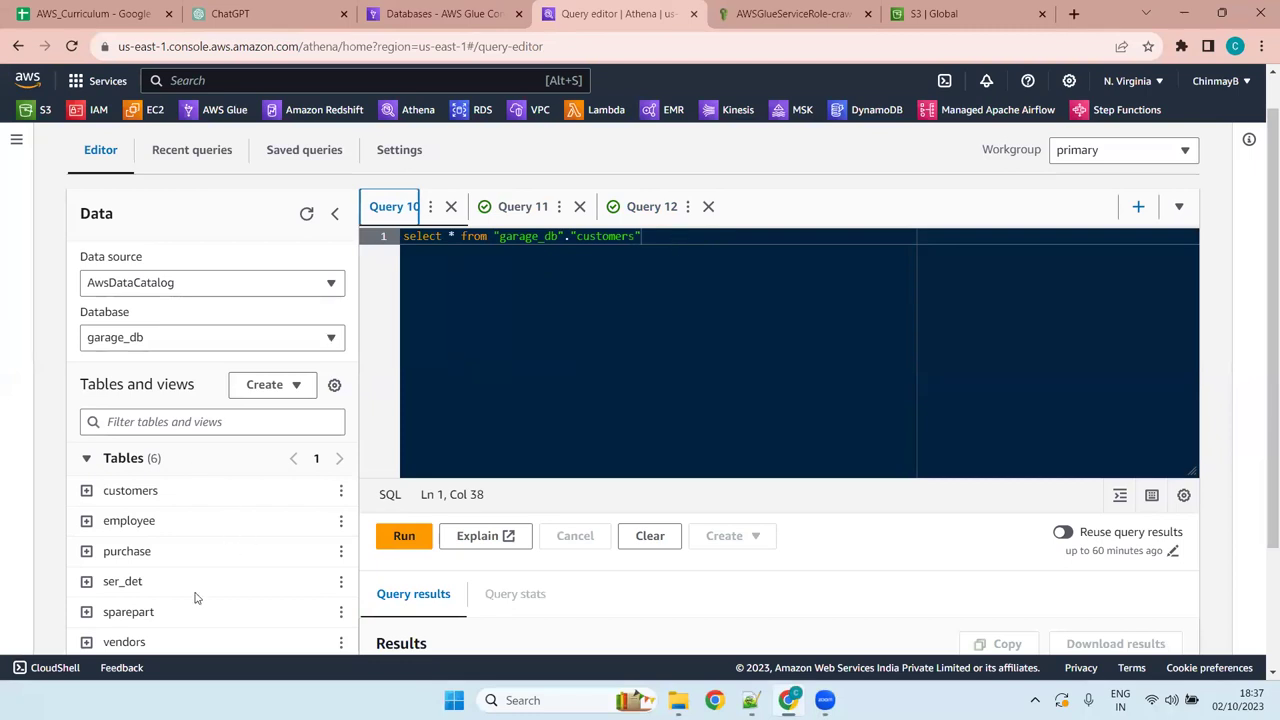
pyautogui.click(341, 581)
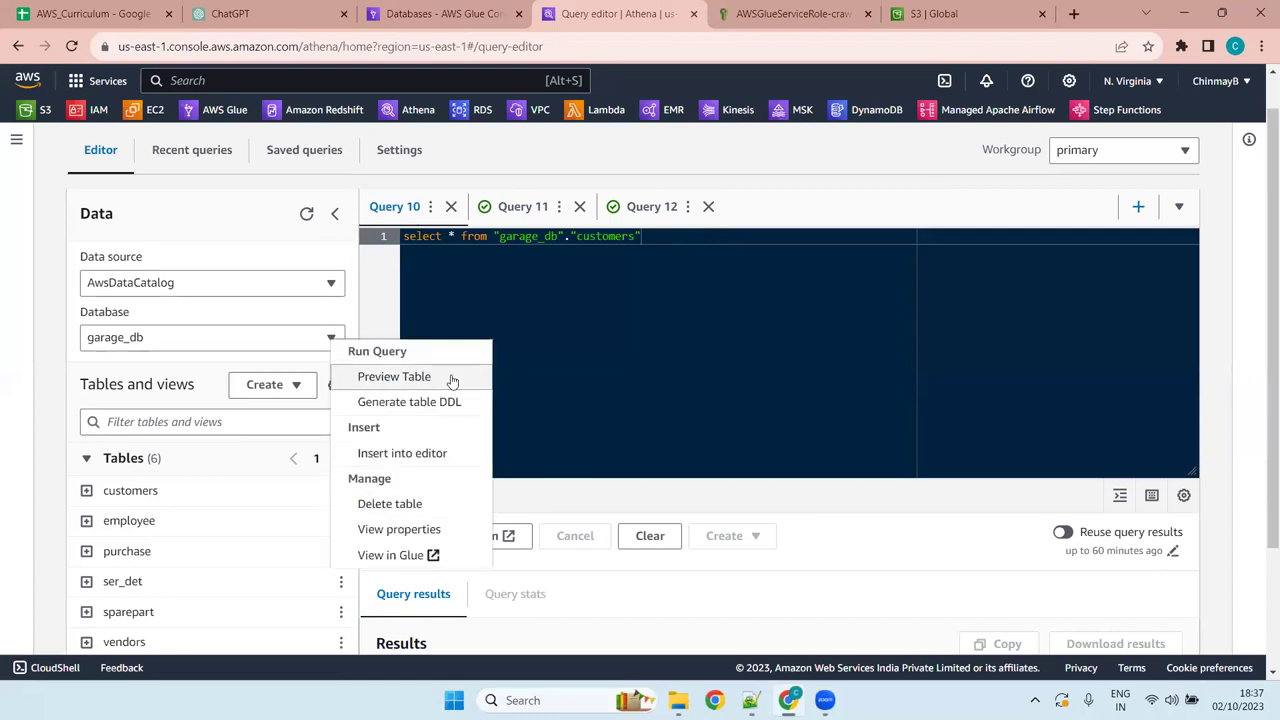
pyautogui.click(653, 233)
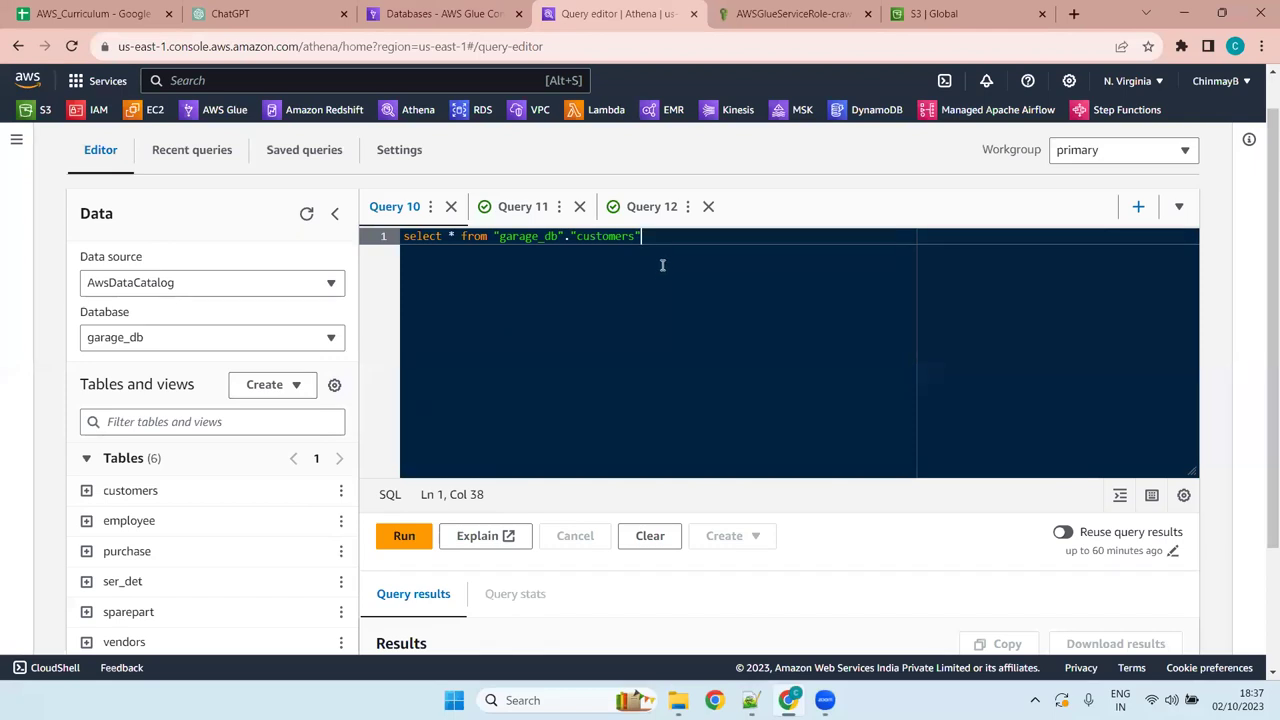
pyautogui.write('join')
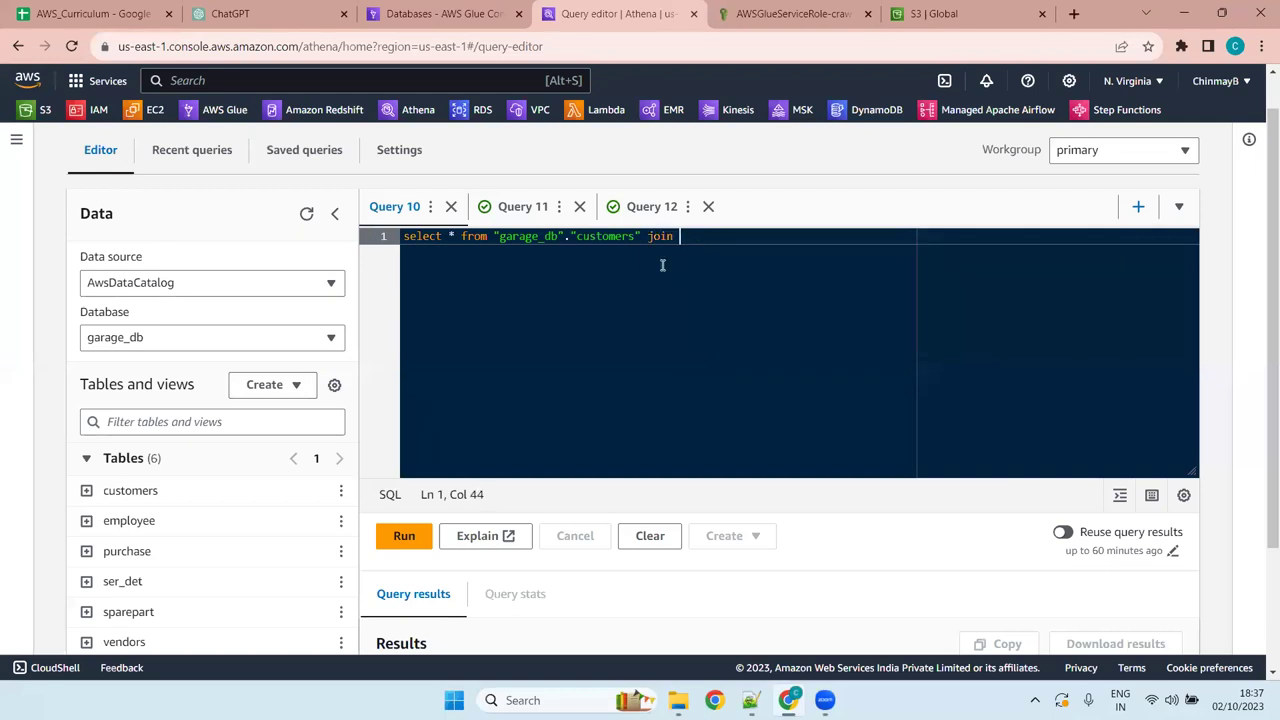
pyautogui.hotkey('ctrl', 'v')
pyautogui.write('on')
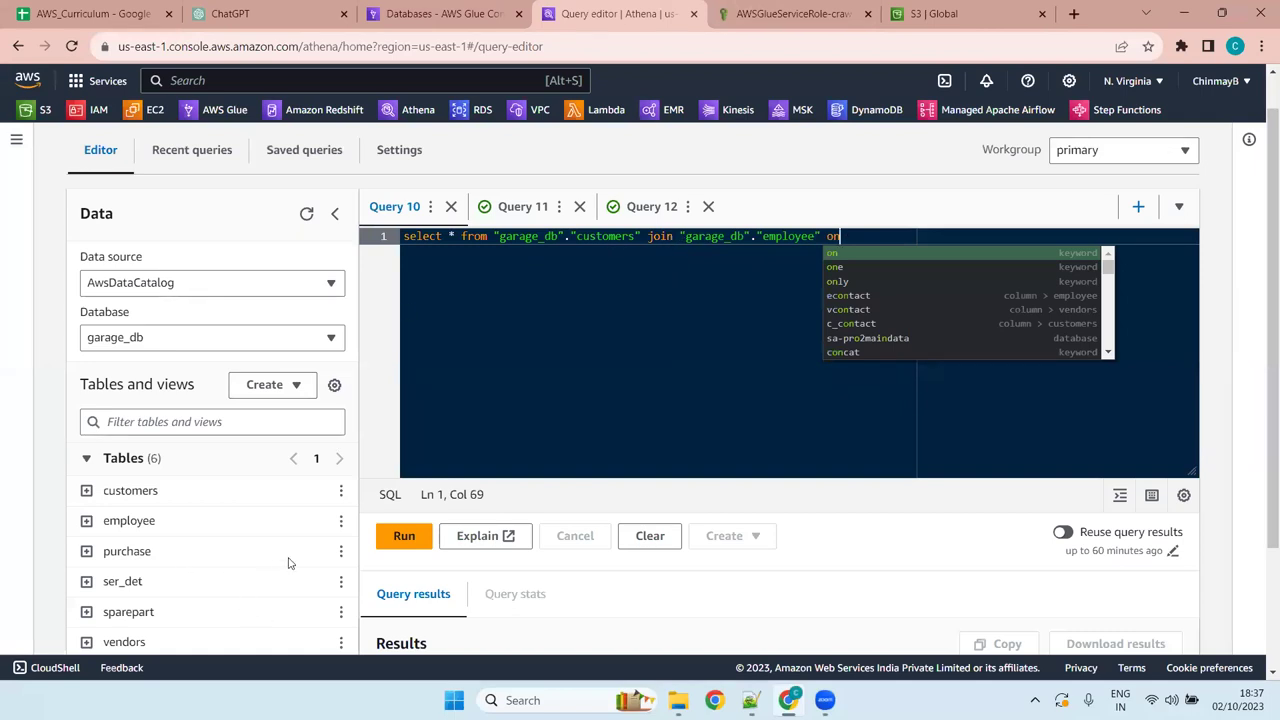
# Preview the ser_det table with a 10-row limit, copy its "garage_db"."ser_det" reference and return to Query 10
pyautogui.click(341, 581)
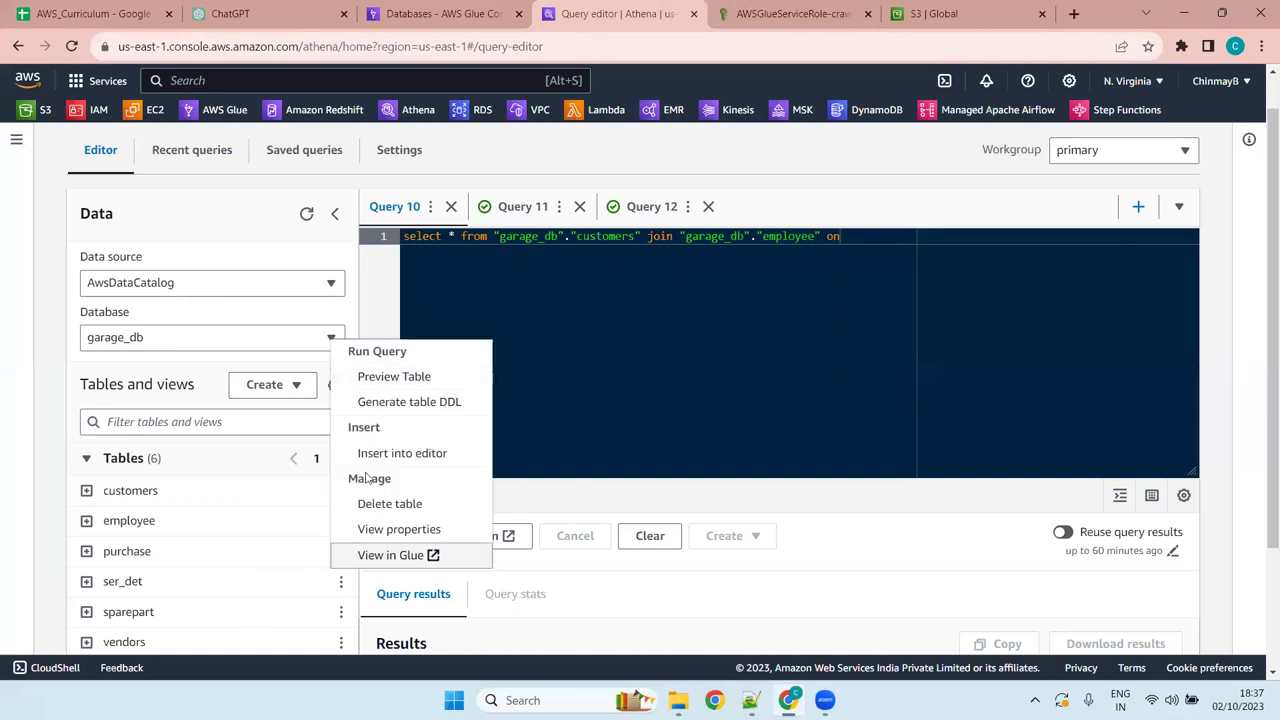
pyautogui.click(442, 378)
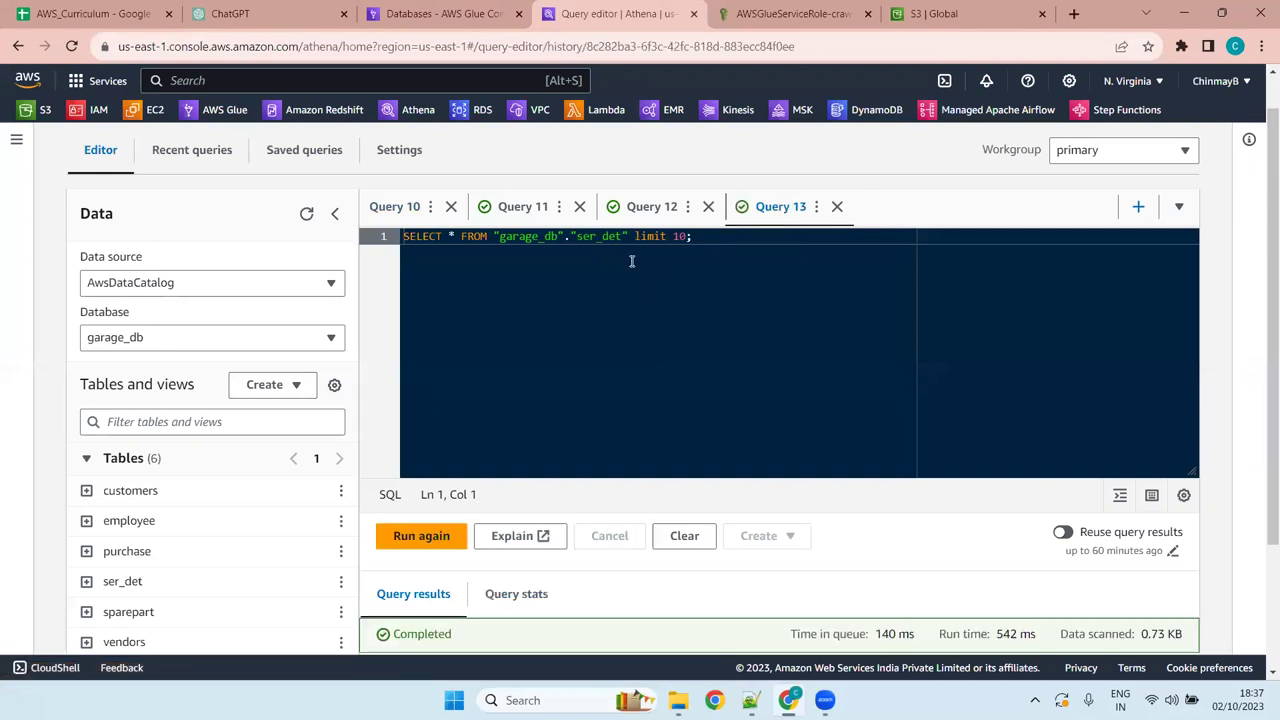
pyautogui.moveTo(634, 236); pyautogui.dragTo(493, 237)
pyautogui.hotkey('ctrl', 'c')
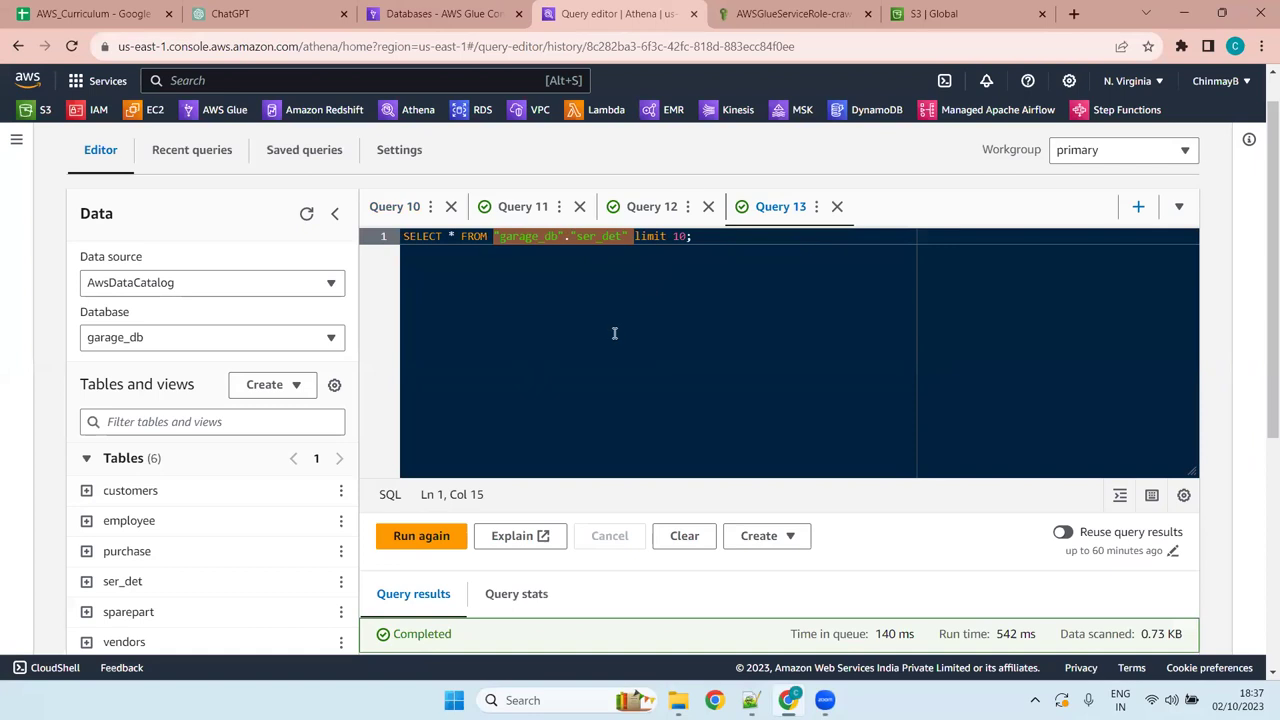
pyautogui.click(400, 208)
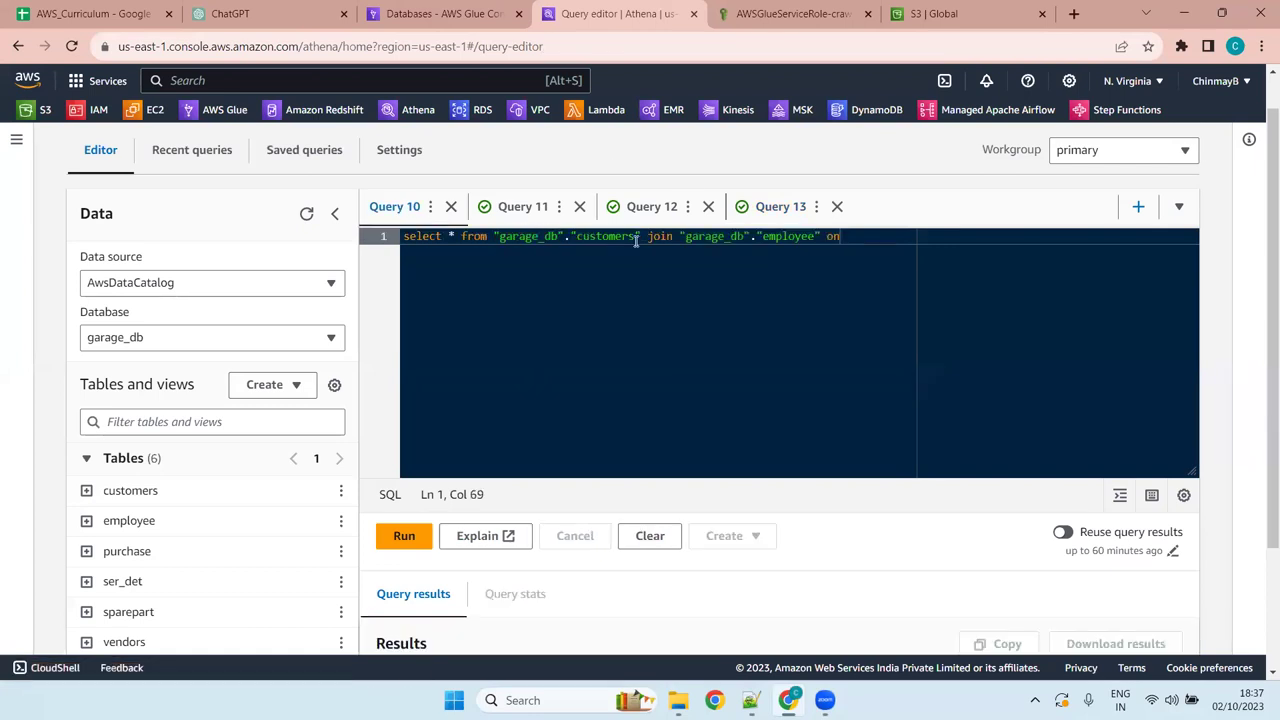
# Replace the customers table in the Query 10 join statement with "garage_db"."ser_det"
pyautogui.moveTo(640, 236); pyautogui.dragTo(493, 240)
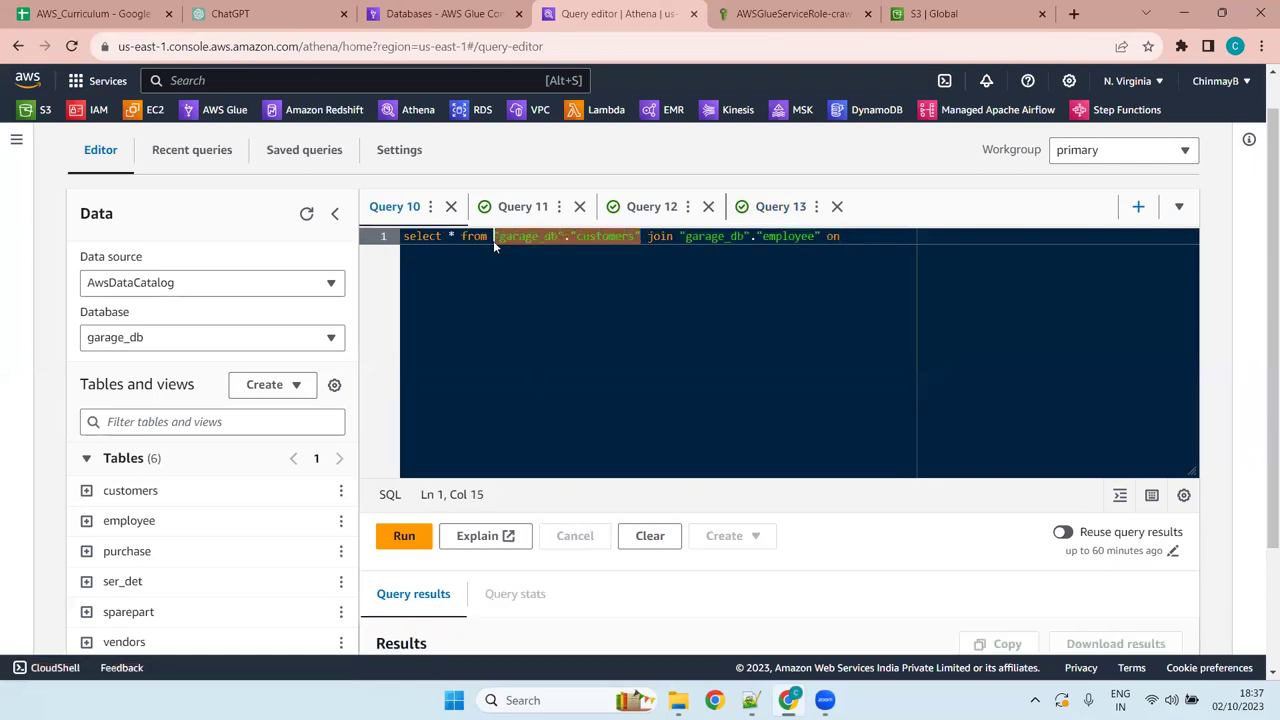
pyautogui.hotkey('ctrl', 'v')
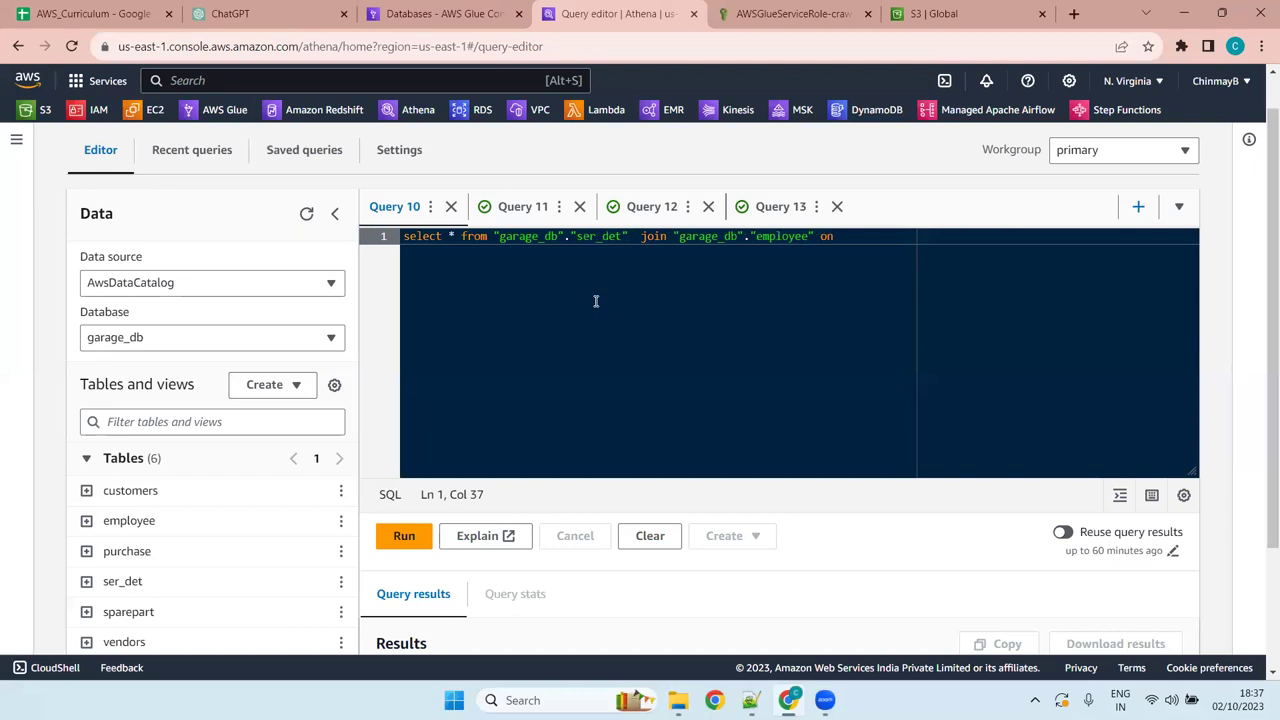
pyautogui.press('Right')
pyautogui.press('Right')
pyautogui.press('Right')
pyautogui.press('Right')
pyautogui.press('Right')
pyautogui.press('Right')
pyautogui.press('Right')
pyautogui.press('Right')
pyautogui.press('Right')
pyautogui.press('Right')
pyautogui.press('Right')
pyautogui.press('Right')
pyautogui.press('Right')
pyautogui.press('Right')
pyautogui.press('Right')
pyautogui.press('Right')
pyautogui.press('Right')
pyautogui.press('Right')
pyautogui.press('Right')
pyautogui.press('Right')
pyautogui.press('Right')
pyautogui.press('Right')
pyautogui.press('Right')
pyautogui.press('Right')
# Check the ser_det columns in the Query 13 results for a shared join key, and return to Query 10
pyautogui.scroll(-2, 620, 350)
pyautogui.scroll(3, 650, 372)
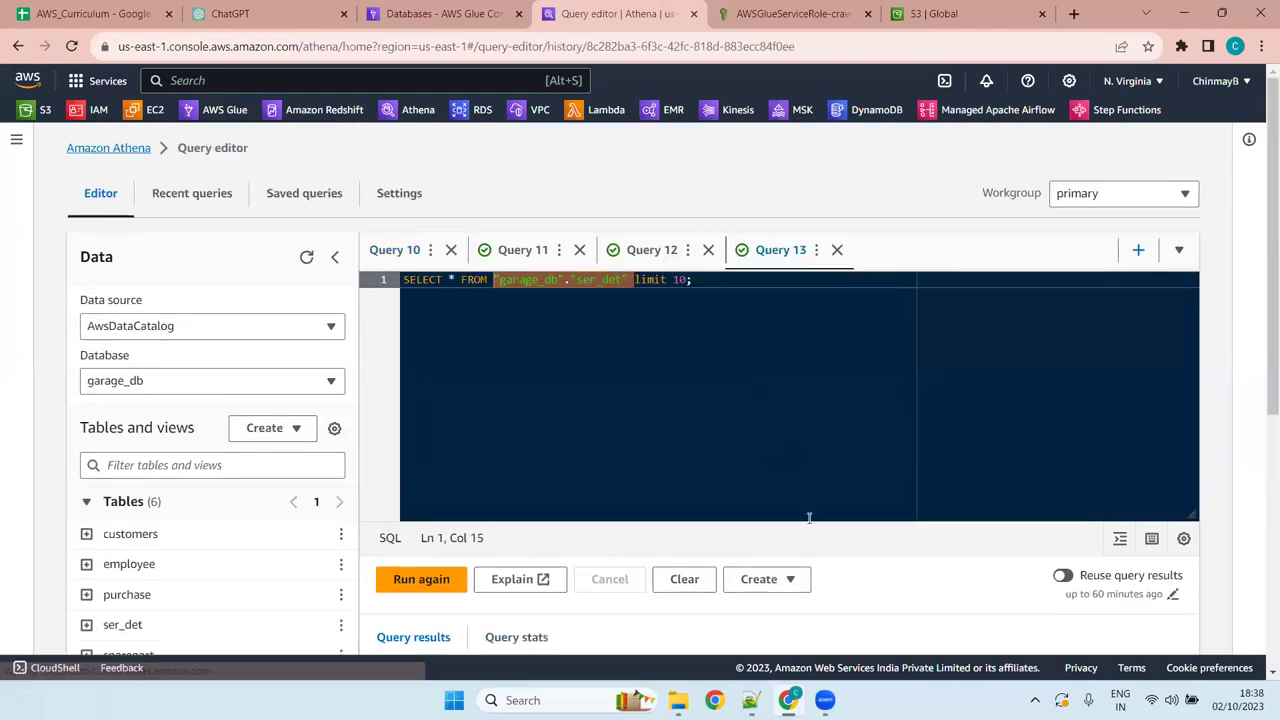
pyautogui.scroll(-5, 977, 390)
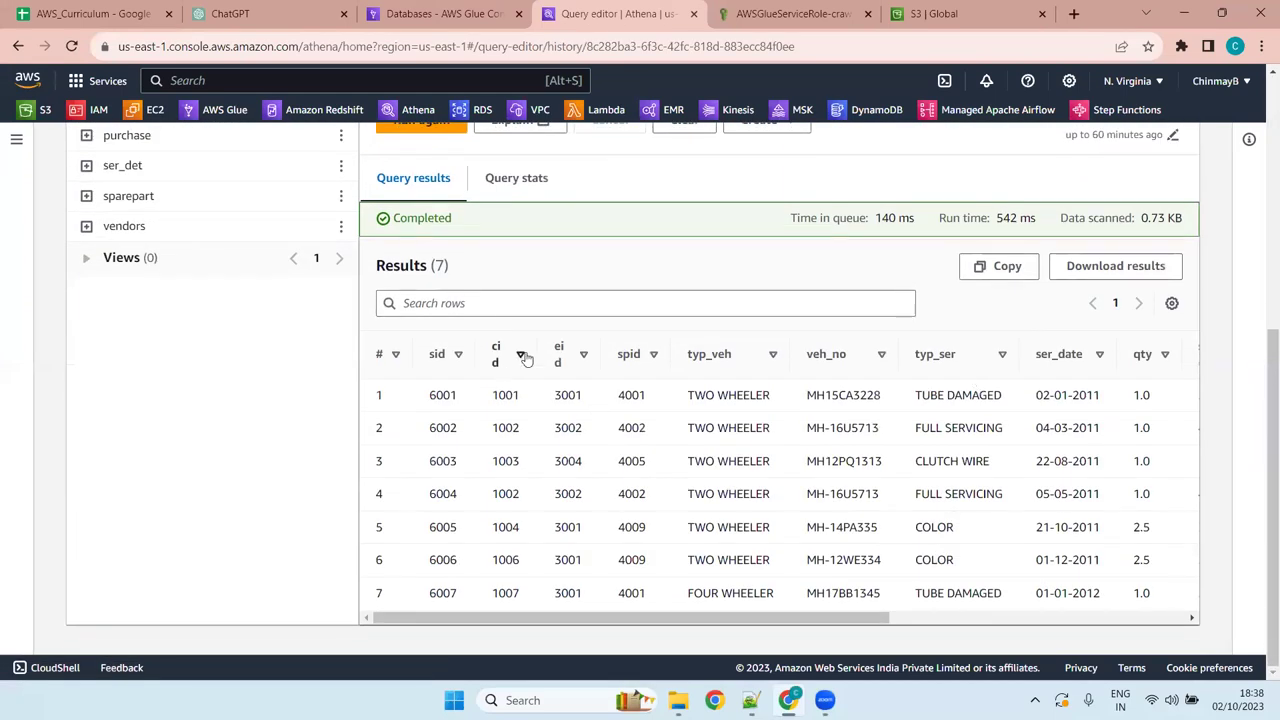
pyautogui.scroll(1, 560, 430)
pyautogui.scroll(4, 560, 432)
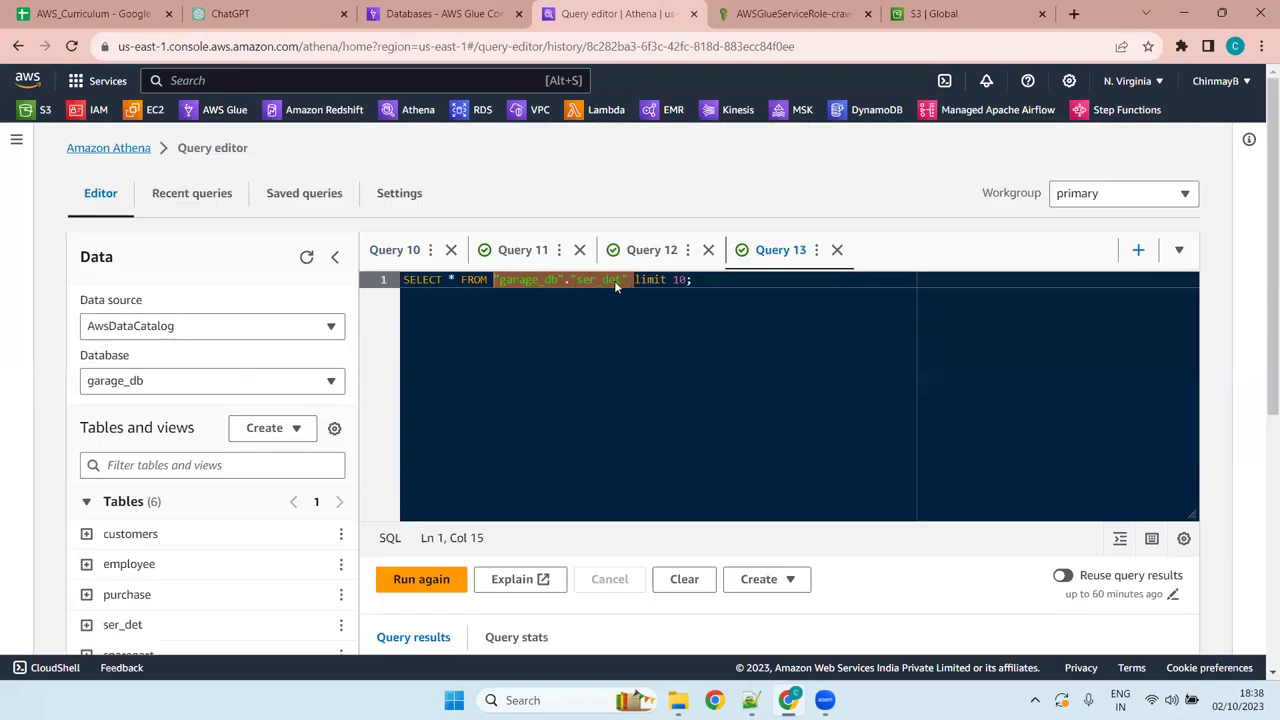
pyautogui.click(395, 251)
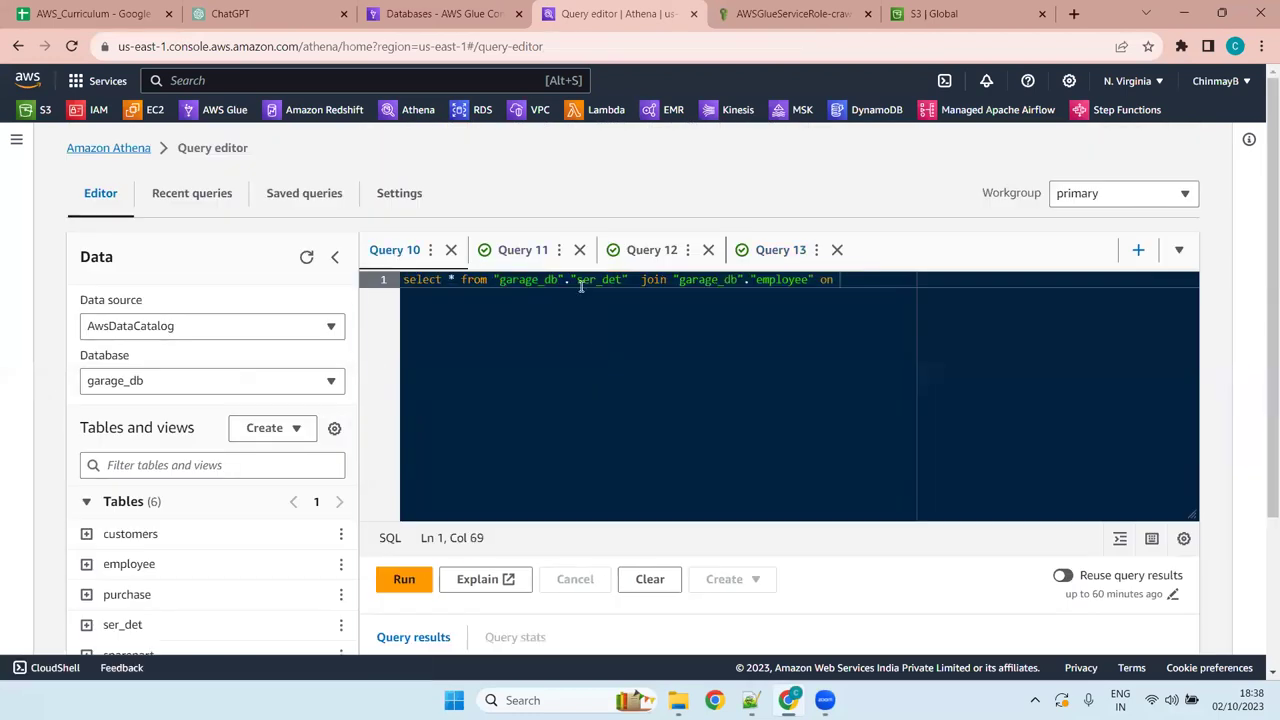
# Alias the ser_det table as s and the employee table as e in the join query
pyautogui.click(636, 279)
pyautogui.press('BackSpace')
pyautogui.write('as a')
pyautogui.press('BackSpace')
pyautogui.write('s')
pyautogui.press('Right')
pyautogui.press('Right')
pyautogui.press('Right')
pyautogui.press('Right')
pyautogui.press('Right')
pyautogui.press('Right')
pyautogui.press('Right')
pyautogui.press('Right')
pyautogui.press('Right')
pyautogui.press('Right')
pyautogui.press('Right')
pyautogui.press('Right')
pyautogui.press('Right')
pyautogui.press('Right')
pyautogui.press('Right')
pyautogui.press('Right')
pyautogui.press('Right')
pyautogui.press('Right')
pyautogui.press('Right')
pyautogui.press('Right')
pyautogui.press('Right')
pyautogui.press('Right')
pyautogui.write('as e')
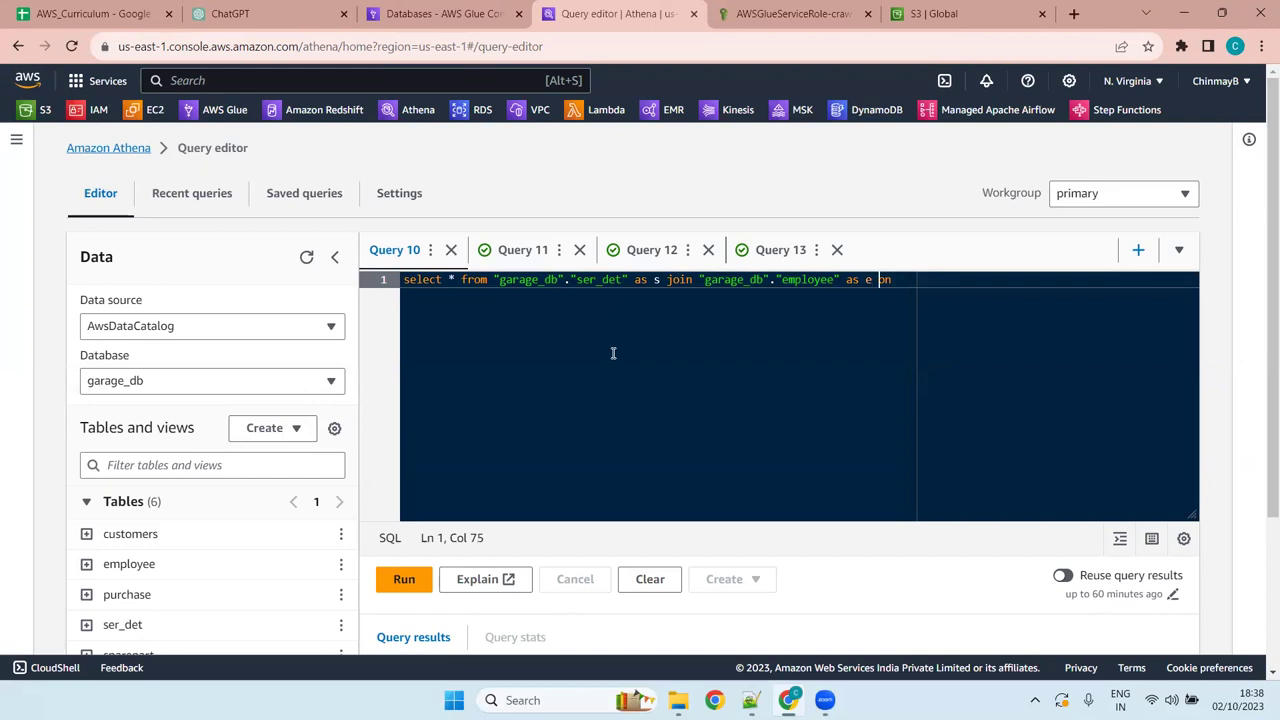
# Complete the join condition as "on s.eid=e.eid" and end the statement with a semicolon
pyautogui.write('ons.eid')
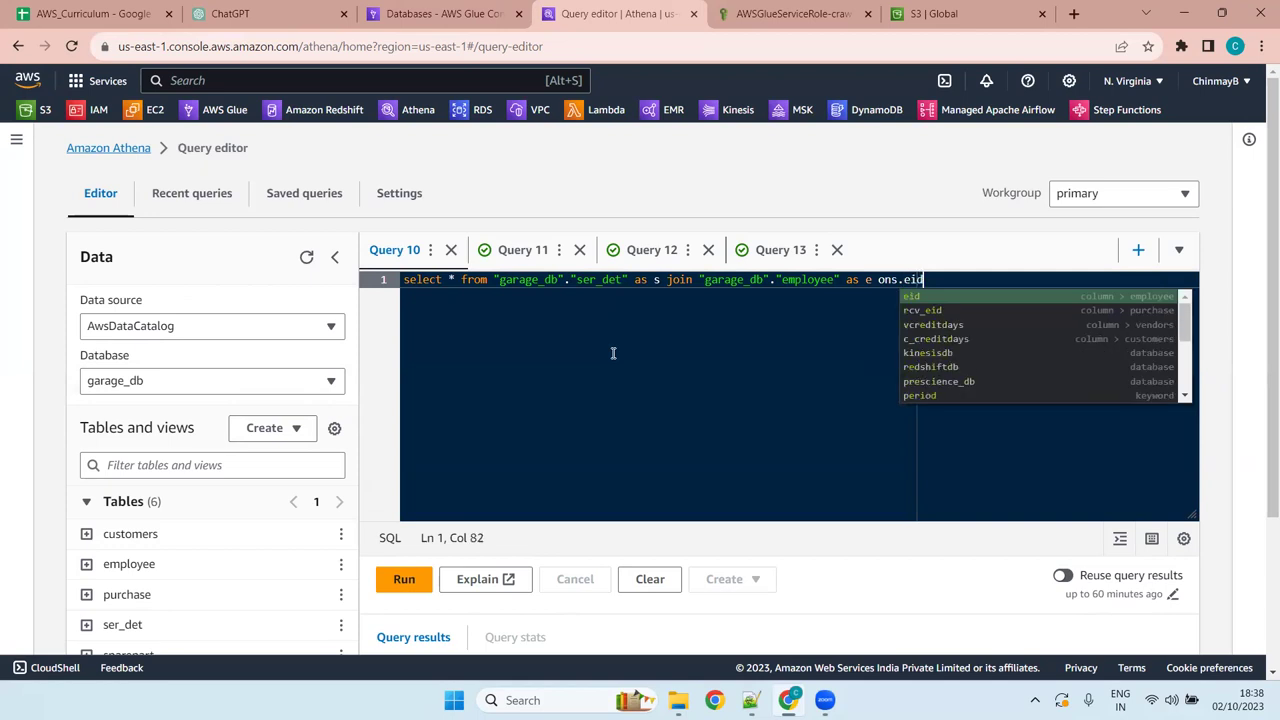
pyautogui.press('Left')
pyautogui.press('Left')
pyautogui.press('Left')
pyautogui.press('Left')
pyautogui.press('Left')
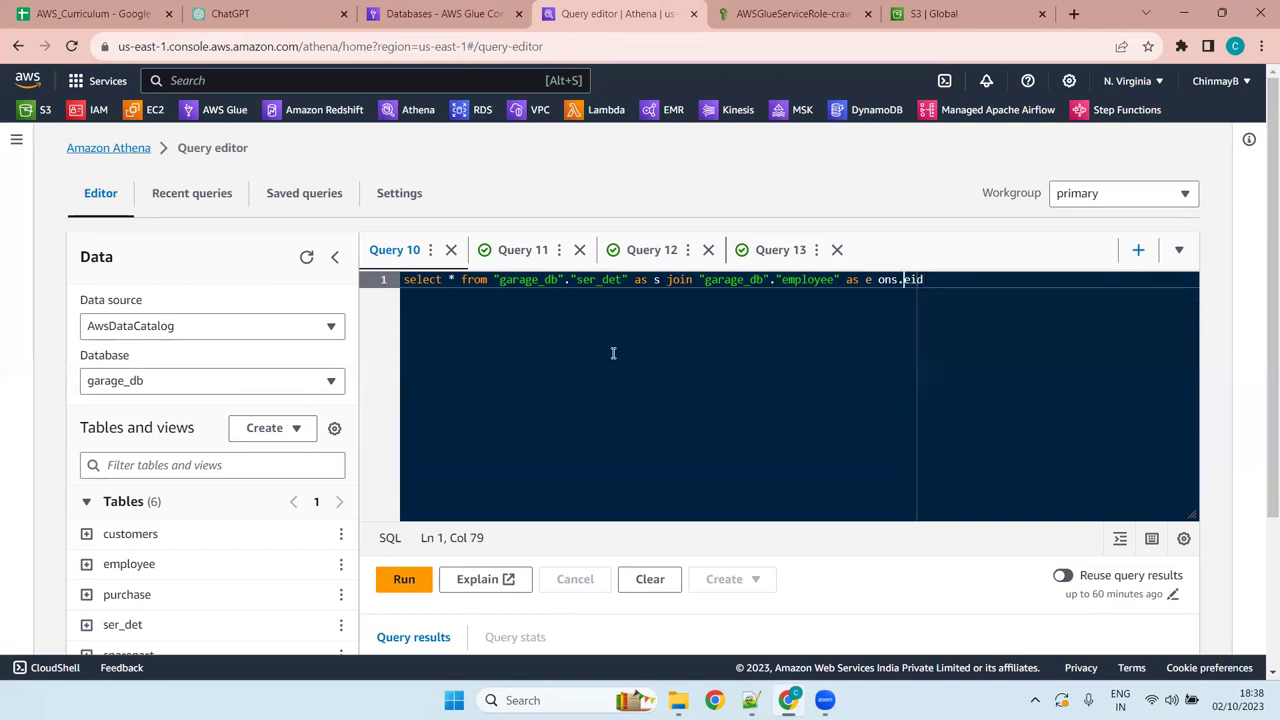
pyautogui.press('End')
pyautogui.press('BackSpace')
pyautogui.write('=e.eid')
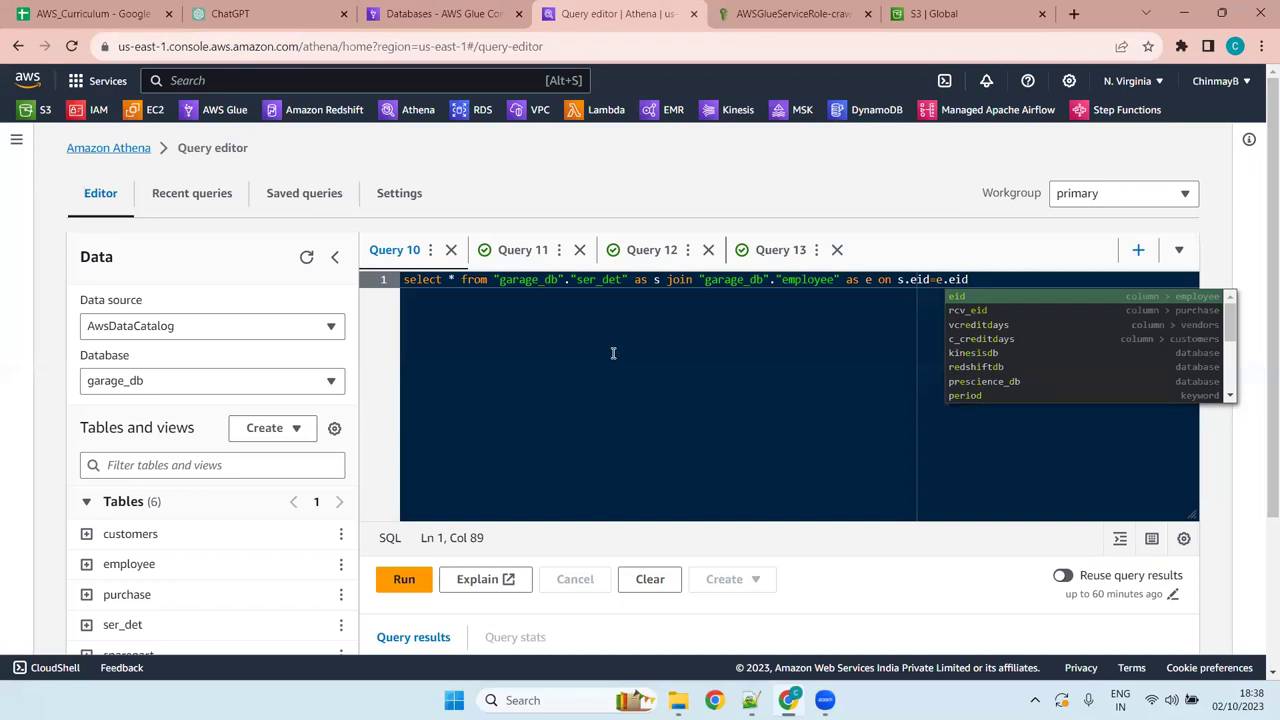
pyautogui.press('Left')
pyautogui.press('Left')
pyautogui.press('Left')
pyautogui.press('Left')
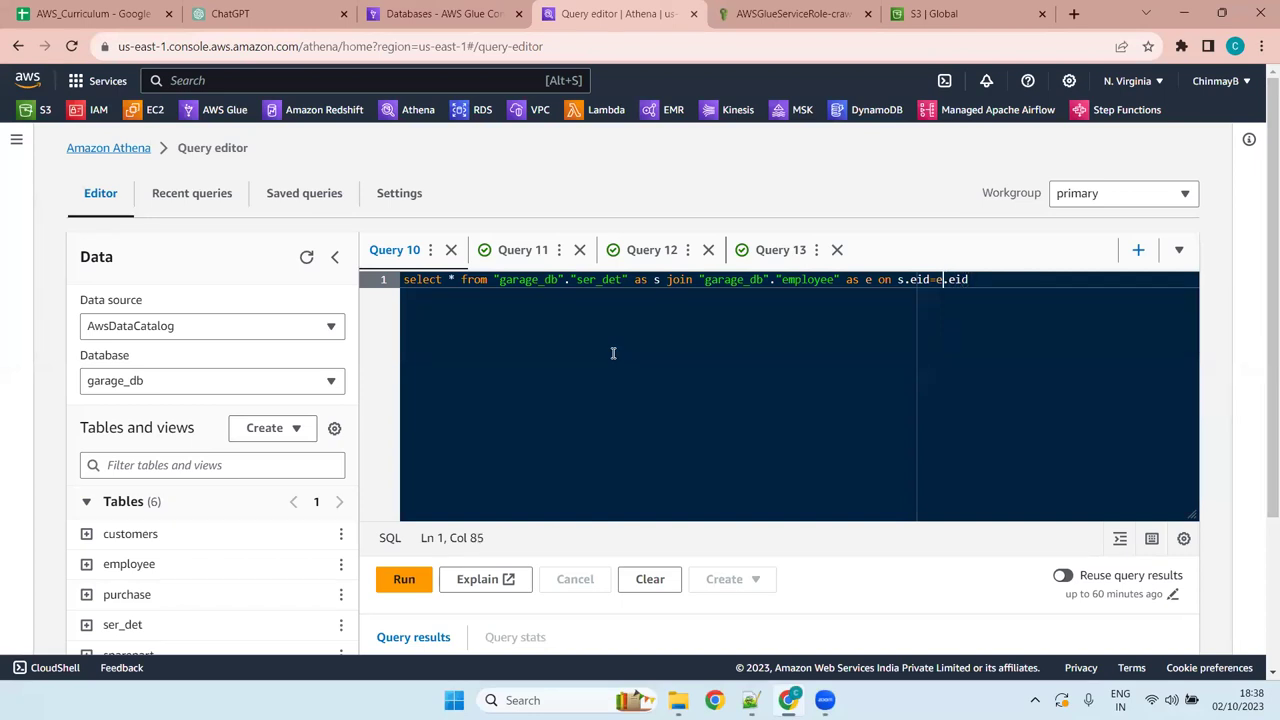
pyautogui.press('Right')
pyautogui.press('Right')
pyautogui.press('Right')
pyautogui.write(';')
# Run the join query and look through its result columns from sid to edol
pyautogui.click(404, 579)
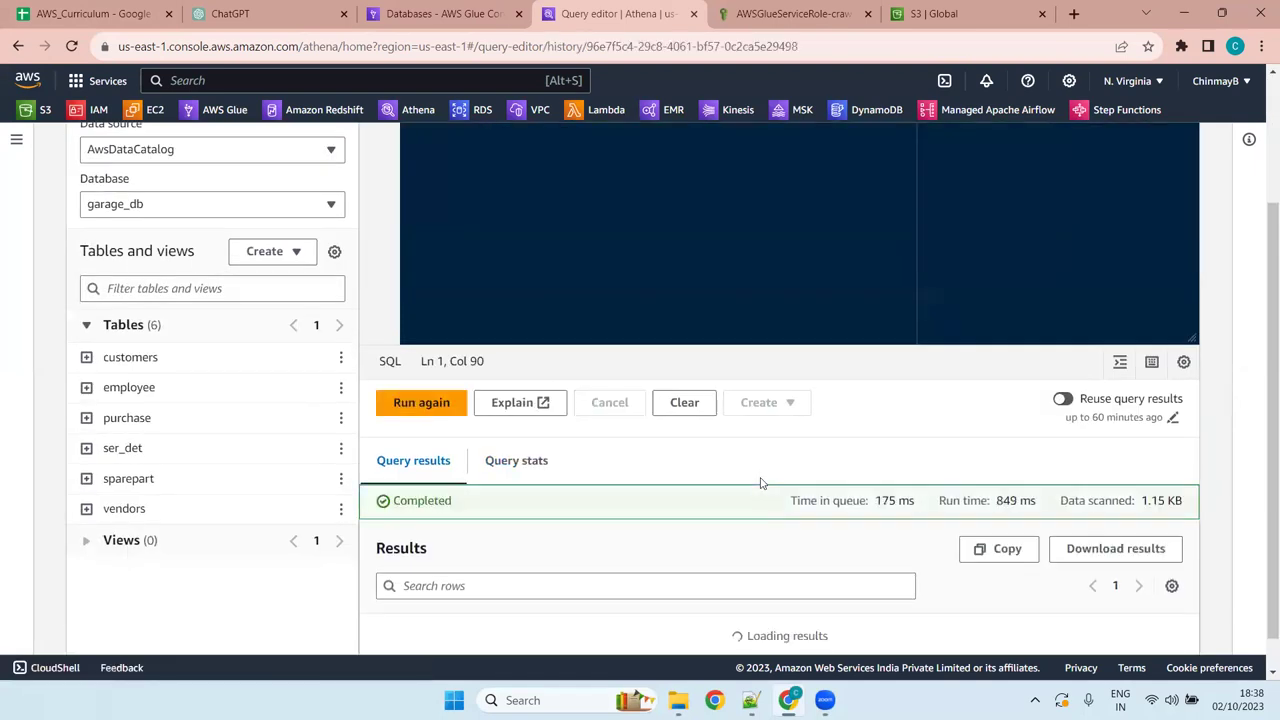
pyautogui.scroll(-3, 760, 483)
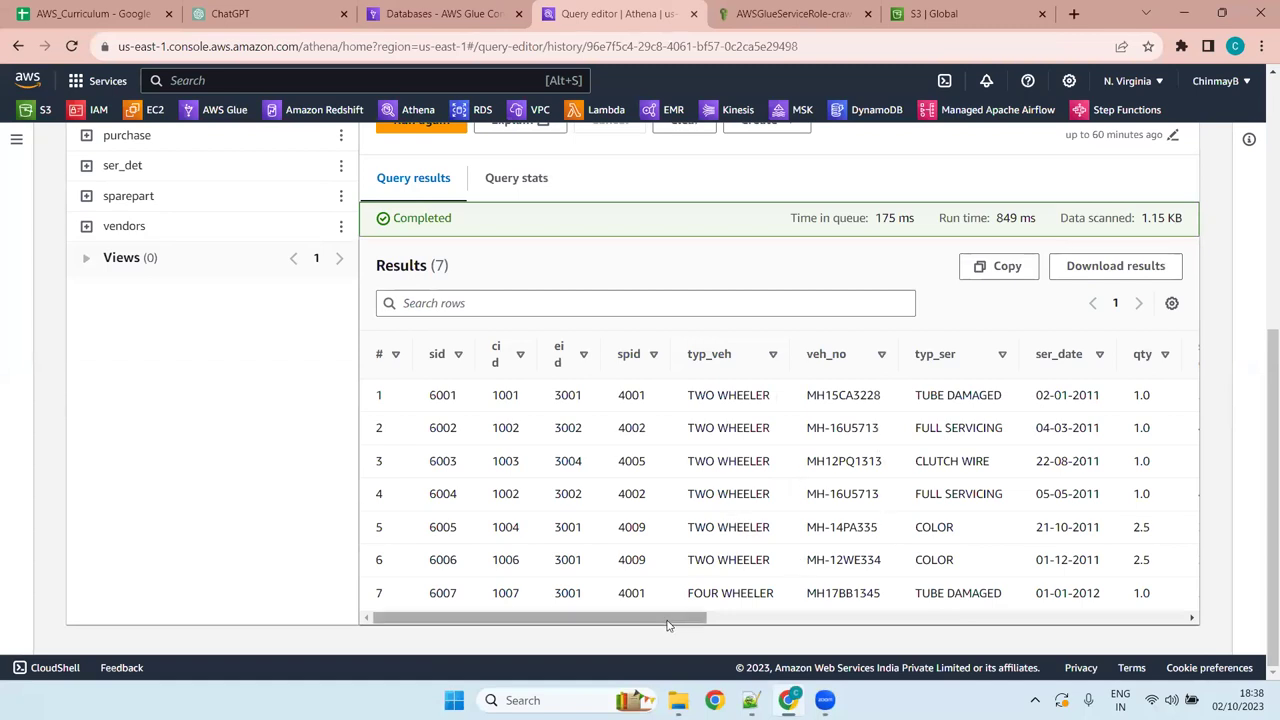
pyautogui.moveTo(668, 620); pyautogui.dragTo(1180, 575)
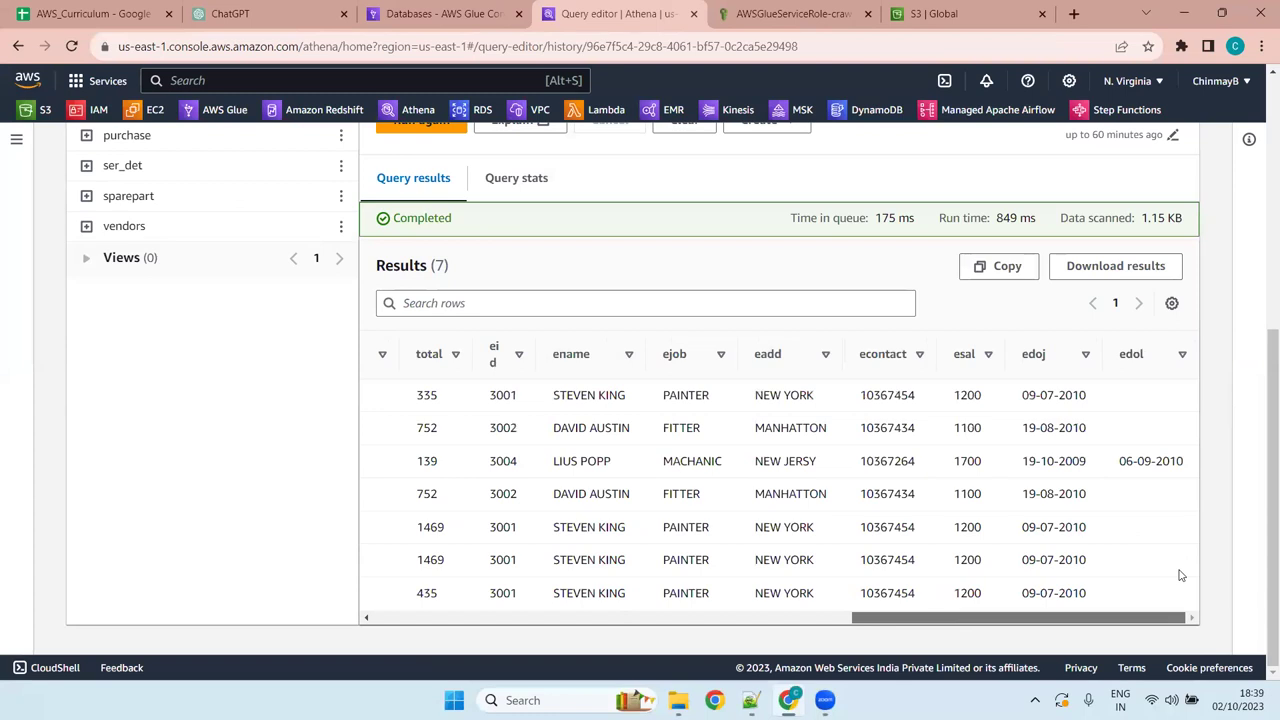
pyautogui.hscroll(-10, 531, 557)
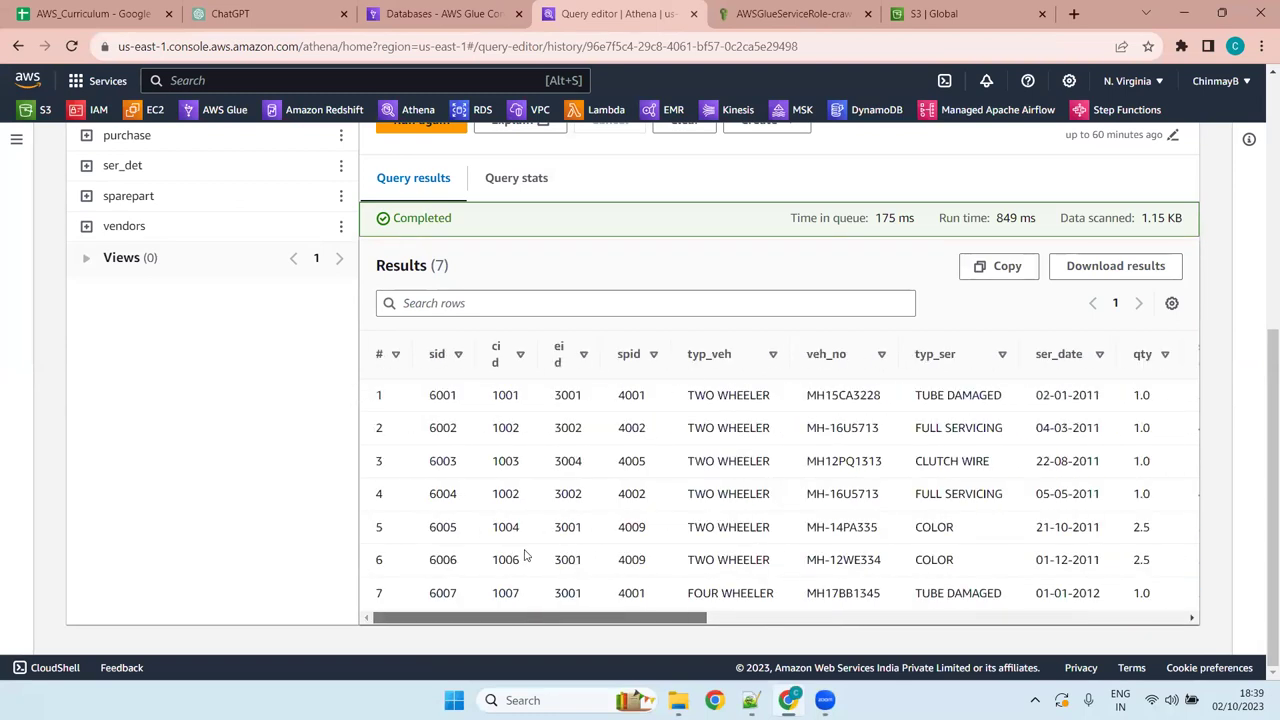
pyautogui.scroll(5, 652, 476)
pyautogui.click(1008, 279)
pyautogui.press('BackSpace')
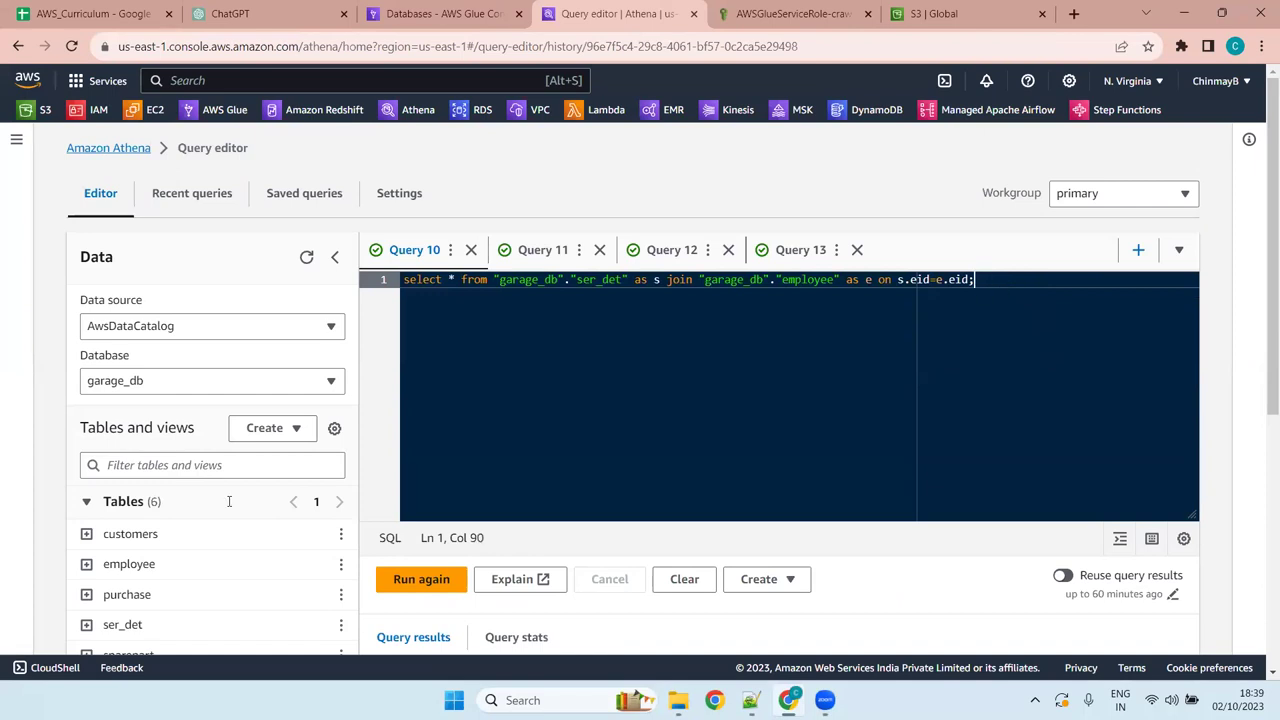
pyautogui.scroll(-5, 150, 540)
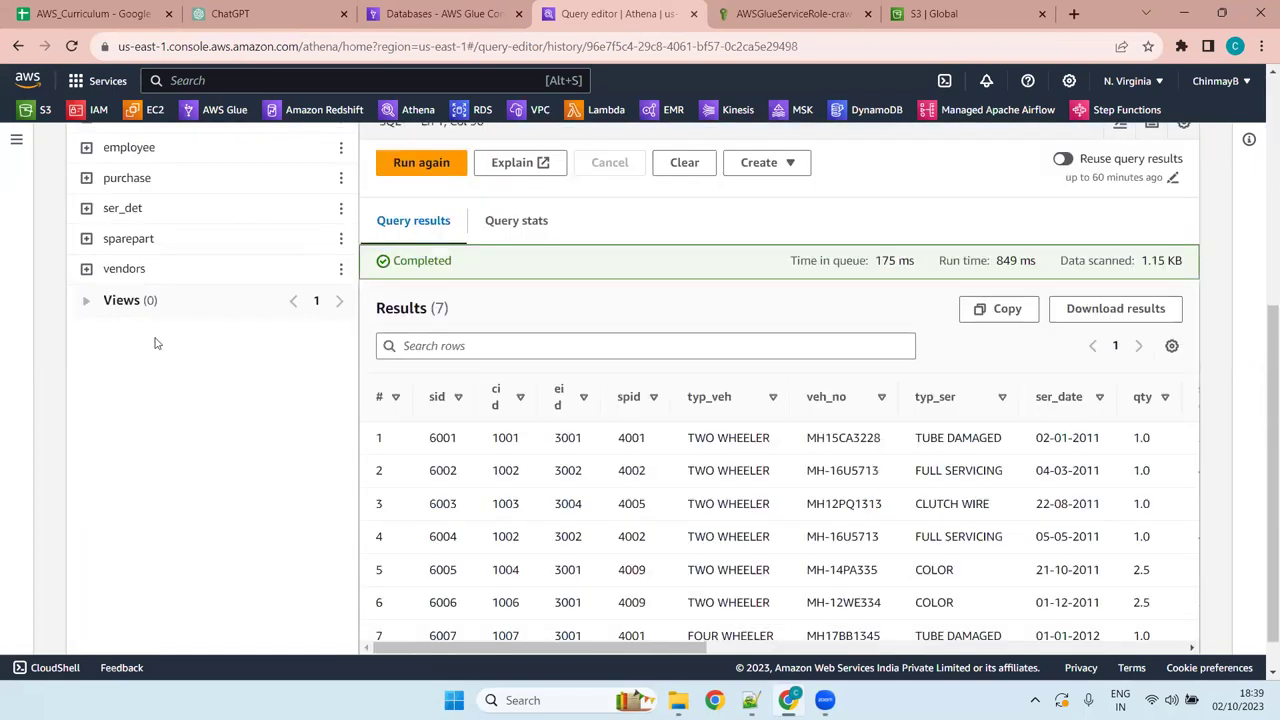
pyautogui.scroll(5, 157, 343)
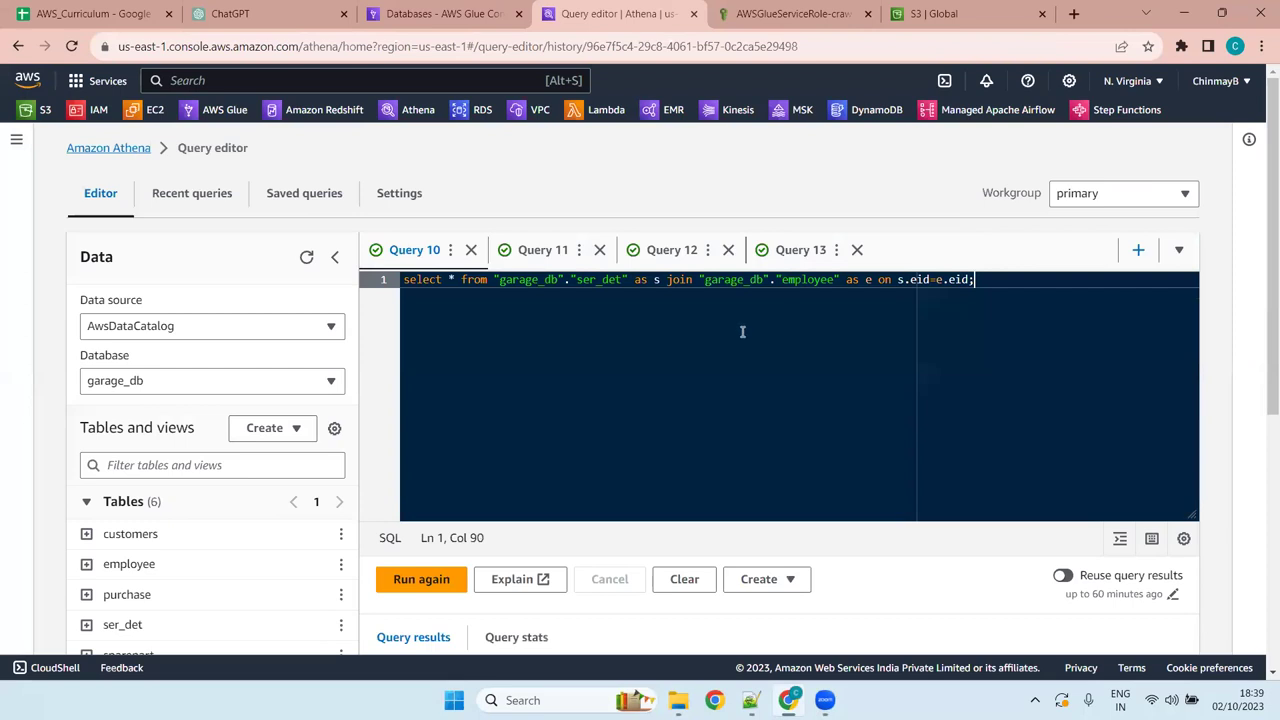
pyautogui.moveTo(988, 283); pyautogui.dragTo(374, 275)
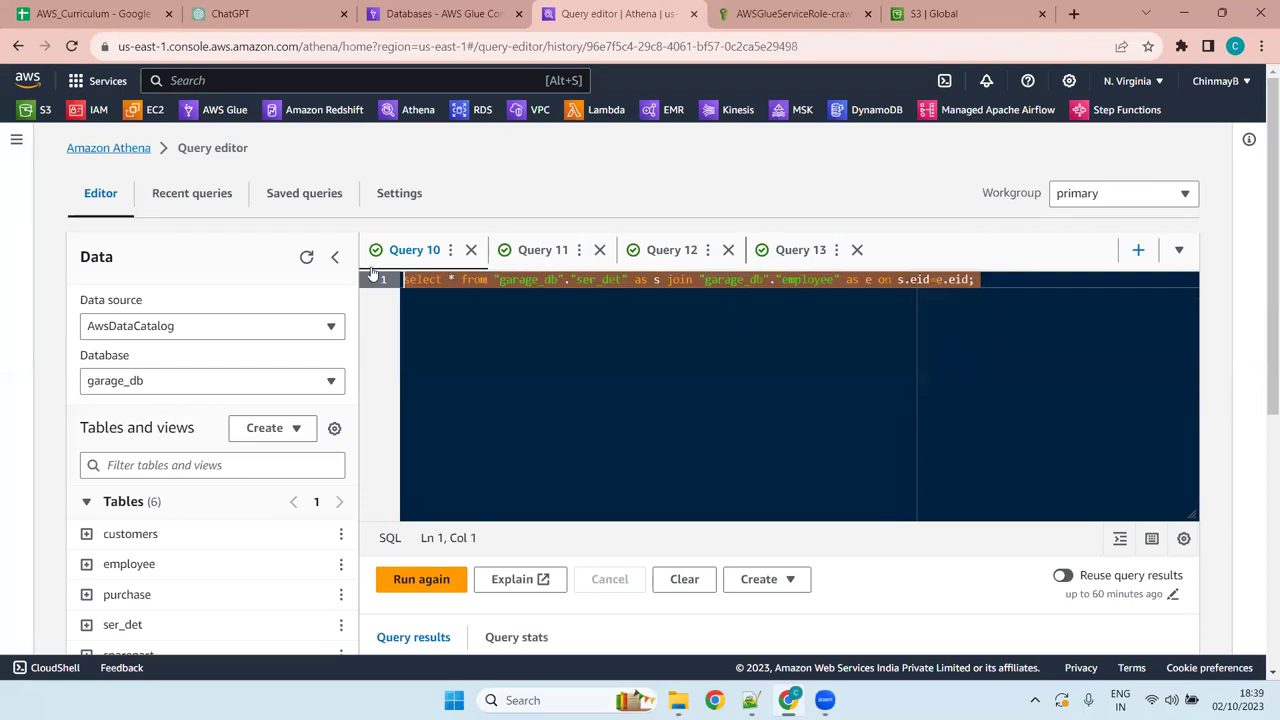
pyautogui.click(995, 364)
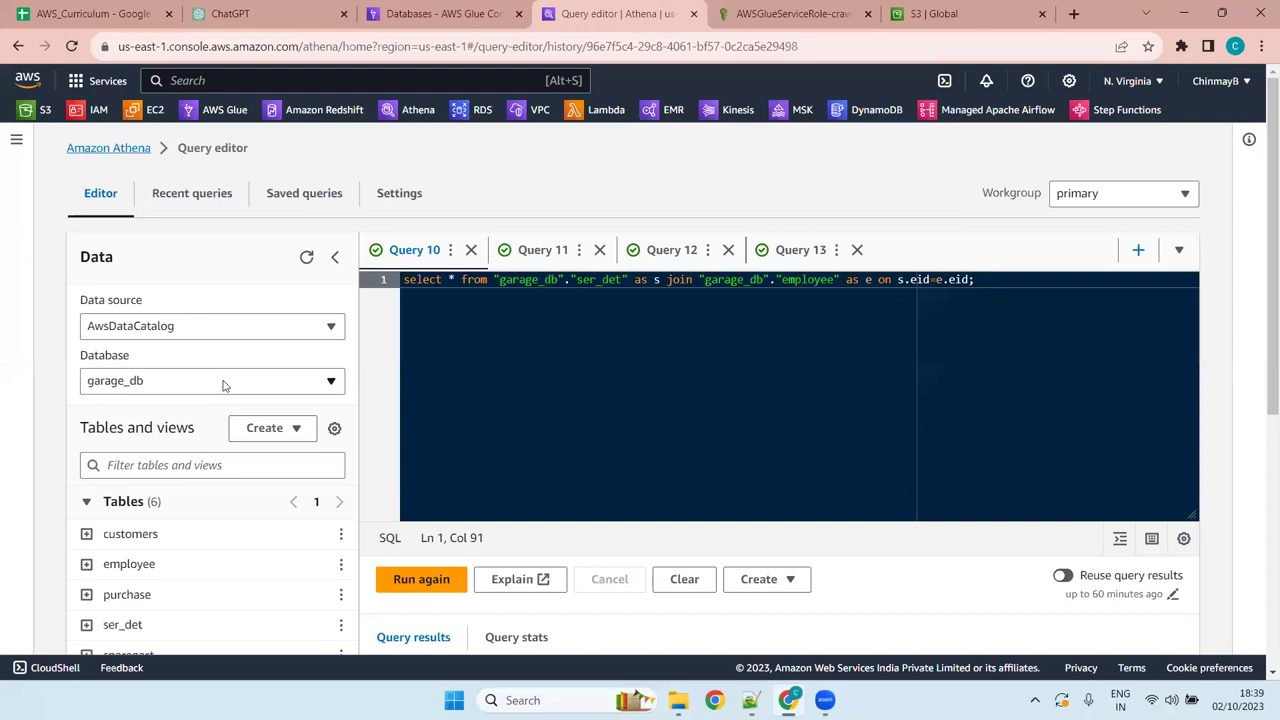
# View the list of available databases and refresh the data source and table listing
pyautogui.click(214, 334)
pyautogui.click(220, 336)
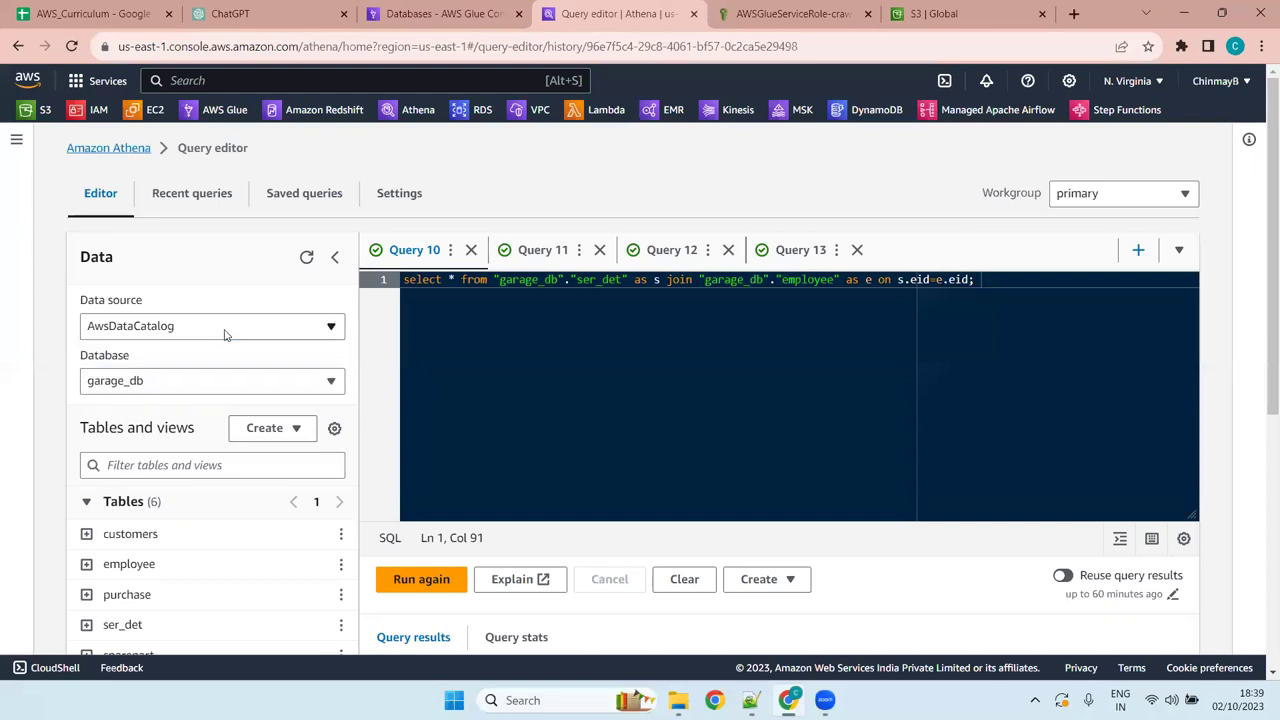
pyautogui.click(207, 386)
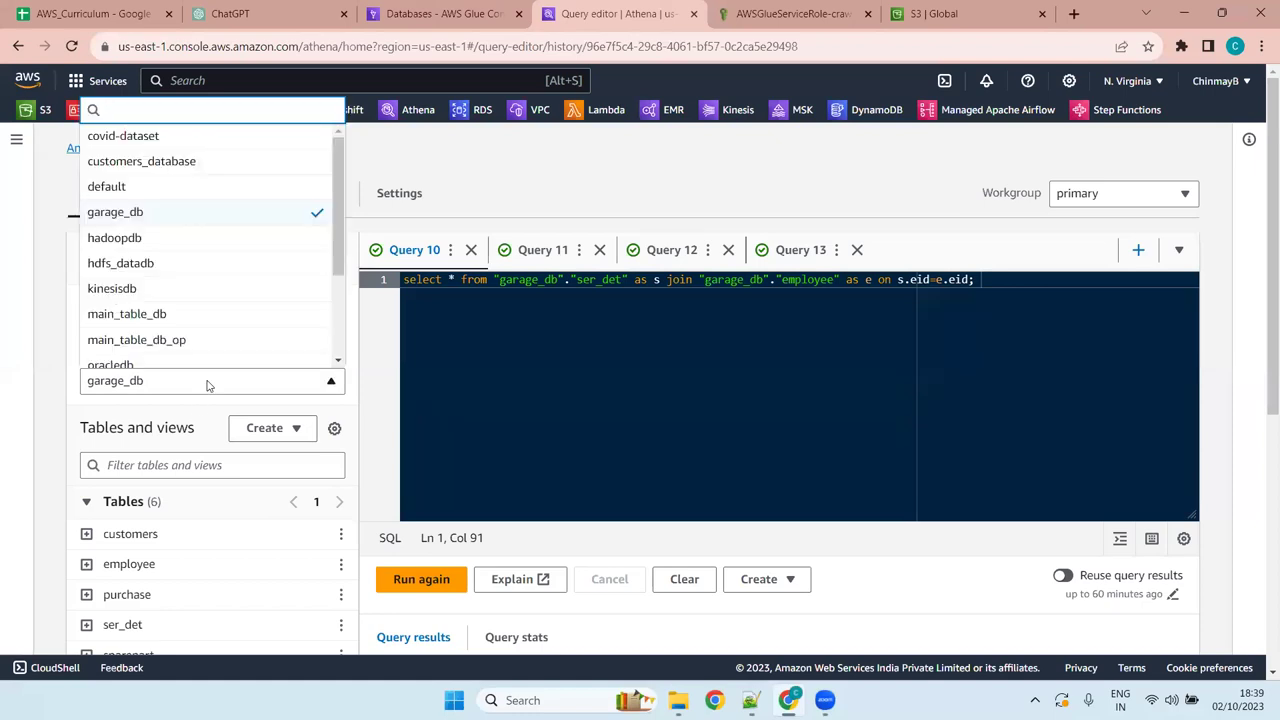
pyautogui.click(207, 386)
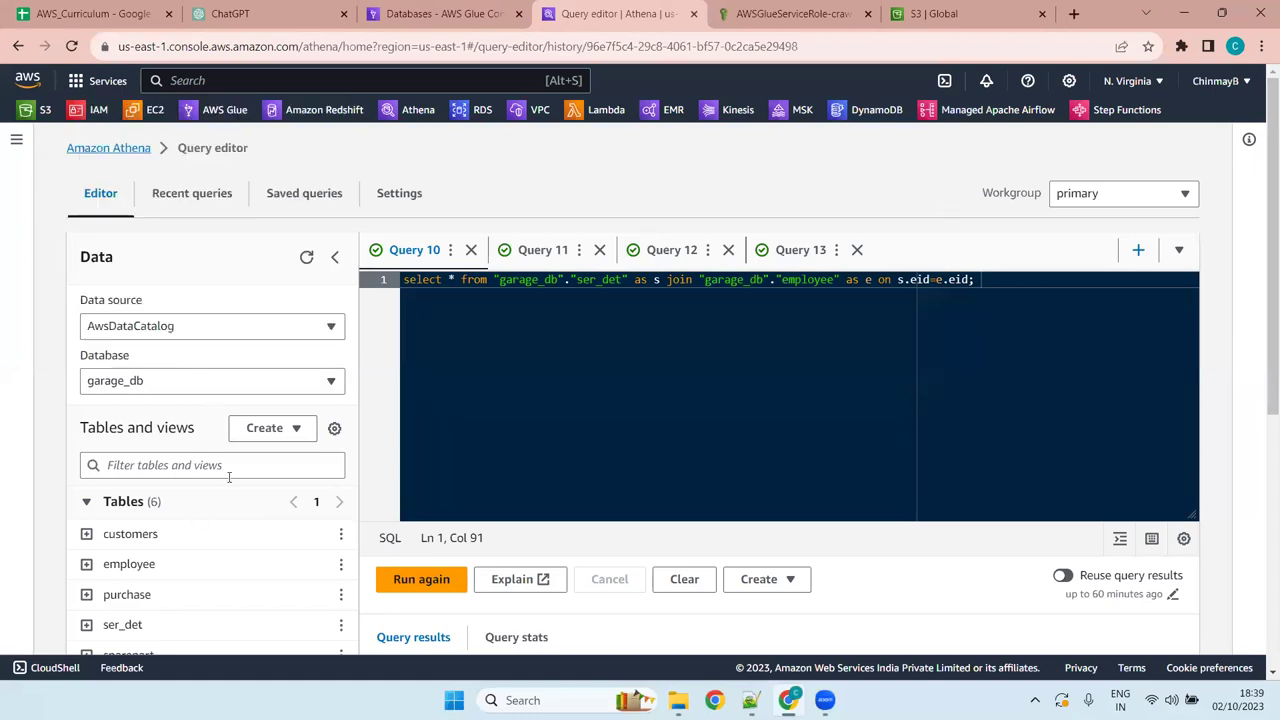
pyautogui.click(306, 257)
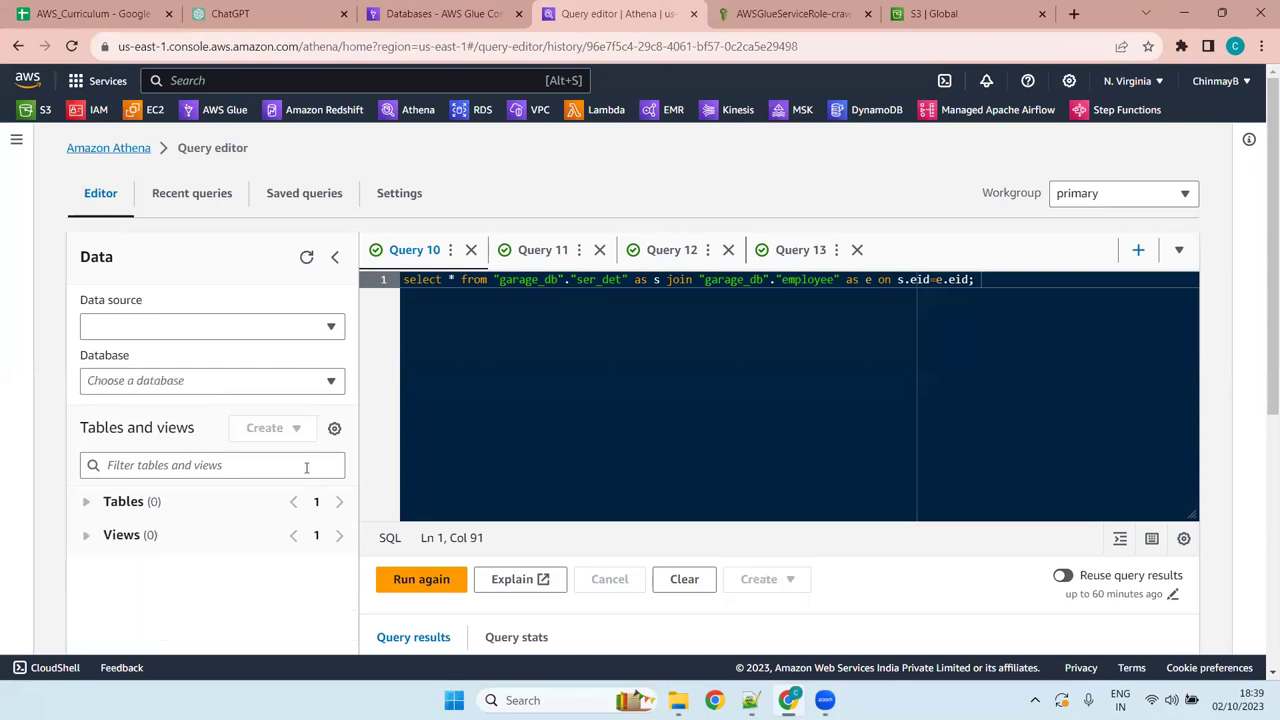
pyautogui.scroll(-4, 337, 528)
pyautogui.scroll(4, 337, 530)
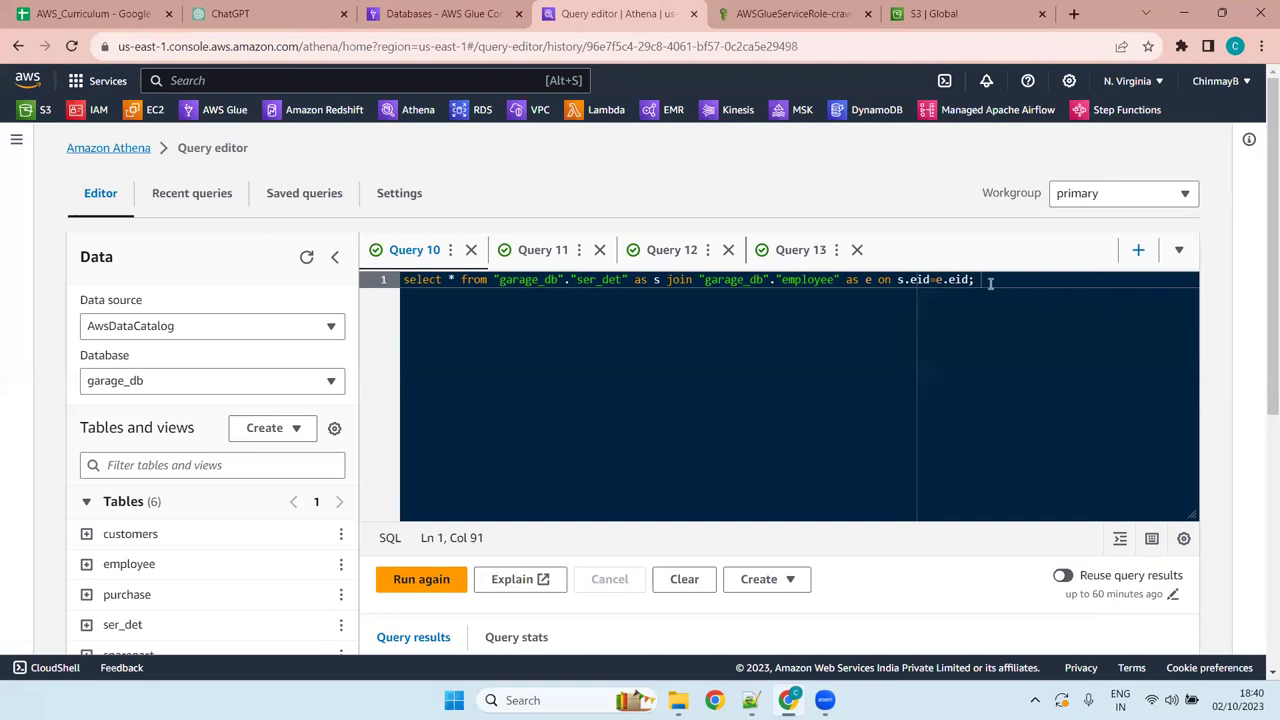
# Remove the trailing space after the semicolon of the join query
pyautogui.press('Left')
pyautogui.press('Right')
pyautogui.press('BackSpace')
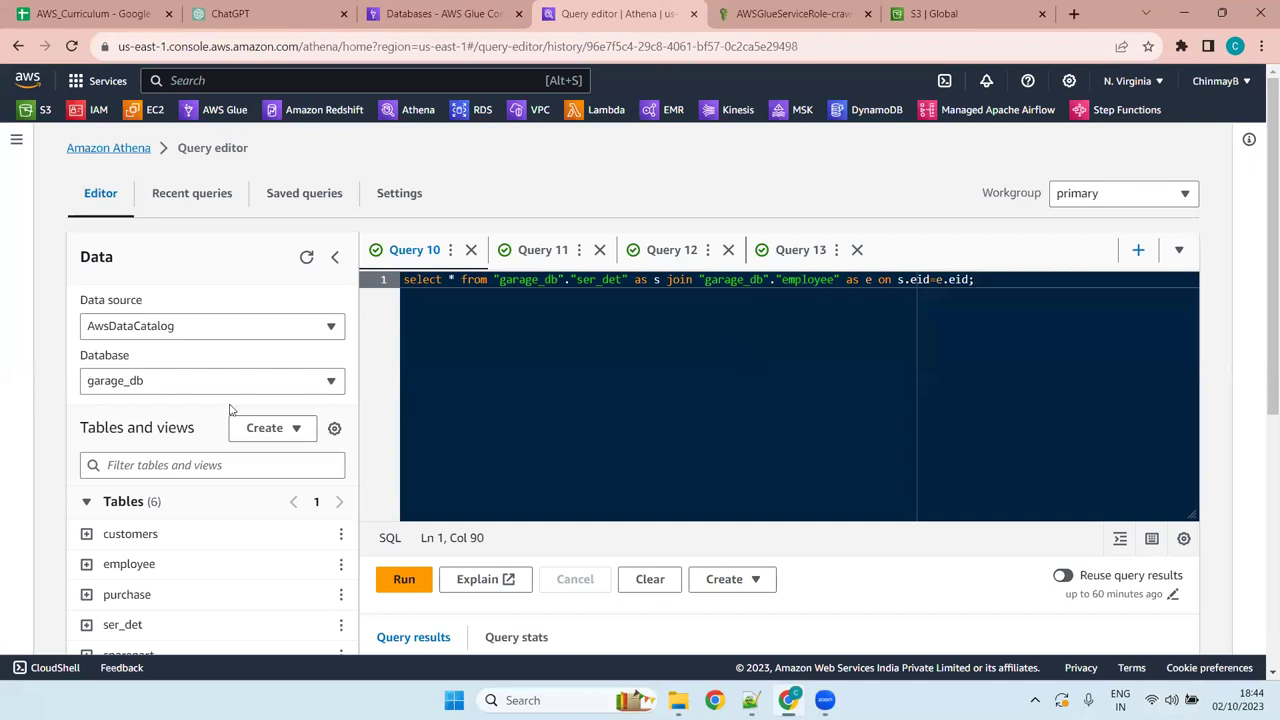
pyautogui.scroll(-4, 231, 329)
pyautogui.scroll(5, 231, 334)
pyautogui.scroll(-1, 178, 452)
pyautogui.scroll(-1, 194, 400)
pyautogui.scroll(-4, 194, 396)
pyautogui.scroll(5, 194, 394)
pyautogui.scroll(-4, 220, 536)
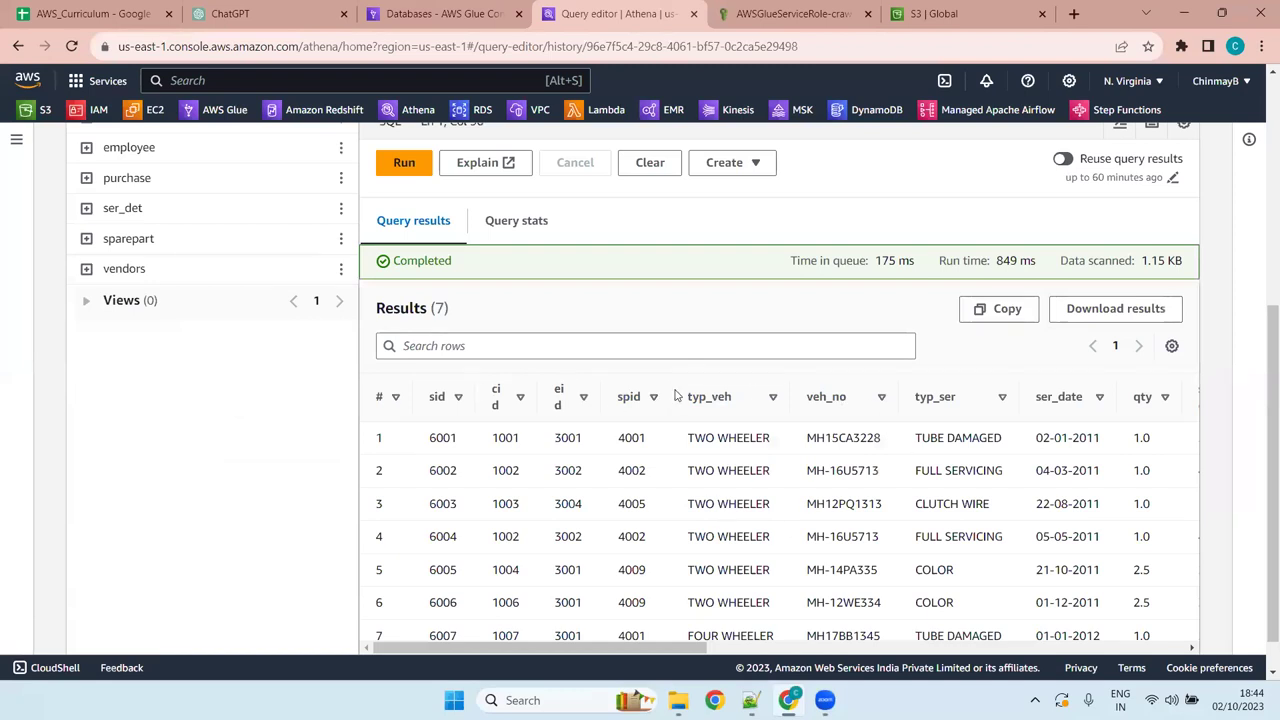
pyautogui.scroll(4, 675, 396)
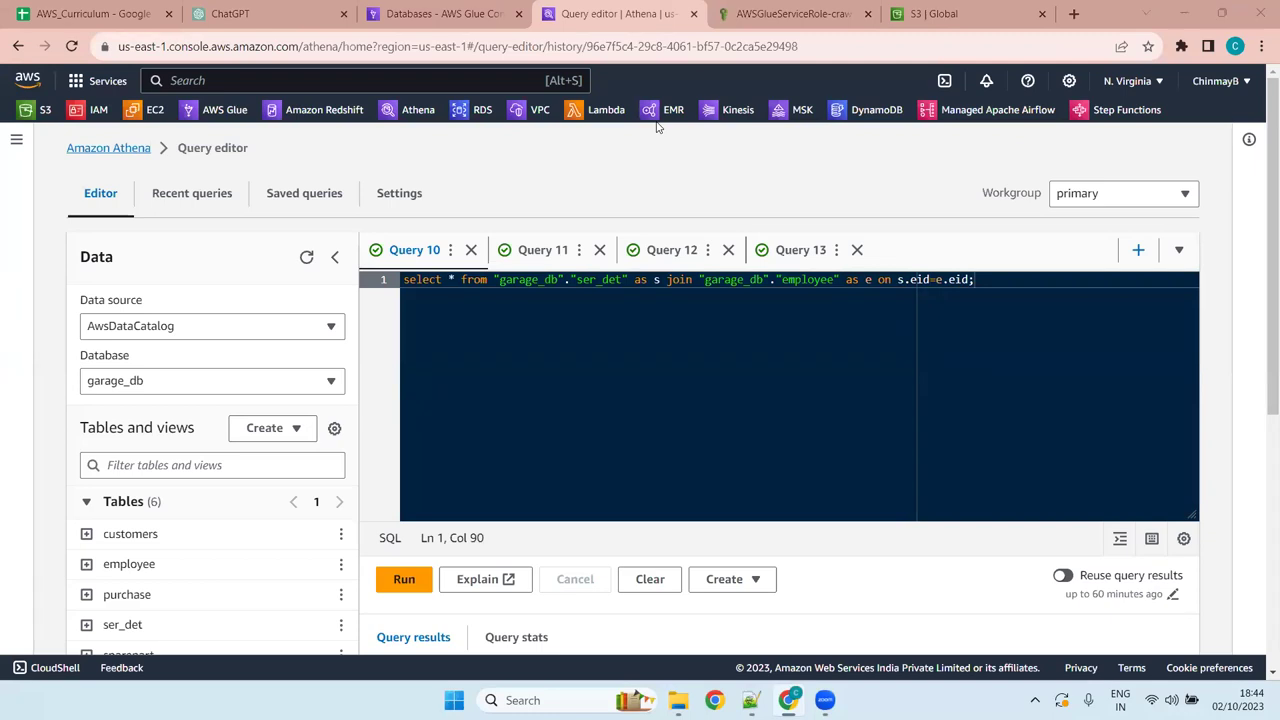
pyautogui.press('super+z')
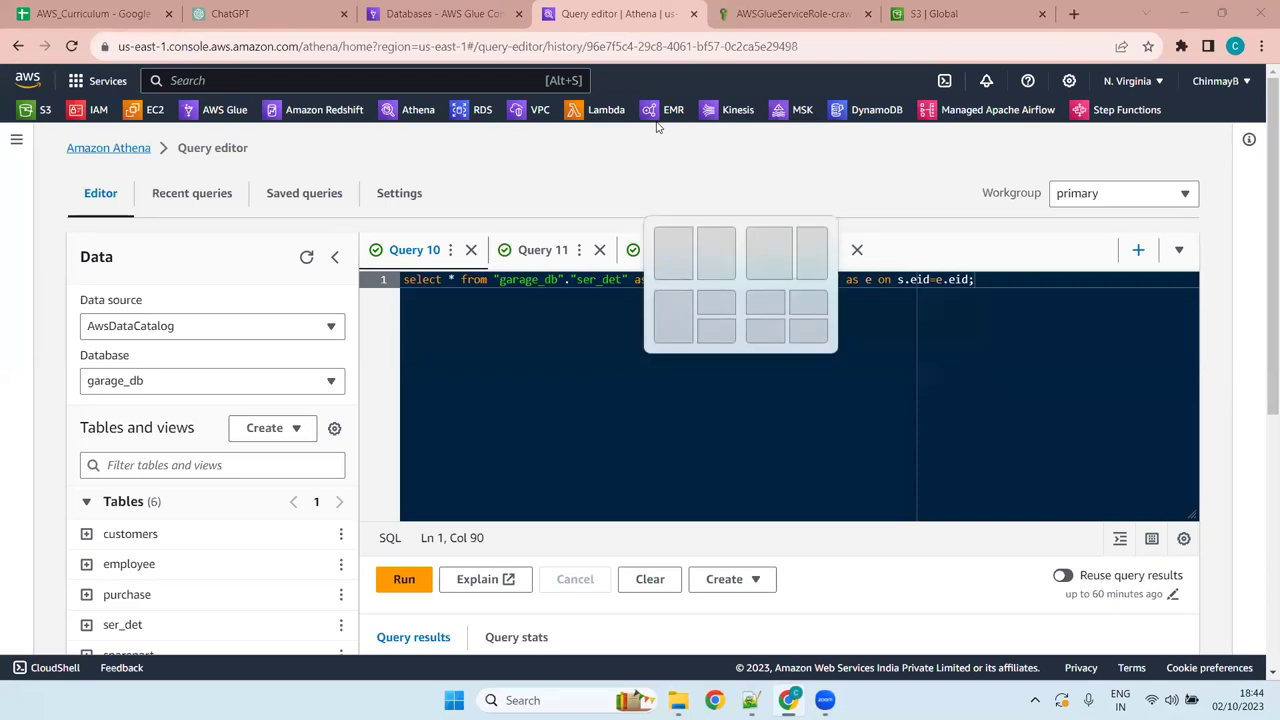
pyautogui.press('Escape')
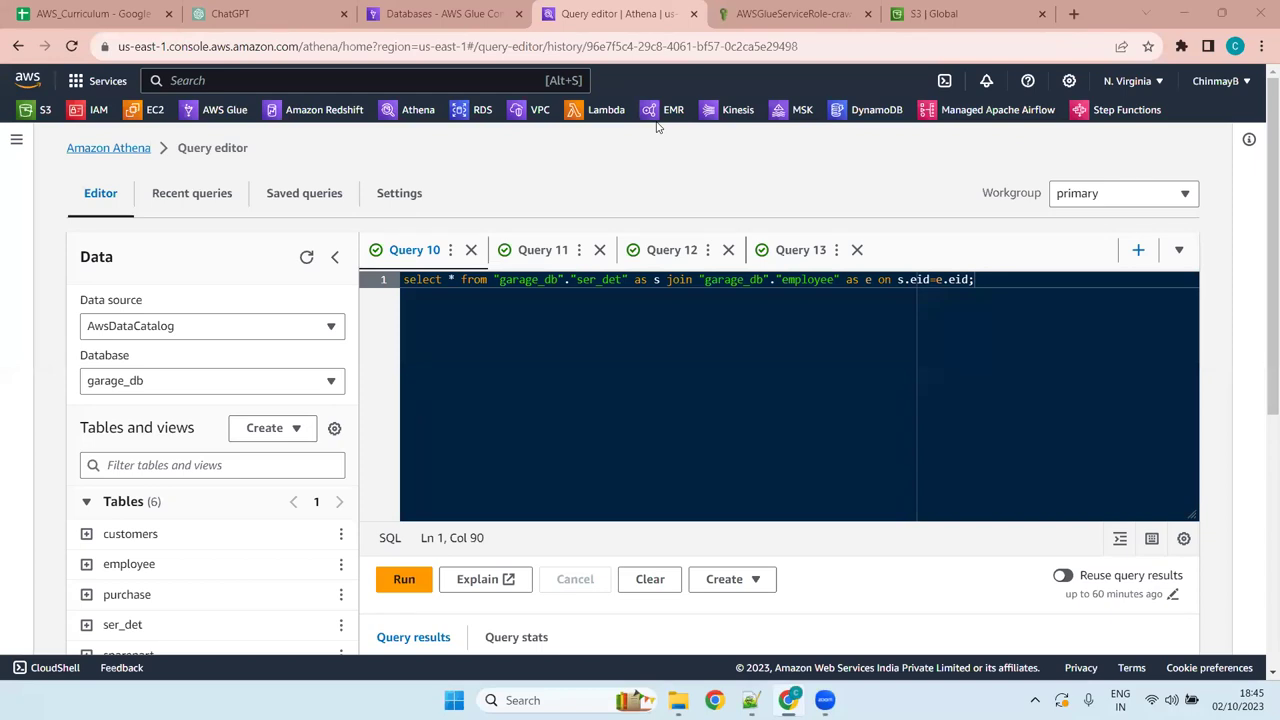
# Switch to the S3 console and open the source_data folder in the cab-data-science-demo bucket
pyautogui.click(924, 13)
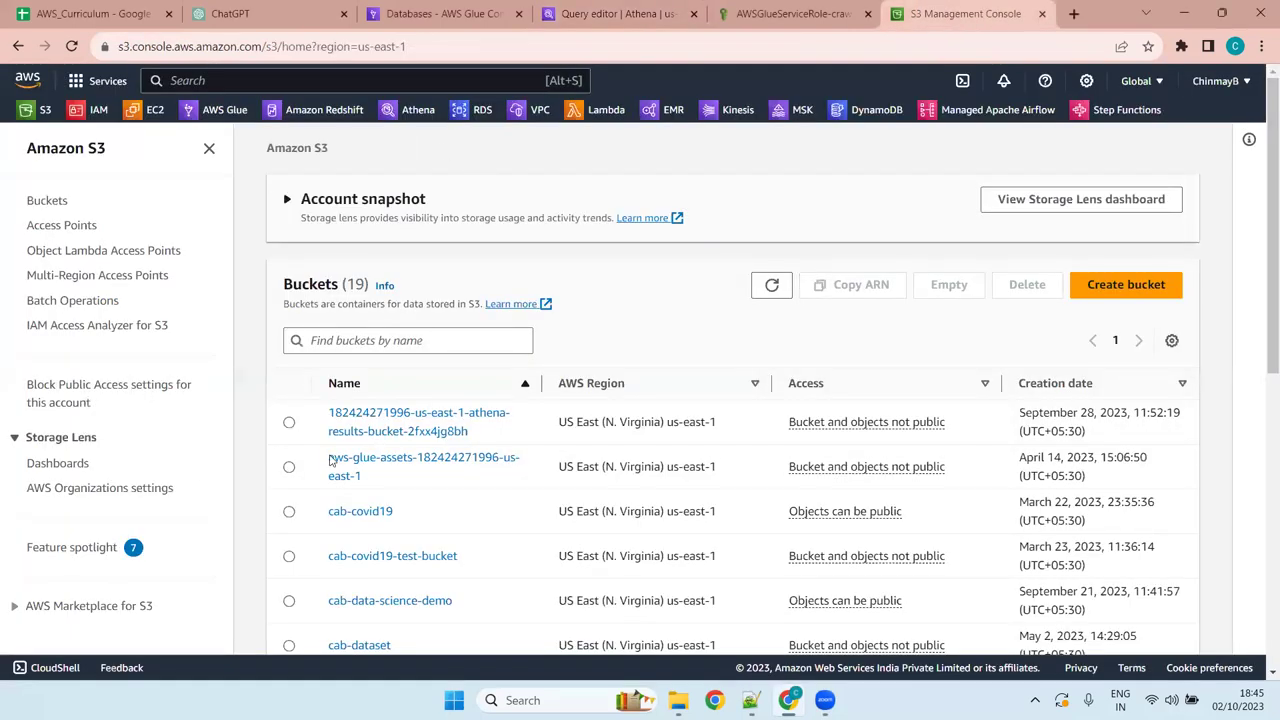
pyautogui.scroll(-1, 449, 420)
pyautogui.scroll(-5, 449, 420)
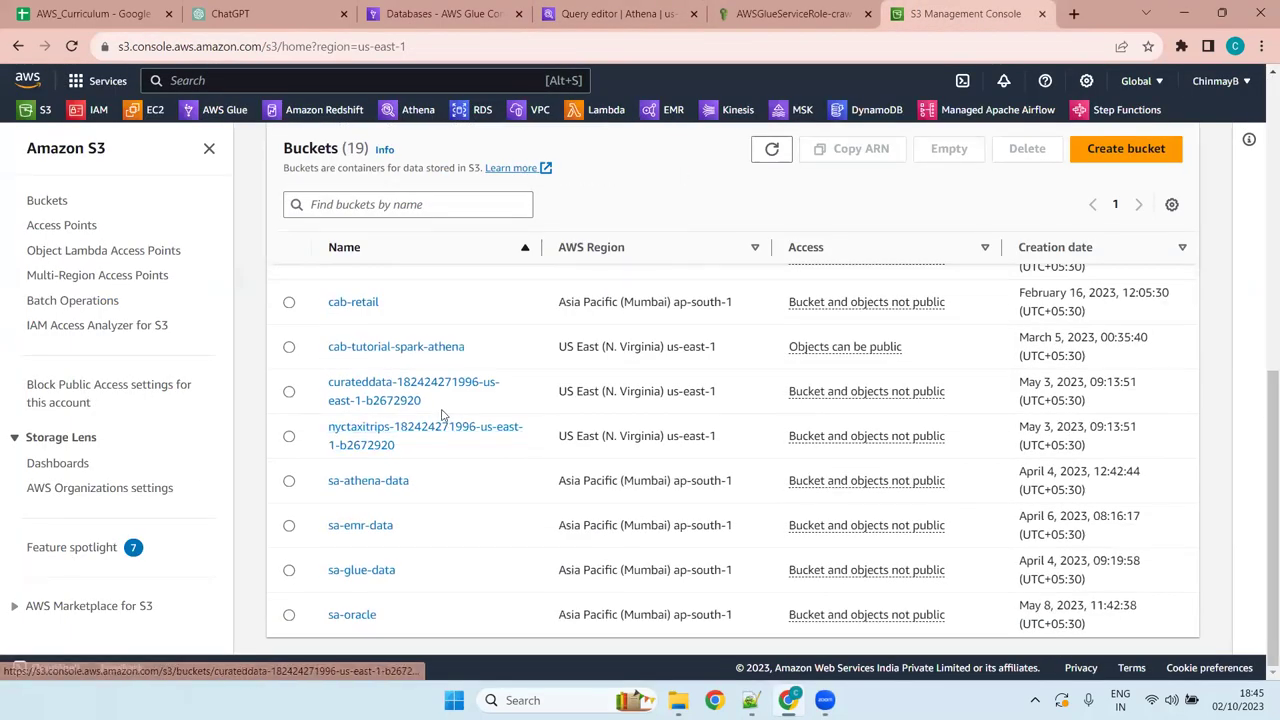
pyautogui.scroll(5, 443, 414)
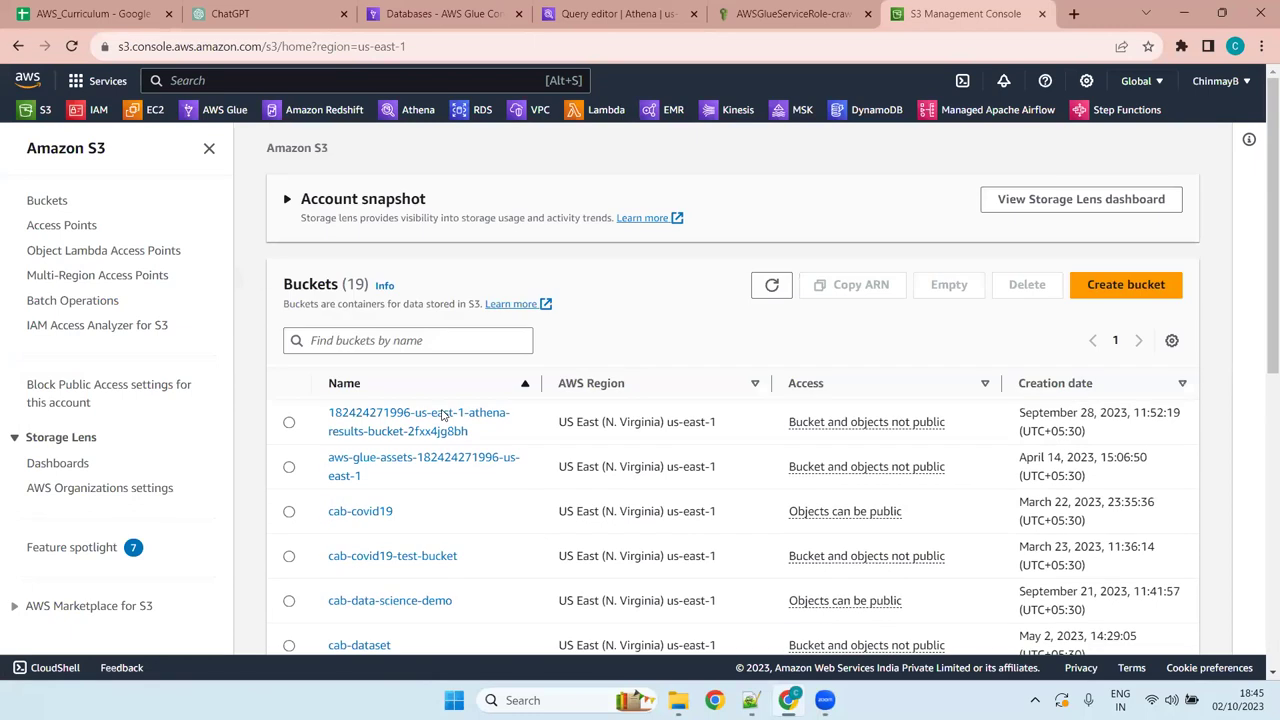
pyautogui.click(424, 604)
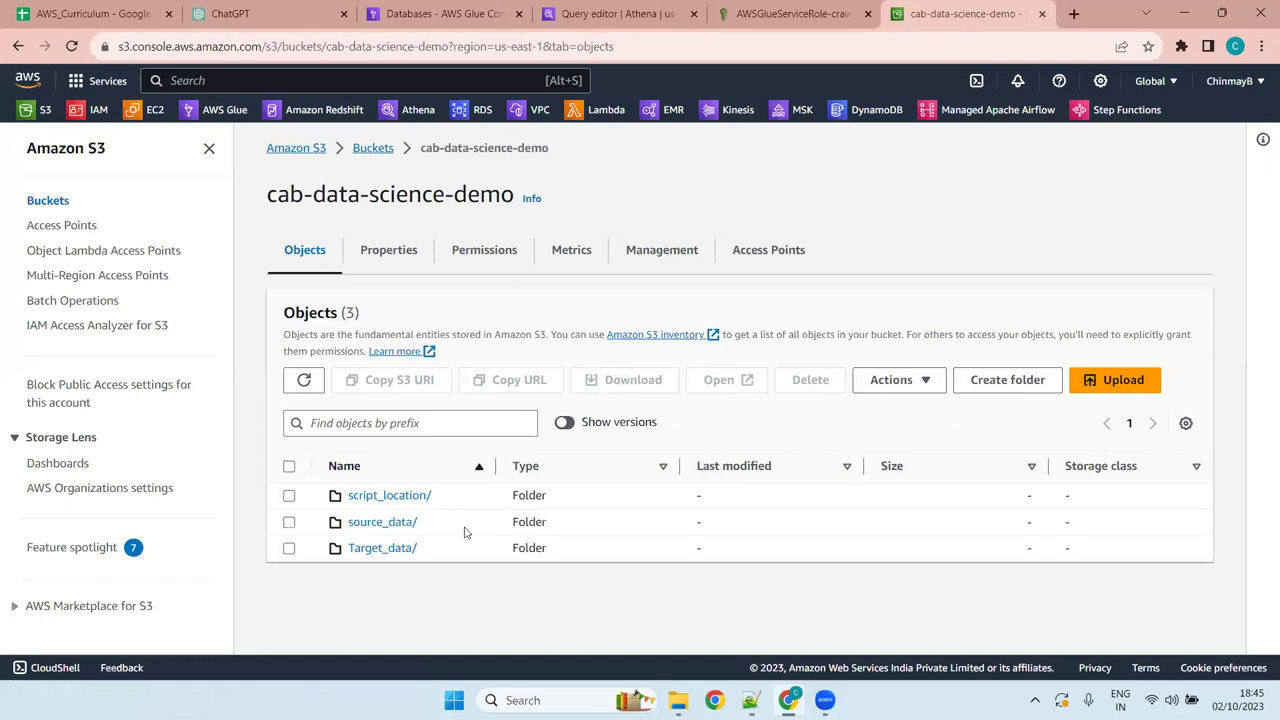
pyautogui.click(405, 524)
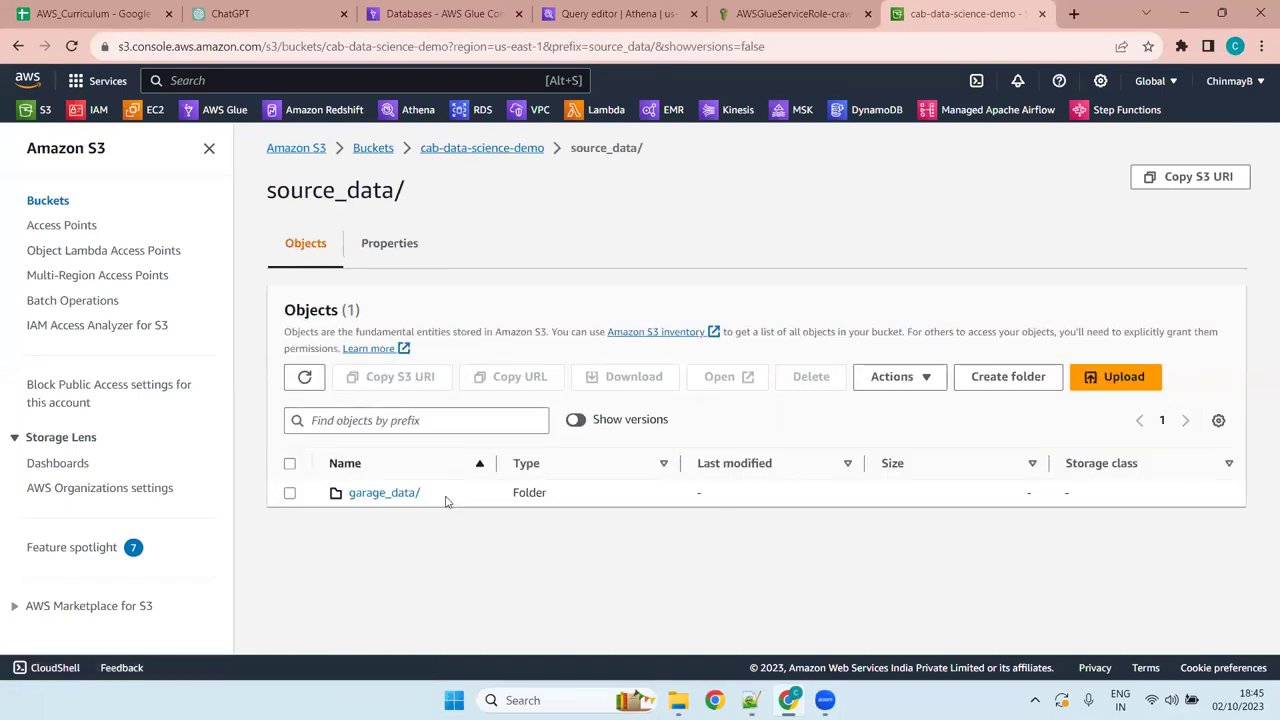
# Open the garage_data folder to inspect its subfolders and return to the Athena query editor
pyautogui.click(393, 495)
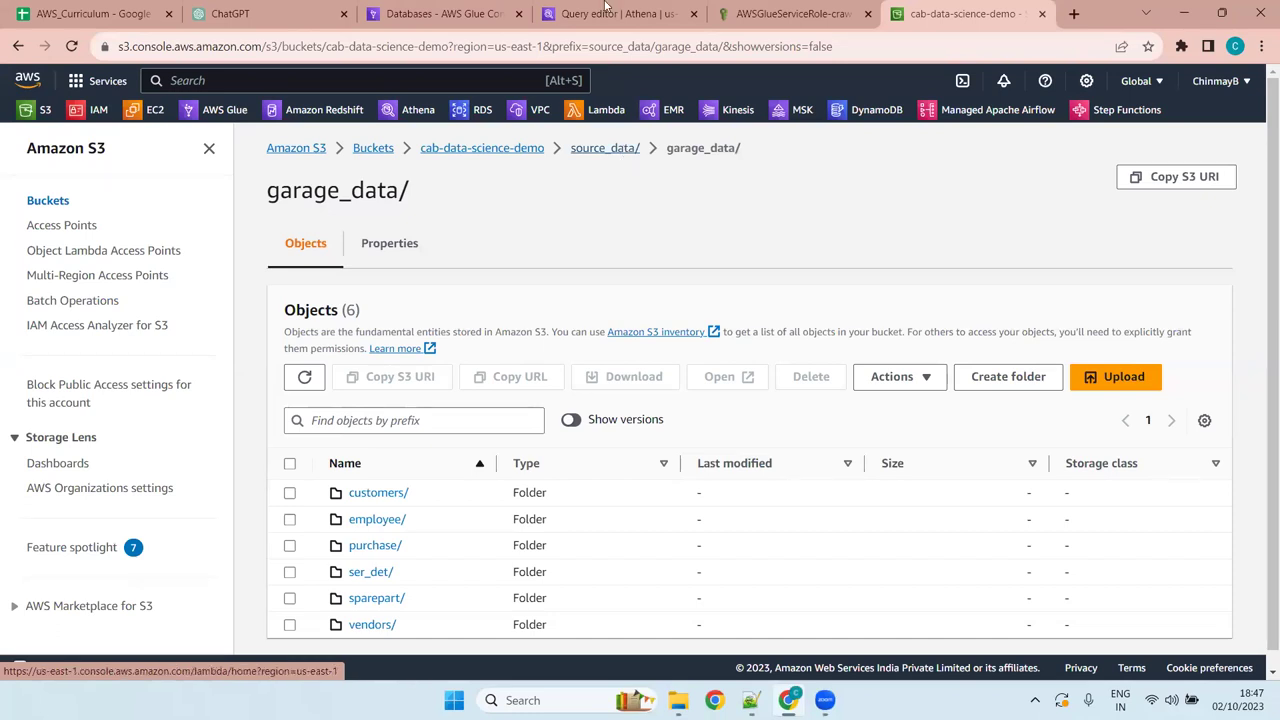
pyautogui.click(606, 8)
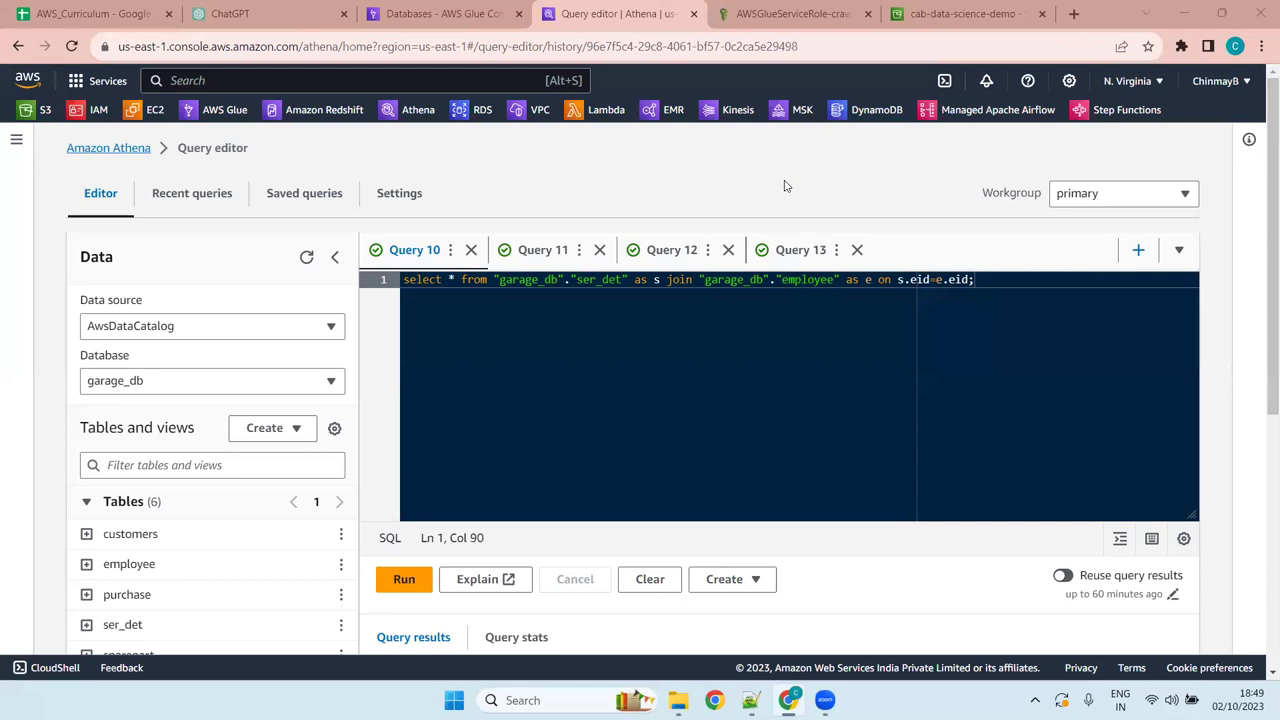
# Switch to the AWS Glue console, open the ETL jobs page and preview a visual job with Amazon S3 as source and target
pyautogui.click(450, 8)
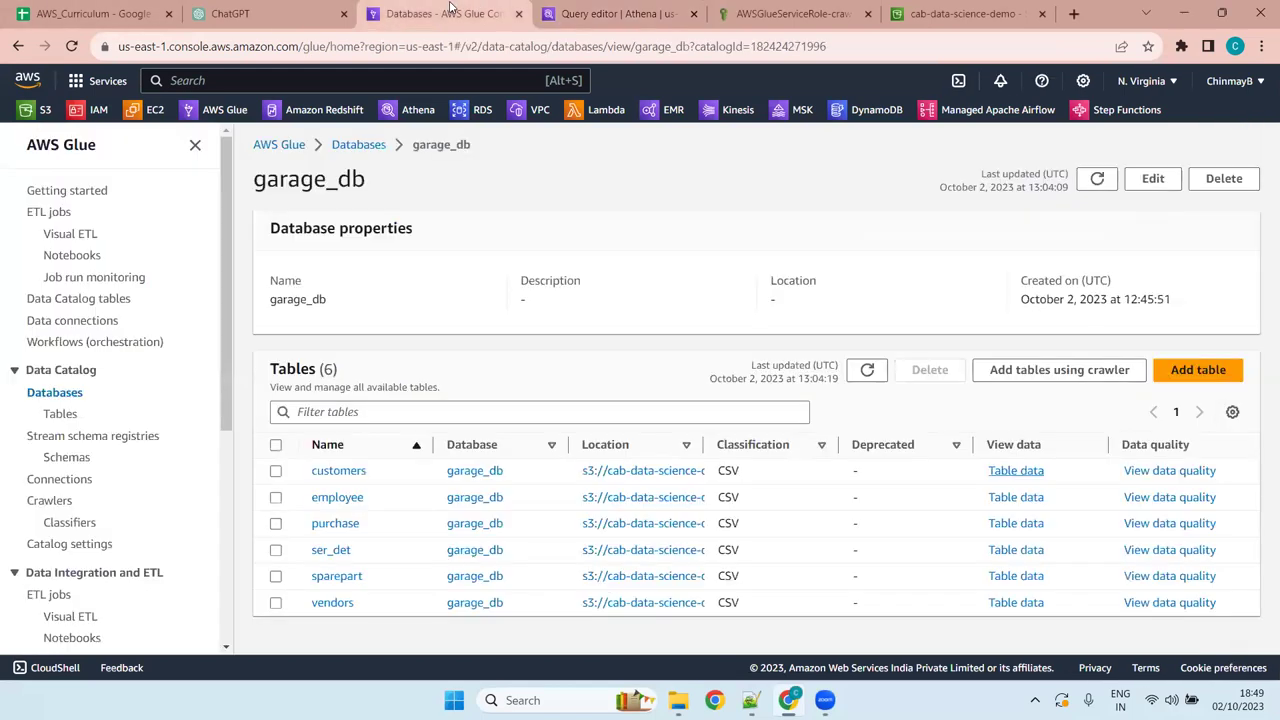
pyautogui.click(47, 210)
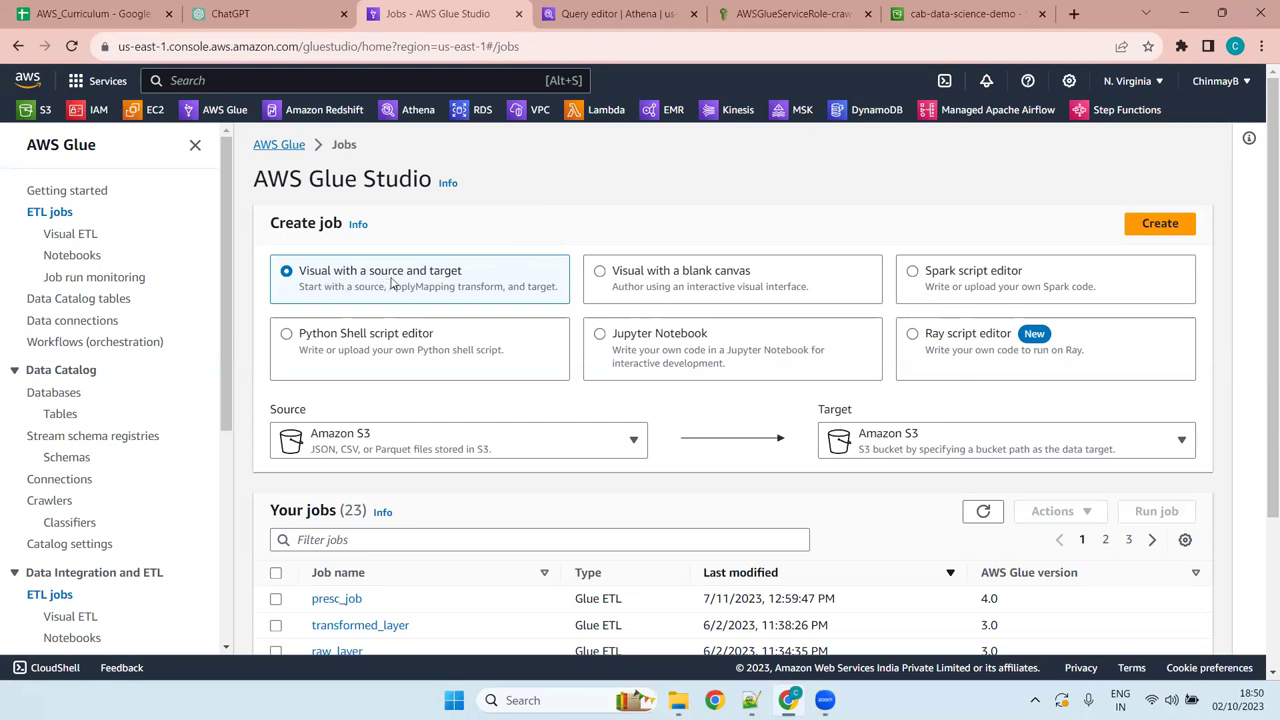
pyautogui.click(1152, 224)
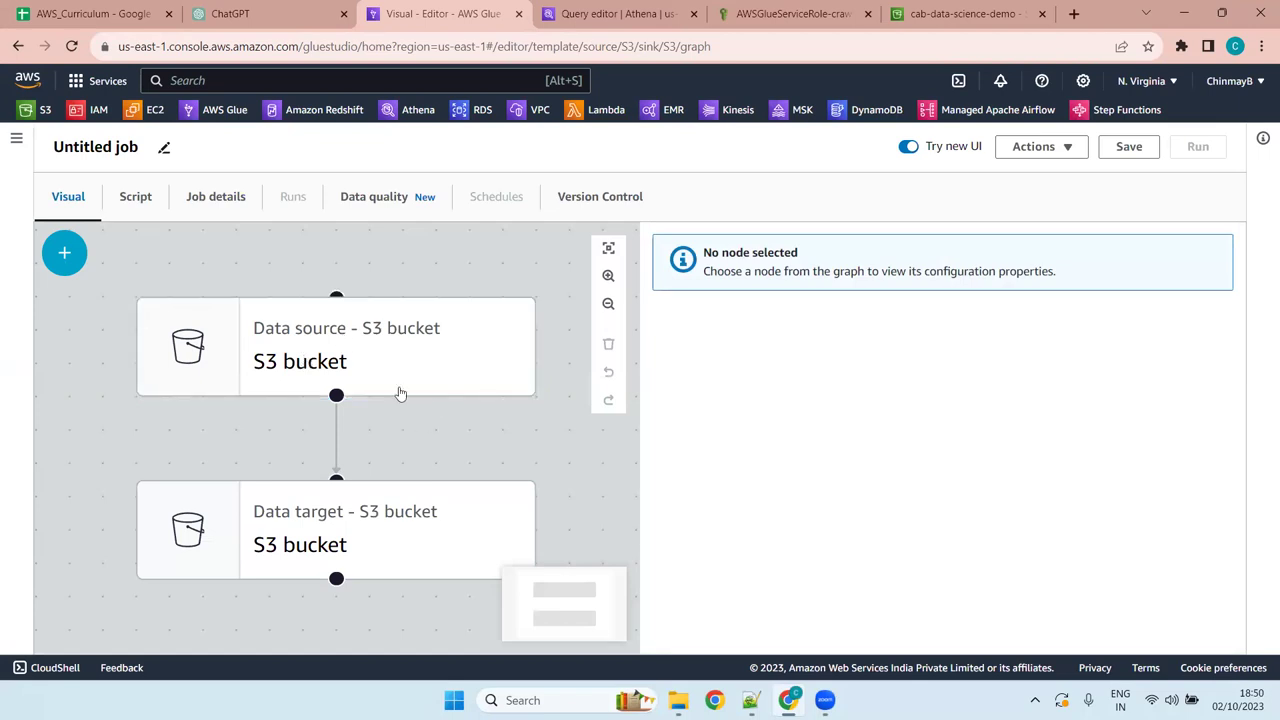
pyautogui.click(18, 46)
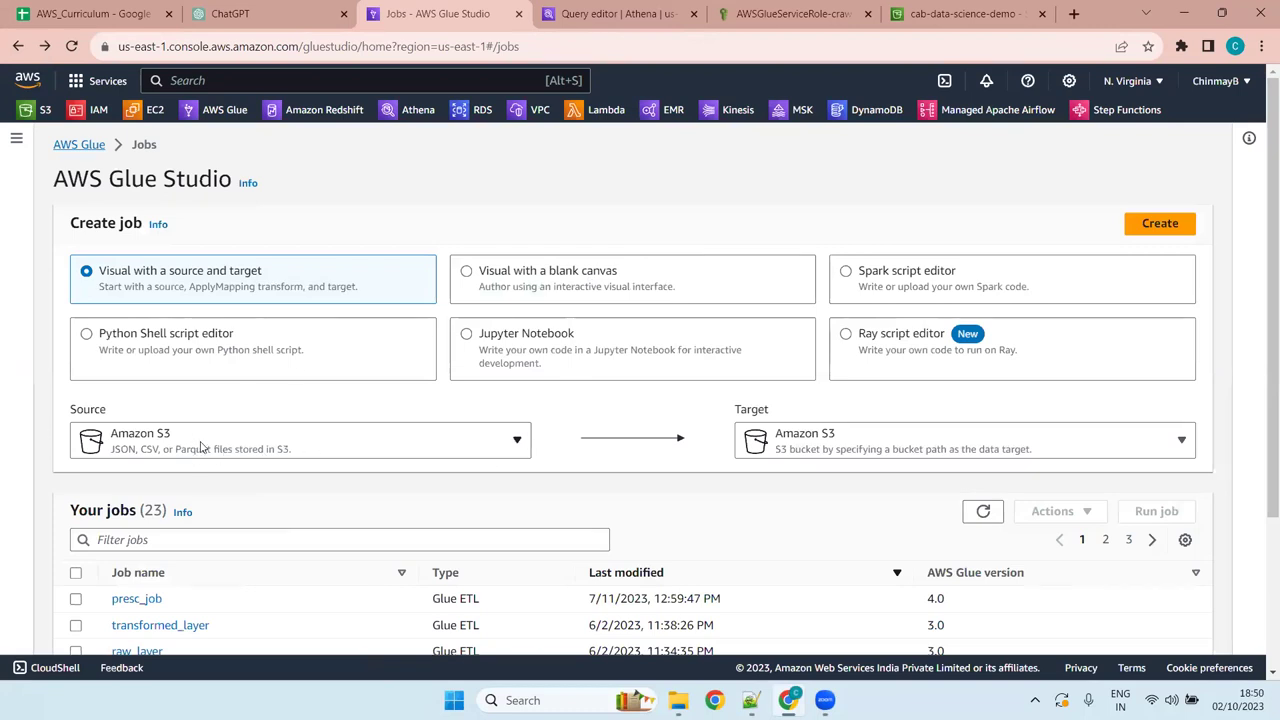
# Set the new job's source to AWS Glue Data Catalog and look through the other source types offered
pyautogui.click(201, 450)
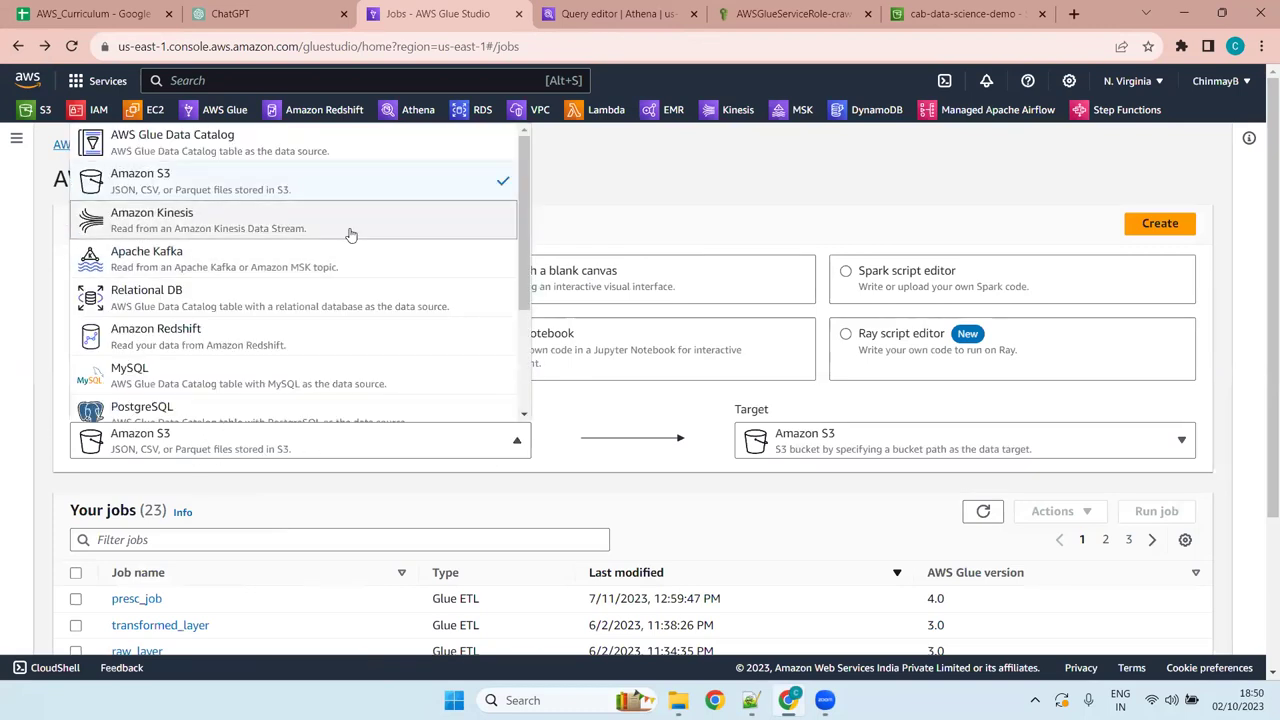
pyautogui.click(258, 147)
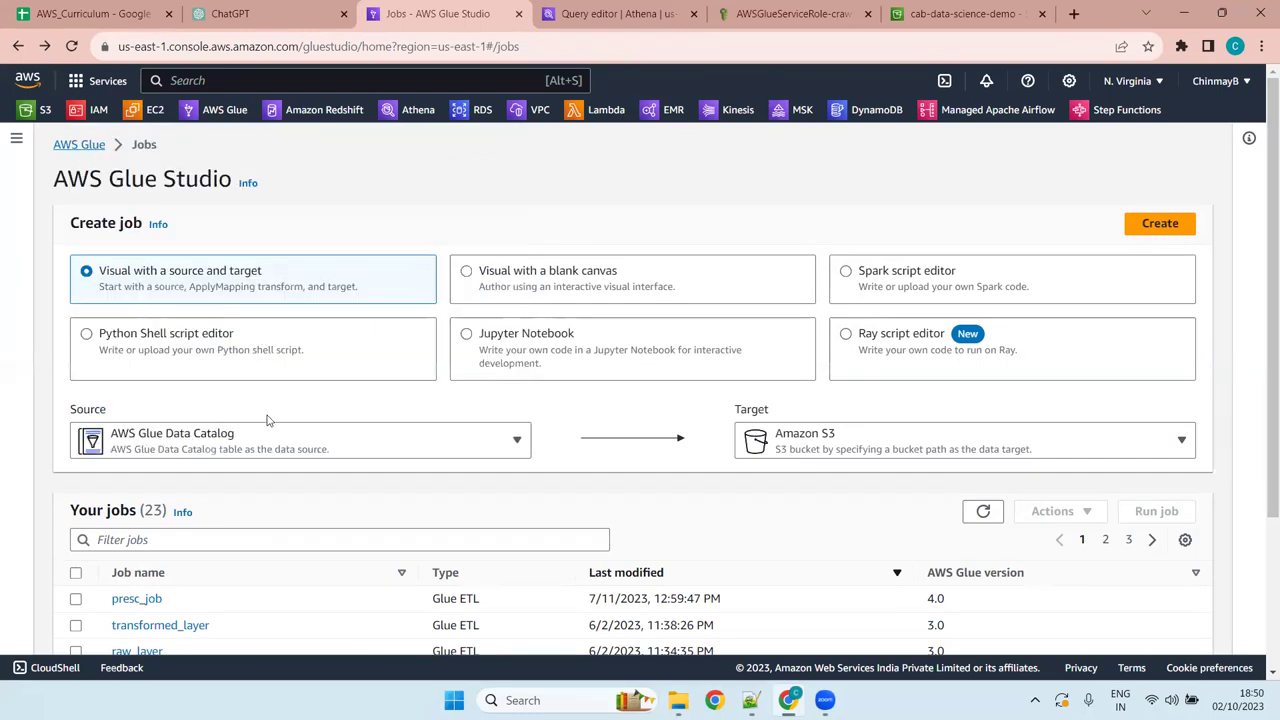
pyautogui.click(297, 445)
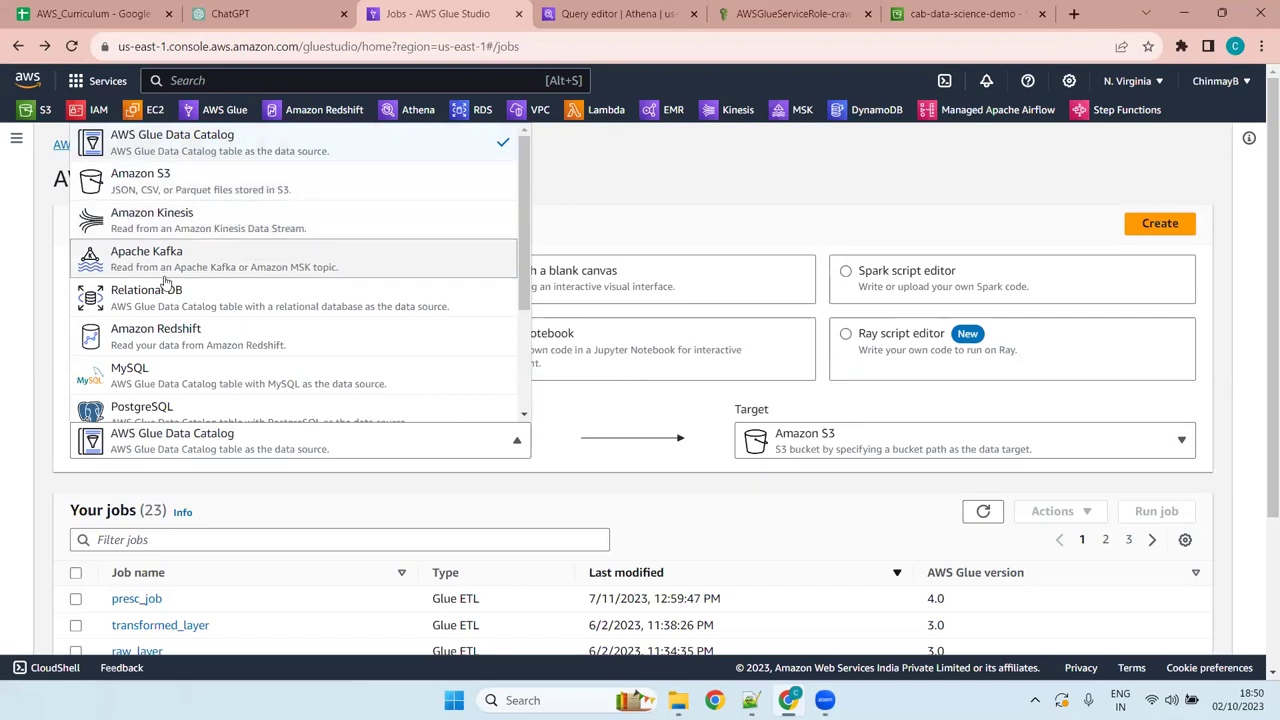
pyautogui.moveTo(527, 222); pyautogui.dragTo(517, 290)
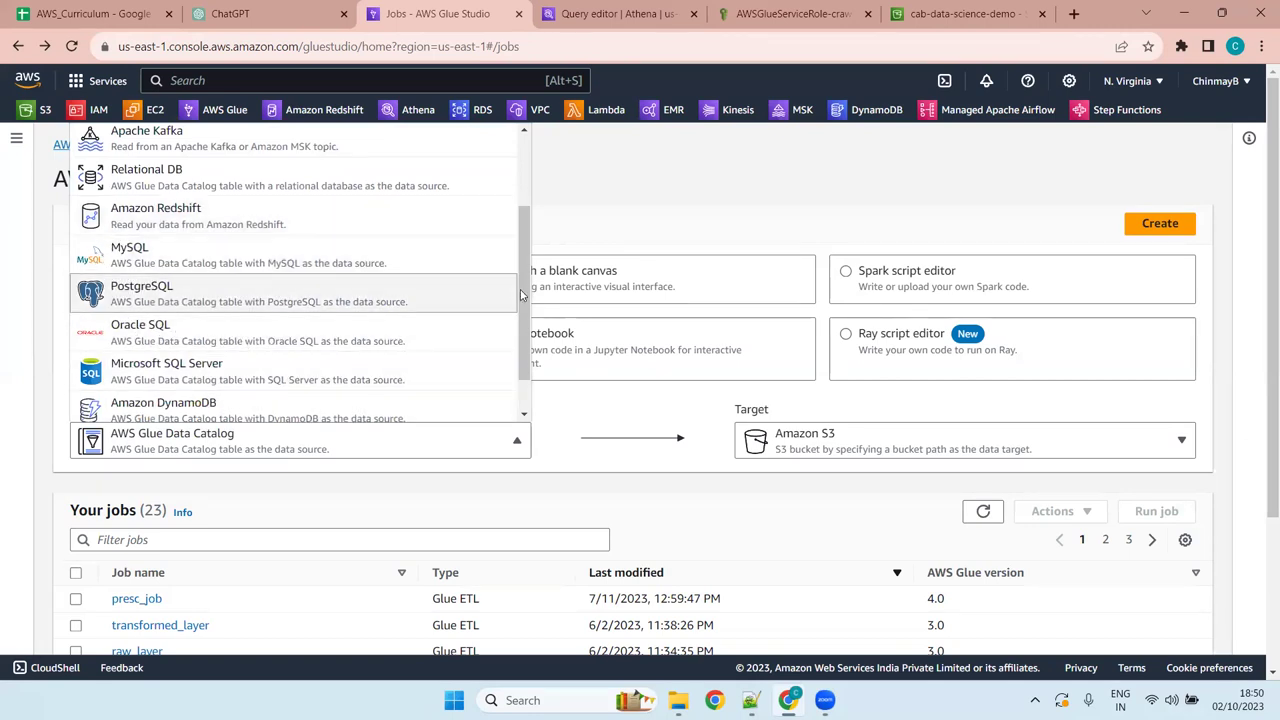
pyautogui.moveTo(532, 300); pyautogui.dragTo(565, 189)
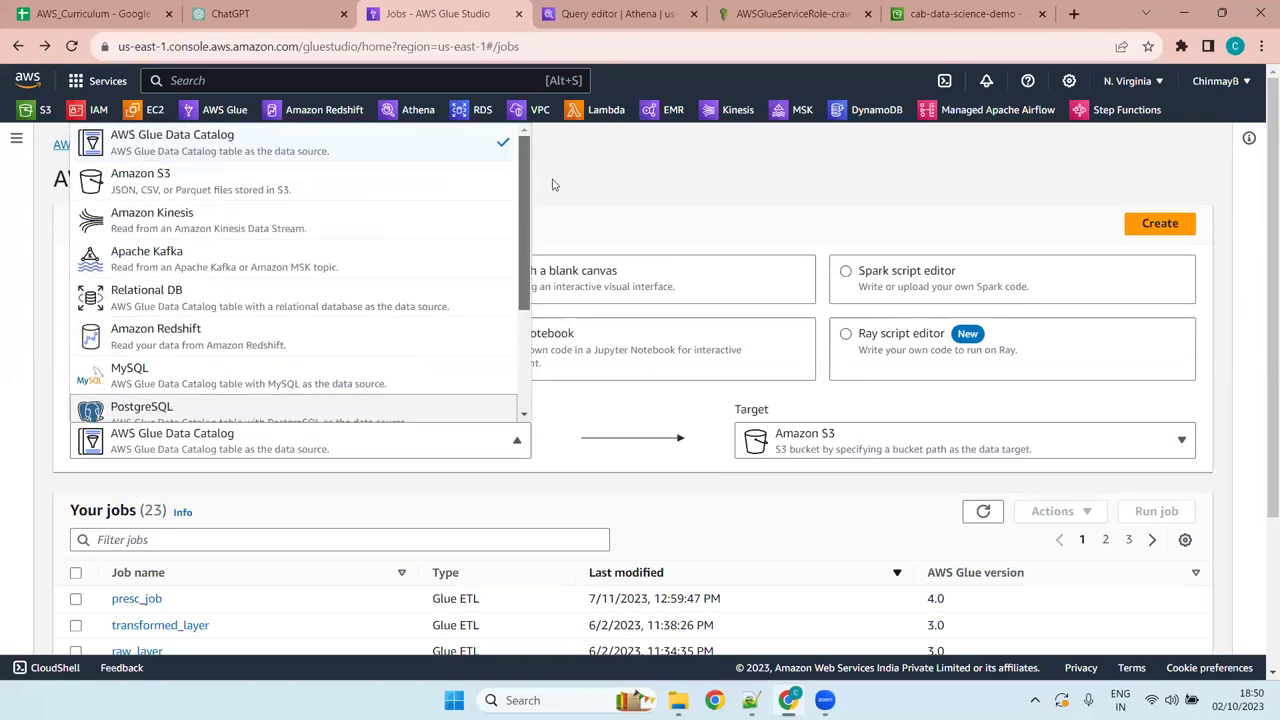
# Review the target types, create the visual job from AWS Glue Data Catalog to Amazon S3, and fit its graph to the canvas
pyautogui.click(830, 447)
pyautogui.scroll(-1, 888, 250)
pyautogui.scroll(-2, 900, 255)
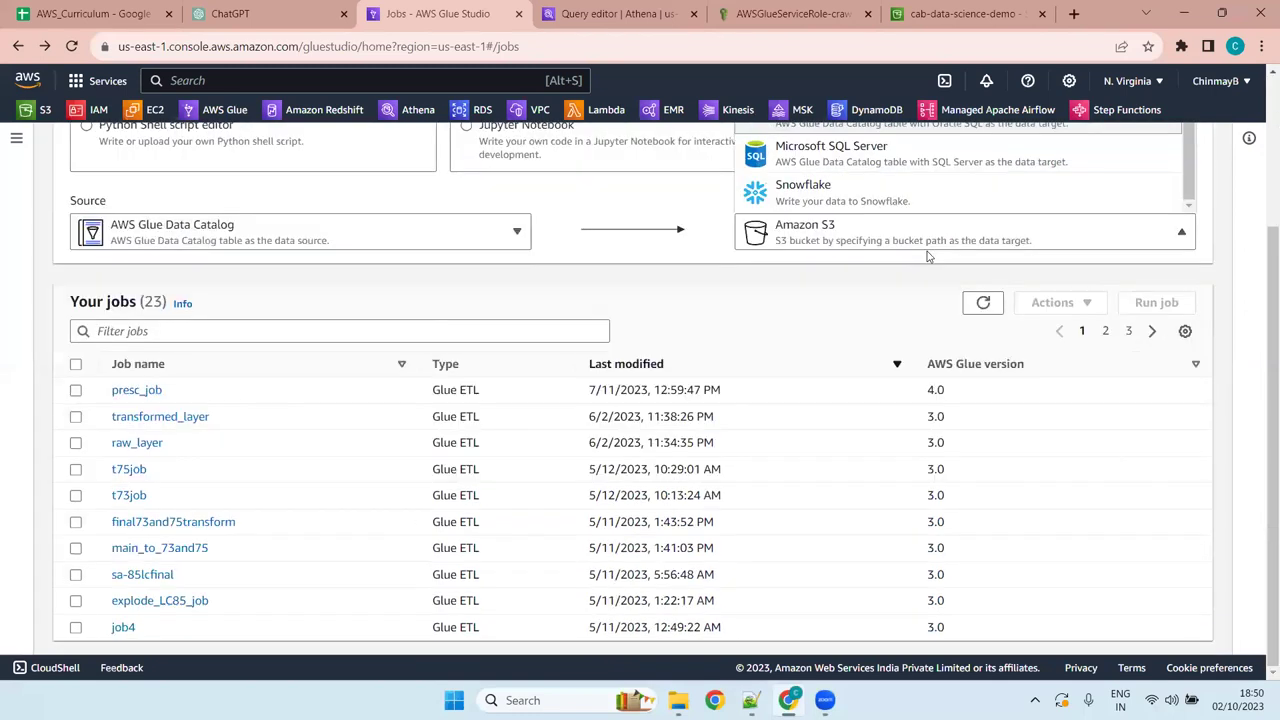
pyautogui.scroll(5, 900, 260)
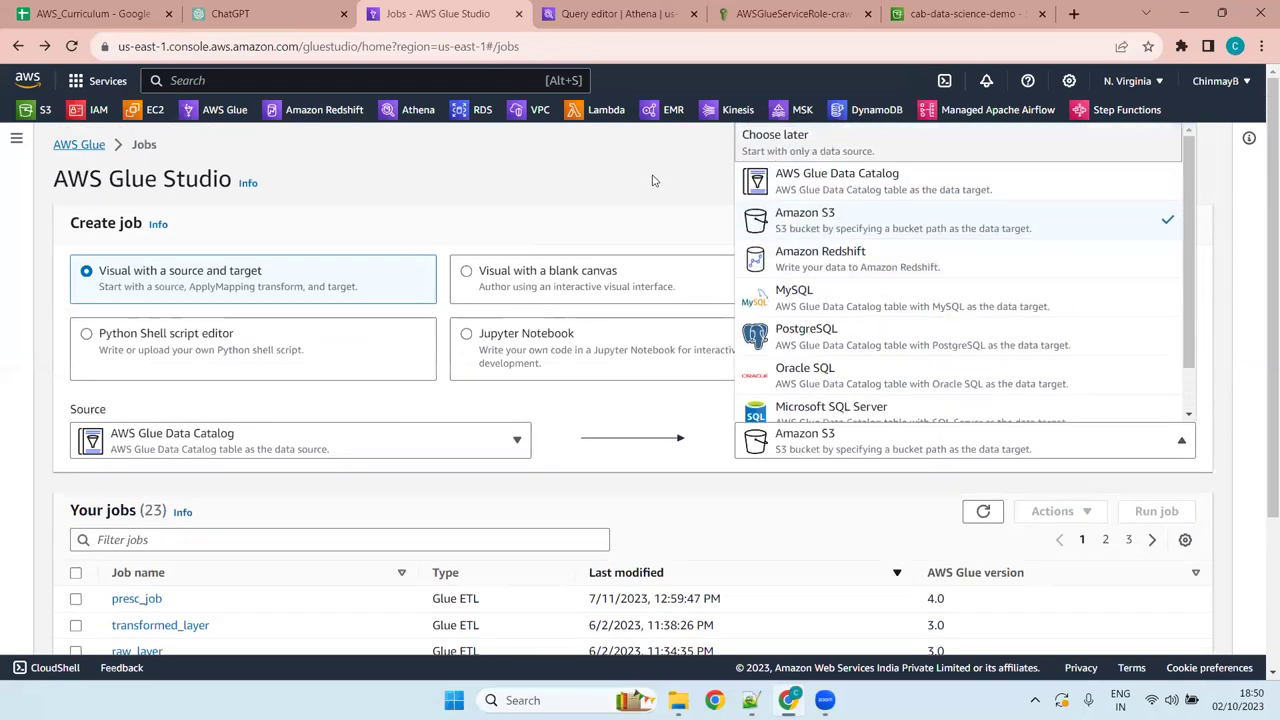
pyautogui.click(615, 220)
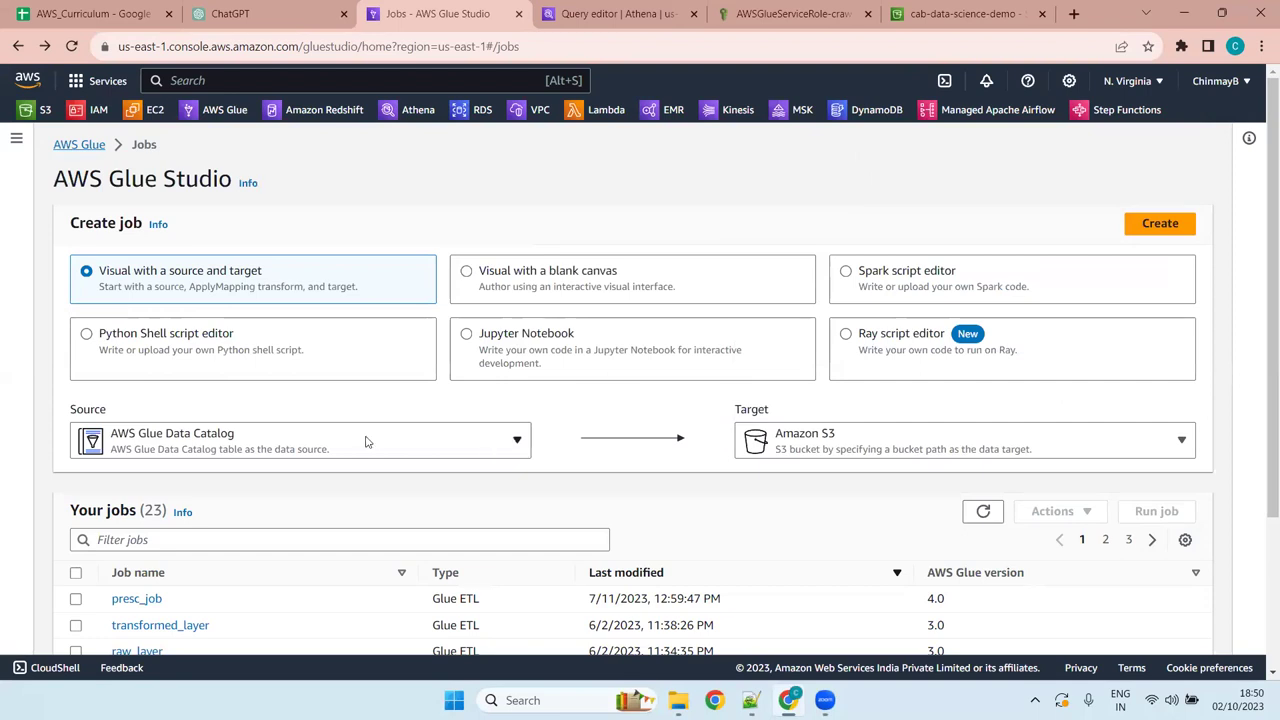
pyautogui.click(1150, 224)
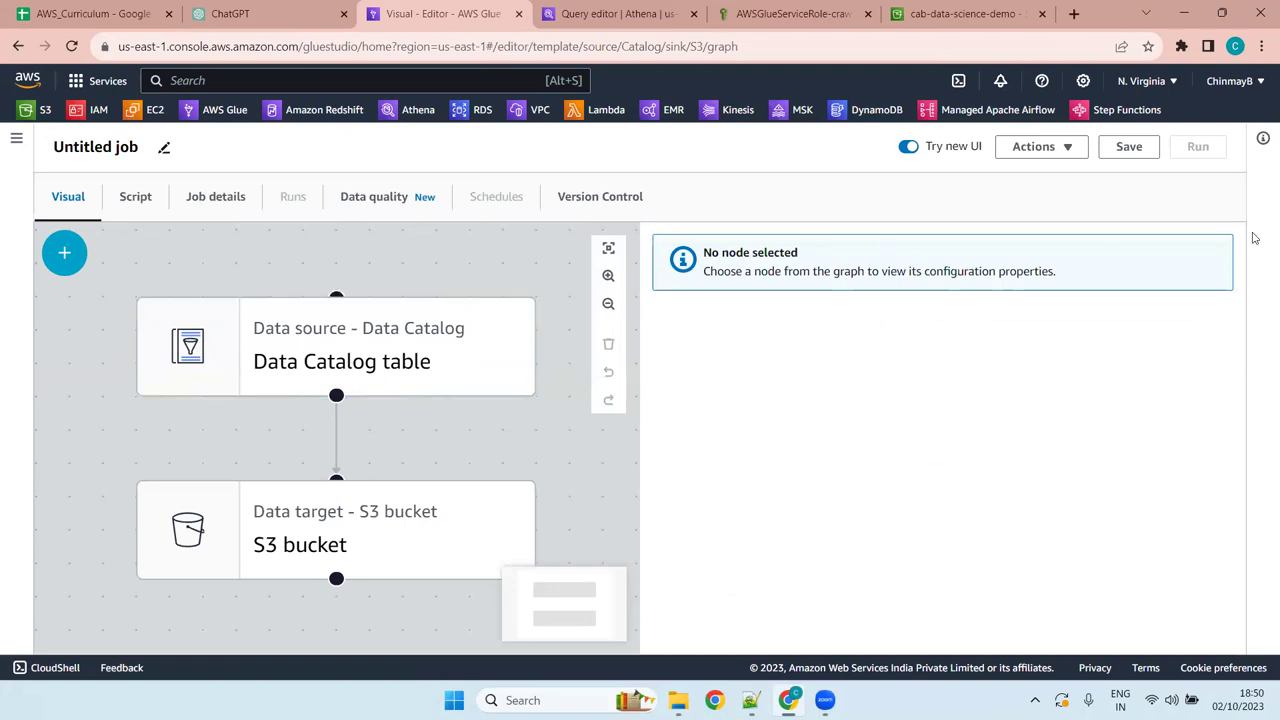
pyautogui.click(608, 248)
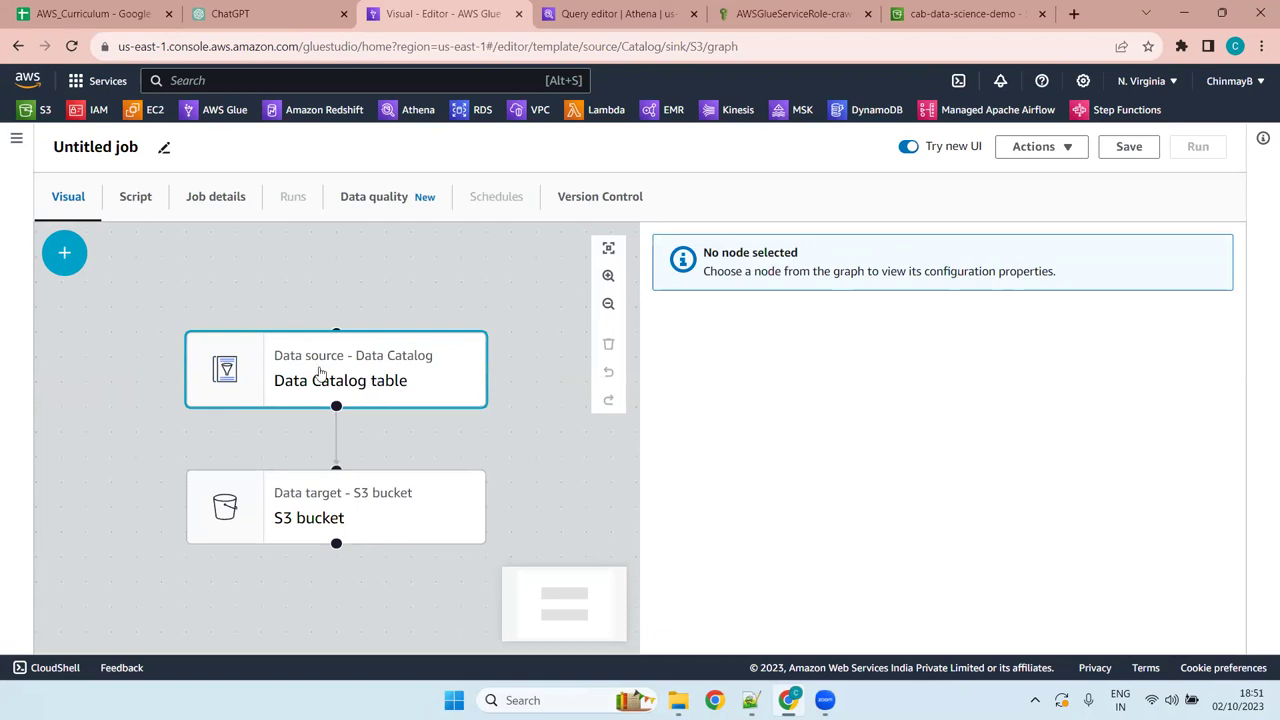
# Open the list of nodes that can be added to the job and examine the available data sources, from AWS Glue Data Catalog to Snowflake
pyautogui.click(72, 260)
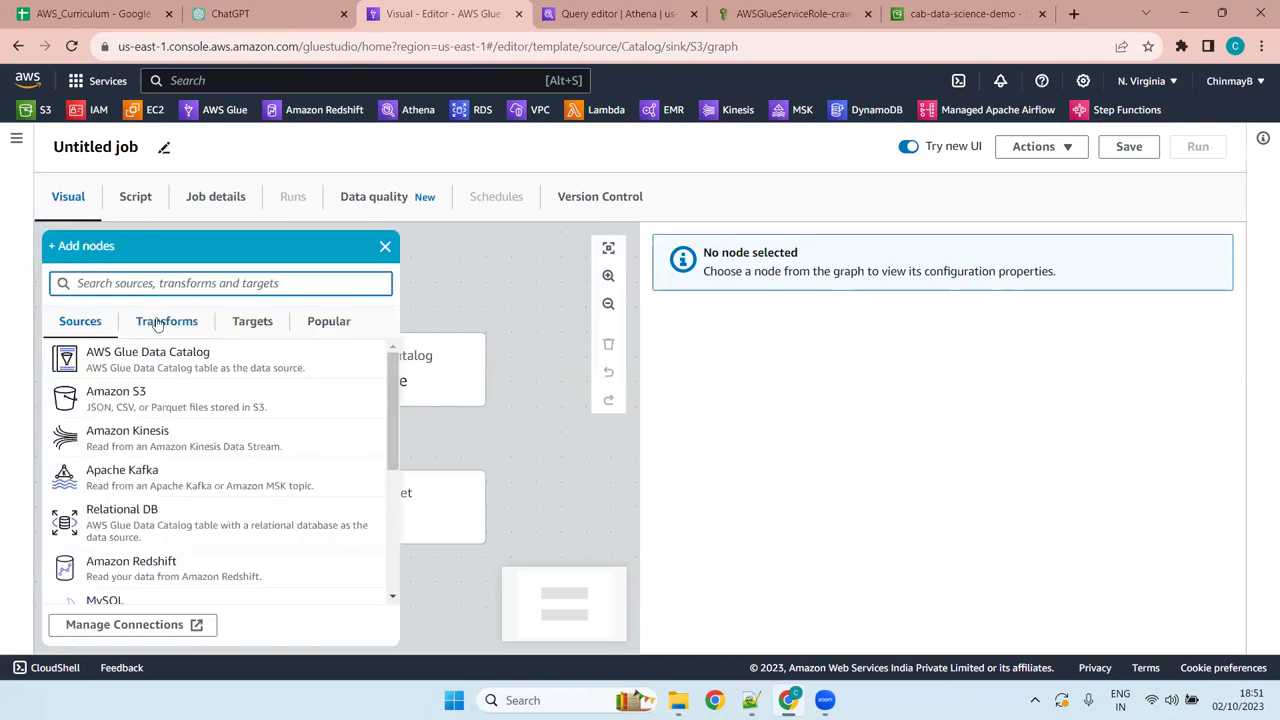
pyautogui.click(160, 322)
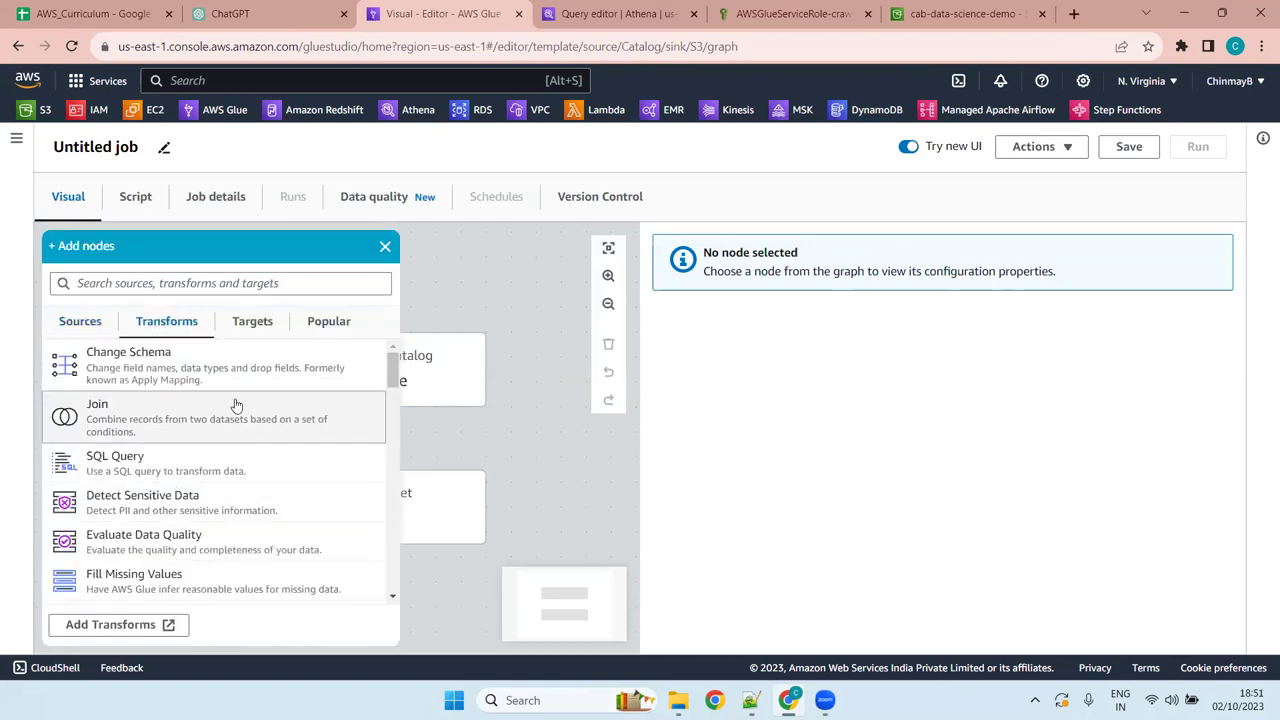
pyautogui.click(100, 330)
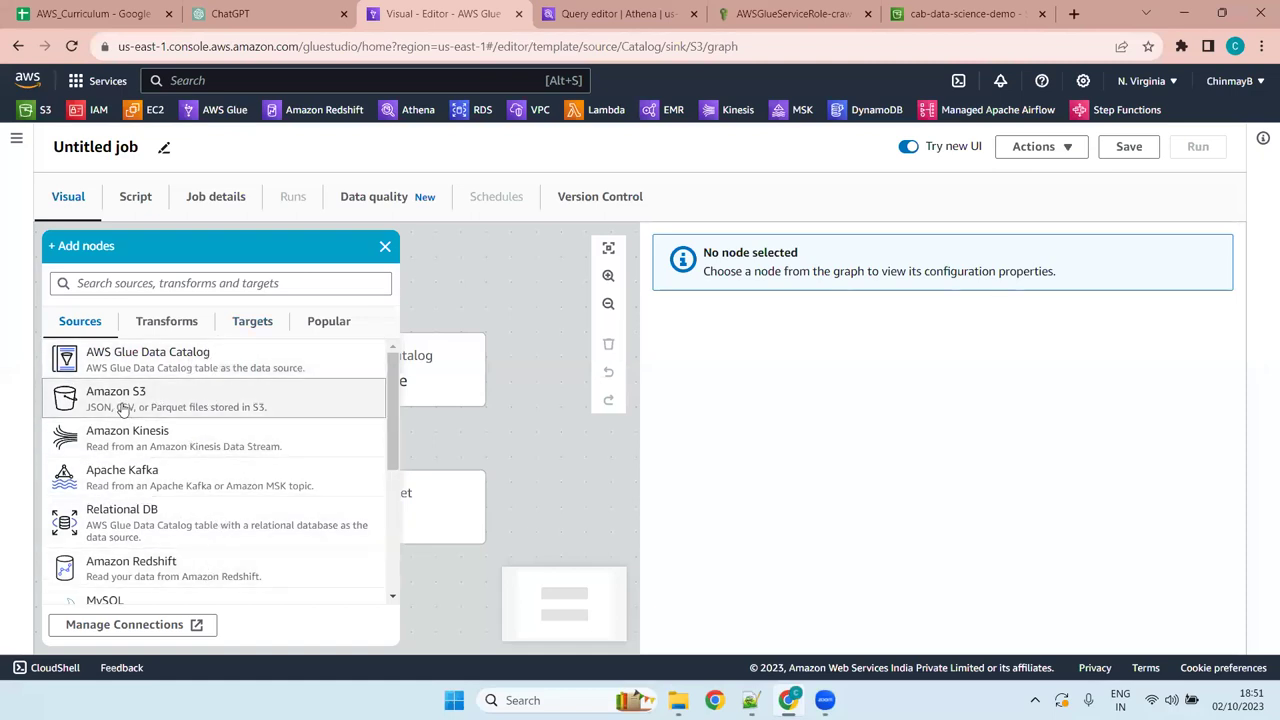
pyautogui.scroll(-5, 240, 400)
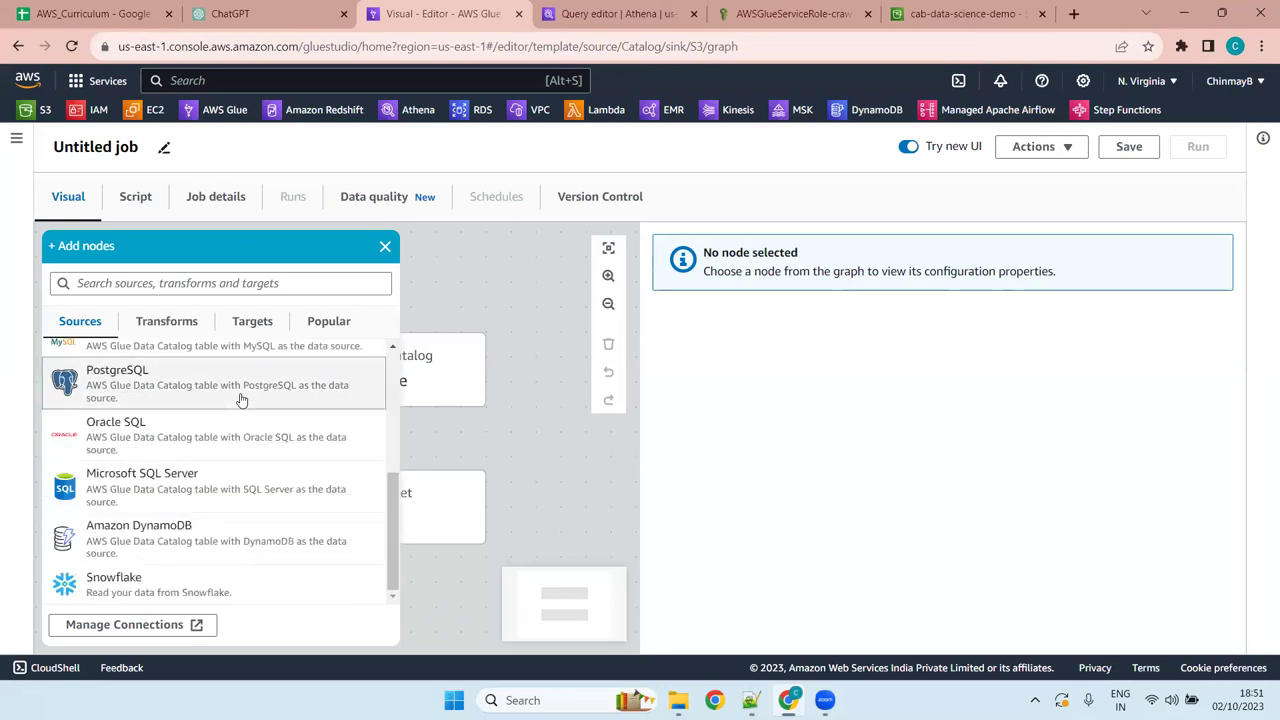
pyautogui.scroll(5, 240, 400)
pyautogui.scroll(-5, 270, 460)
pyautogui.scroll(5, 165, 472)
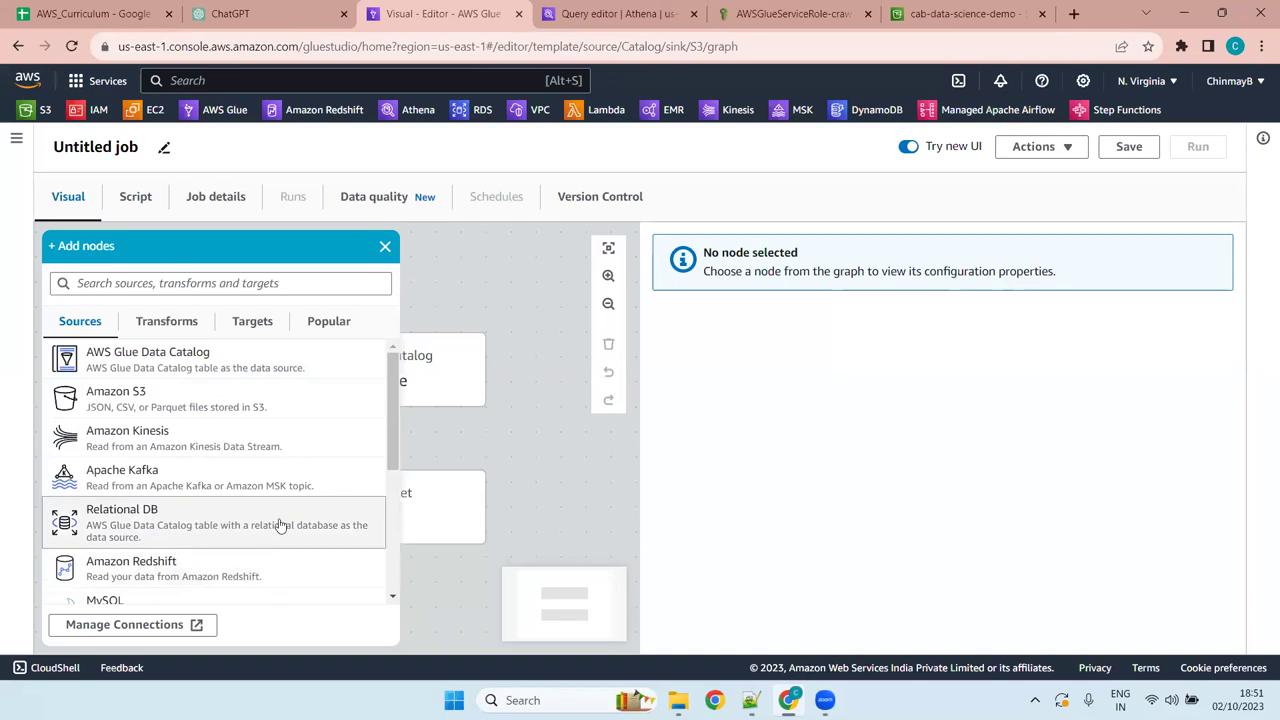
pyautogui.scroll(-5, 397, 491)
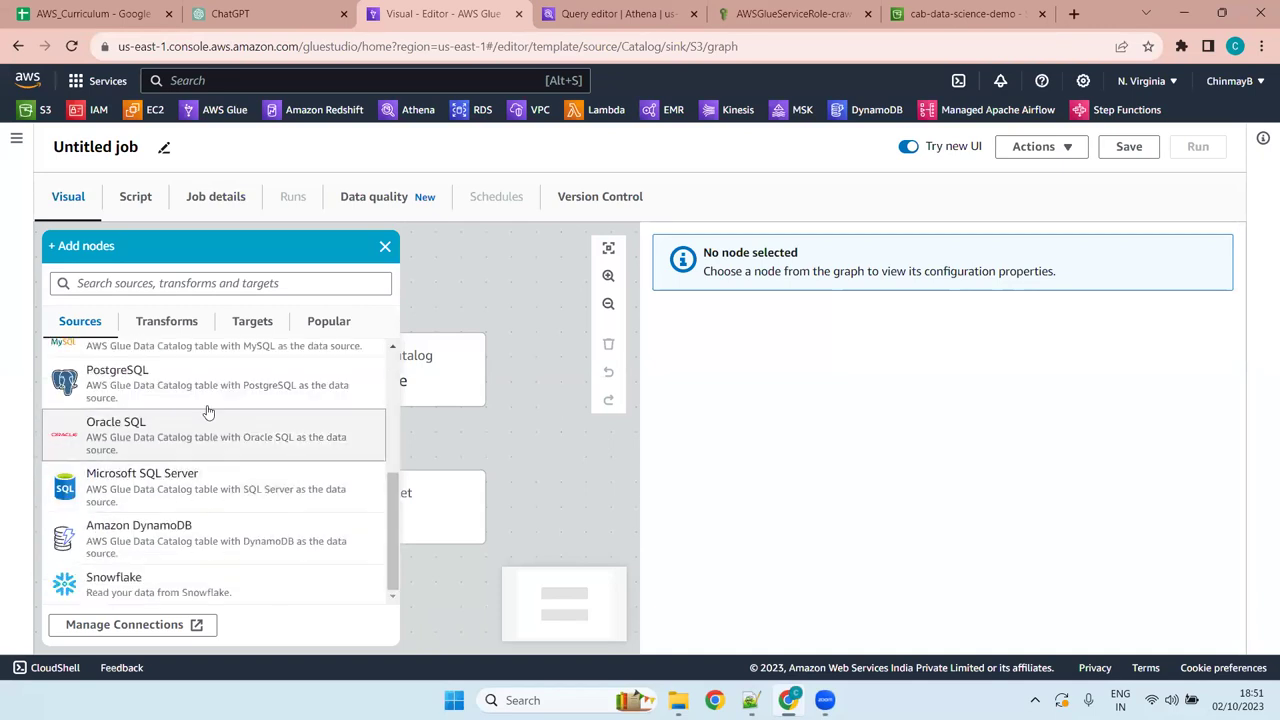
pyautogui.scroll(5, 200, 530)
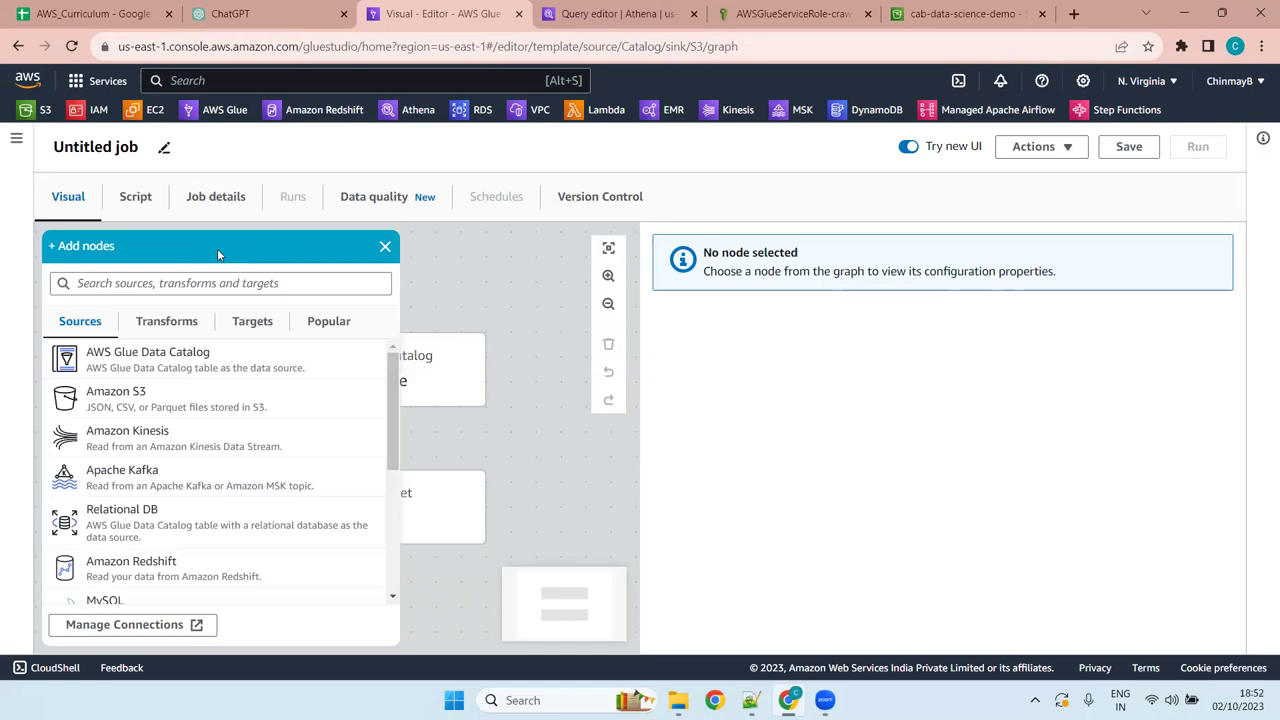
# Examine the transform nodes available for the job, from Change Schema and Join through Union to Unpivot Columns Into Rows
pyautogui.click(189, 318)
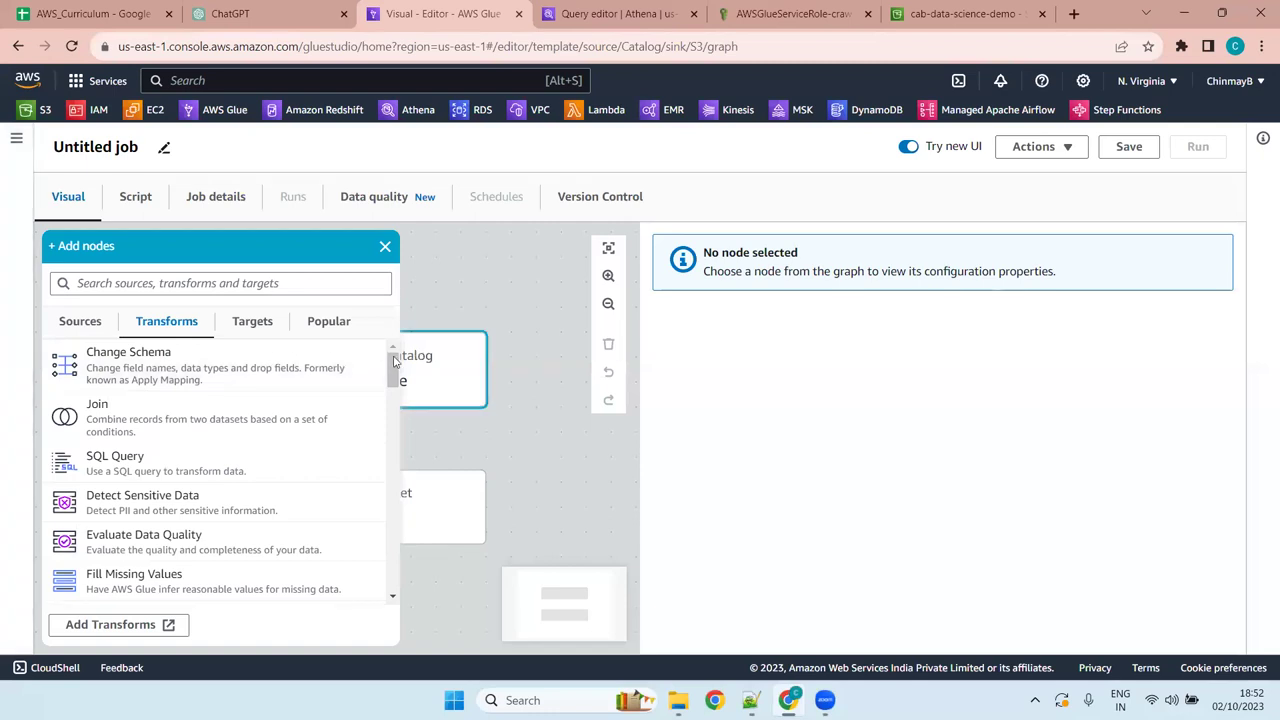
pyautogui.moveTo(393, 372); pyautogui.dragTo(393, 372)
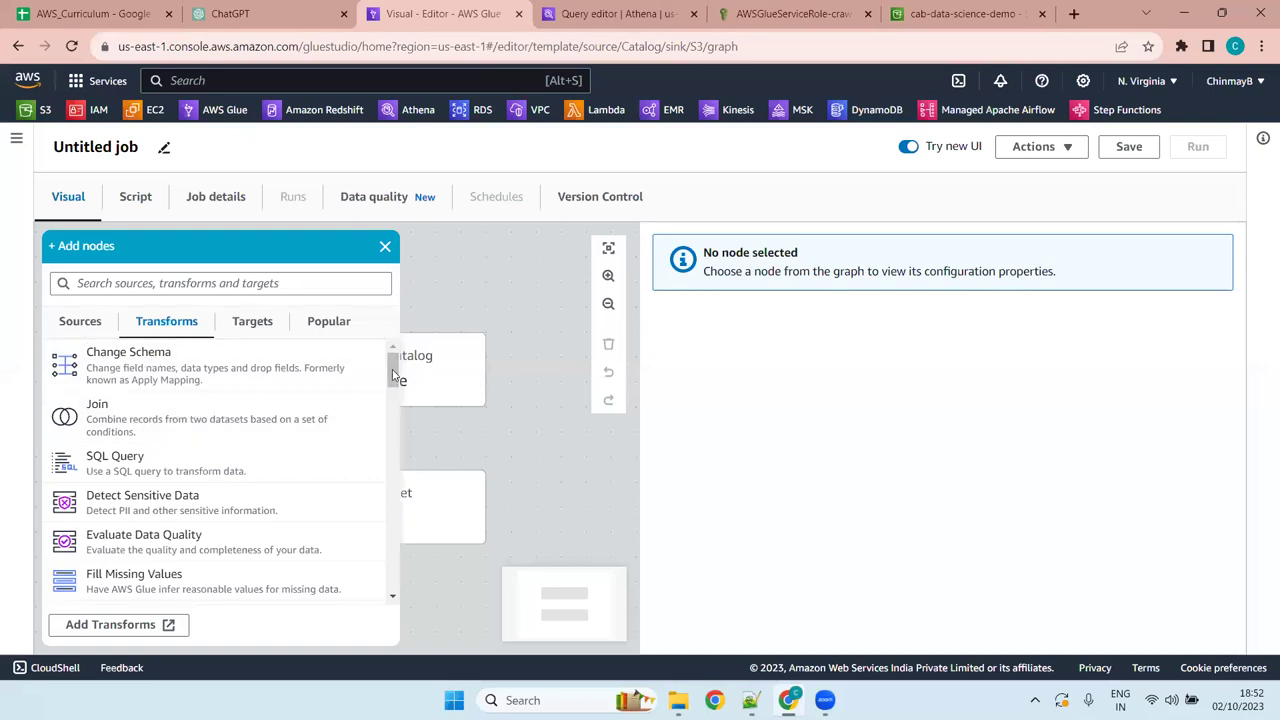
pyautogui.scroll(-2, 393, 377)
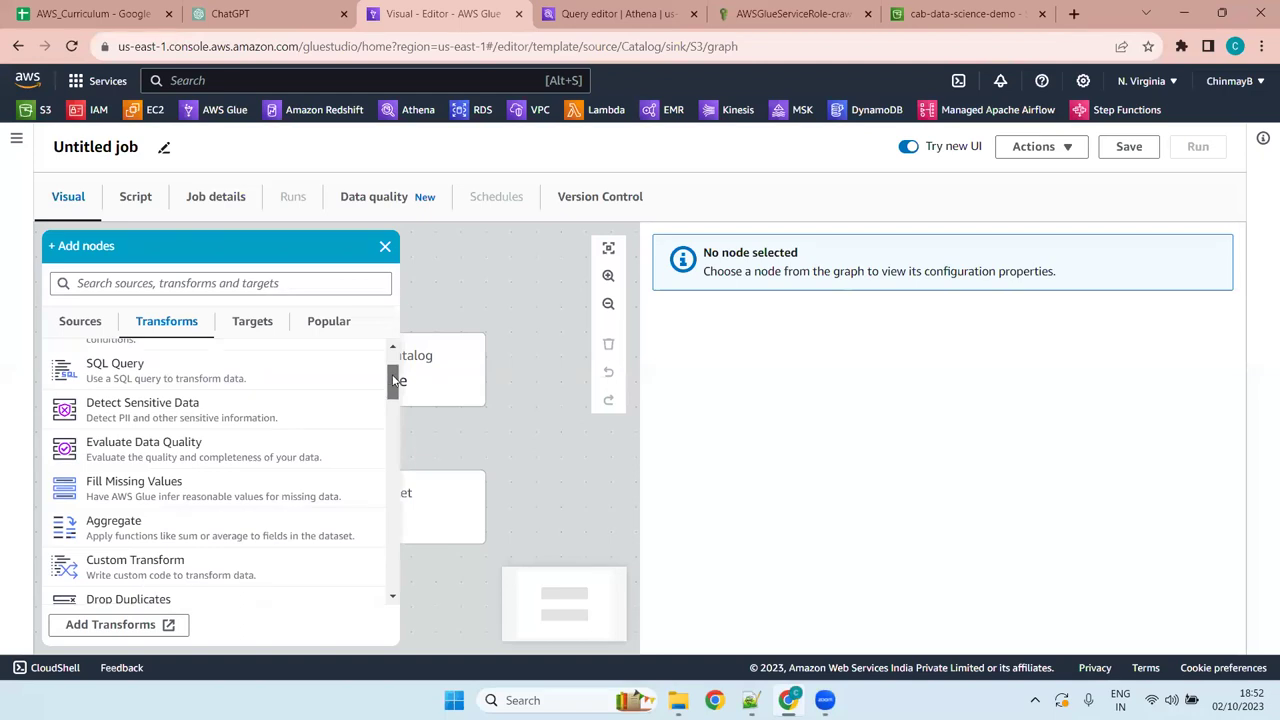
pyautogui.scroll(1, 393, 377)
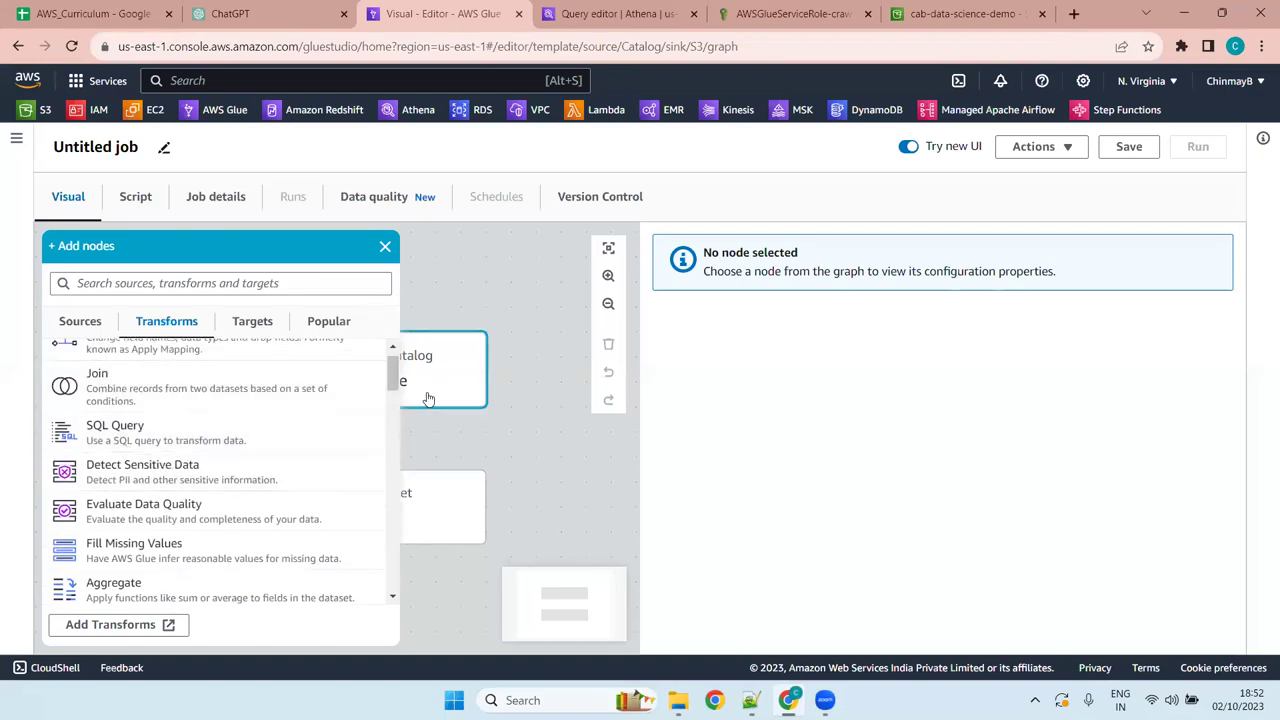
pyautogui.scroll(1, 396, 372)
pyautogui.scroll(-2, 396, 372)
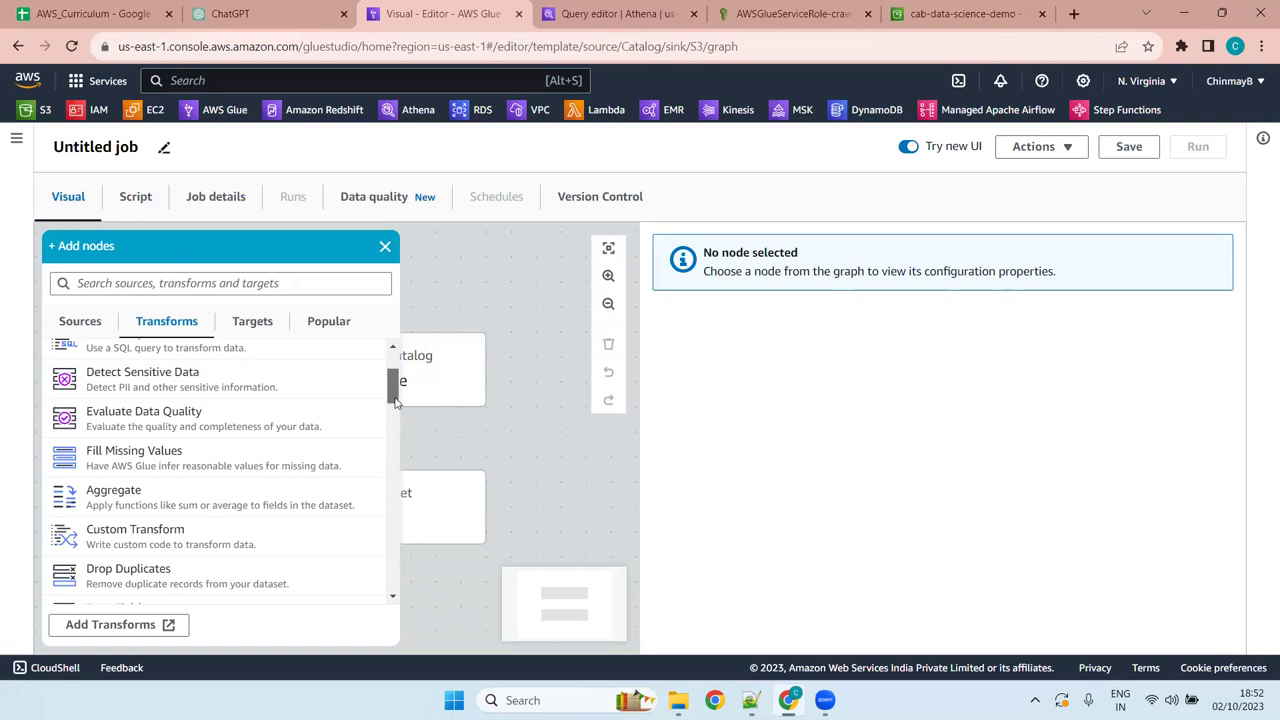
pyautogui.scroll(-2, 401, 386)
pyautogui.scroll(2, 398, 390)
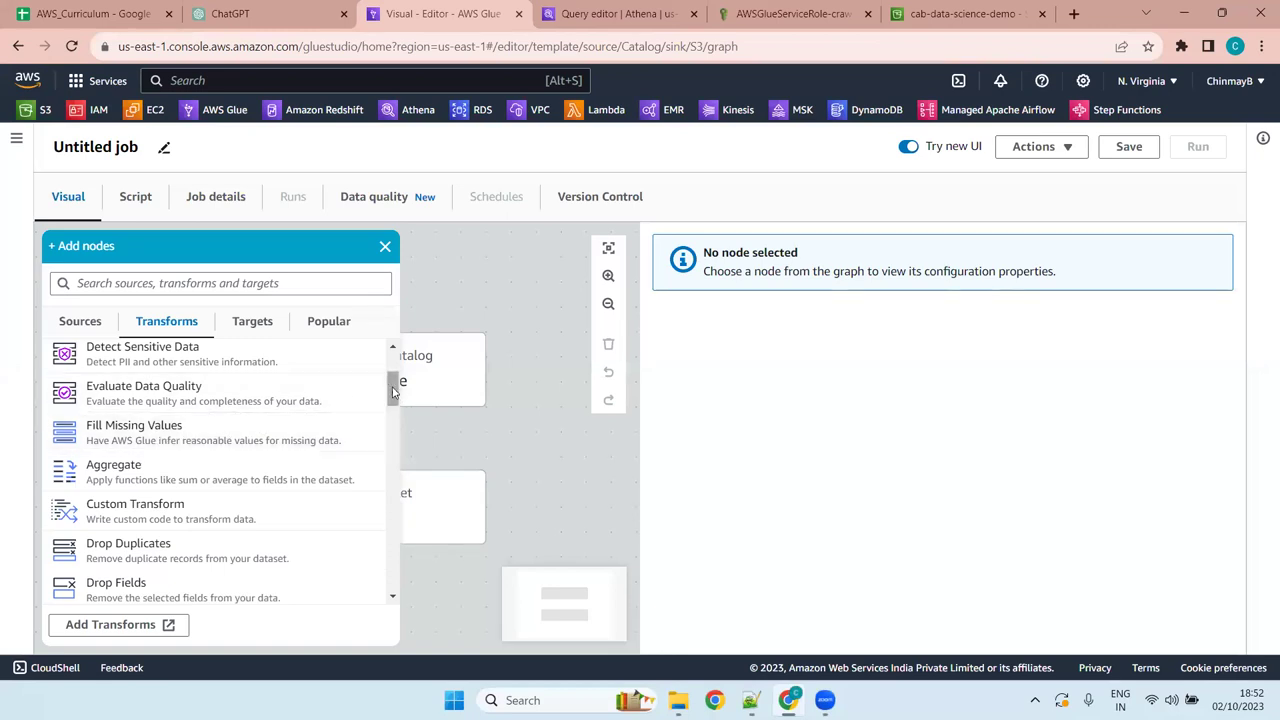
pyautogui.scroll(3, 160, 430)
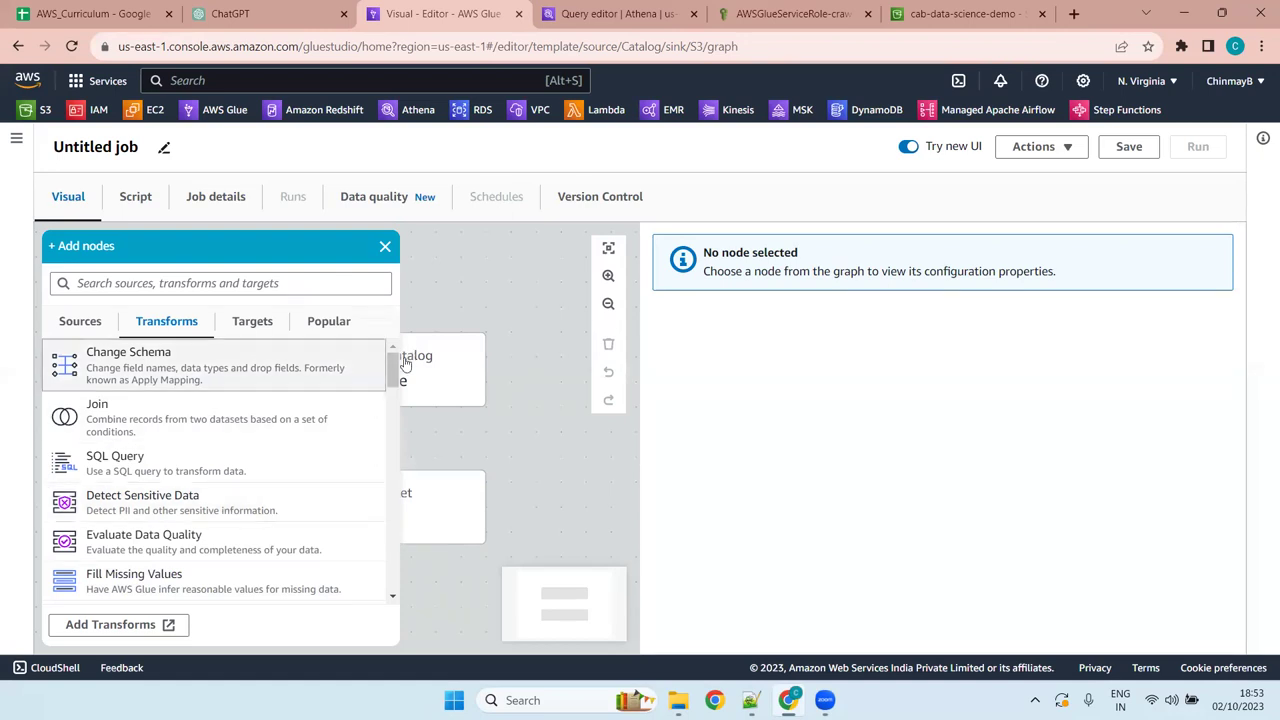
pyautogui.scroll(-2, 394, 386)
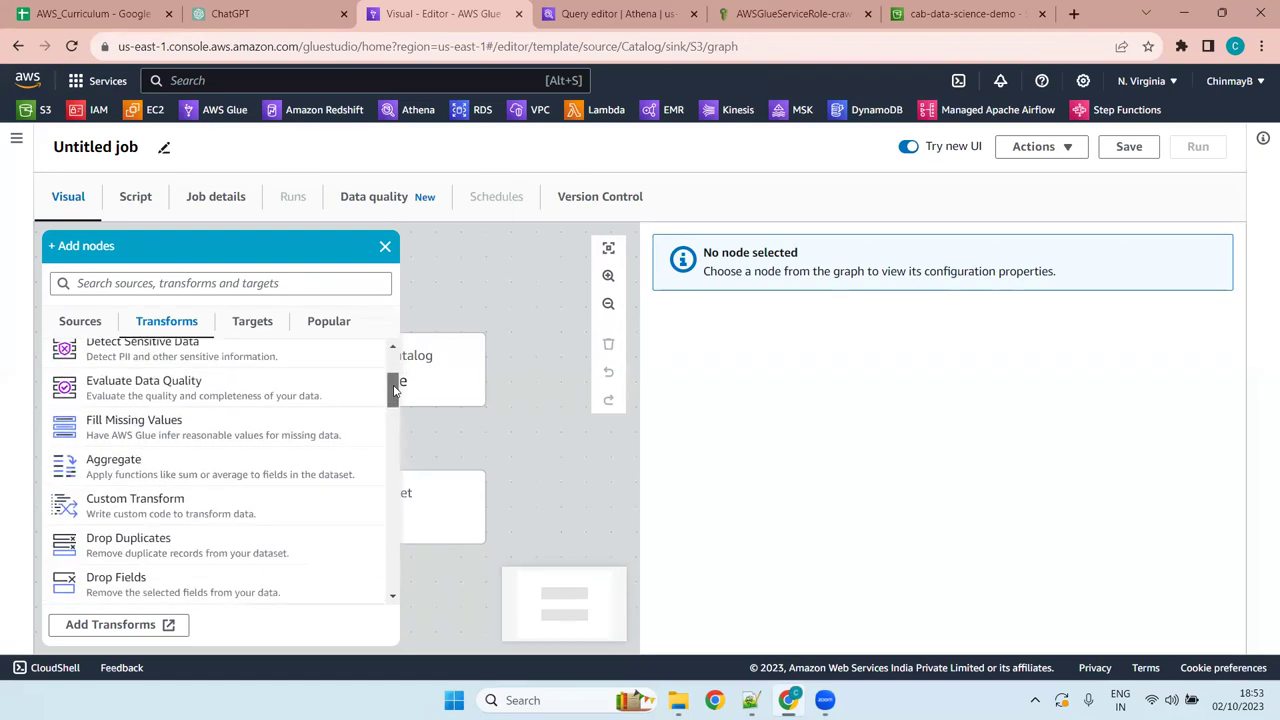
pyautogui.scroll(-1, 394, 390)
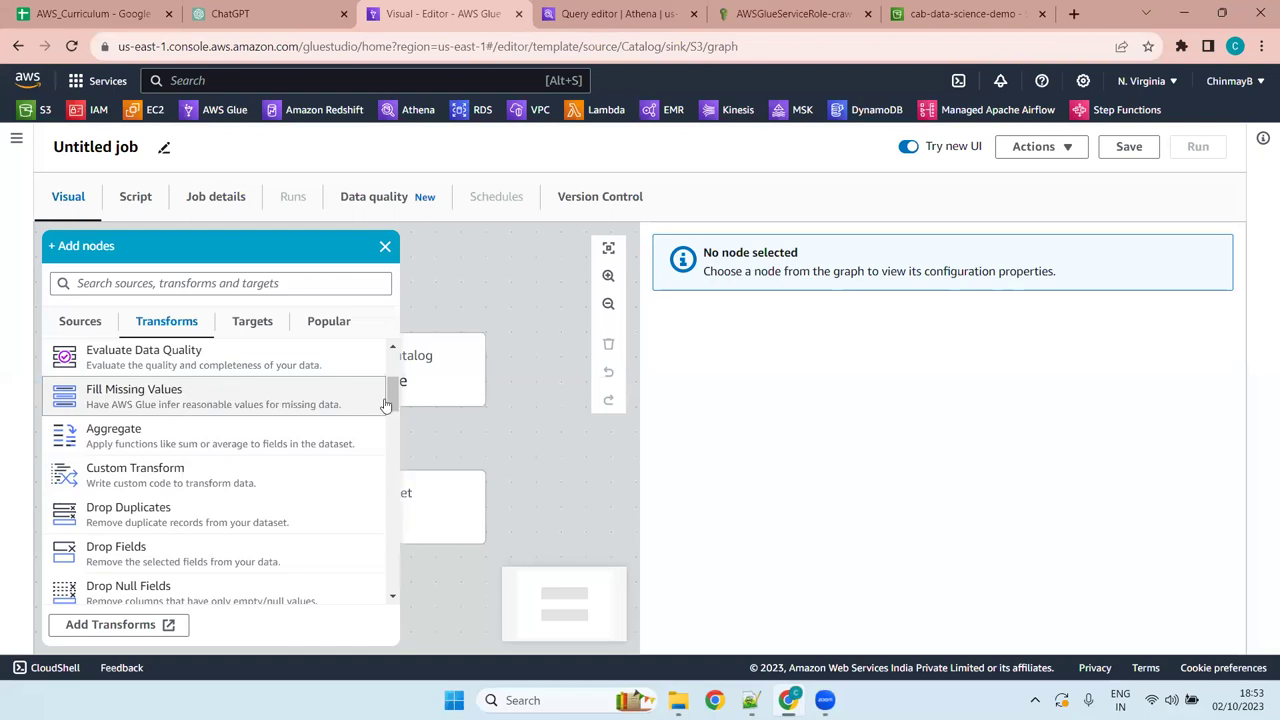
pyautogui.moveTo(392, 393); pyautogui.dragTo(388, 413)
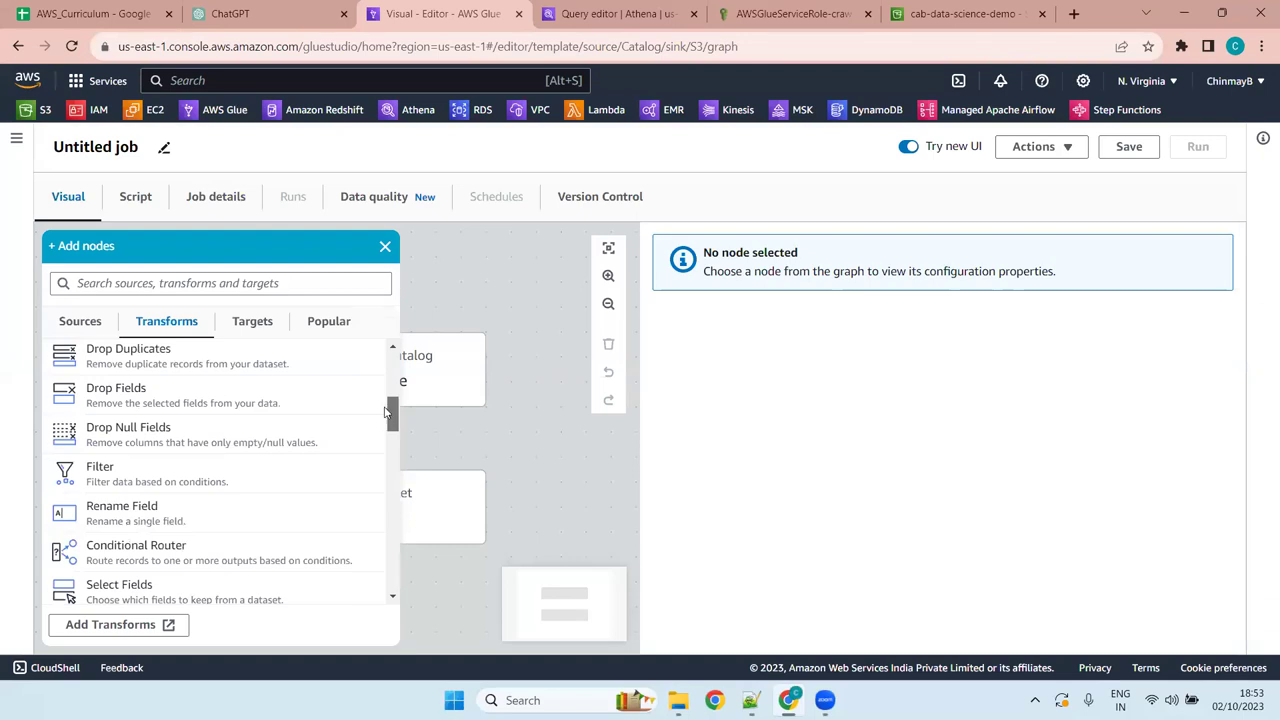
pyautogui.moveTo(385, 413); pyautogui.dragTo(379, 452)
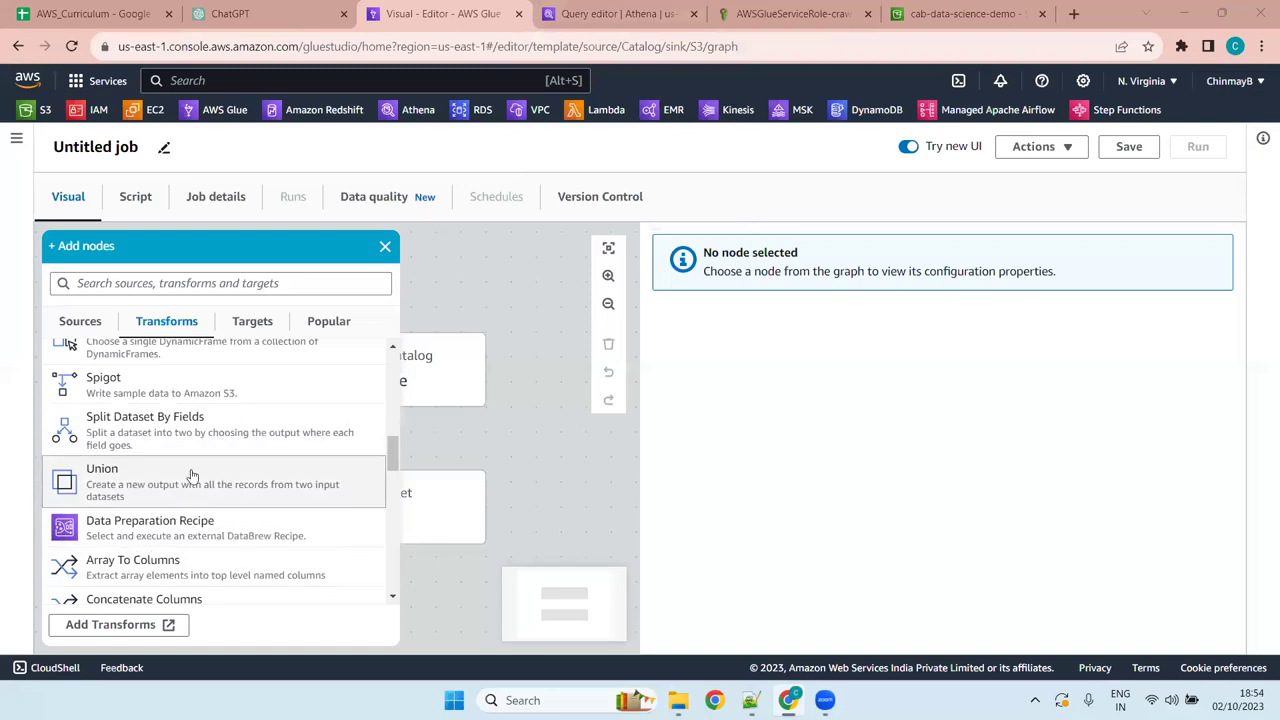
pyautogui.scroll(-5, 193, 477)
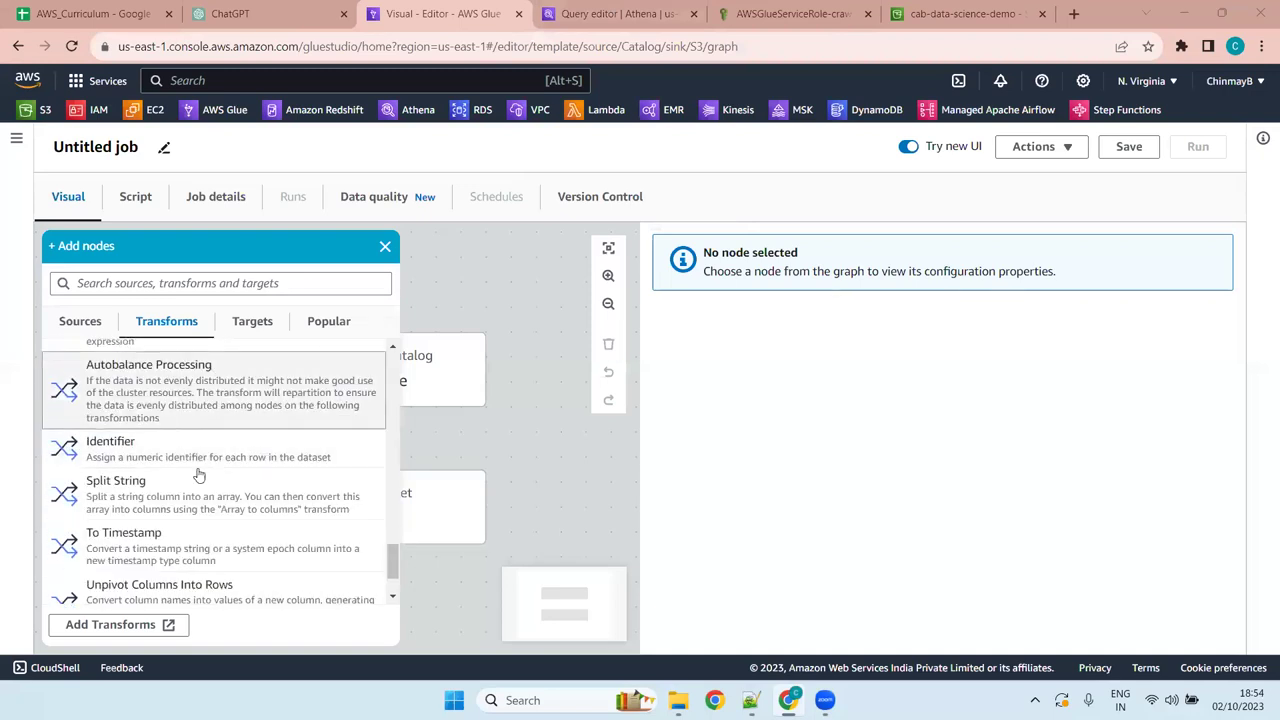
# Look through the remaining transforms down to UUID and return to the start of the transform list
pyautogui.scroll(-2, 199, 477)
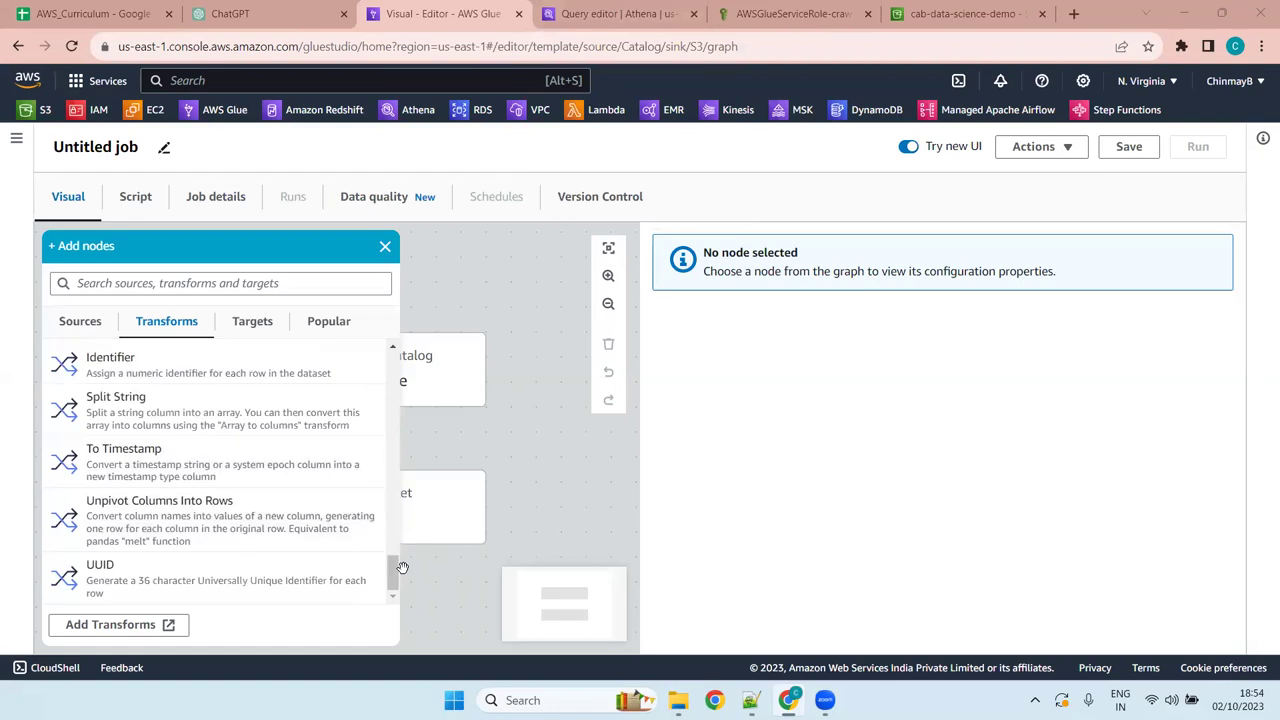
pyautogui.scroll(1, 388, 568)
pyautogui.moveTo(405, 454); pyautogui.dragTo(396, 290)
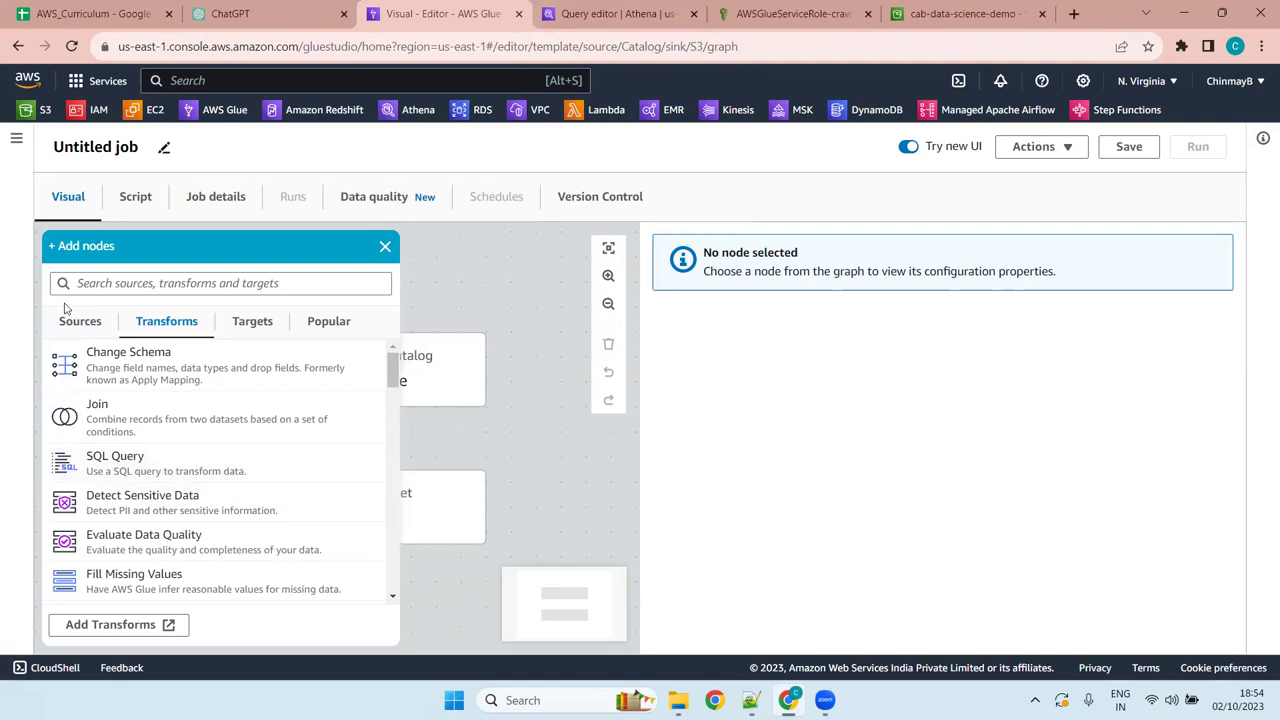
# Add a Change Schema transform to the job graph, removing the duplicate Change Schema node attached to it
pyautogui.click(175, 284)
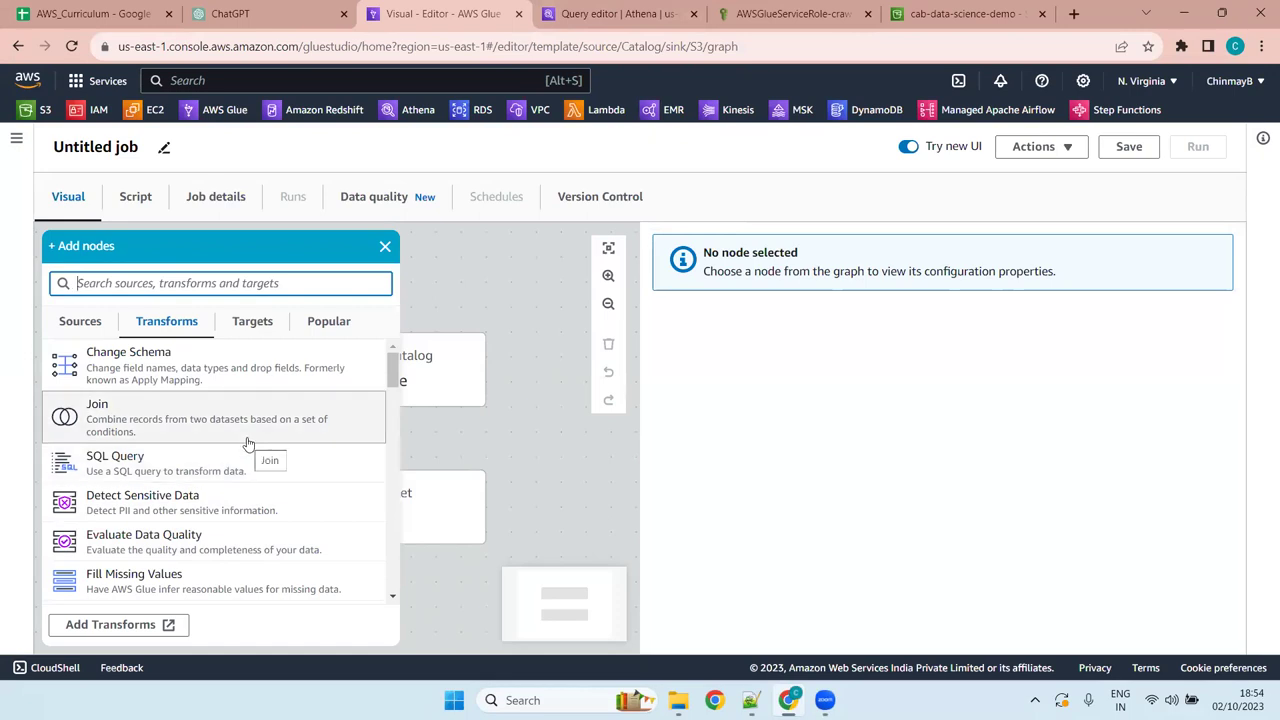
pyautogui.click(213, 368)
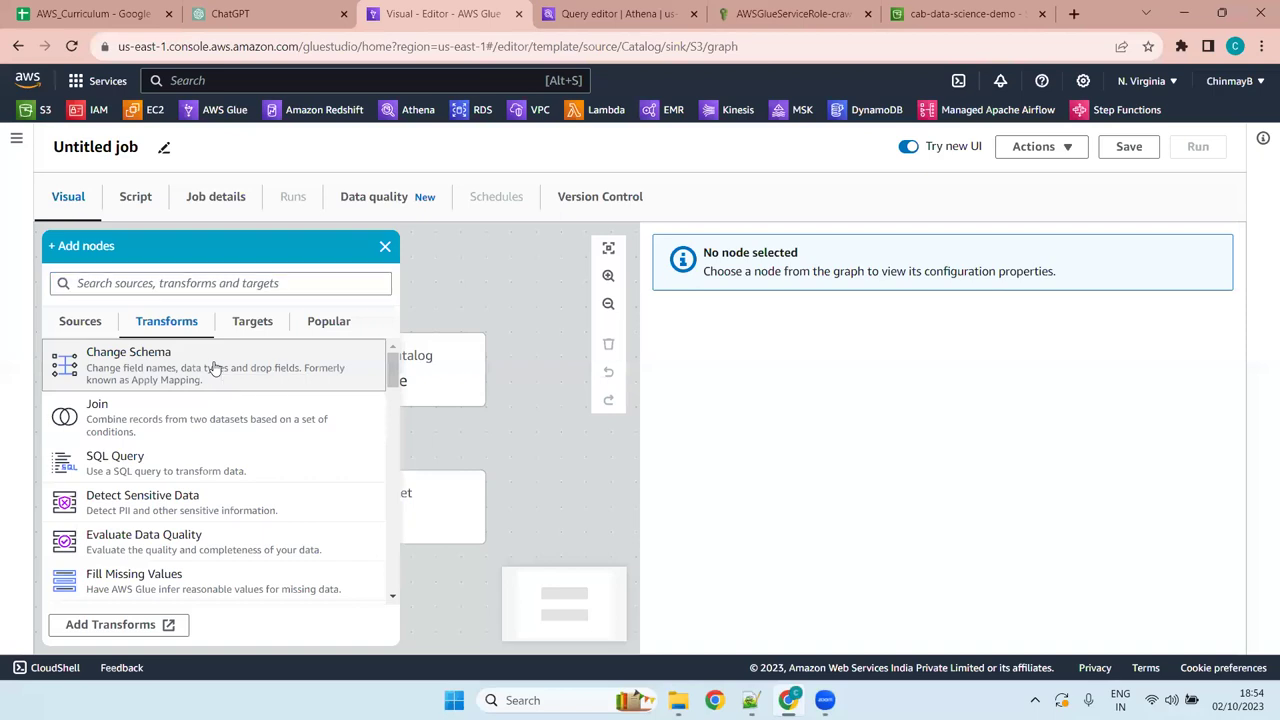
pyautogui.click(165, 370)
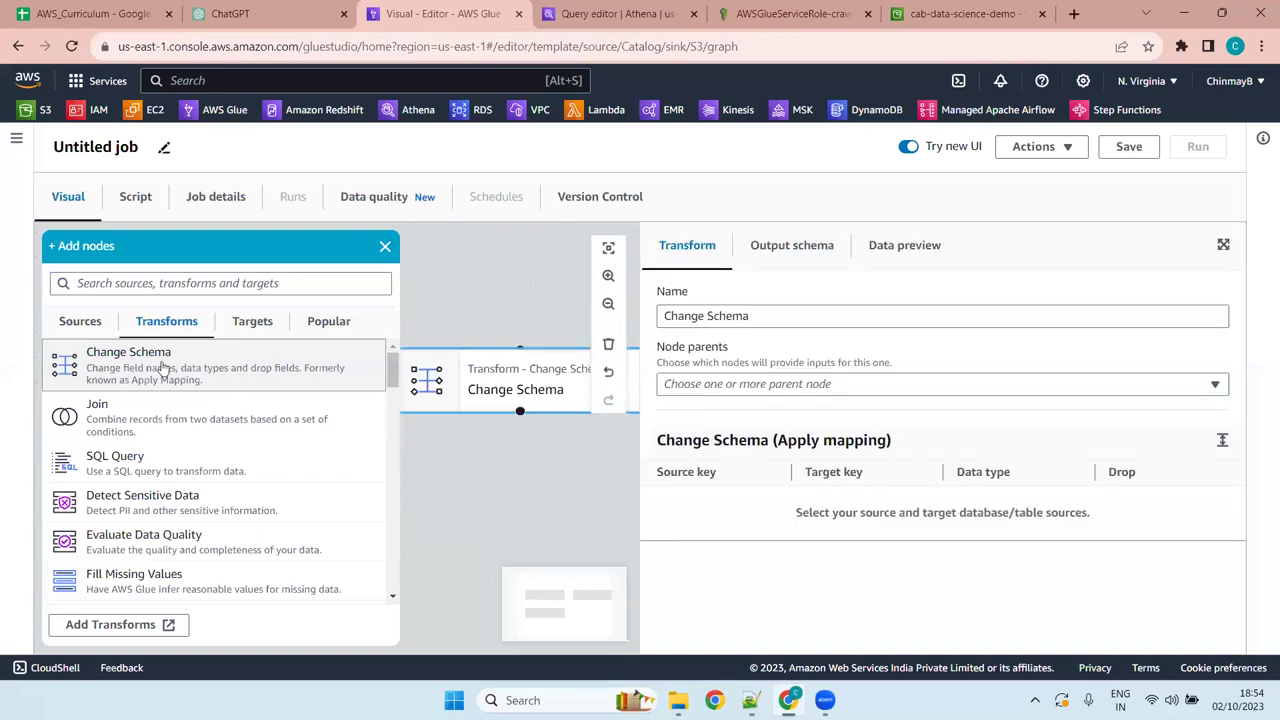
pyautogui.click(165, 370)
pyautogui.click(386, 247)
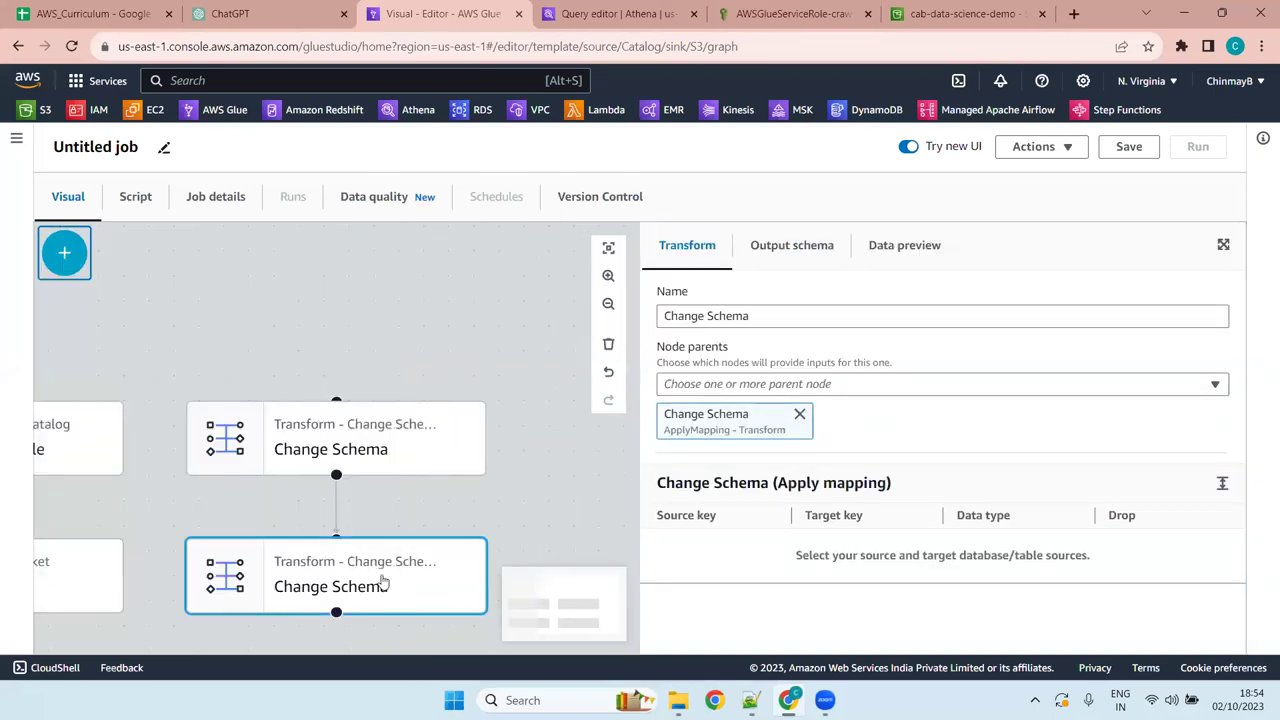
pyautogui.click(608, 344)
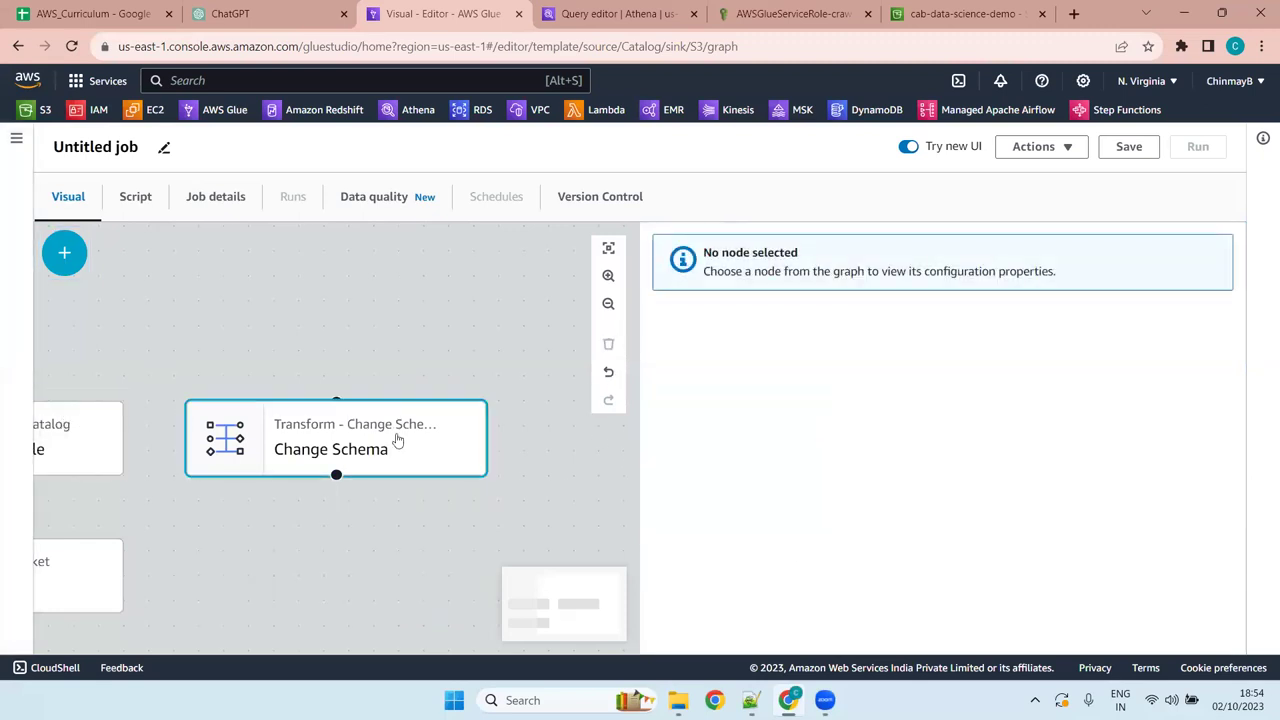
pyautogui.click(608, 248)
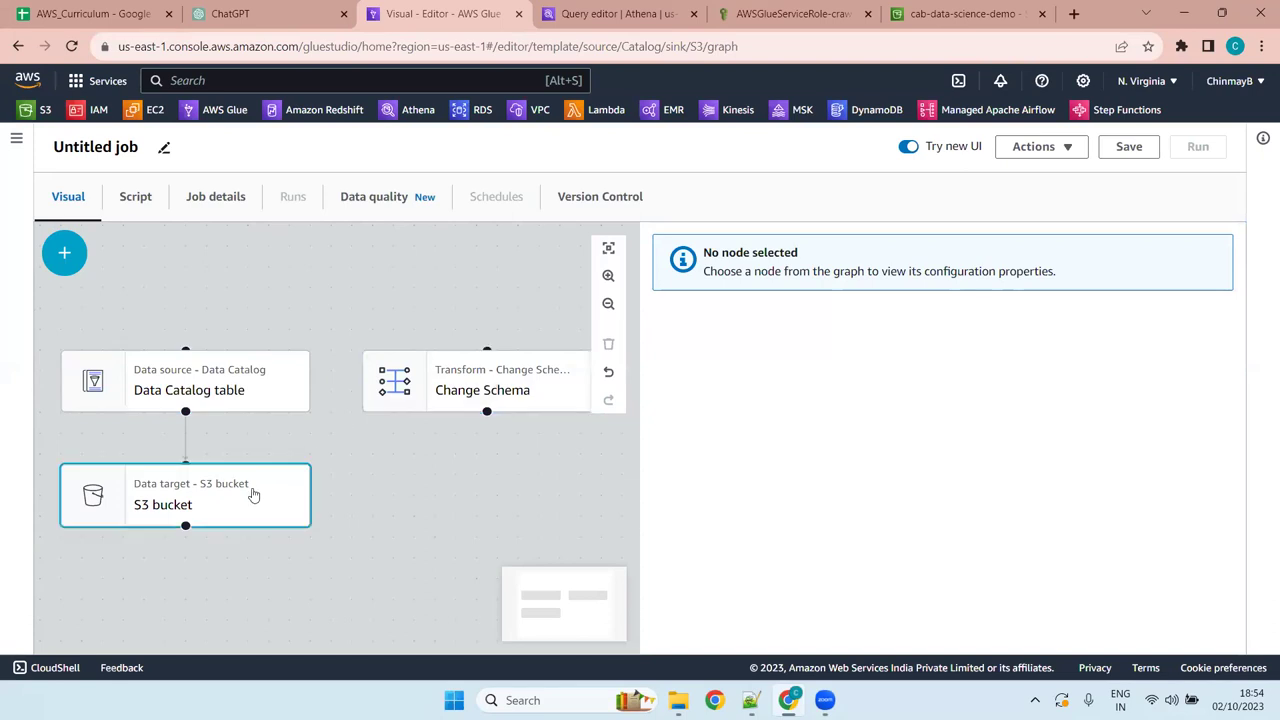
# Rename the Change Schema node as Schema_conversion
pyautogui.click(480, 366)
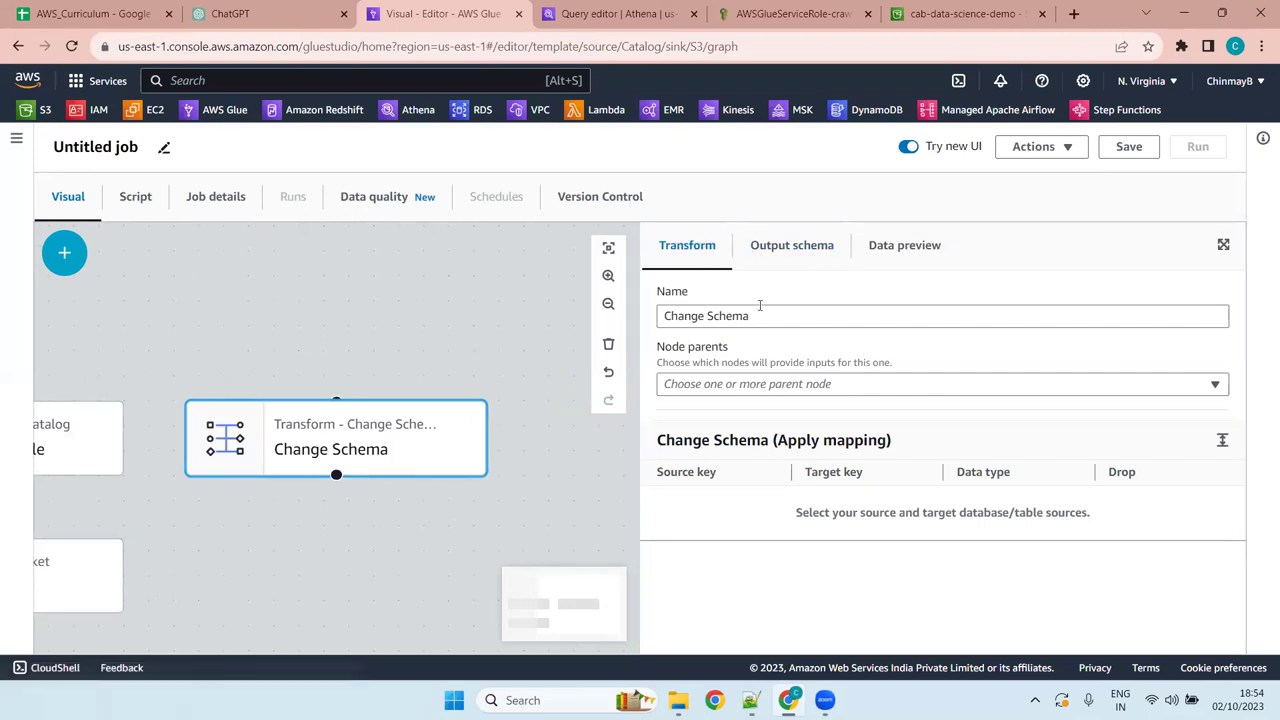
pyautogui.click(708, 316)
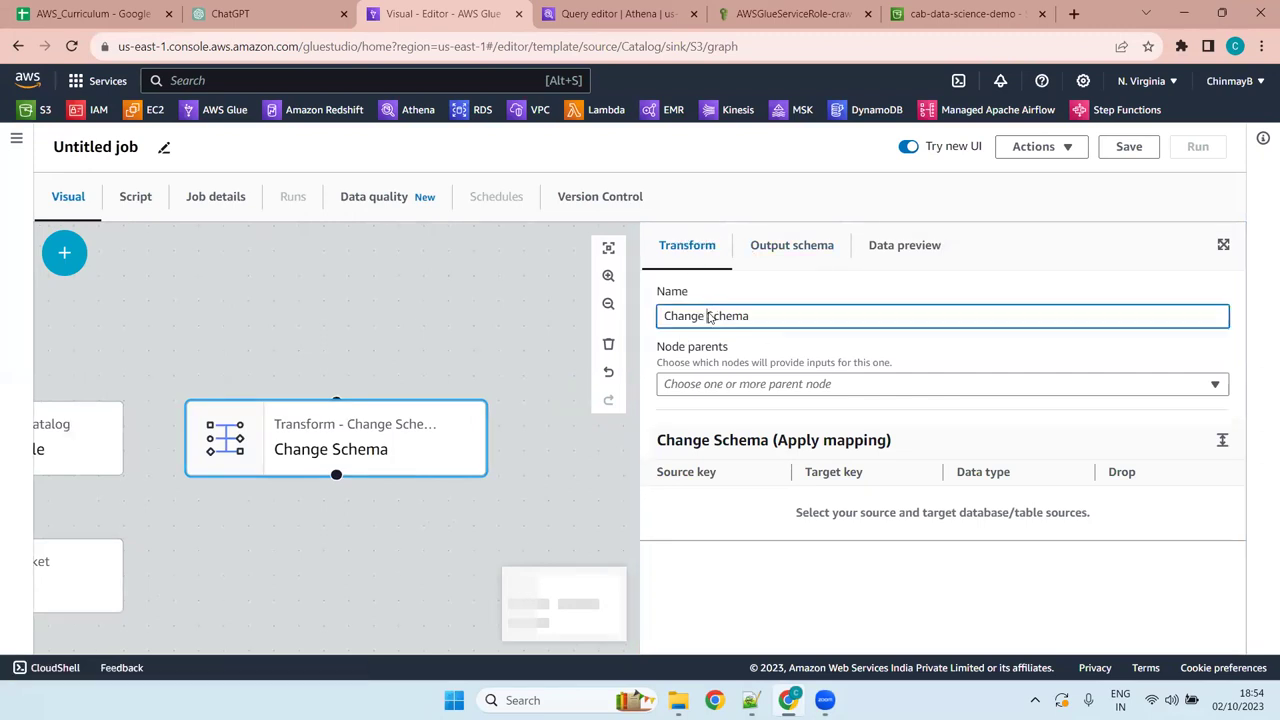
pyautogui.press('BackSpace')
pyautogui.press('BackSpace')
pyautogui.press('BackSpace')
pyautogui.press('BackSpace')
pyautogui.press('BackSpace')
pyautogui.press('BackSpace')
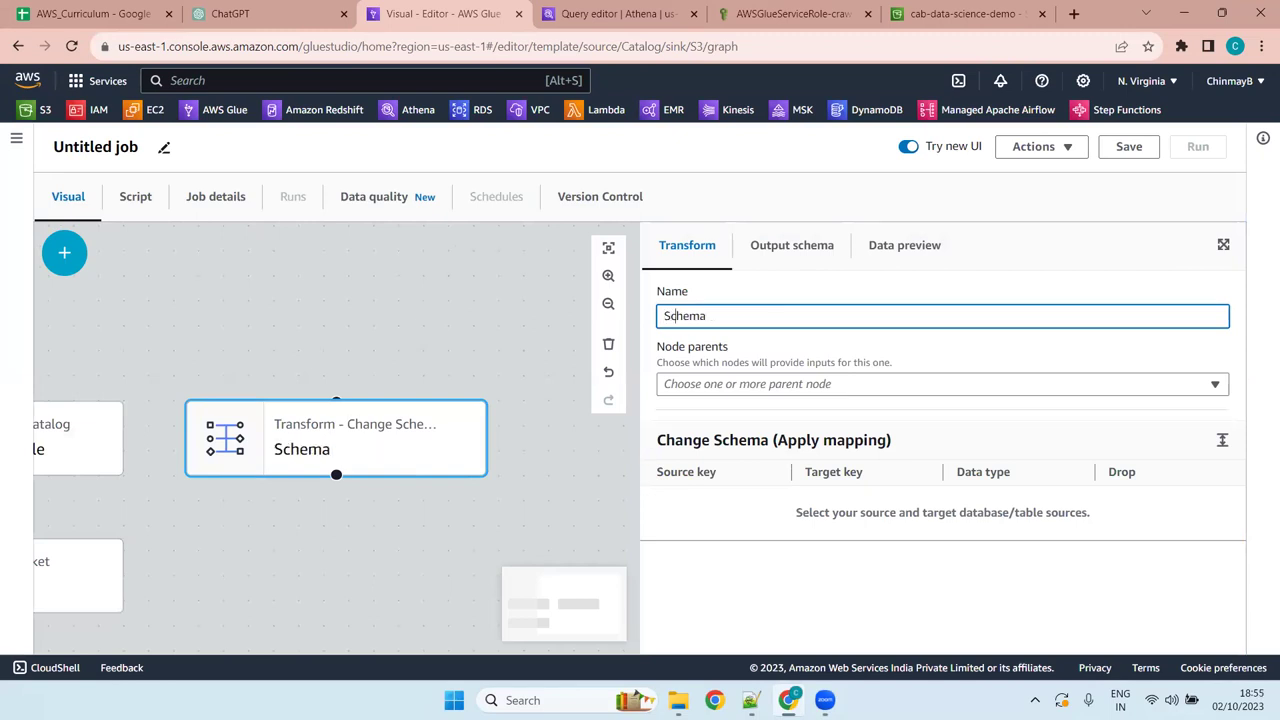
pyautogui.write('_conversion')
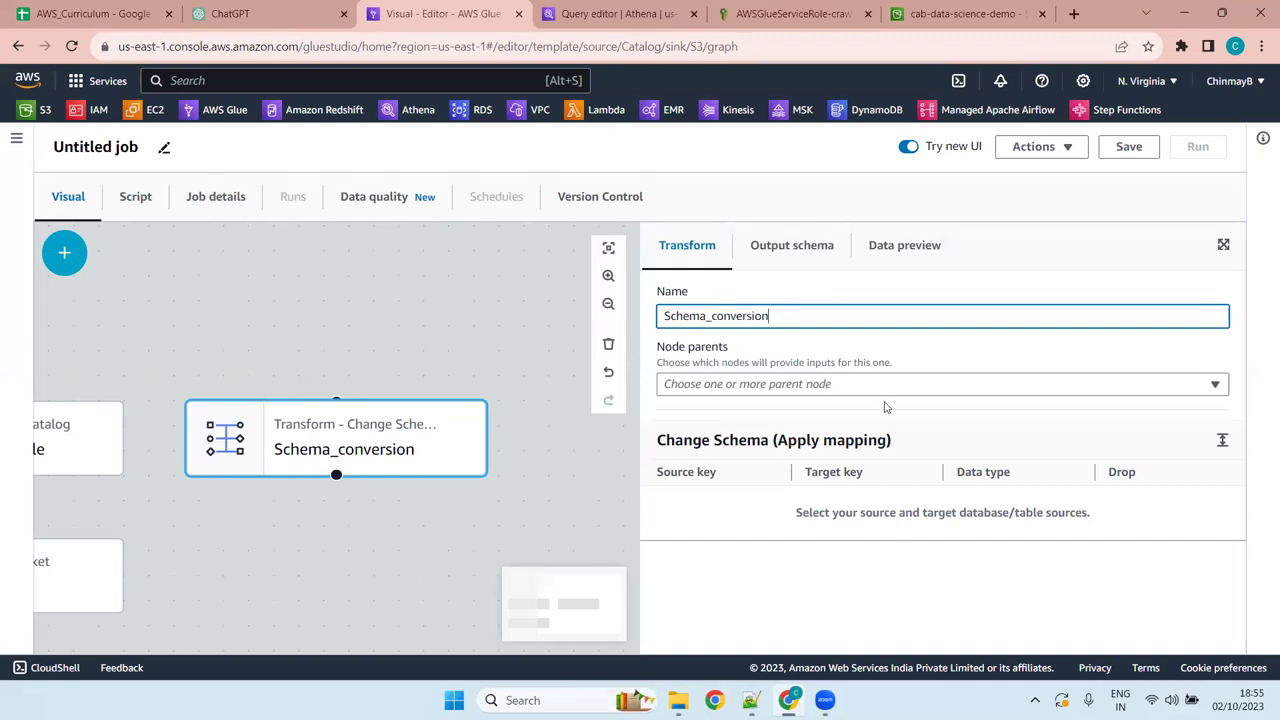
# Set Data Catalog table as the parent of the Schema_conversion node and check the node's output schema
pyautogui.click(768, 386)
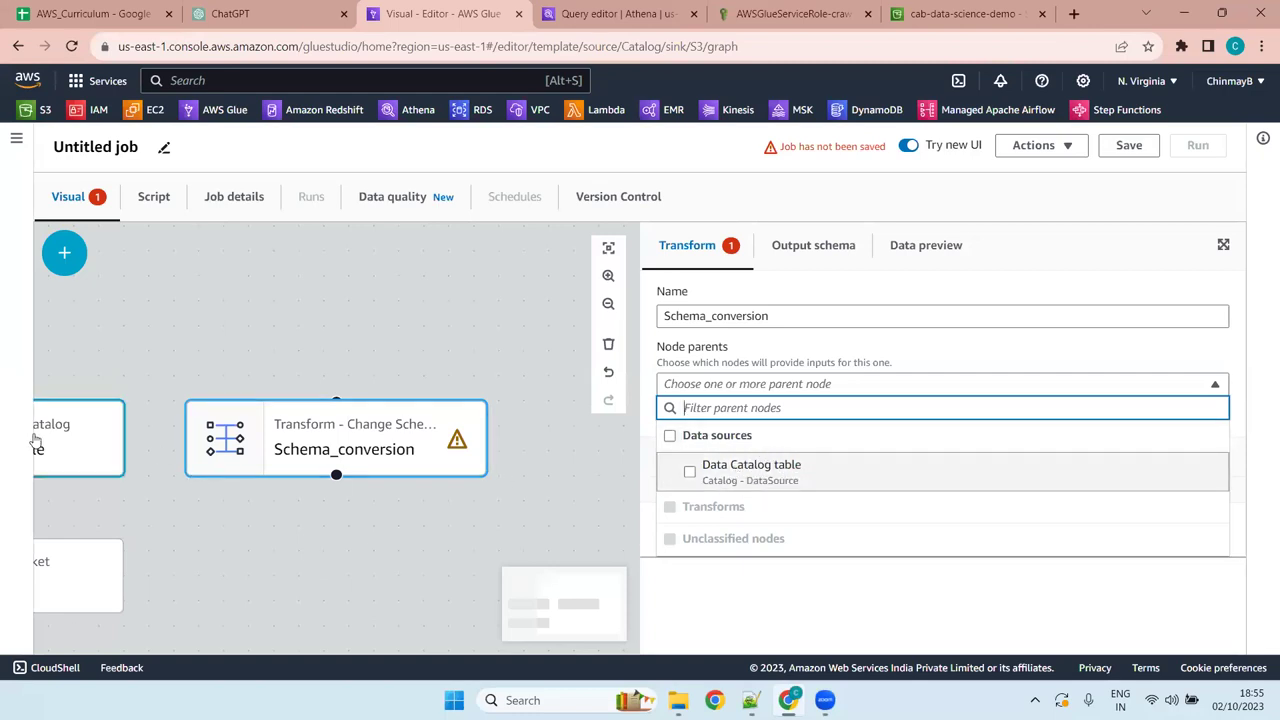
pyautogui.click(689, 473)
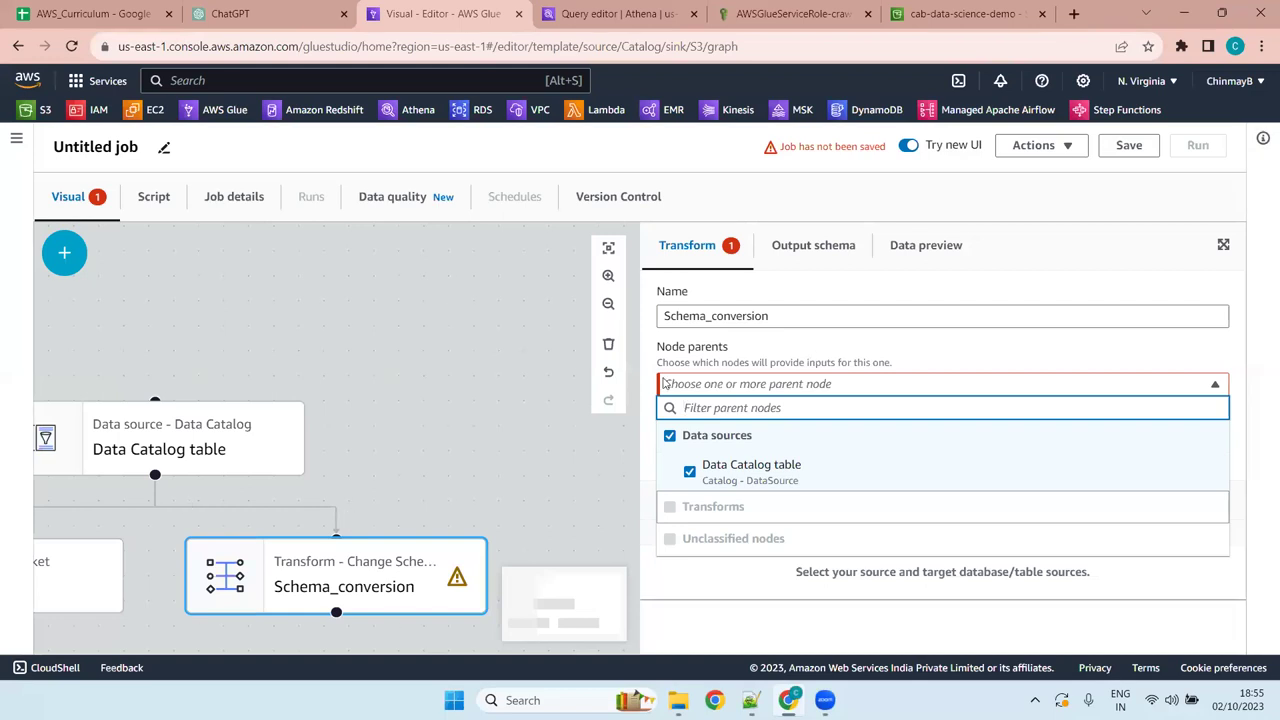
pyautogui.click(822, 247)
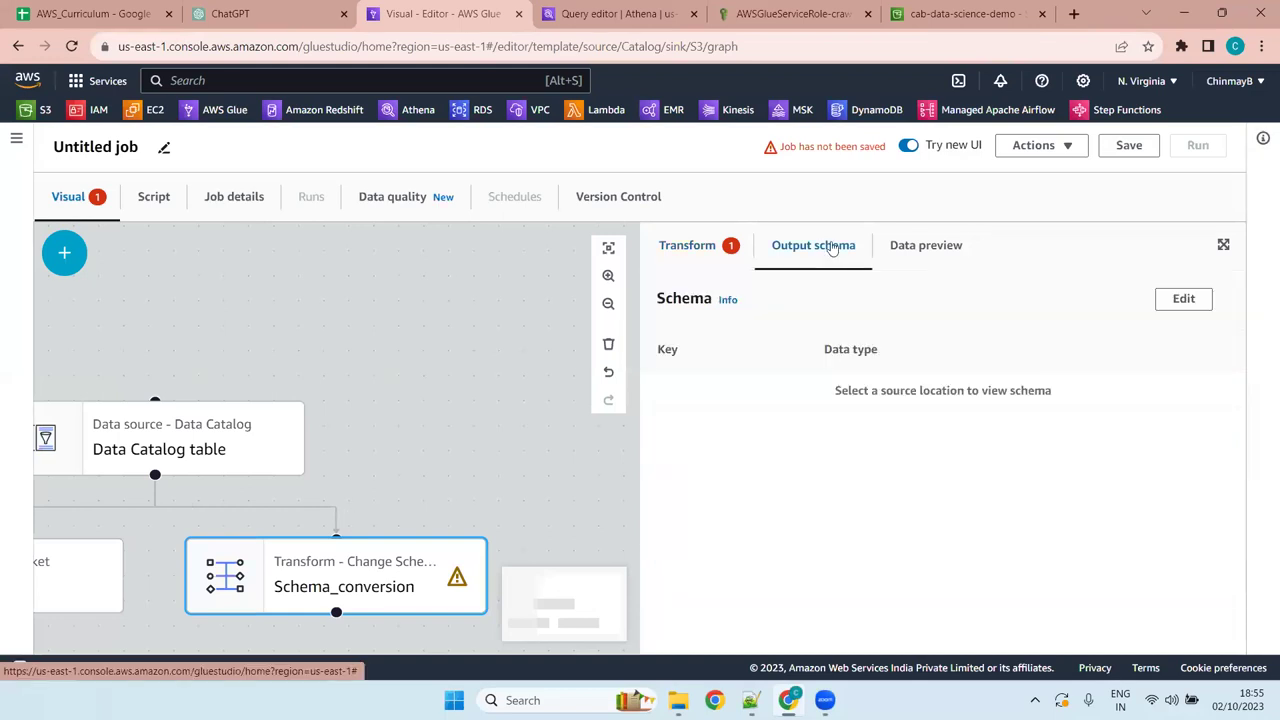
pyautogui.click(684, 247)
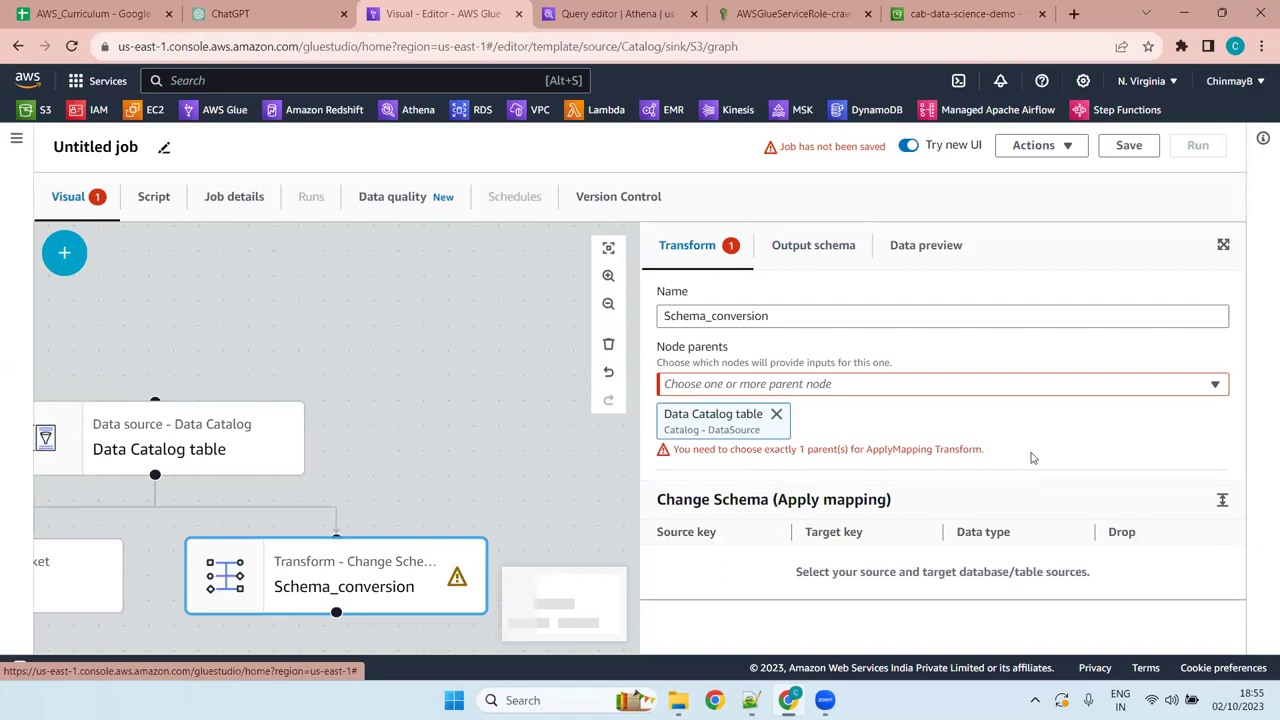
pyautogui.click(1224, 384)
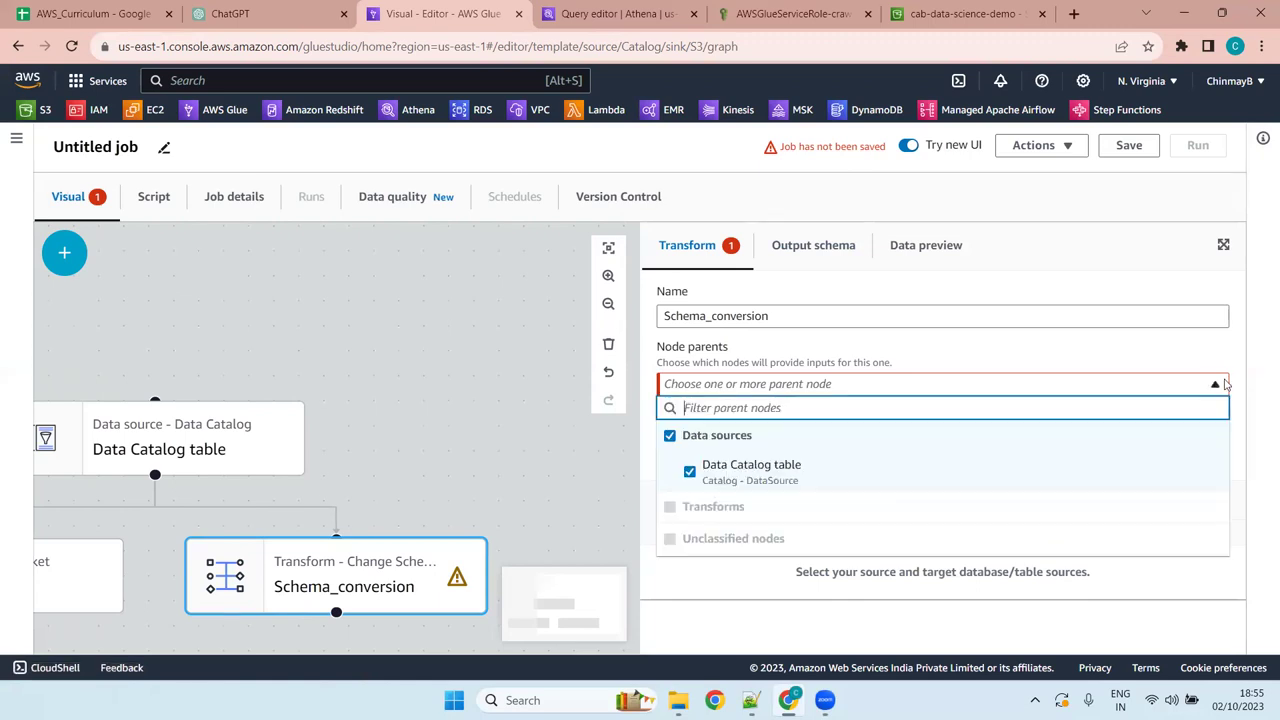
pyautogui.click(1218, 384)
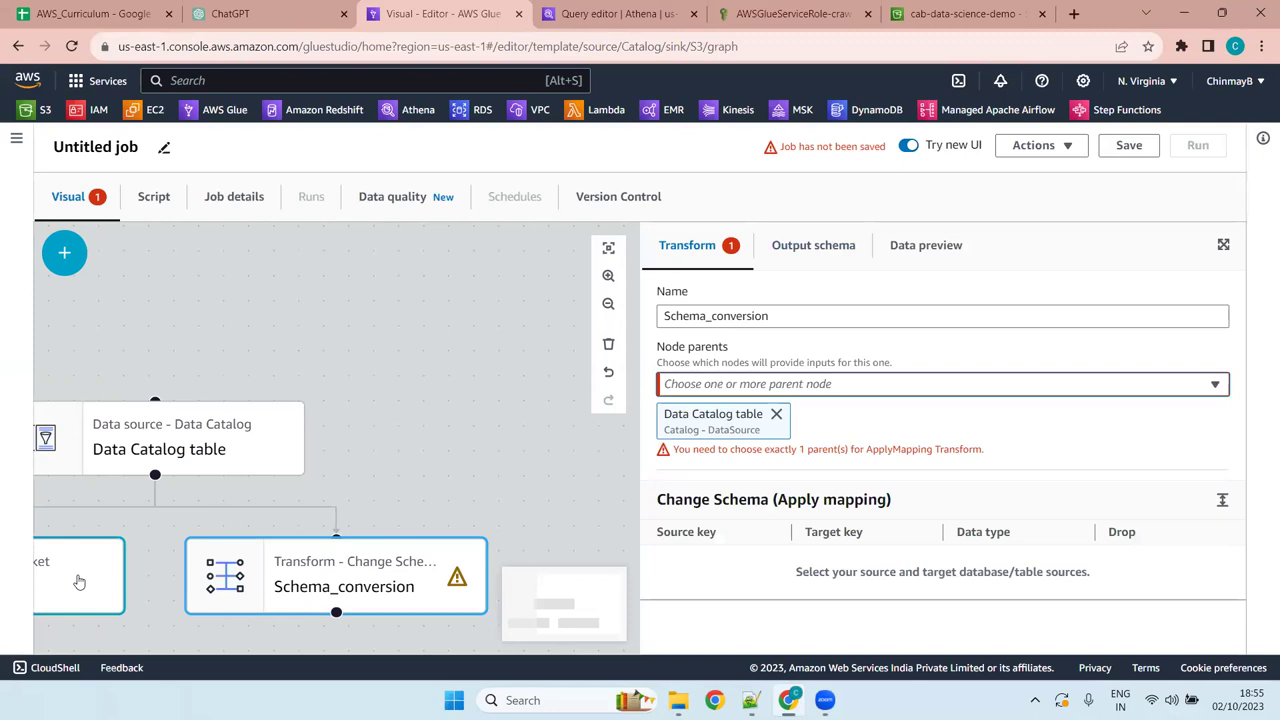
# Open the Data Catalog table source's properties and search the available databases for "gara"
pyautogui.click(170, 450)
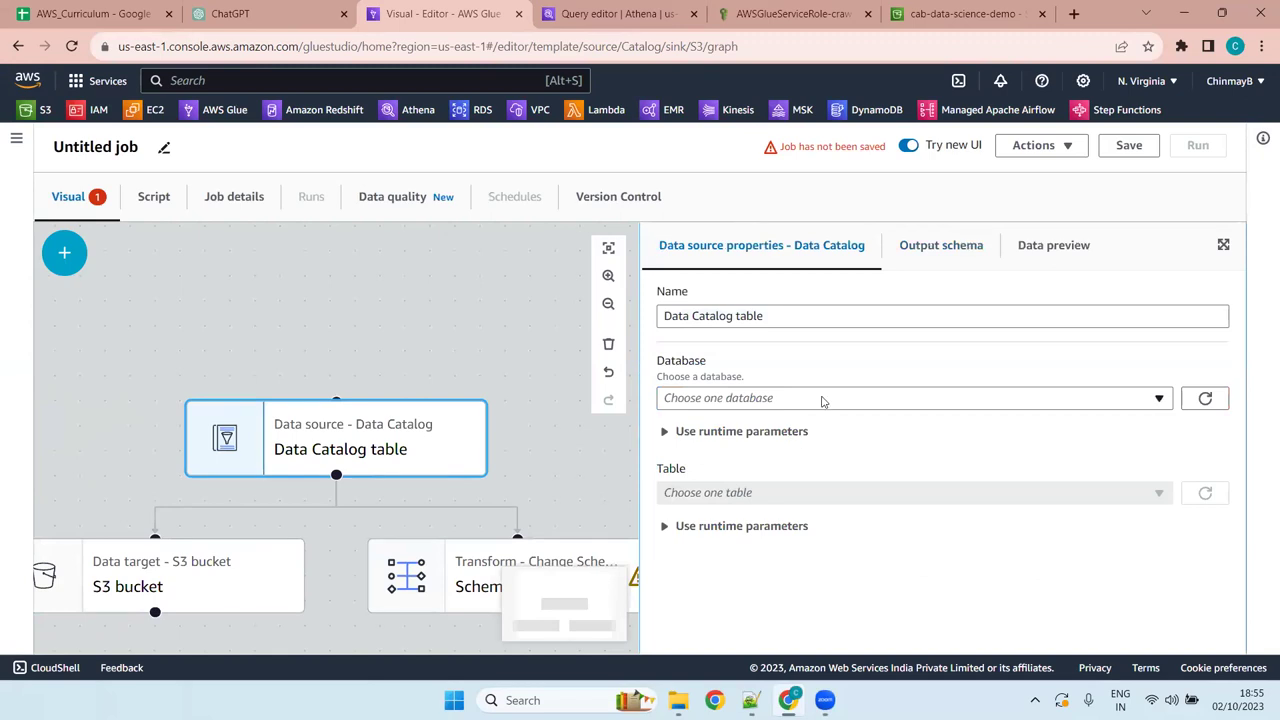
pyautogui.click(822, 400)
pyautogui.scroll(-5, 830, 460)
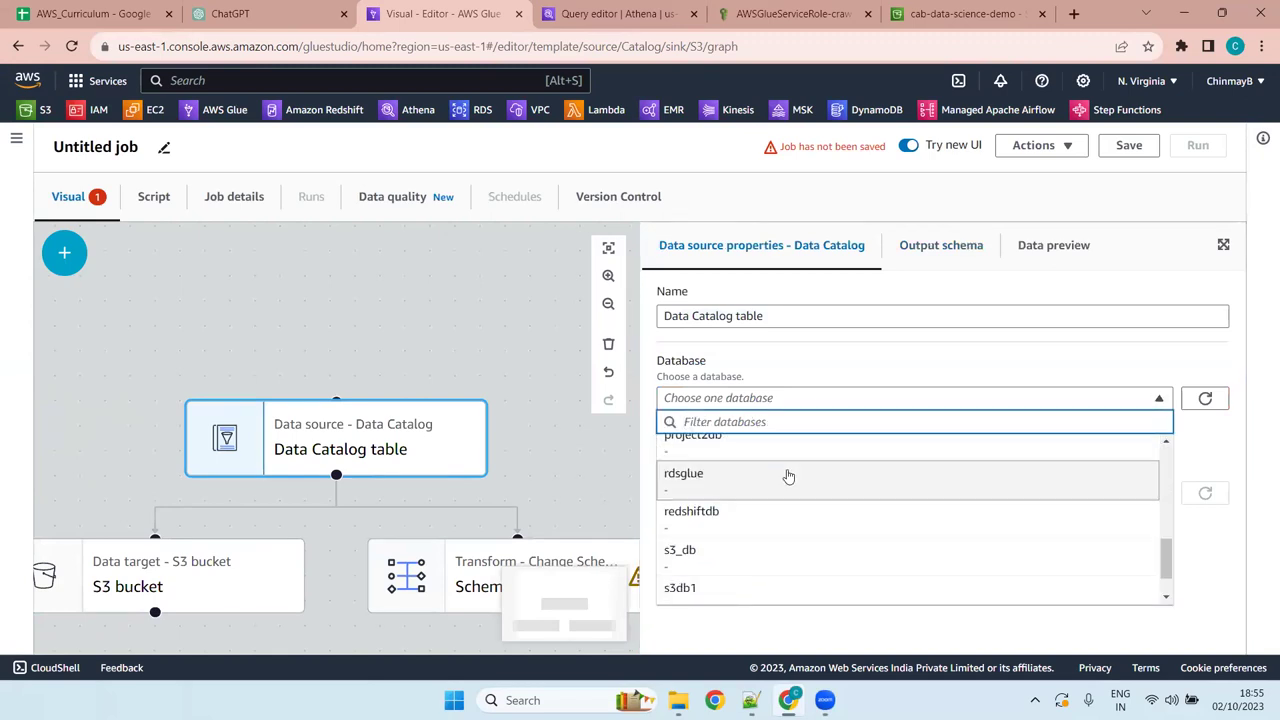
pyautogui.scroll(5, 788, 476)
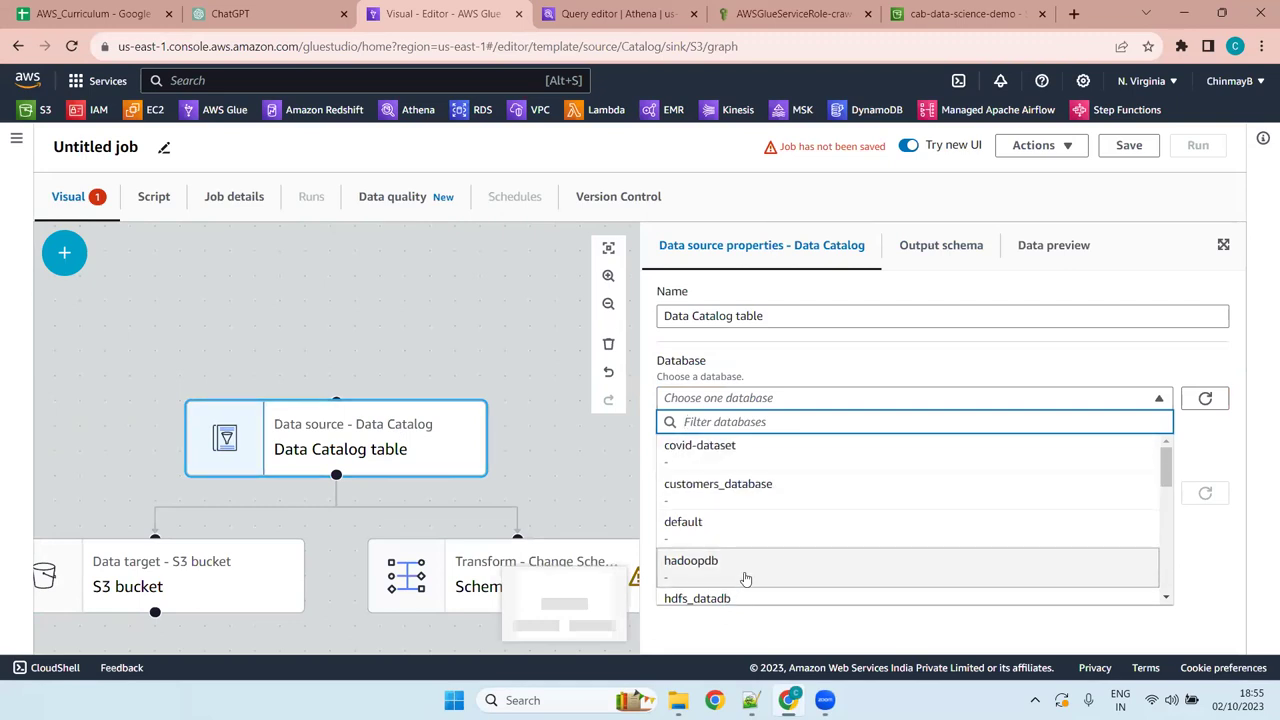
pyautogui.scroll(-5, 746, 575)
pyautogui.scroll(5, 749, 565)
pyautogui.scroll(-1, 751, 561)
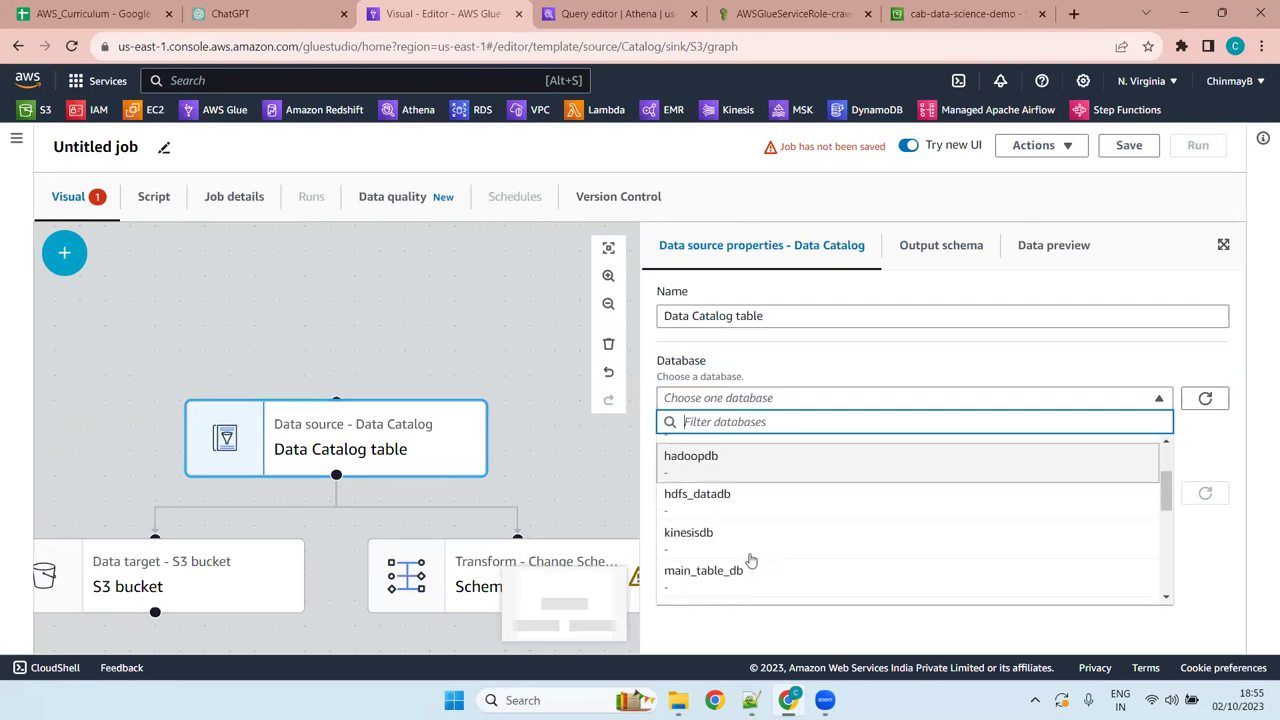
pyautogui.scroll(-3, 763, 493)
pyautogui.write('gara')
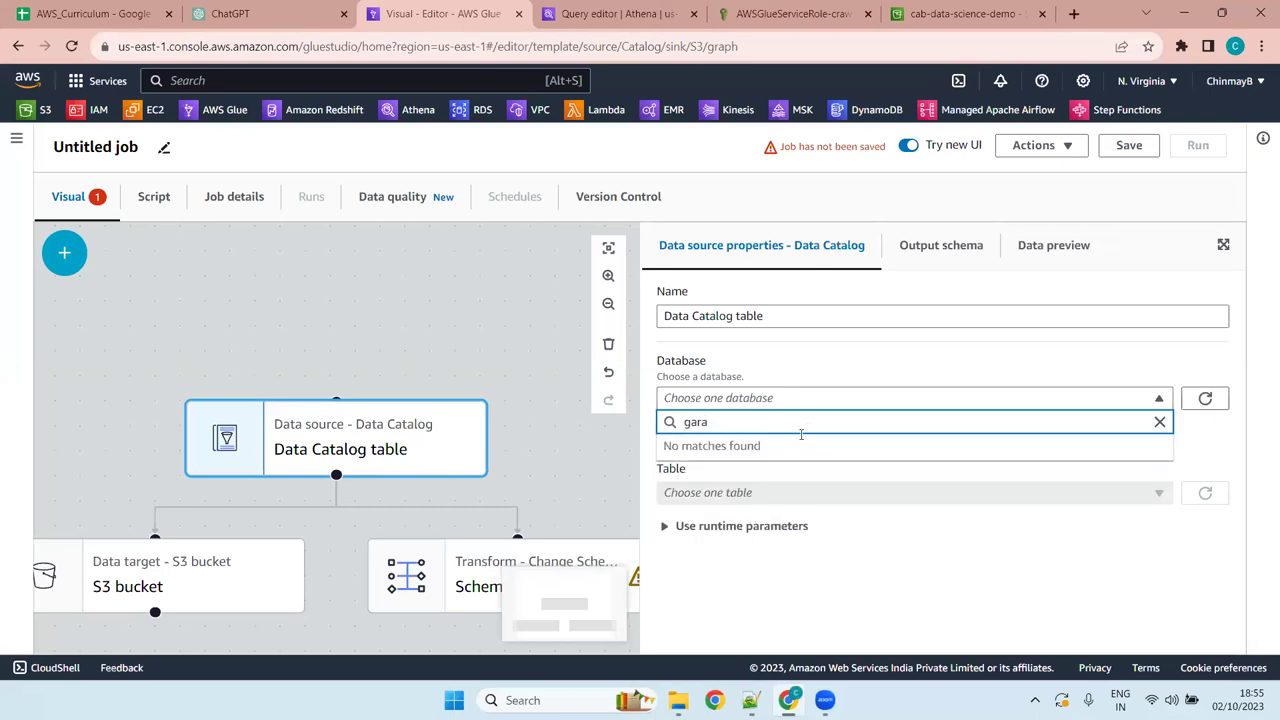
# Refresh the database list and set the Data Catalog source to the customers table of garage_db
pyautogui.click(1203, 398)
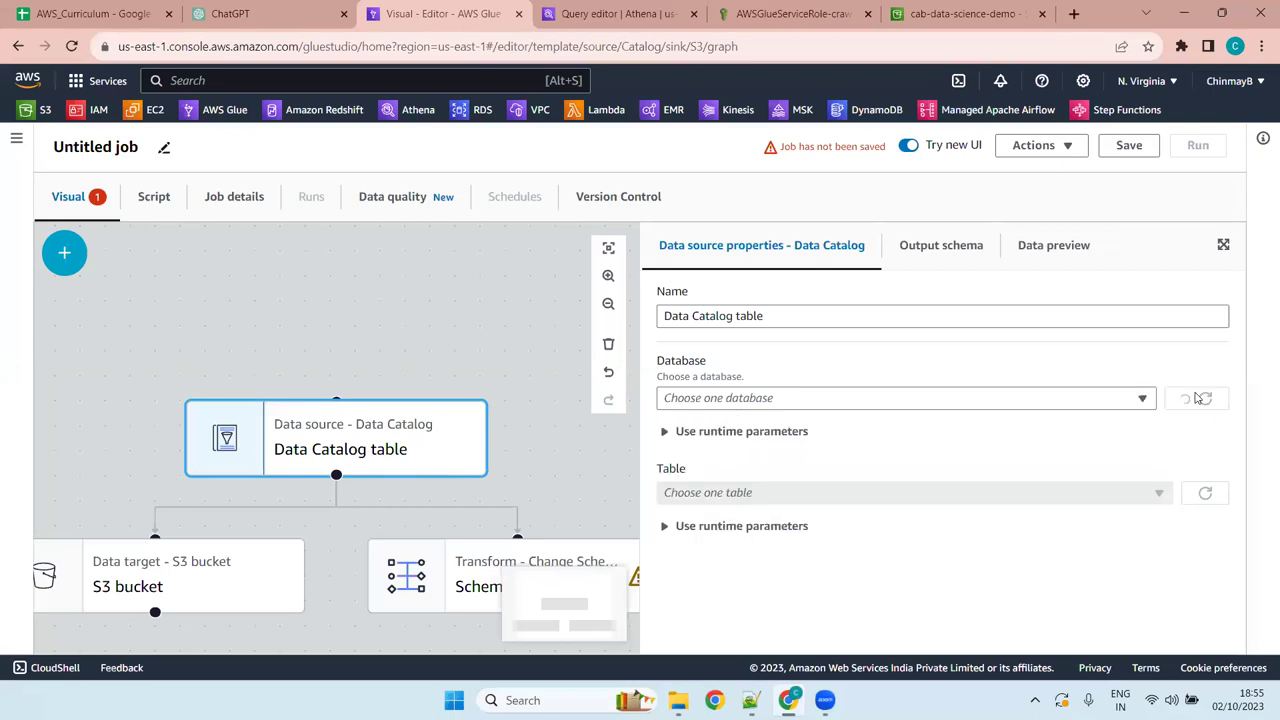
pyautogui.click(1122, 401)
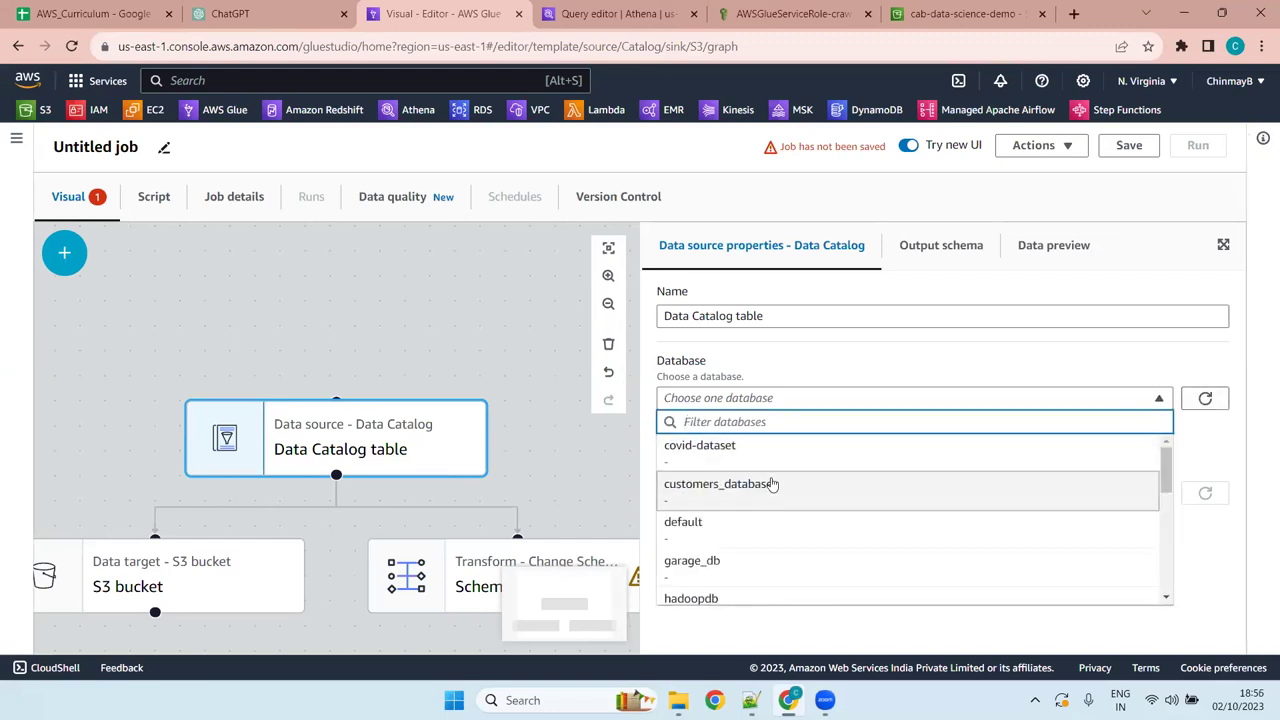
pyautogui.click(775, 566)
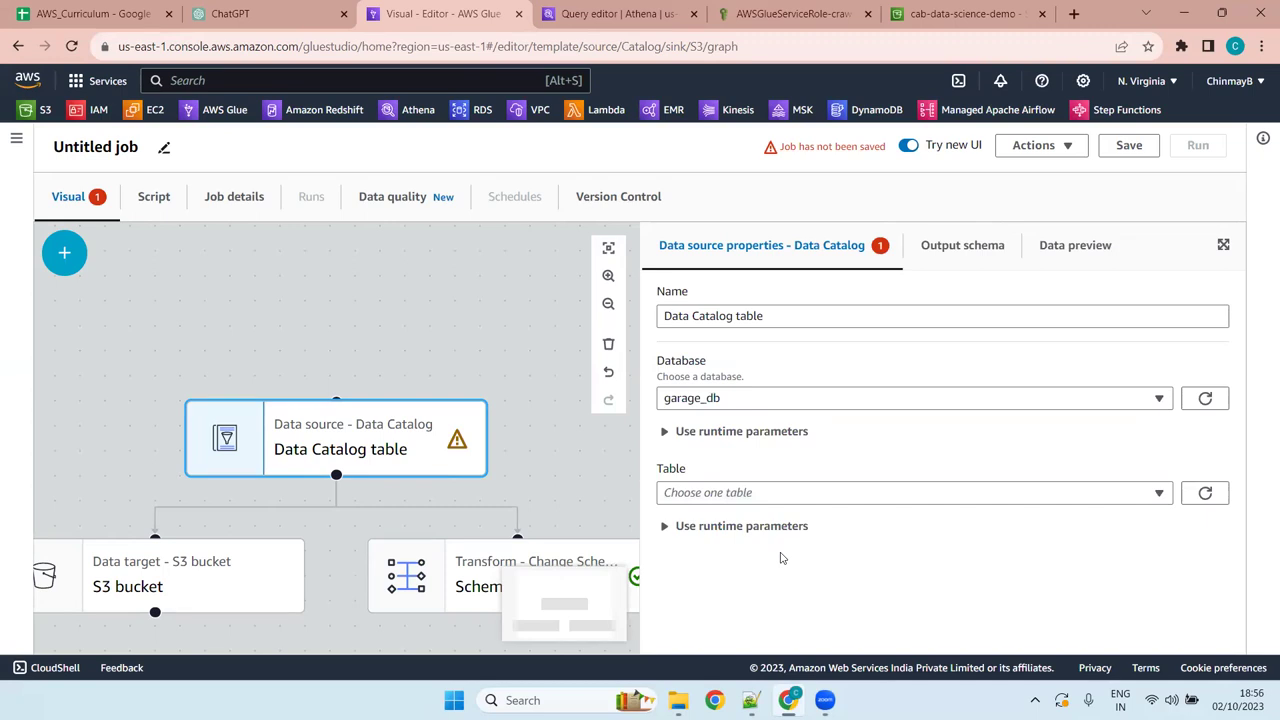
pyautogui.click(770, 490)
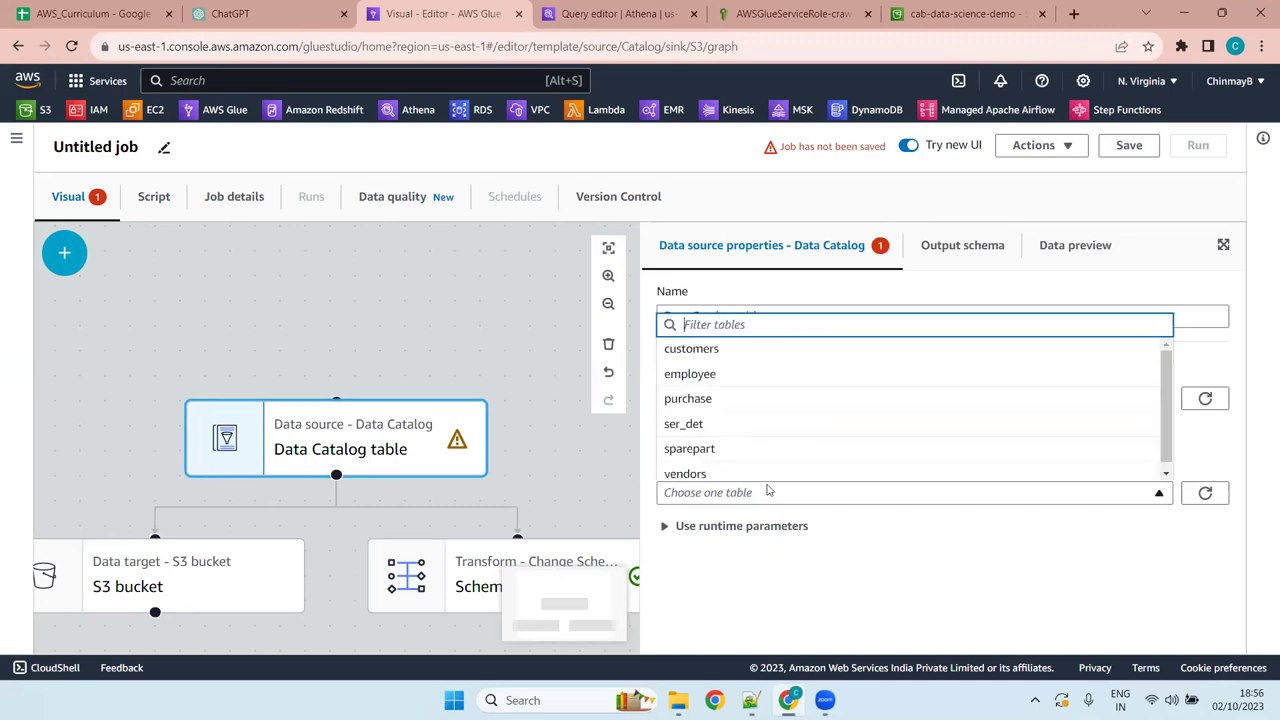
pyautogui.click(776, 350)
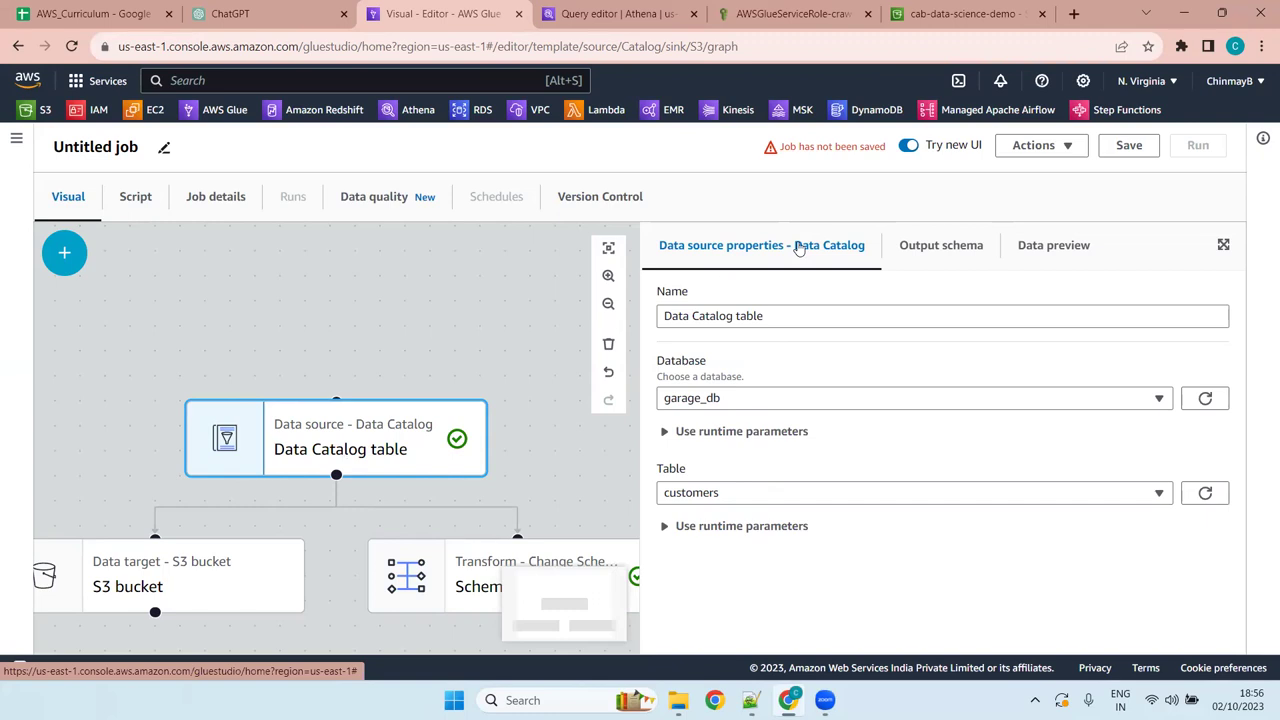
# Review the Data Catalog source's output schema and data preview, and return to its source properties
pyautogui.click(926, 246)
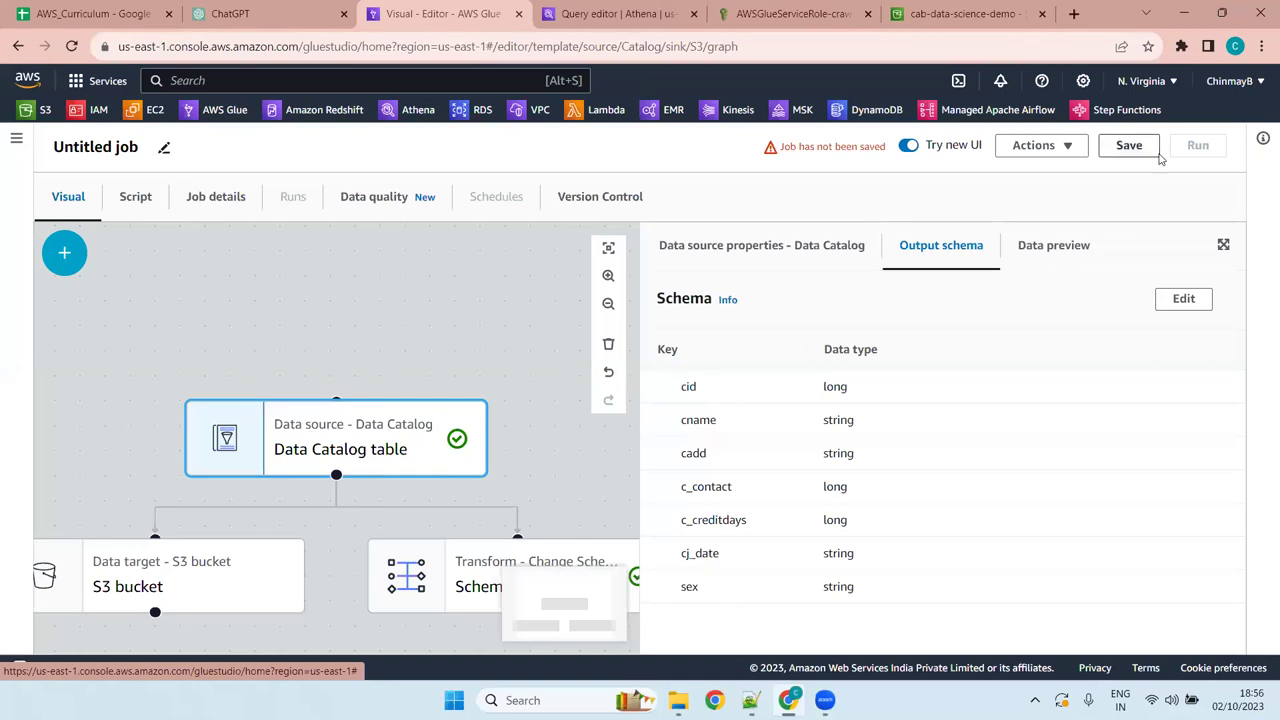
pyautogui.click(1072, 251)
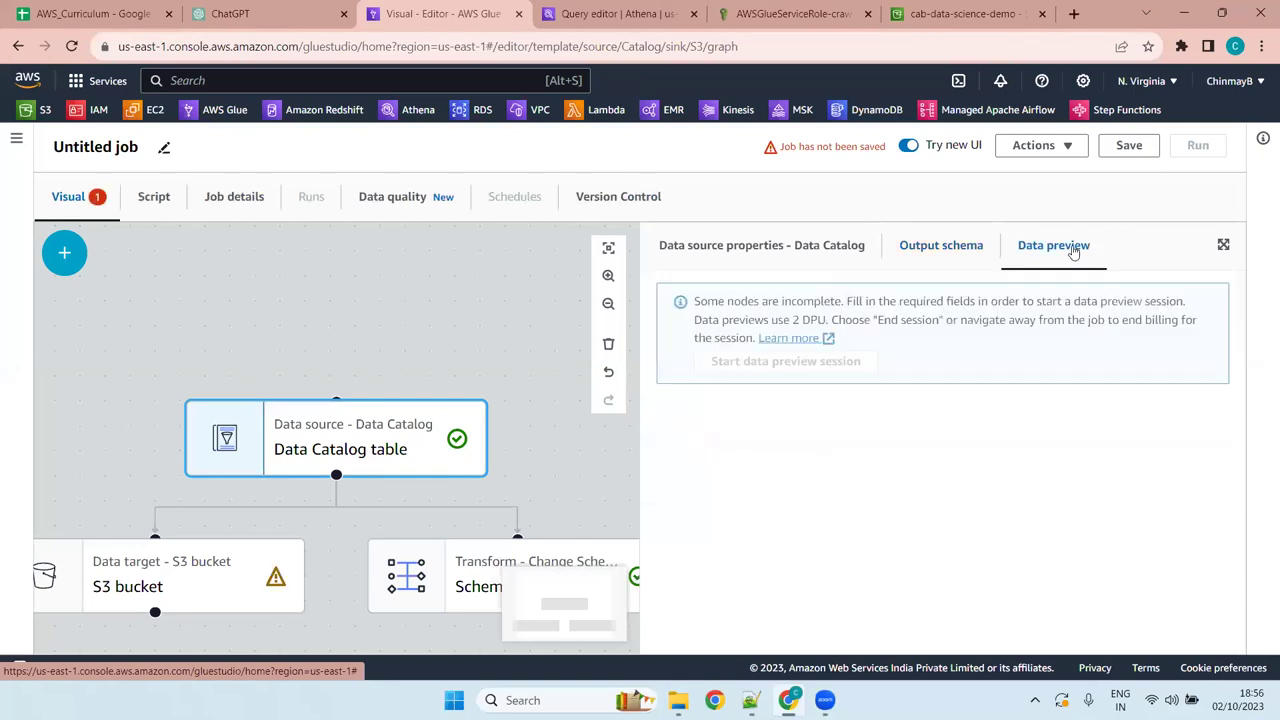
pyautogui.click(938, 249)
pyautogui.click(748, 251)
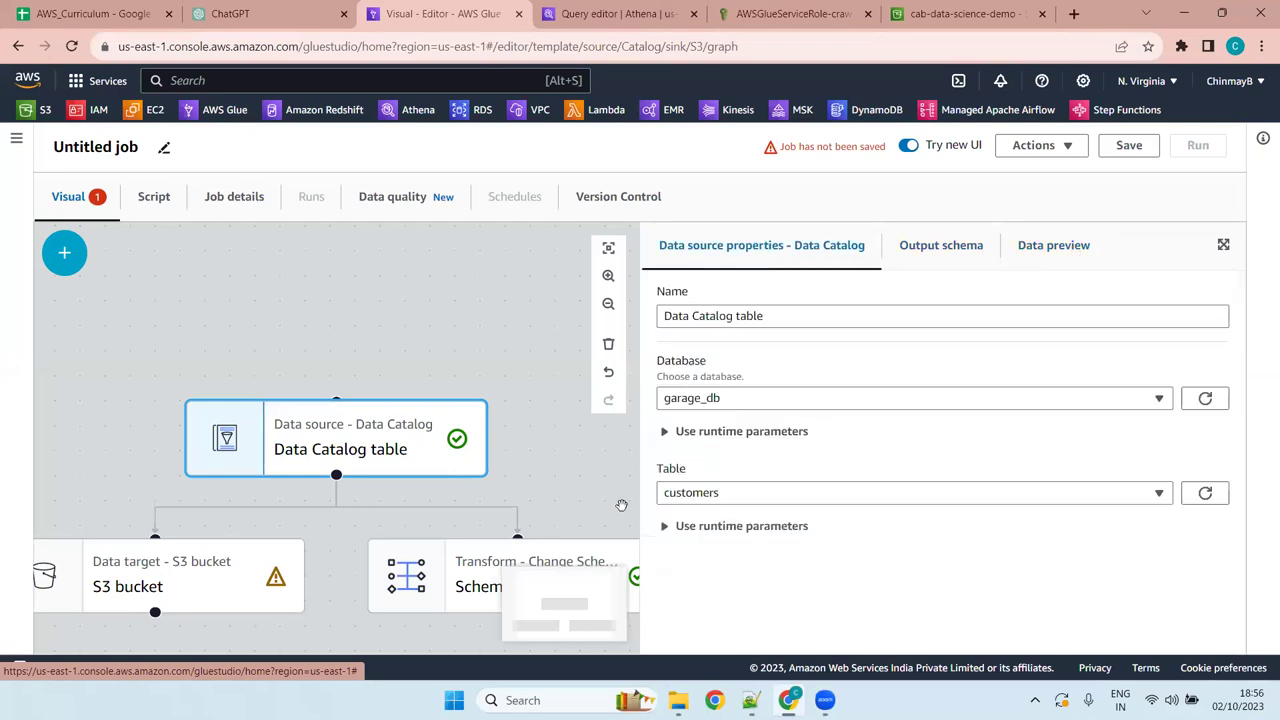
# Examine the Schema_conversion node's column mapping from cid to sex and compare it with its output schema
pyautogui.click(437, 572)
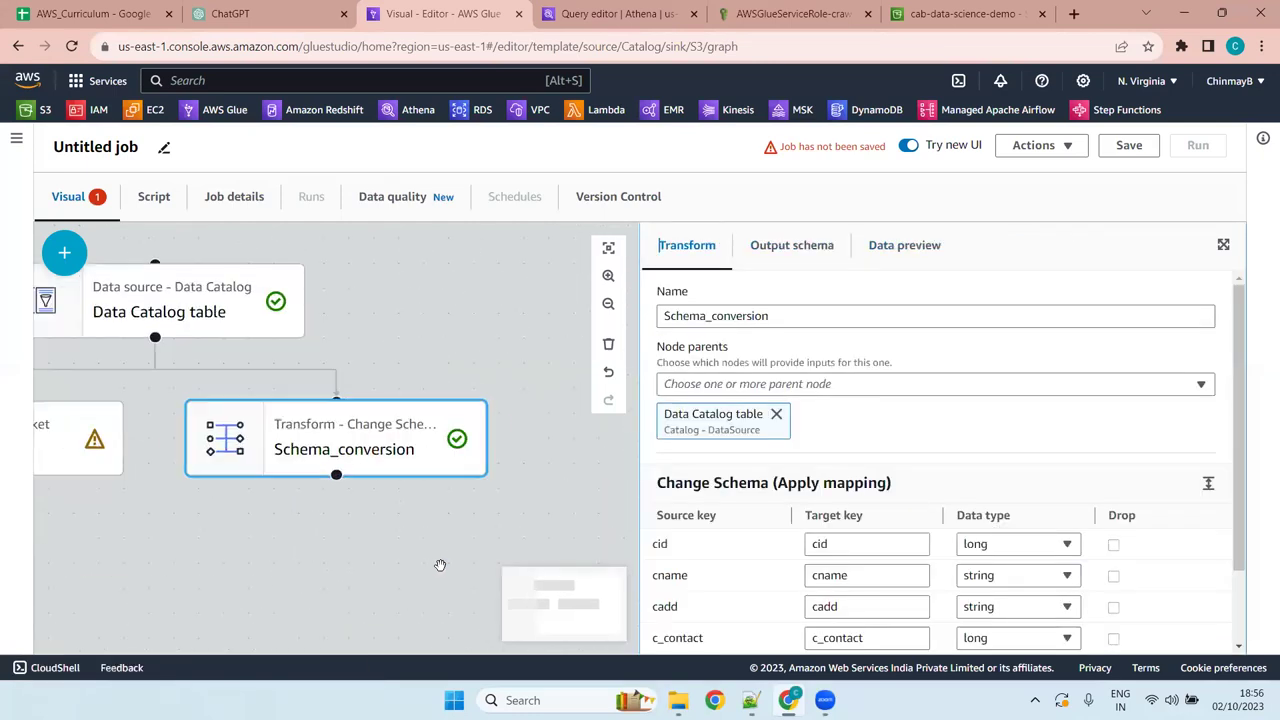
pyautogui.scroll(-2, 896, 486)
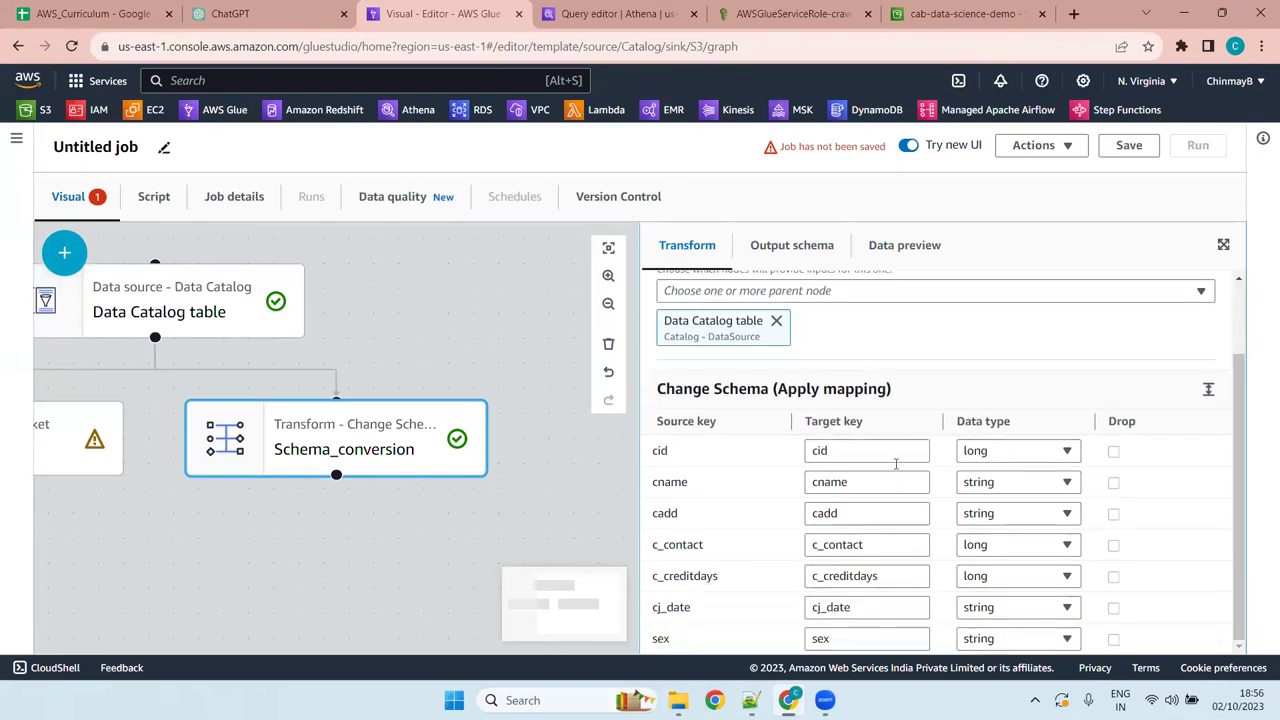
pyautogui.scroll(2, 896, 463)
pyautogui.click(806, 250)
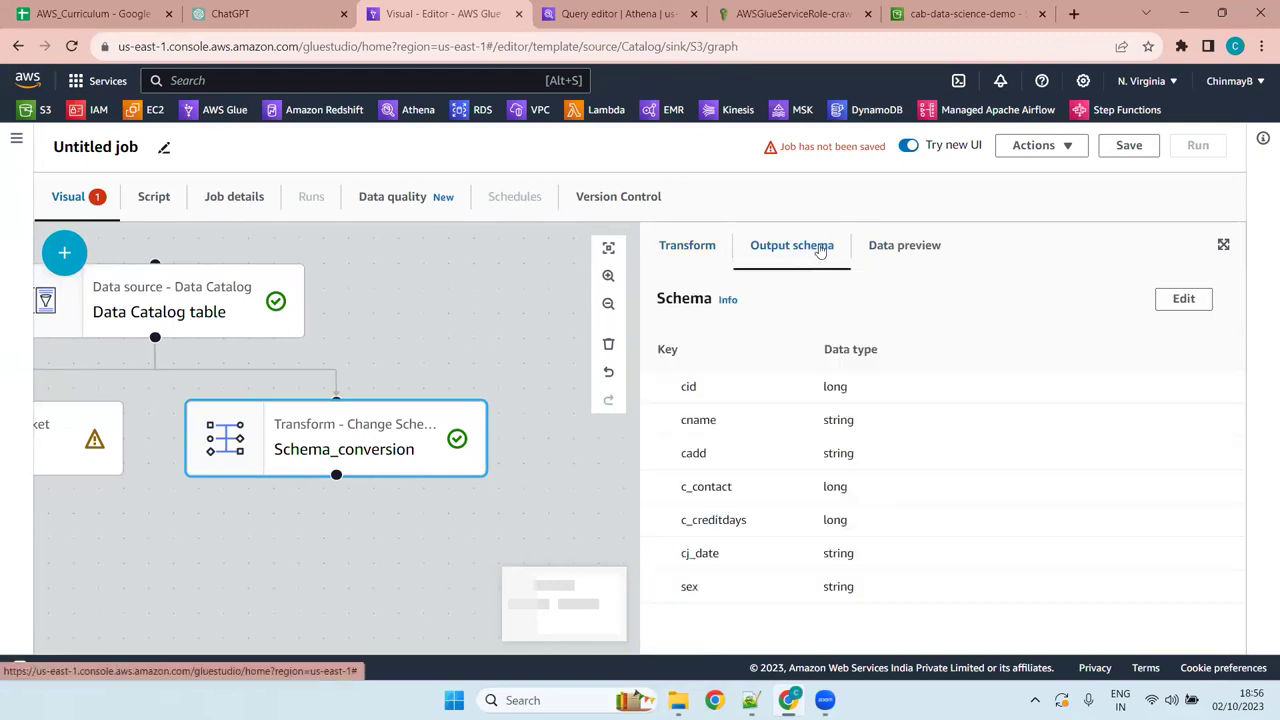
pyautogui.click(706, 250)
pyautogui.scroll(-2, 1030, 451)
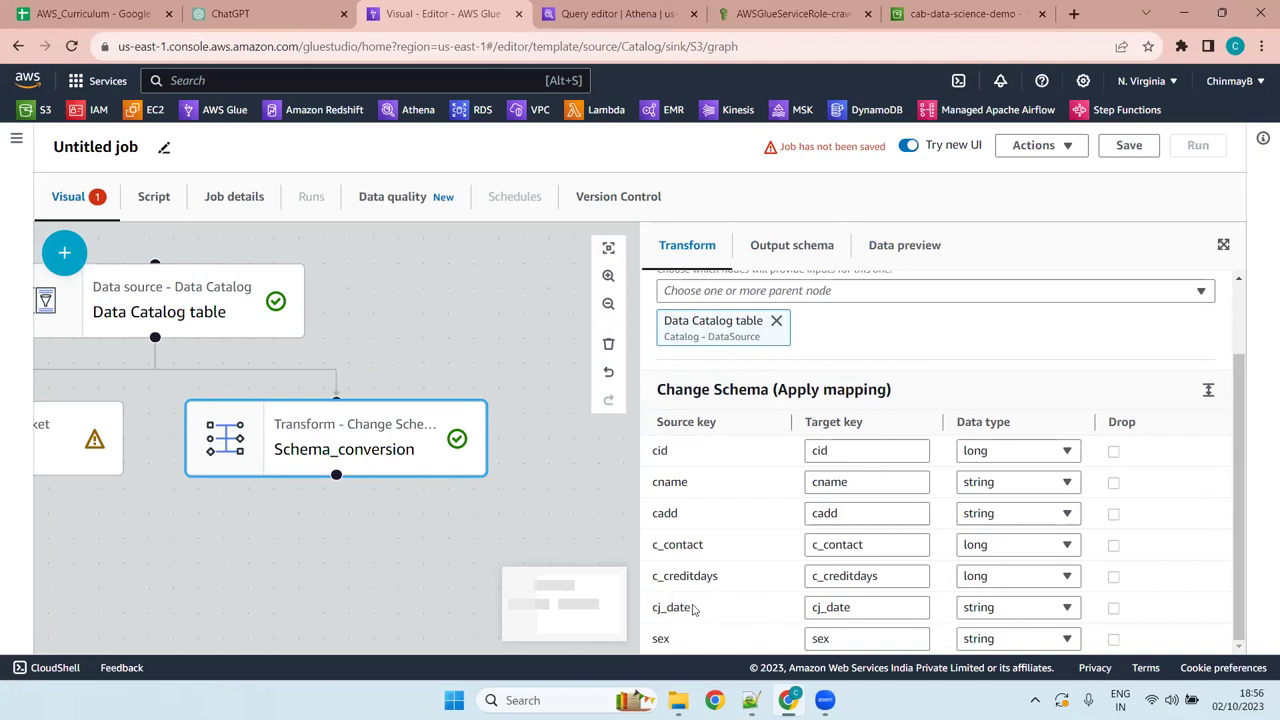
# Set the Schema_conversion mapping's data types to bigint for cid and varchar for cname
pyautogui.click(1030, 456)
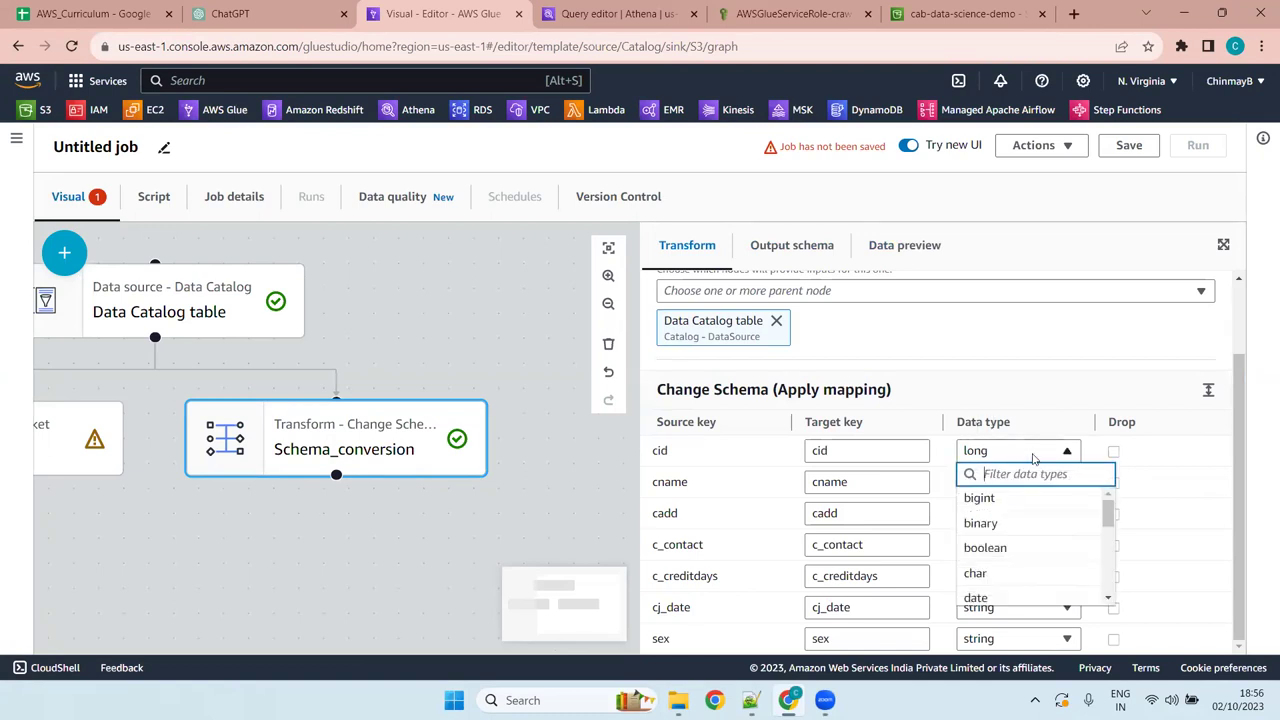
pyautogui.click(1035, 456)
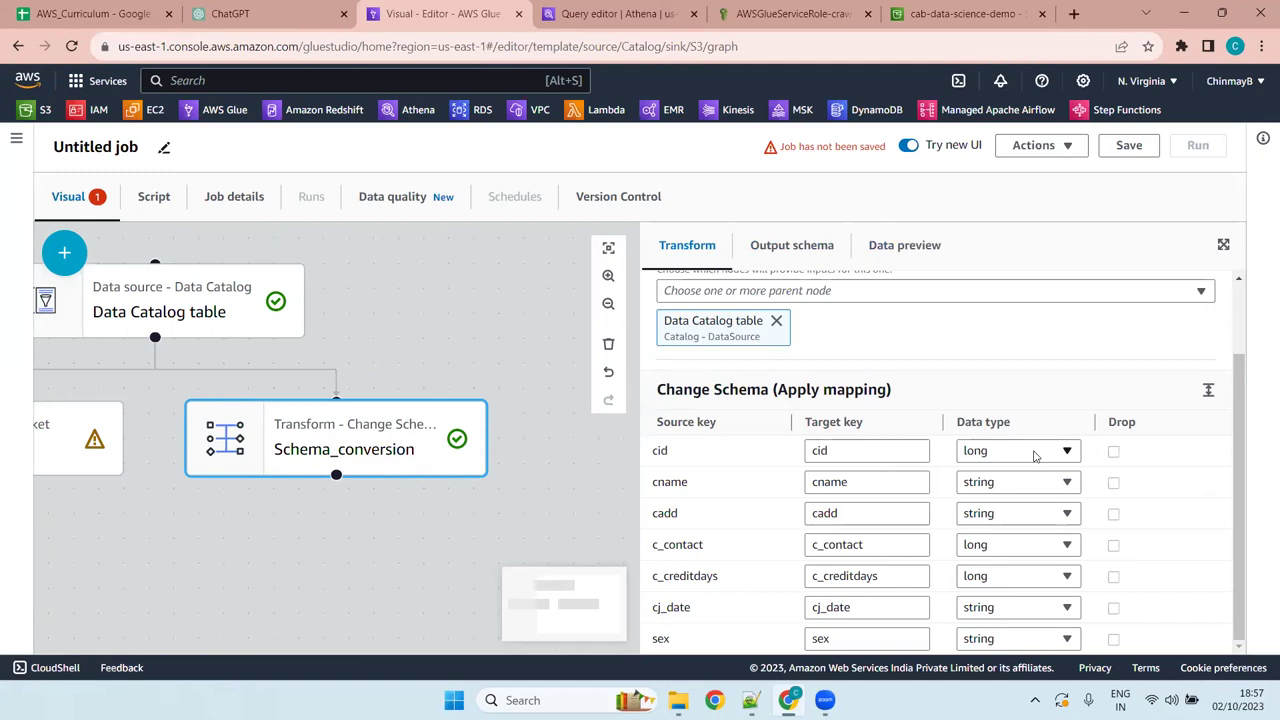
pyautogui.click(1036, 456)
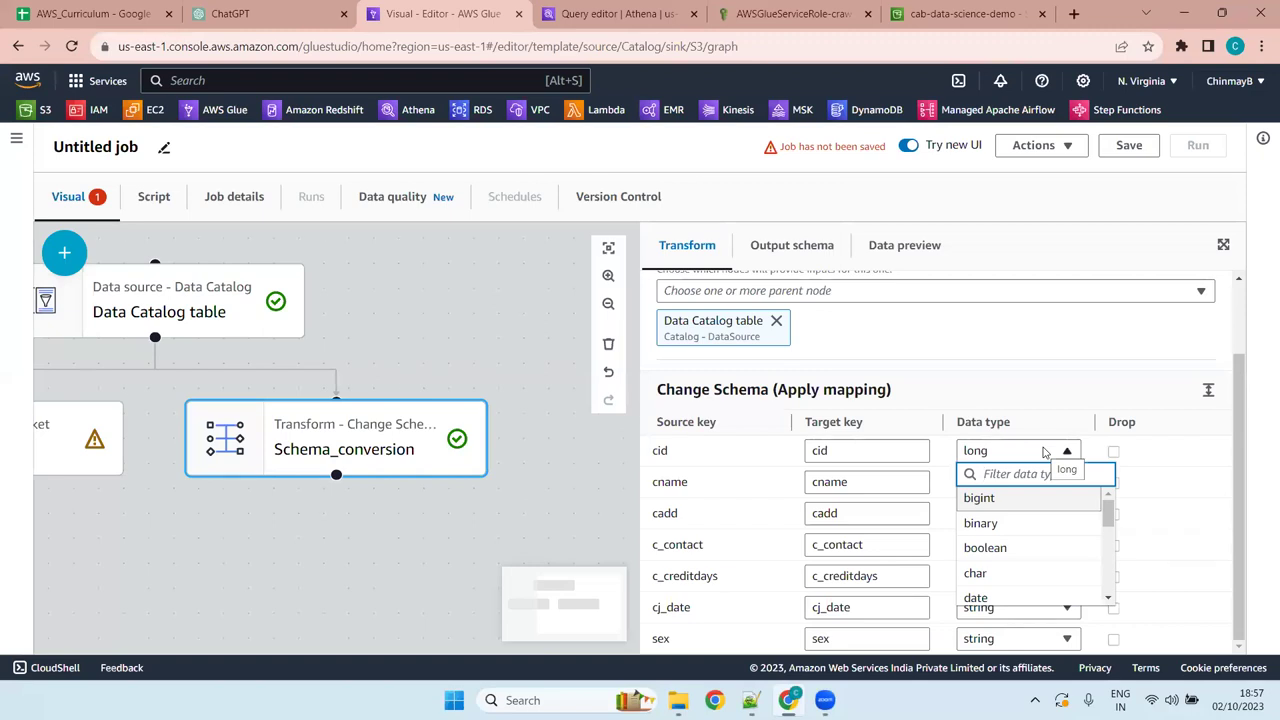
pyautogui.click(1044, 452)
pyautogui.click(1044, 452)
pyautogui.click(1016, 500)
pyautogui.click(1040, 484)
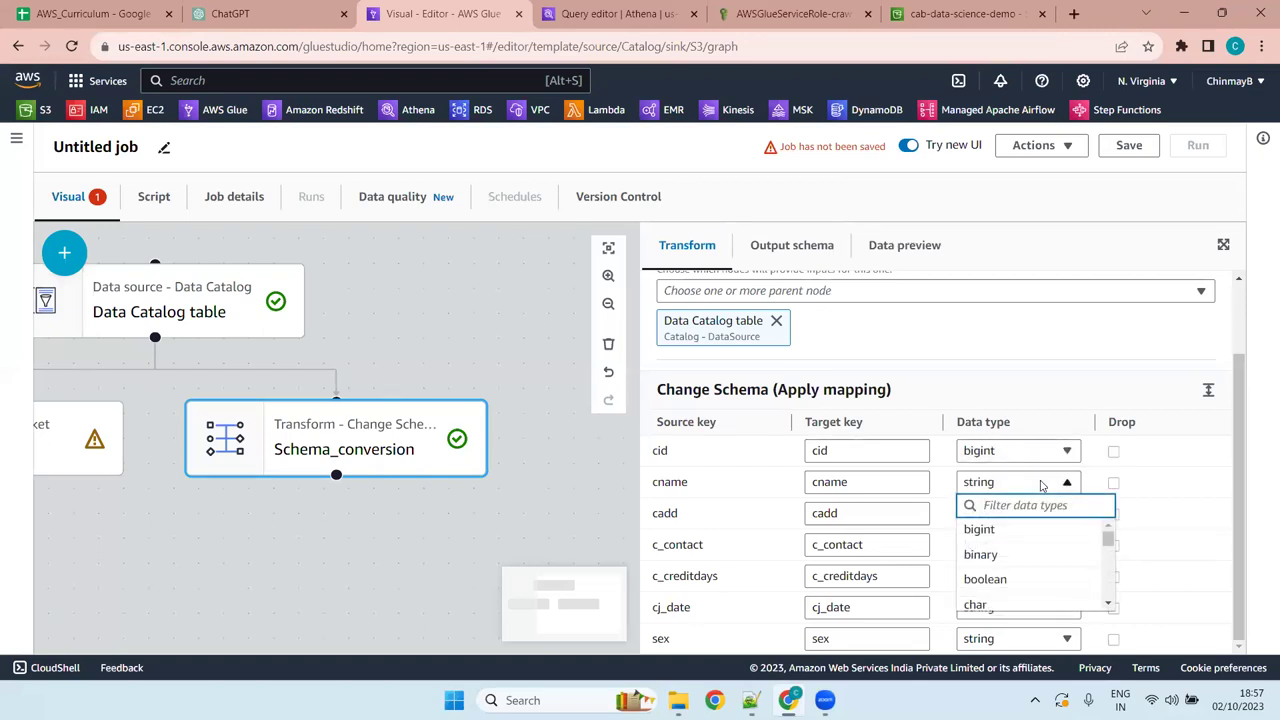
pyautogui.scroll(-5, 1057, 568)
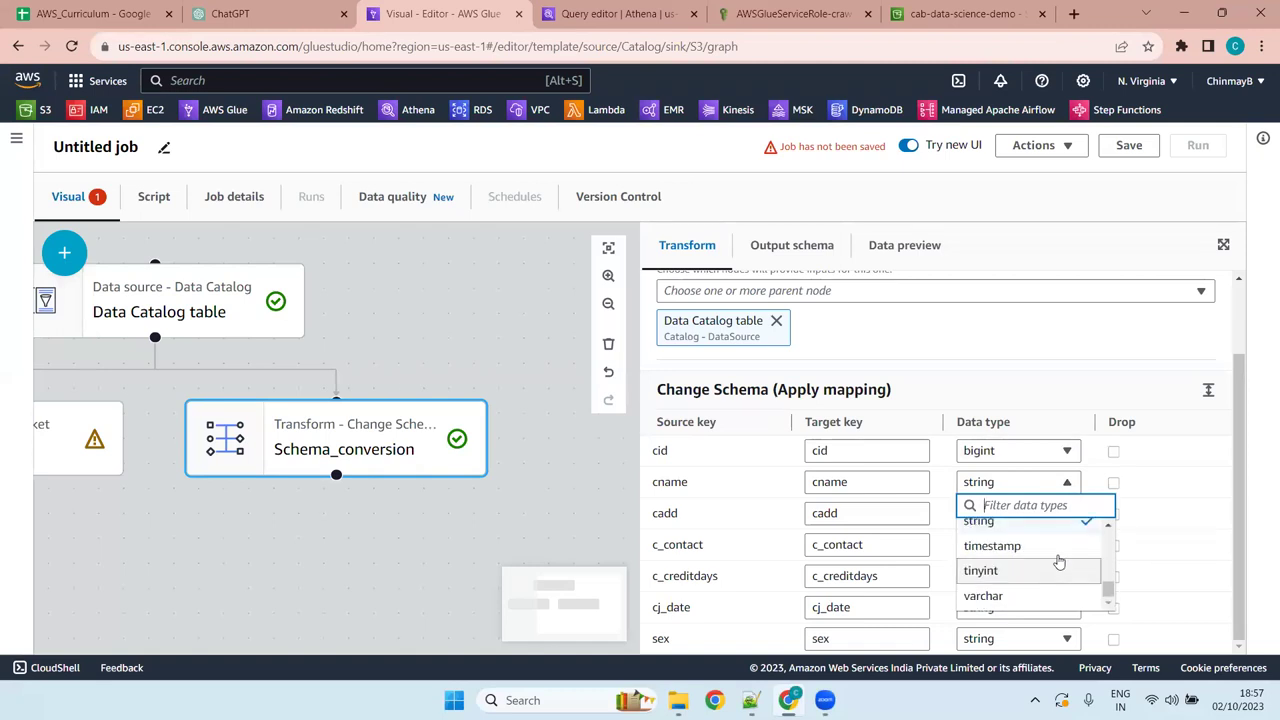
pyautogui.click(1010, 596)
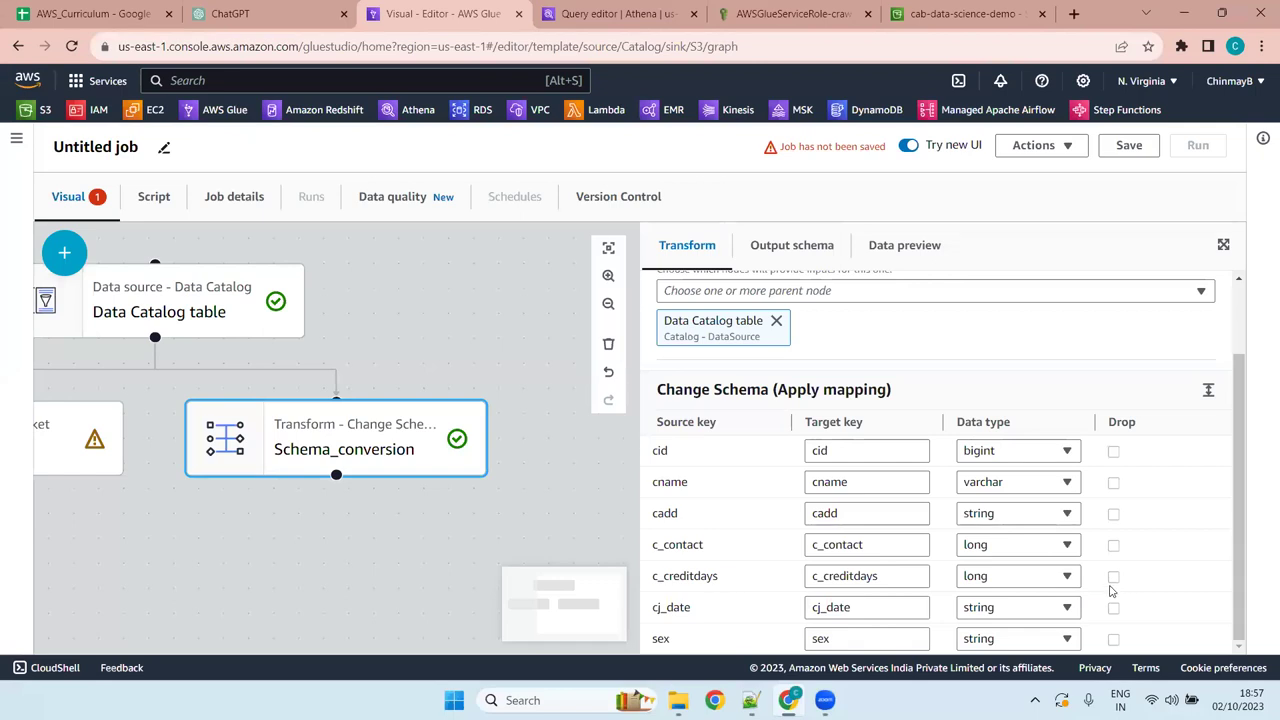
# Drop the sex column from the Schema_conversion mapping and review the node's output schema
pyautogui.click(1114, 641)
pyautogui.click(1114, 641)
pyautogui.click(1114, 641)
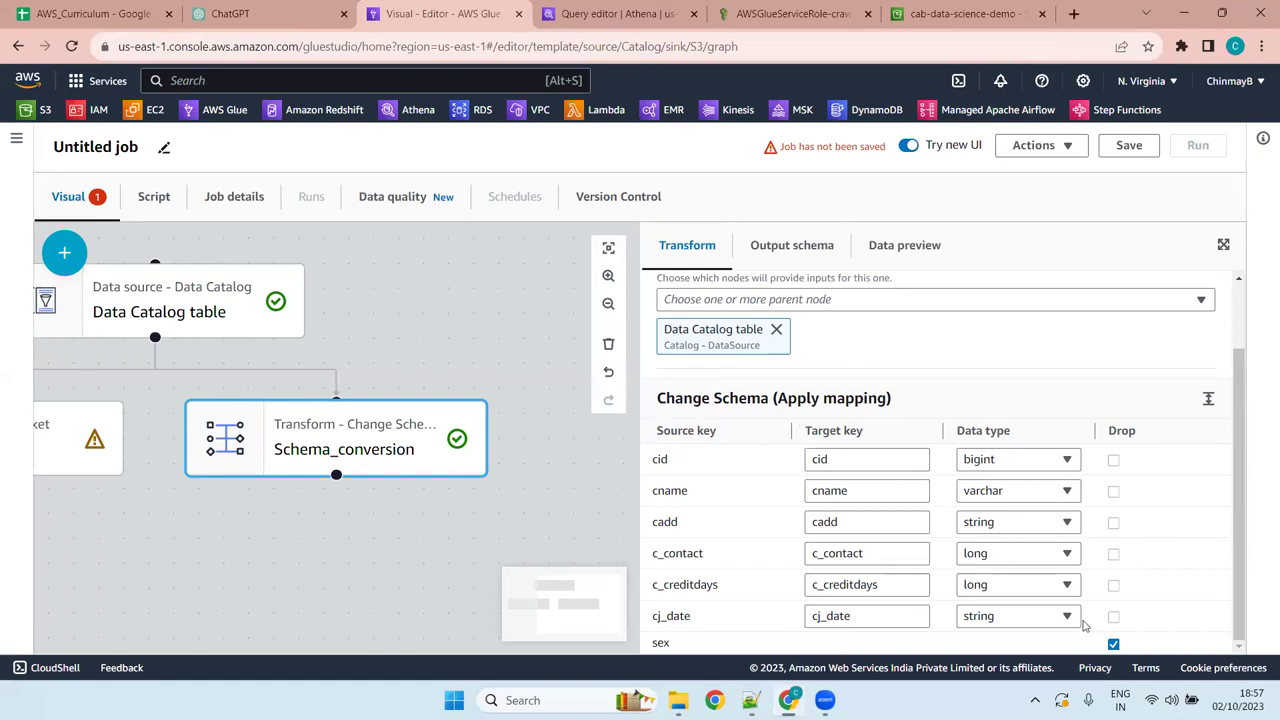
pyautogui.moveTo(1240, 363); pyautogui.dragTo(1236, 320)
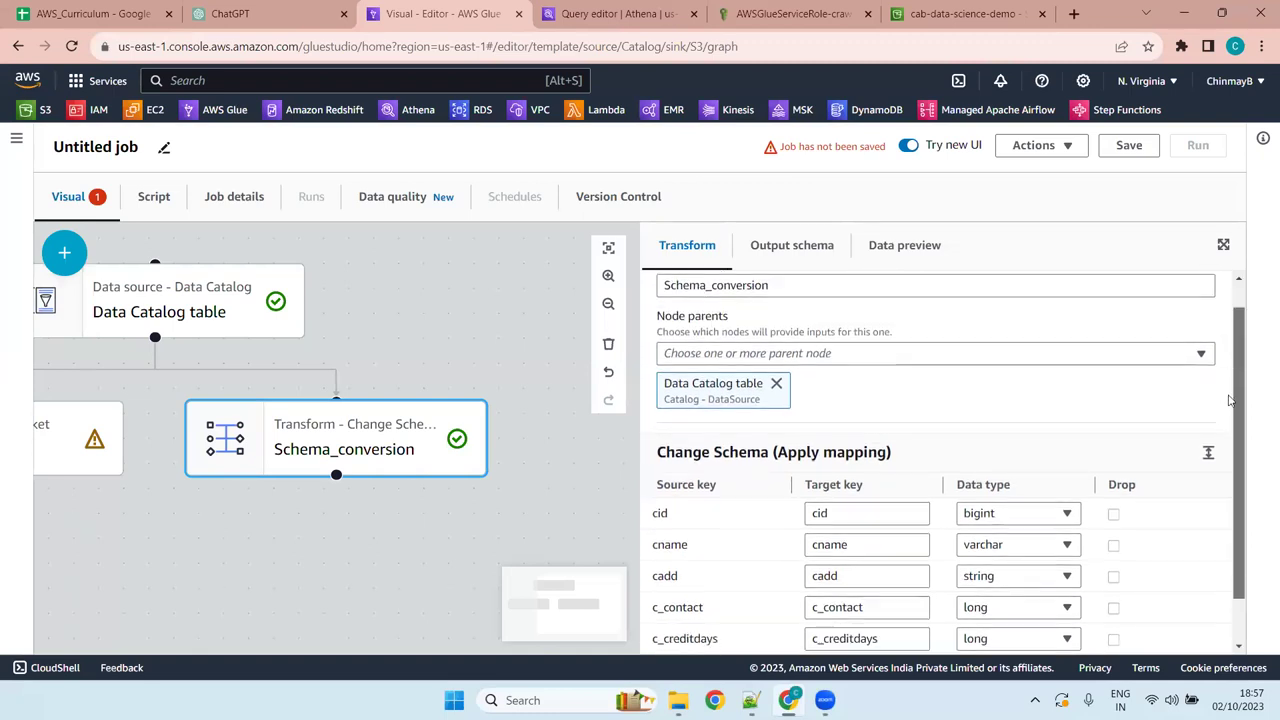
pyautogui.click(793, 252)
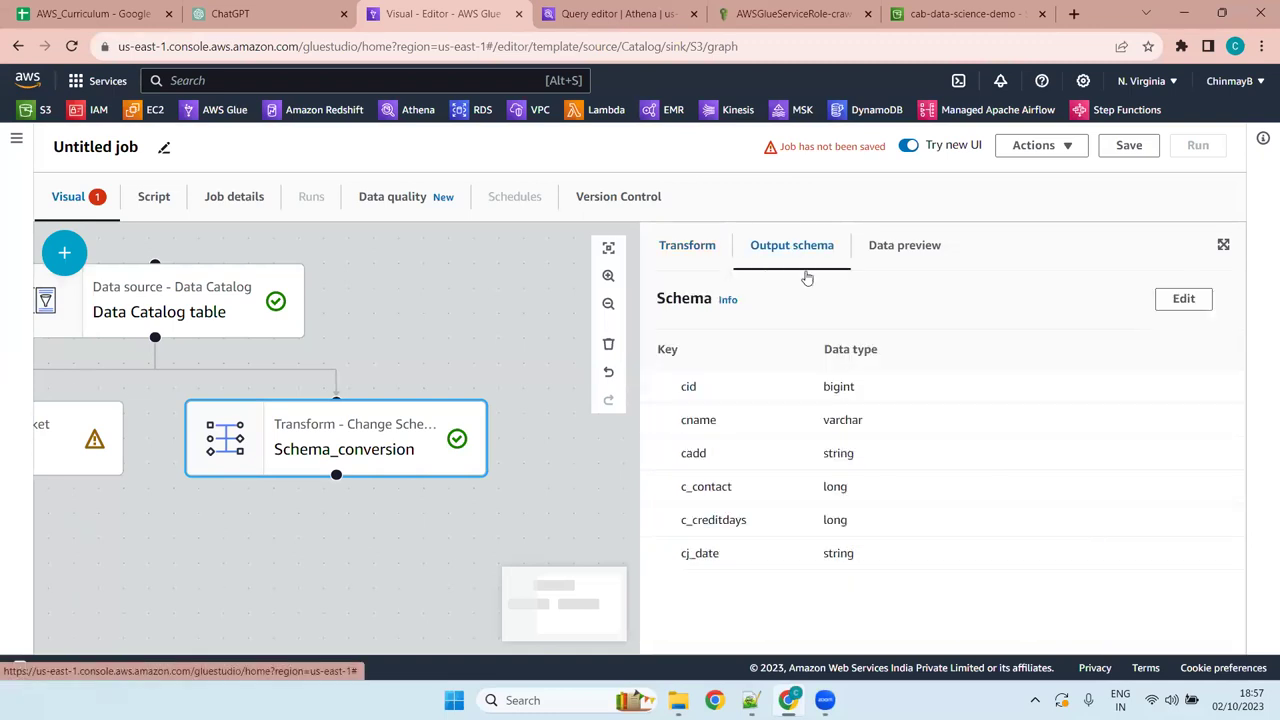
pyautogui.moveTo(865, 557); pyautogui.dragTo(651, 360)
pyautogui.click(834, 491)
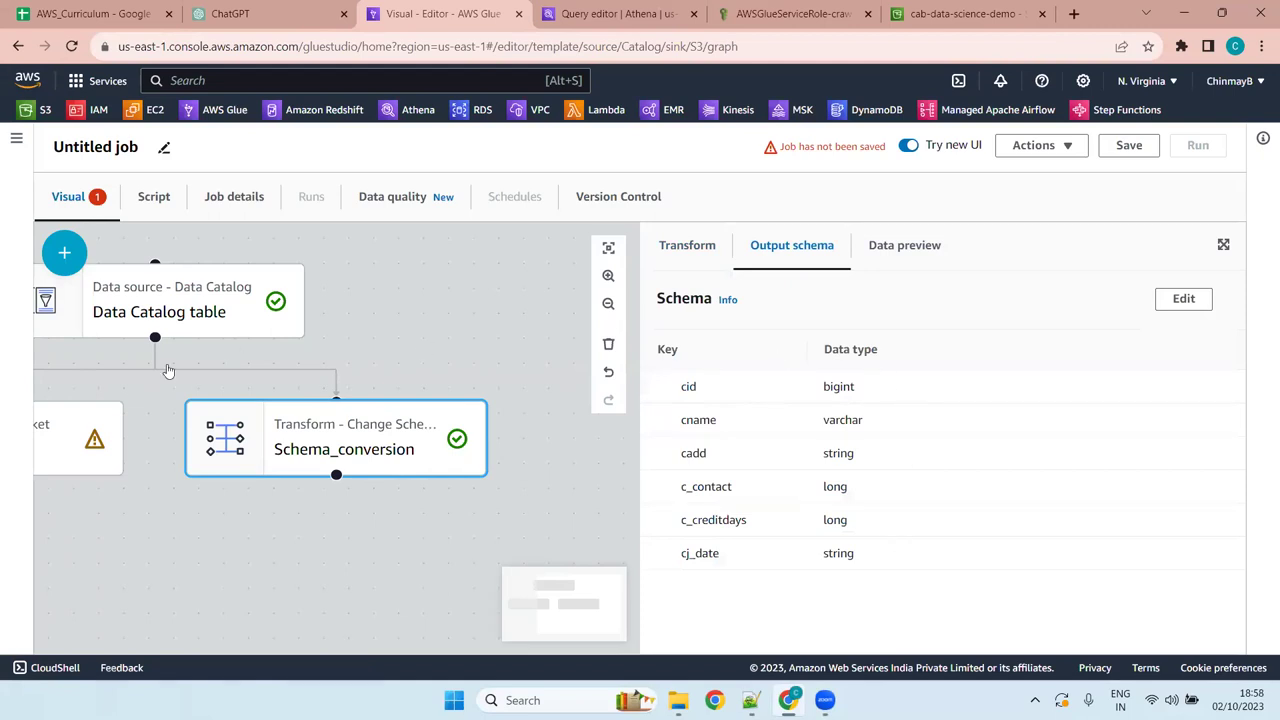
# Replace the S3 bucket target's parent node, Data Catalog table, with Schema_conversion
pyautogui.click(70, 425)
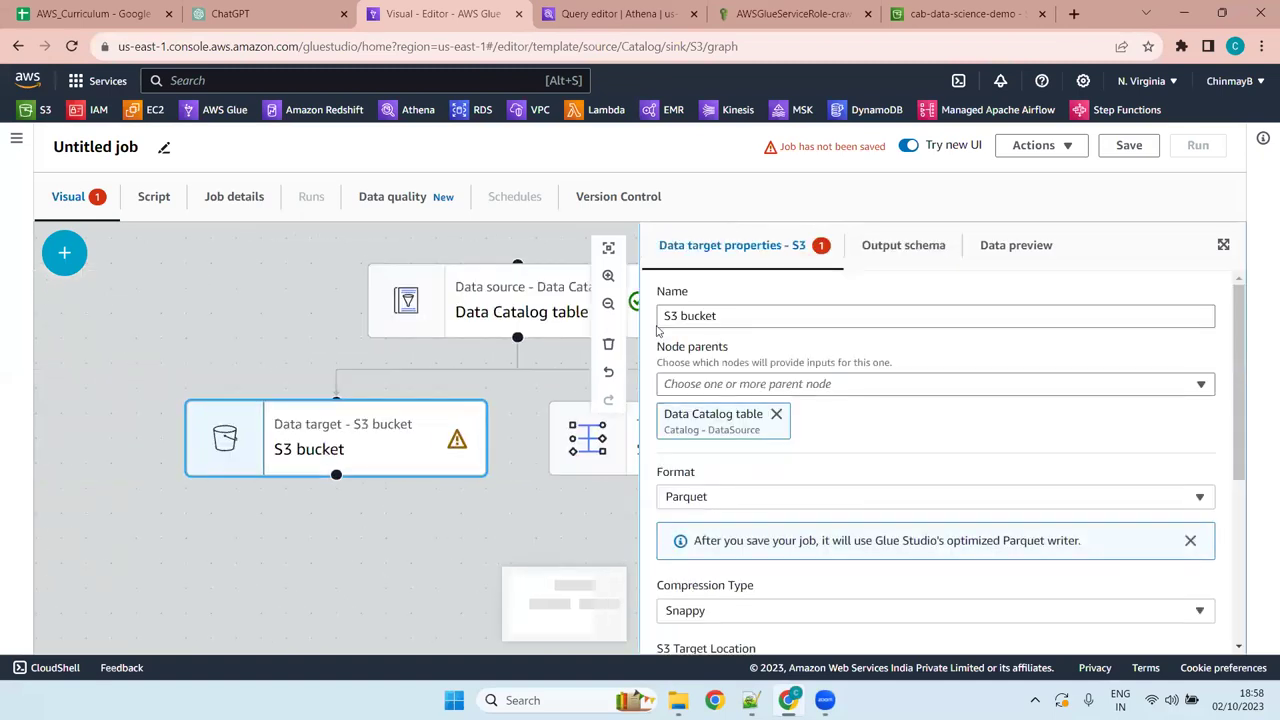
pyautogui.click(777, 420)
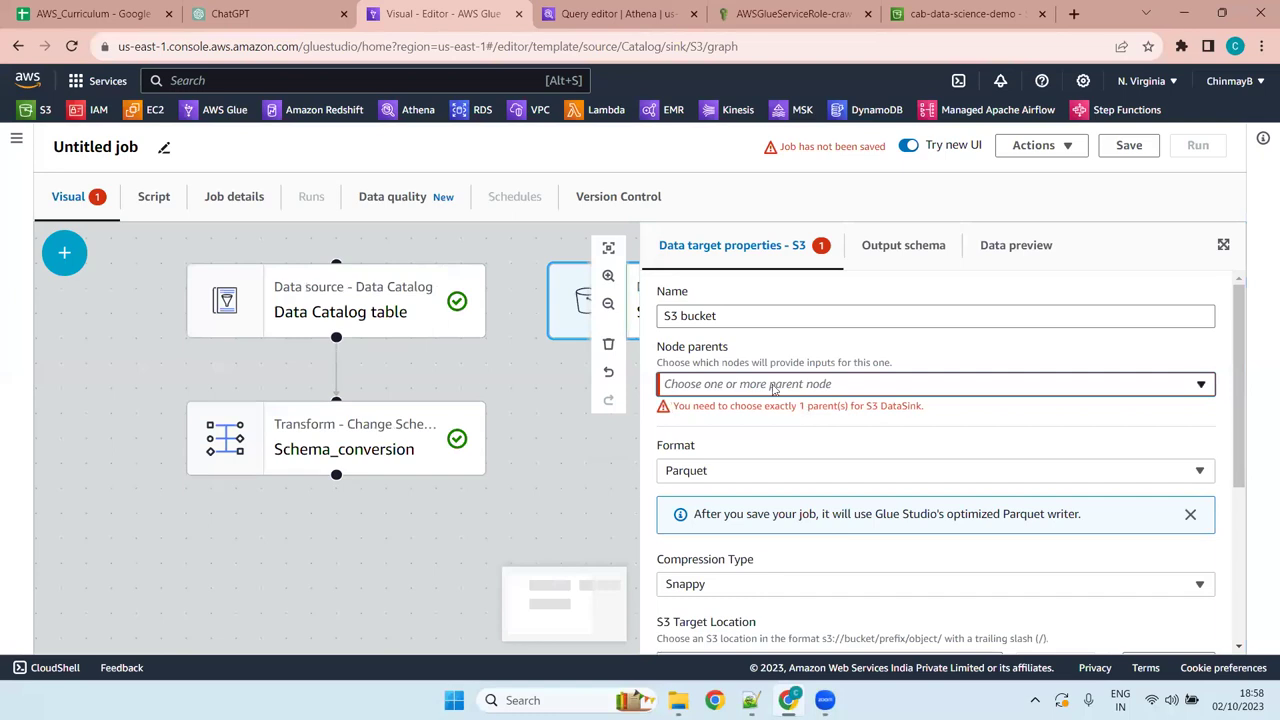
pyautogui.click(773, 387)
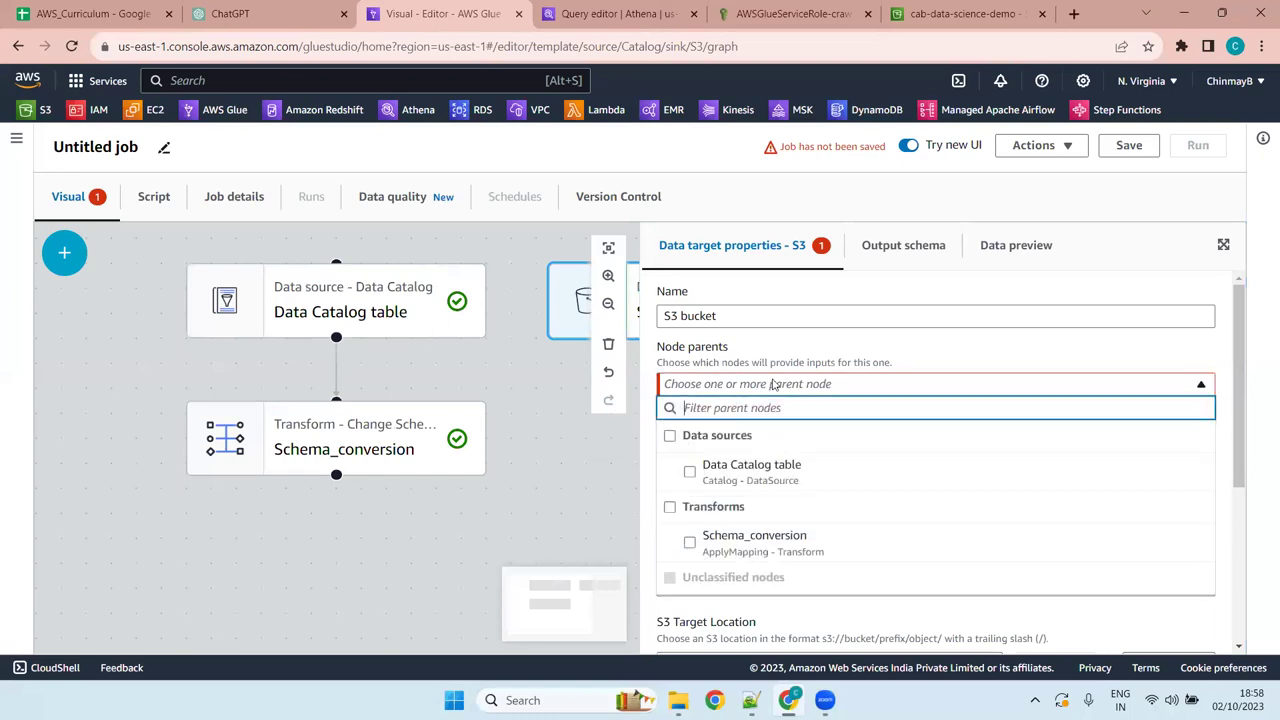
pyautogui.click(737, 543)
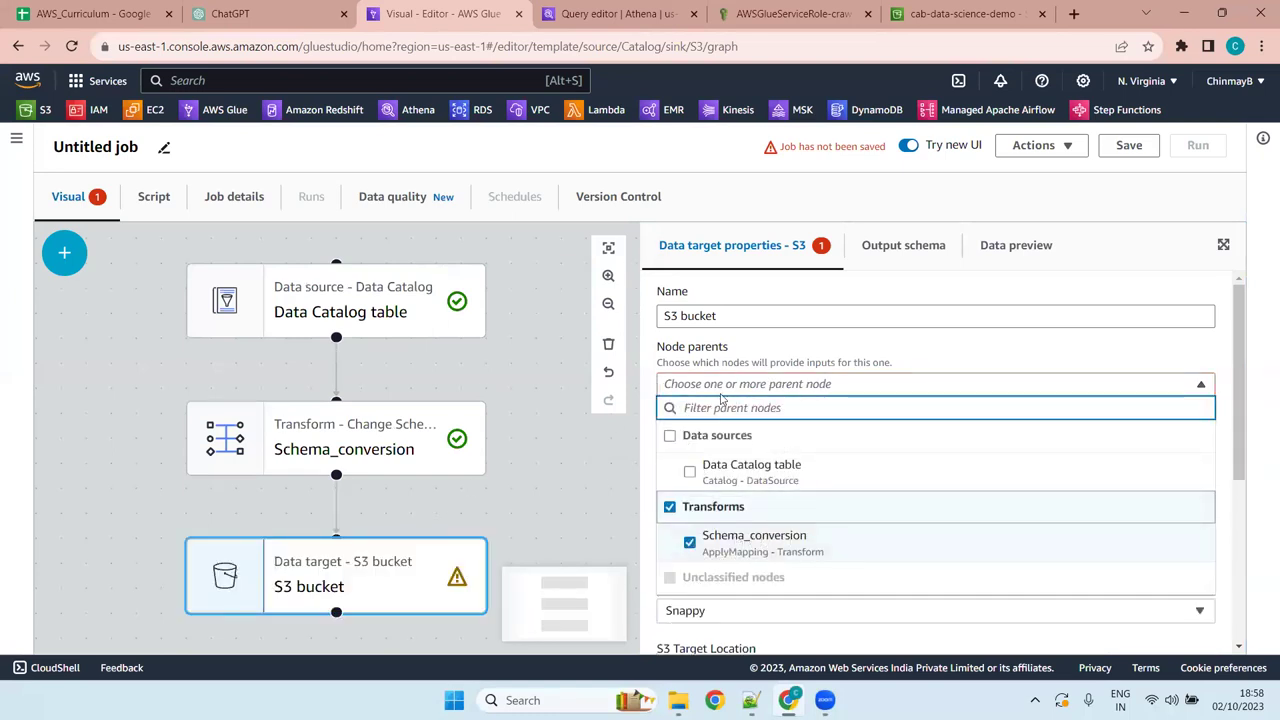
# Rename the Data Catalog source node as data_catalog_customers
pyautogui.click(395, 317)
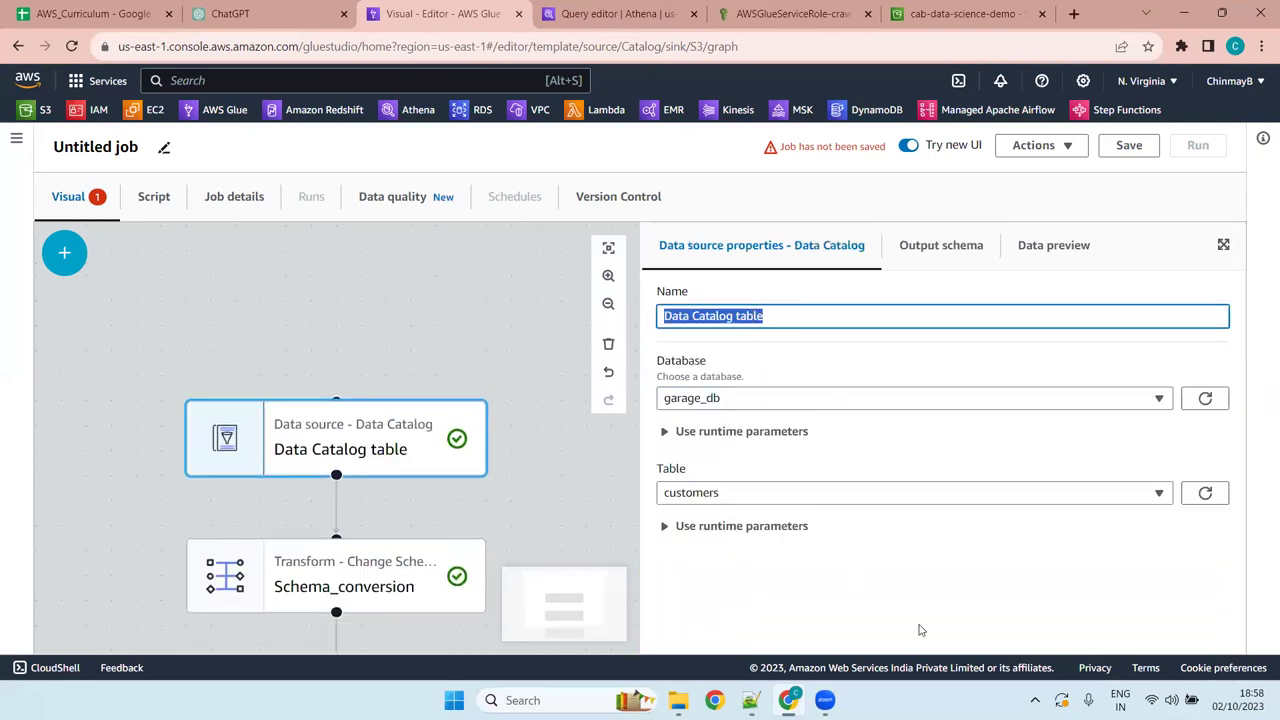
pyautogui.write('data')
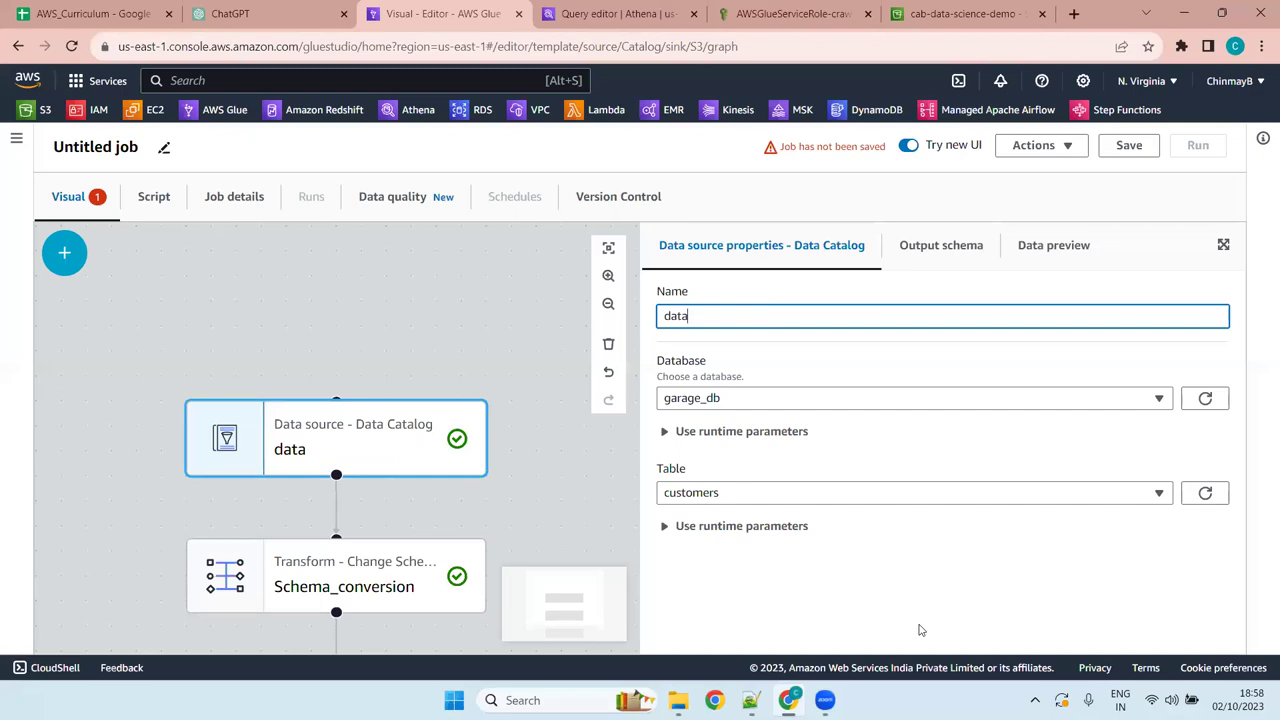
pyautogui.write('_catalog')
pyautogui.write('_sou')
pyautogui.press('BackSpace')
pyautogui.press('BackSpace')
pyautogui.press('BackSpace')
pyautogui.press('BackSpace')
pyautogui.write('customers')
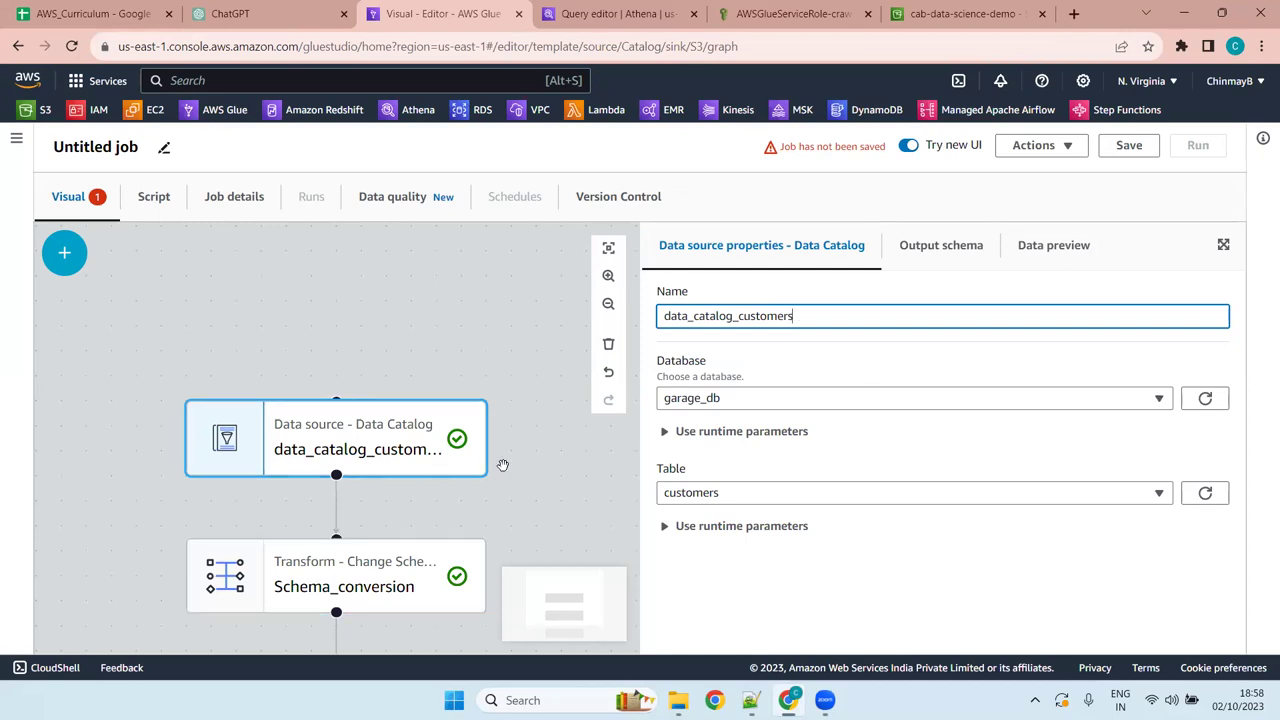
# Rename the S3 bucket target node as Customers_schema_conversion
pyautogui.scroll(-3, 269, 500)
pyautogui.scroll(3, 271, 460)
pyautogui.click(608, 248)
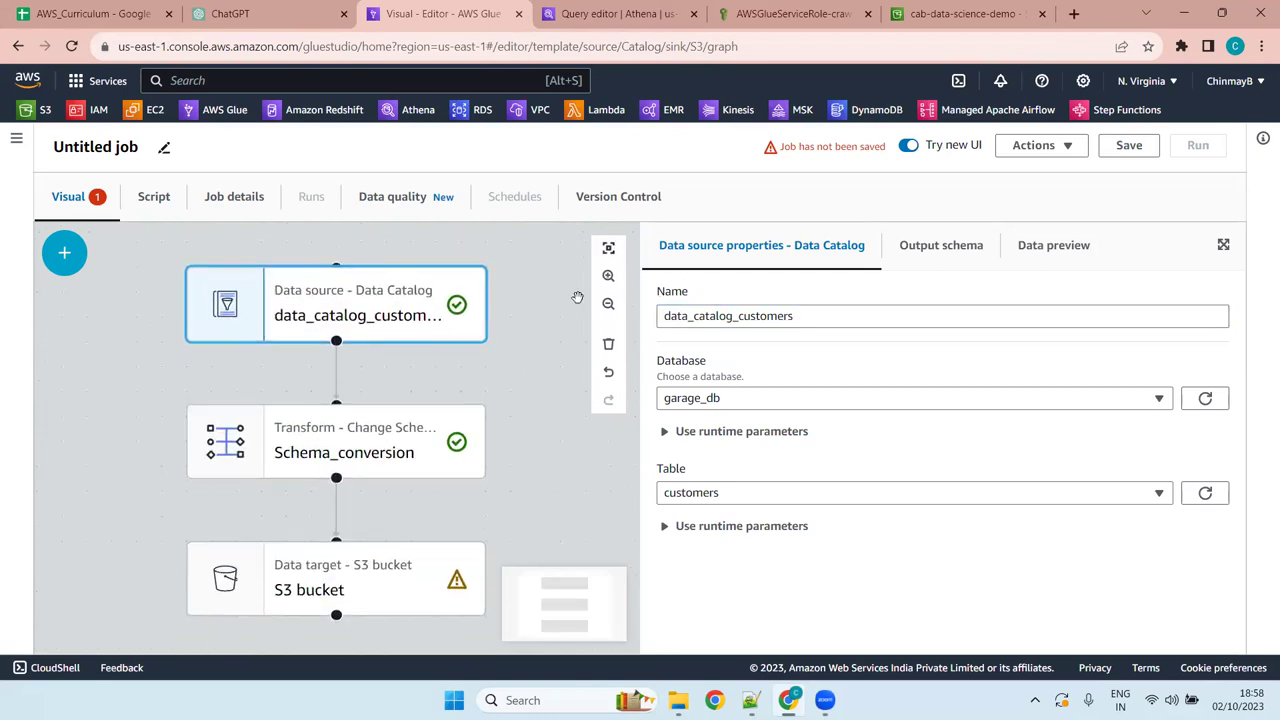
pyautogui.click(300, 588)
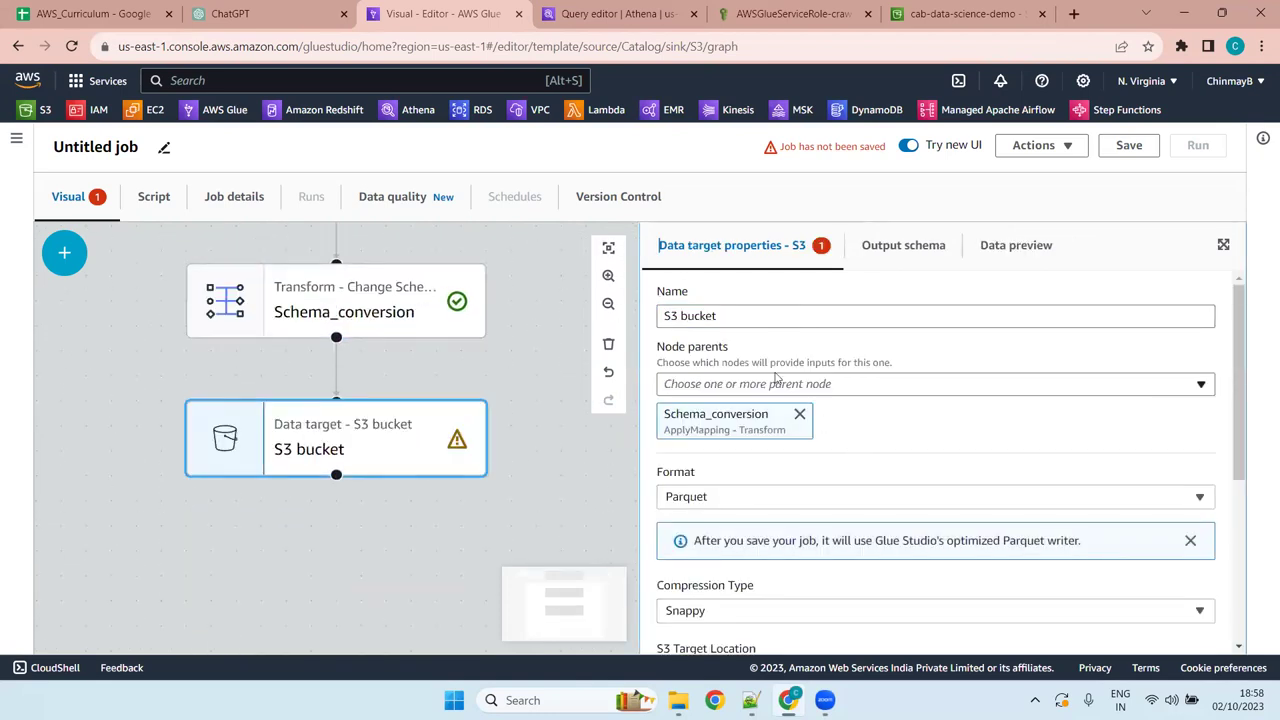
pyautogui.tripleClick(751, 316)
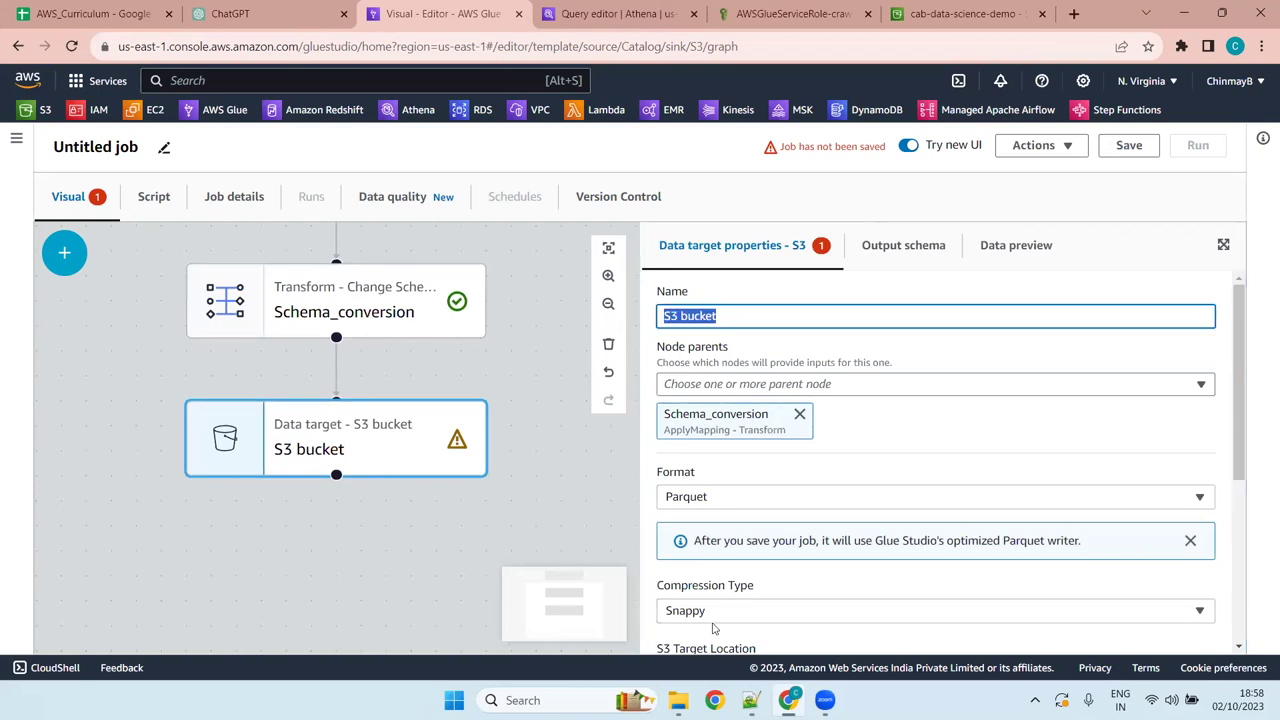
pyautogui.write('cust')
pyautogui.press('BackSpace')
pyautogui.press('BackSpace')
pyautogui.press('BackSpace')
pyautogui.press('BackSpace')
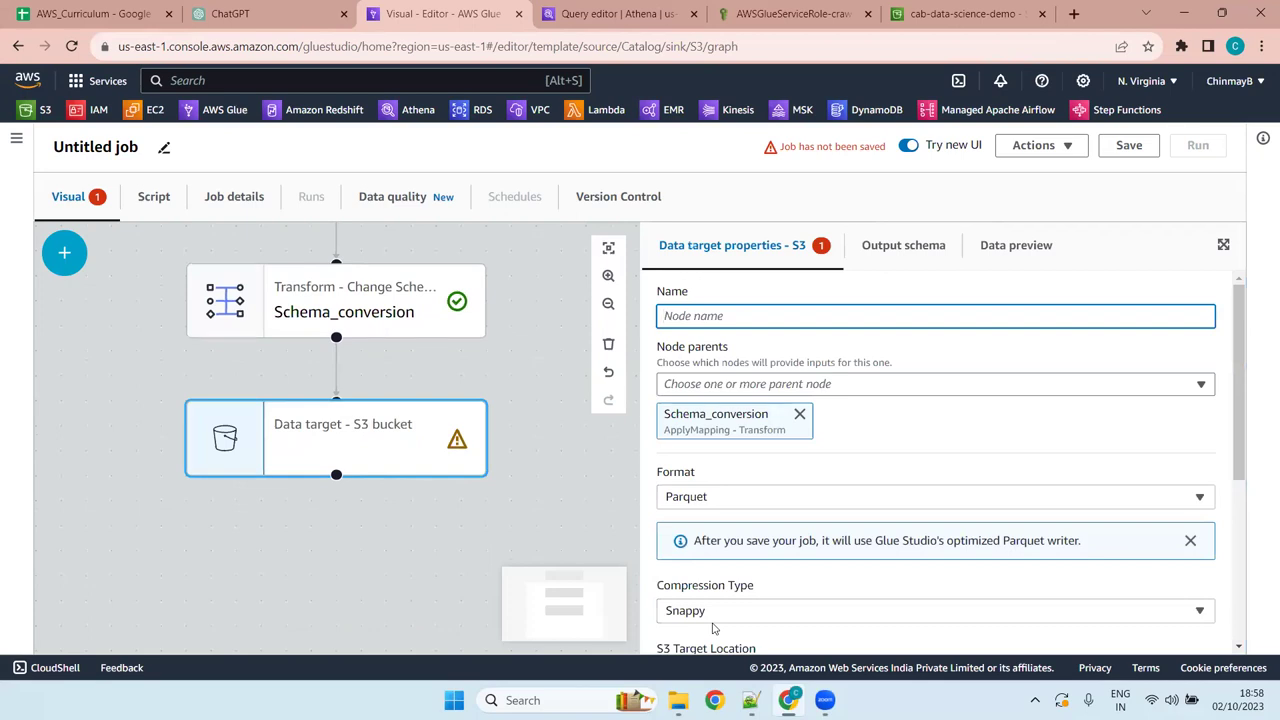
pyautogui.write('Custoers')
pyautogui.press('Left')
pyautogui.write('mers')
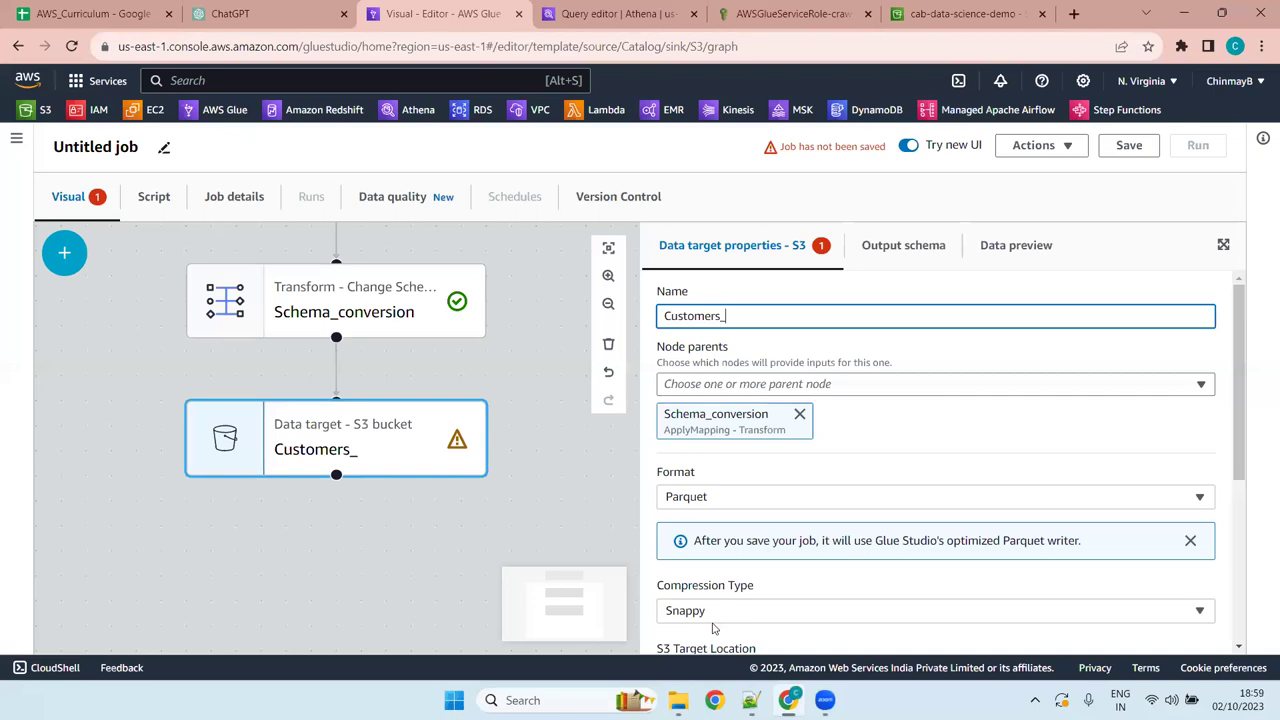
pyautogui.write('_schema_conversion')
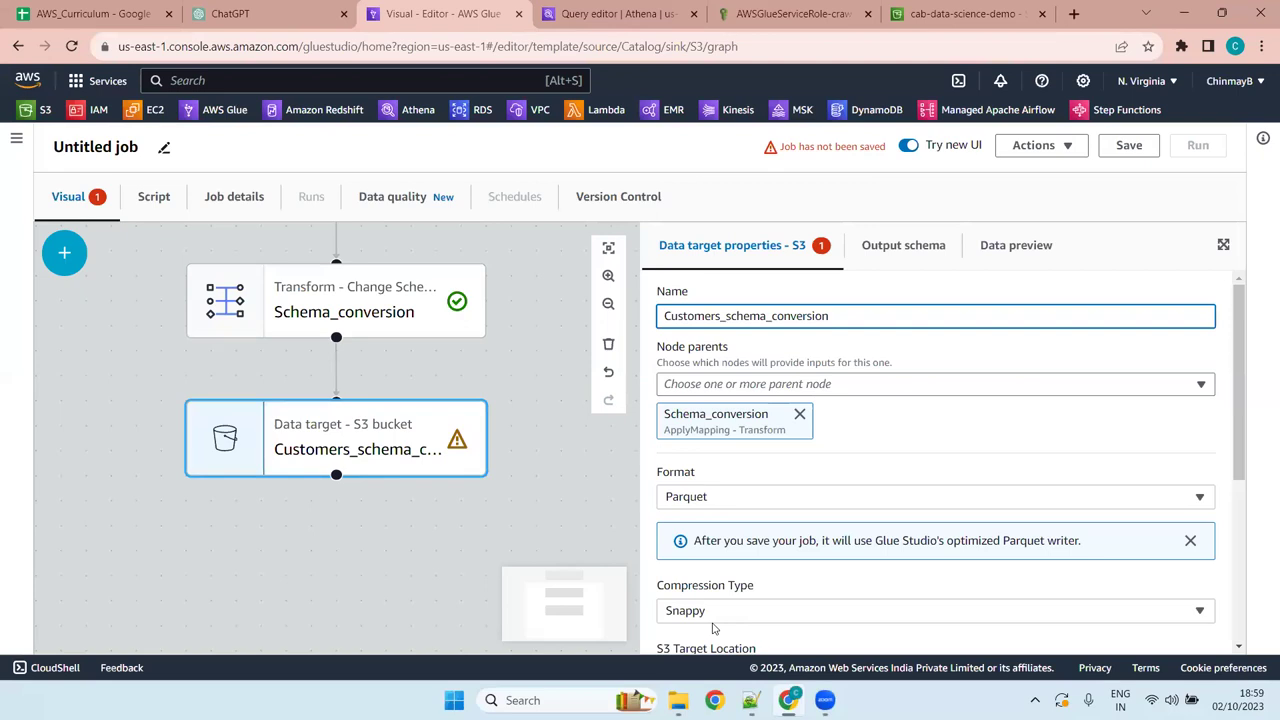
pyautogui.click(881, 428)
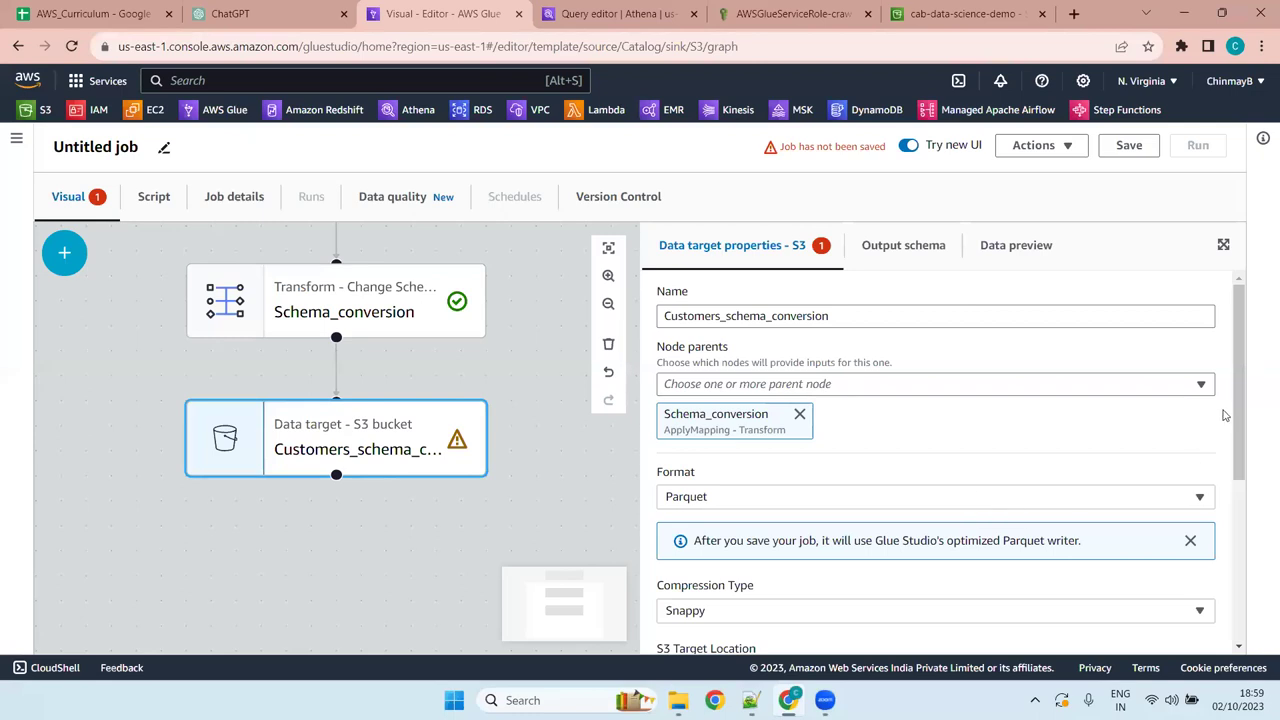
# Check the target's compression options and set its S3 location to s3://cab-data-science-demo/Target_data/ by browsing the buckets
pyautogui.scroll(-1, 1235, 415)
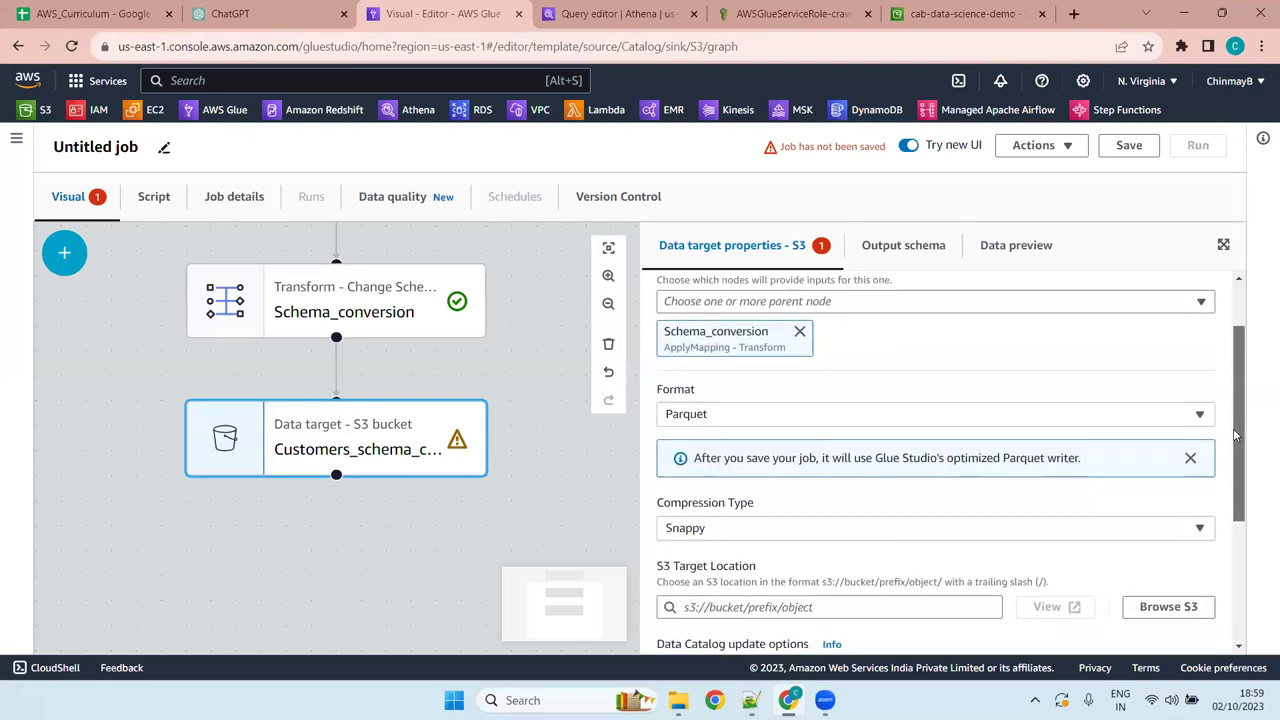
pyautogui.scroll(-1, 1236, 470)
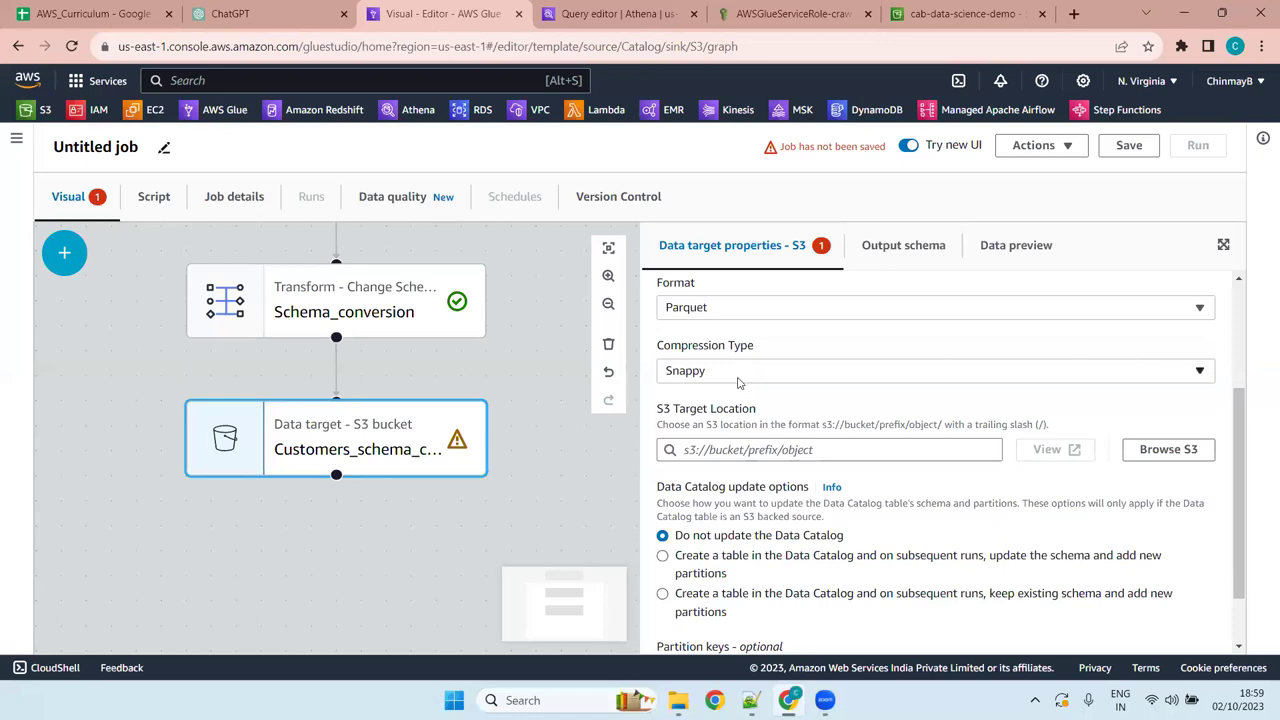
pyautogui.click(840, 378)
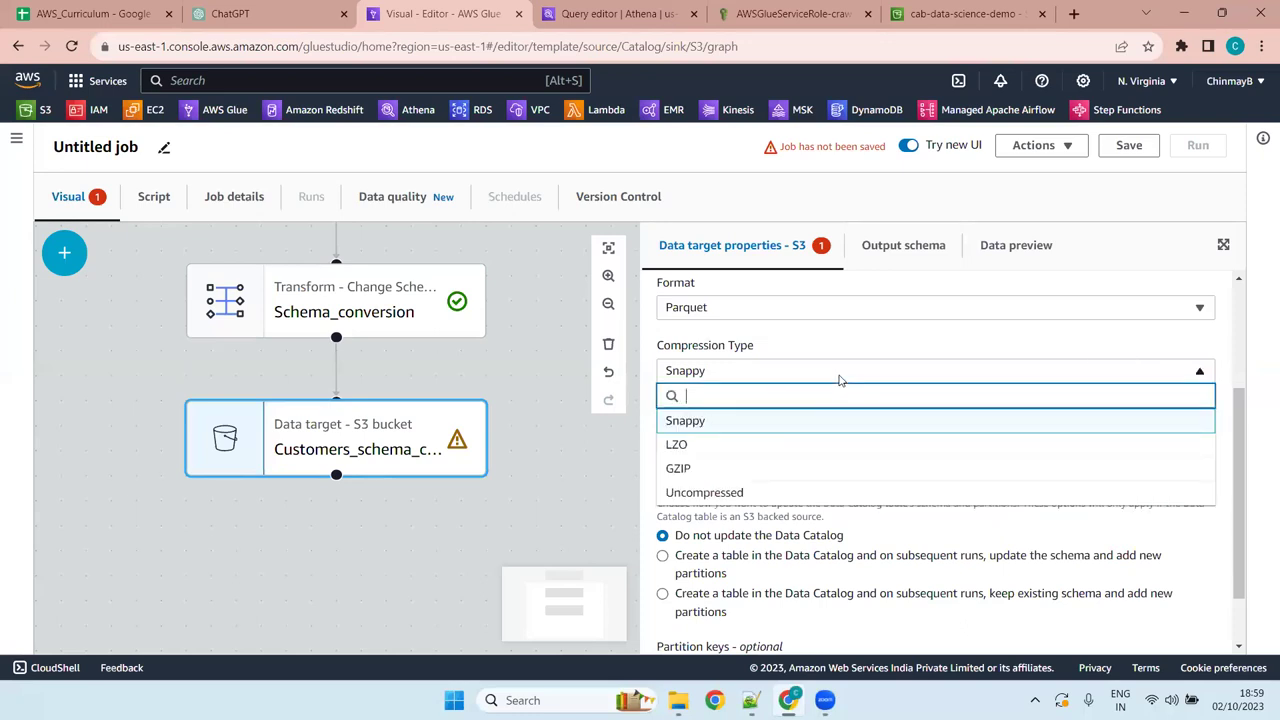
pyautogui.click(840, 378)
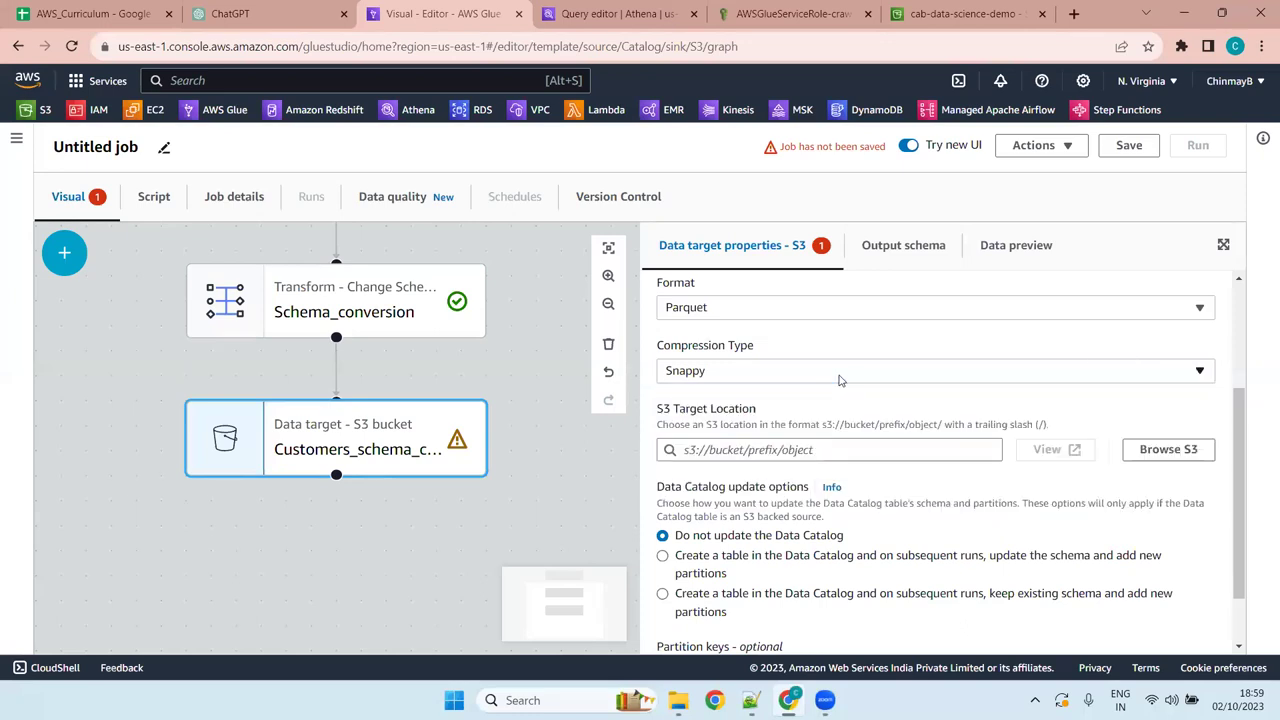
pyautogui.click(1168, 450)
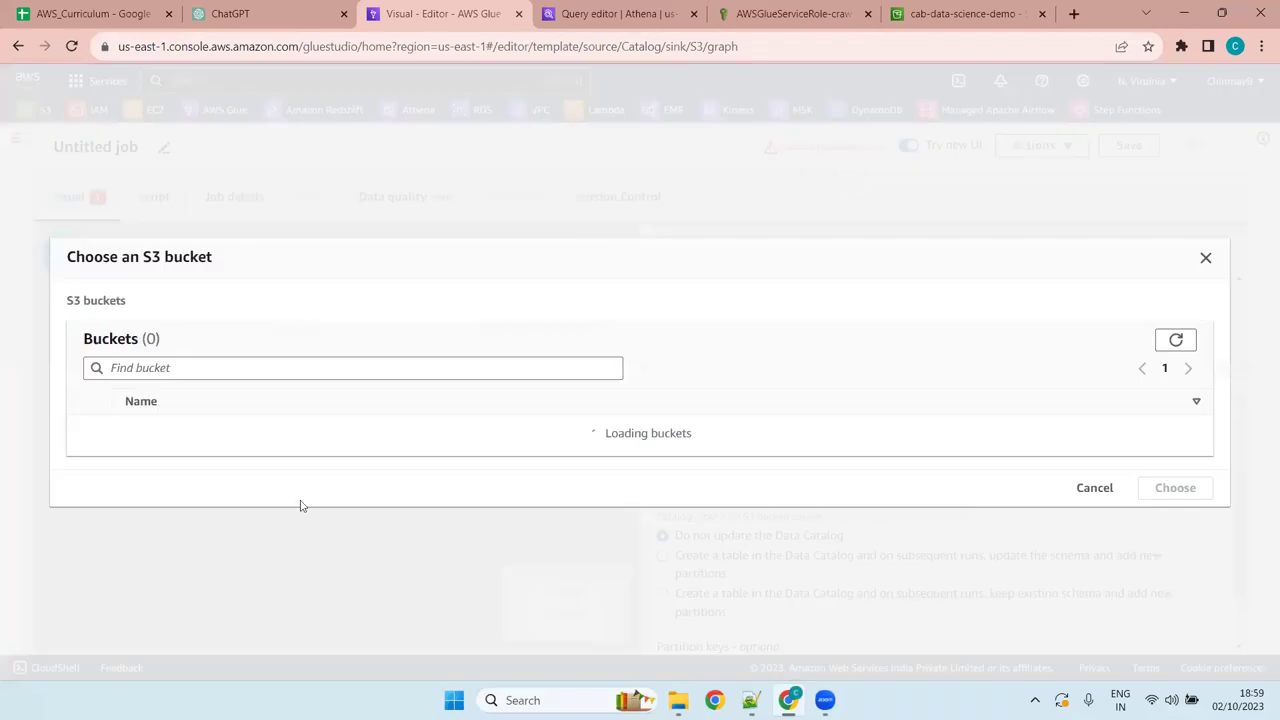
pyautogui.click(184, 421)
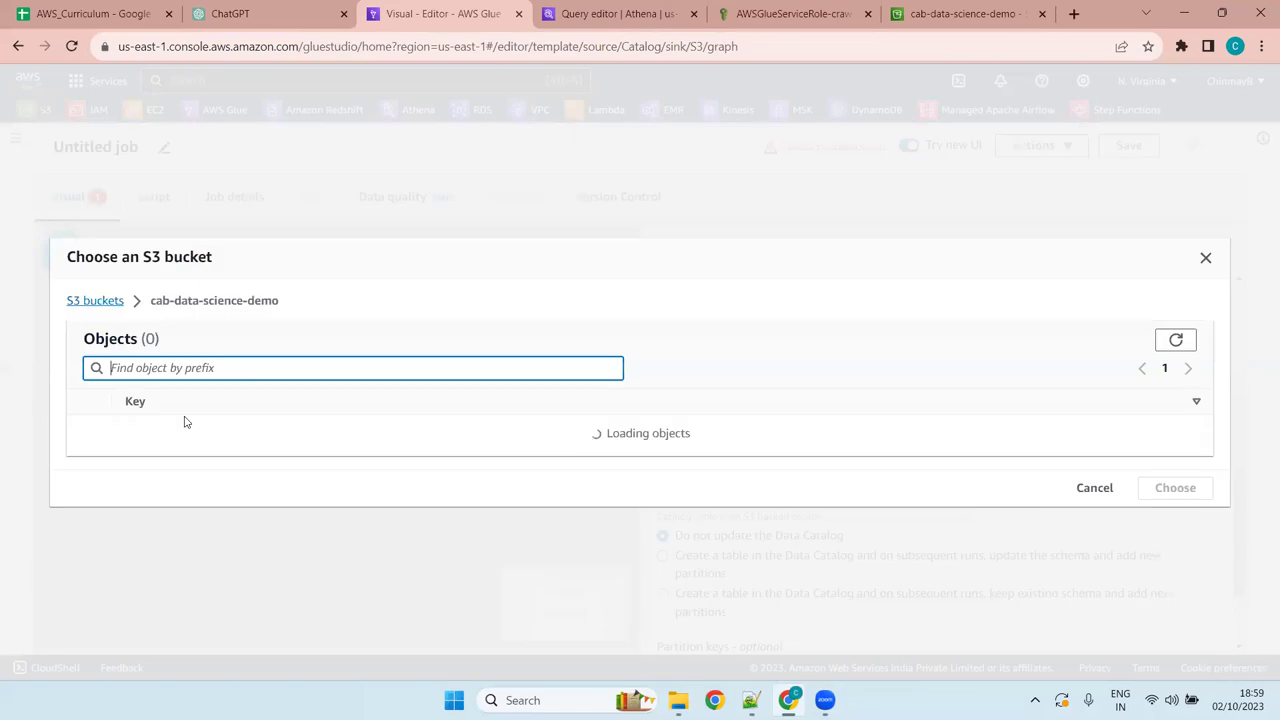
pyautogui.click(189, 410)
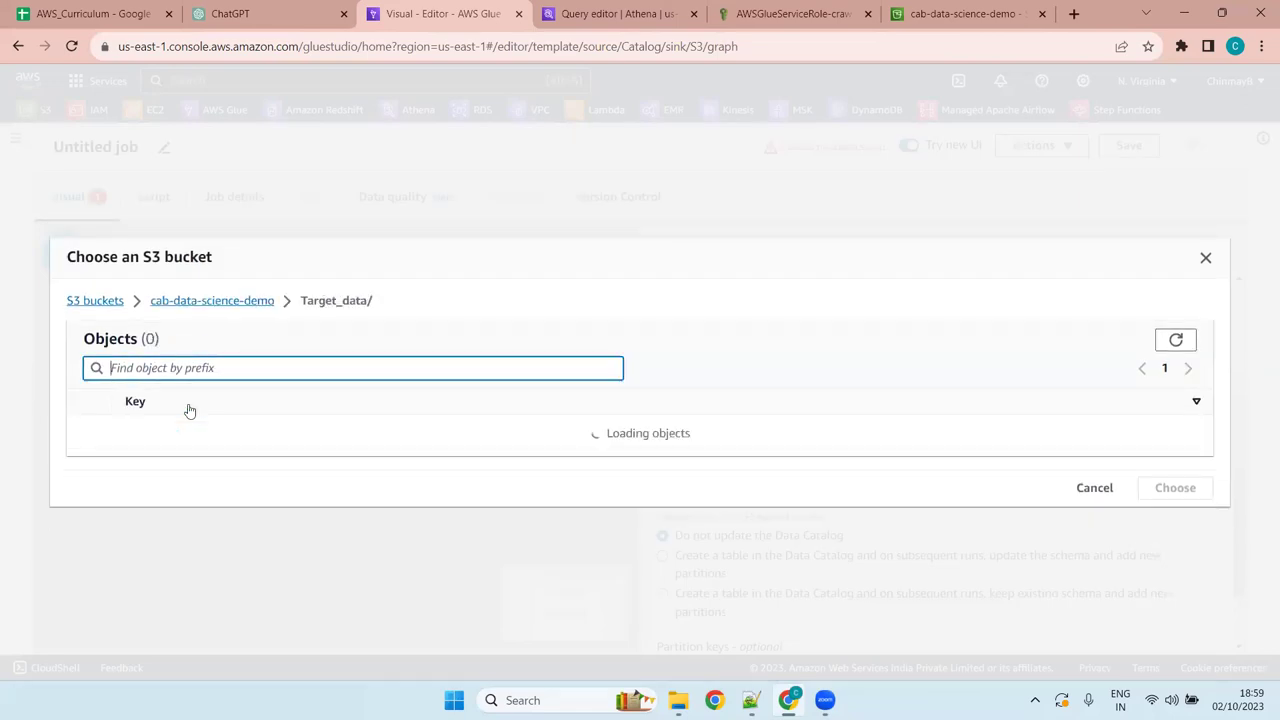
pyautogui.click(221, 302)
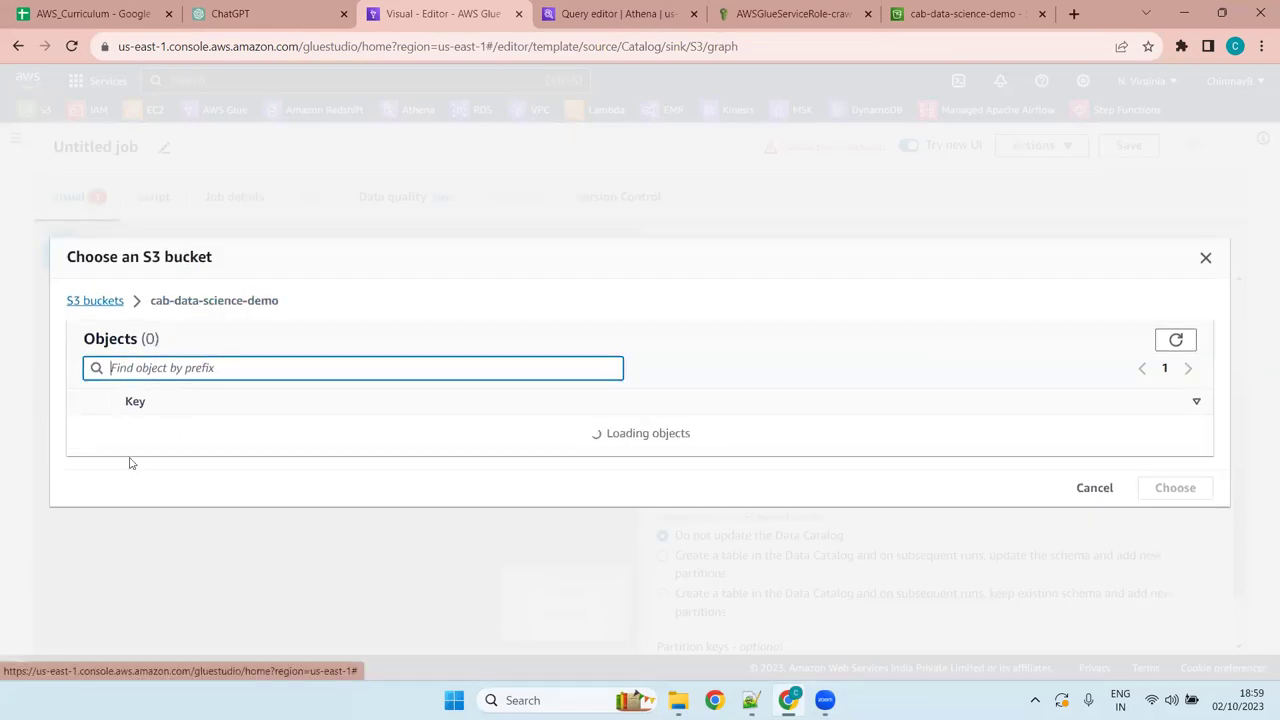
pyautogui.click(89, 408)
pyautogui.click(1176, 507)
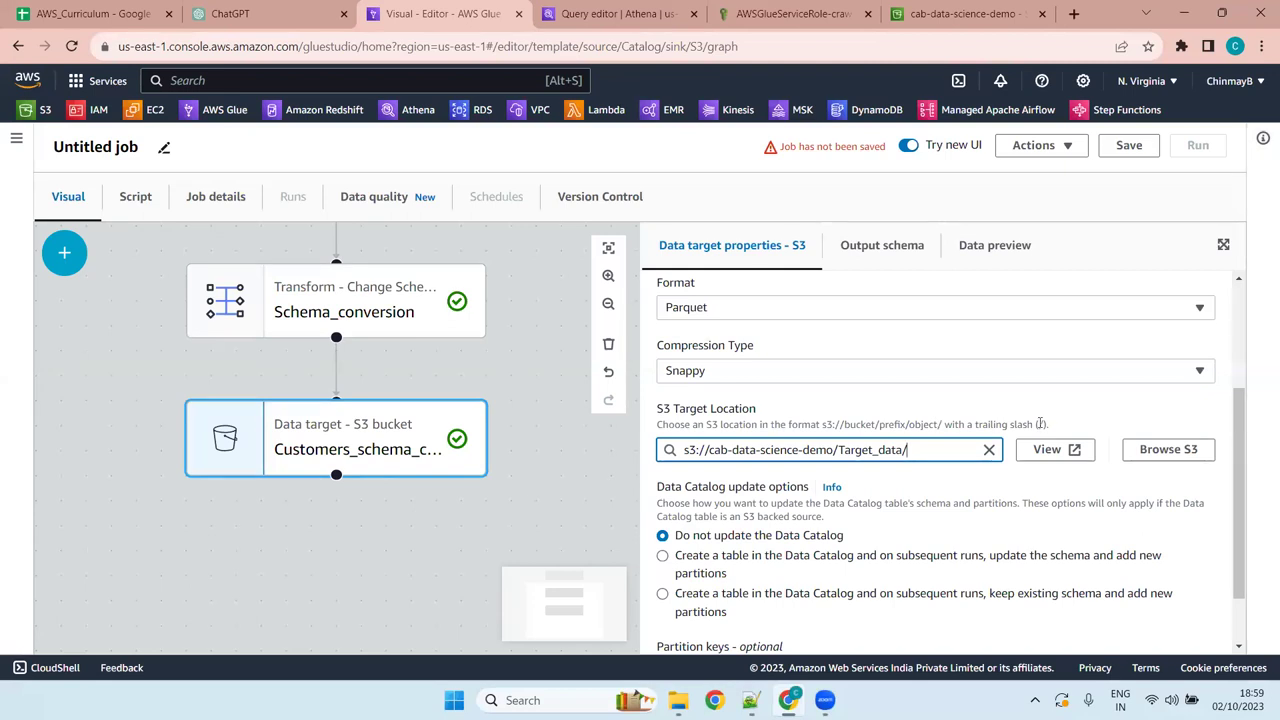
# Try the S3 target's option to create a Data Catalog table and update its schema, and return to Do not update the Data Catalog
pyautogui.moveTo(1240, 415); pyautogui.dragTo(1239, 463)
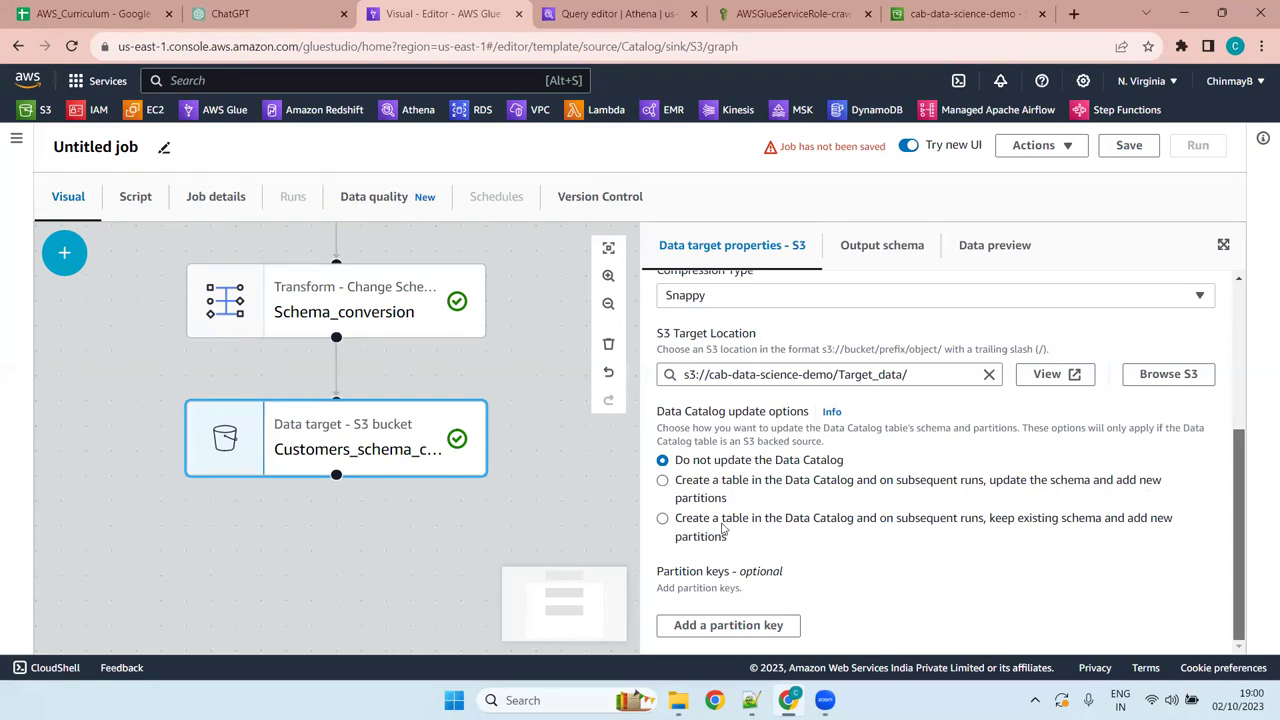
pyautogui.click(722, 482)
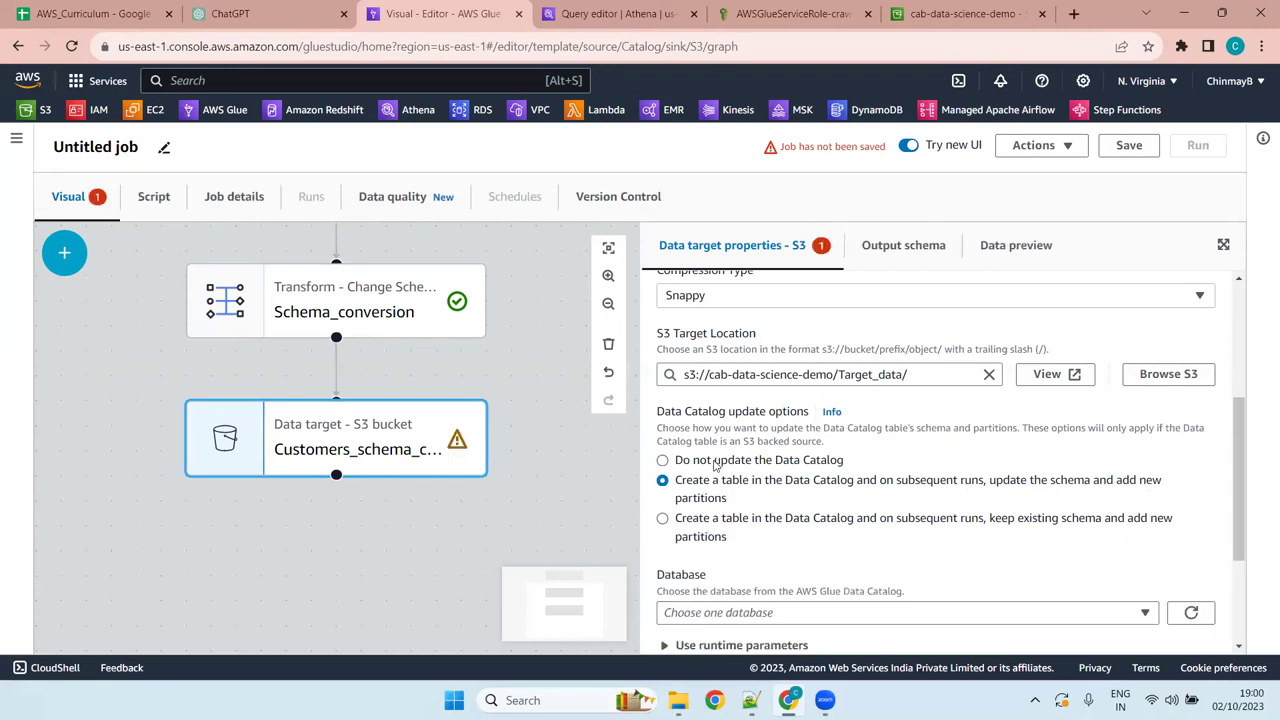
pyautogui.click(712, 462)
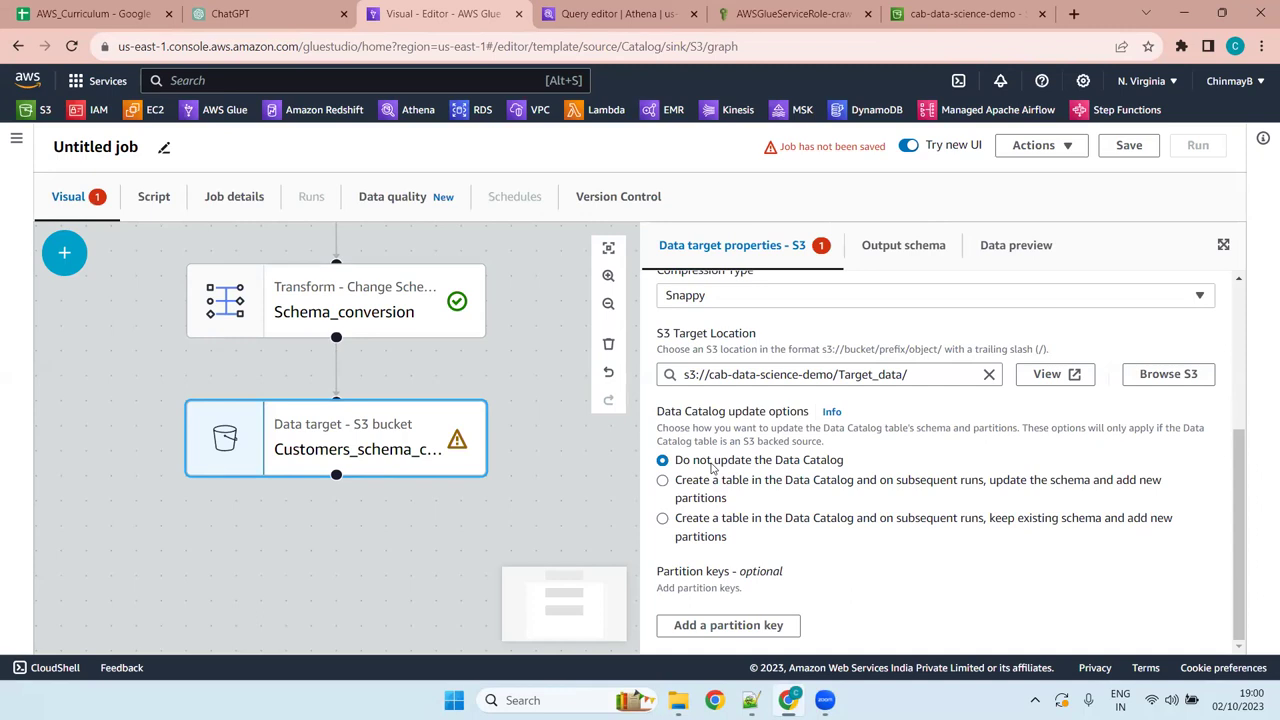
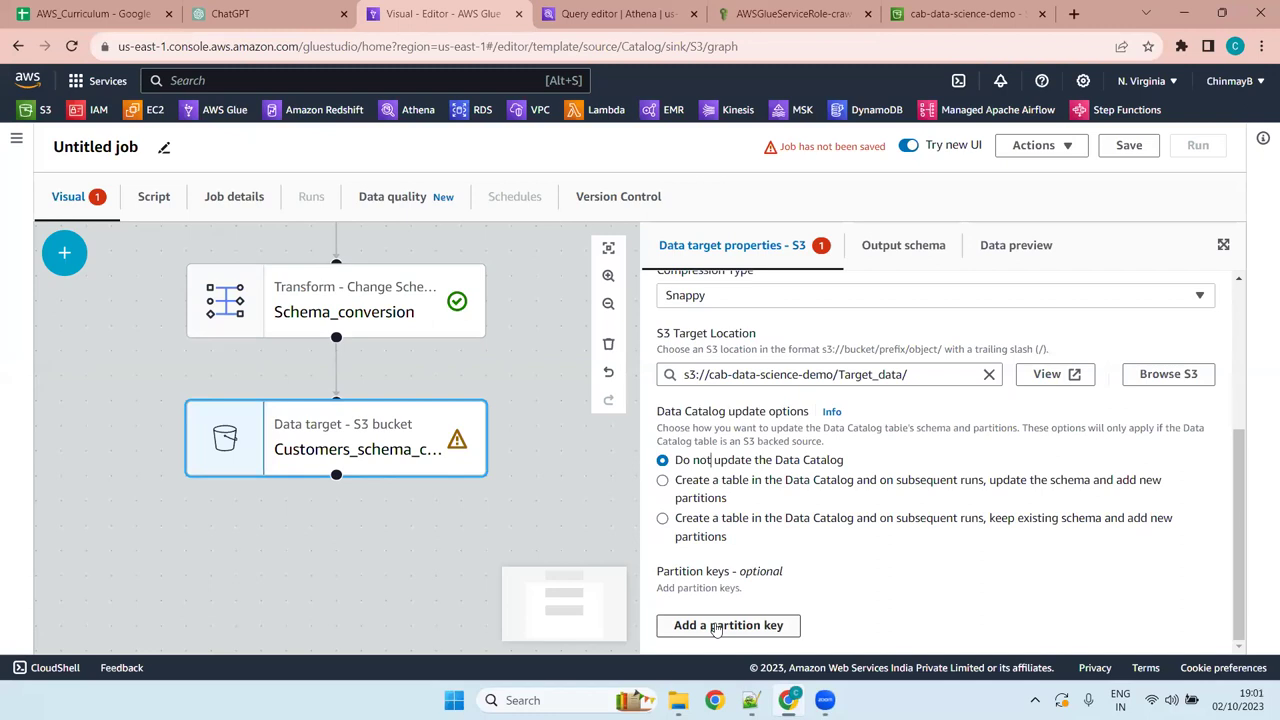
# Check the S3 target's output schema and inspect the Target_data folder of the cab-data-science-demo bucket in Amazon S3
pyautogui.click(884, 250)
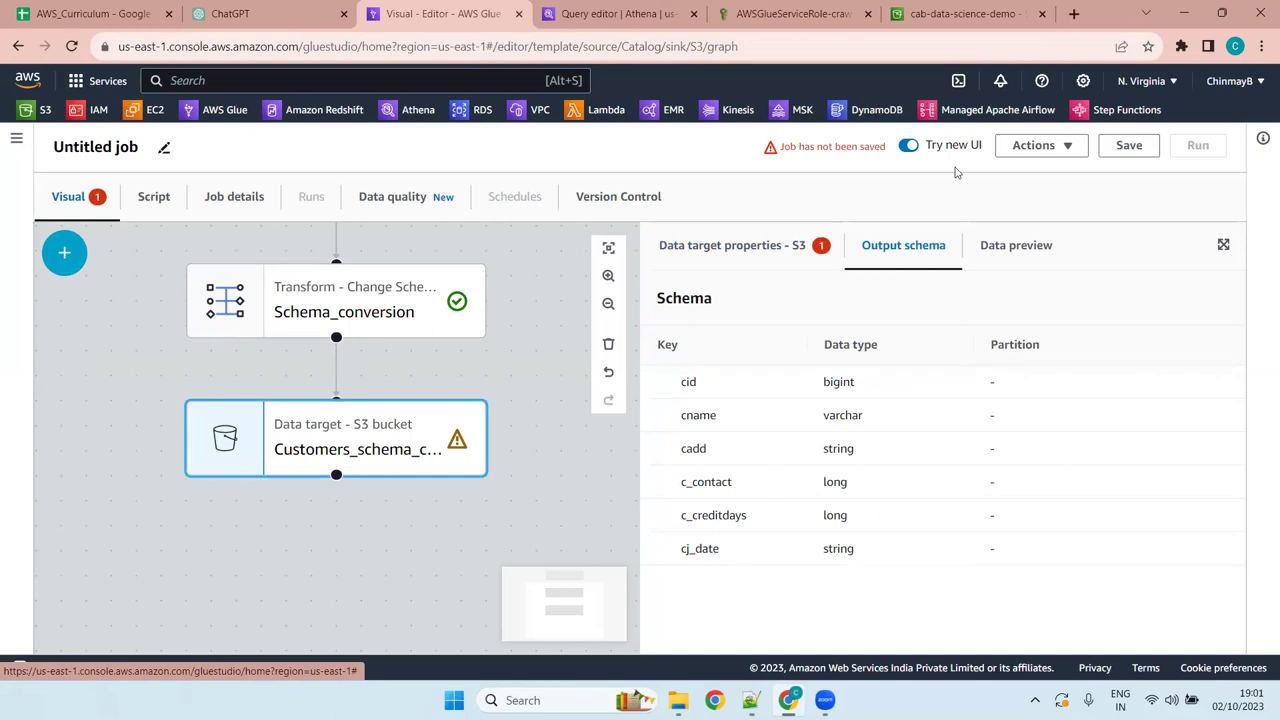
pyautogui.click(979, 13)
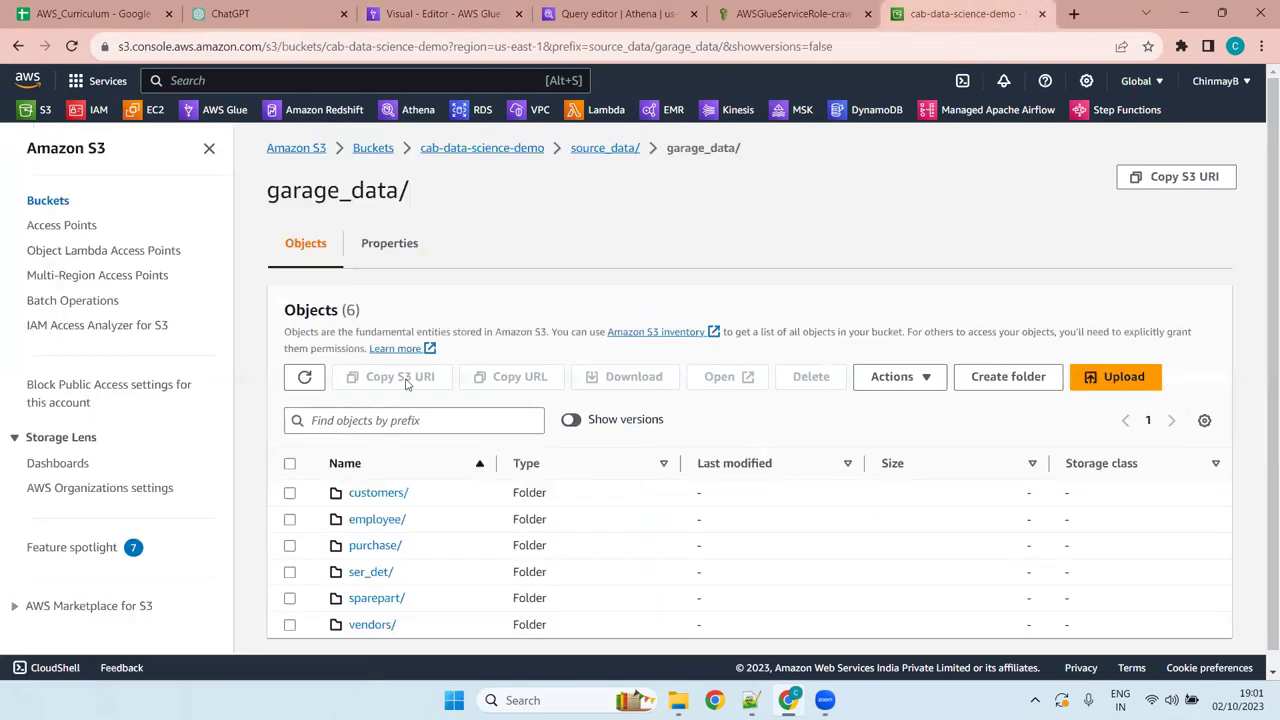
pyautogui.click(530, 150)
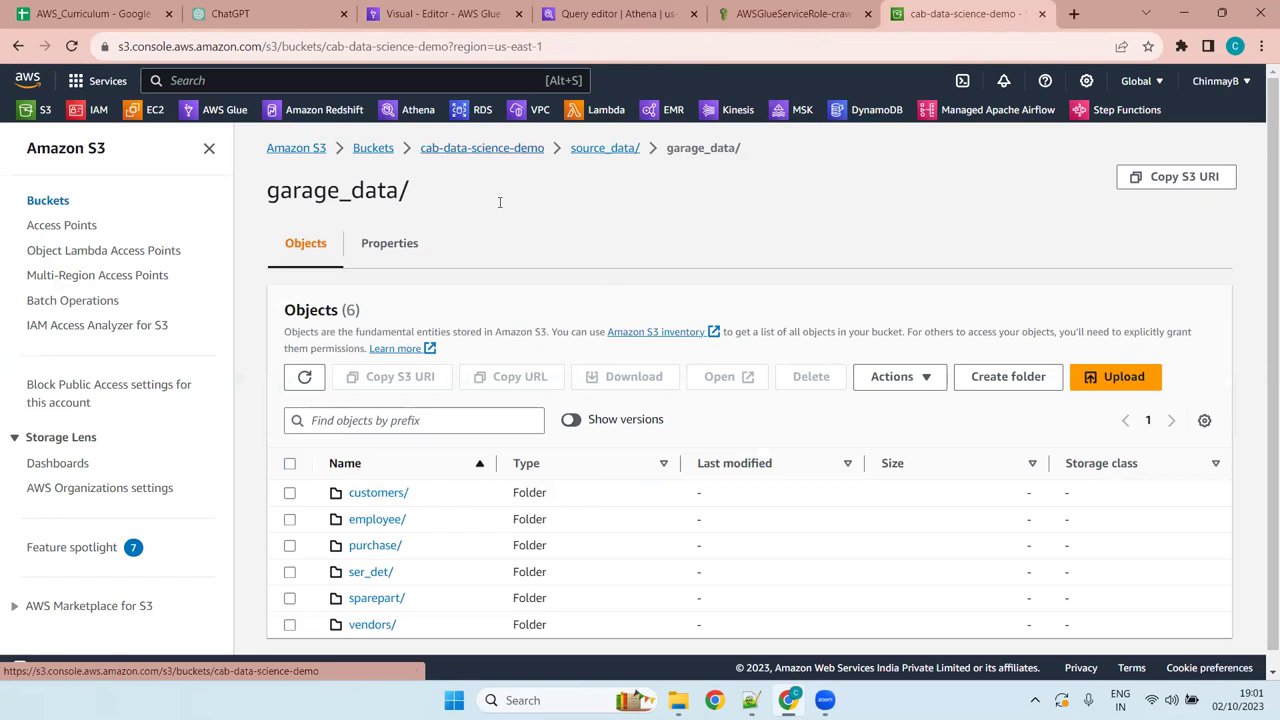
pyautogui.click(396, 552)
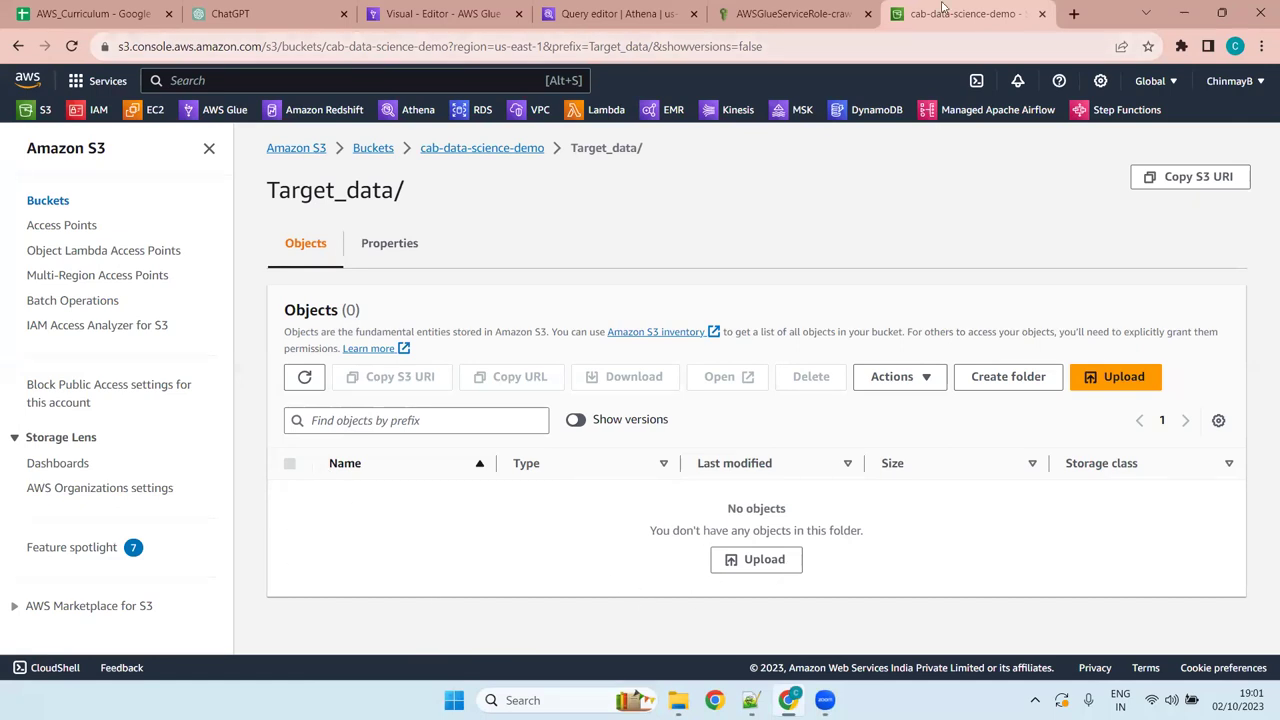
# Return to the Glue job and review the S3 target's properties, its output schema and the complete node graph
pyautogui.click(440, 14)
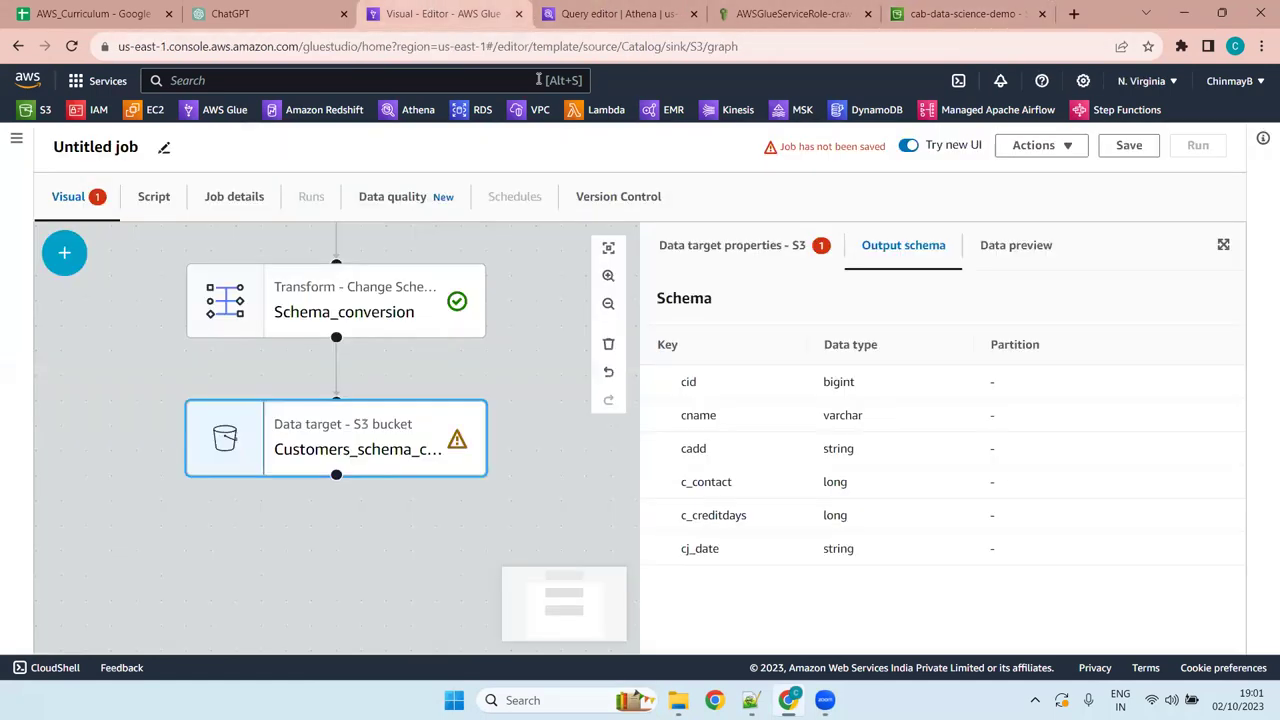
pyautogui.click(750, 246)
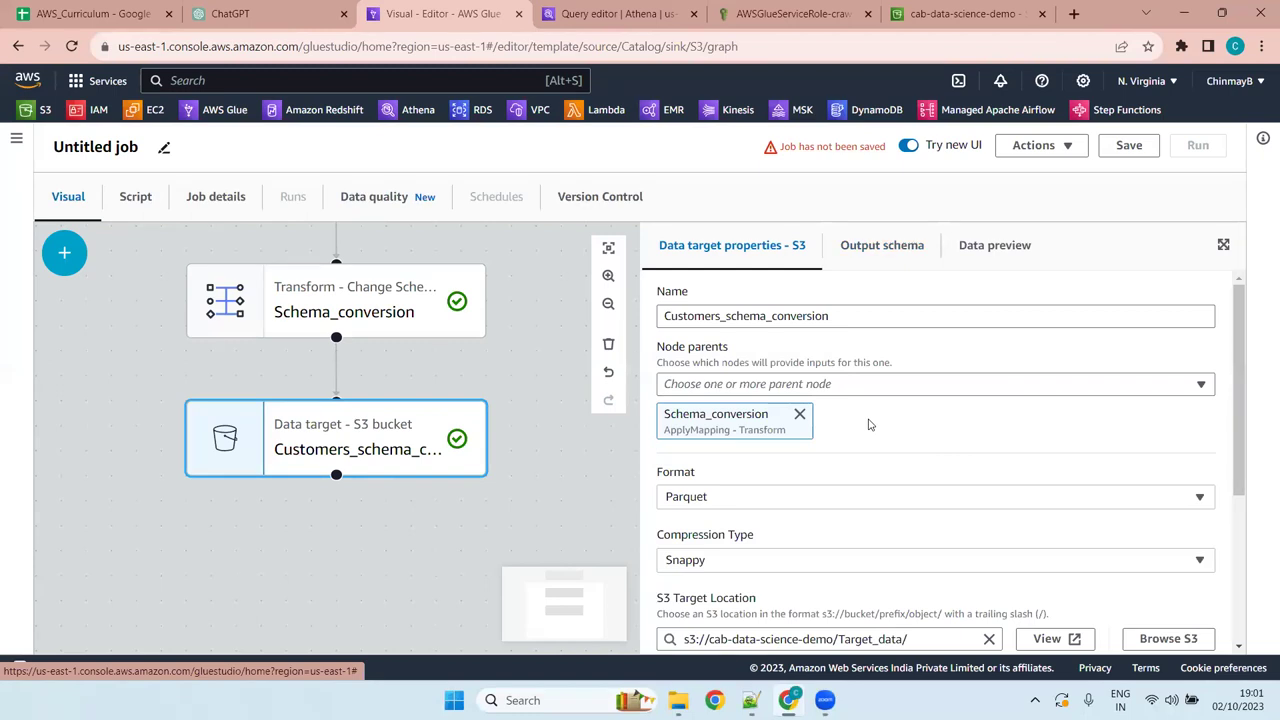
pyautogui.moveTo(1243, 387); pyautogui.dragTo(1261, 561)
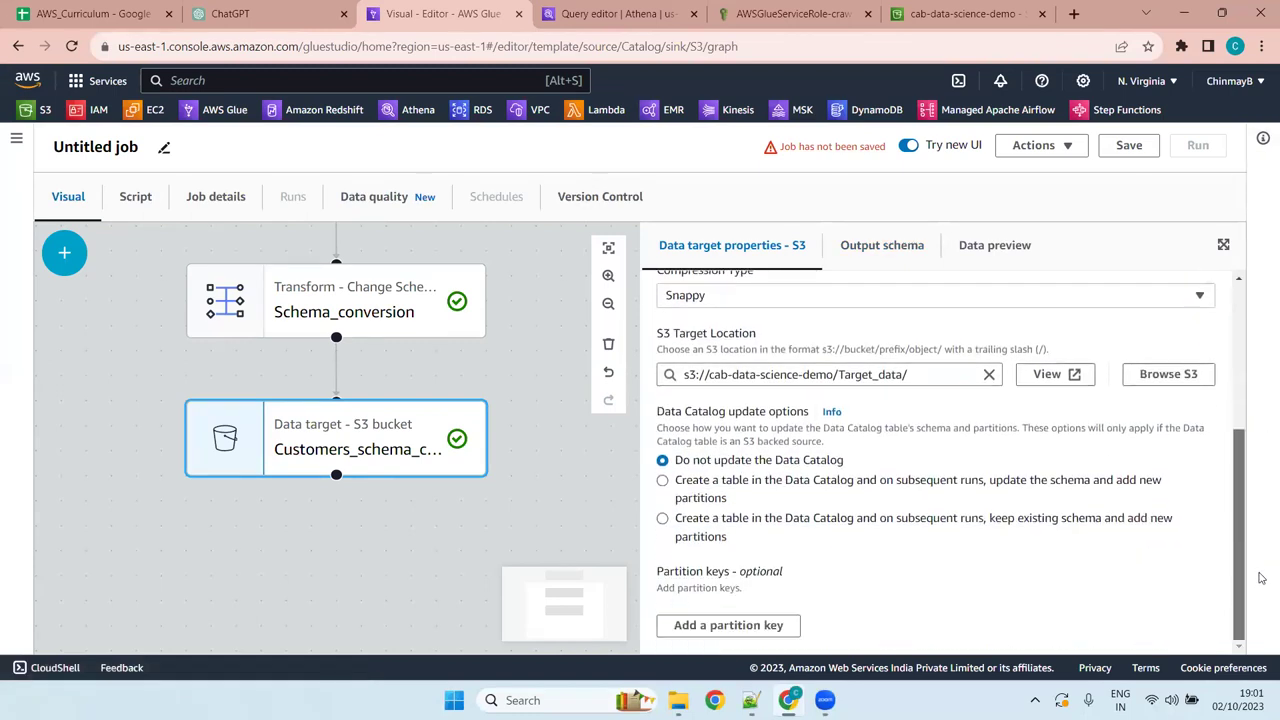
pyautogui.scroll(3, 1200, 400)
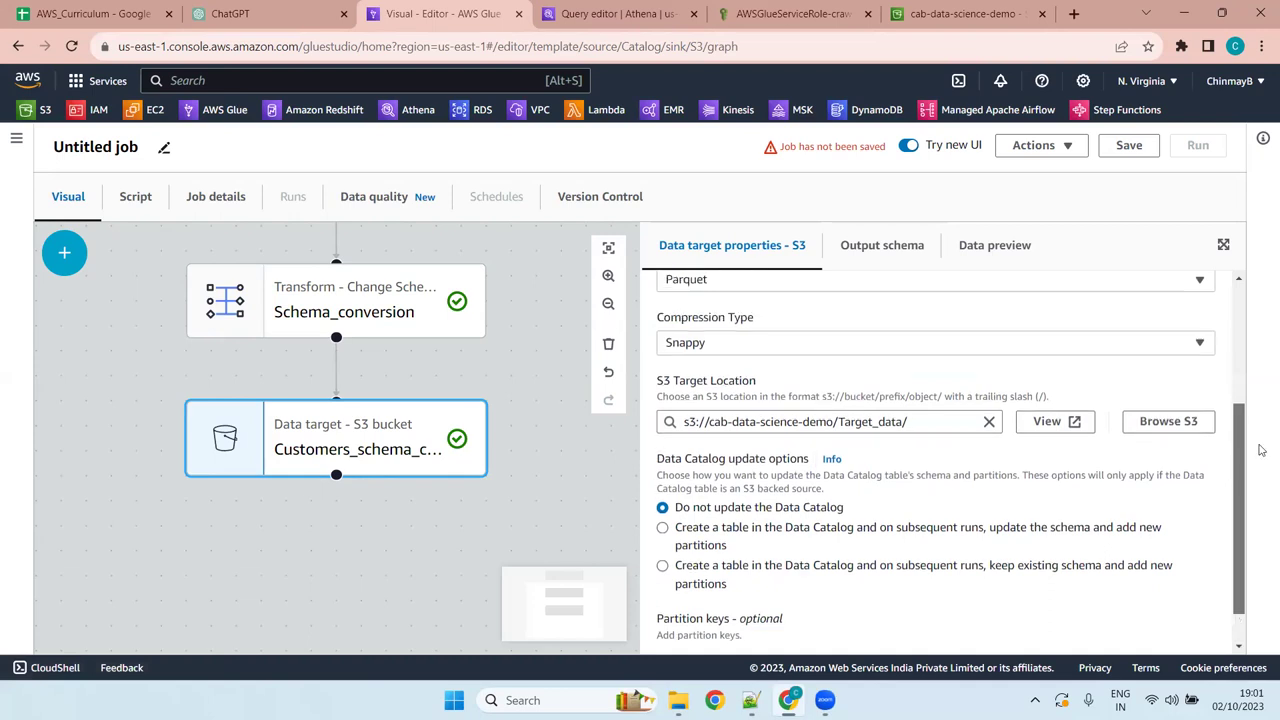
pyautogui.click(886, 252)
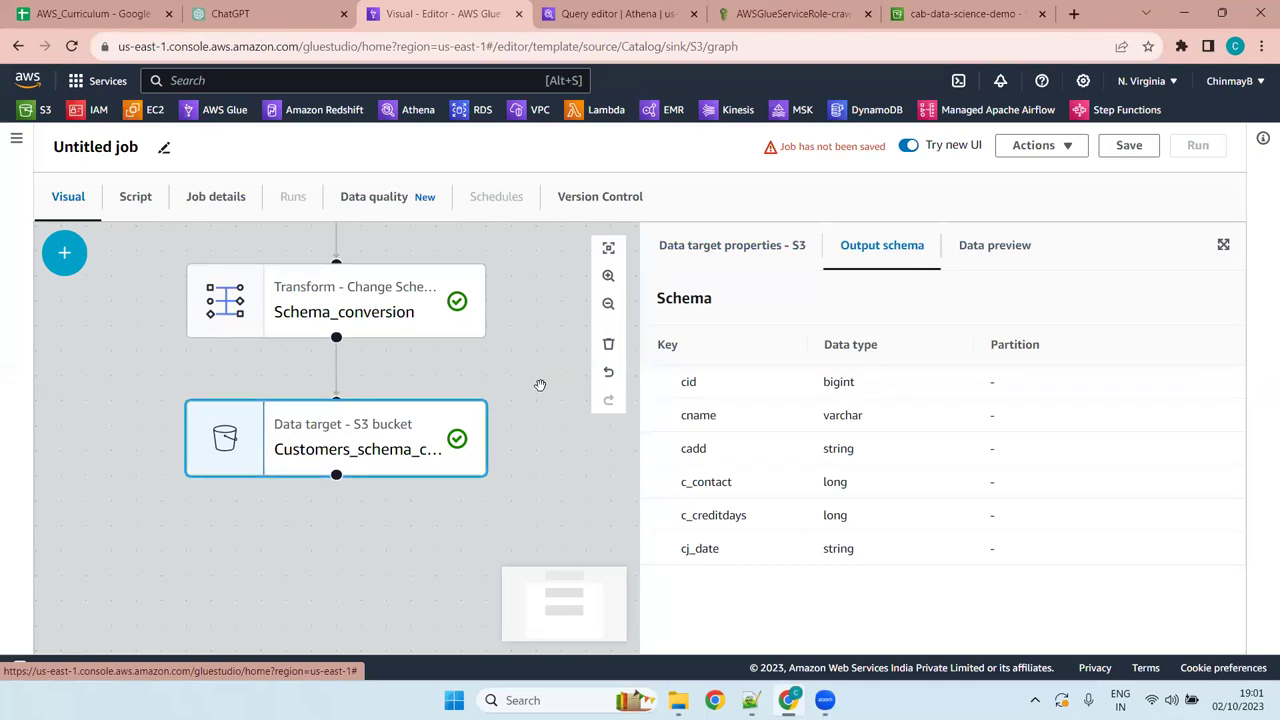
pyautogui.scroll(-3, 540, 385)
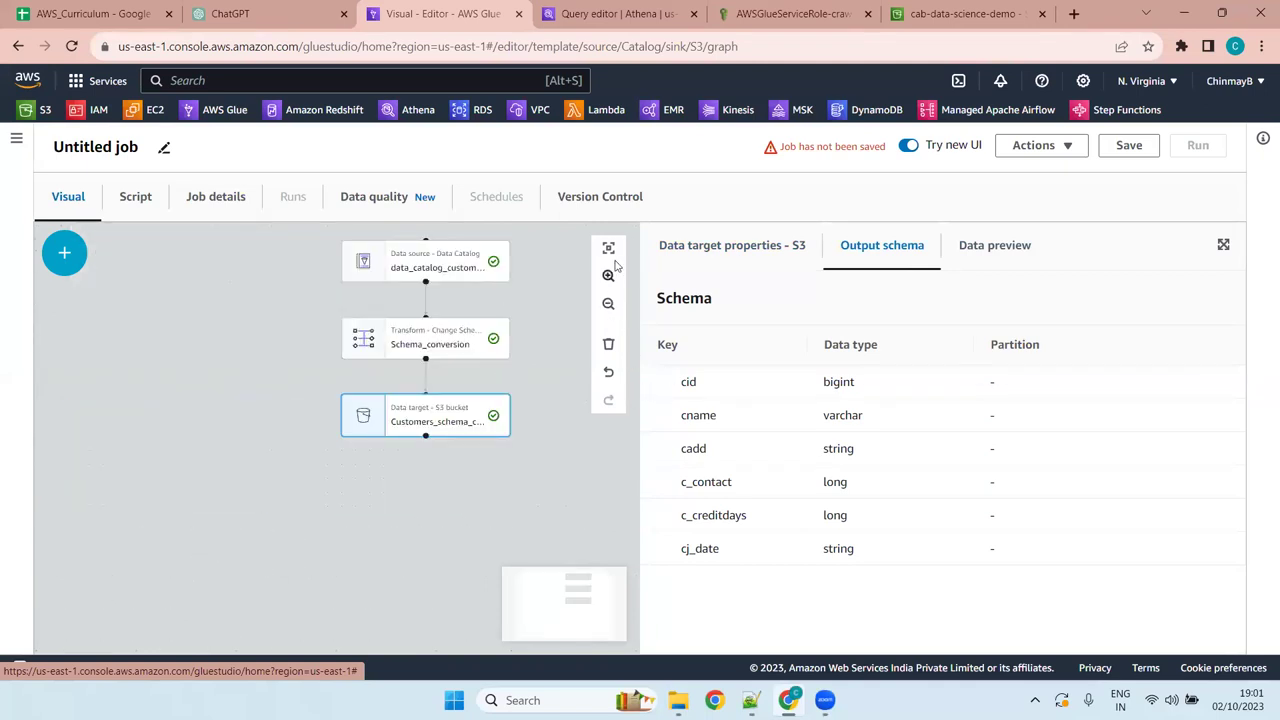
pyautogui.click(609, 248)
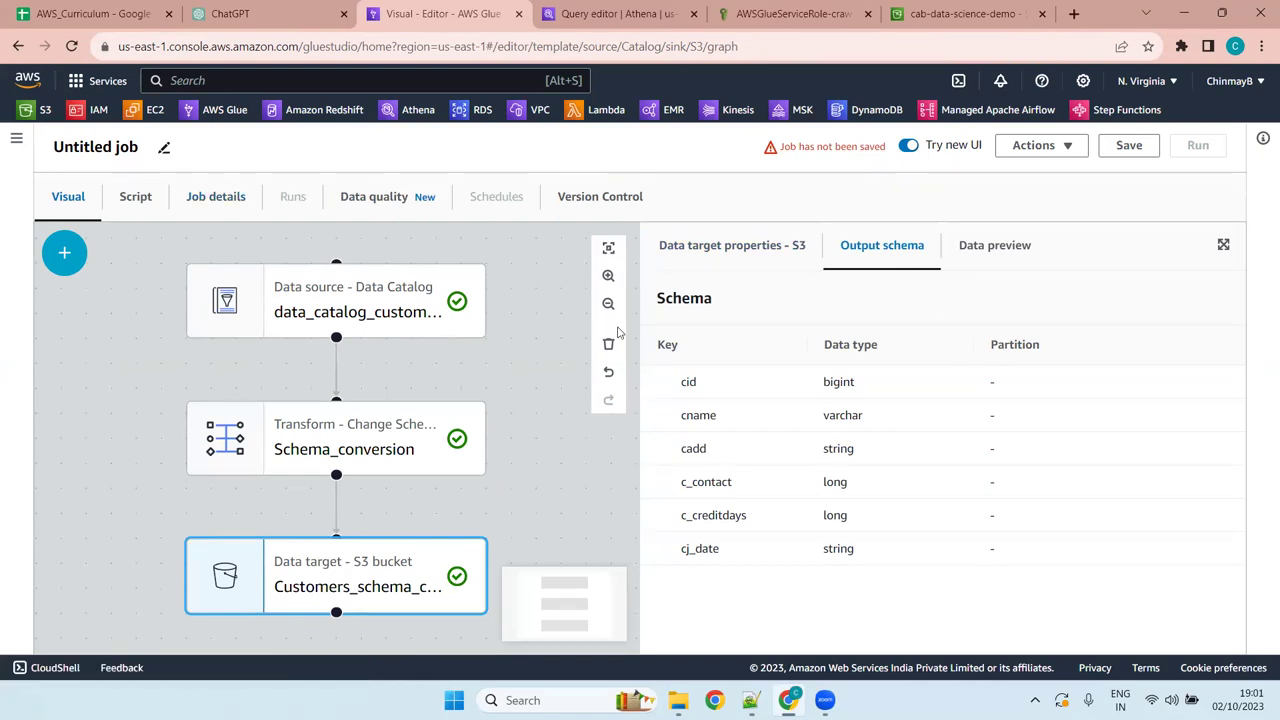
# Open the job's generated script, read through its catalog and mapping sections, and briefly consult the syllabus notes in Notepad++
pyautogui.click(133, 200)
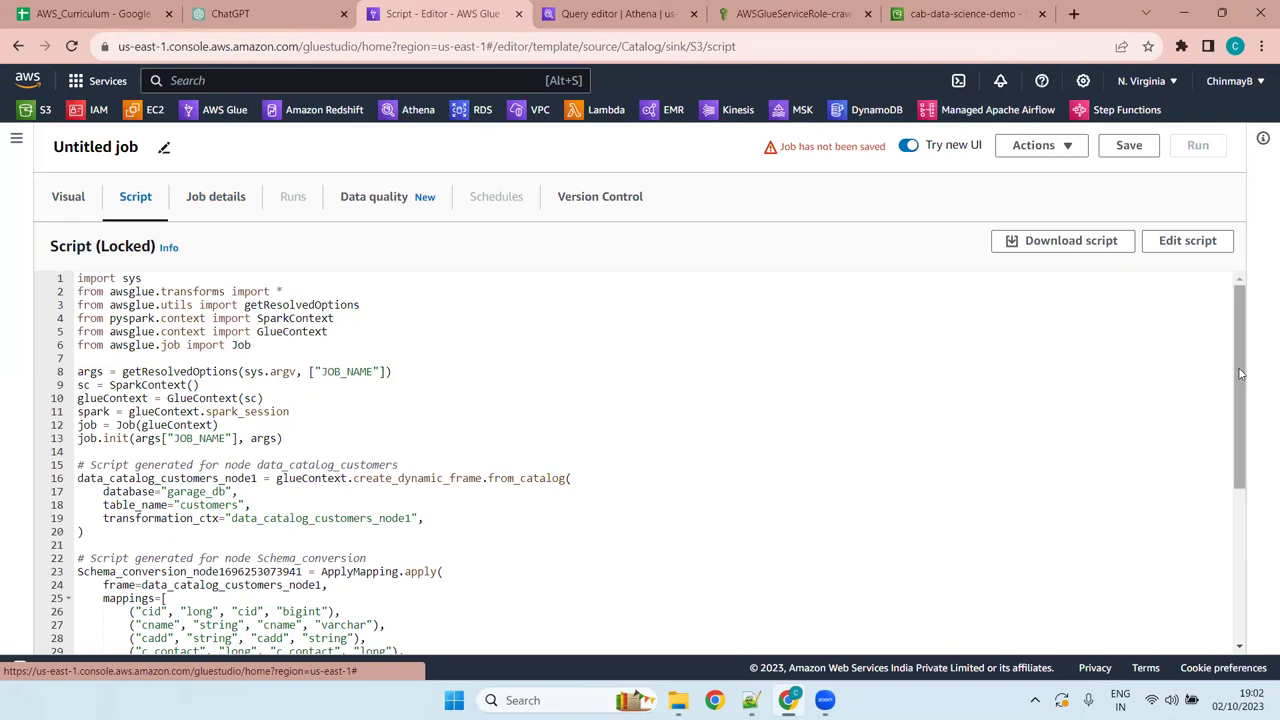
pyautogui.moveTo(1239, 373); pyautogui.dragTo(1237, 443)
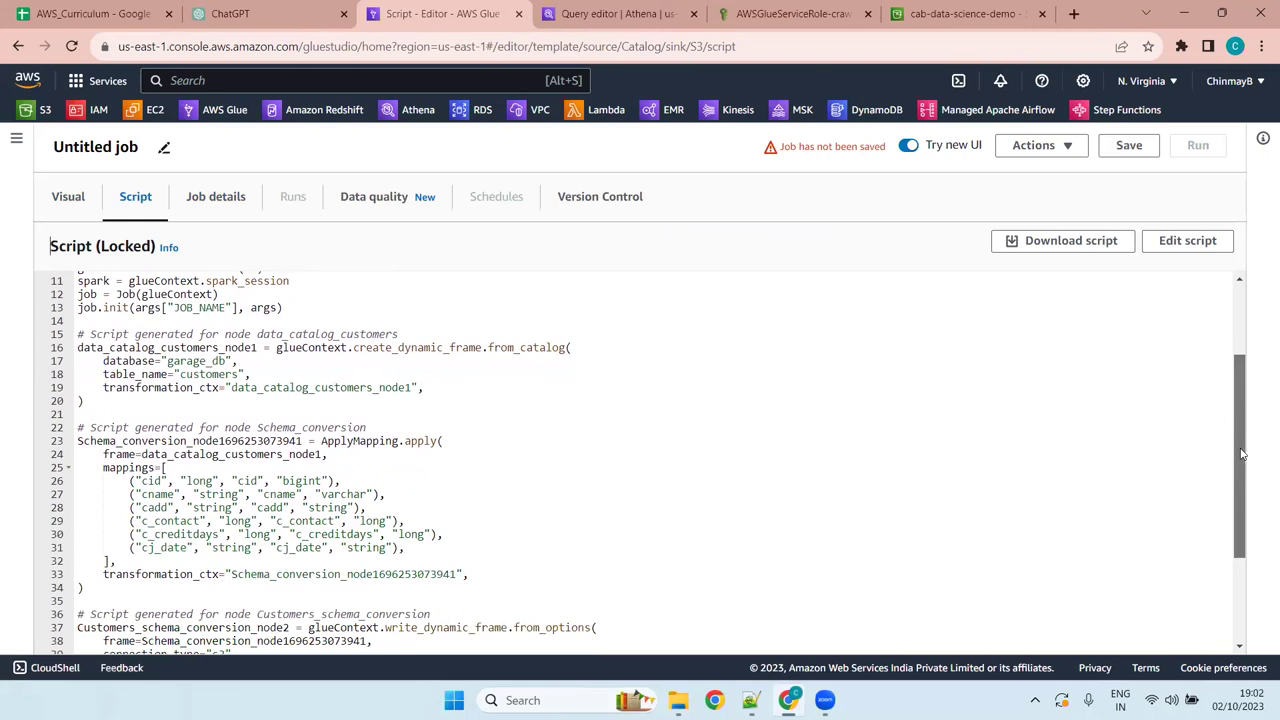
pyautogui.click(757, 700)
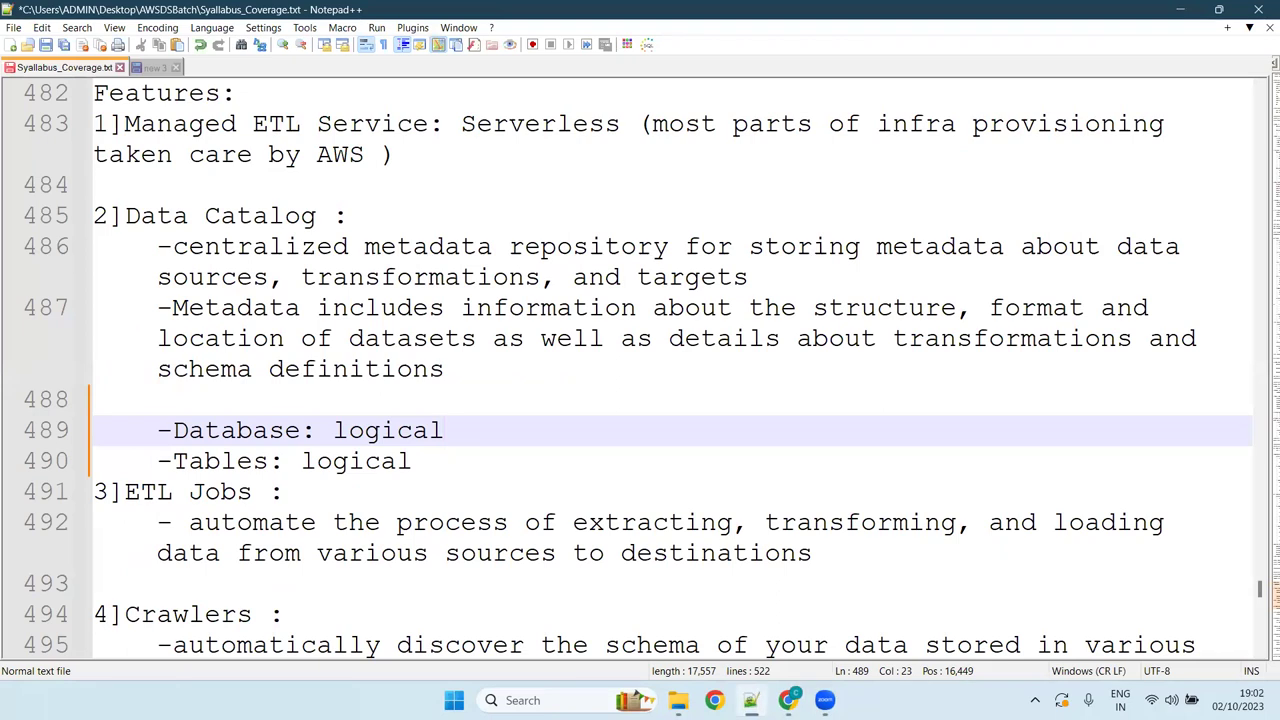
pyautogui.click(752, 700)
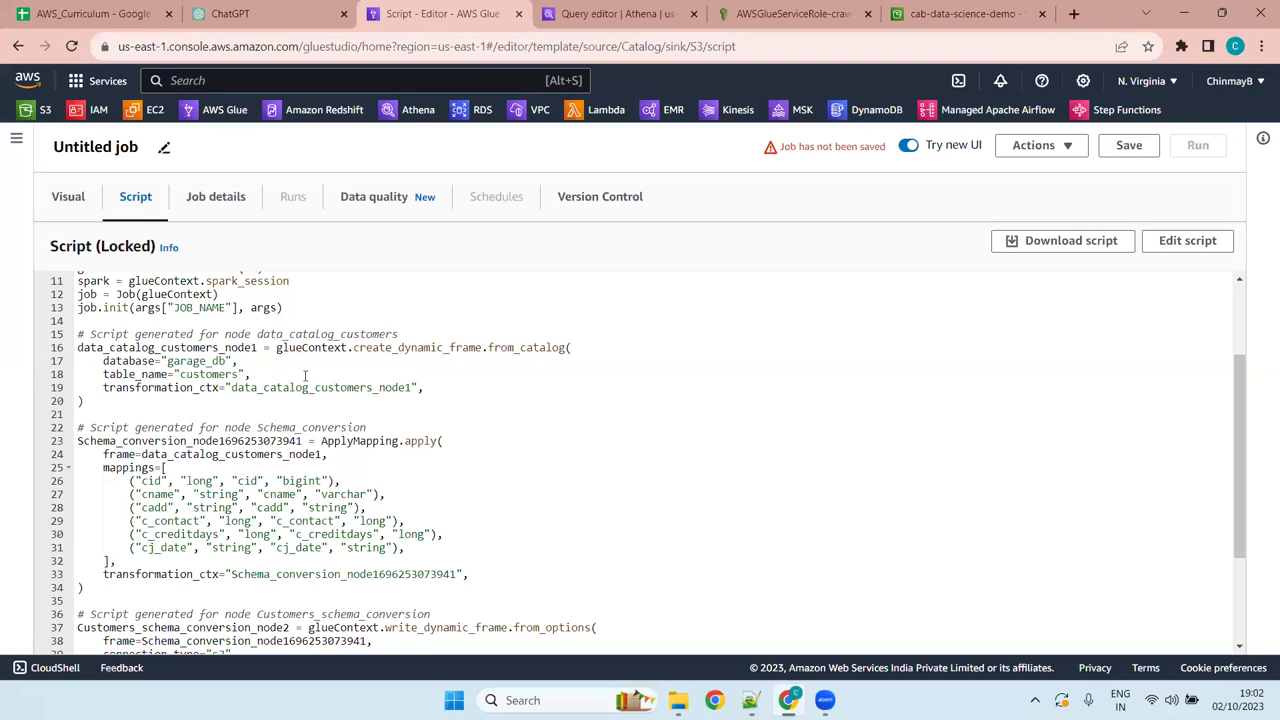
# Examine the script blocks generated for the data_catalog_customers, Schema_conversion and Customers_schema_conversion nodes
pyautogui.click(345, 404)
pyautogui.click(120, 413)
pyautogui.click(128, 405)
pyautogui.click(128, 410)
pyautogui.scroll(-2, 298, 418)
pyautogui.scroll(5, 298, 418)
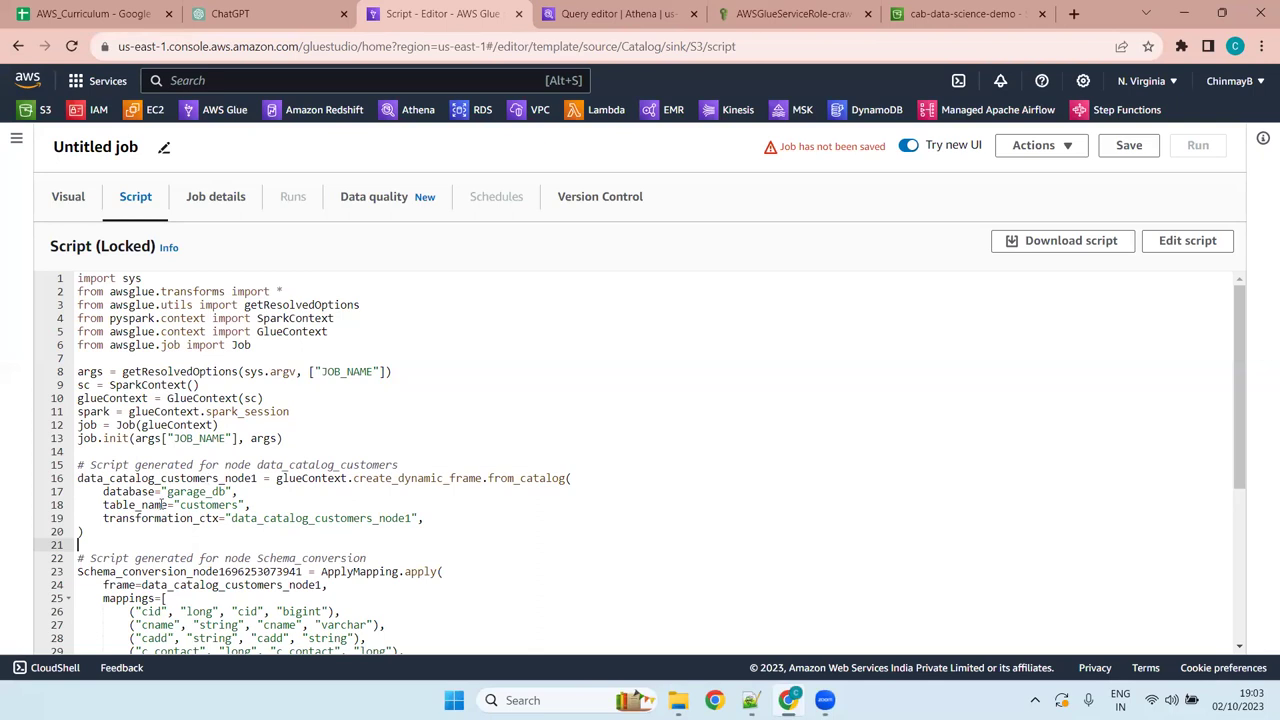
pyautogui.click(129, 465)
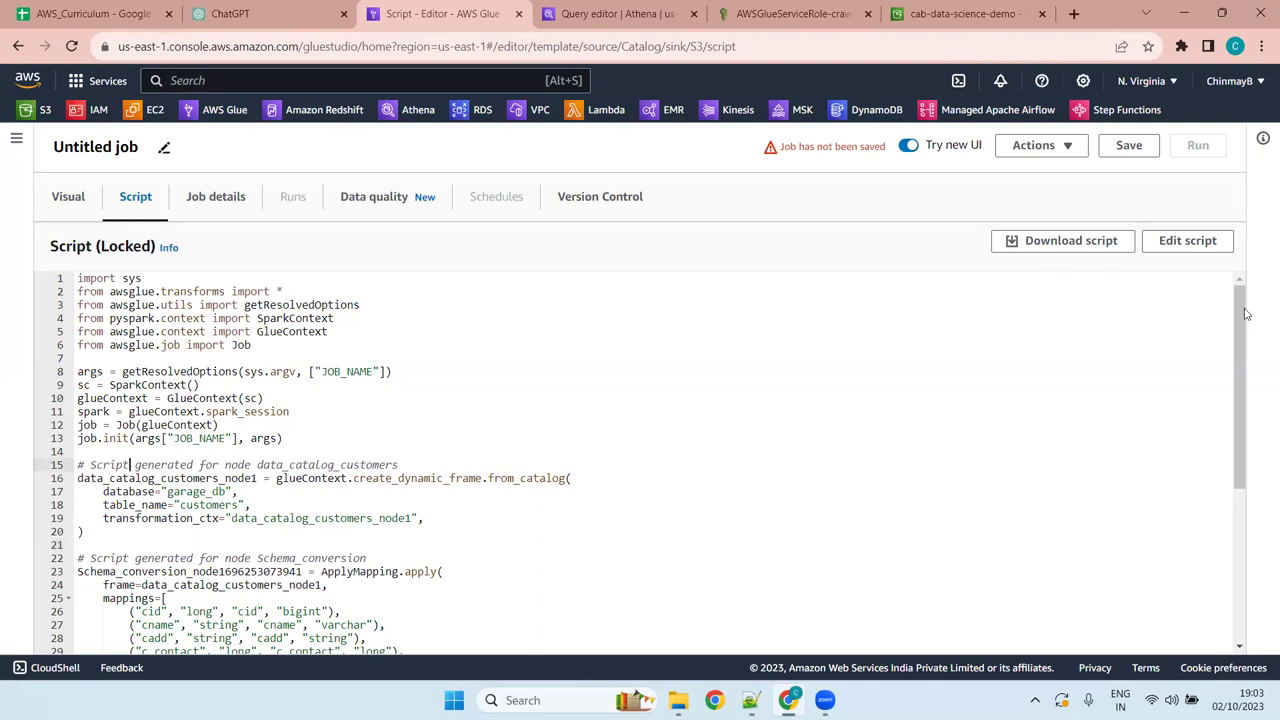
pyautogui.moveTo(1240, 316); pyautogui.dragTo(1238, 426)
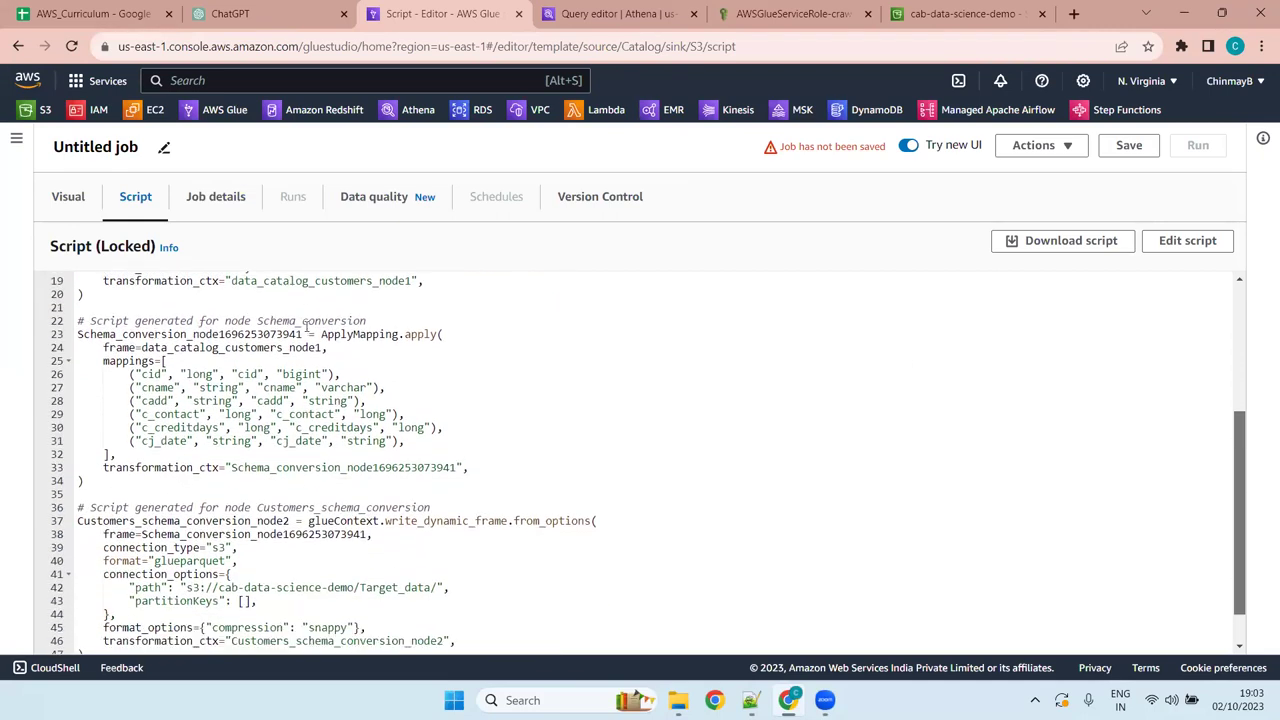
pyautogui.click(368, 322)
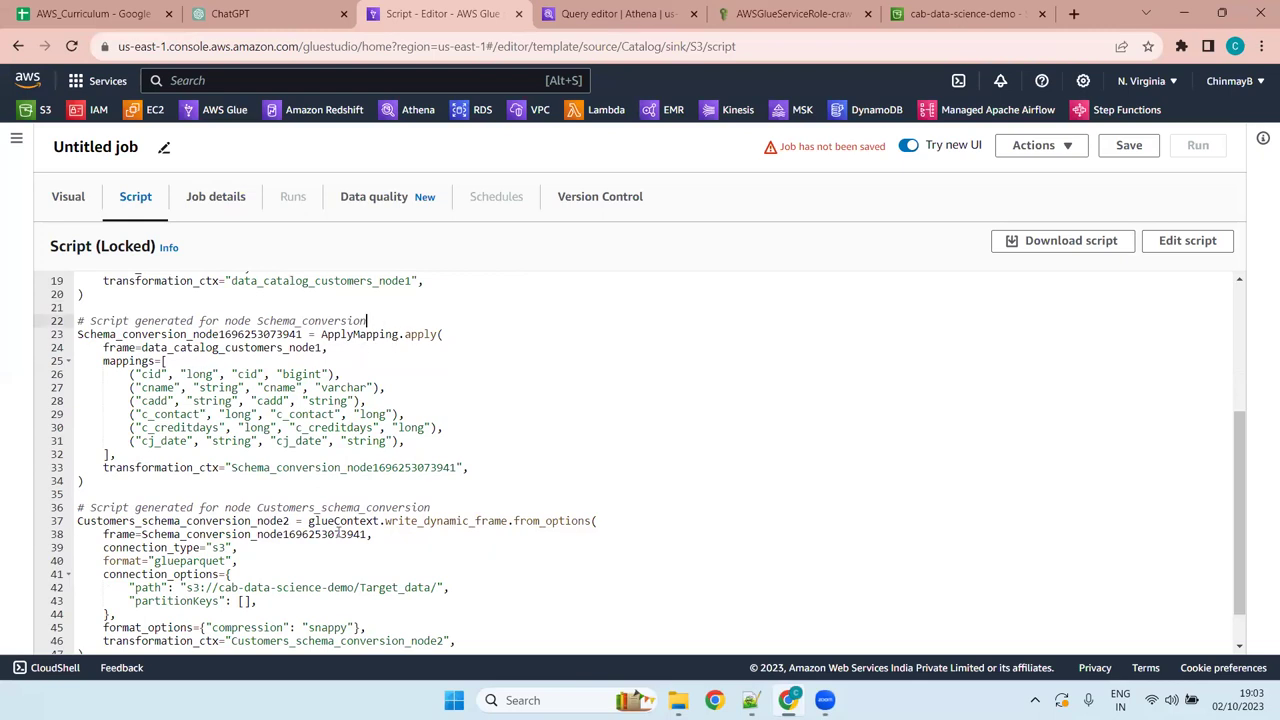
pyautogui.moveTo(1241, 461); pyautogui.dragTo(1261, 325)
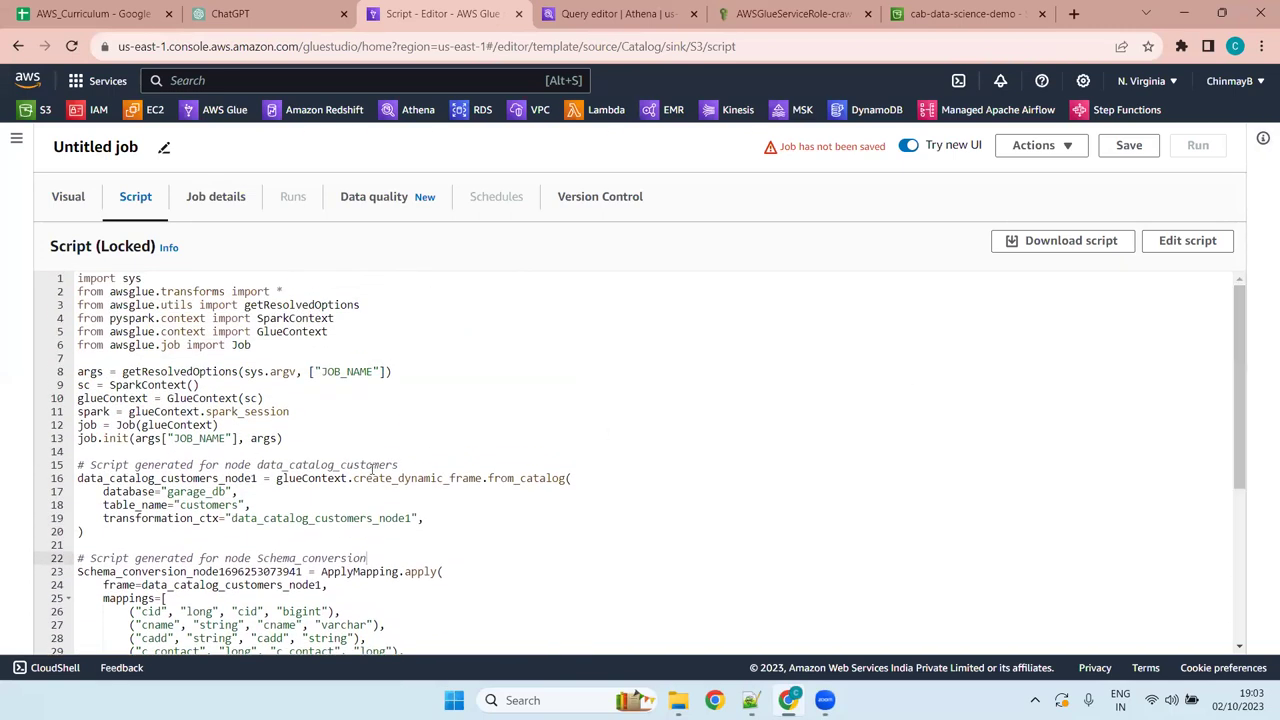
# Examine the create_dynamic_frame call and the import and job initialization lines at the start of the script
pyautogui.doubleClick(428, 480)
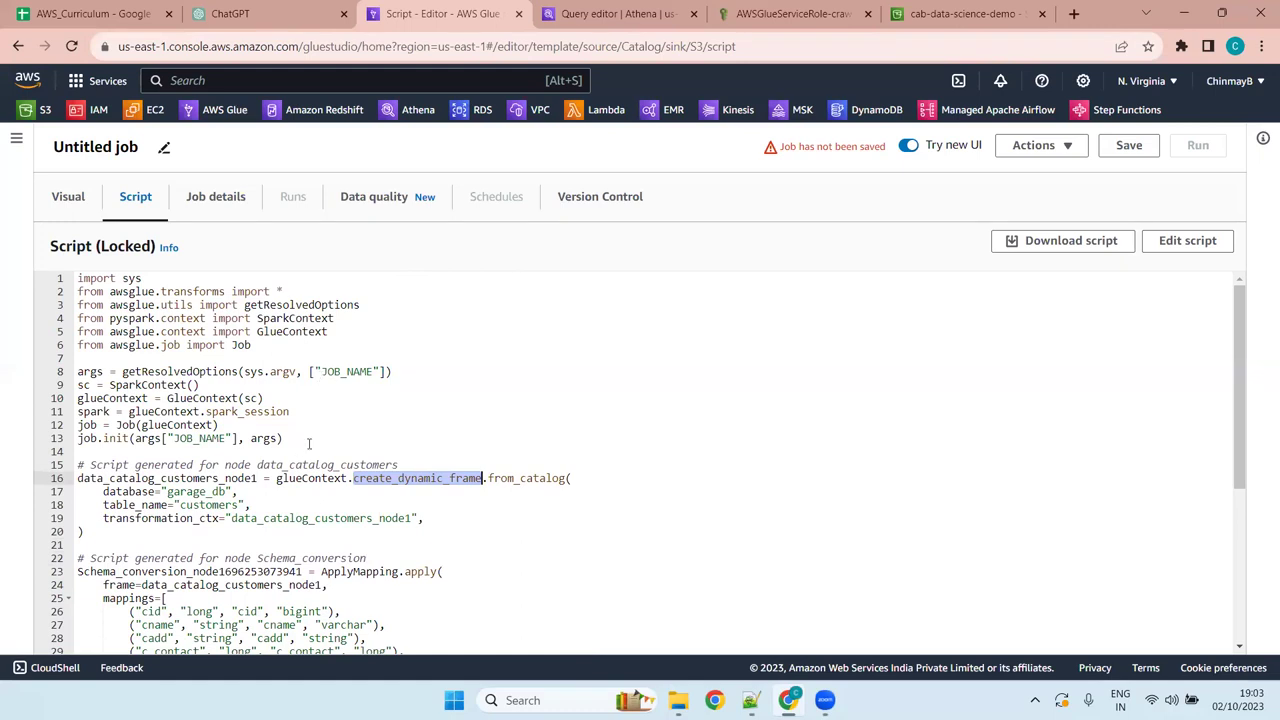
pyautogui.moveTo(299, 446); pyautogui.dragTo(20, 345)
pyautogui.click(455, 425)
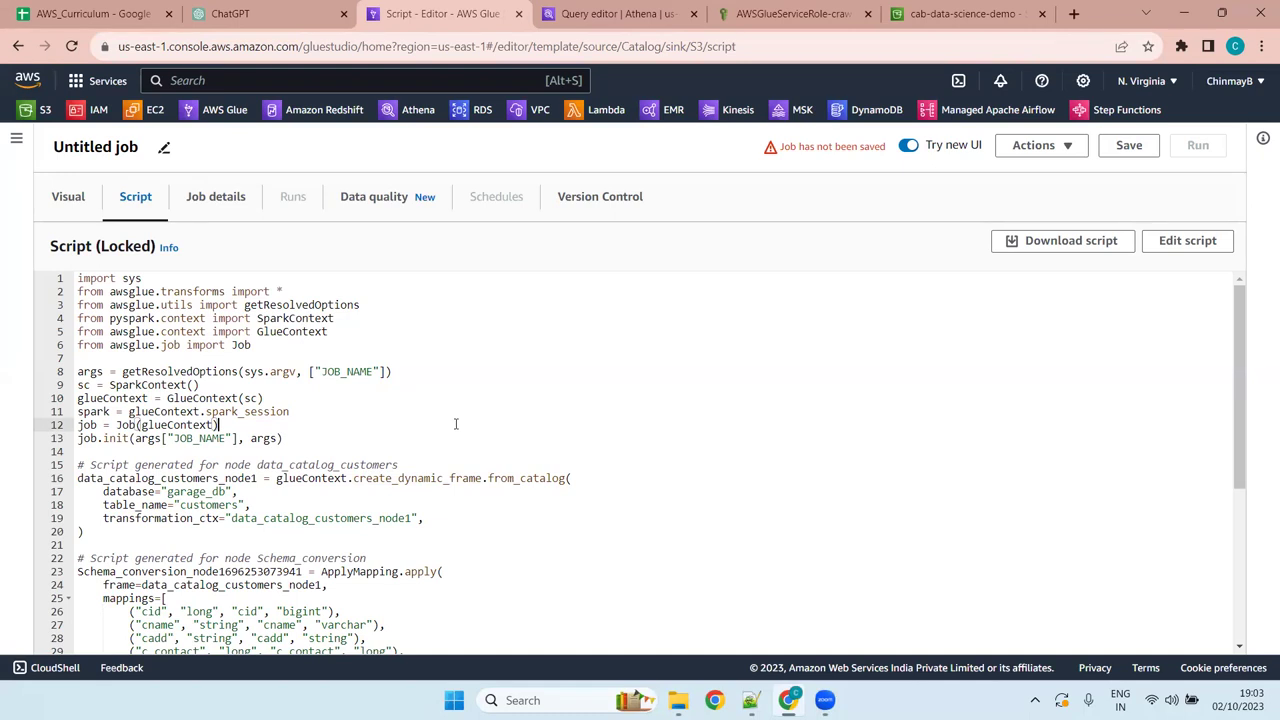
# Name the job customer_schema_conversion in its basic properties
pyautogui.click(210, 200)
pyautogui.click(218, 338)
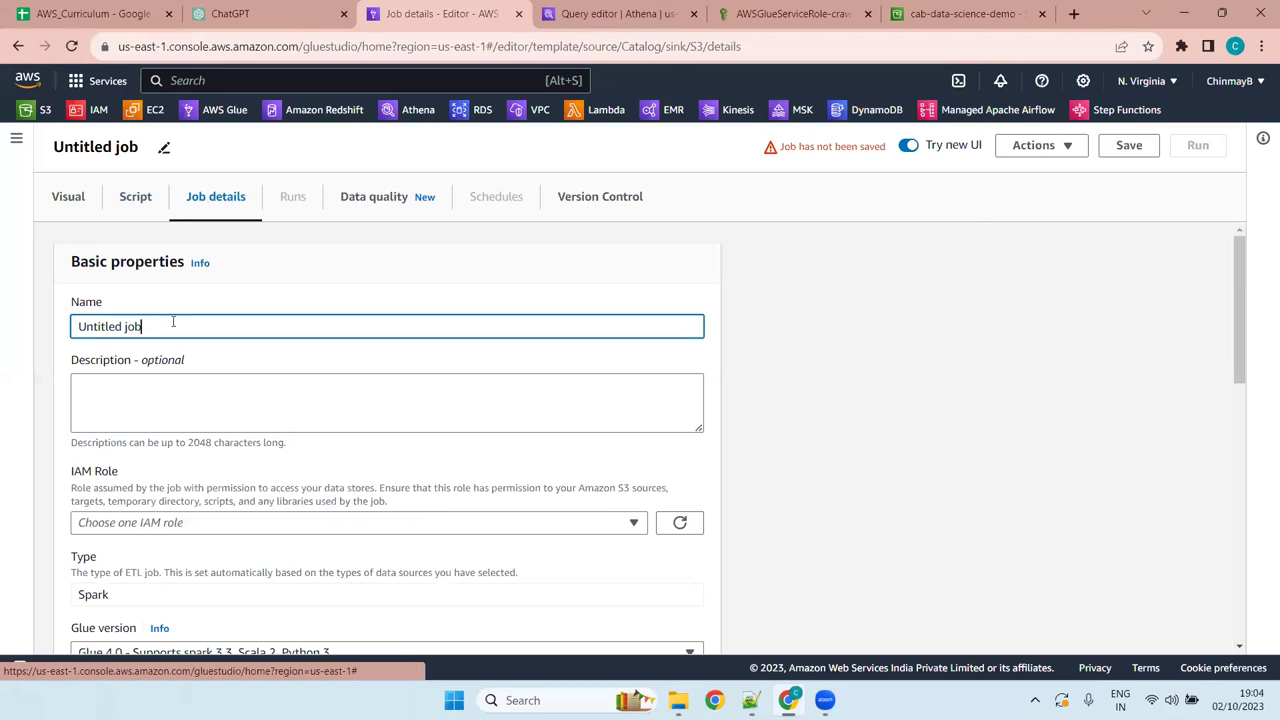
pyautogui.hotkey('ctrl', 'a')
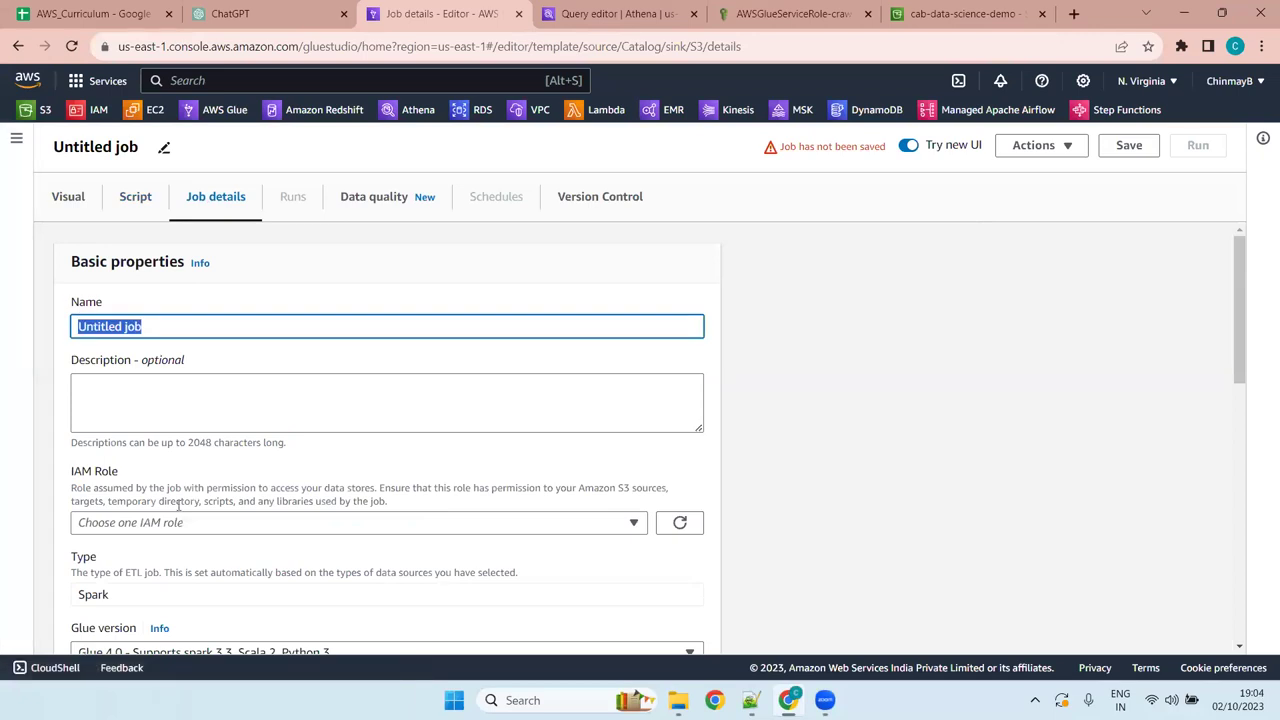
pyautogui.press('BackSpace')
pyautogui.write('customer')
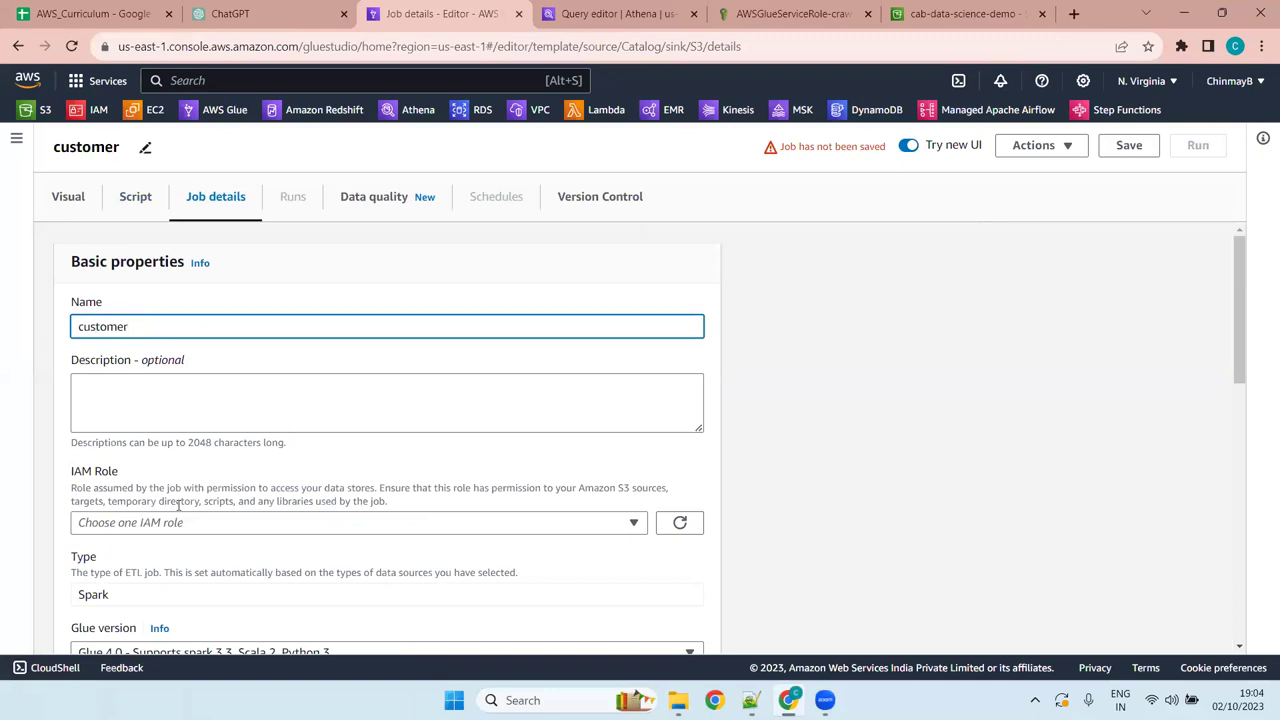
pyautogui.write('_schema_con')
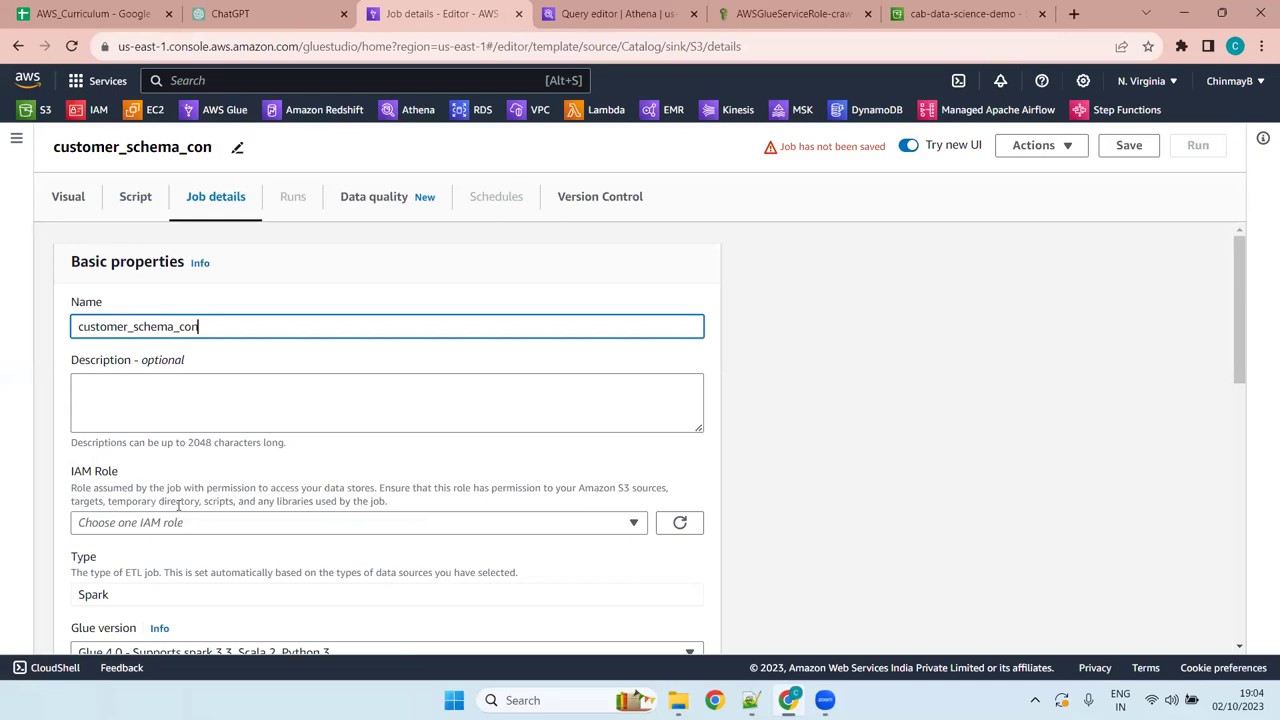
pyautogui.write('version')
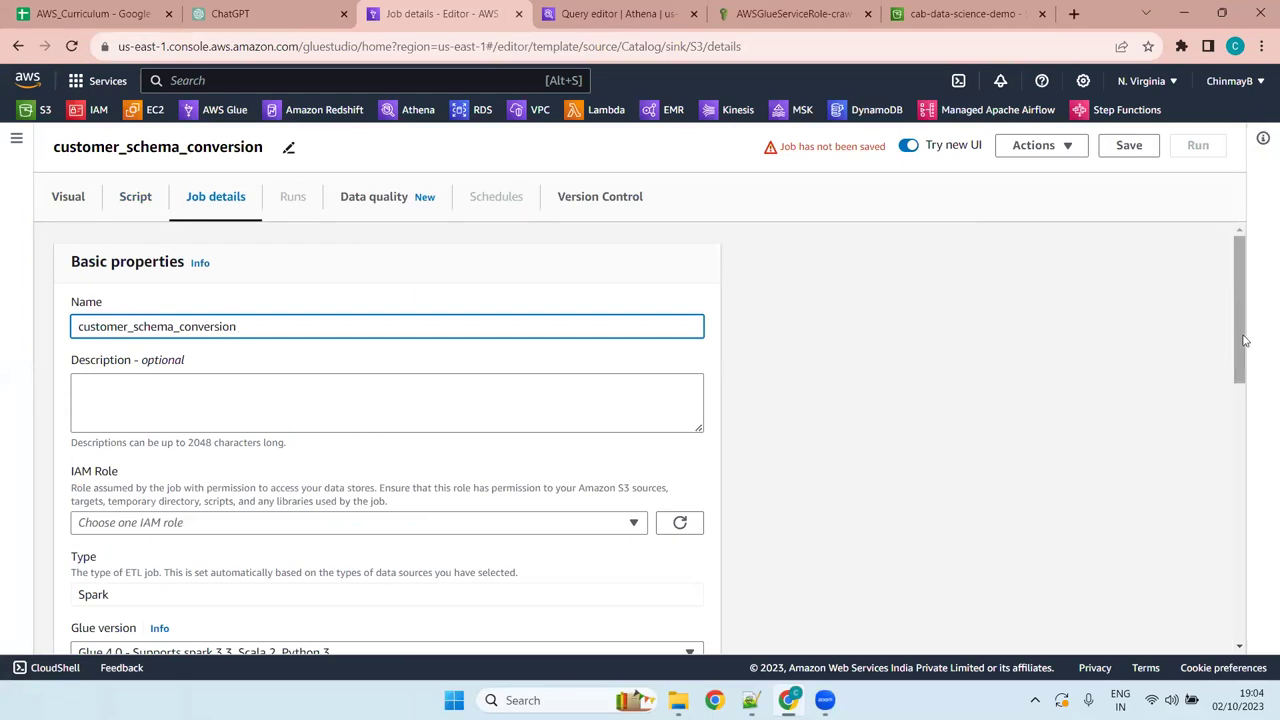
# Assign the IAM role AWSGlueServiceRole-tocrawls3 to the job and view its Glue version, language and worker settings
pyautogui.scroll(-2, 1244, 339)
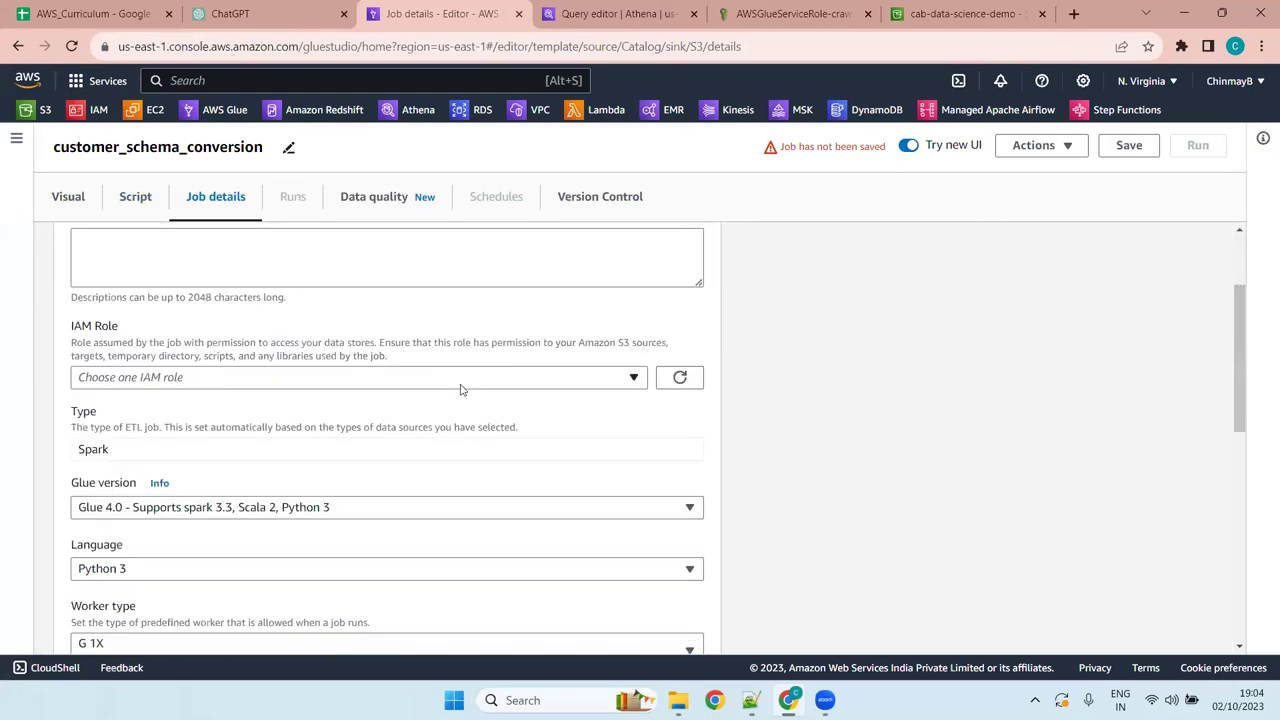
pyautogui.click(491, 380)
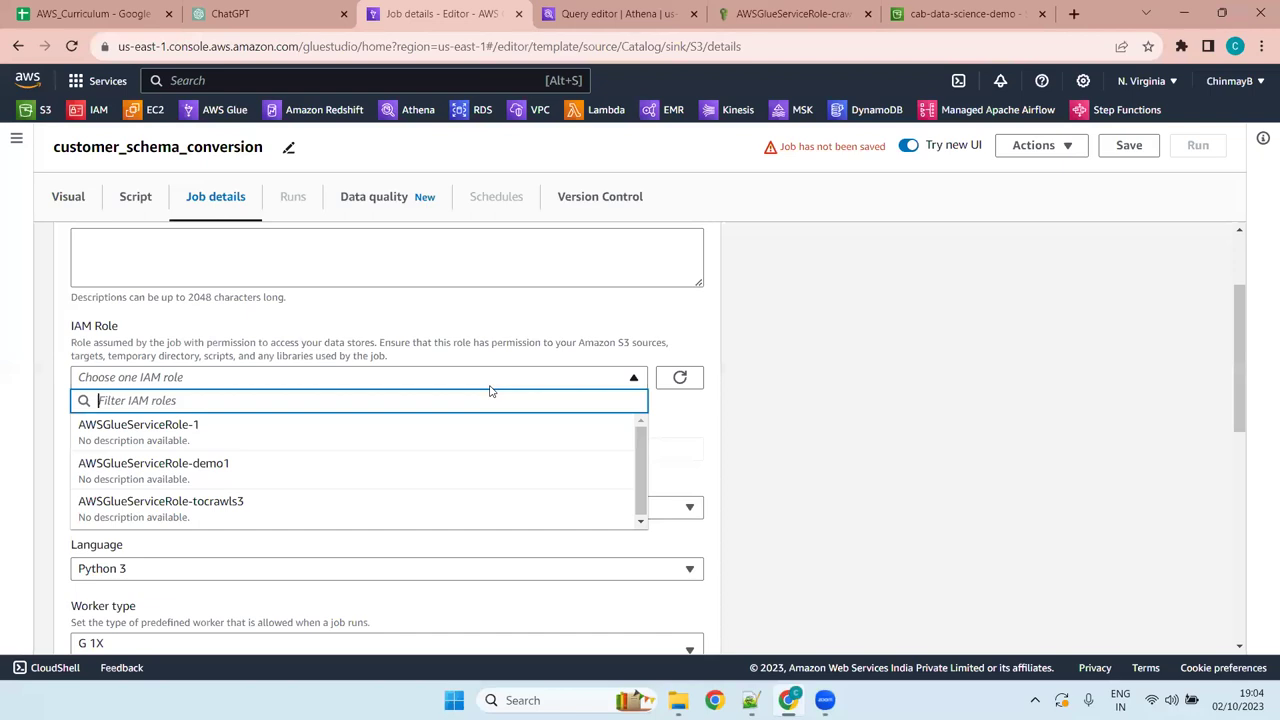
pyautogui.click(304, 520)
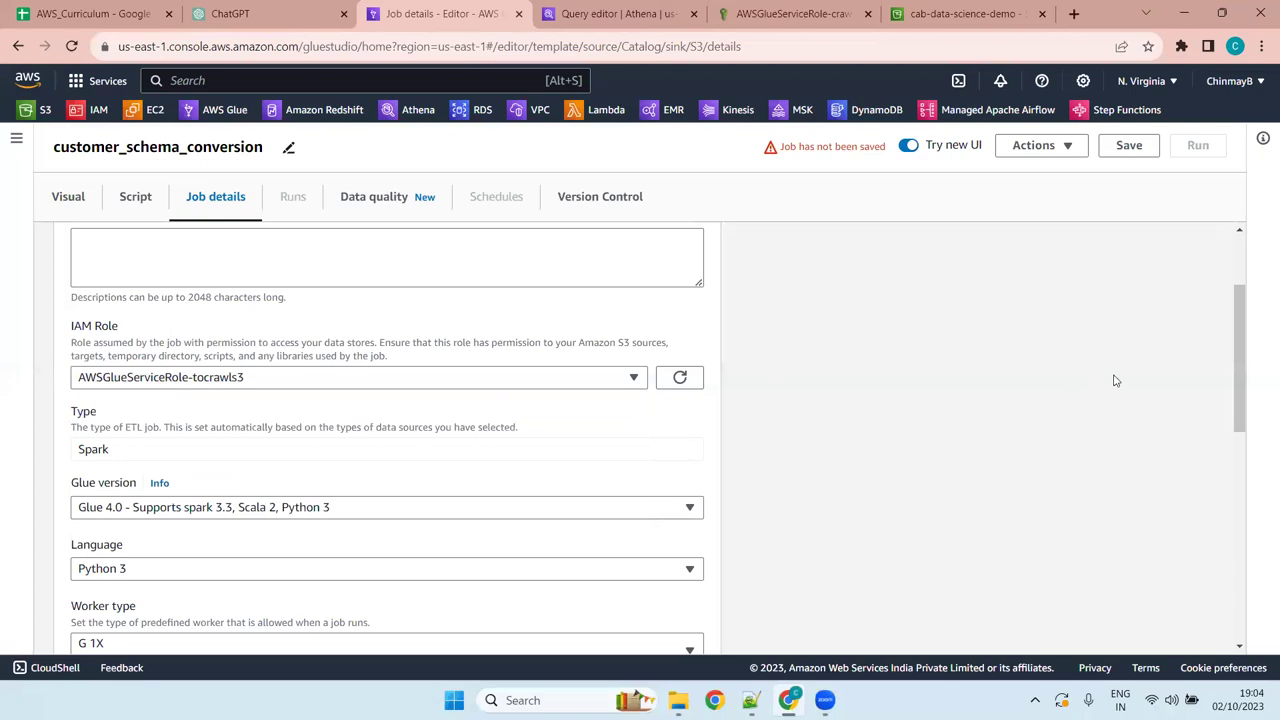
pyautogui.moveTo(1243, 360)
pyautogui.mouseDown()
pyautogui.moveTo(1245, 418)
pyautogui.moveTo(1243, 363)
pyautogui.moveTo(1247, 393)
pyautogui.moveTo(1260, 368)
pyautogui.moveTo(1249, 337)
pyautogui.moveTo(1260, 366)
pyautogui.mouseUp()
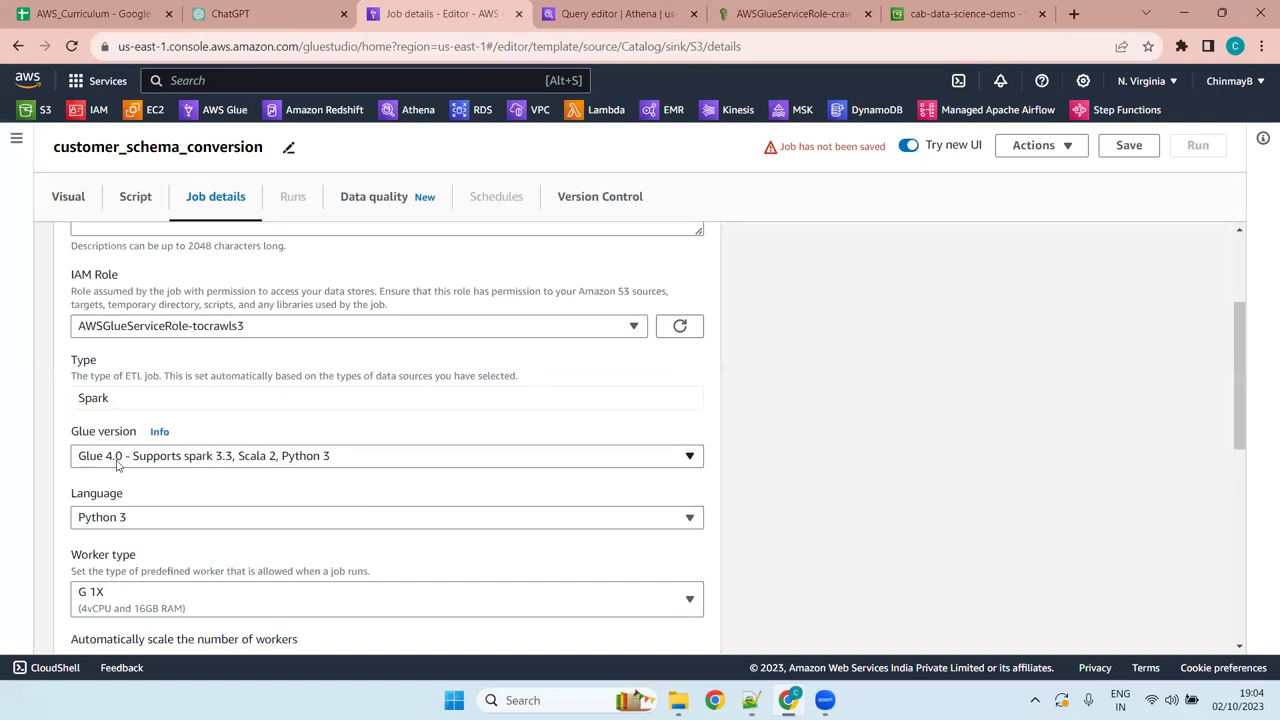
# Review the selectable Glue versions, keep Glue 4.0, and look through the job's properties from name to timeout
pyautogui.click(391, 457)
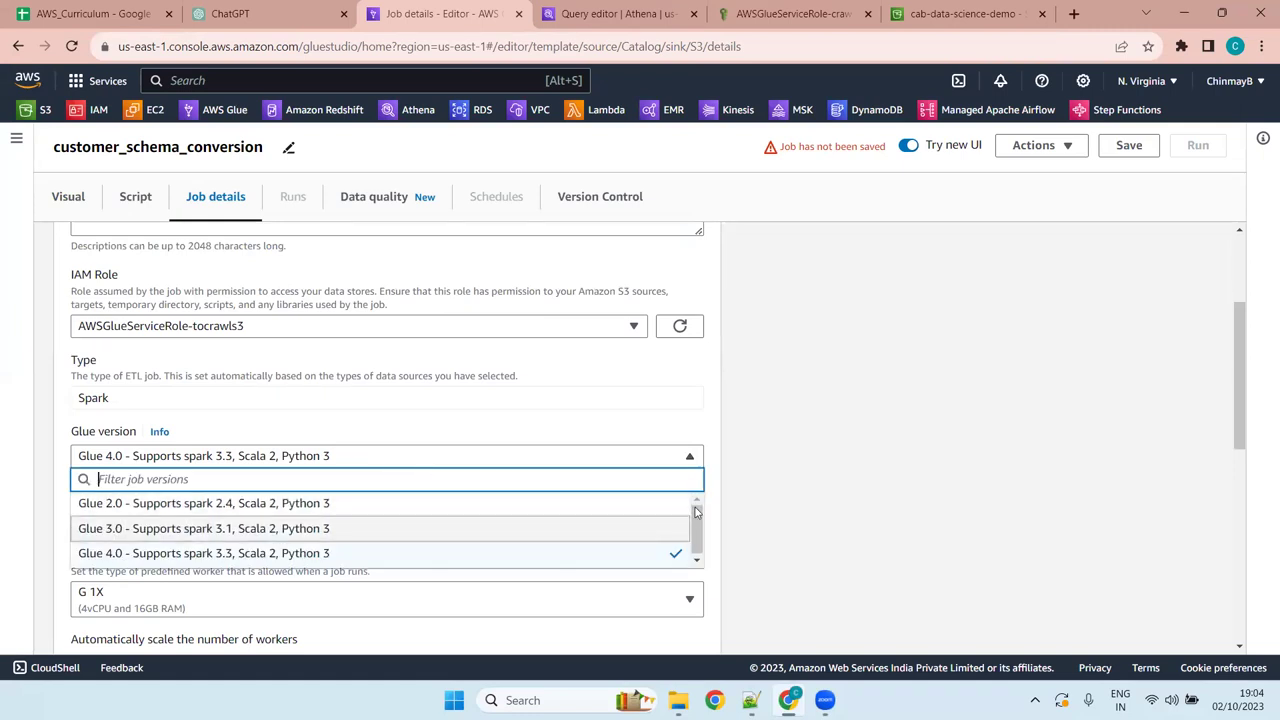
pyautogui.click(282, 561)
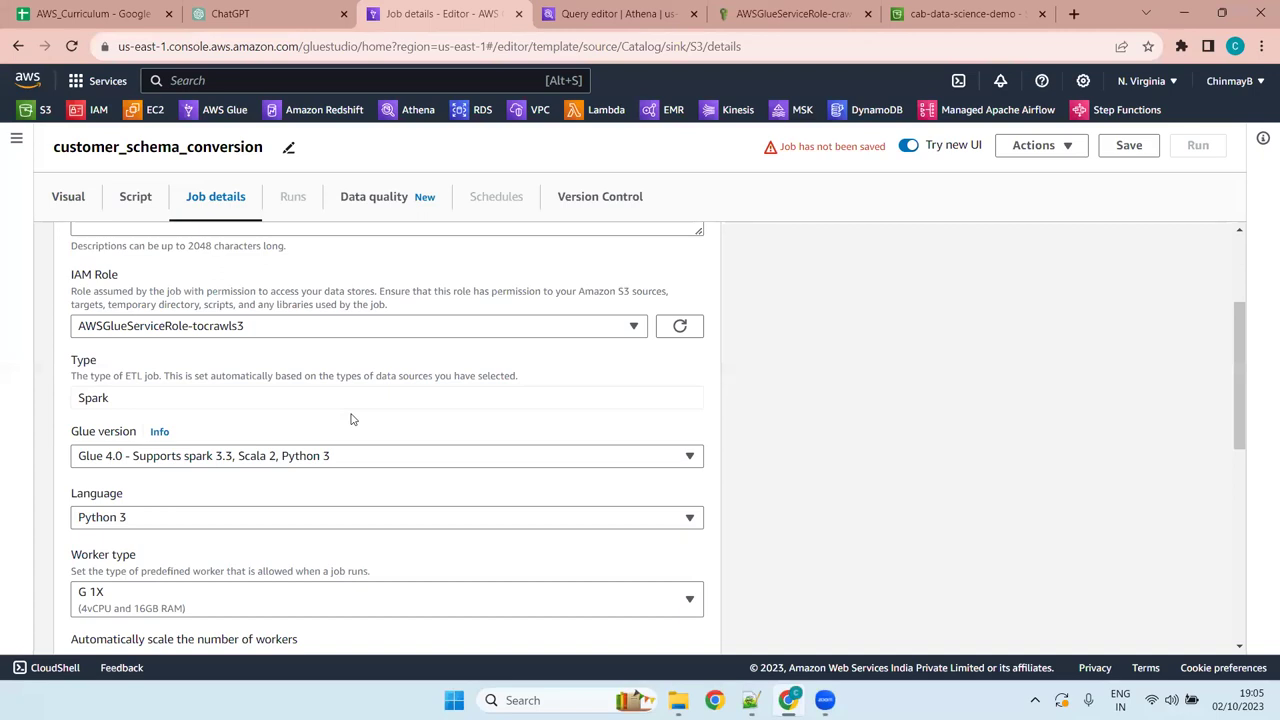
pyautogui.click(339, 458)
pyautogui.scroll(-3, 930, 362)
pyautogui.scroll(-3, 926, 371)
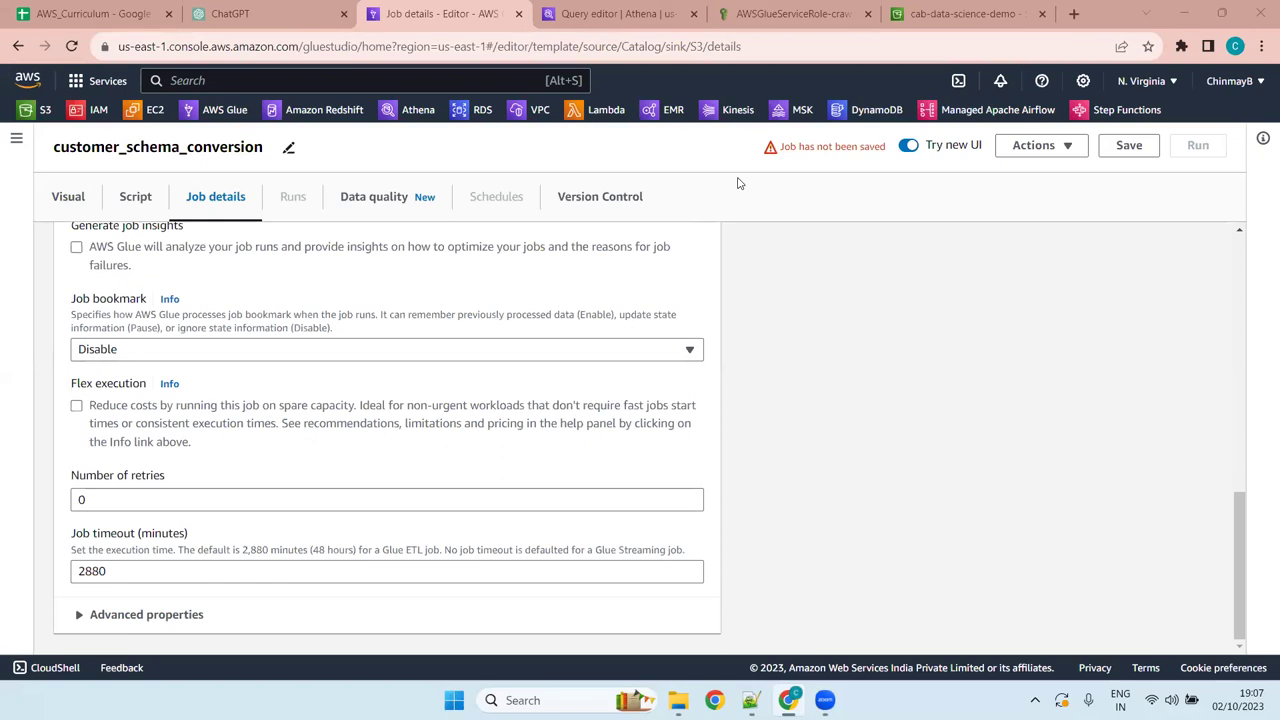
pyautogui.scroll(7, 293, 385)
pyautogui.scroll(-4, 275, 430)
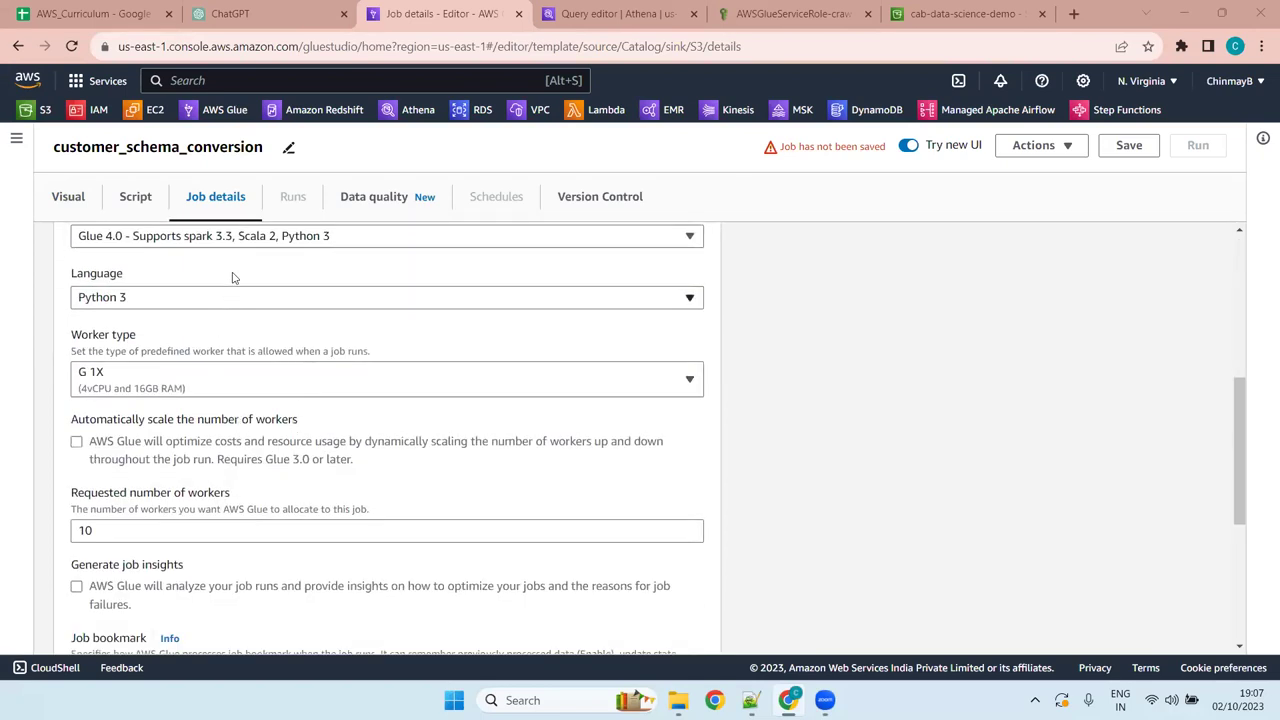
pyautogui.scroll(4, 325, 338)
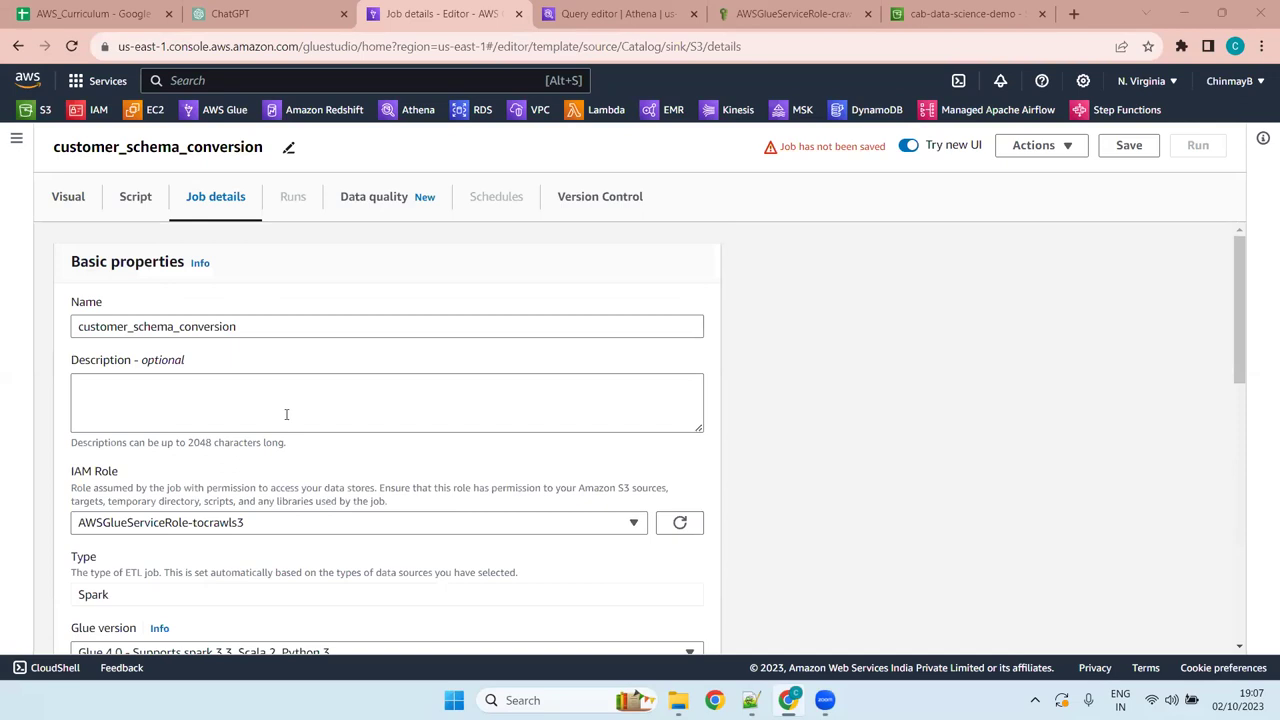
pyautogui.scroll(-4, 286, 414)
# Check the Spark, Scala and Python support listed for each Glue version without changing the selection
pyautogui.click(248, 236)
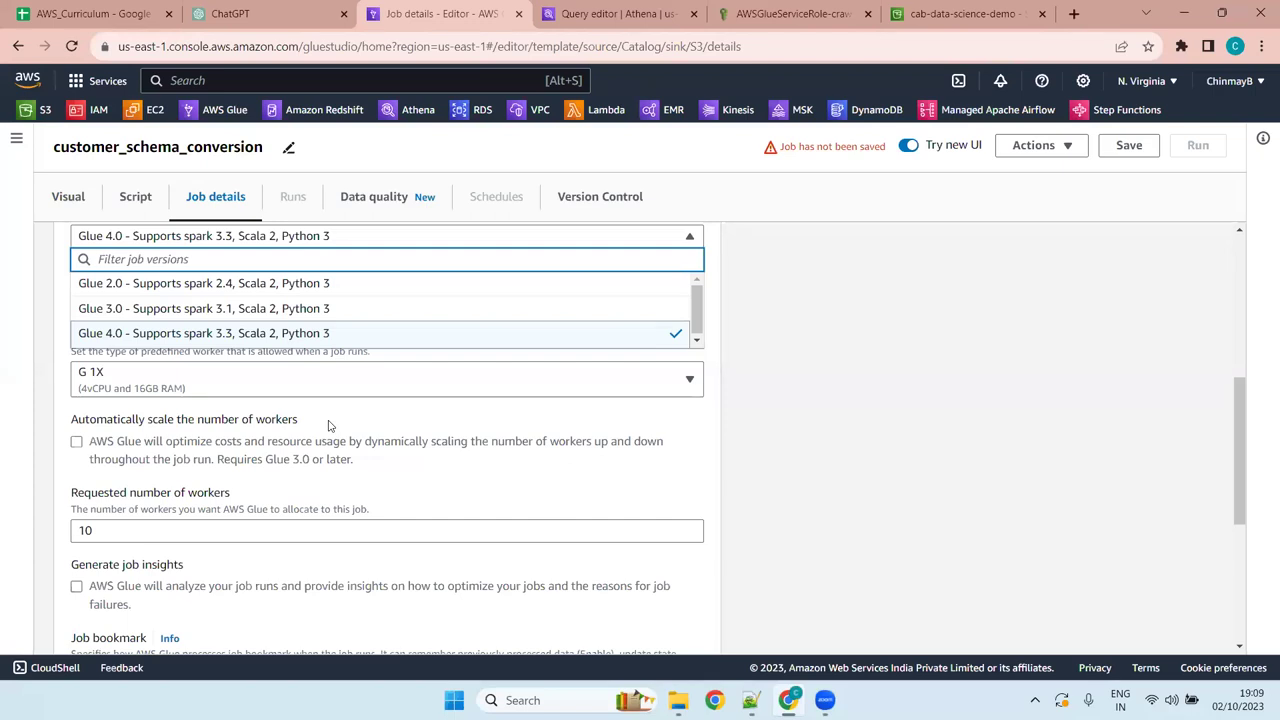
pyautogui.press('Up')
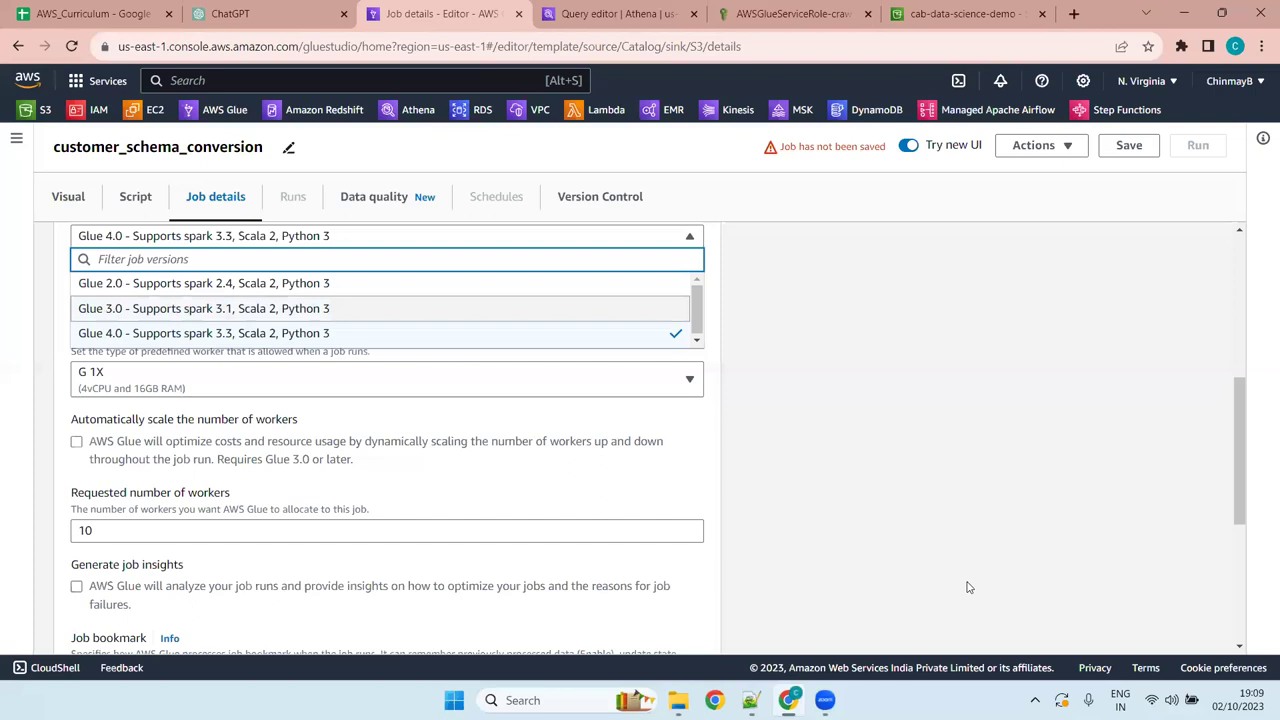
pyautogui.press('Escape')
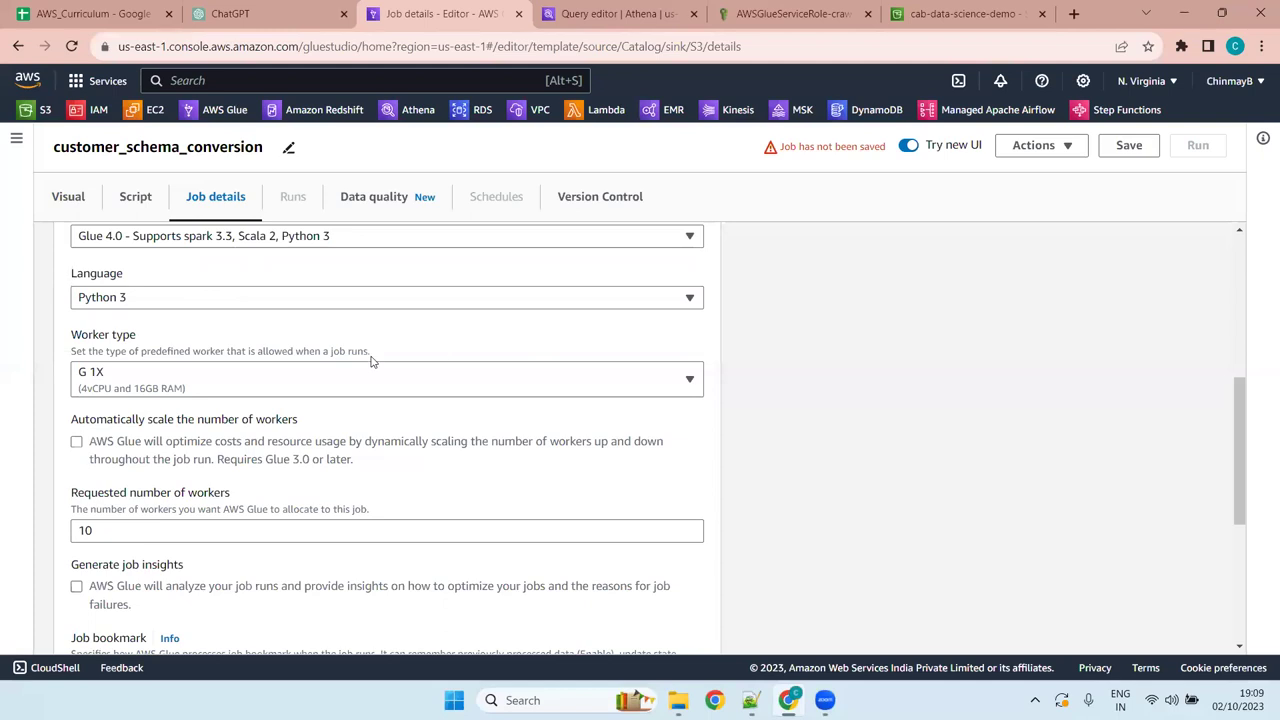
pyautogui.moveTo(1238, 428); pyautogui.dragTo(1238, 388)
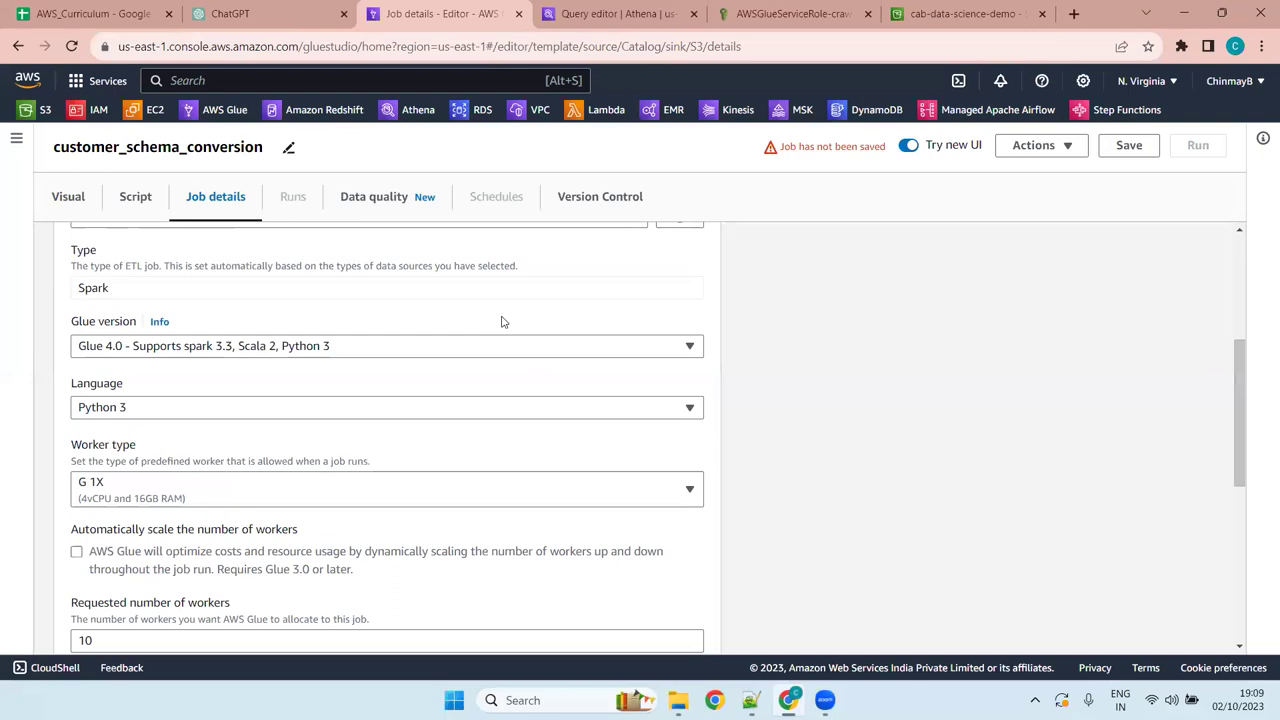
pyautogui.click(348, 311)
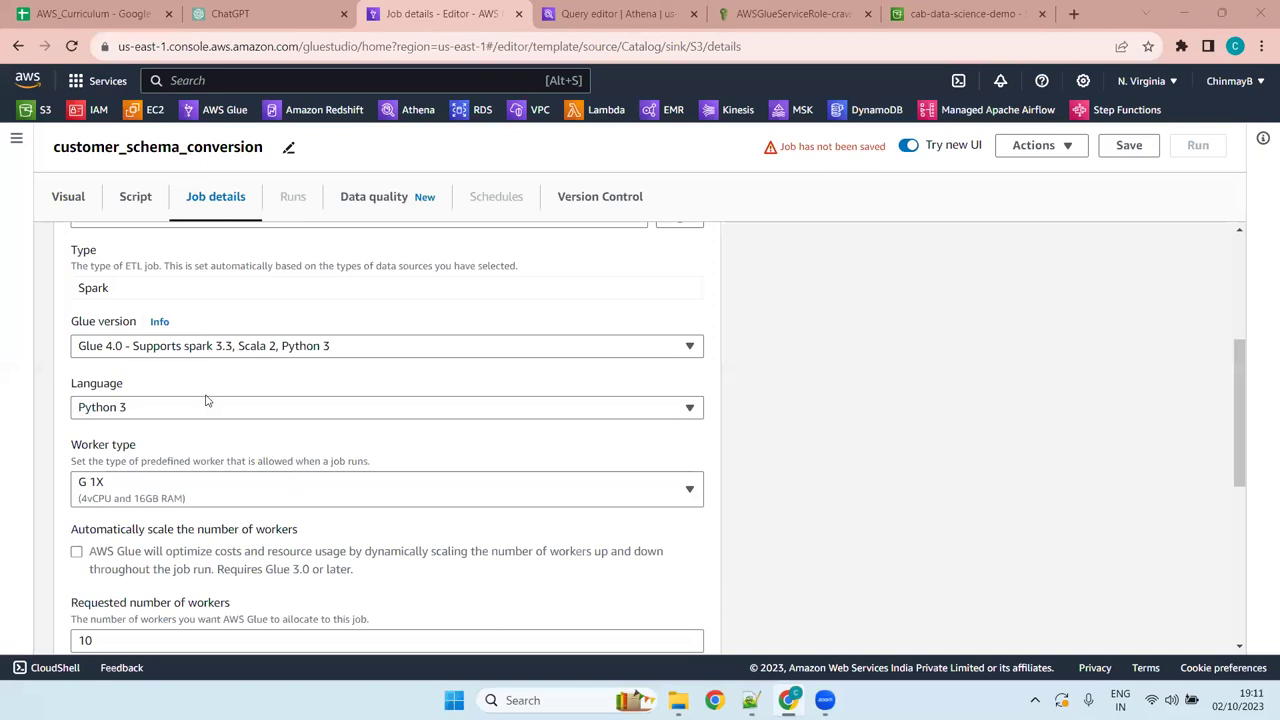
# Change the job's script language to Scala
pyautogui.click(577, 414)
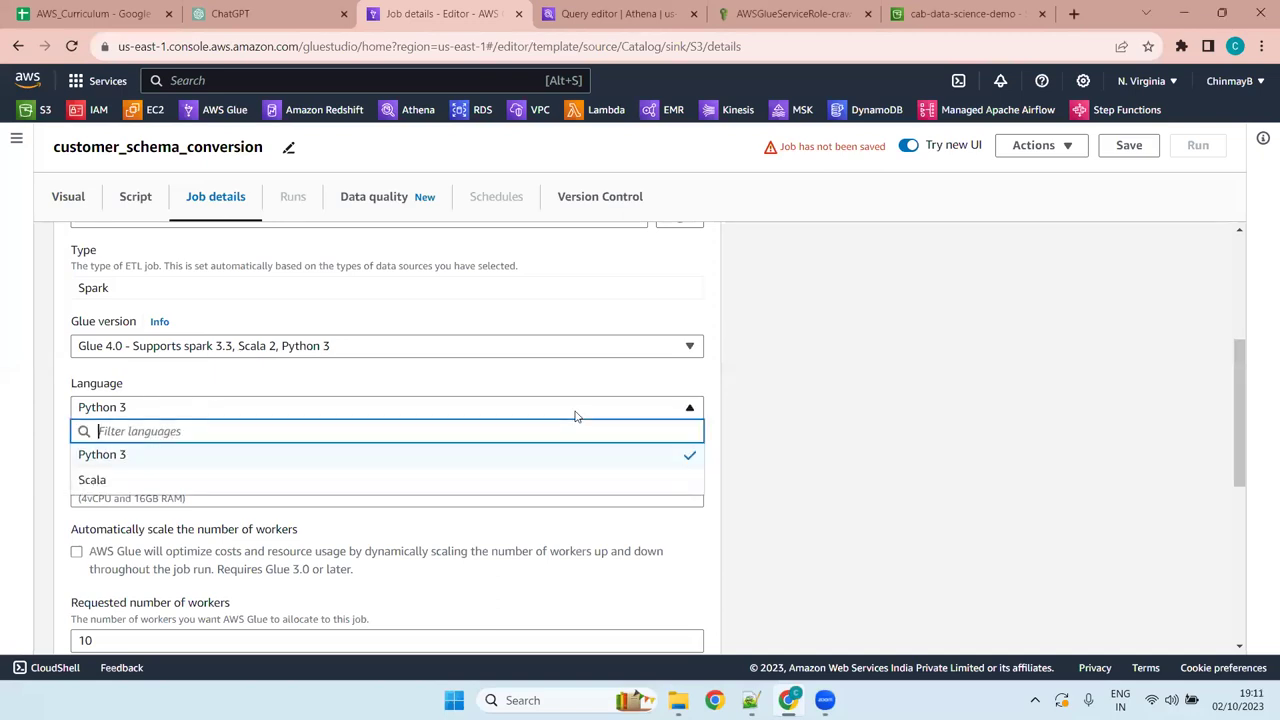
pyautogui.click(528, 412)
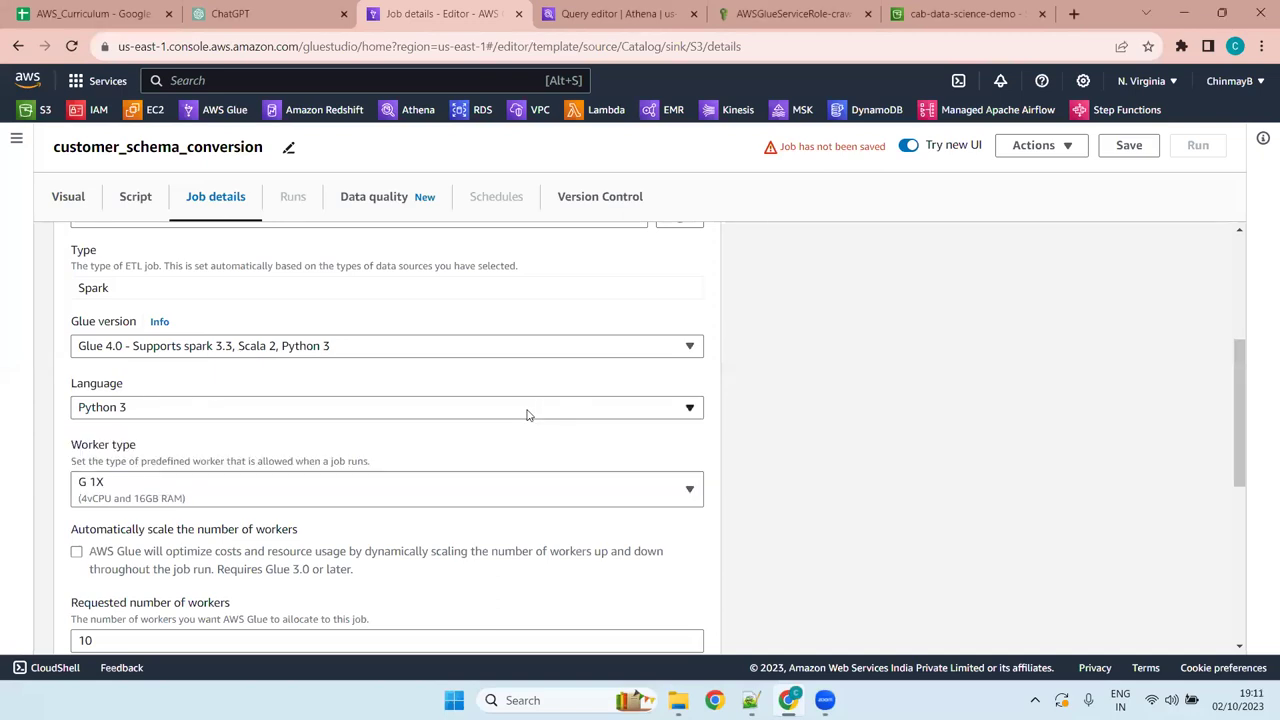
pyautogui.click(519, 420)
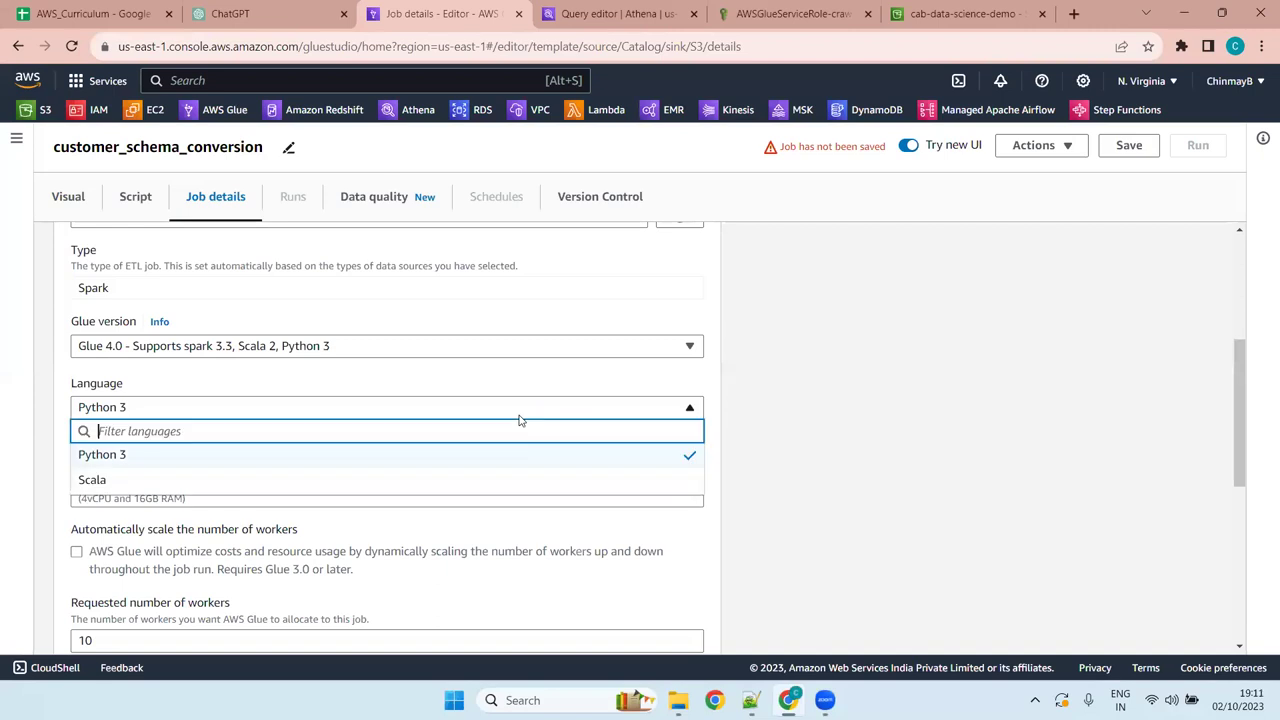
pyautogui.click(282, 490)
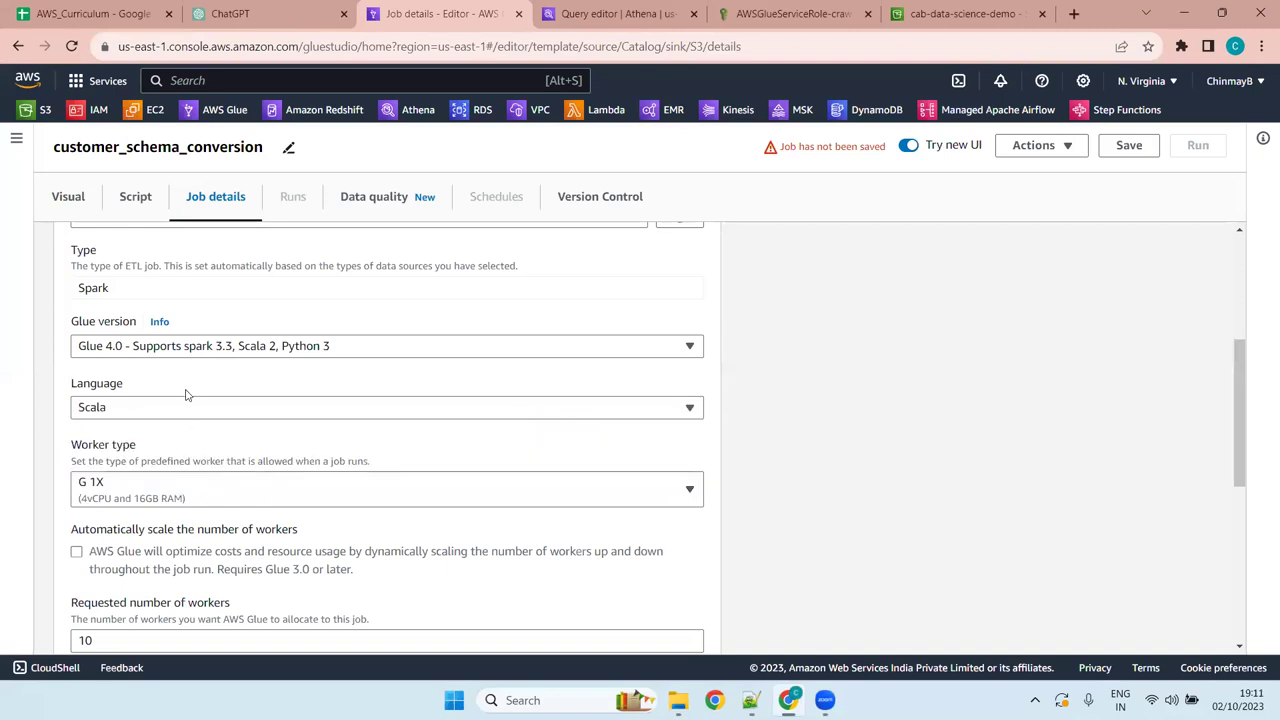
# Examine the generated Scala script, including the Spark context declaration and the Customers_schema_conversion node block
pyautogui.click(140, 198)
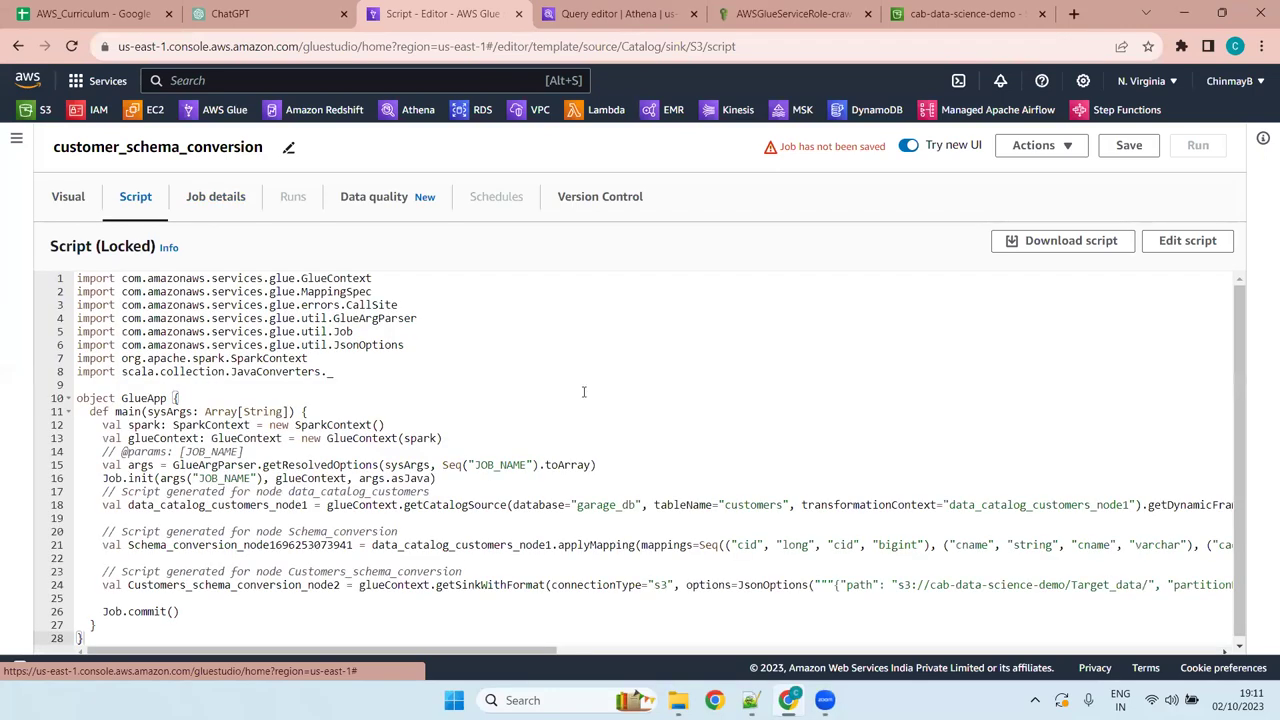
pyautogui.click(128, 422)
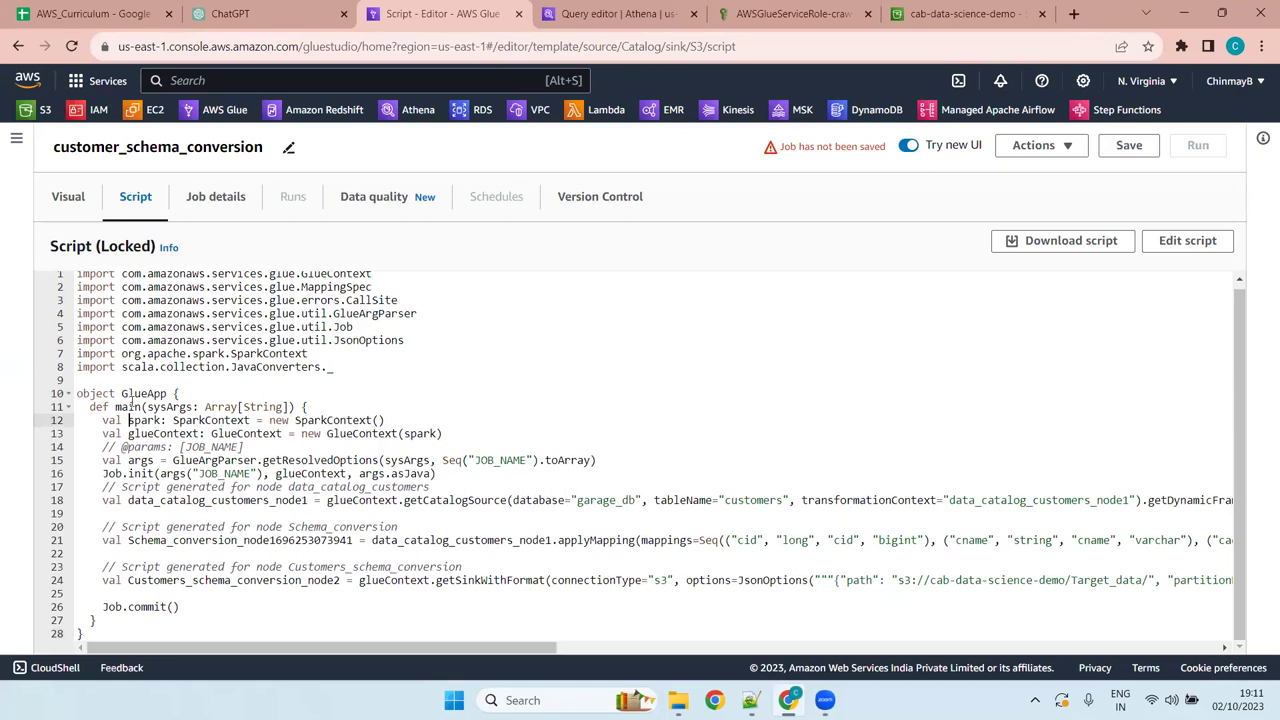
pyautogui.moveTo(121, 420); pyautogui.dragTo(101, 421)
pyautogui.click(98, 580)
pyautogui.click(97, 566)
pyautogui.scroll(1, 300, 450)
# Set the job's script language back to Python 3 in the job details
pyautogui.click(212, 196)
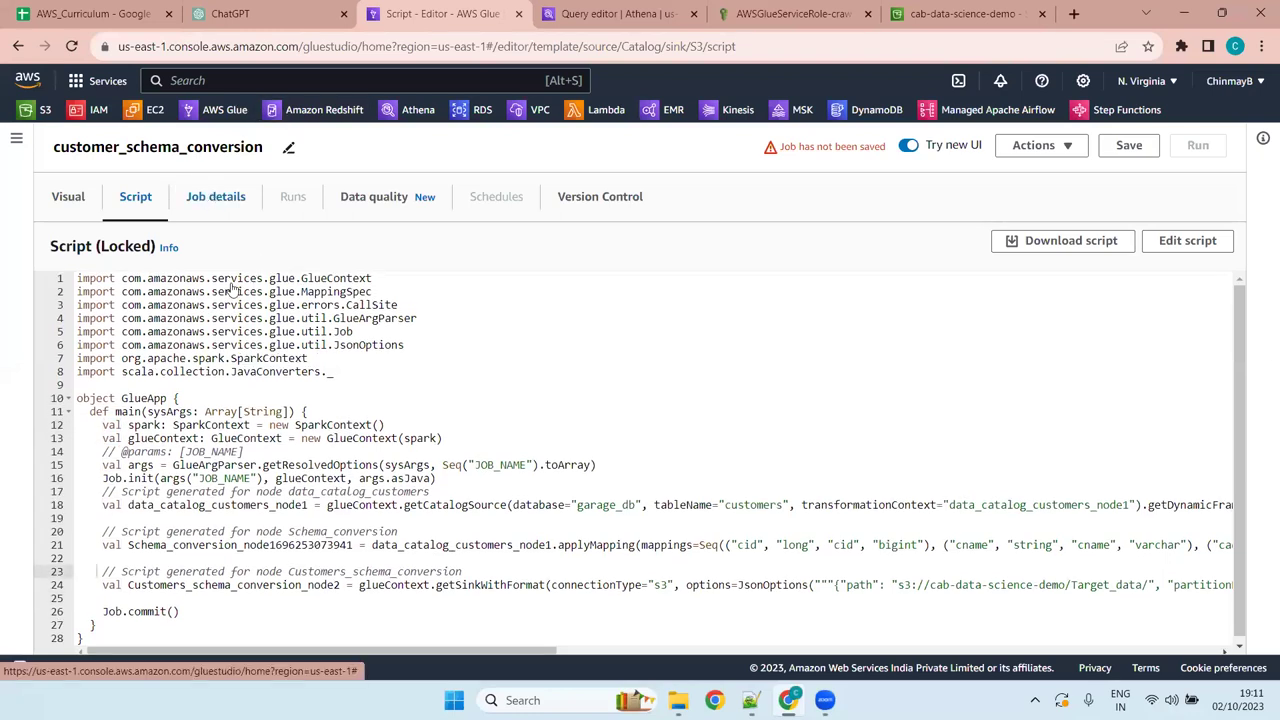
pyautogui.scroll(-8, 217, 477)
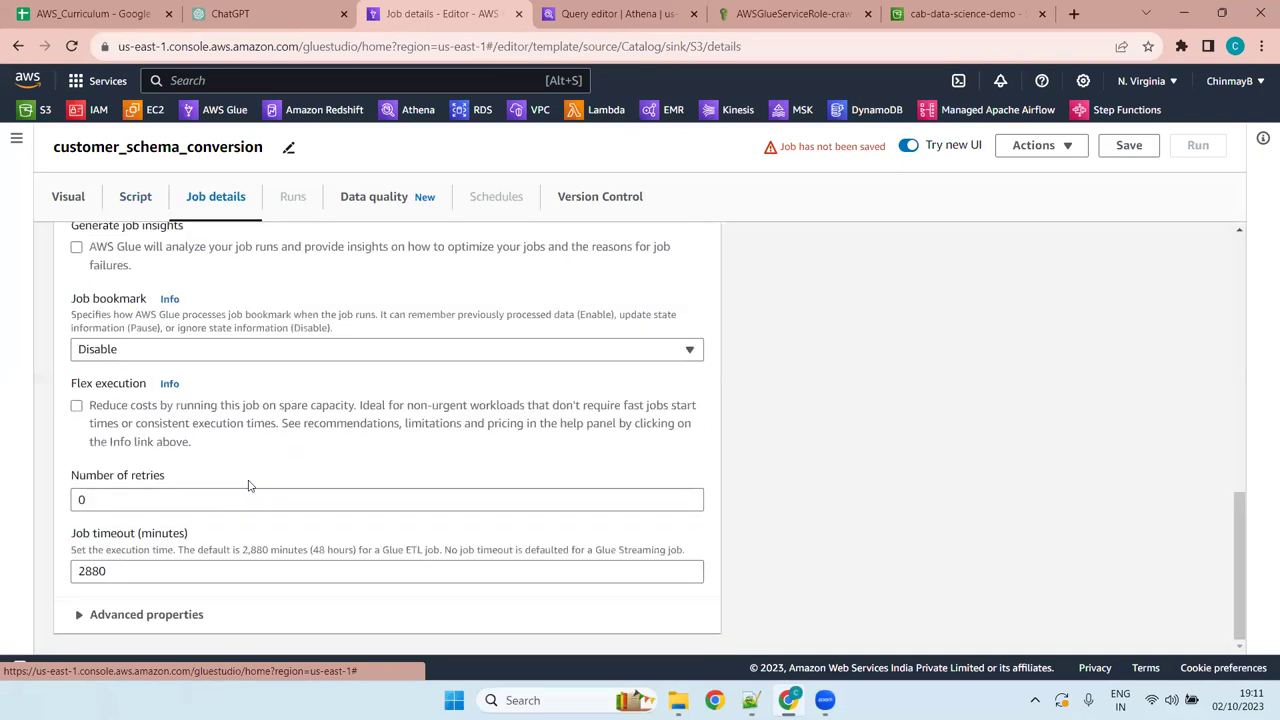
pyautogui.scroll(4, 249, 486)
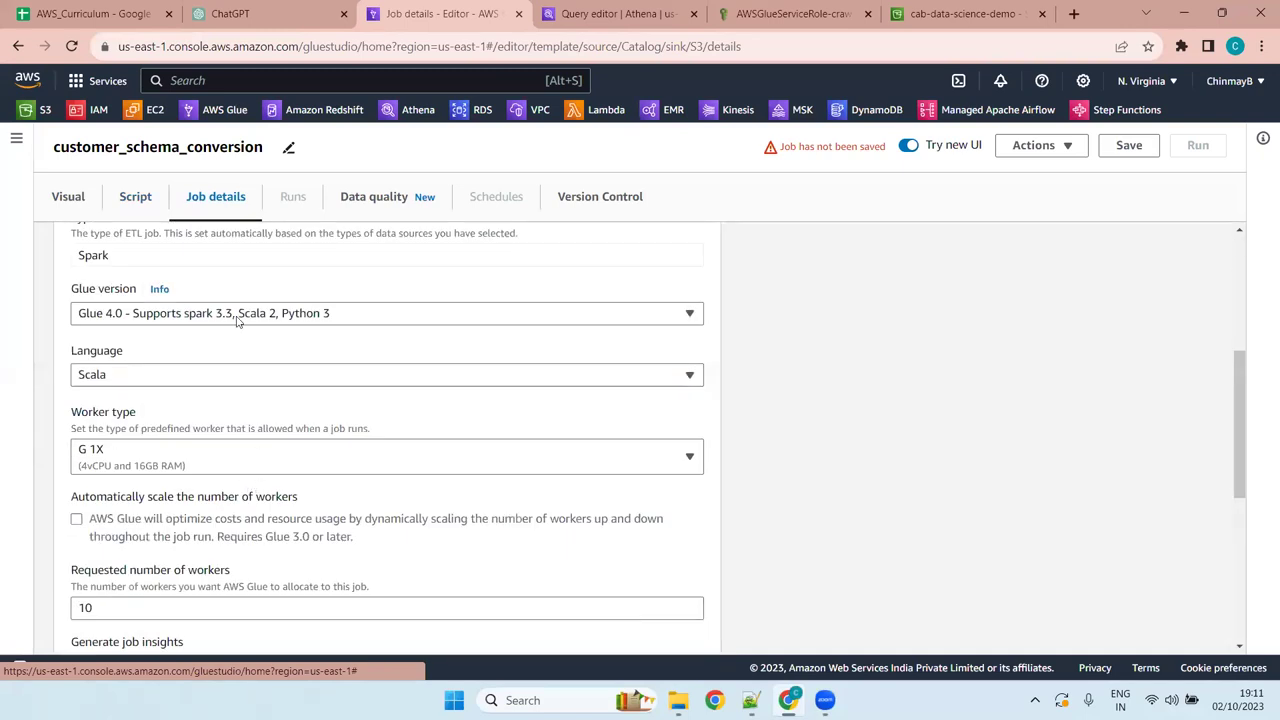
pyautogui.click(183, 381)
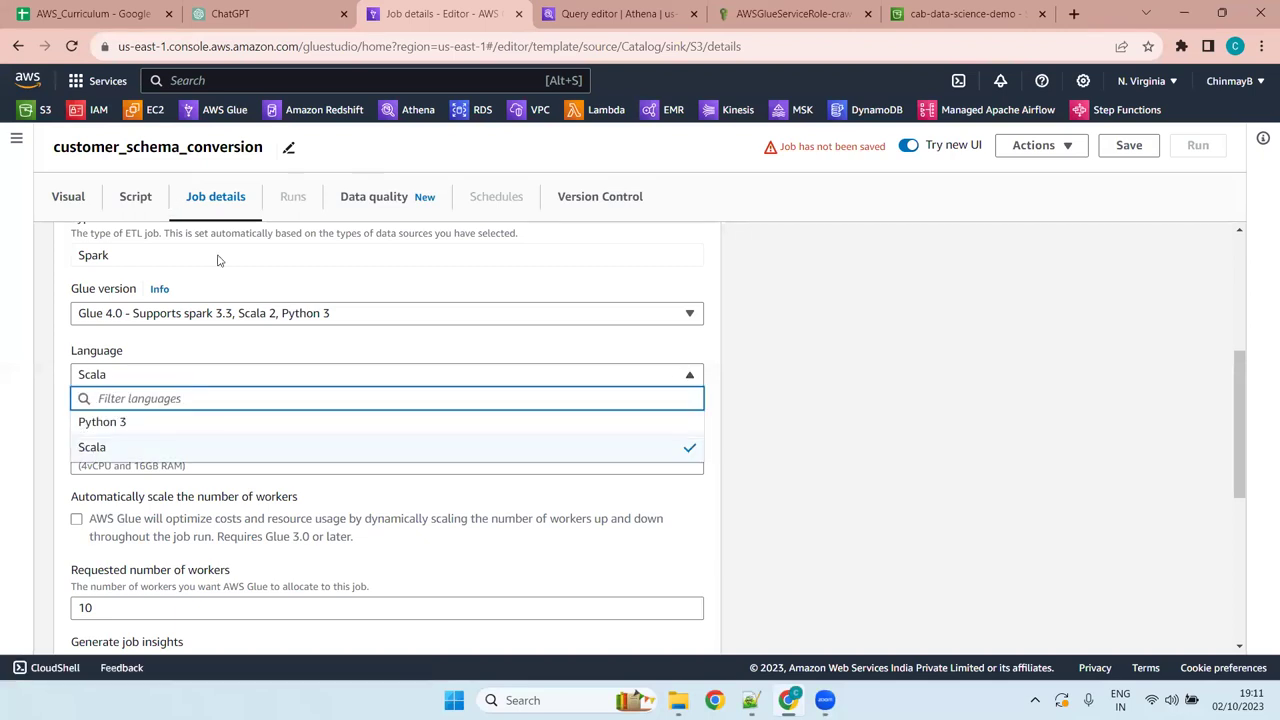
pyautogui.click(189, 421)
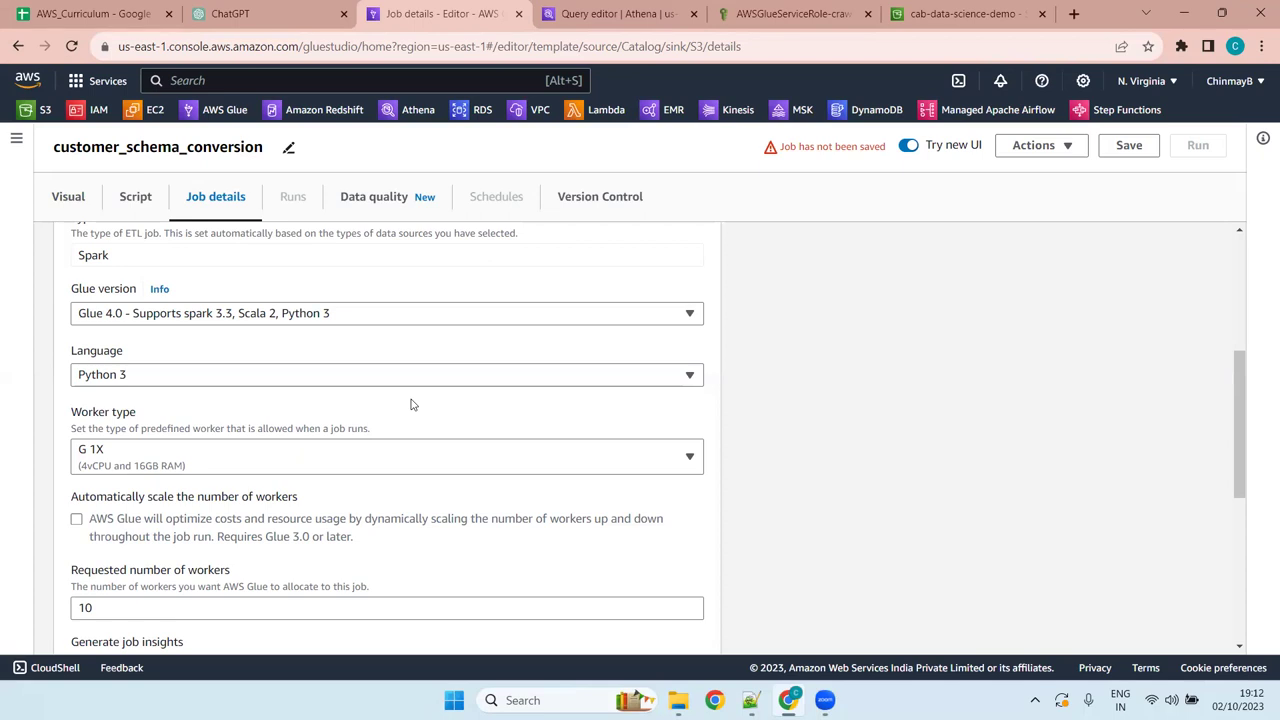
# Examine the predefined worker types available for the job, including the vCPU and RAM of each size
pyautogui.click(348, 467)
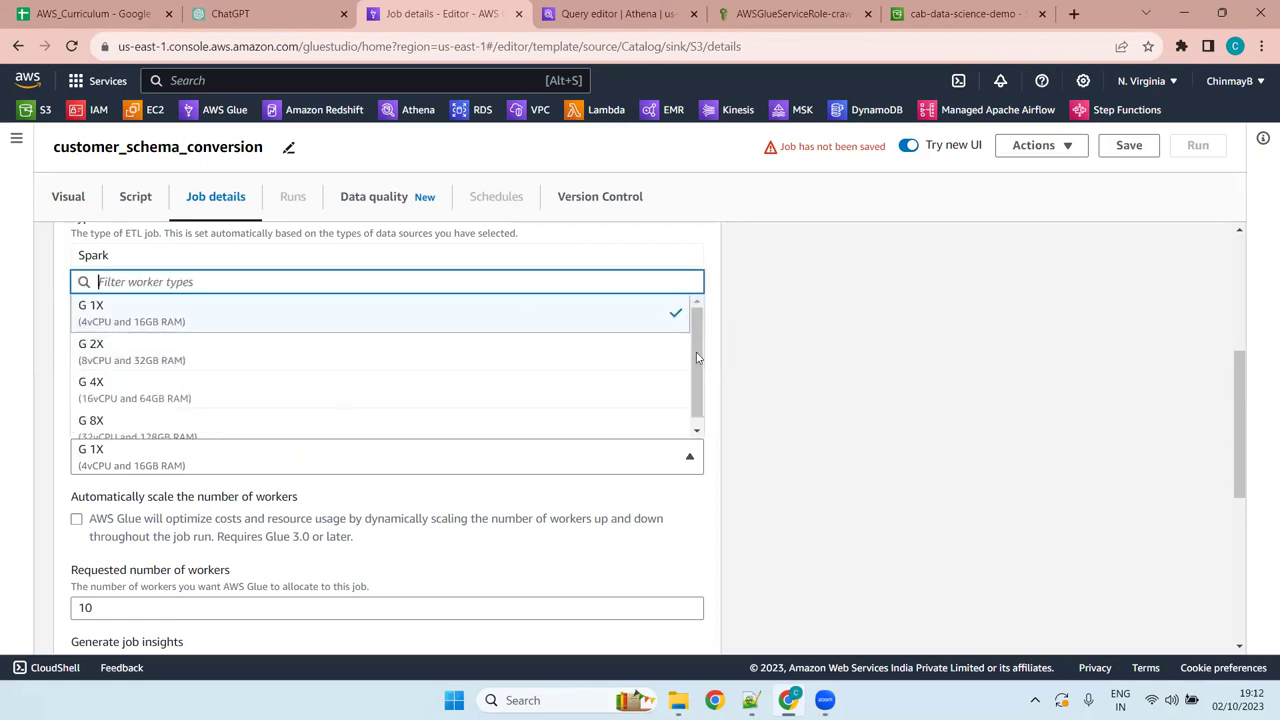
pyautogui.scroll(-1, 279, 406)
pyautogui.scroll(-5, 279, 406)
pyautogui.scroll(5, 206, 417)
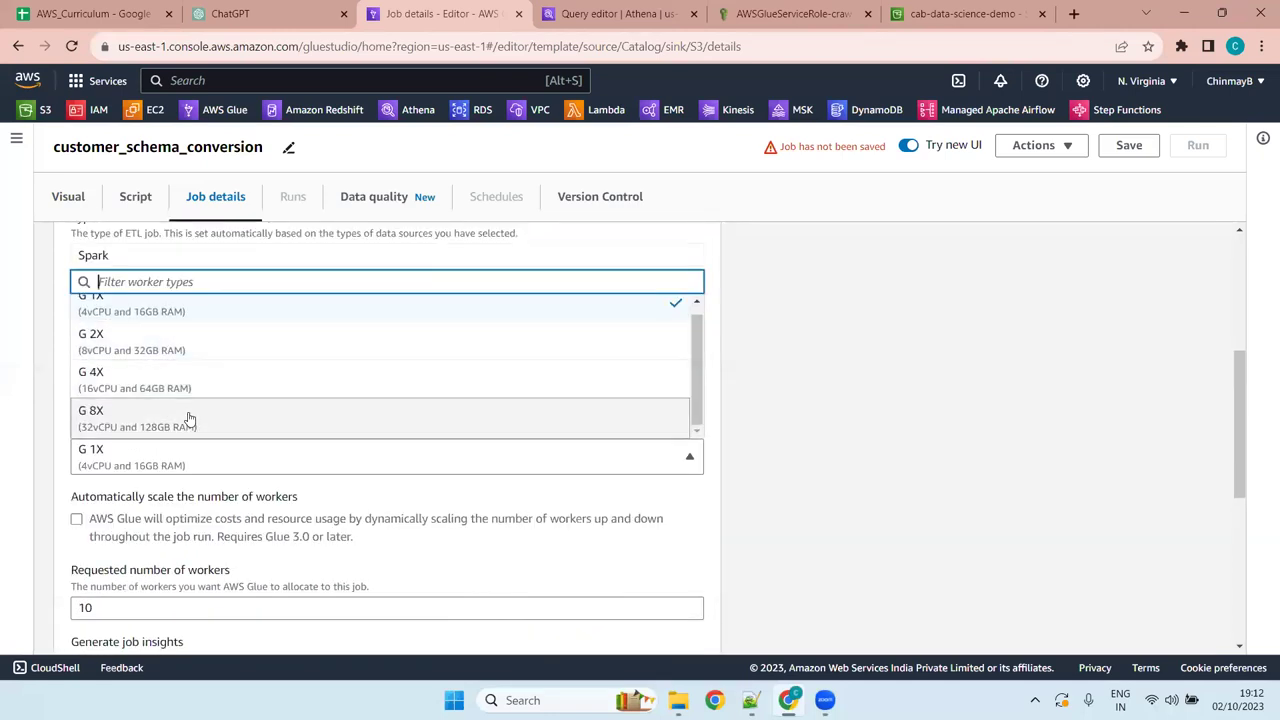
pyautogui.scroll(1, 110, 318)
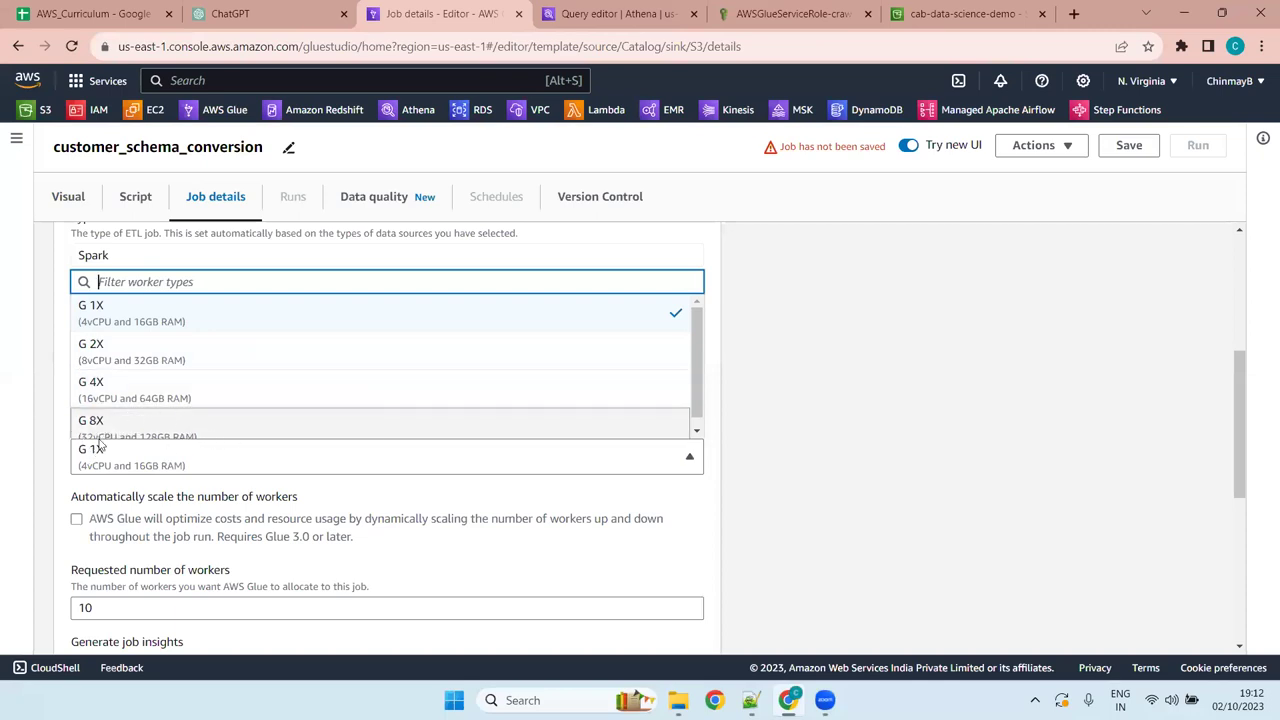
pyautogui.moveTo(698, 343); pyautogui.dragTo(701, 323)
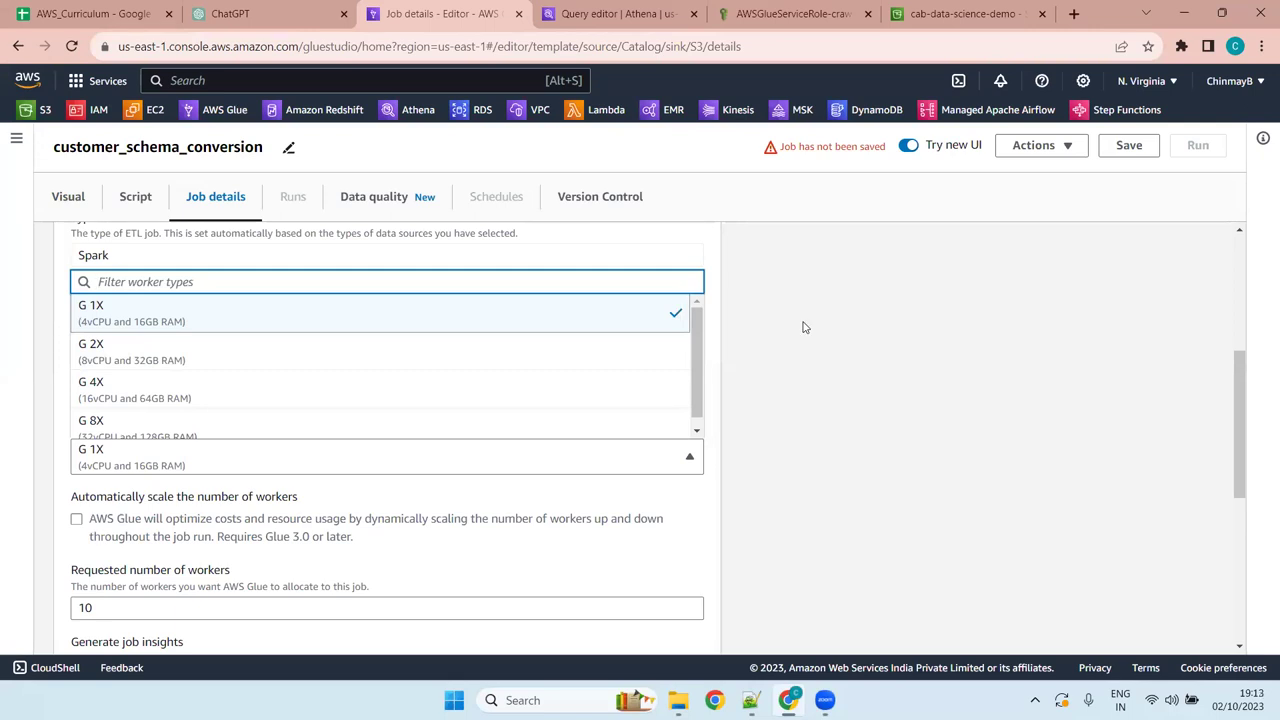
pyautogui.scroll(-1, 443, 434)
pyautogui.scroll(1, 509, 413)
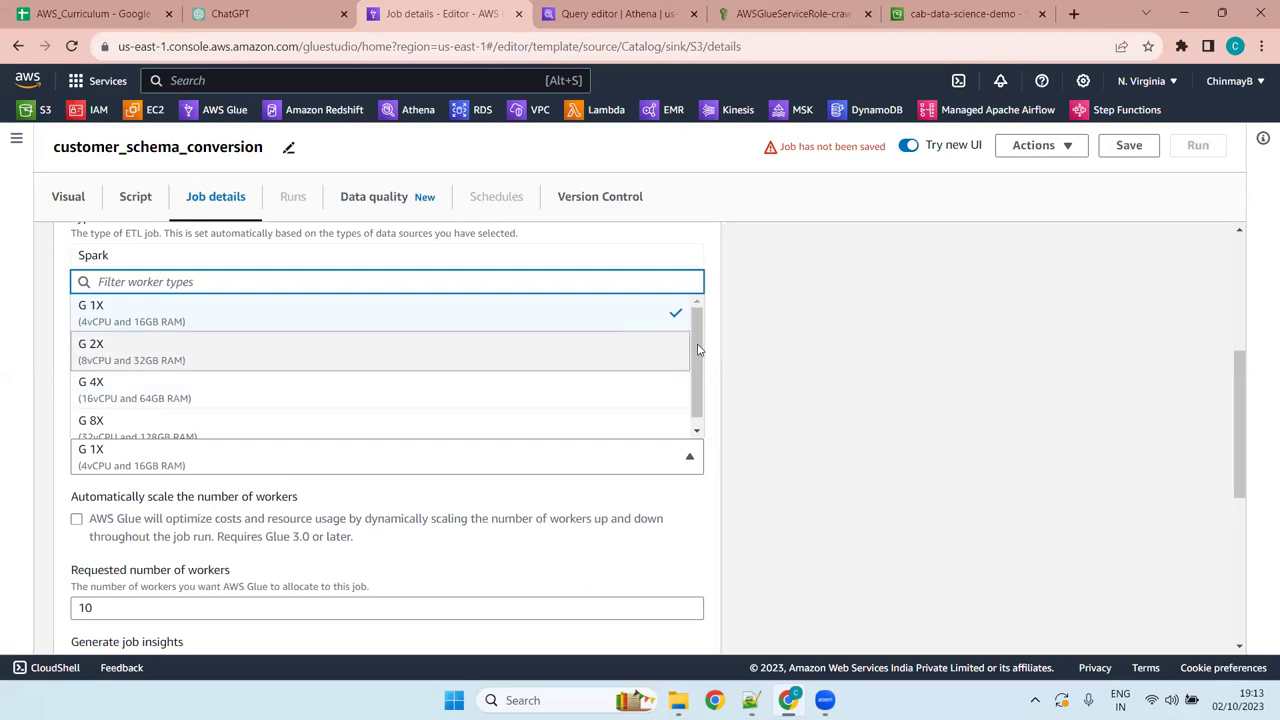
pyautogui.moveTo(698, 349)
pyautogui.mouseDown()
pyautogui.moveTo(698, 410)
pyautogui.moveTo(709, 343)
pyautogui.mouseUp()
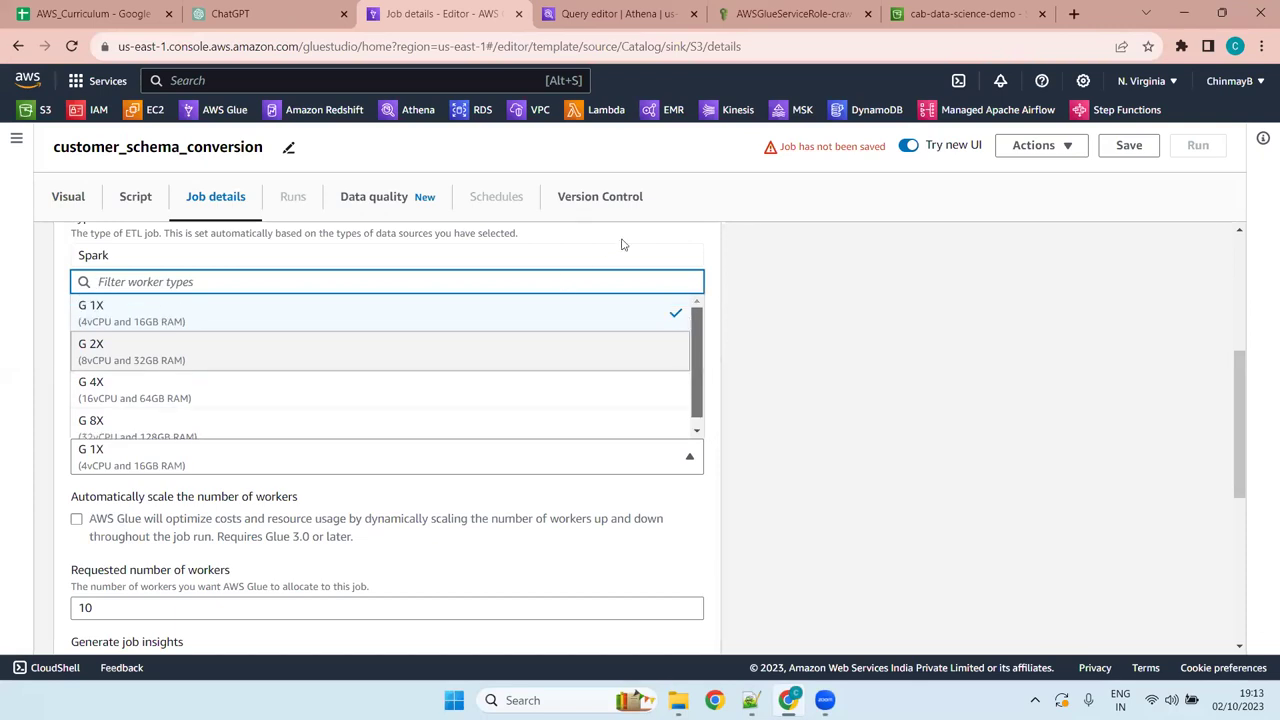
pyautogui.scroll(3, 516, 334)
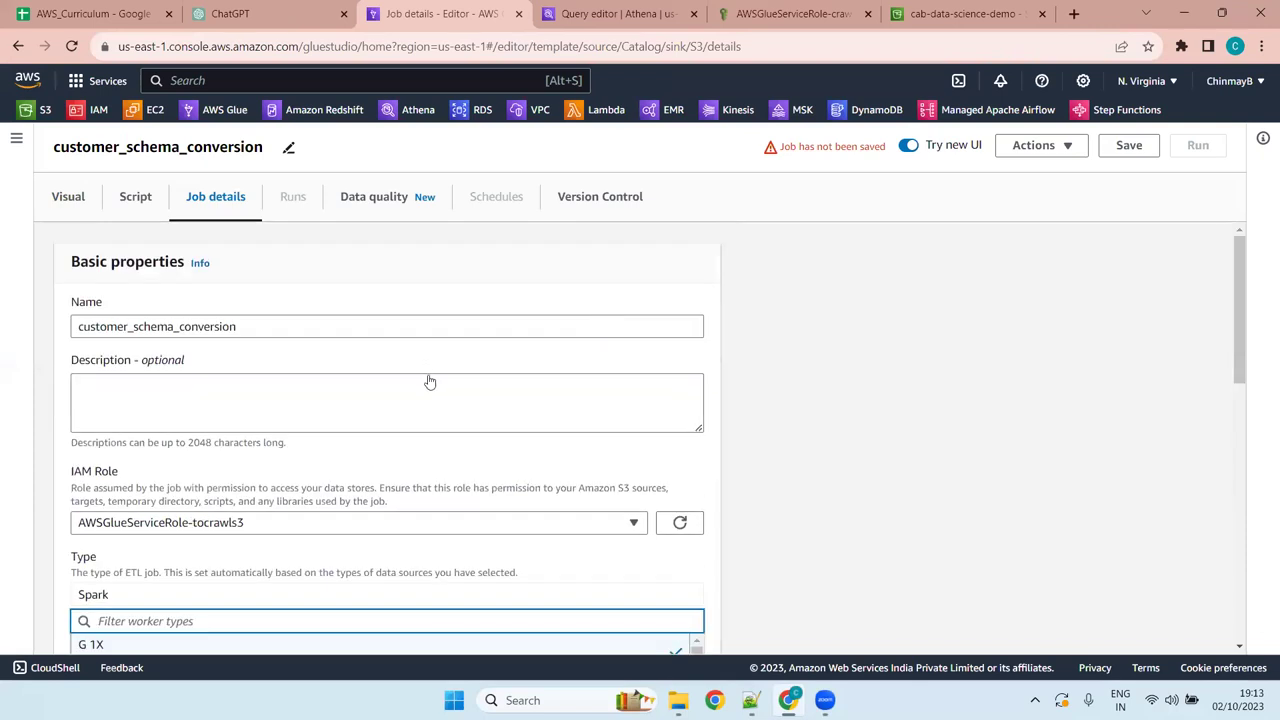
pyautogui.scroll(-3, 440, 376)
pyautogui.moveTo(1237, 427); pyautogui.dragTo(1240, 382)
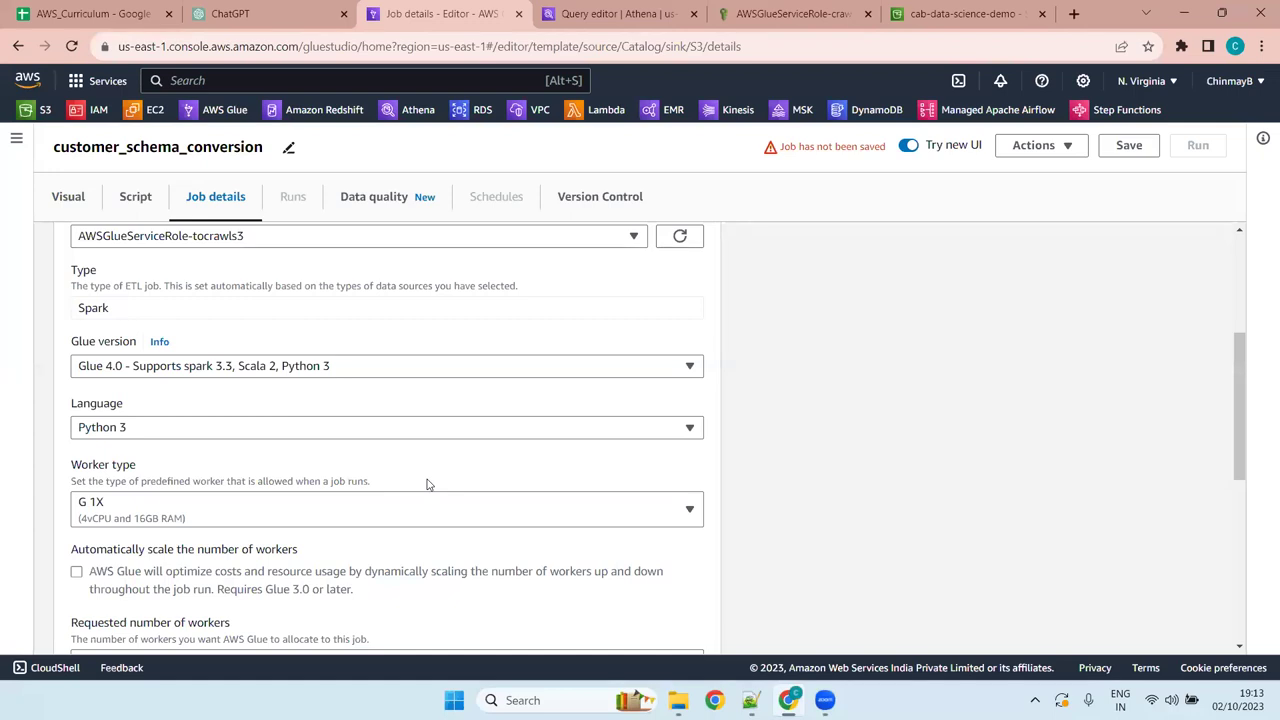
# Compare the worker type sizes again in relation to the worker scaling and requested worker count settings
pyautogui.moveTo(1239, 403); pyautogui.dragTo(1248, 468)
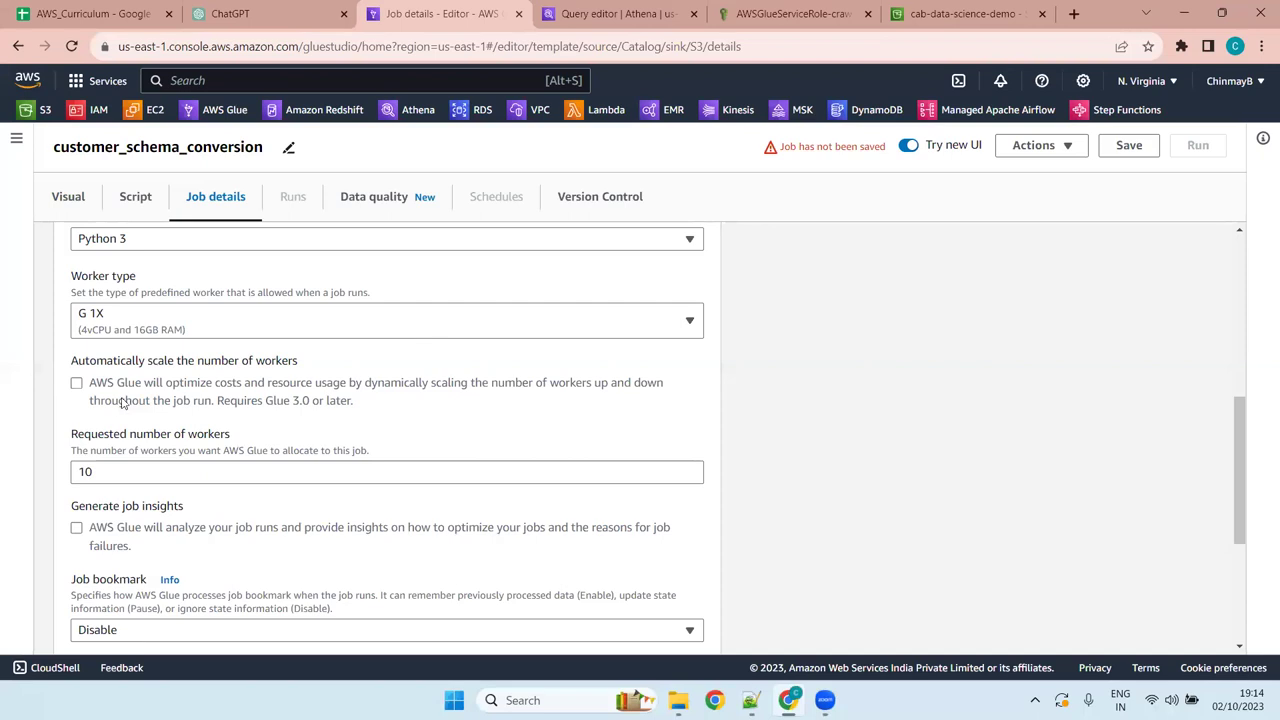
pyautogui.click(345, 328)
pyautogui.click(347, 328)
pyautogui.click(407, 330)
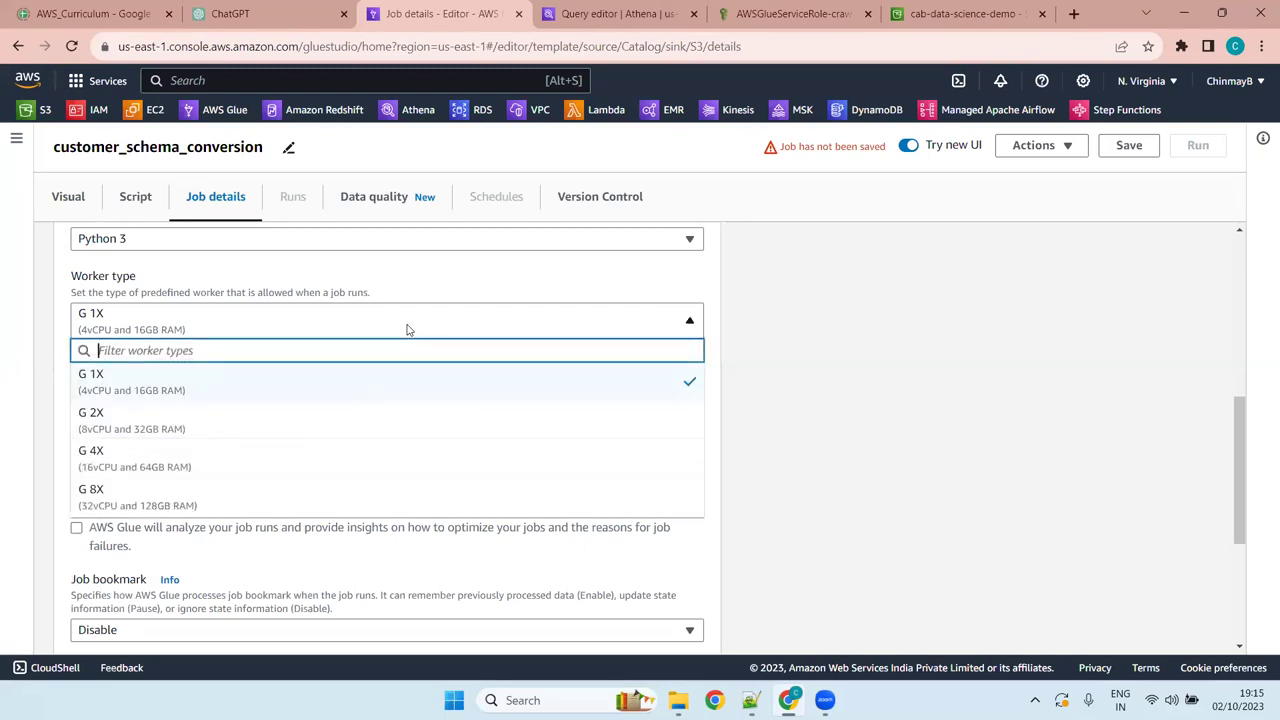
pyautogui.click(407, 330)
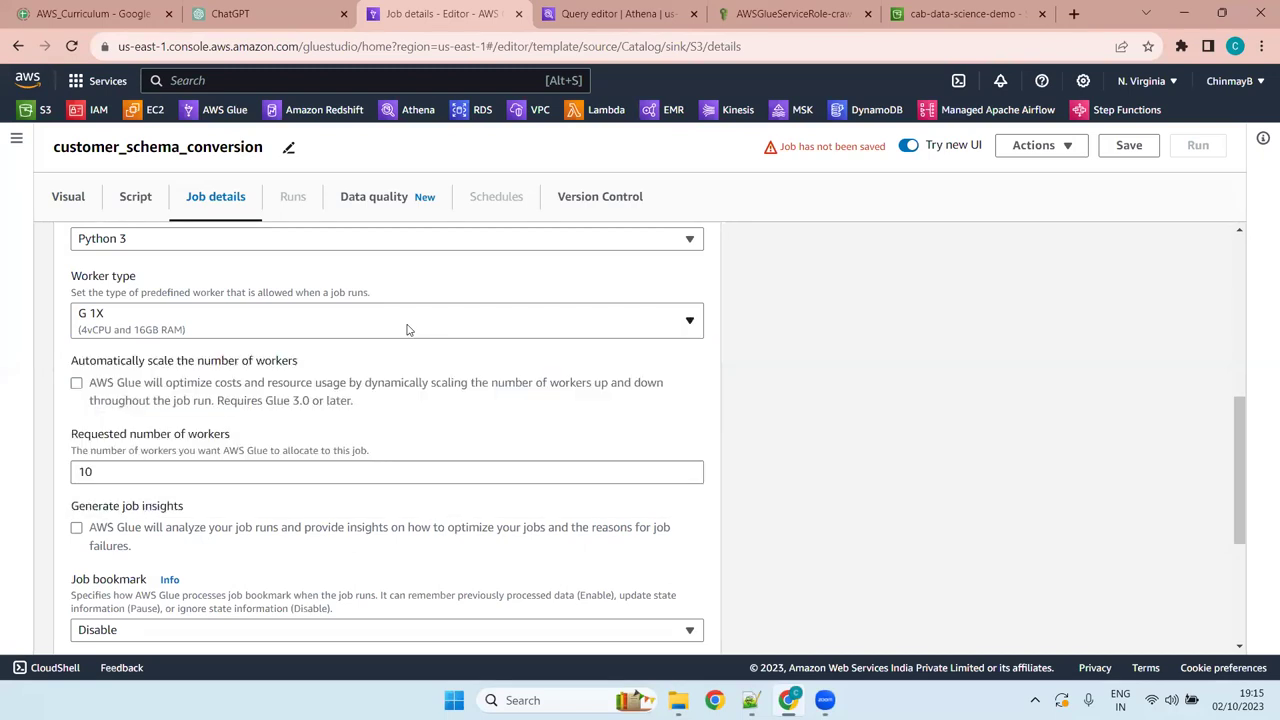
pyautogui.click(275, 325)
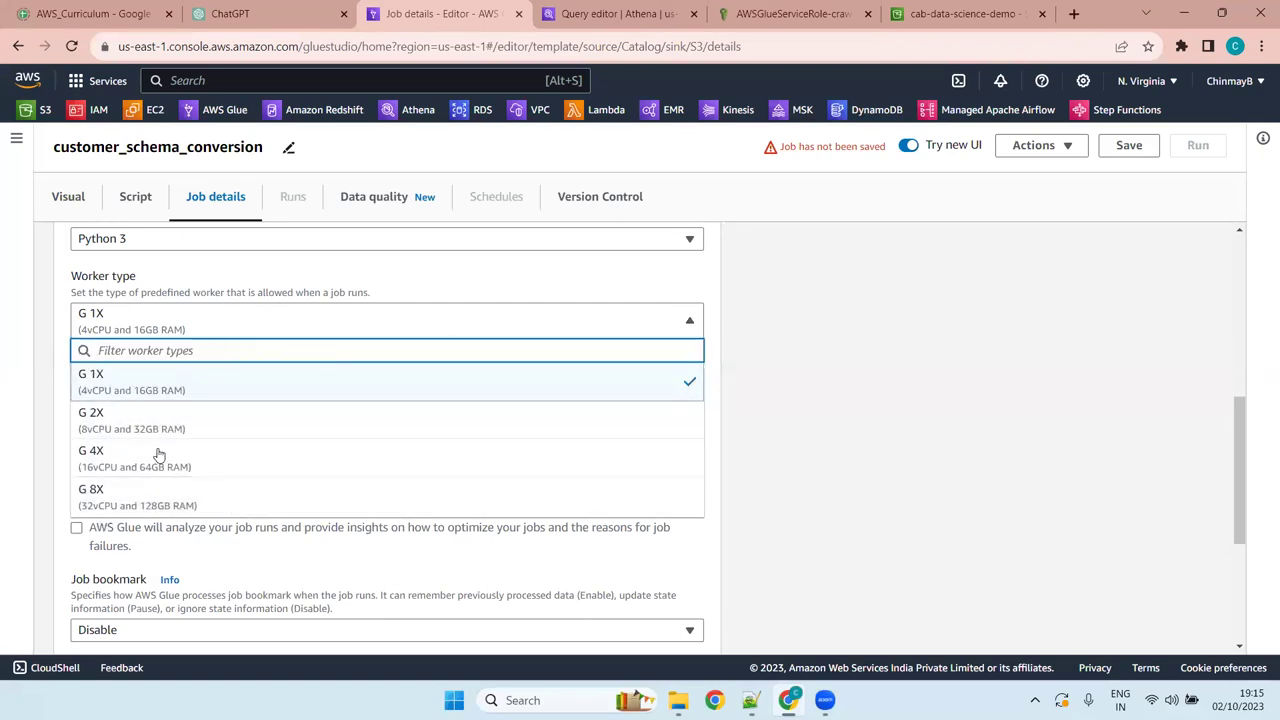
pyautogui.click(463, 325)
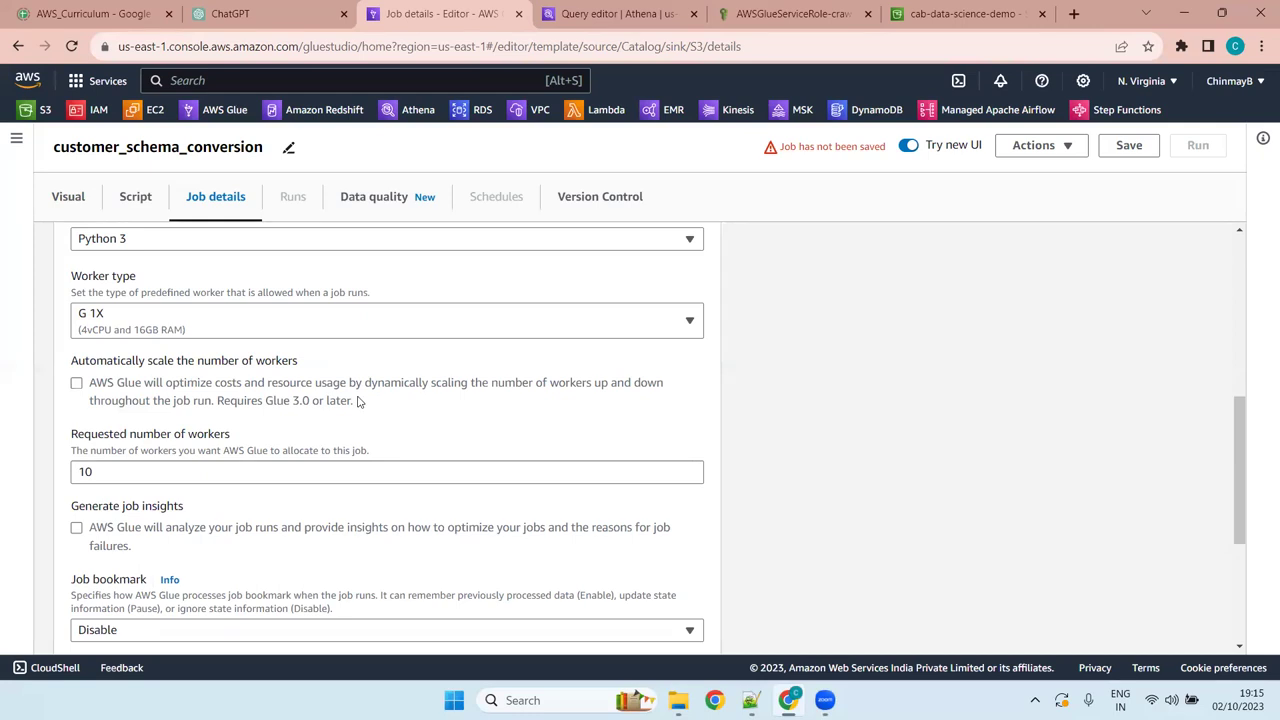
# Enable automatic scaling of the number of workers for the job
pyautogui.moveTo(357, 400); pyautogui.dragTo(34, 402)
pyautogui.click(92, 384)
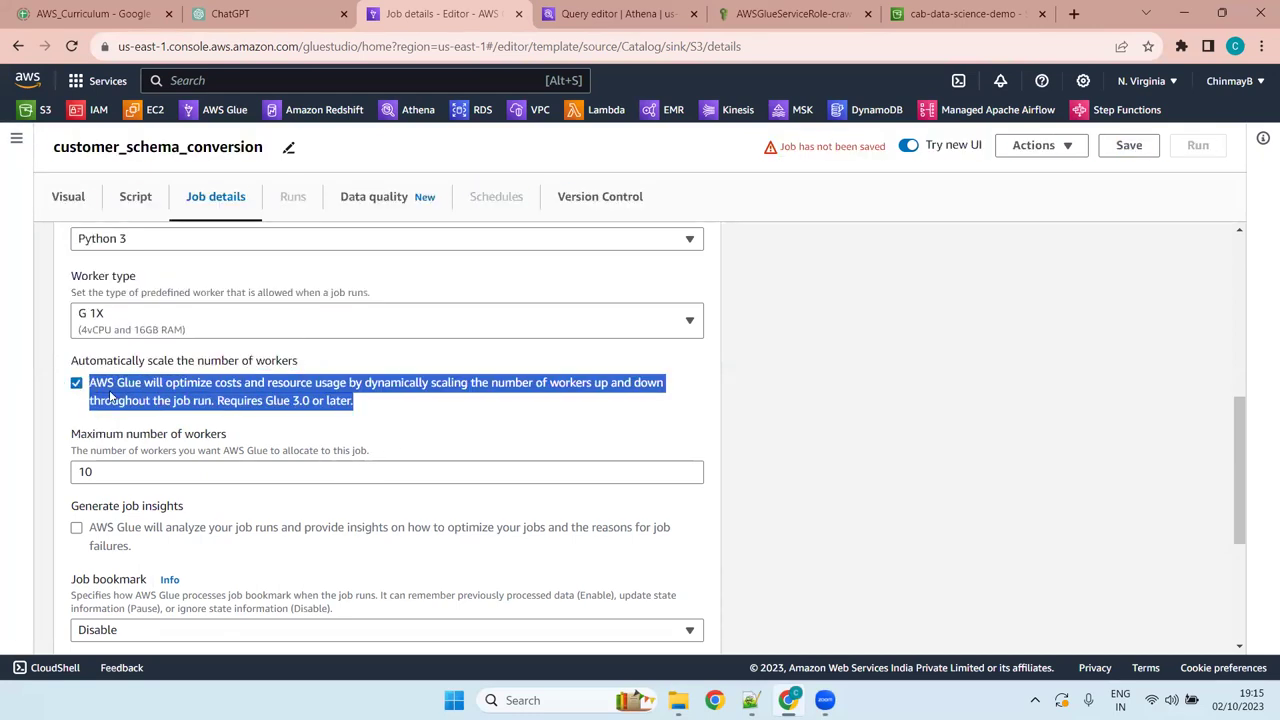
# Disable automatic scaling of the number of workers and review its Glue version requirement
pyautogui.click(79, 390)
pyautogui.click(77, 386)
pyautogui.click(76, 384)
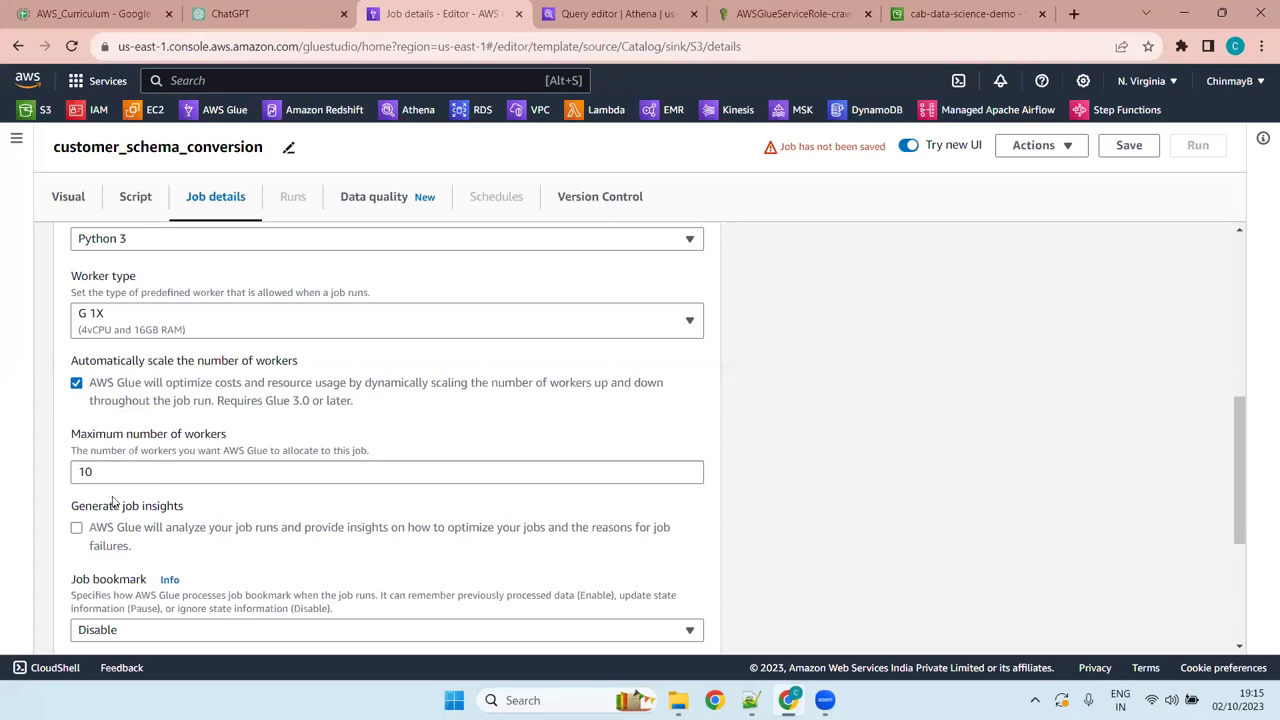
pyautogui.click(88, 471)
pyautogui.doubleClick(80, 471)
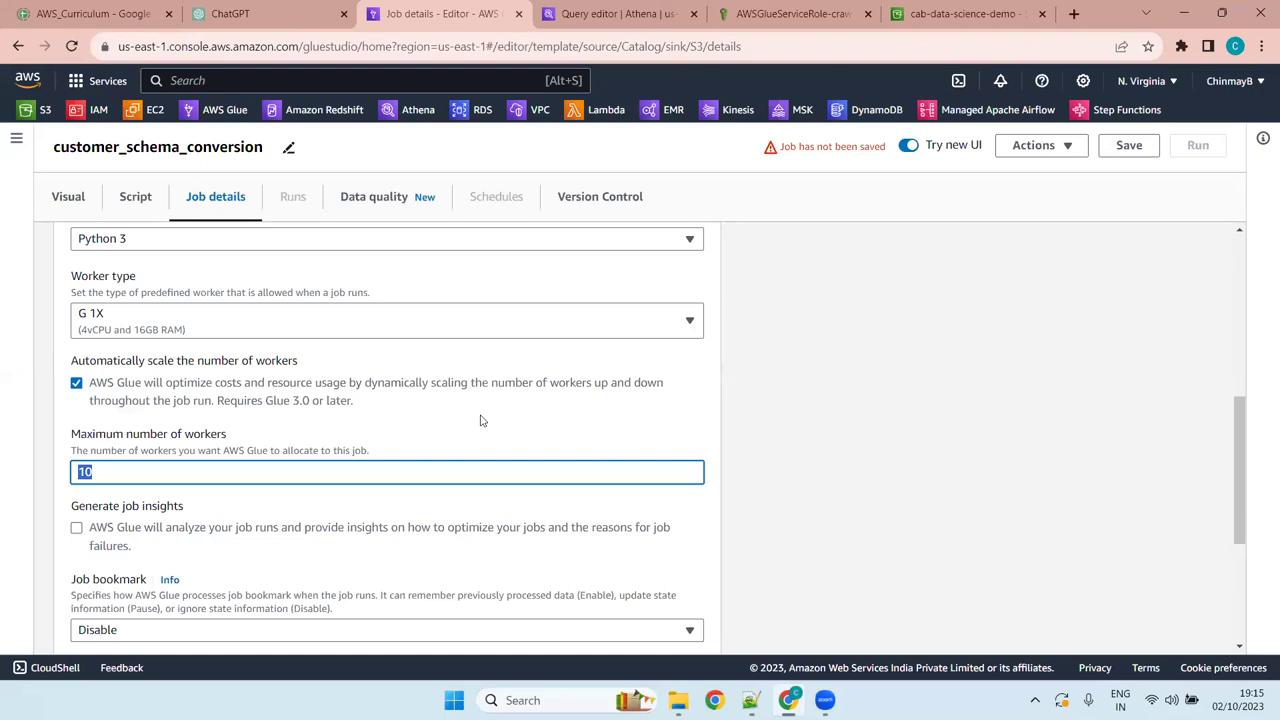
pyautogui.moveTo(355, 402); pyautogui.dragTo(218, 402)
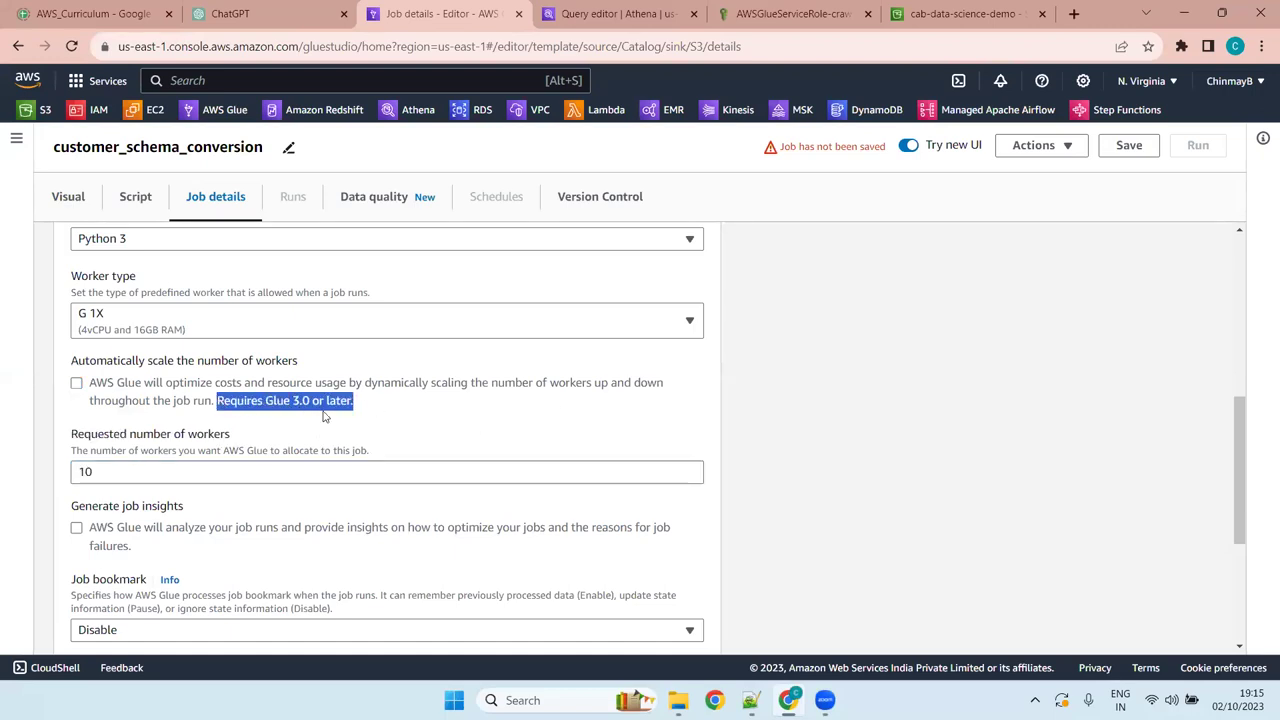
# Set the job's Glue version to Glue 2.0 and check the automatic worker scaling option under that version
pyautogui.scroll(4, 290, 378)
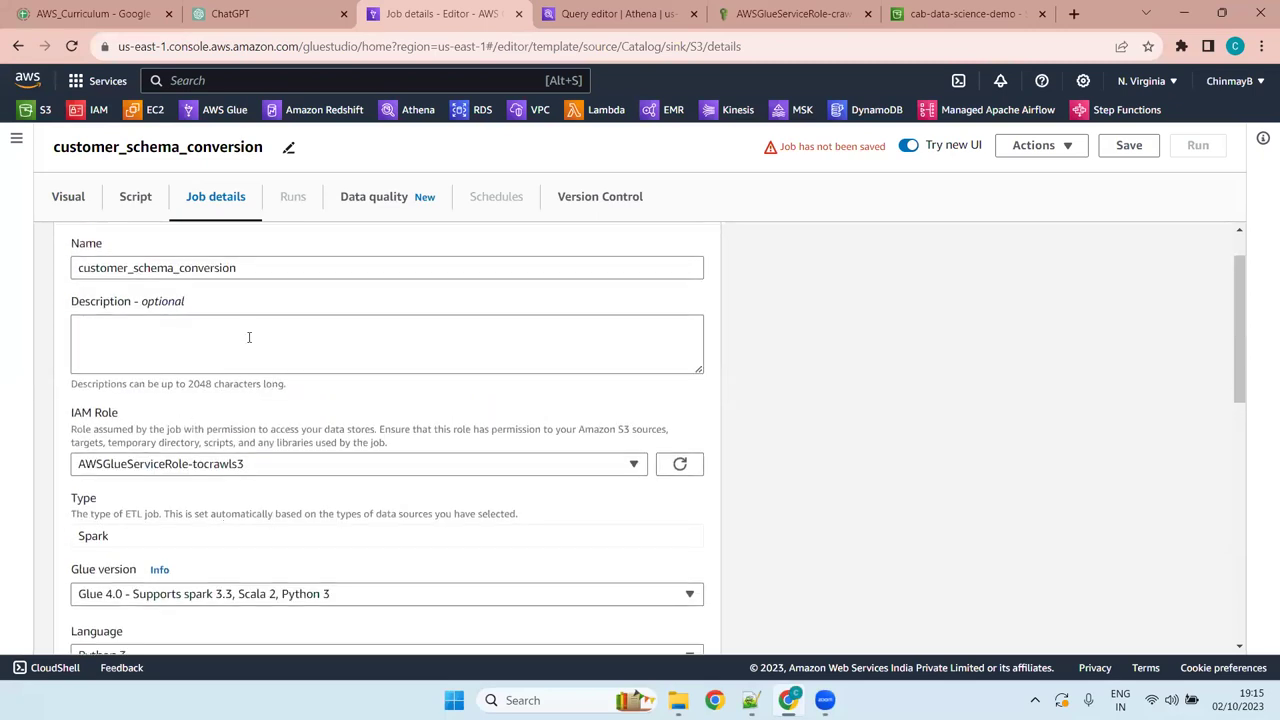
pyautogui.scroll(1, 219, 290)
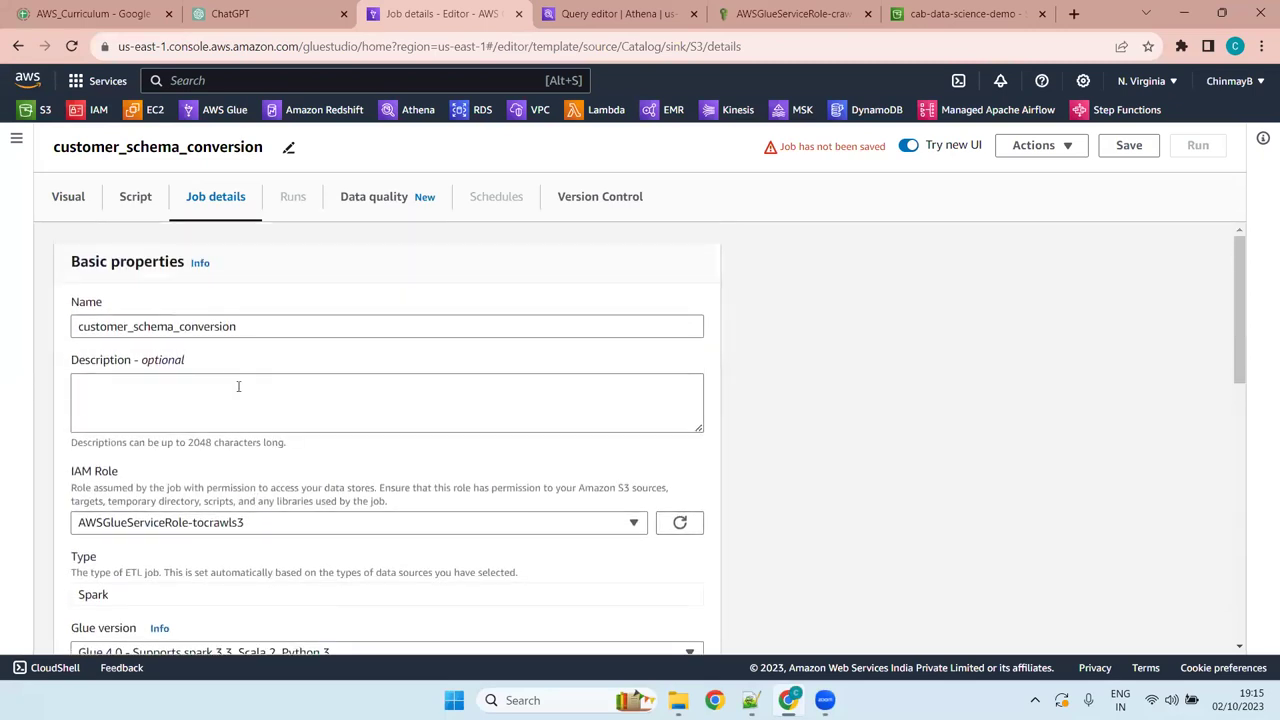
pyautogui.scroll(-15, 237, 385)
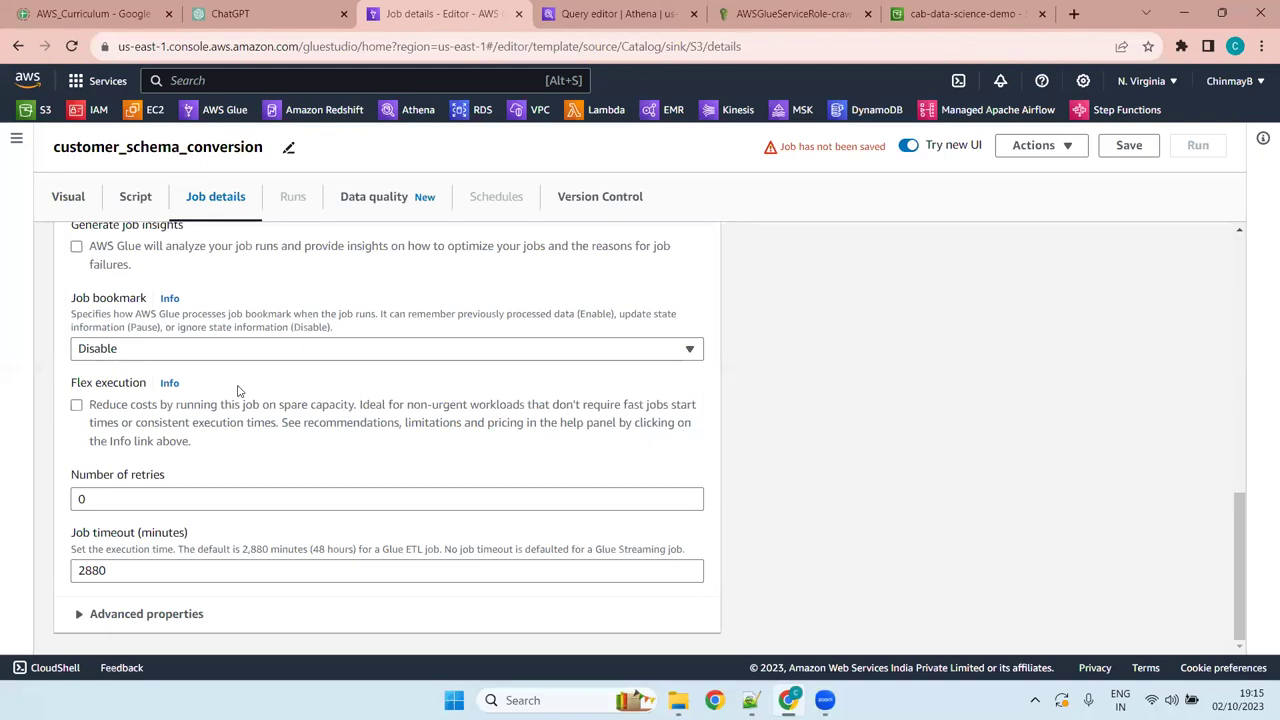
pyautogui.scroll(15, 238, 390)
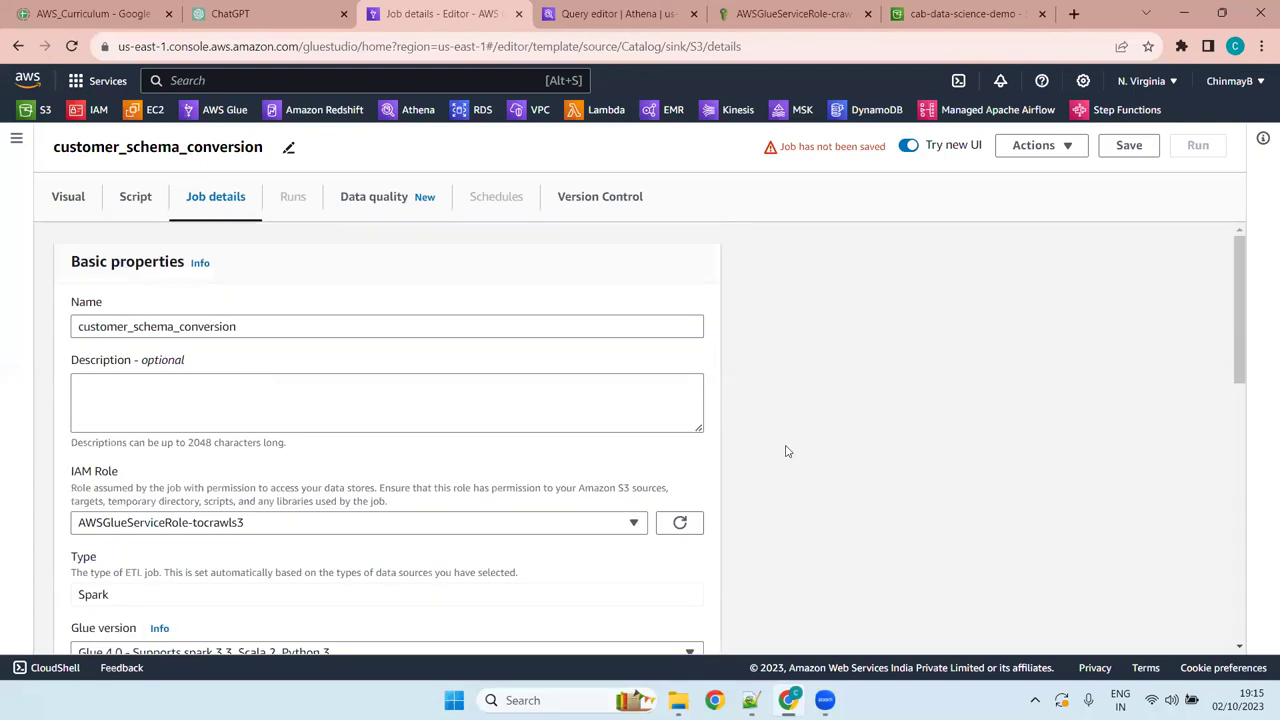
pyautogui.moveTo(1240, 290); pyautogui.dragTo(1256, 346)
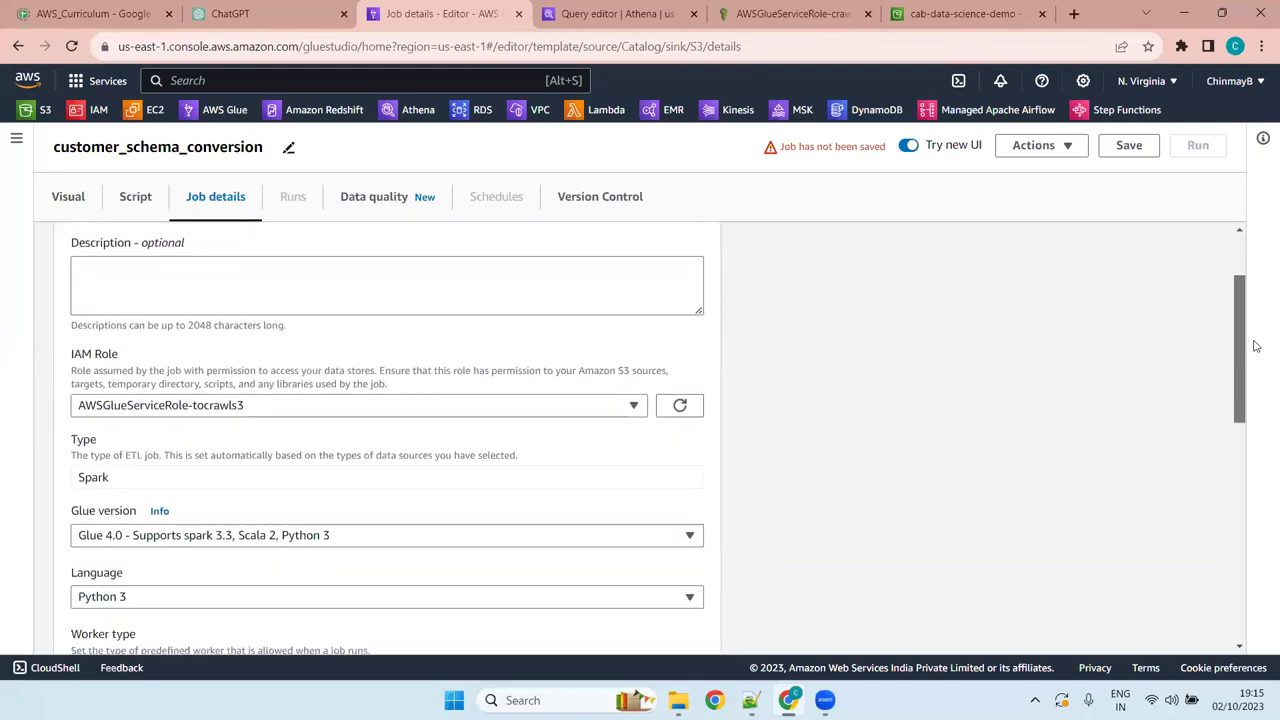
pyautogui.scroll(-1, 1256, 346)
pyautogui.click(414, 455)
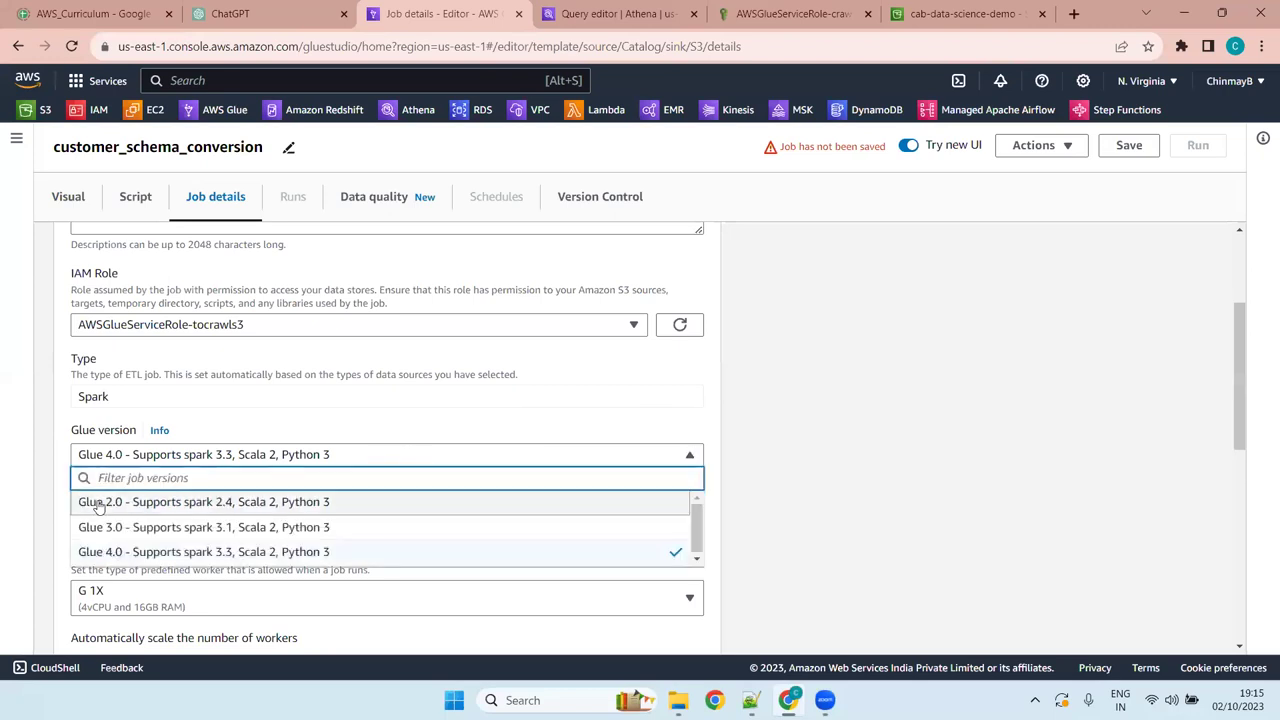
pyautogui.click(160, 502)
pyautogui.scroll(-4, 266, 430)
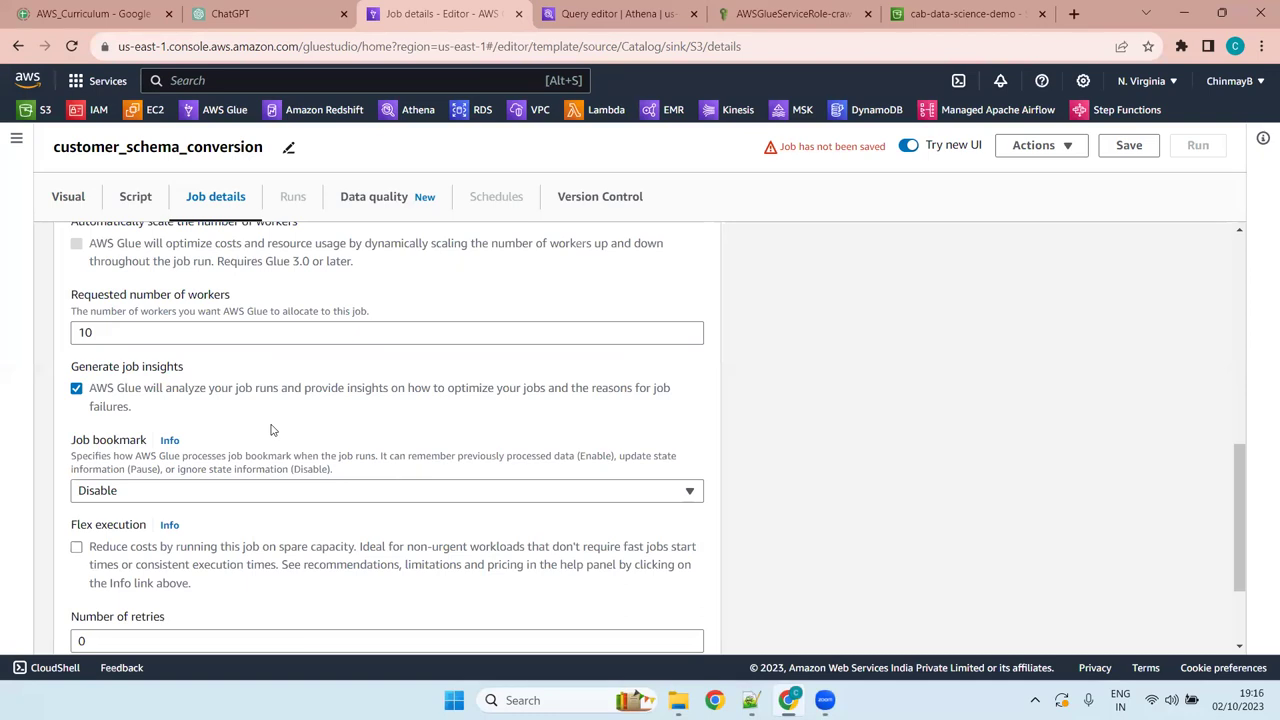
# Set the job's Glue version back to Glue 4.0, which supports Spark 3.3, Scala 2 and Python 3
pyautogui.moveTo(1234, 477); pyautogui.dragTo(1258, 416)
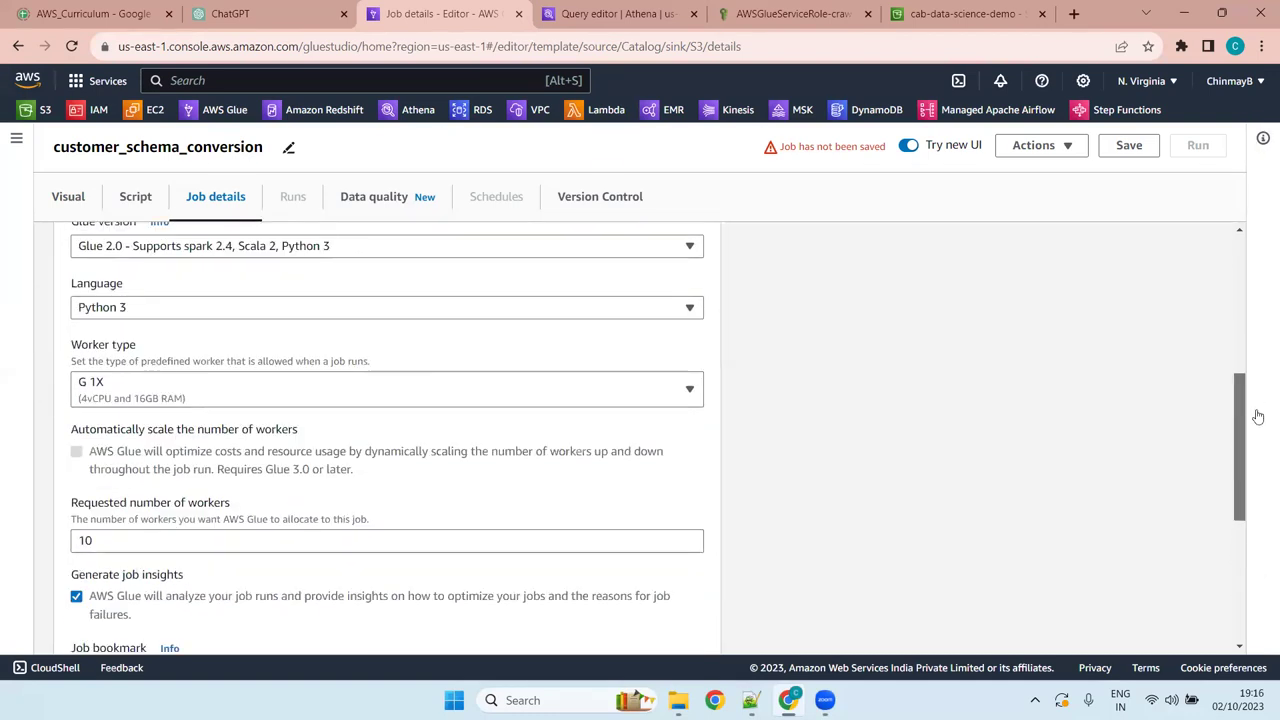
pyautogui.click(210, 249)
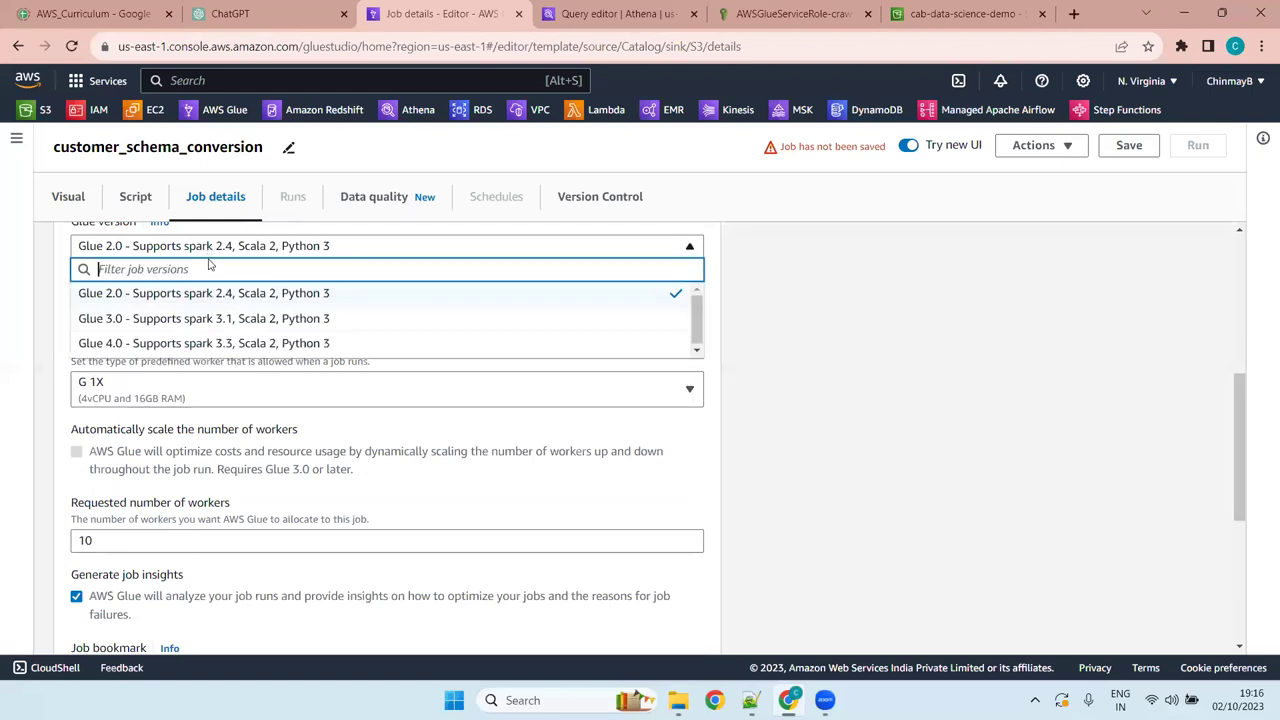
pyautogui.click(200, 346)
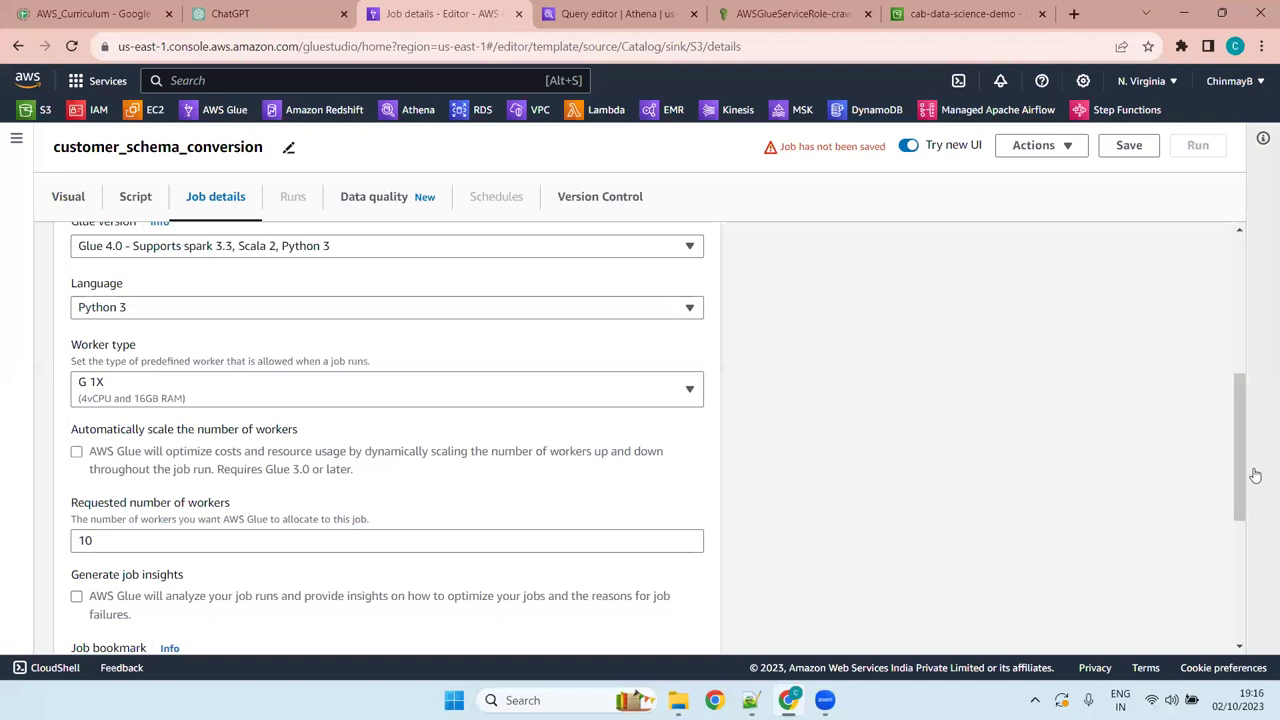
# Set the job's requested number of workers to 2
pyautogui.scroll(-1, 1248, 478)
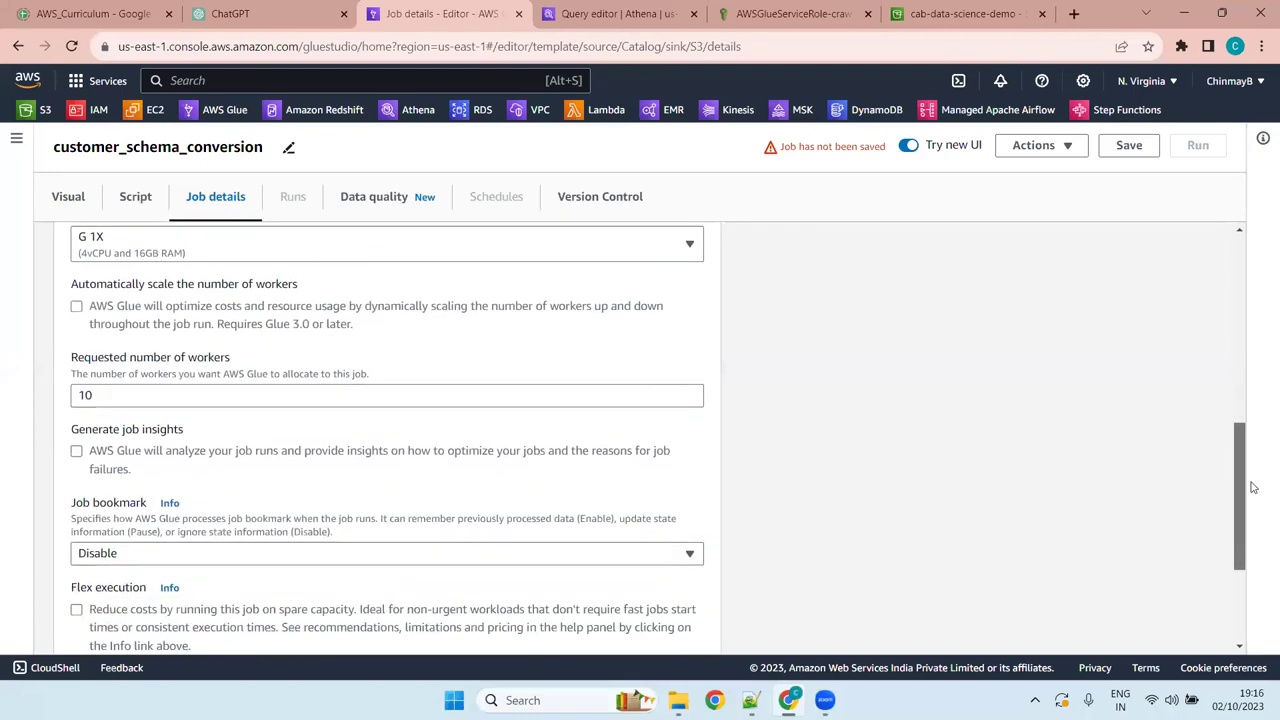
pyautogui.click(123, 393)
pyautogui.moveTo(123, 393); pyautogui.dragTo(49, 400)
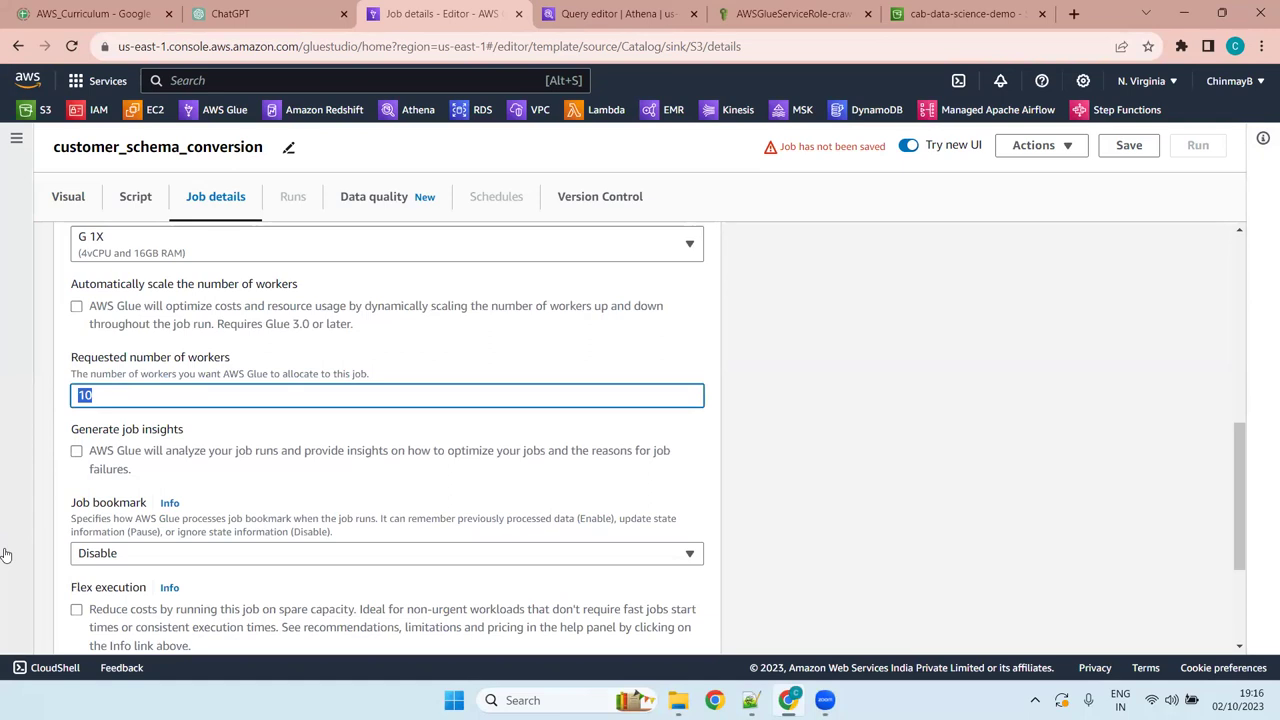
pyautogui.press('BackSpace')
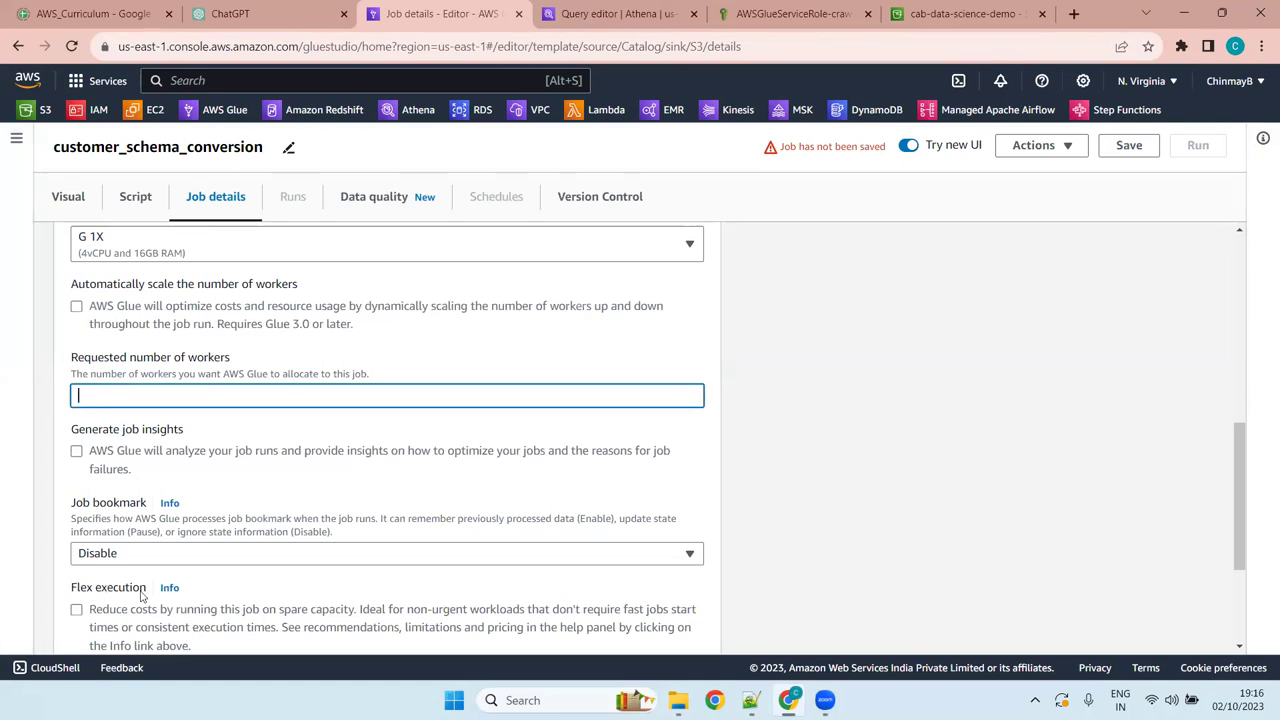
pyautogui.write('2')
# Turn on job insights generation and set the job bookmark to Enable
pyautogui.moveTo(1241, 449); pyautogui.dragTo(1240, 482)
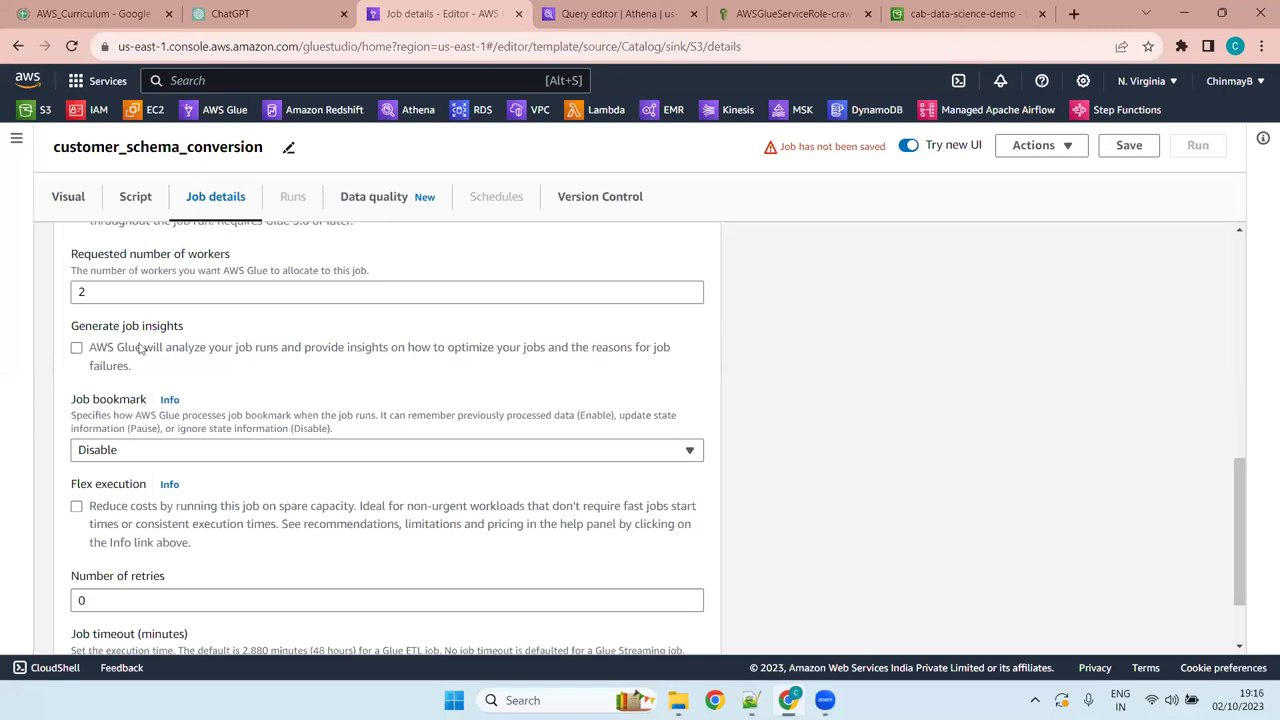
pyautogui.click(77, 349)
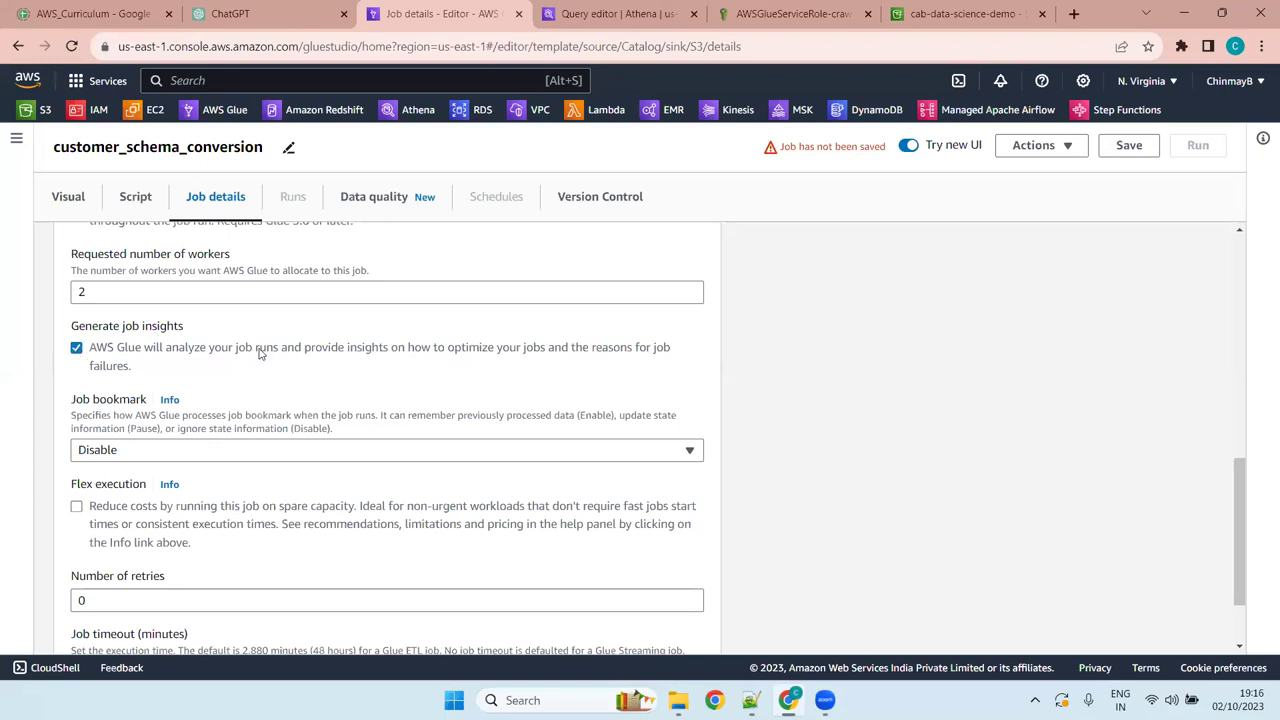
pyautogui.click(344, 451)
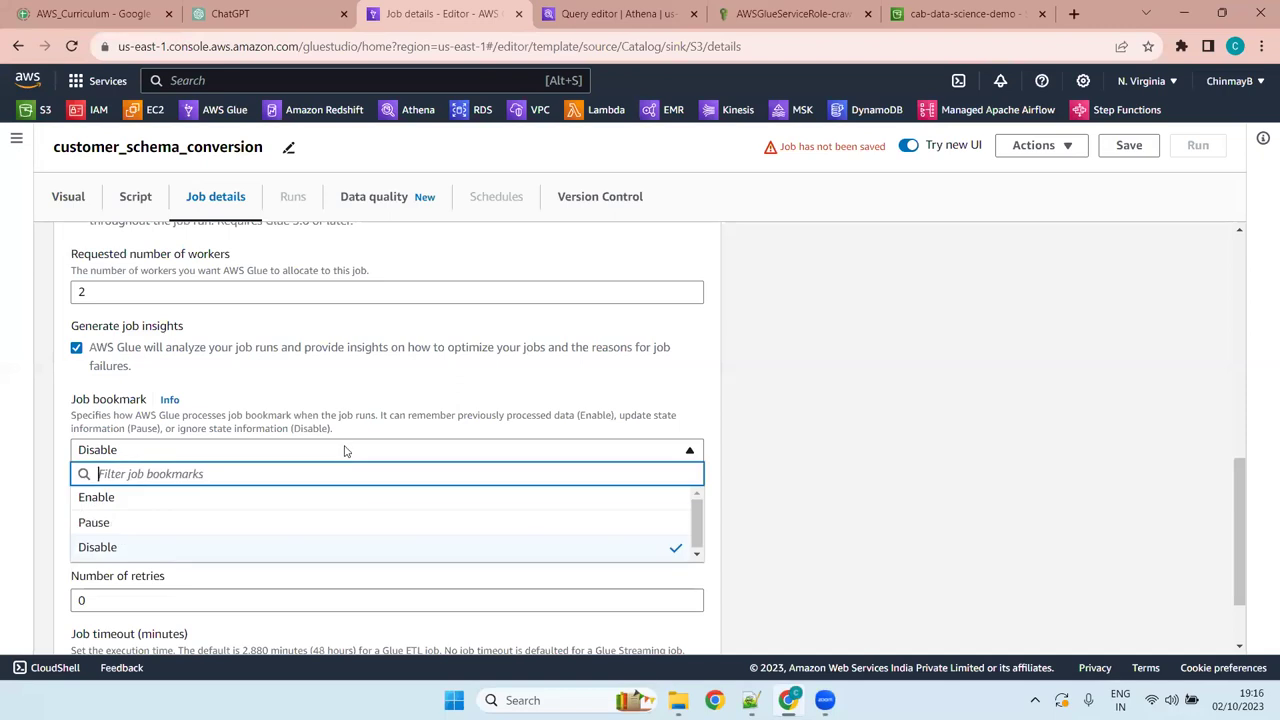
pyautogui.click(344, 451)
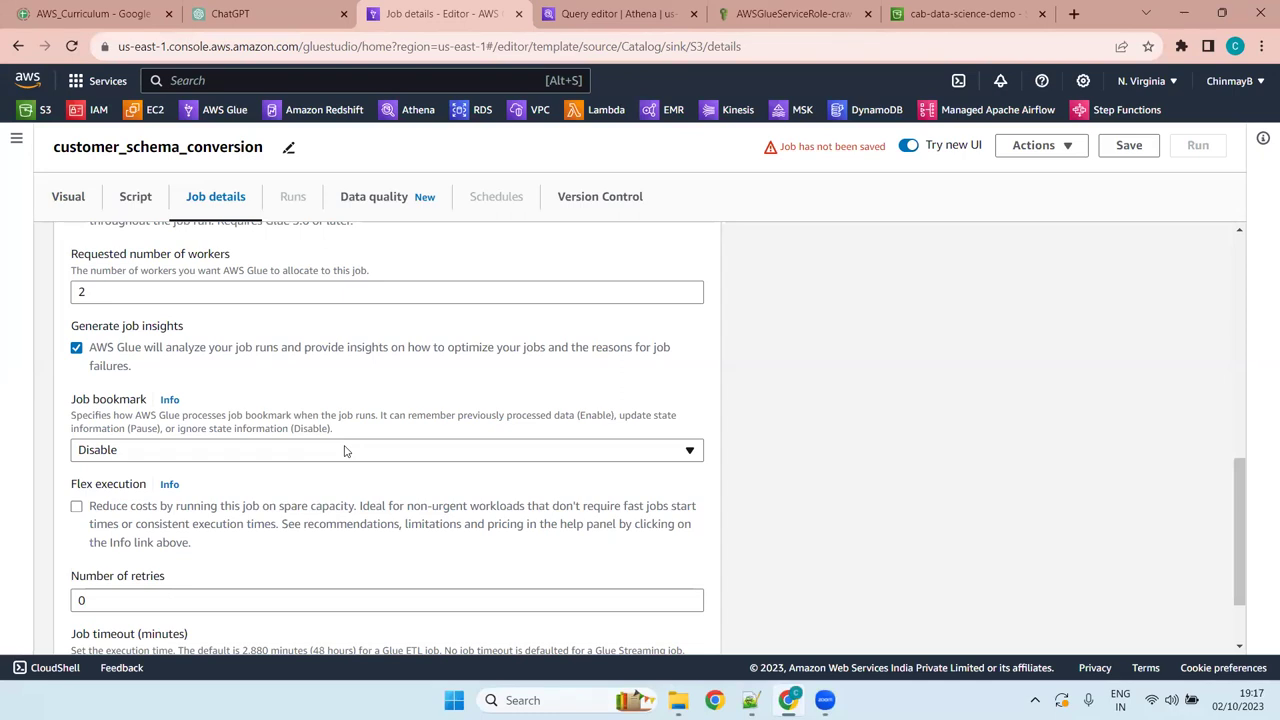
pyautogui.click(344, 451)
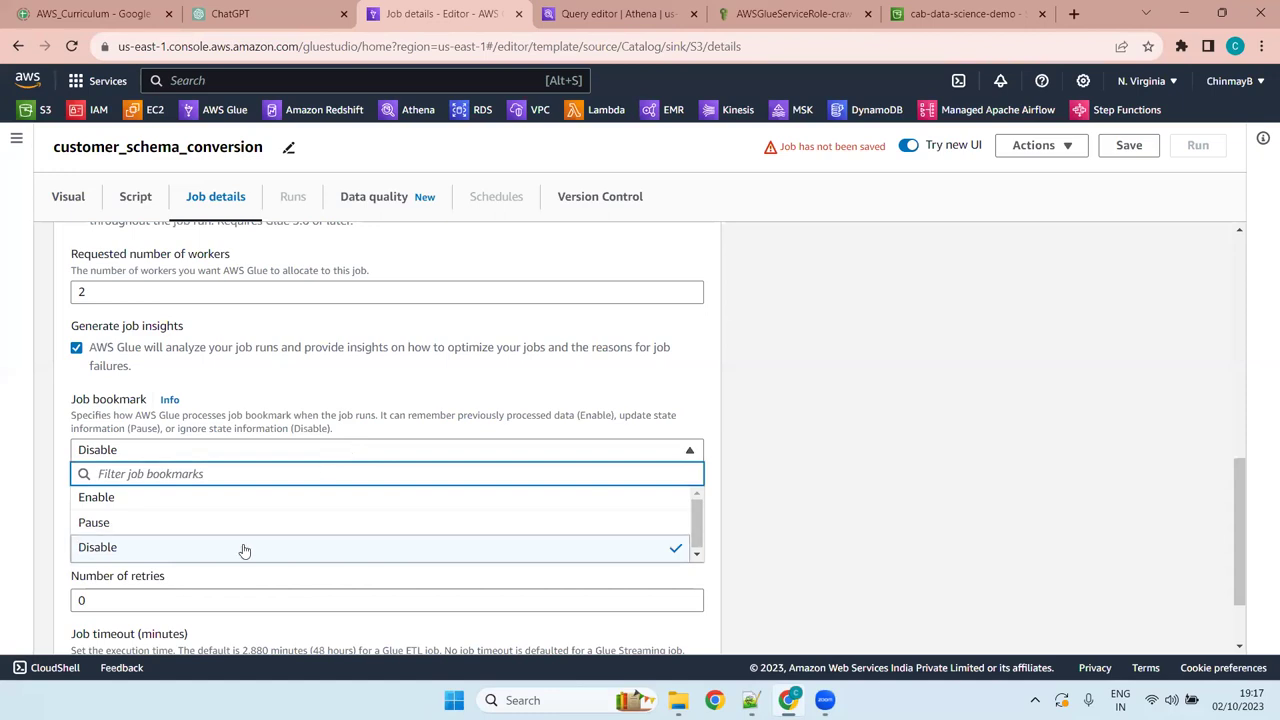
pyautogui.click(210, 509)
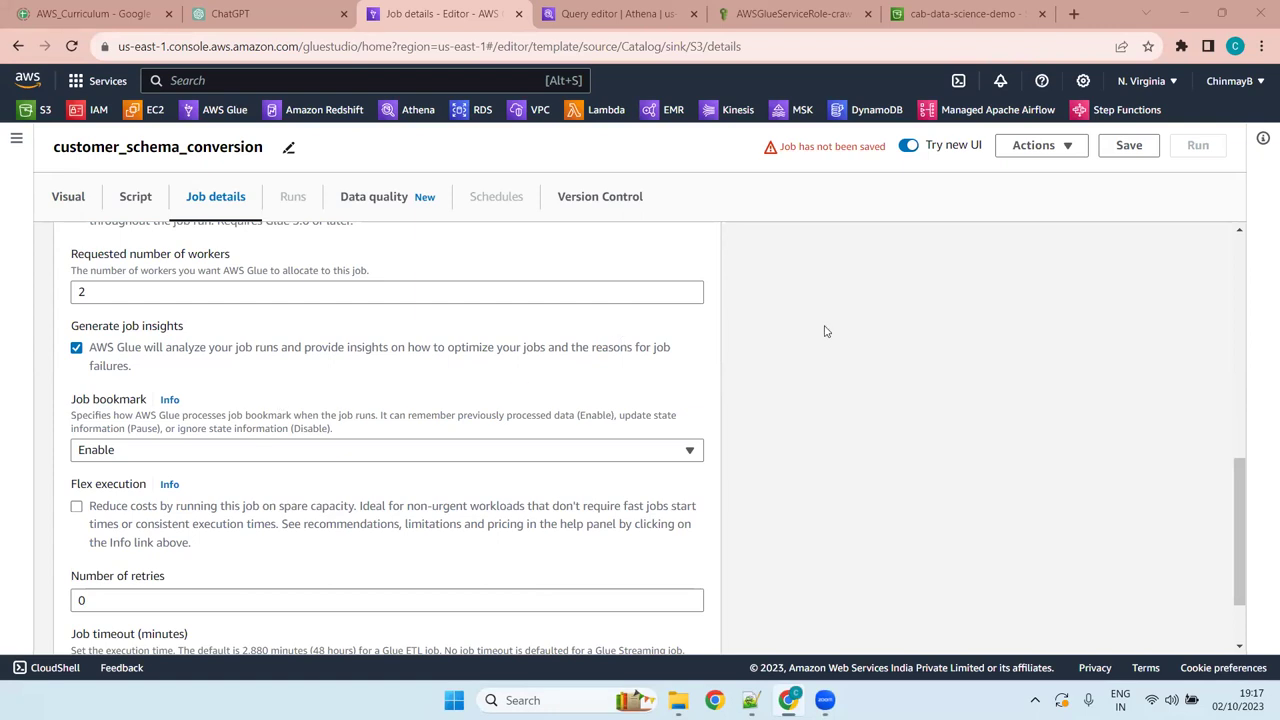
# Examine the job bookmark description and compare its Enable, Pause and Disable options
pyautogui.click(576, 451)
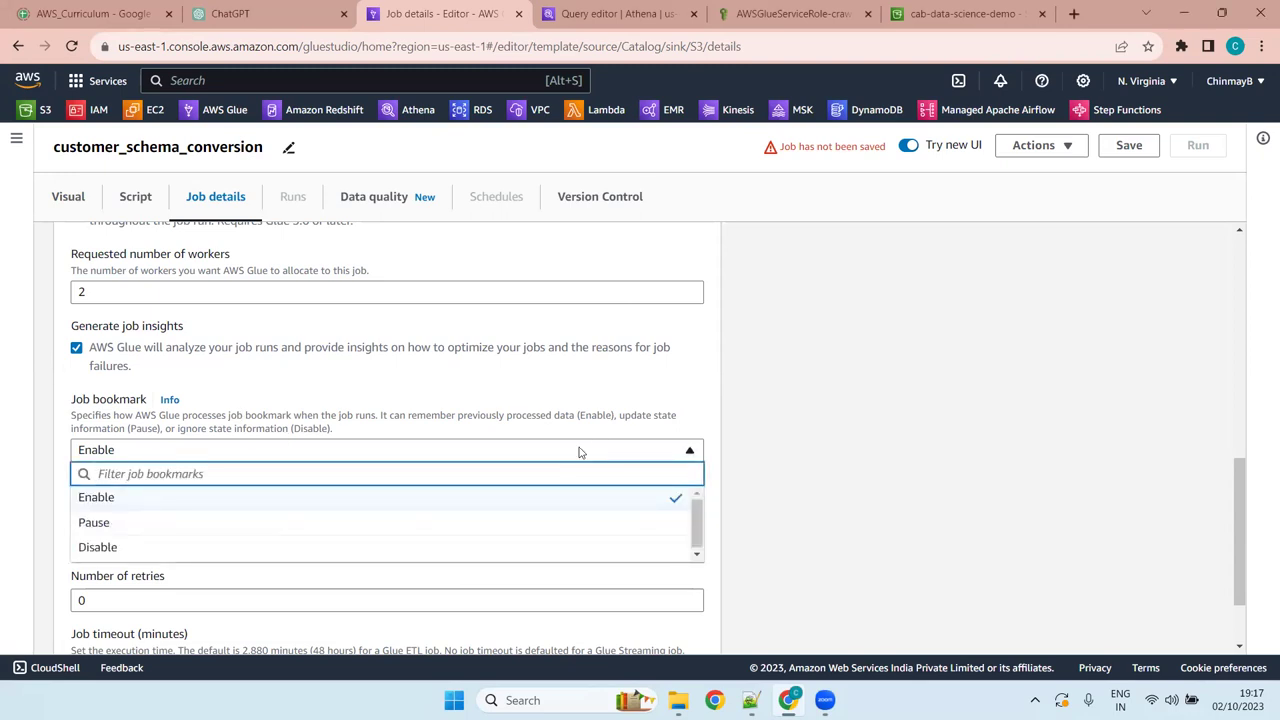
pyautogui.click(578, 452)
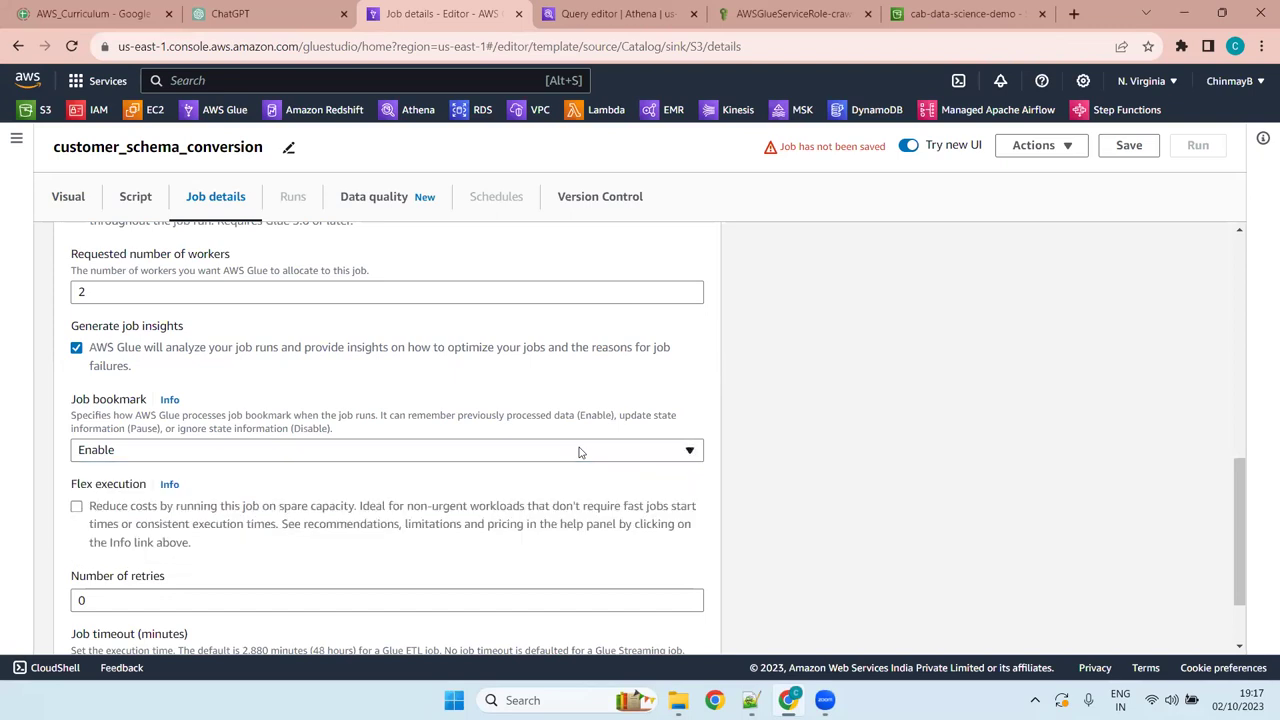
pyautogui.click(578, 452)
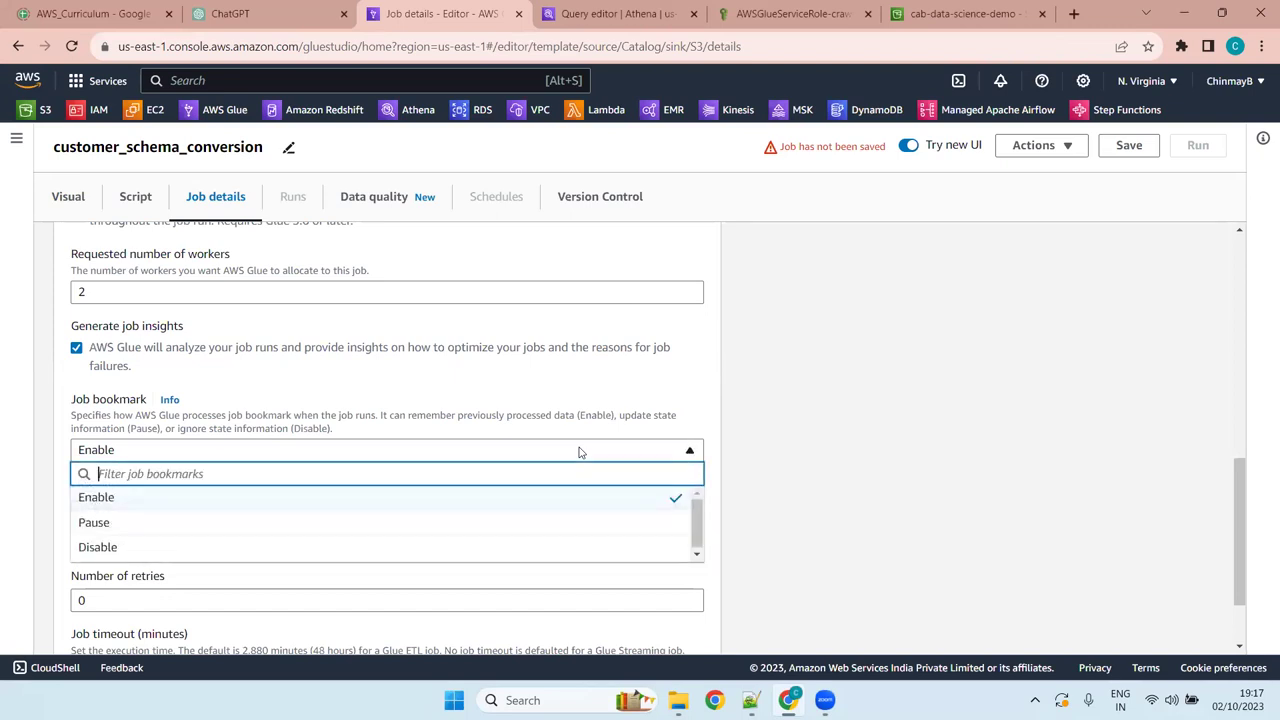
pyautogui.click(578, 452)
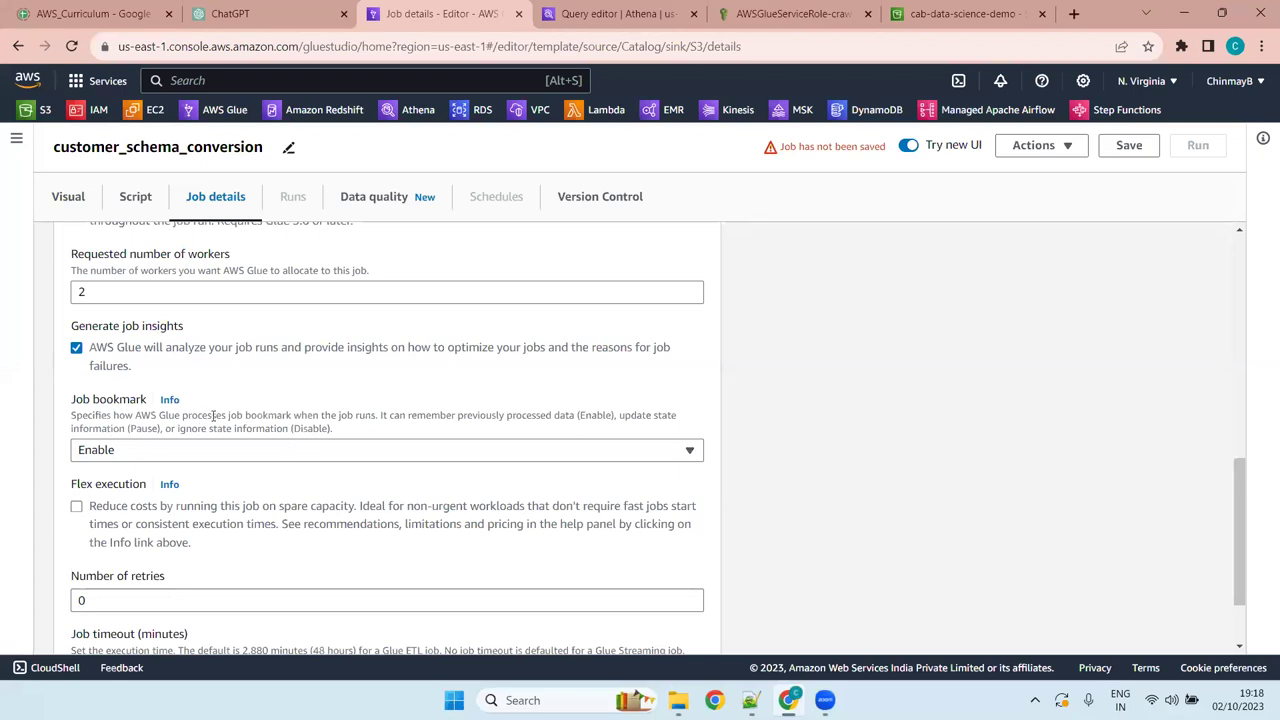
pyautogui.doubleClick(372, 415)
pyautogui.click(407, 428)
pyautogui.click(152, 428)
pyautogui.click(432, 458)
pyautogui.click(432, 458)
pyautogui.click(432, 458)
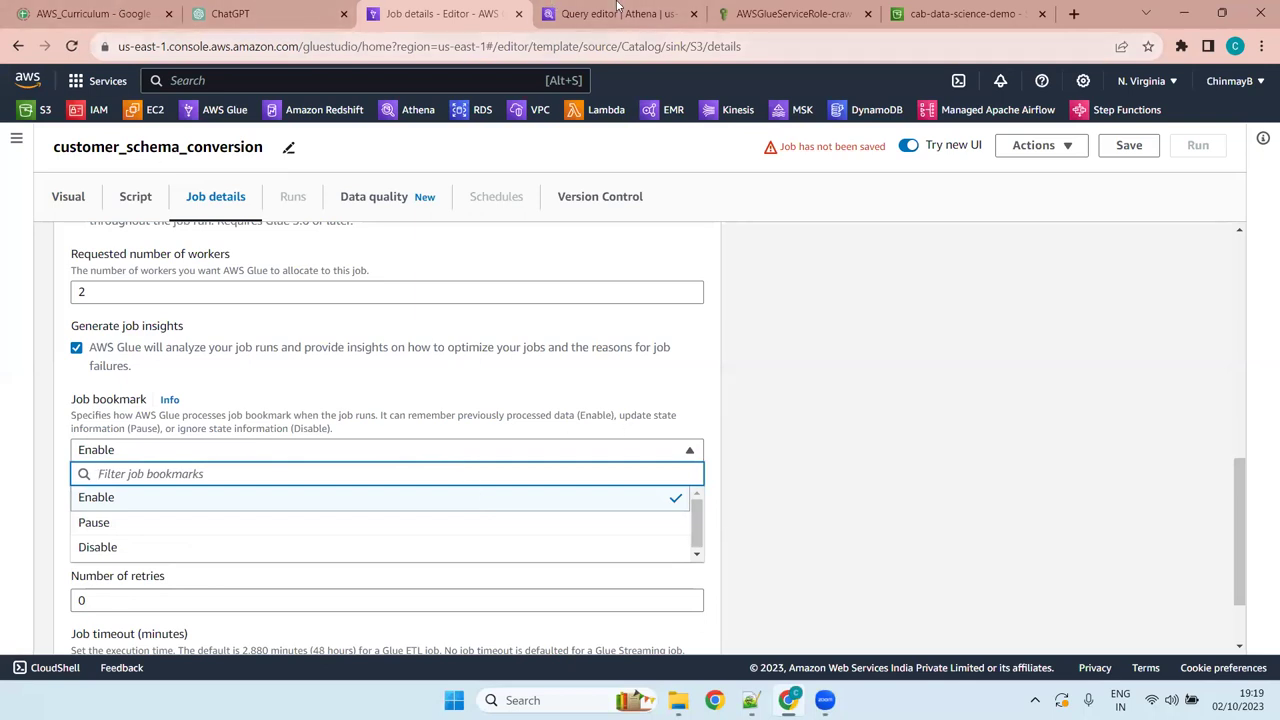
pyautogui.click(517, 477)
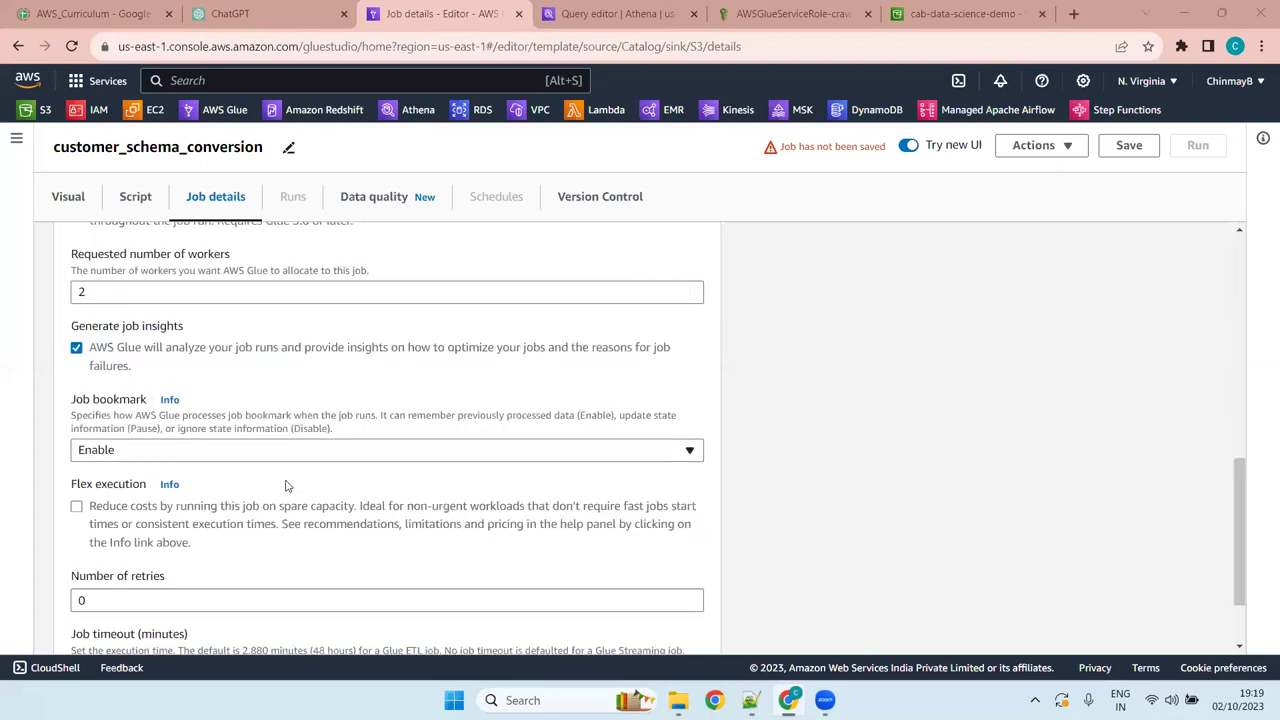
pyautogui.click(272, 452)
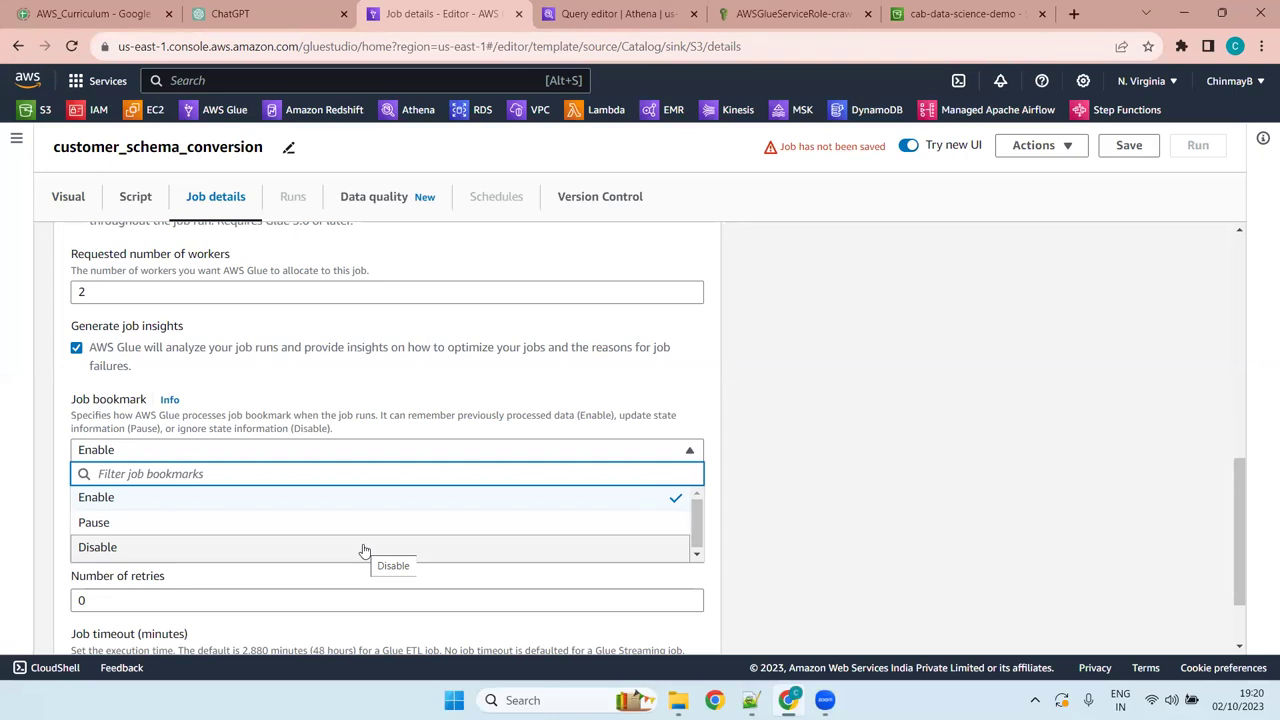
pyautogui.click(552, 396)
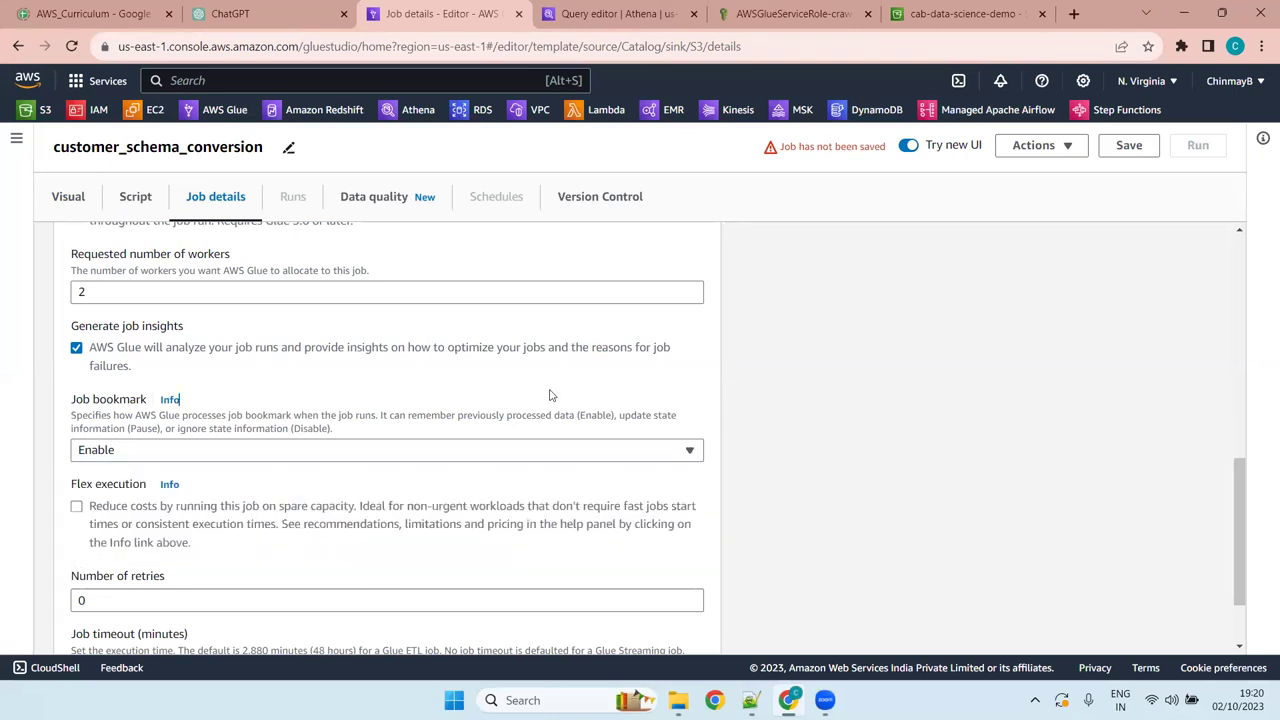
pyautogui.click(416, 449)
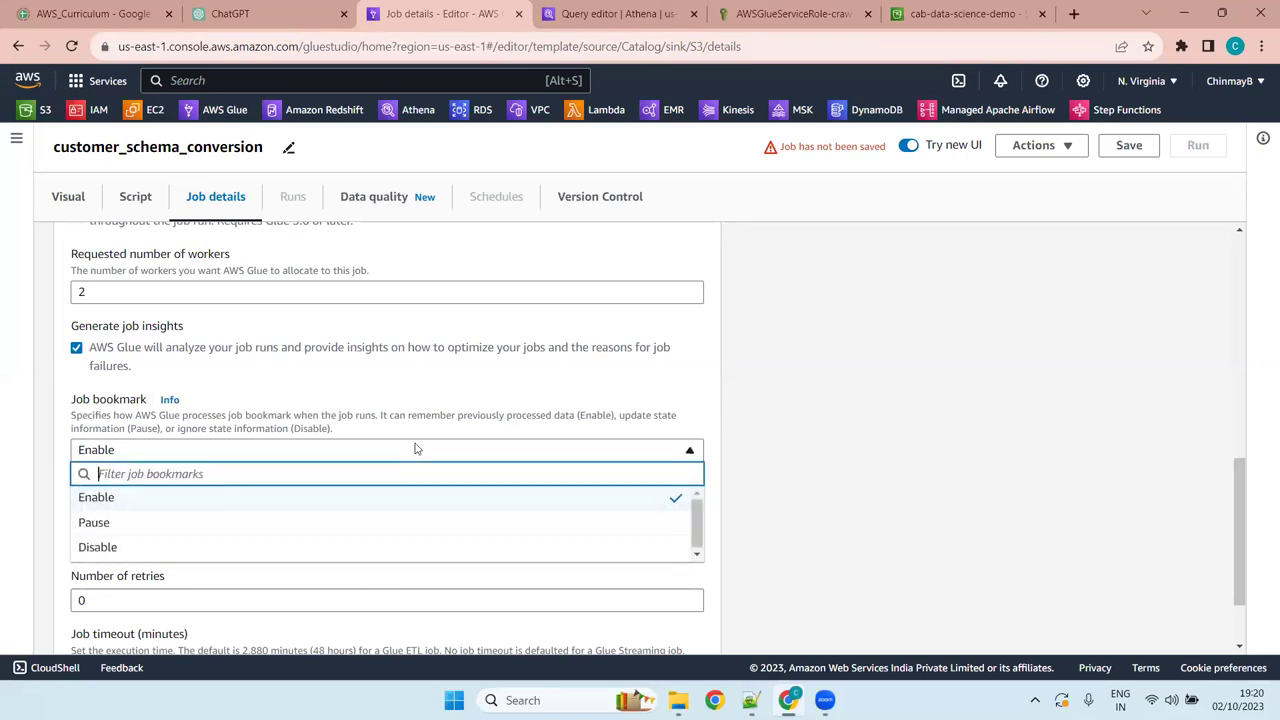
pyautogui.click(416, 449)
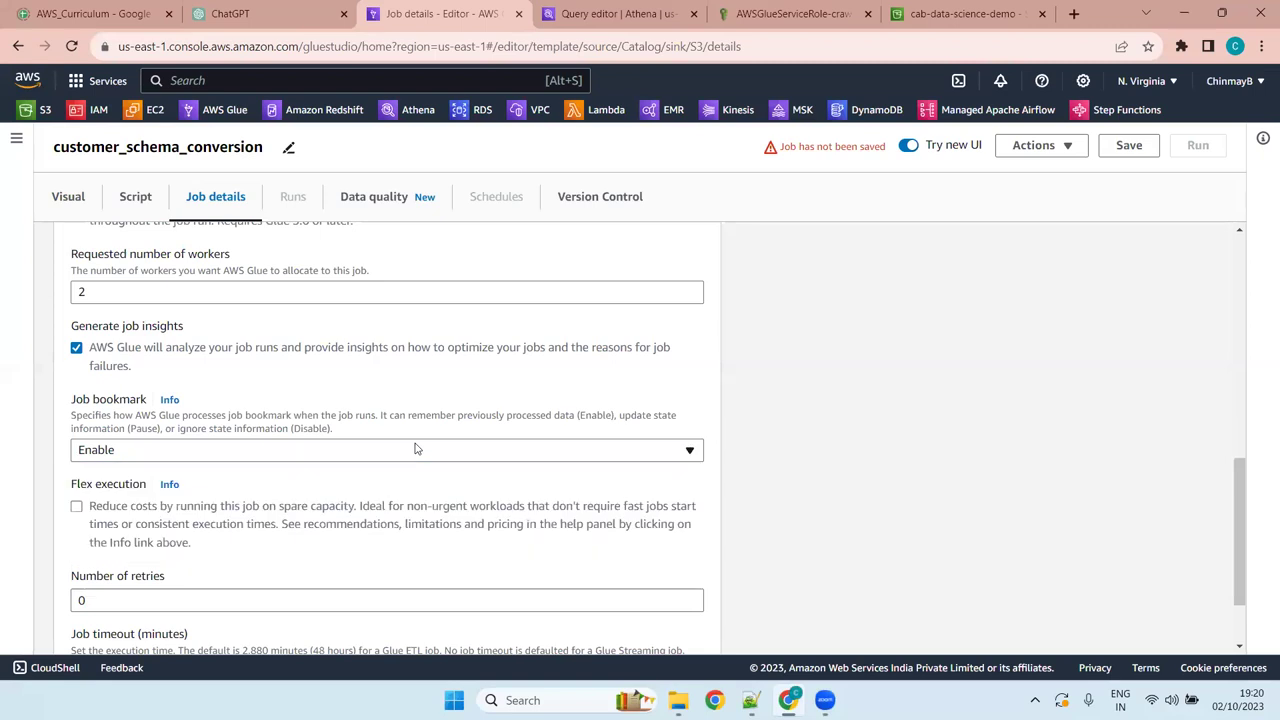
pyautogui.click(344, 452)
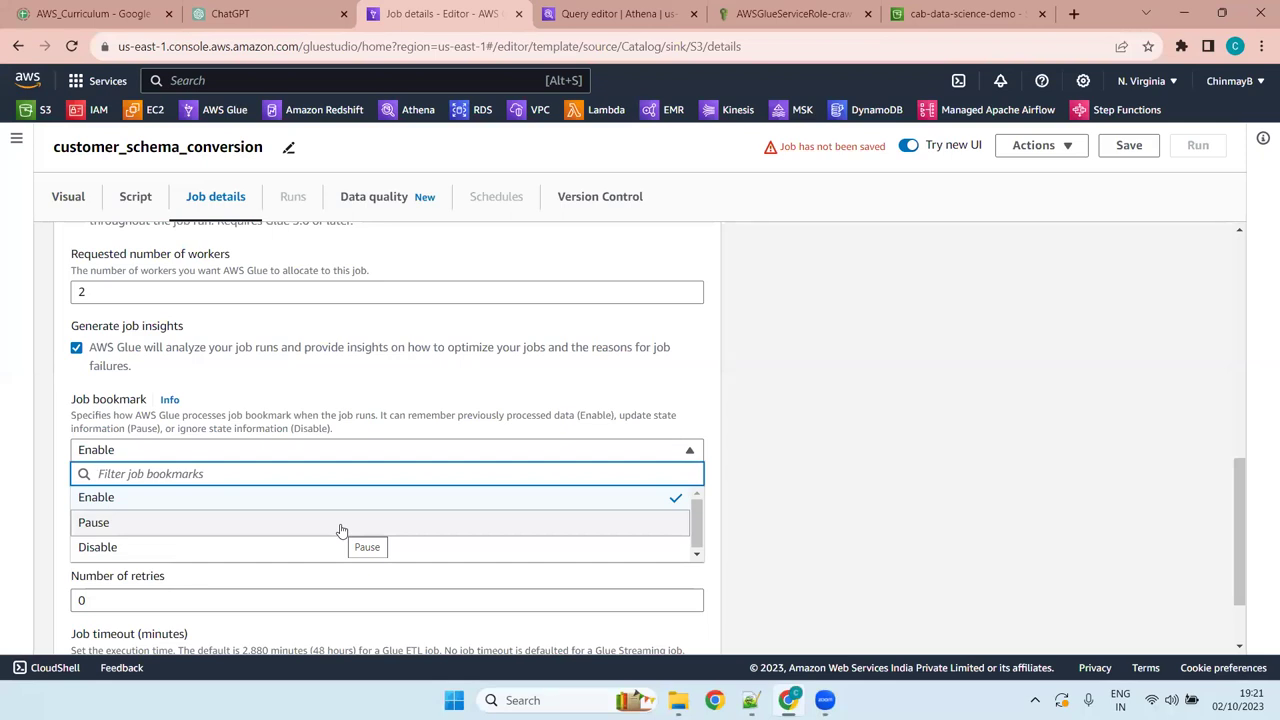
pyautogui.click(335, 451)
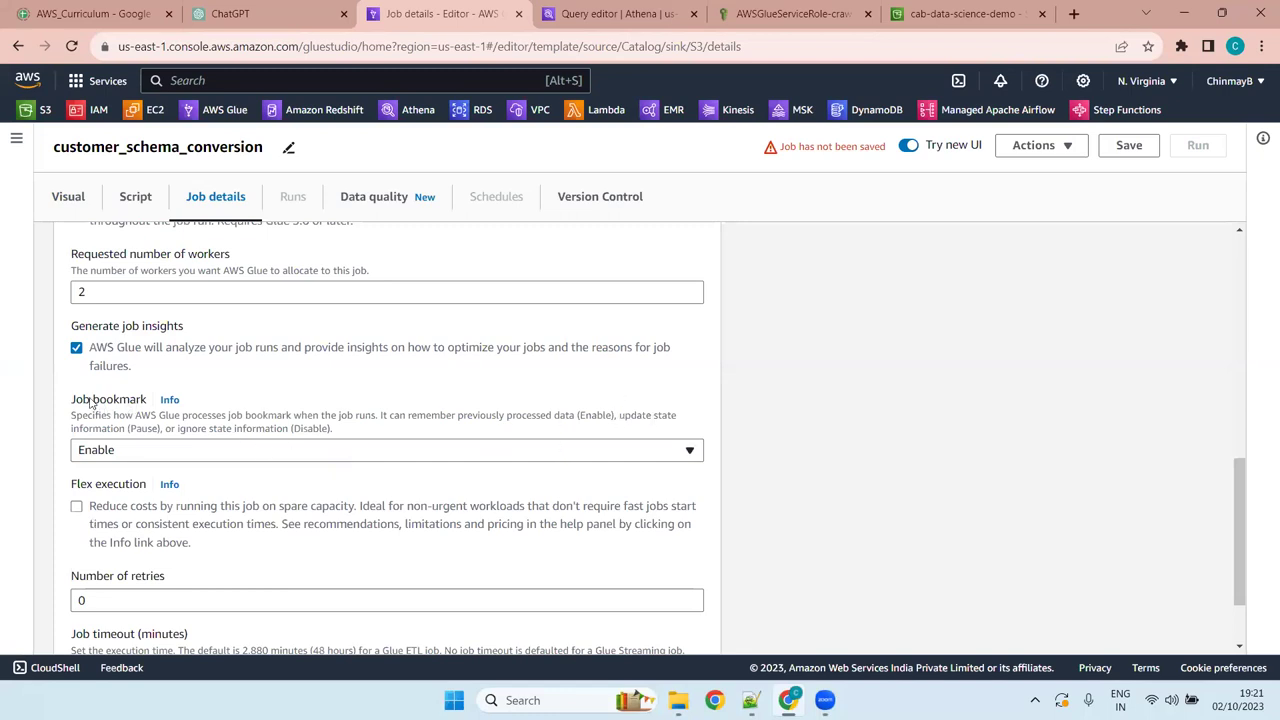
pyautogui.moveTo(67, 399); pyautogui.dragTo(144, 397)
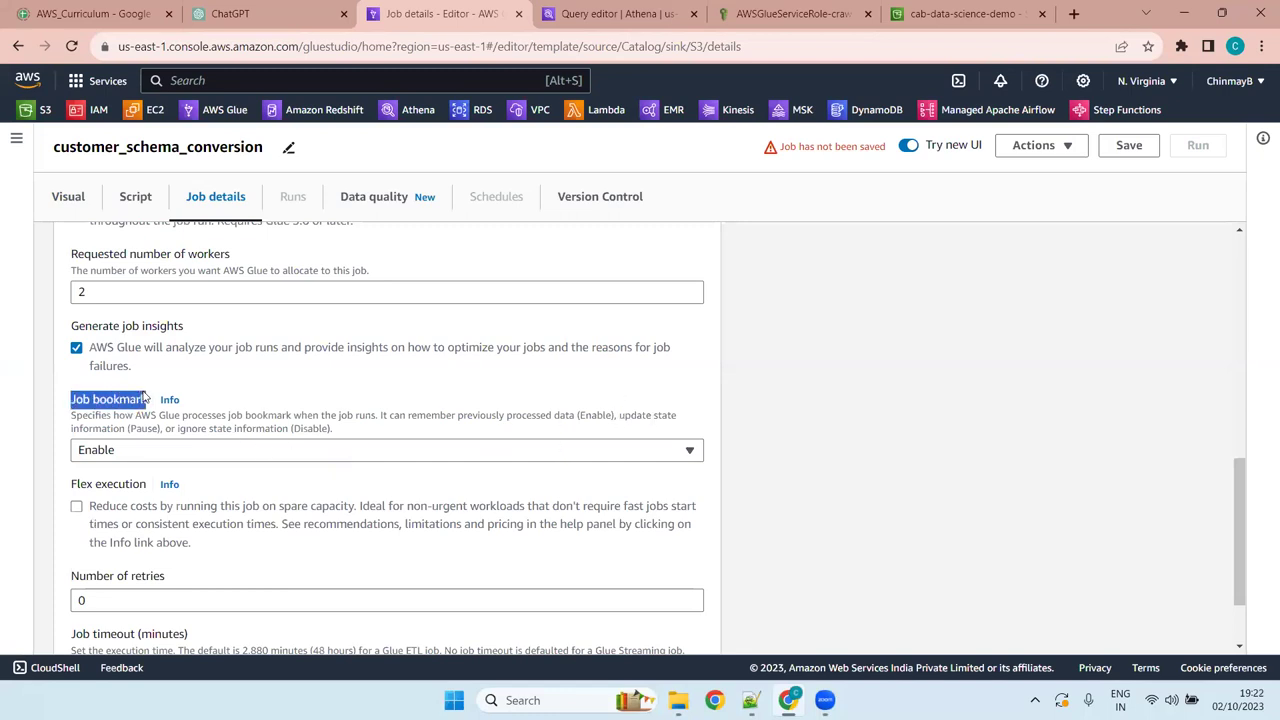
# Set the job's number of retries to 1
pyautogui.click(148, 399)
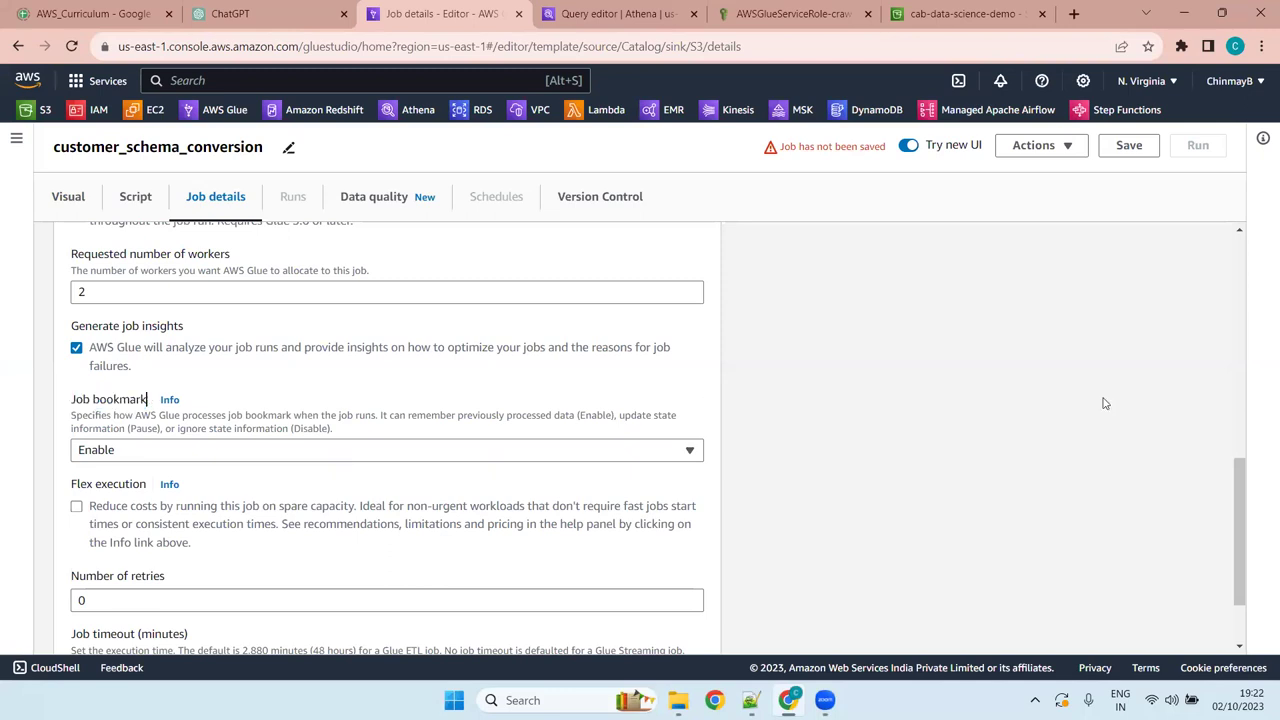
pyautogui.moveTo(1243, 505); pyautogui.dragTo(1241, 531)
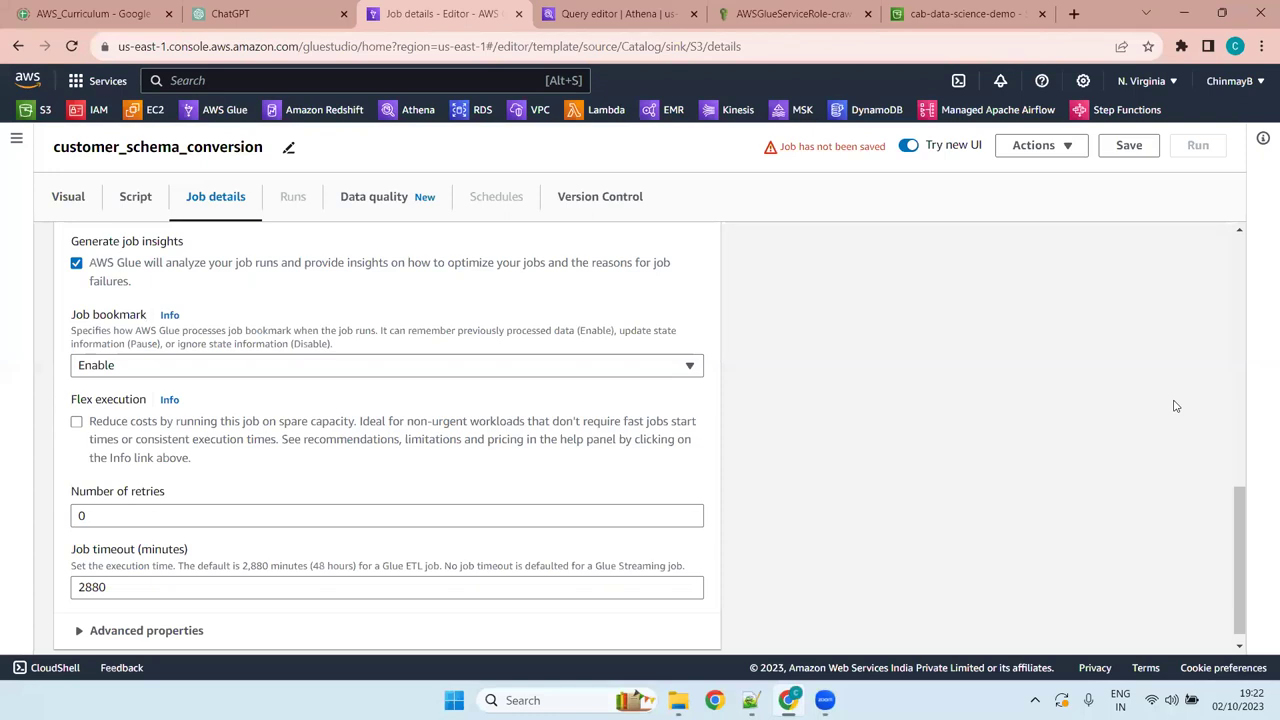
pyautogui.scroll(-1, 1238, 540)
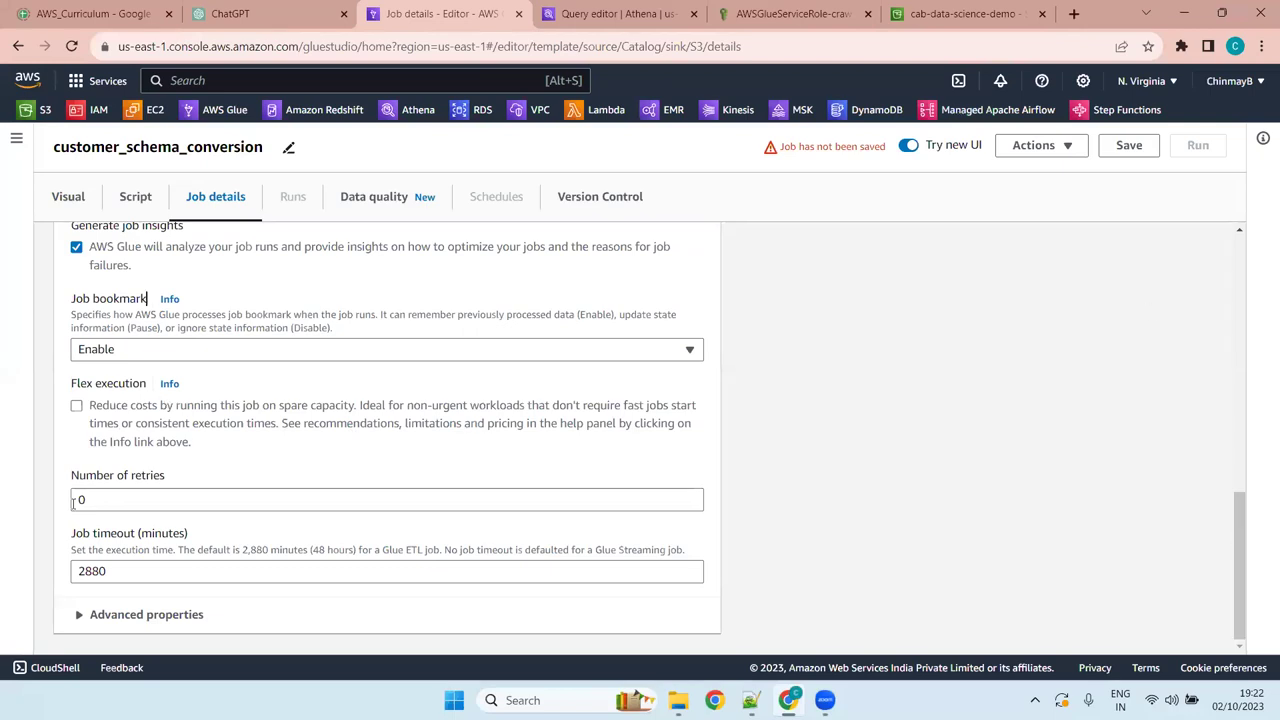
pyautogui.moveTo(120, 500); pyautogui.dragTo(59, 515)
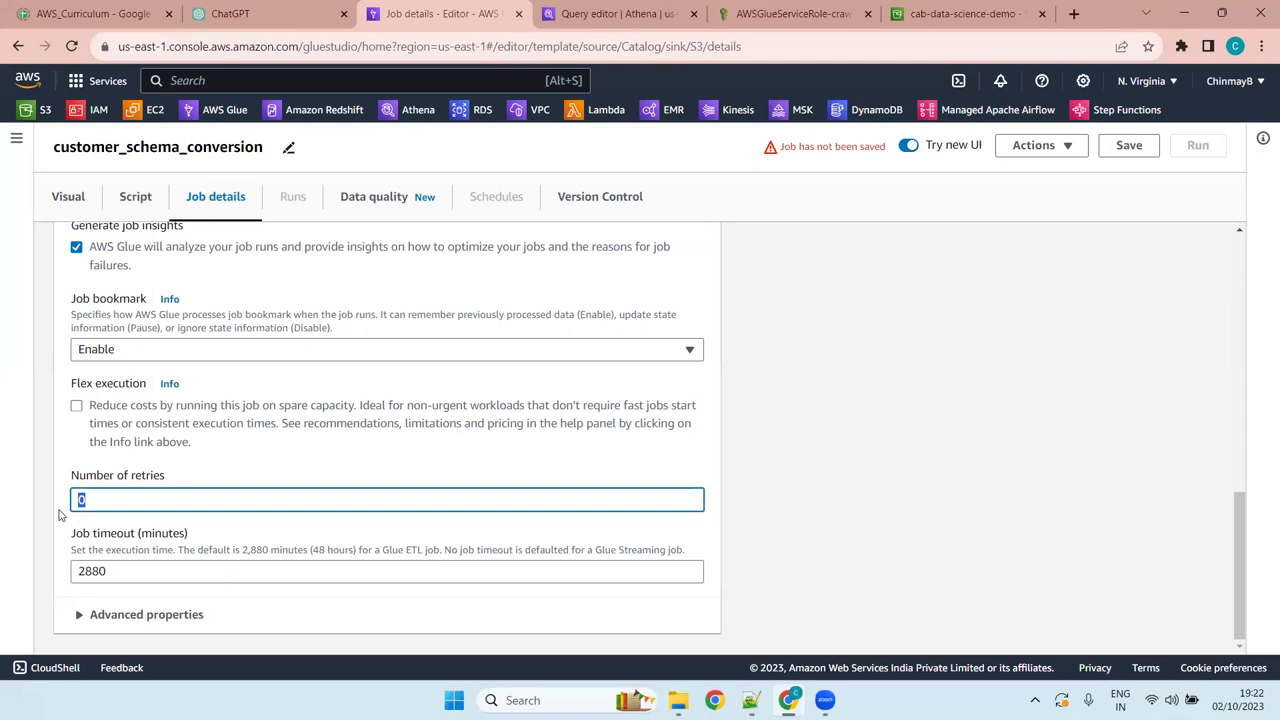
pyautogui.press('BackSpace')
pyautogui.write('0')
pyautogui.press('BackSpace')
pyautogui.write('1')
pyautogui.click(1243, 528)
# Set the job timeout to 20 minutes
pyautogui.click(250, 572)
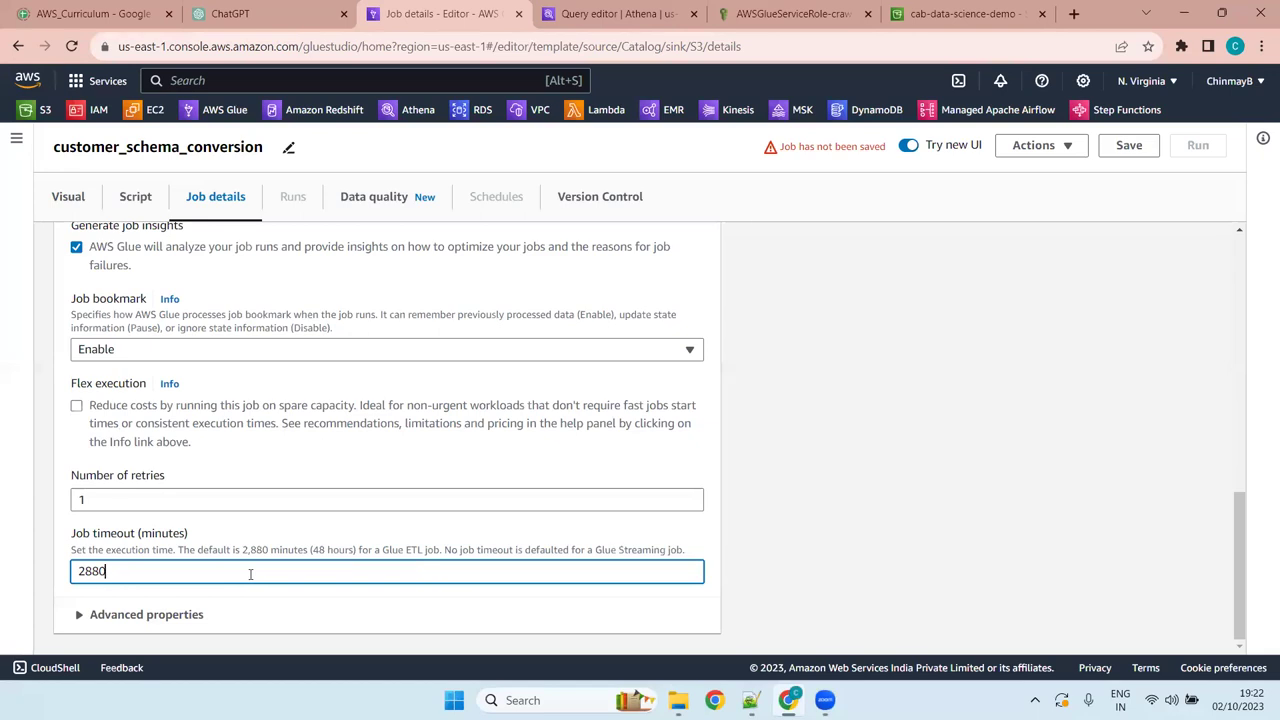
pyautogui.press('BackSpace')
pyautogui.press('BackSpace')
pyautogui.press('BackSpace')
pyautogui.press('BackSpace')
pyautogui.write('20')
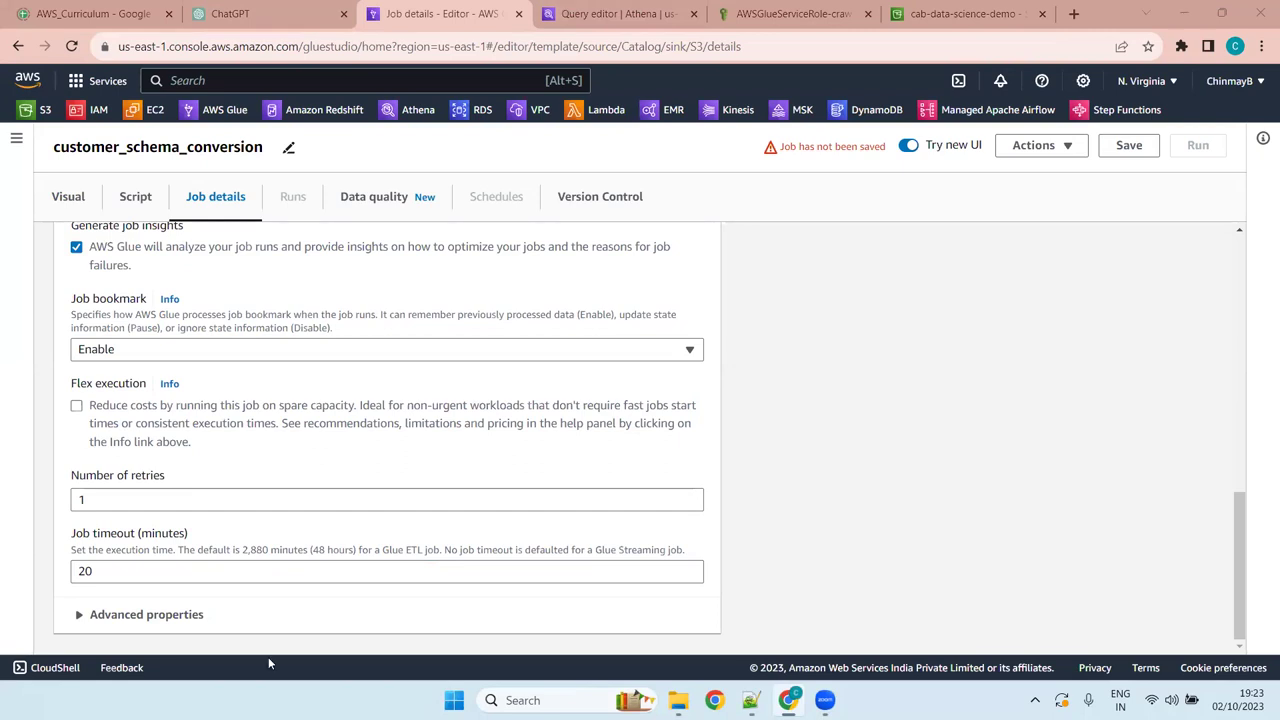
# Set the job timeout to 30 minutes
pyautogui.click(150, 567)
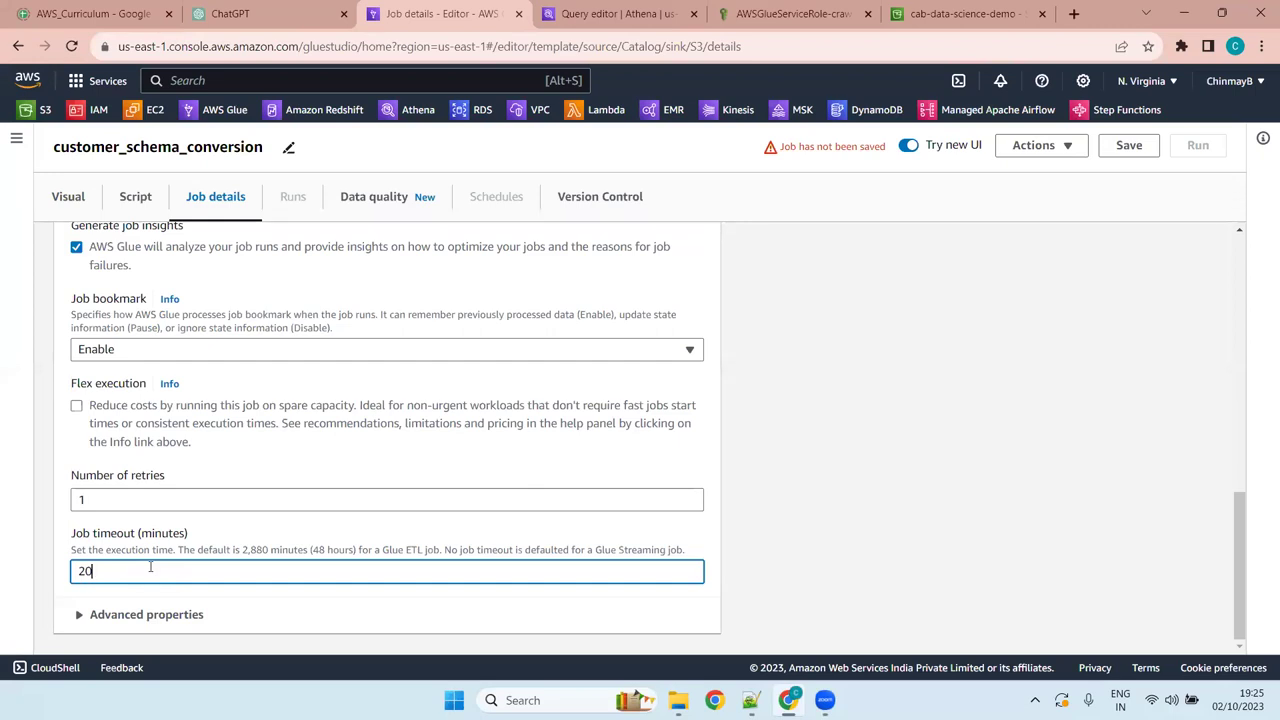
pyautogui.press('BackSpace')
pyautogui.press('BackSpace')
pyautogui.write('30')
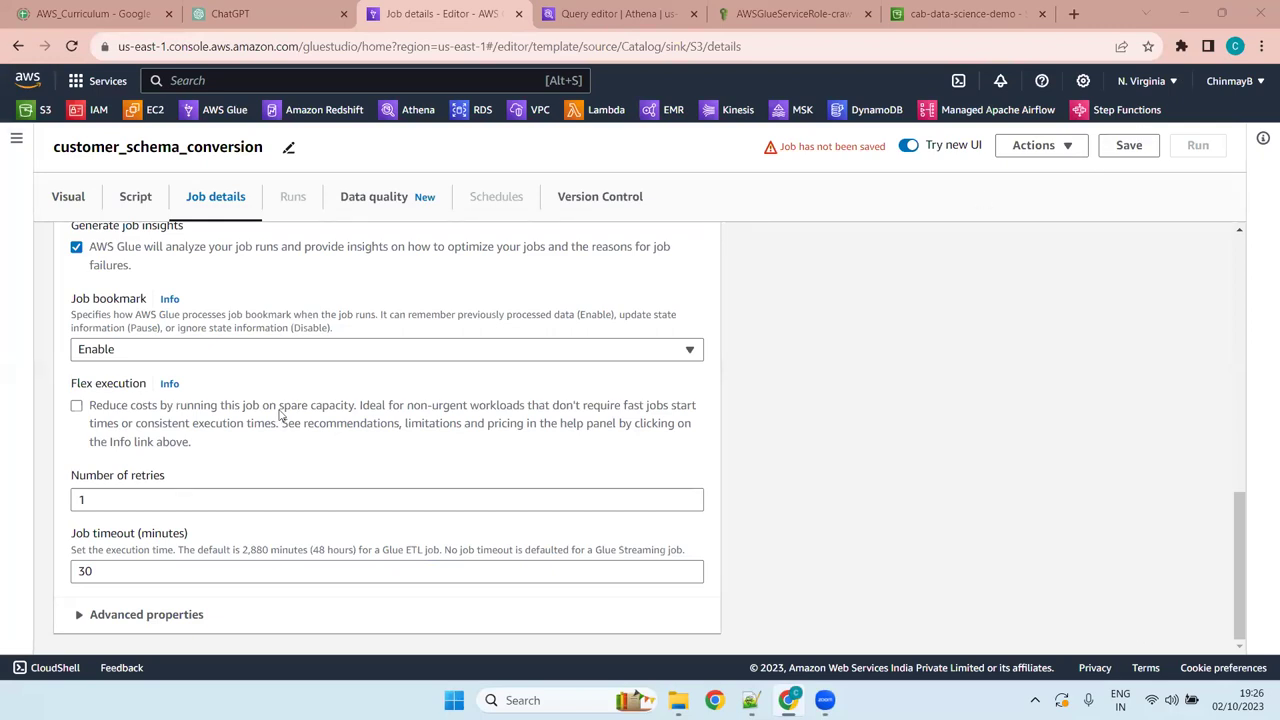
pyautogui.click(172, 576)
pyautogui.moveTo(171, 574); pyautogui.dragTo(6, 523)
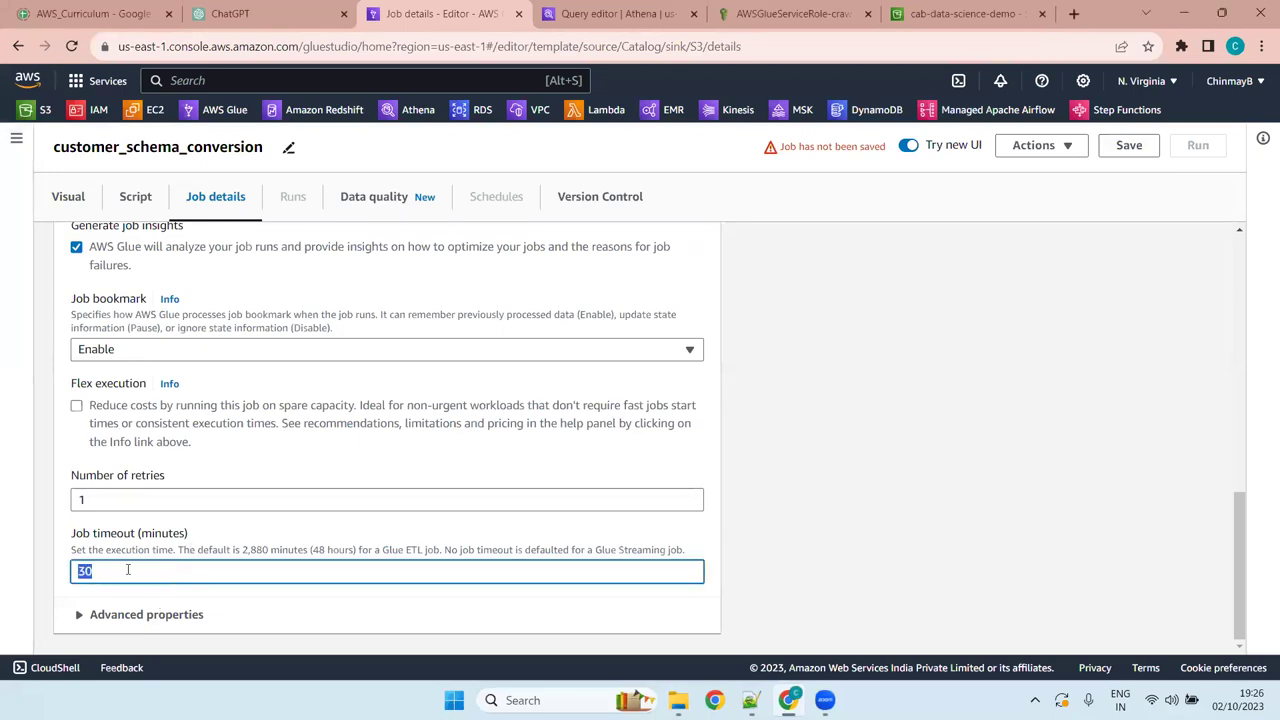
pyautogui.click(437, 545)
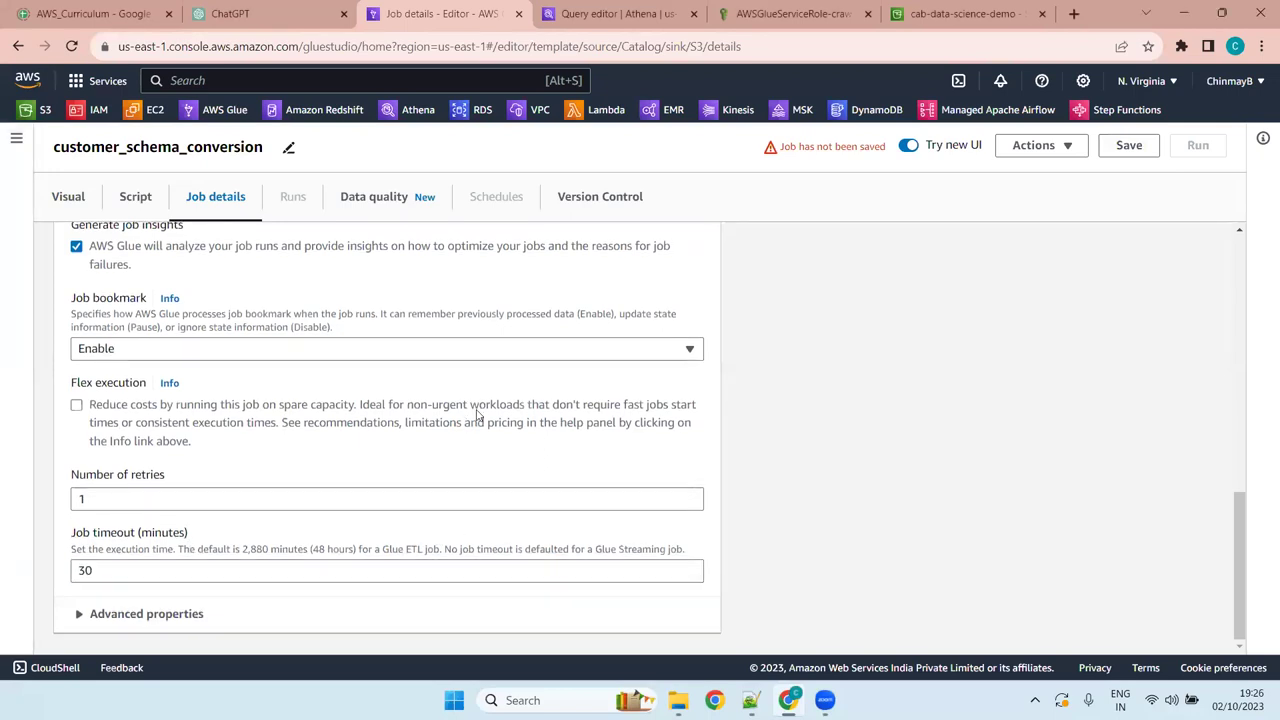
# Expand the job's advanced properties and enable Flex execution so the job runs on spare capacity
pyautogui.click(192, 626)
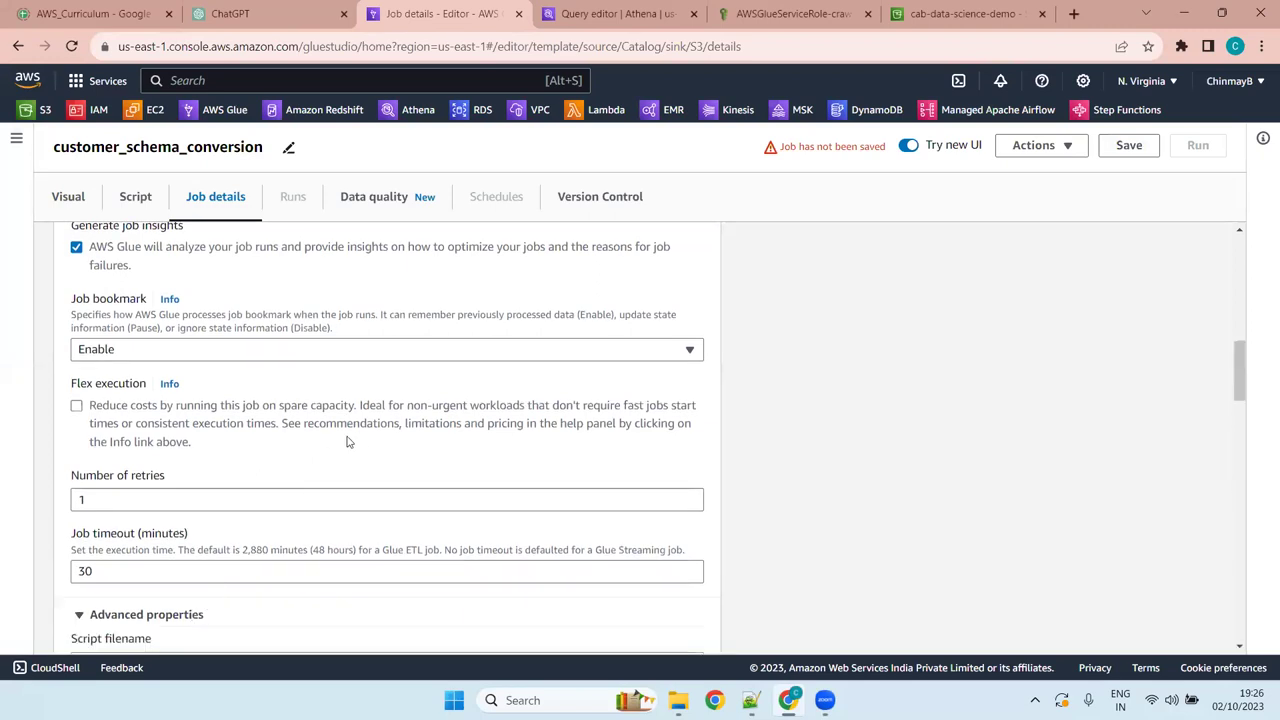
pyautogui.scroll(-4, 346, 440)
pyautogui.scroll(15, 450, 453)
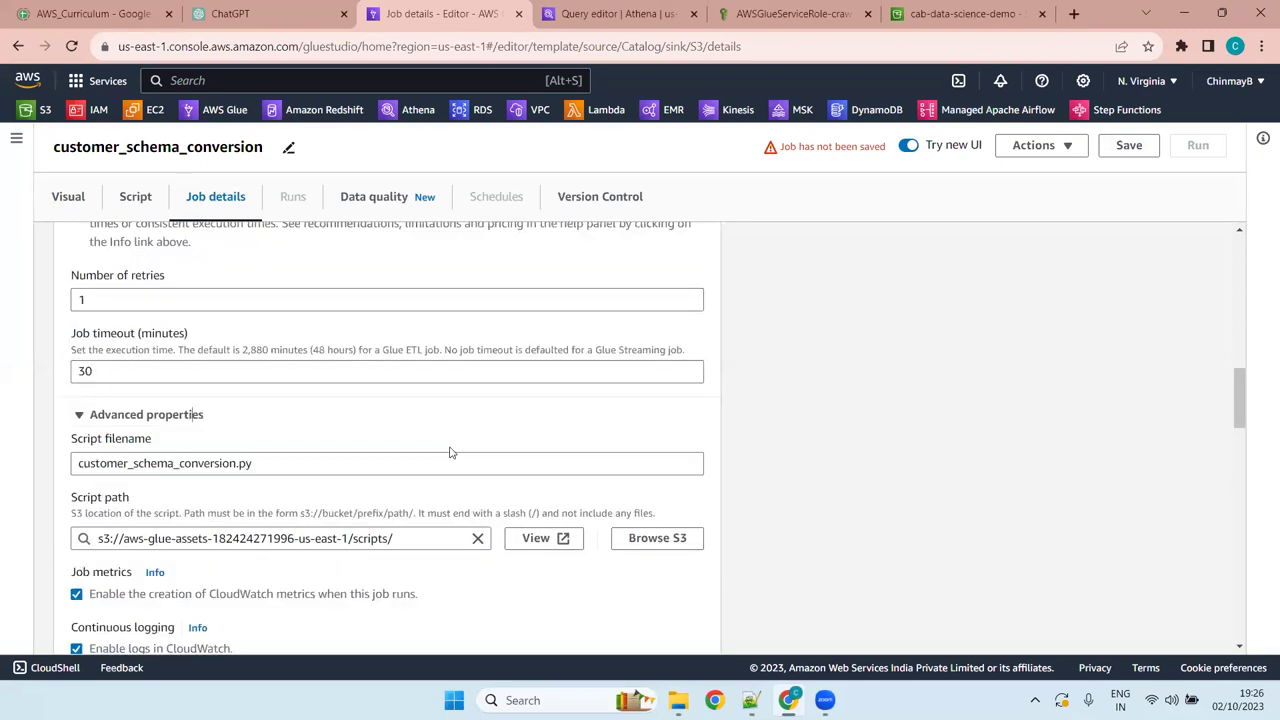
pyautogui.scroll(-10, 446, 437)
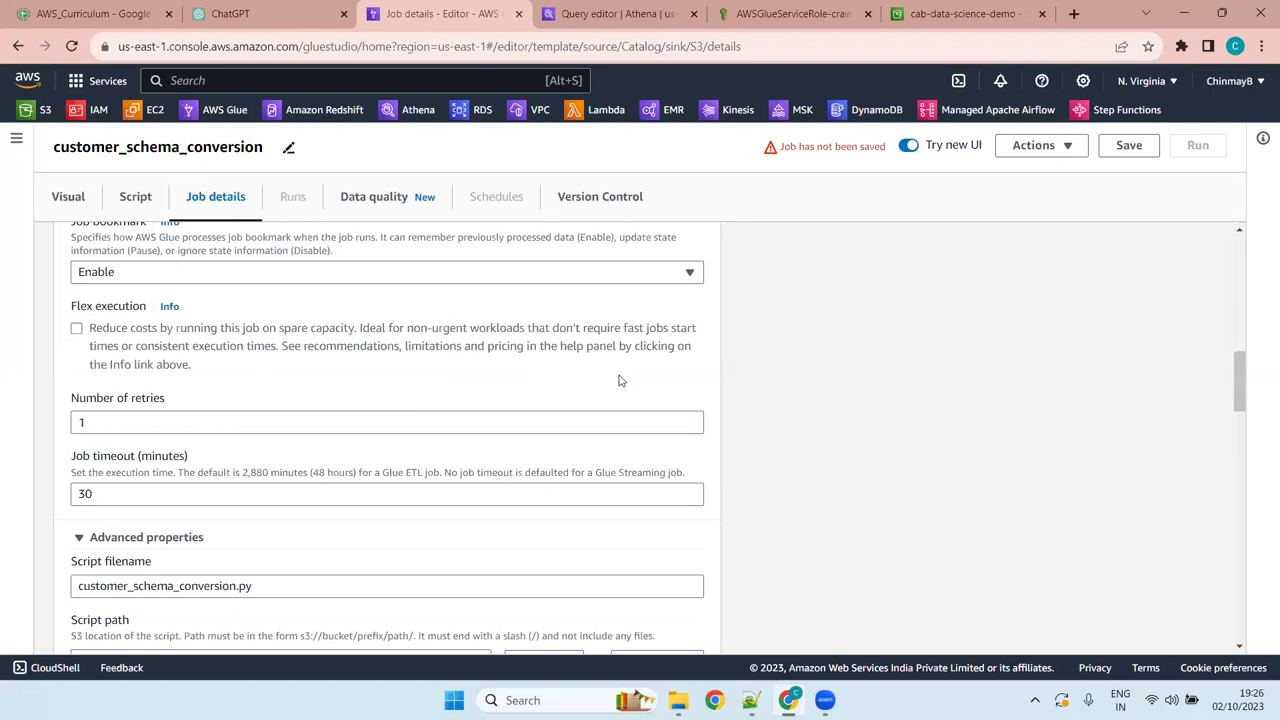
pyautogui.click(78, 330)
pyautogui.moveTo(356, 331); pyautogui.dragTo(89, 329)
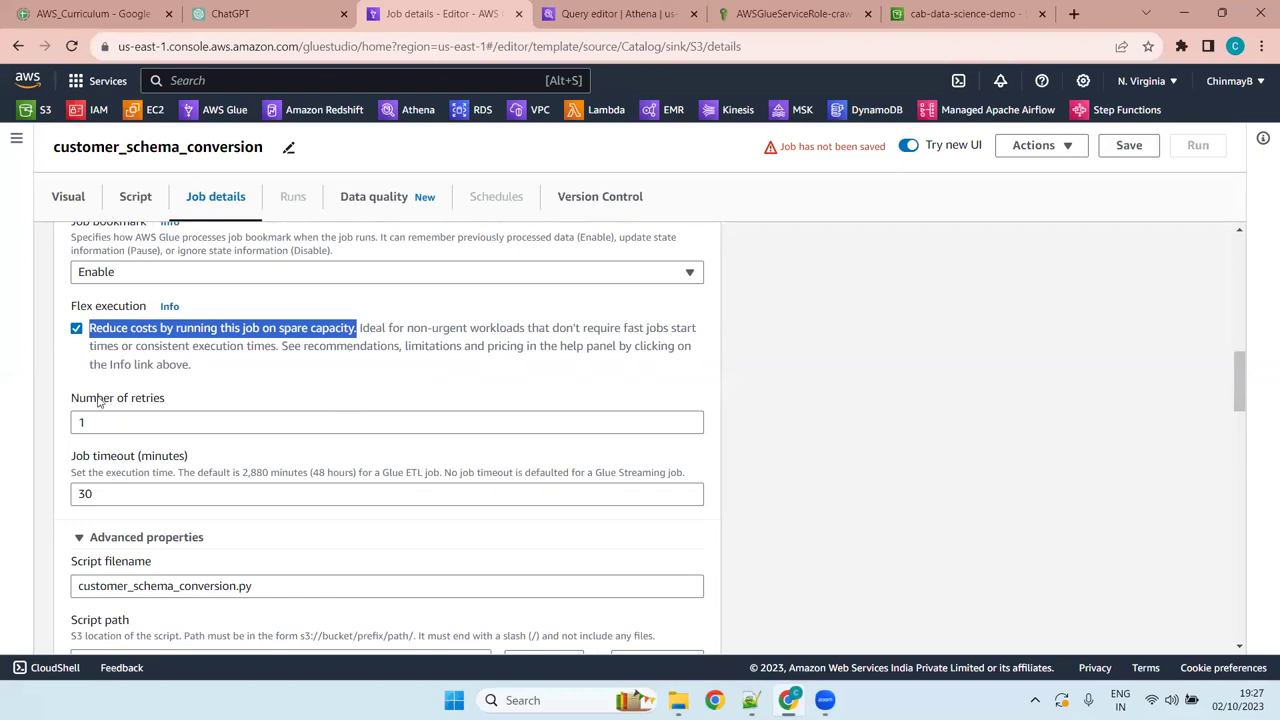
# Open the Flex execution help and examine how flexible jobs use spare capacity instead of dedicated or on-demand EC2 instances
pyautogui.click(170, 307)
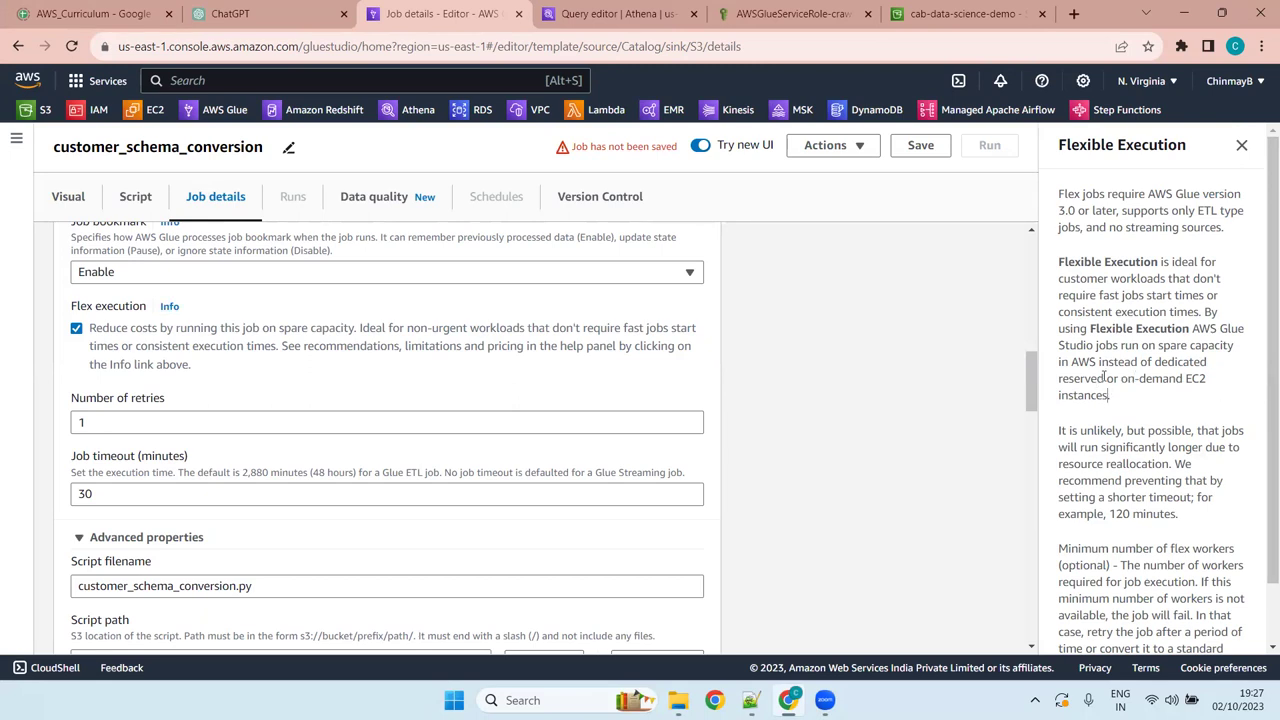
pyautogui.moveTo(1104, 377); pyautogui.dragTo(1090, 329)
pyautogui.click(1155, 403)
pyautogui.moveTo(1112, 398); pyautogui.dragTo(1090, 326)
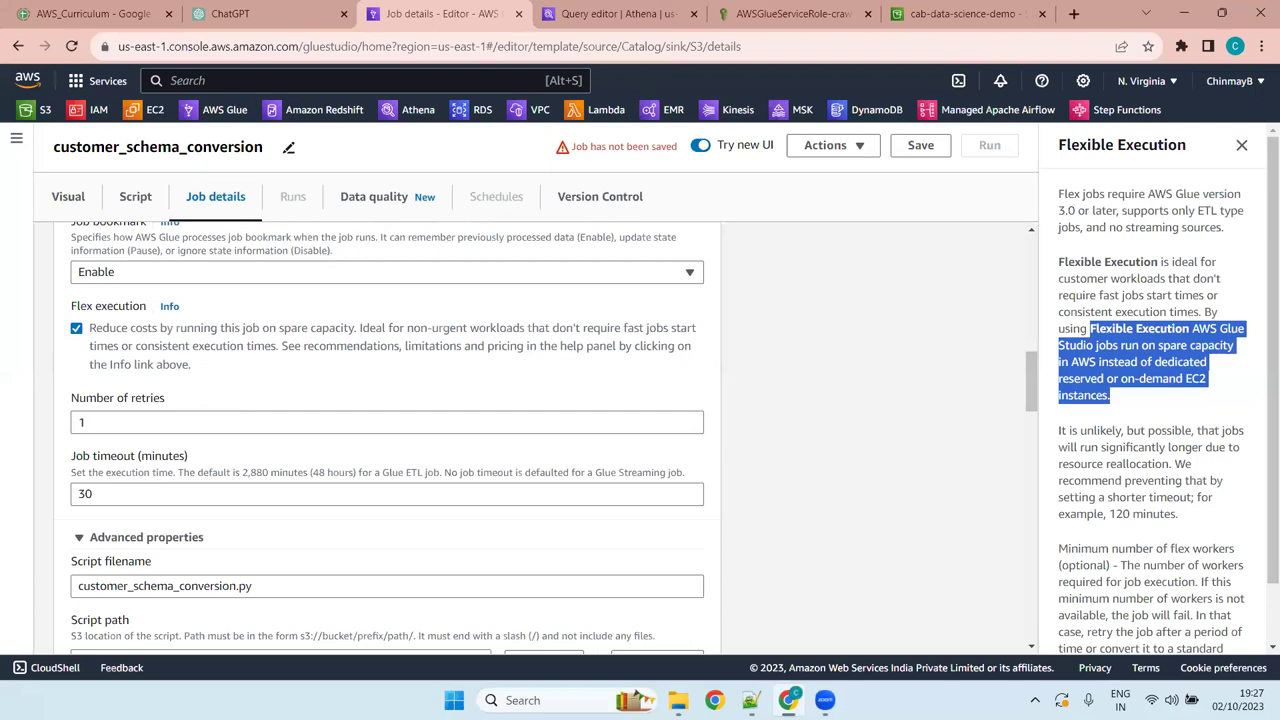
# Close the Glue Studio job editor page and reopen it from the recently closed browser history
pyautogui.hotkey('ctrl', 'w')
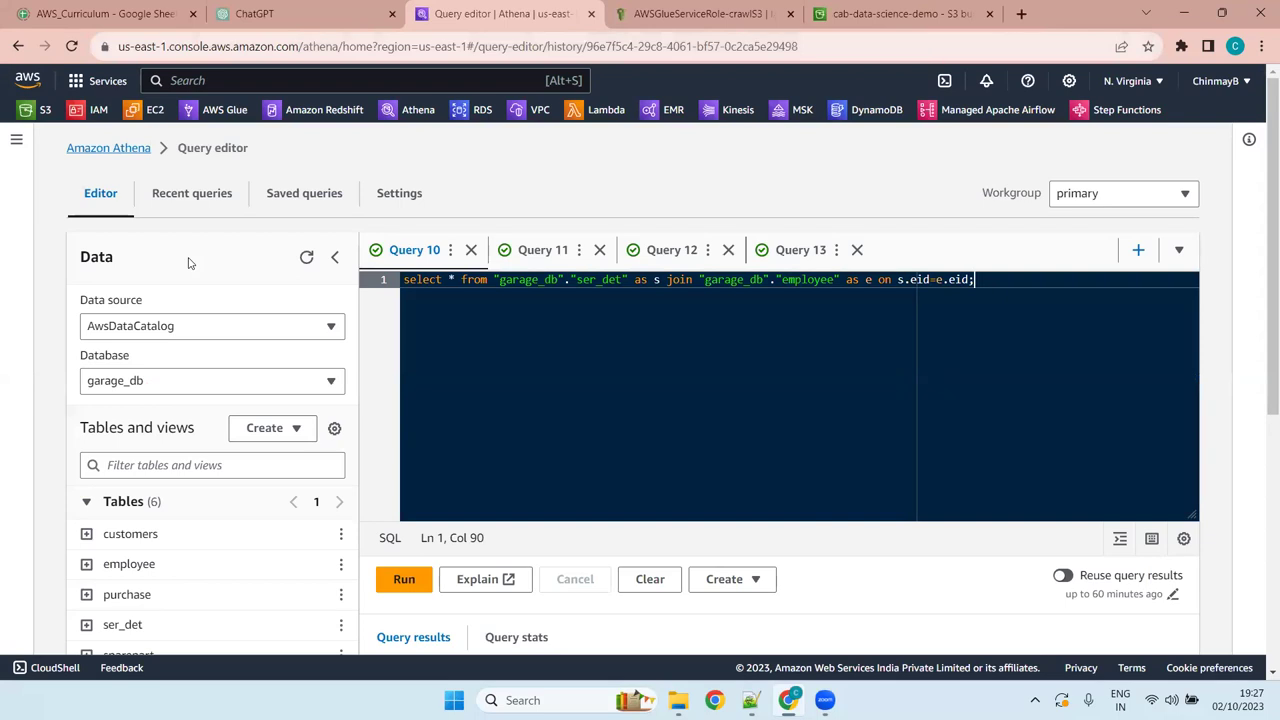
pyautogui.click(1259, 46)
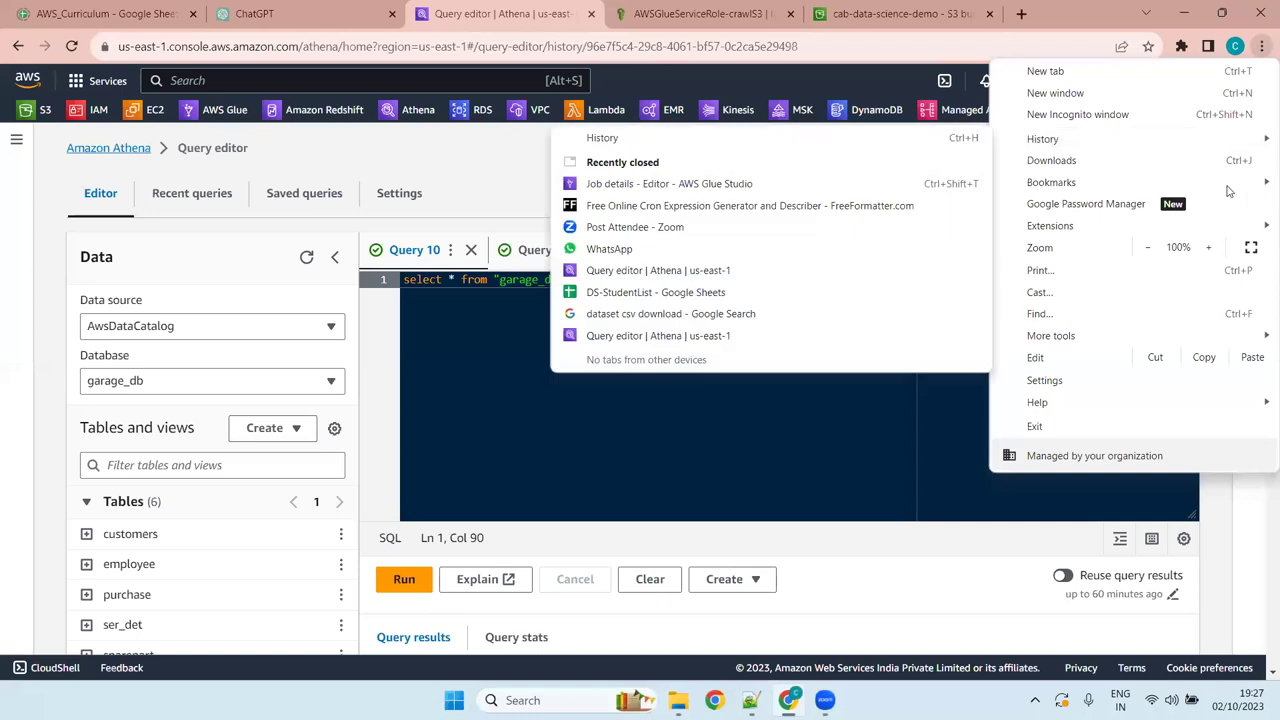
pyautogui.click(697, 184)
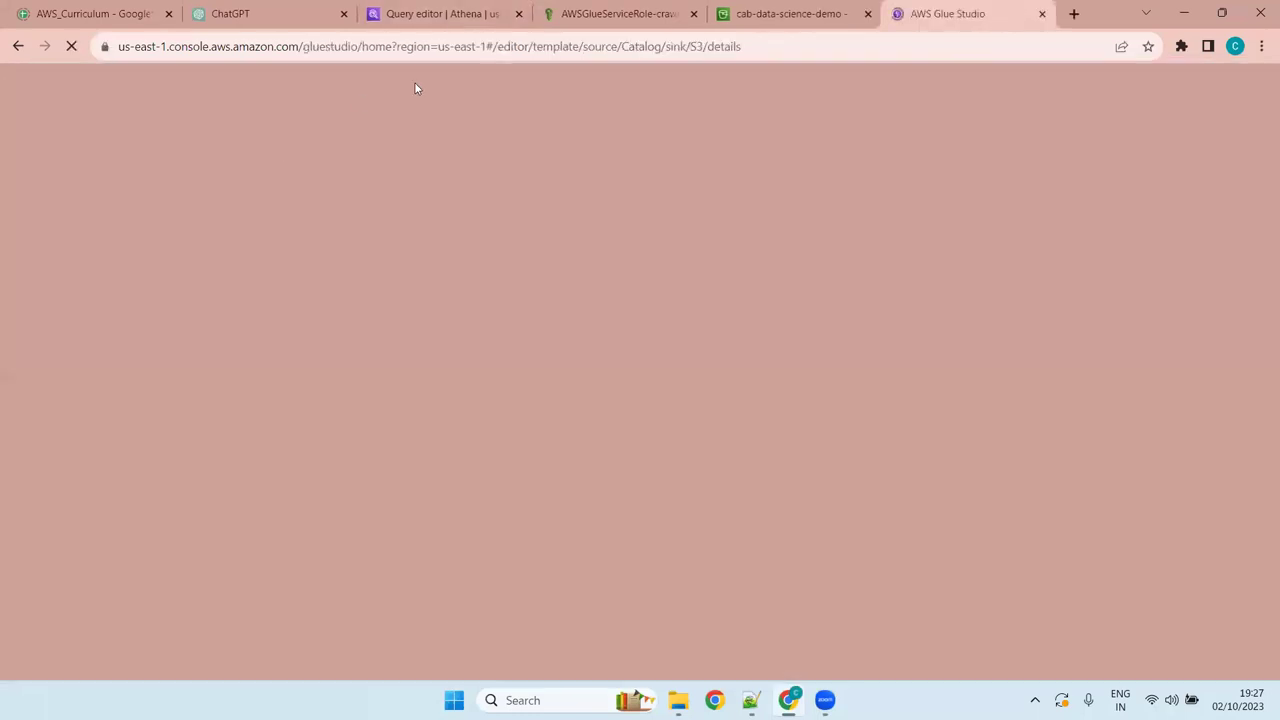
pyautogui.hotkey('ctrl', 'shift', 't')
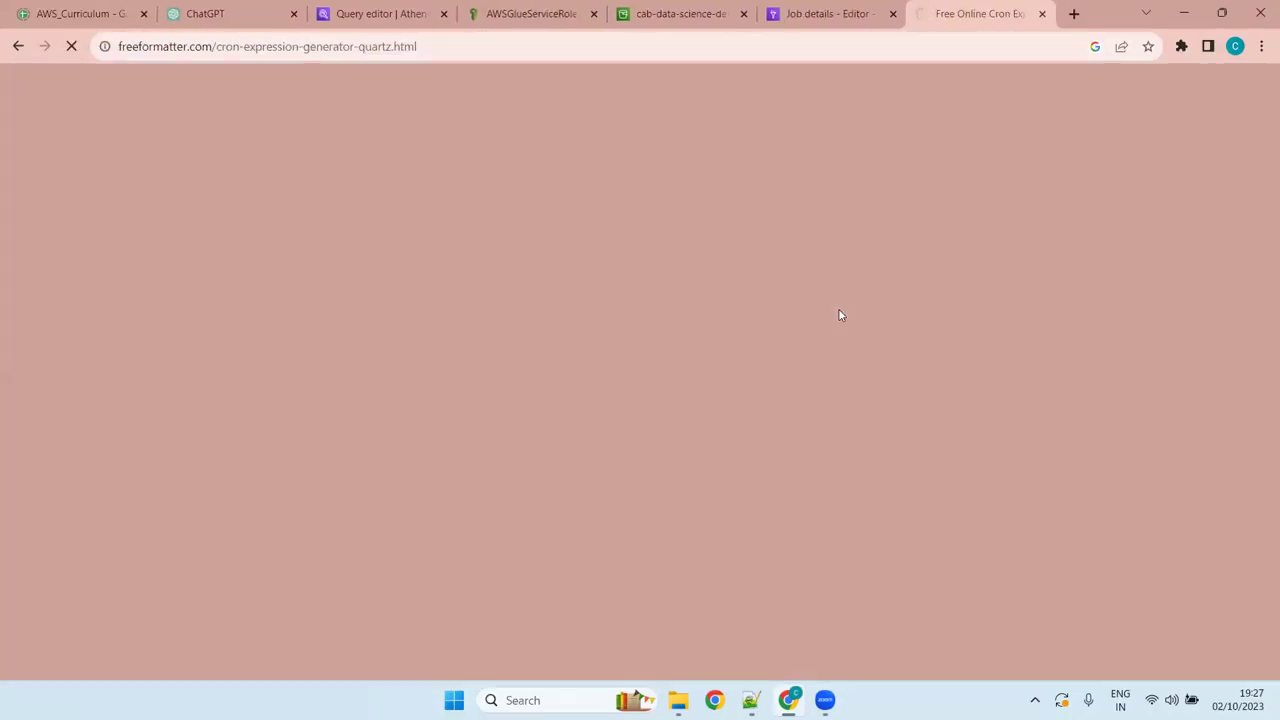
pyautogui.scroll(-10, 840, 315)
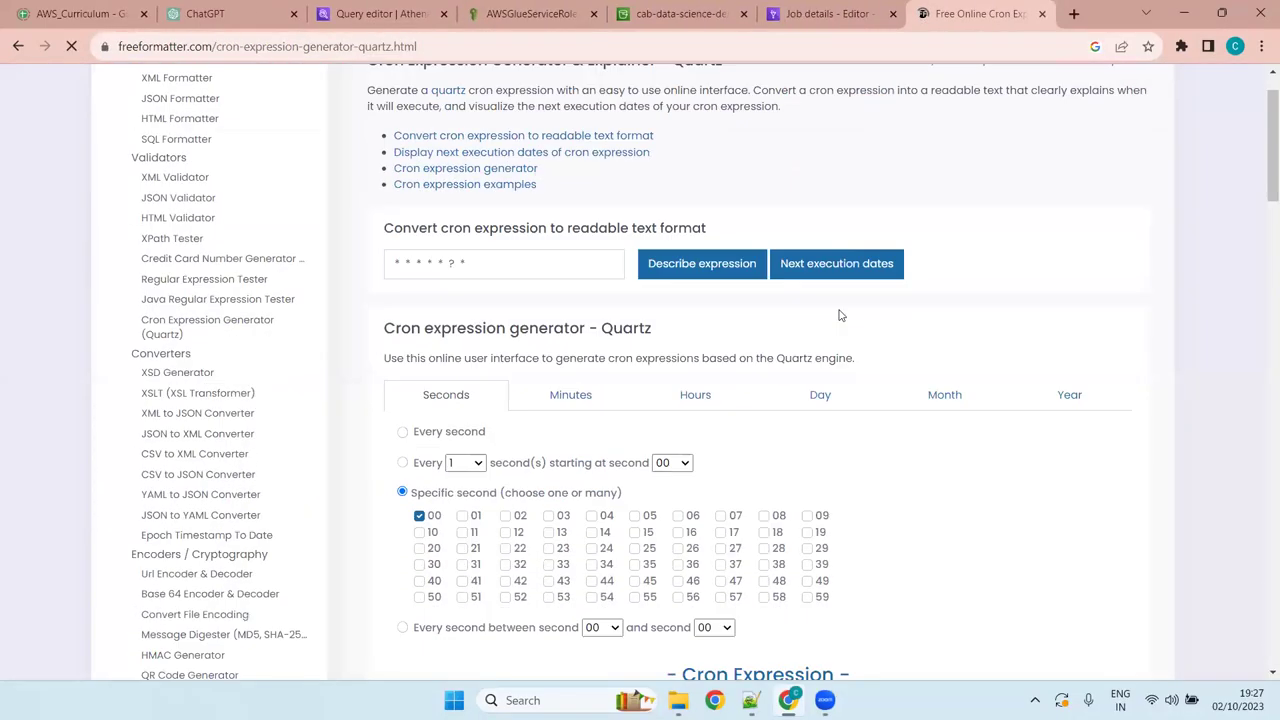
pyautogui.click(1042, 13)
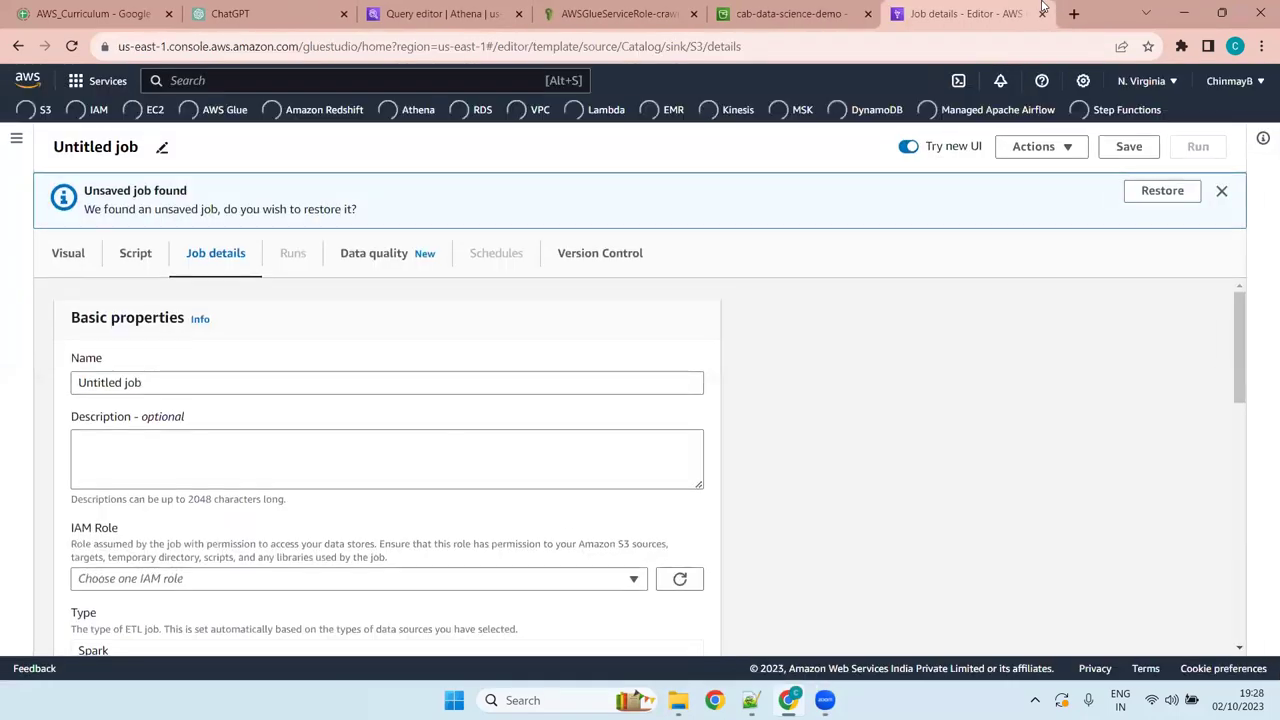
# Check the reopened job's details, script and visual graph, and restore the unsaved job
pyautogui.scroll(-10, 394, 440)
pyautogui.scroll(10, 394, 443)
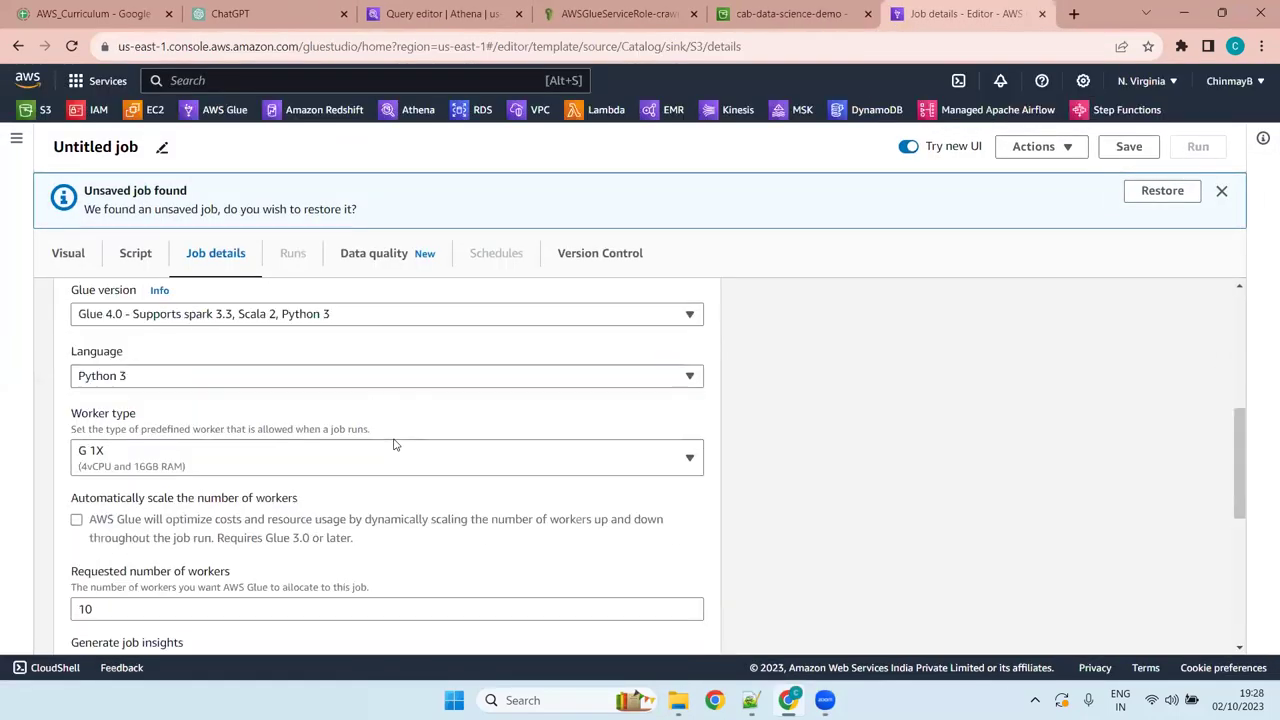
pyautogui.click(136, 255)
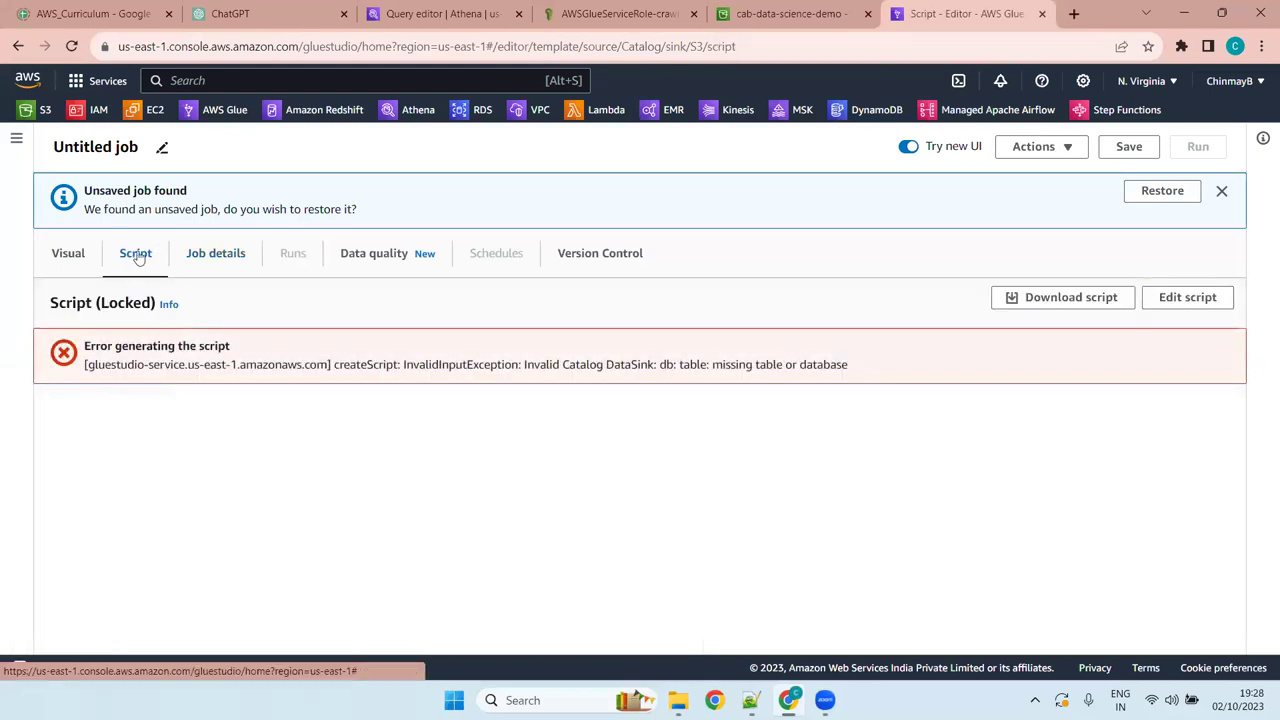
pyautogui.click(216, 254)
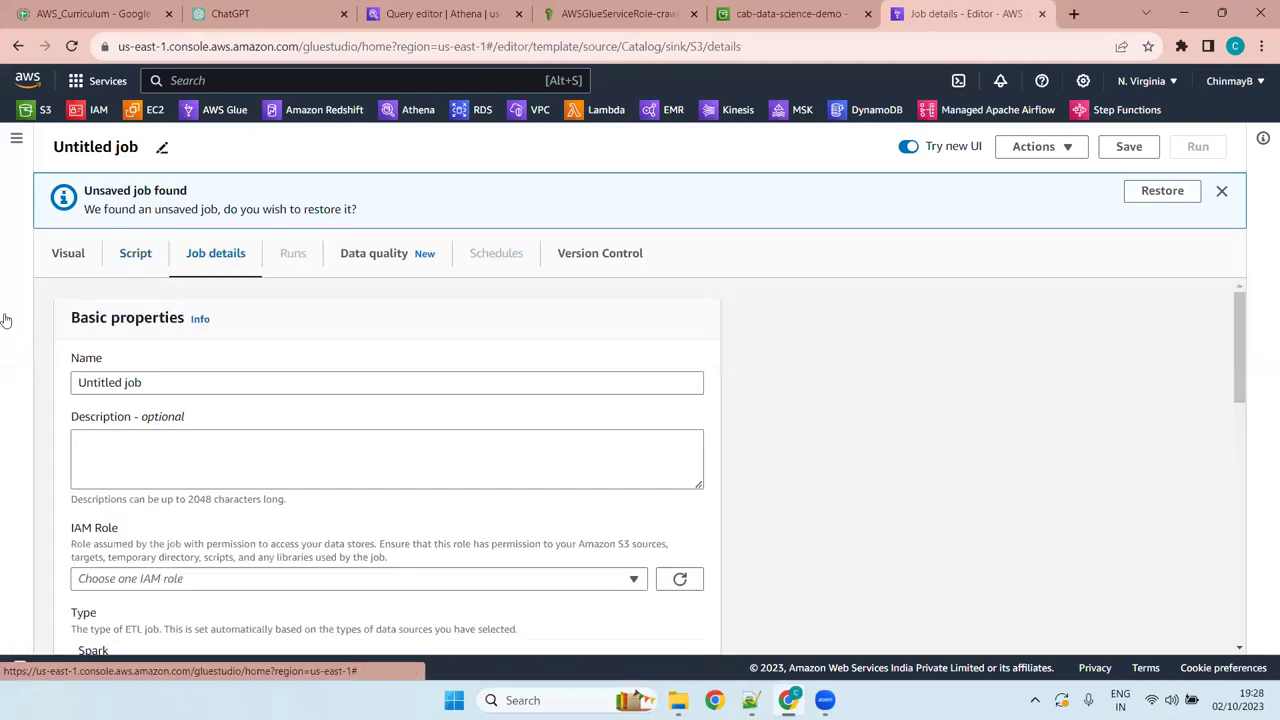
pyautogui.click(66, 255)
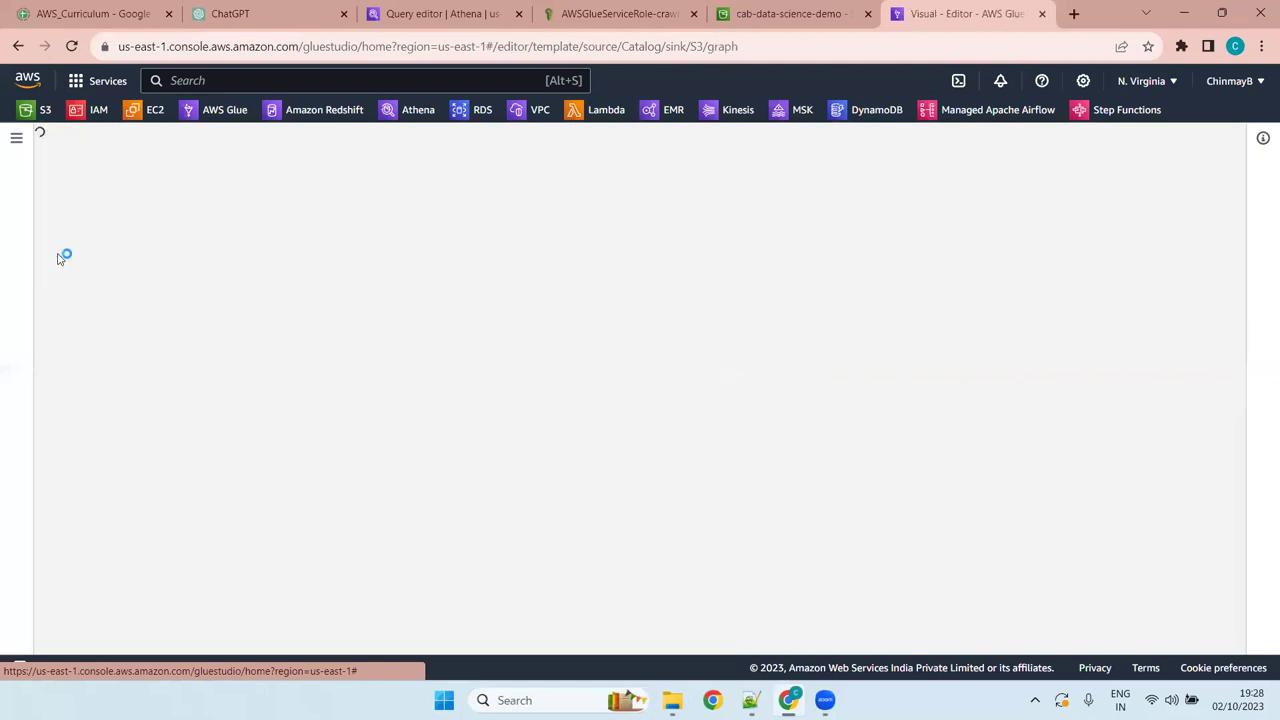
pyautogui.click(351, 406)
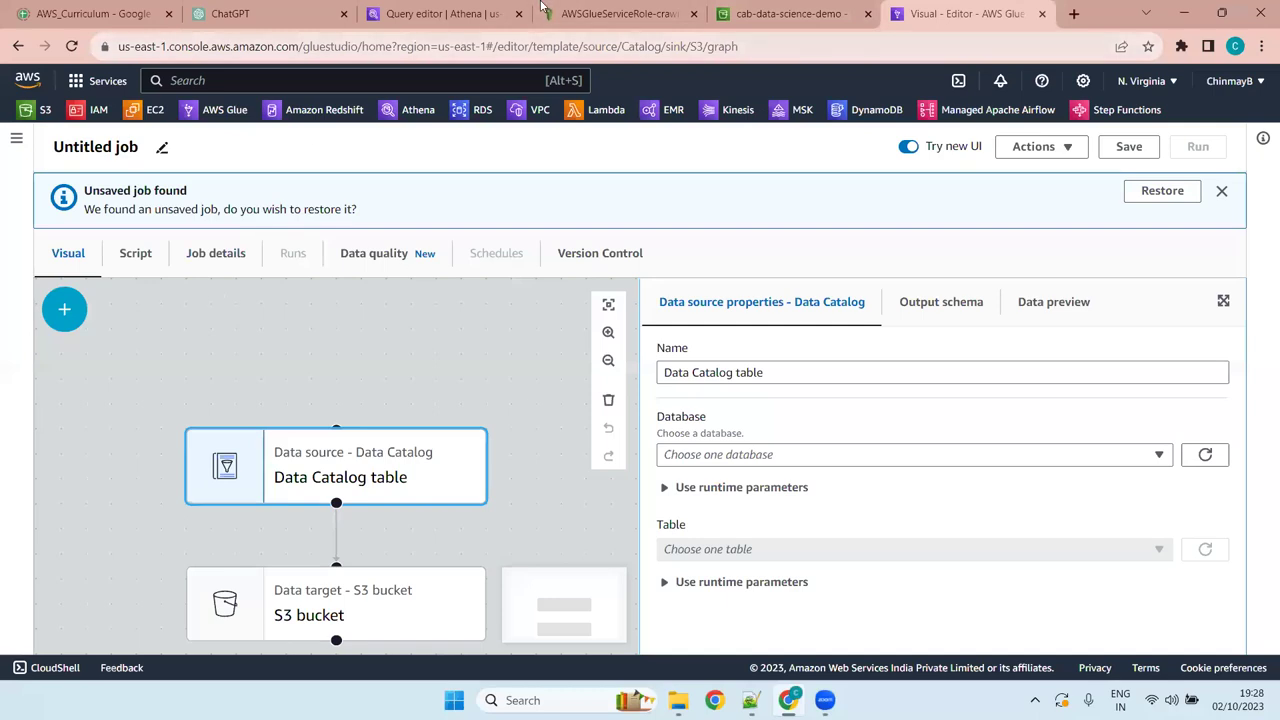
pyautogui.click(1152, 197)
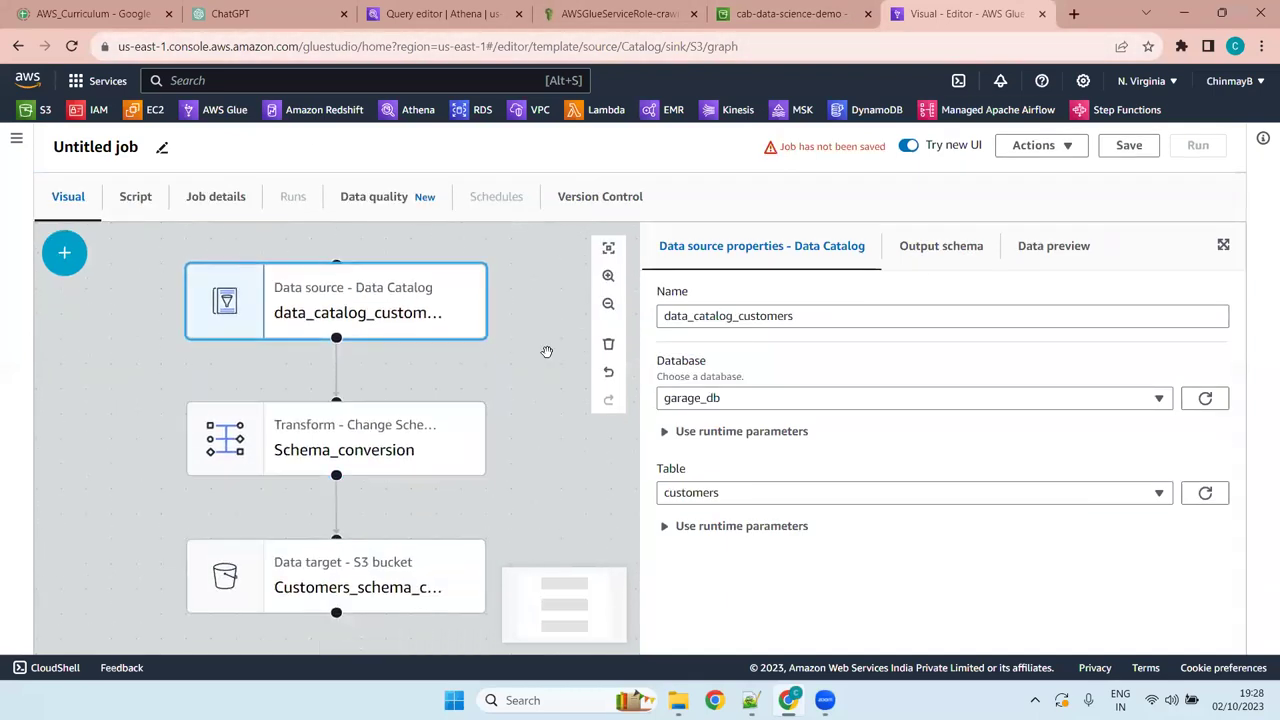
# Examine the restored job's details and its generated script, from the catalog source to the S3 target
pyautogui.click(135, 197)
pyautogui.click(215, 207)
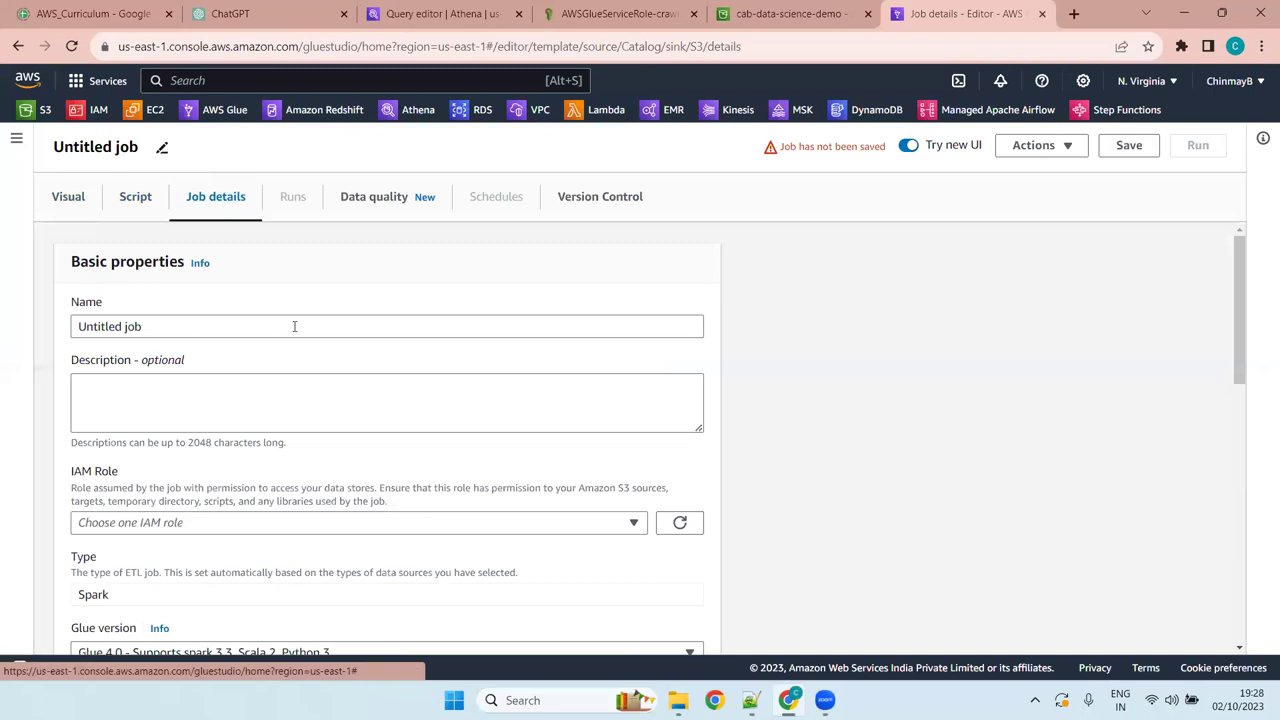
pyautogui.scroll(-2, 155, 470)
pyautogui.scroll(2, 157, 466)
pyautogui.click(134, 204)
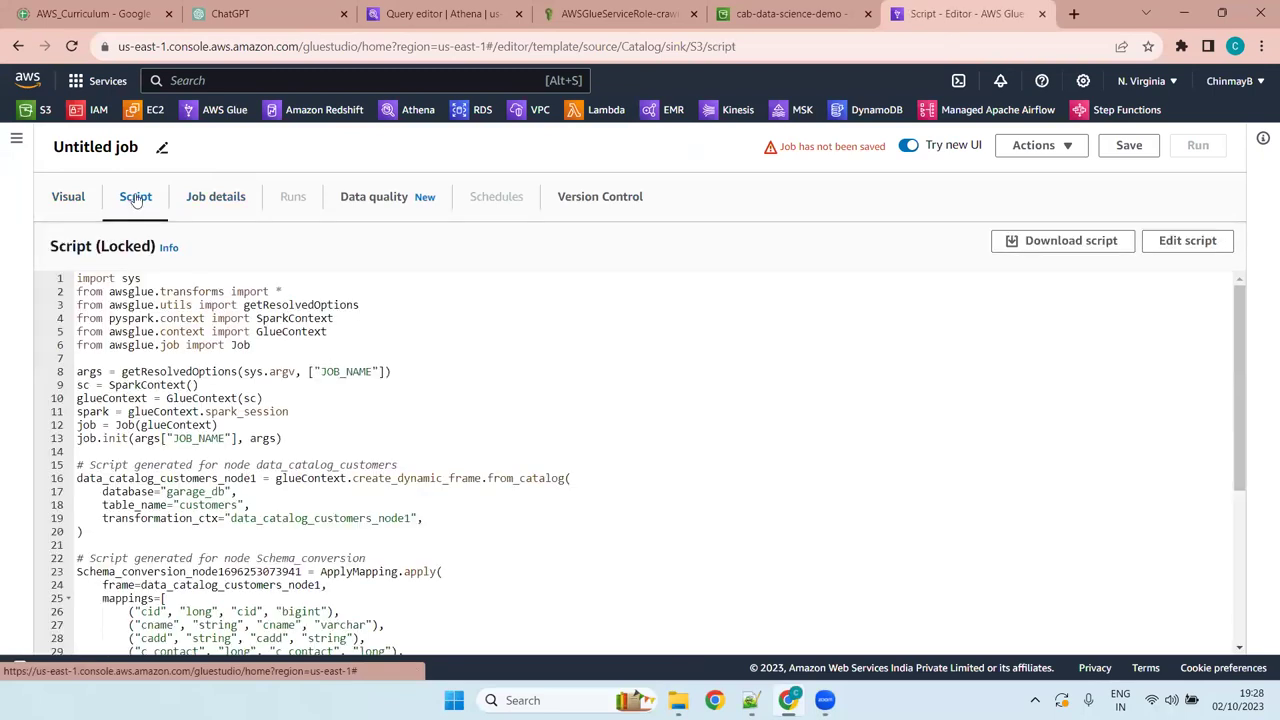
pyautogui.scroll(-3, 338, 491)
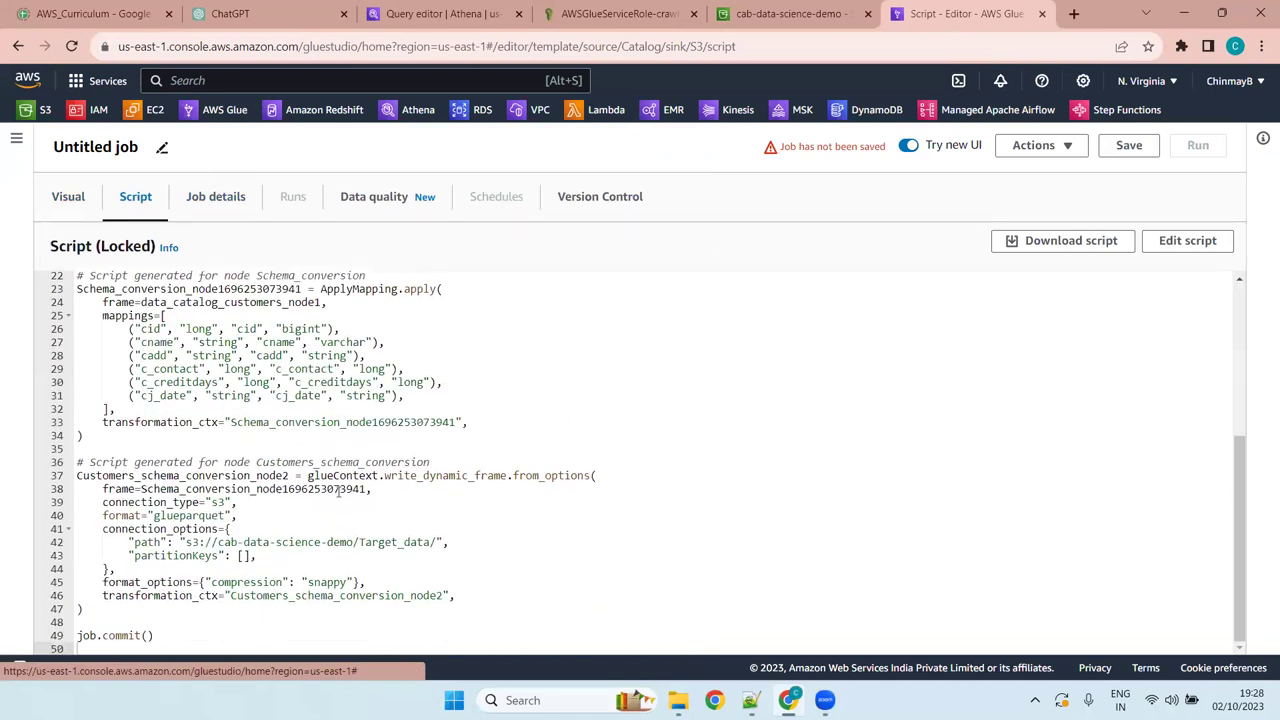
# Name the Glue job customers_schema_conversion in its job details and dismiss the antivirus notification
pyautogui.click(215, 198)
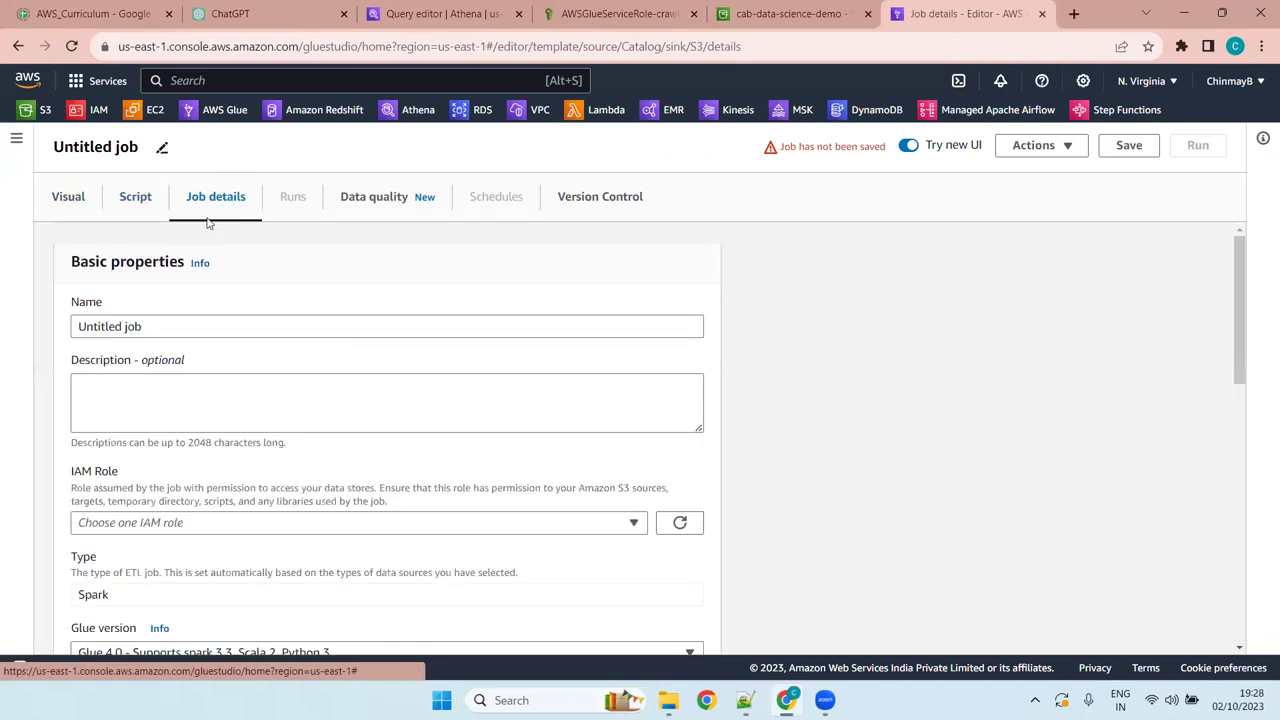
pyautogui.tripleClick(188, 323)
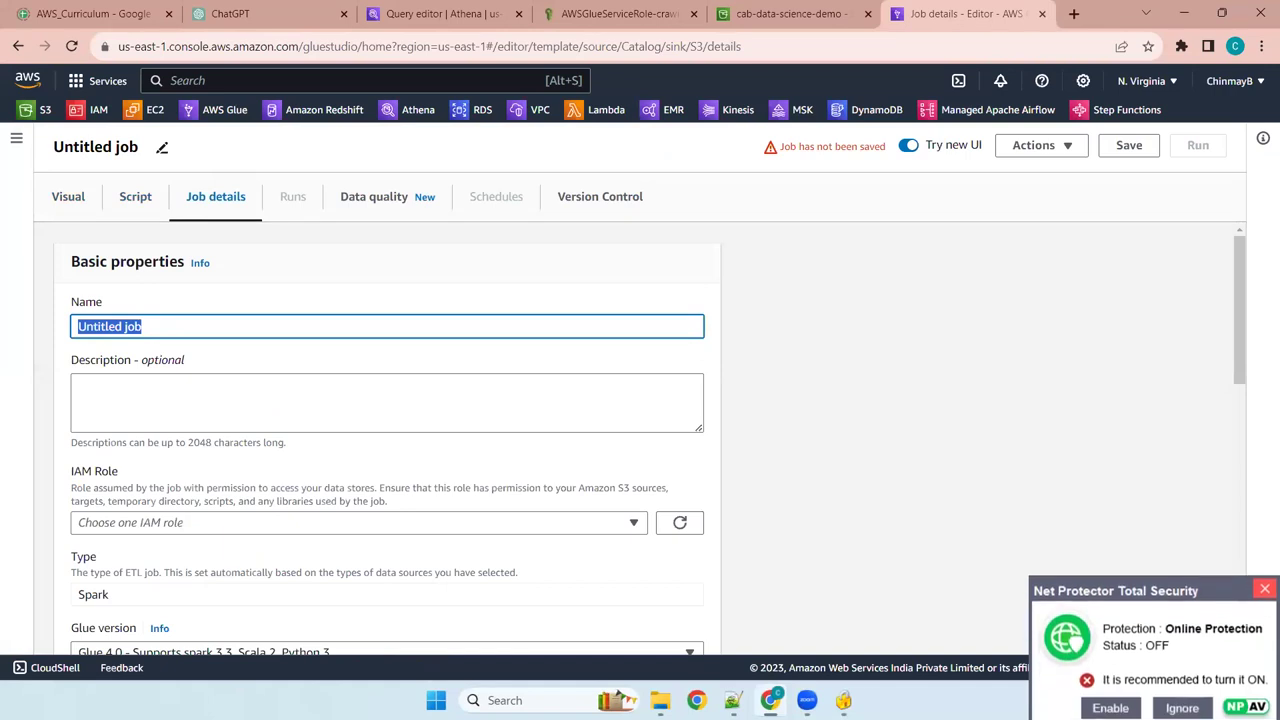
pyautogui.press('BackSpace')
pyautogui.write('c')
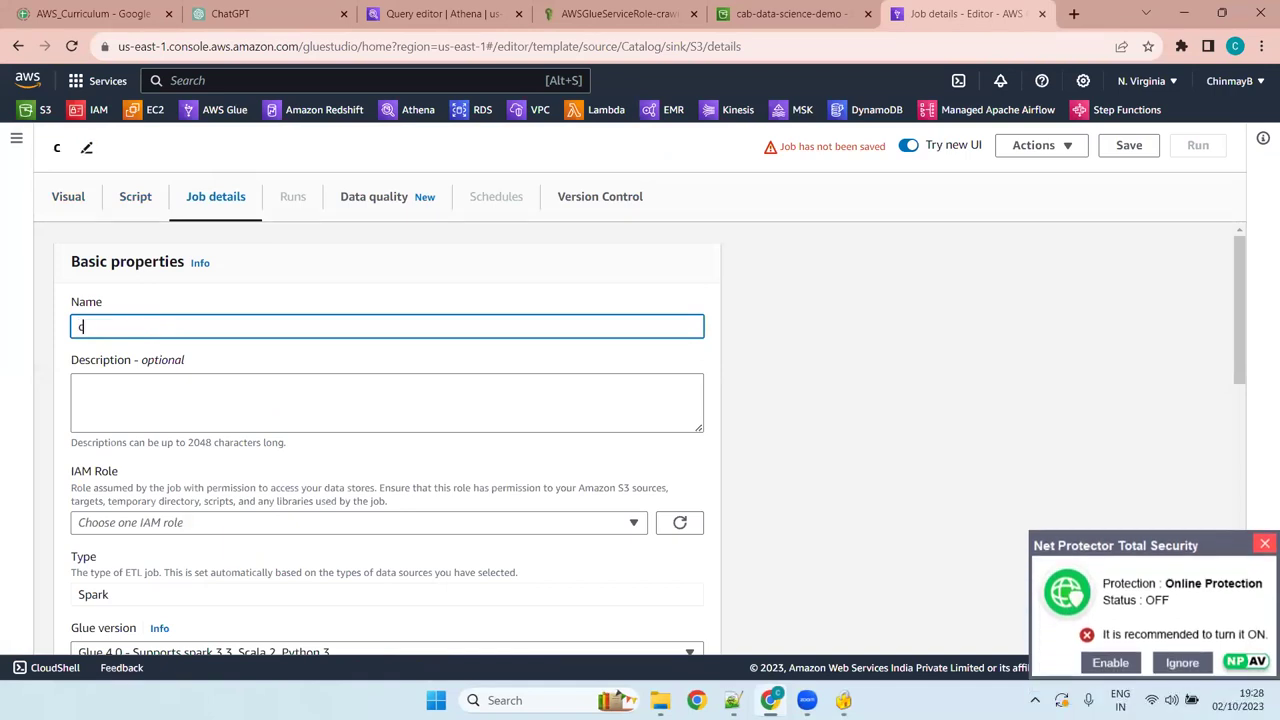
pyautogui.write('ustomers')
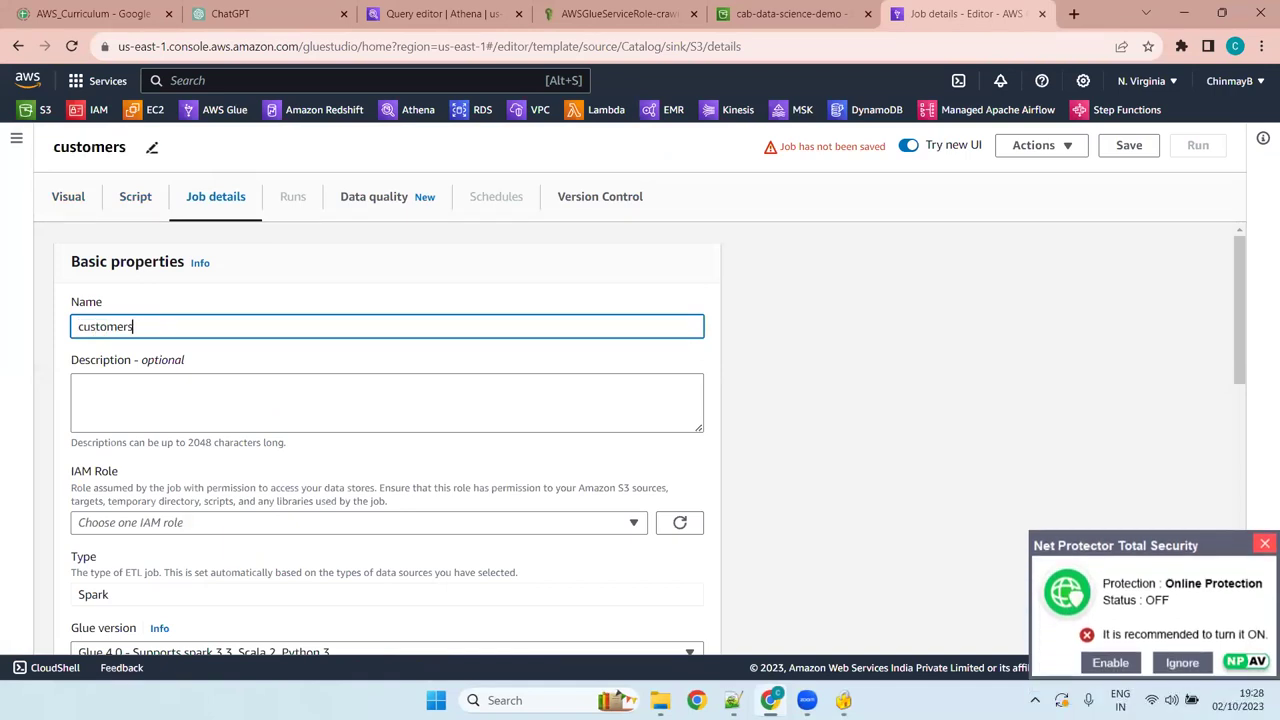
pyautogui.write('_schema_c')
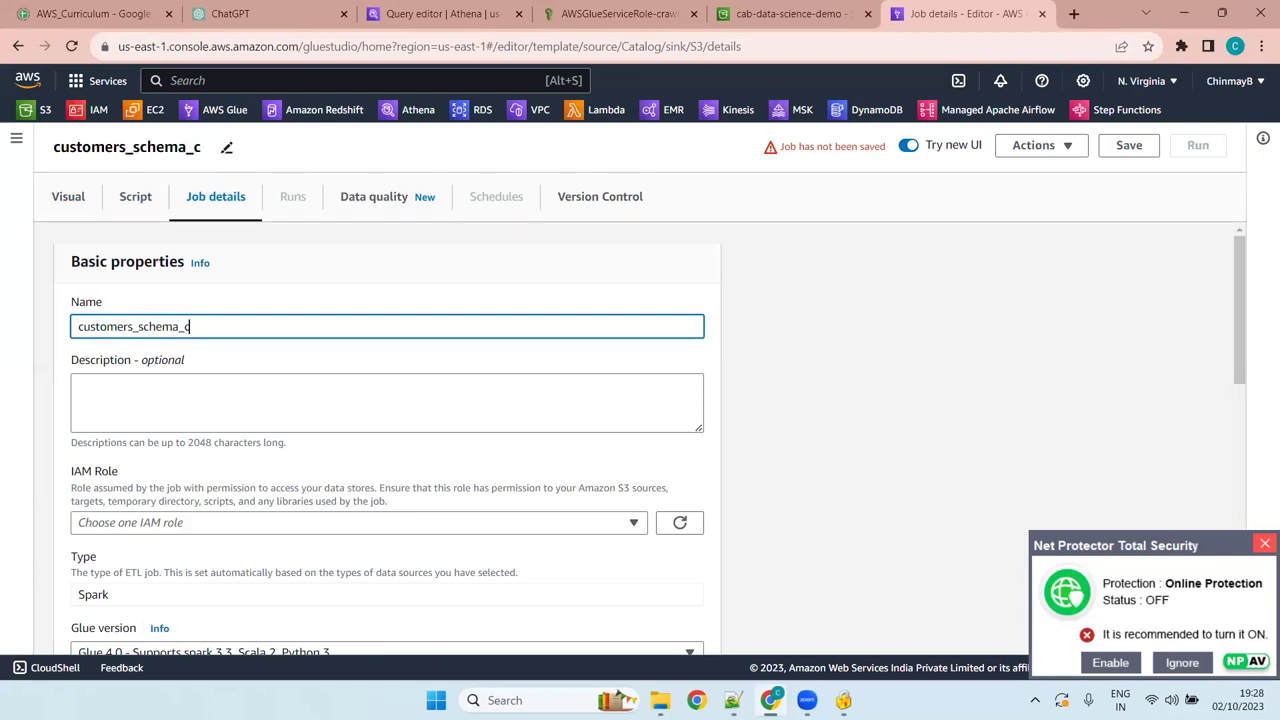
pyautogui.write('onversion')
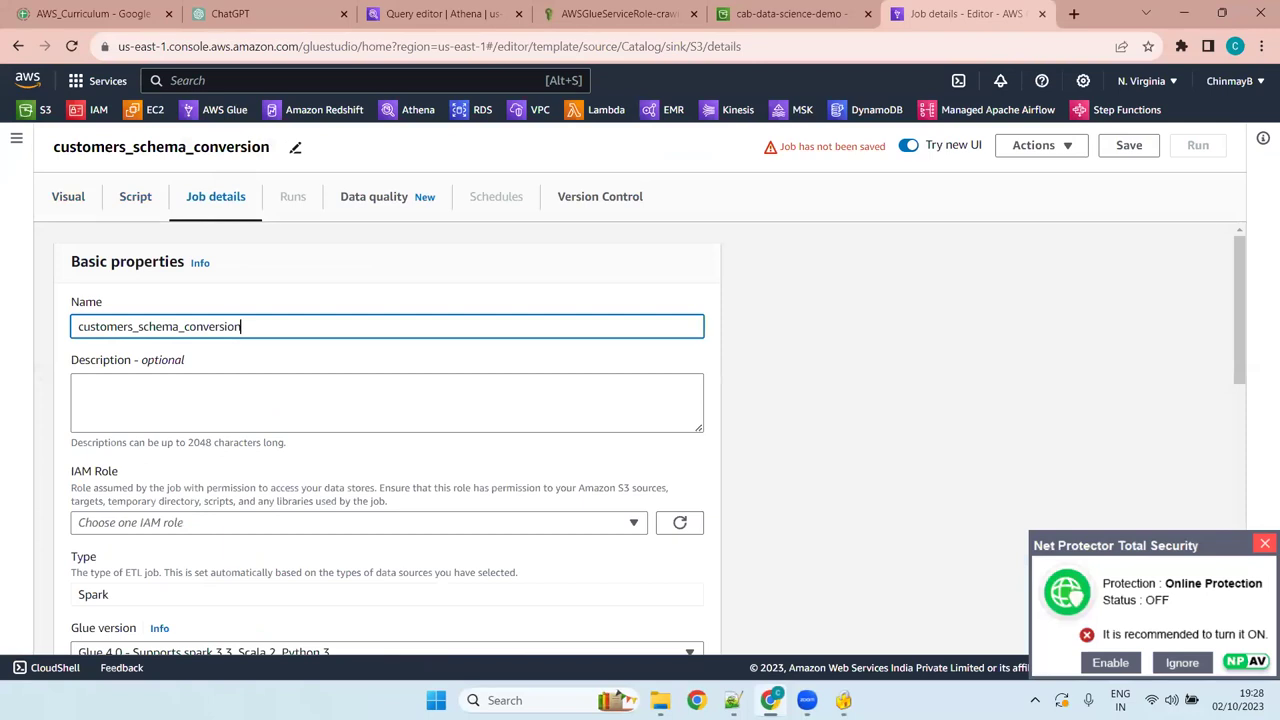
pyautogui.click(1265, 545)
# Assign the IAM role AWSGlueServiceRole-tocrawls3 to the job
pyautogui.moveTo(1240, 305); pyautogui.dragTo(1240, 356)
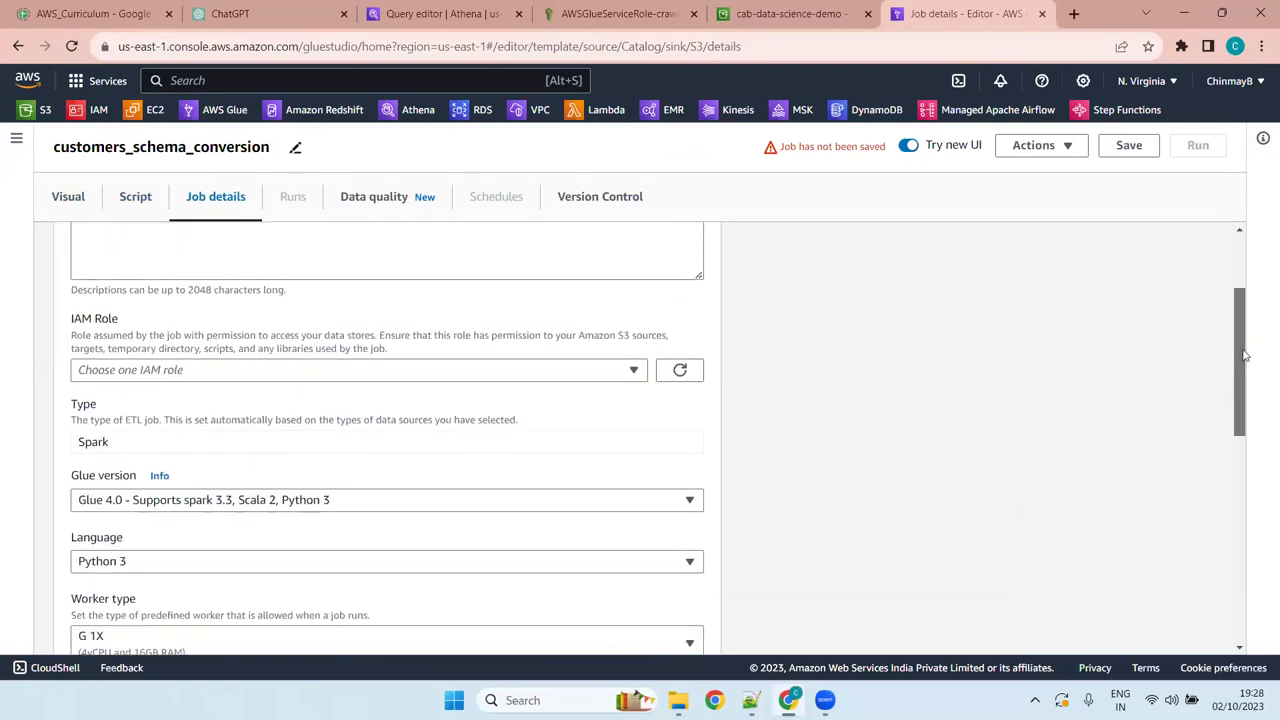
pyautogui.click(309, 368)
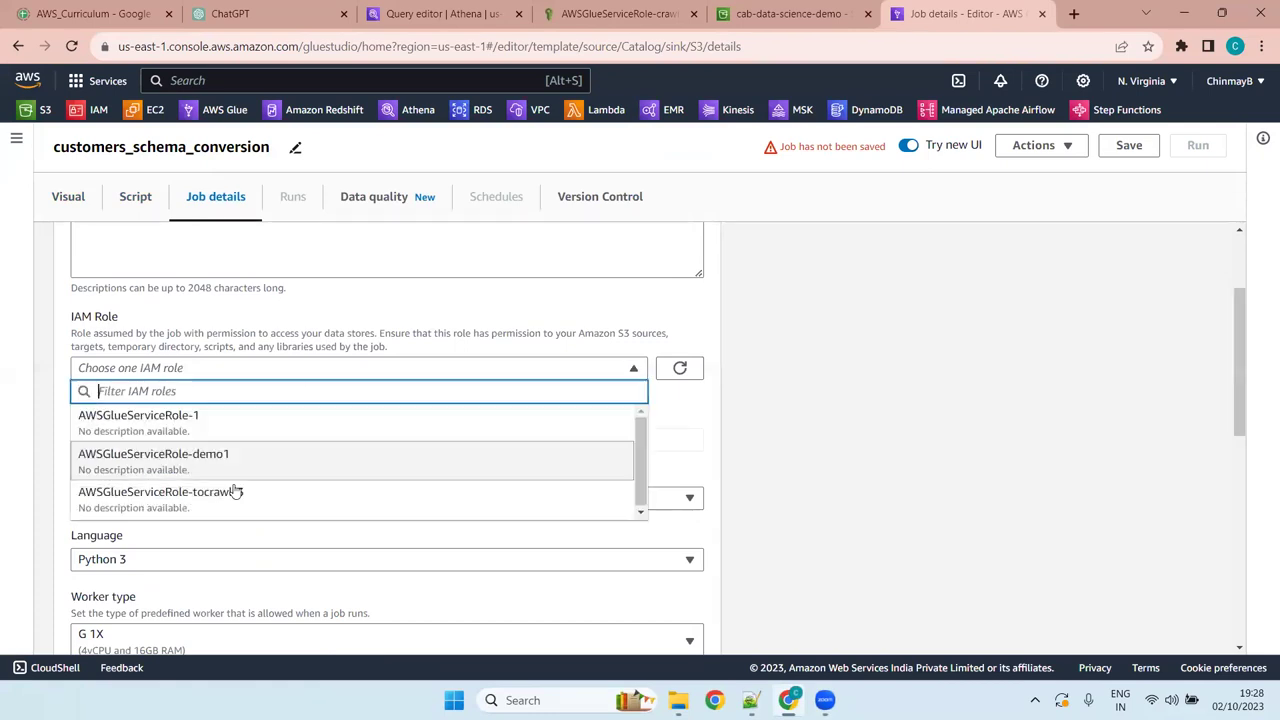
pyautogui.click(236, 491)
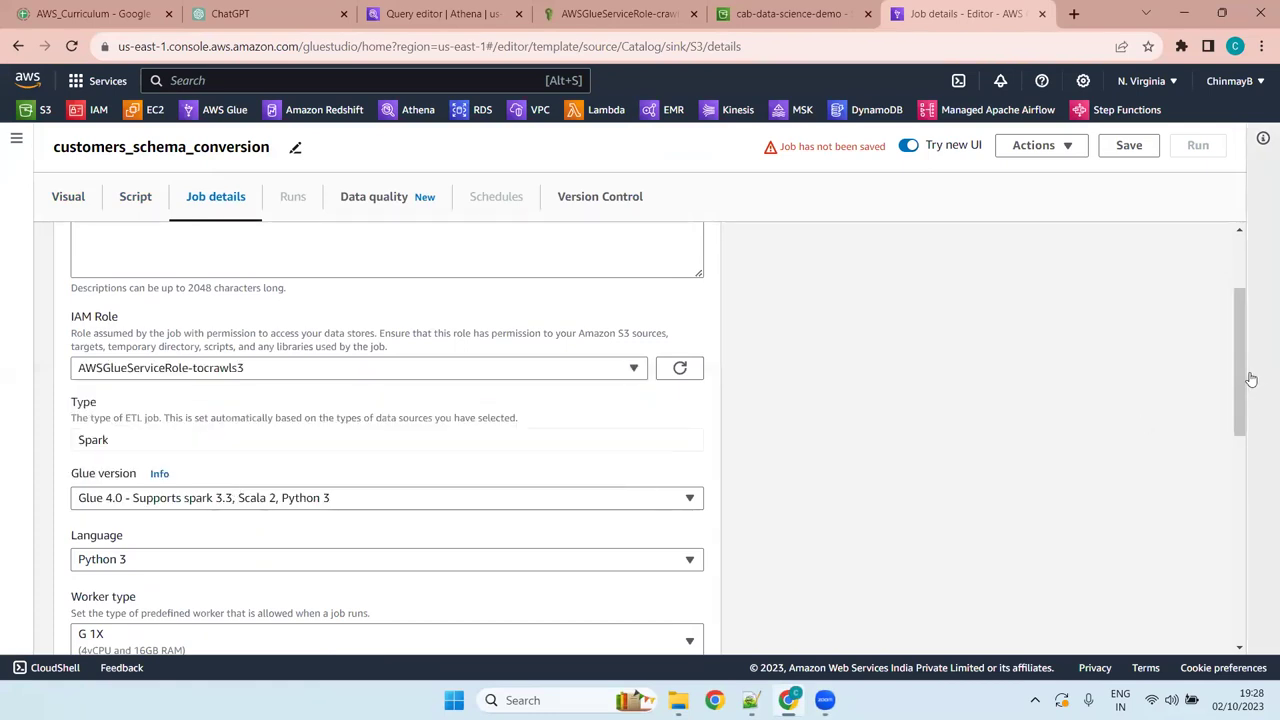
# Set the job's requested number of workers to 2 and enable job insights generation
pyautogui.moveTo(1243, 370); pyautogui.dragTo(1237, 498)
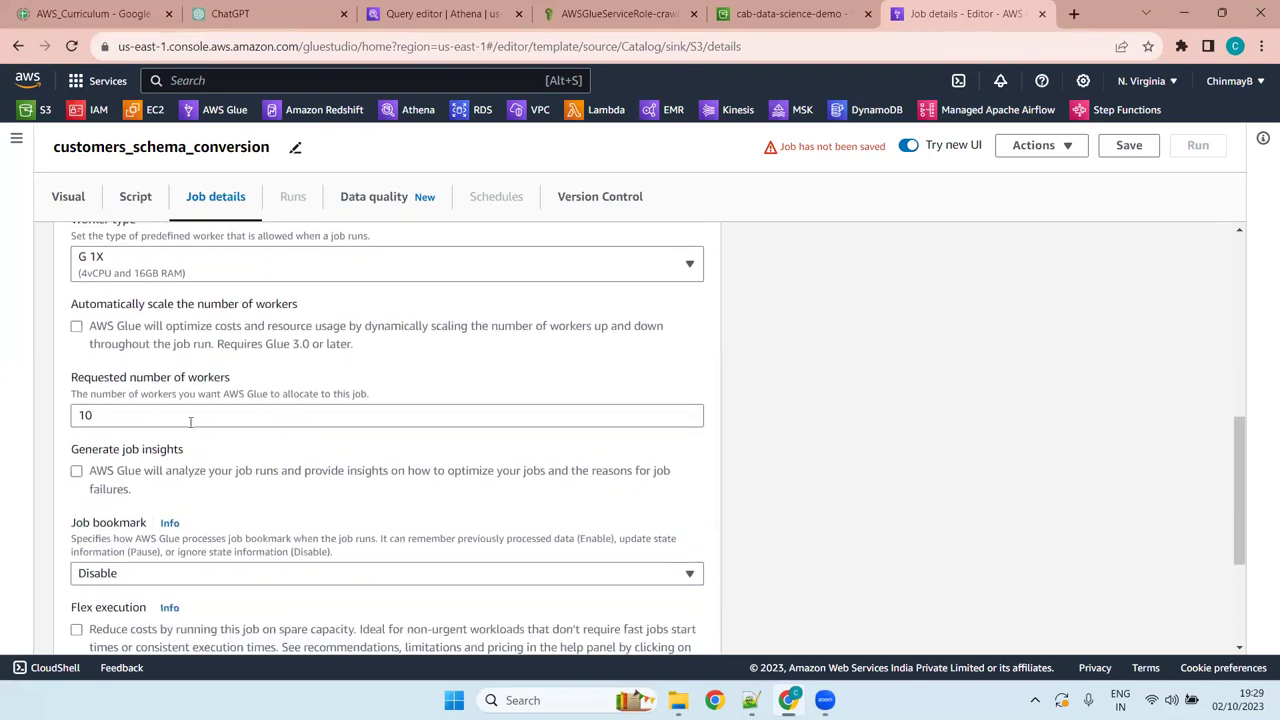
pyautogui.moveTo(190, 421); pyautogui.dragTo(6, 428)
pyautogui.write('2')
pyautogui.click(77, 472)
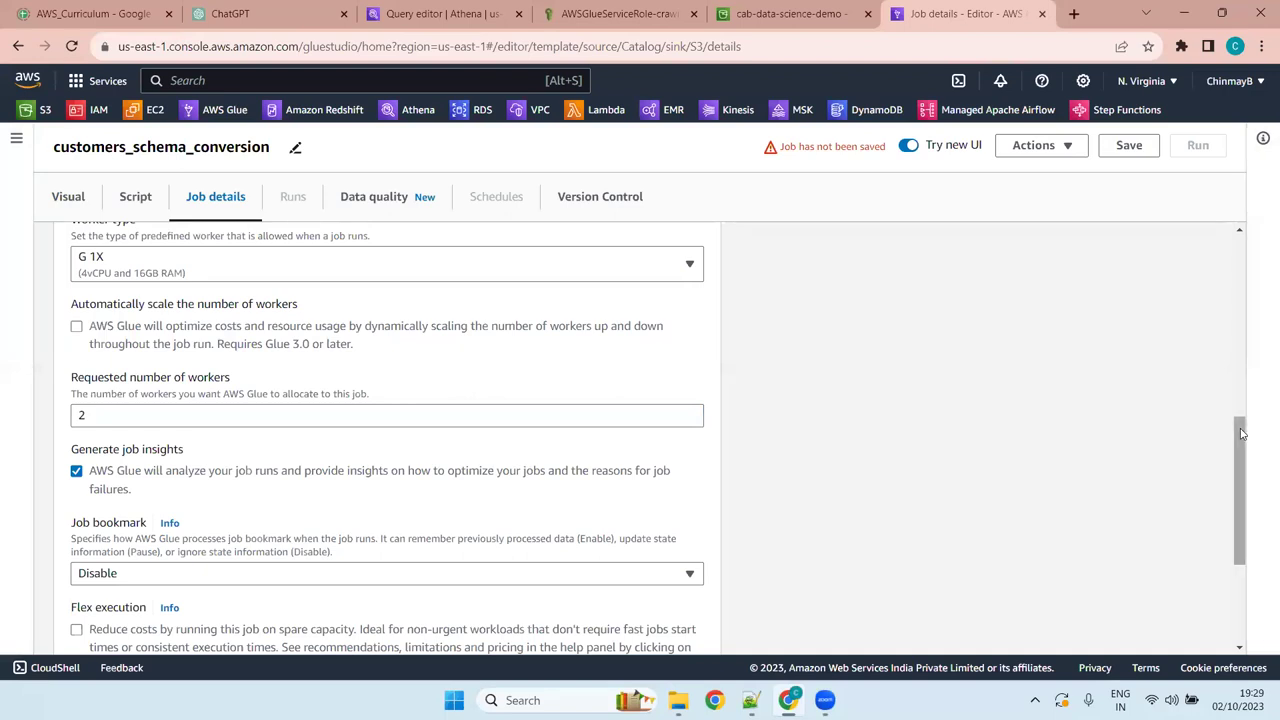
# Switch to the Syallabus_Coverage.txt notes in Notepad++ and find the EC2 instance purchase options, down to Spot Instances
pyautogui.scroll(-2, 1108, 458)
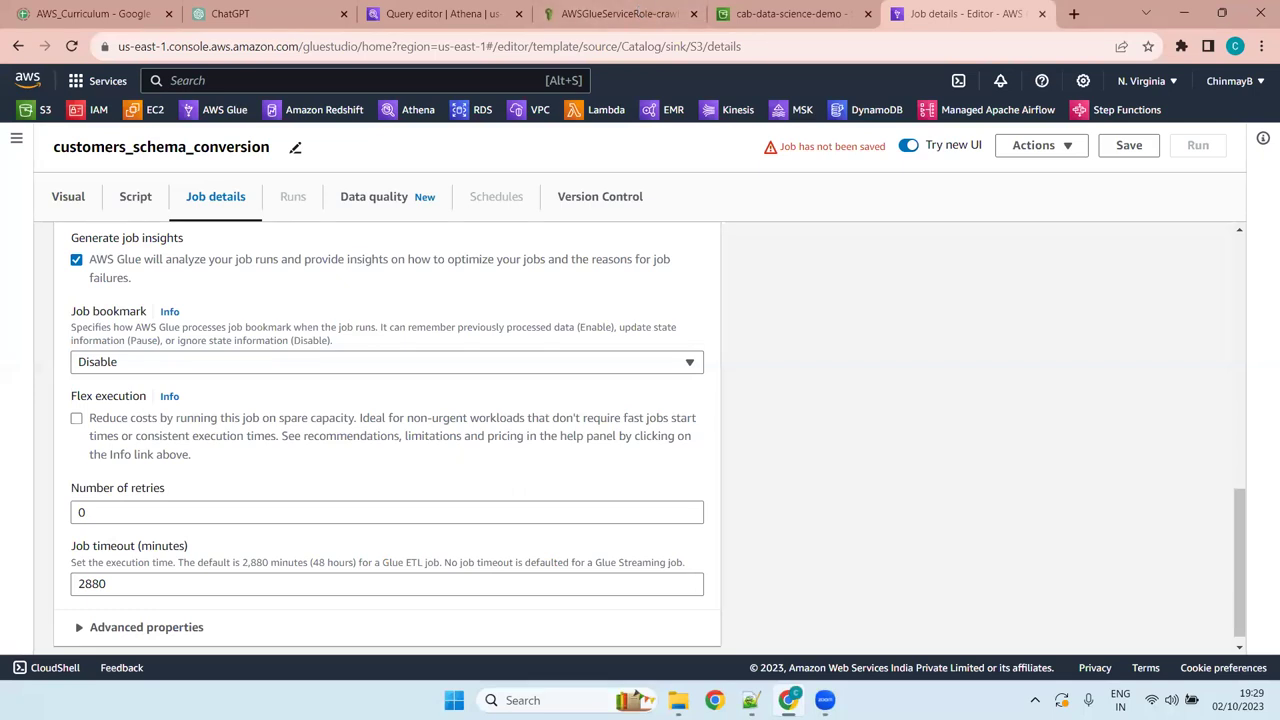
pyautogui.moveTo(751, 700)
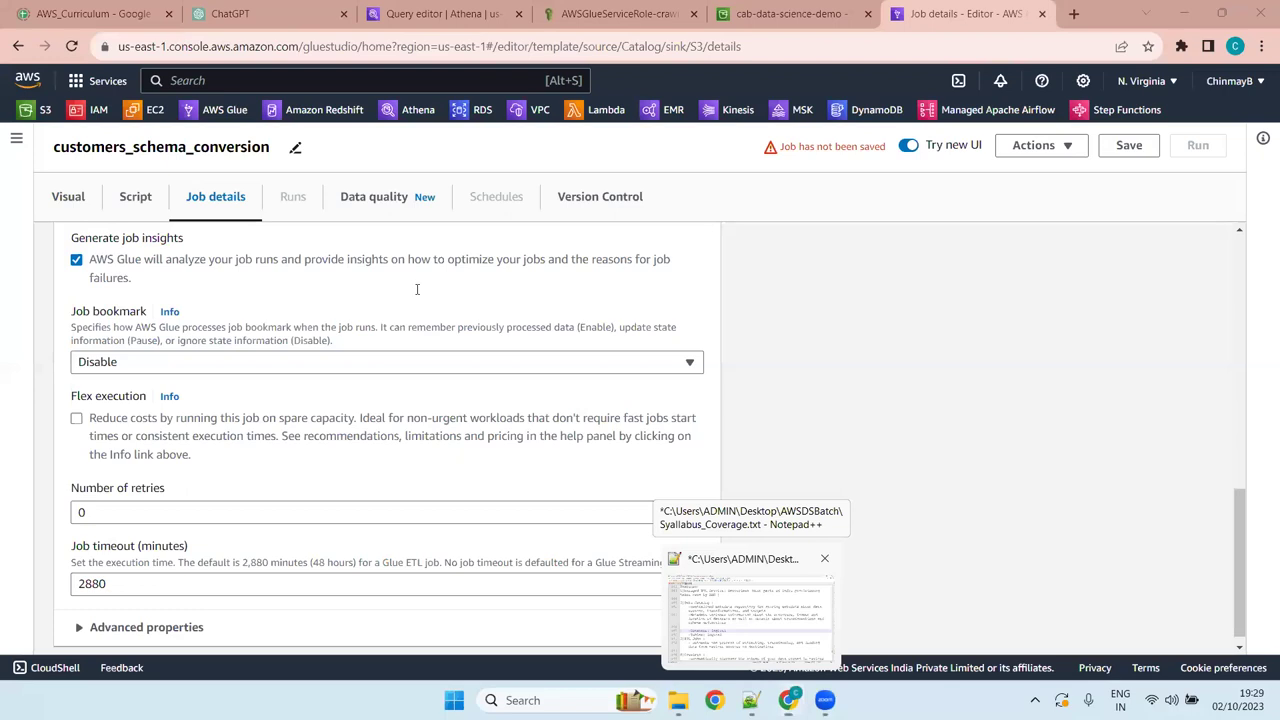
pyautogui.click(750, 610)
pyautogui.scroll(20, 417, 289)
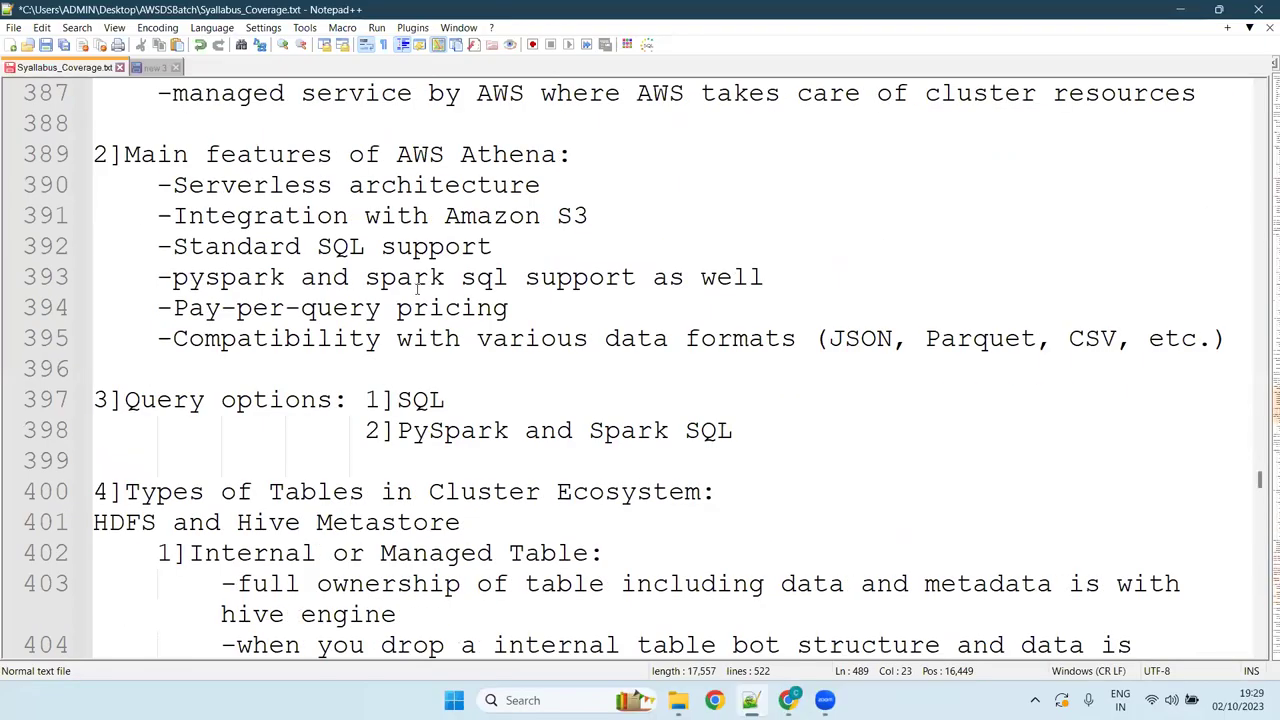
pyautogui.scroll(20, 417, 289)
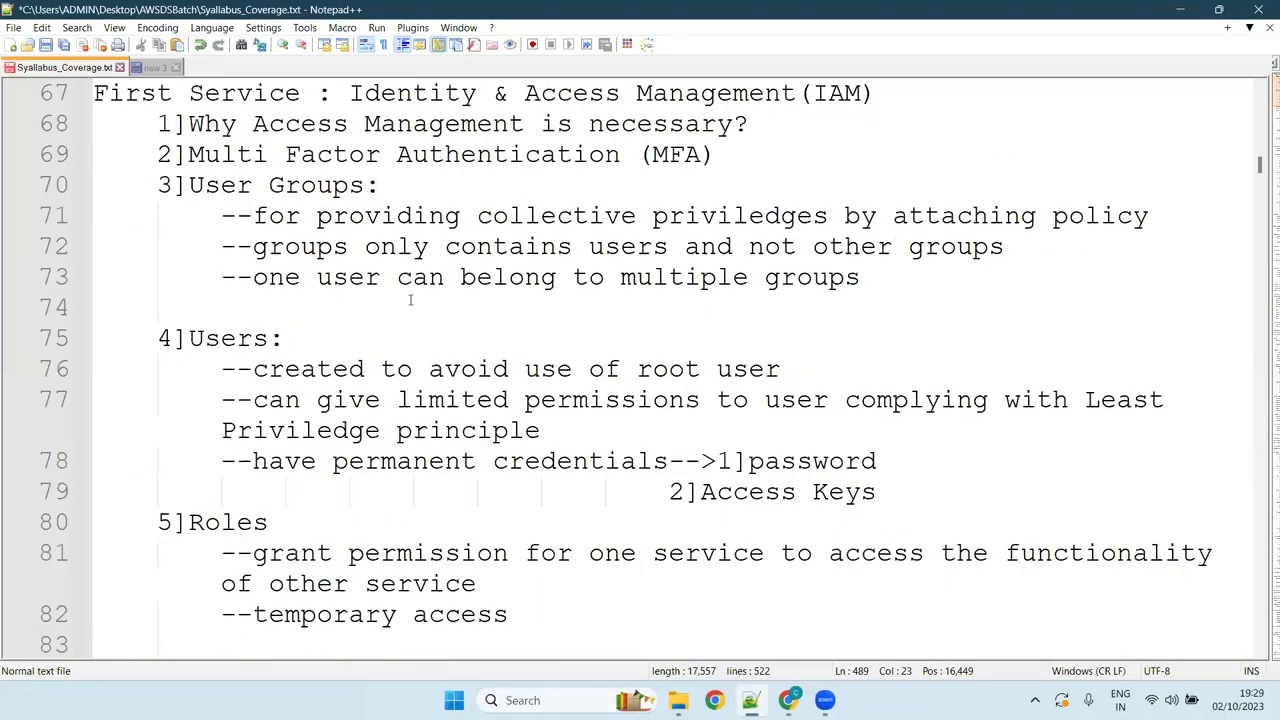
pyautogui.scroll(20, 412, 302)
pyautogui.scroll(-10, 420, 311)
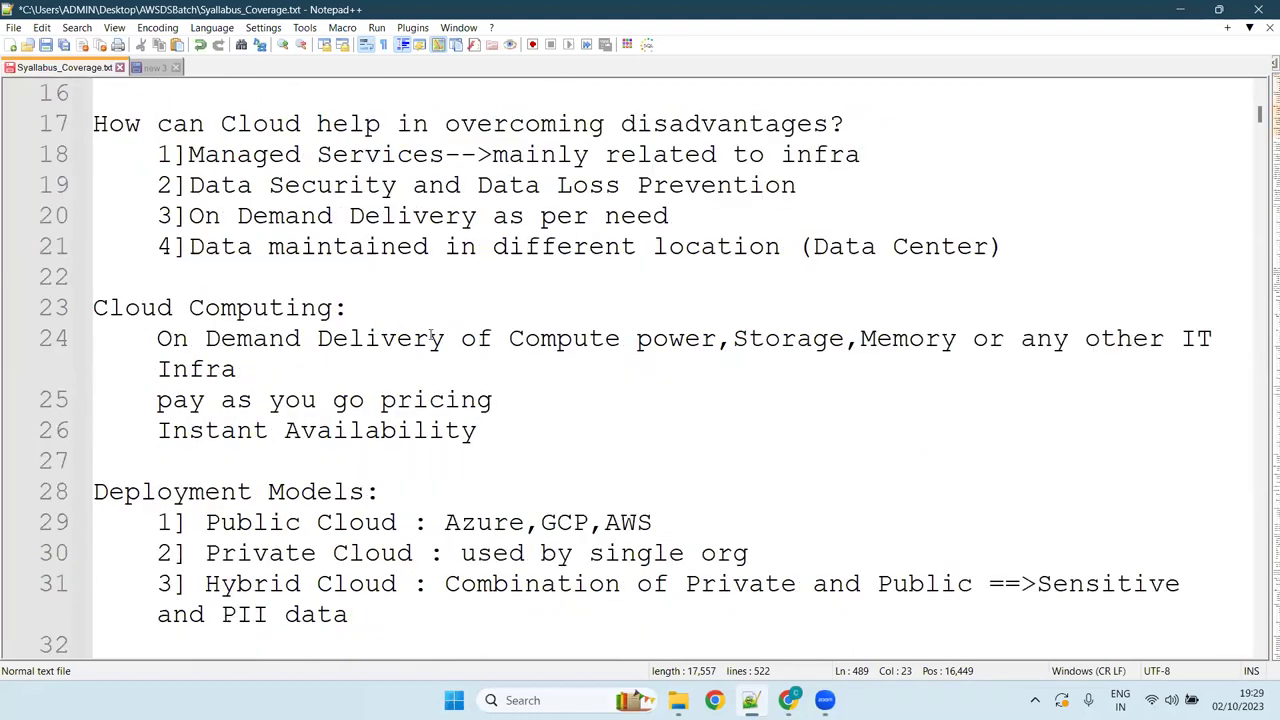
pyautogui.scroll(-9, 438, 340)
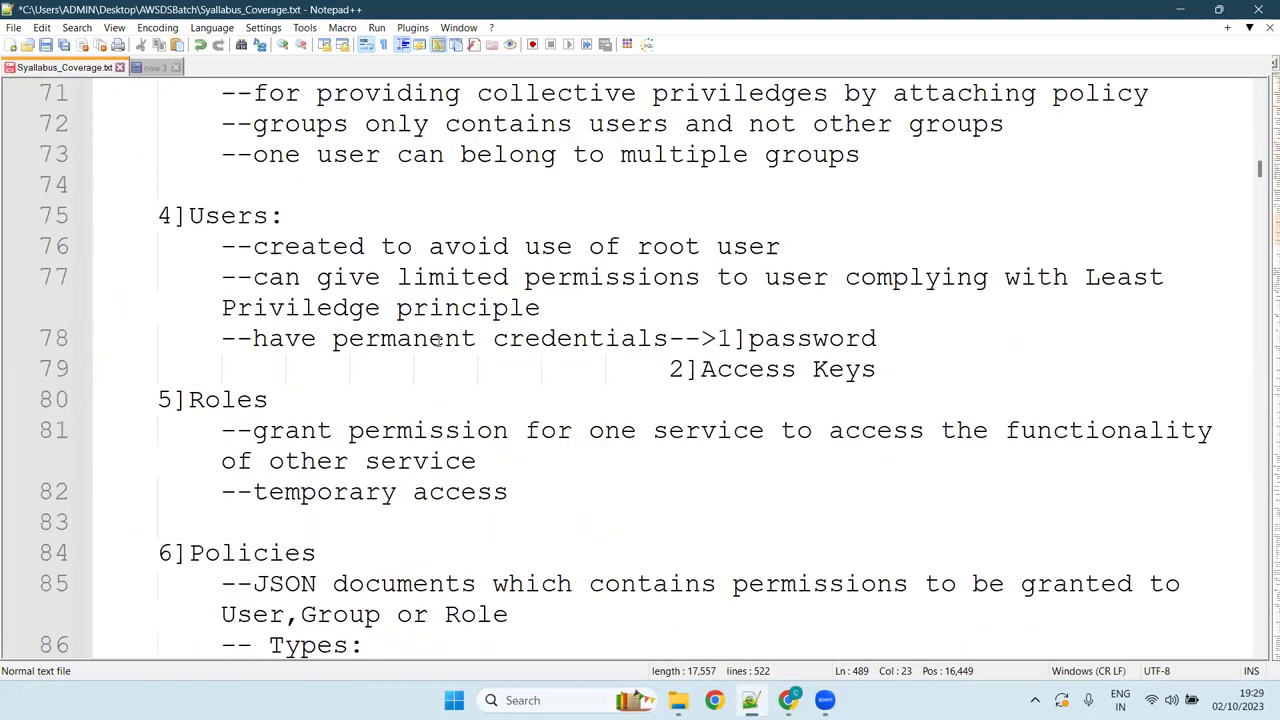
pyautogui.scroll(-9, 430, 350)
pyautogui.scroll(-5, 360, 413)
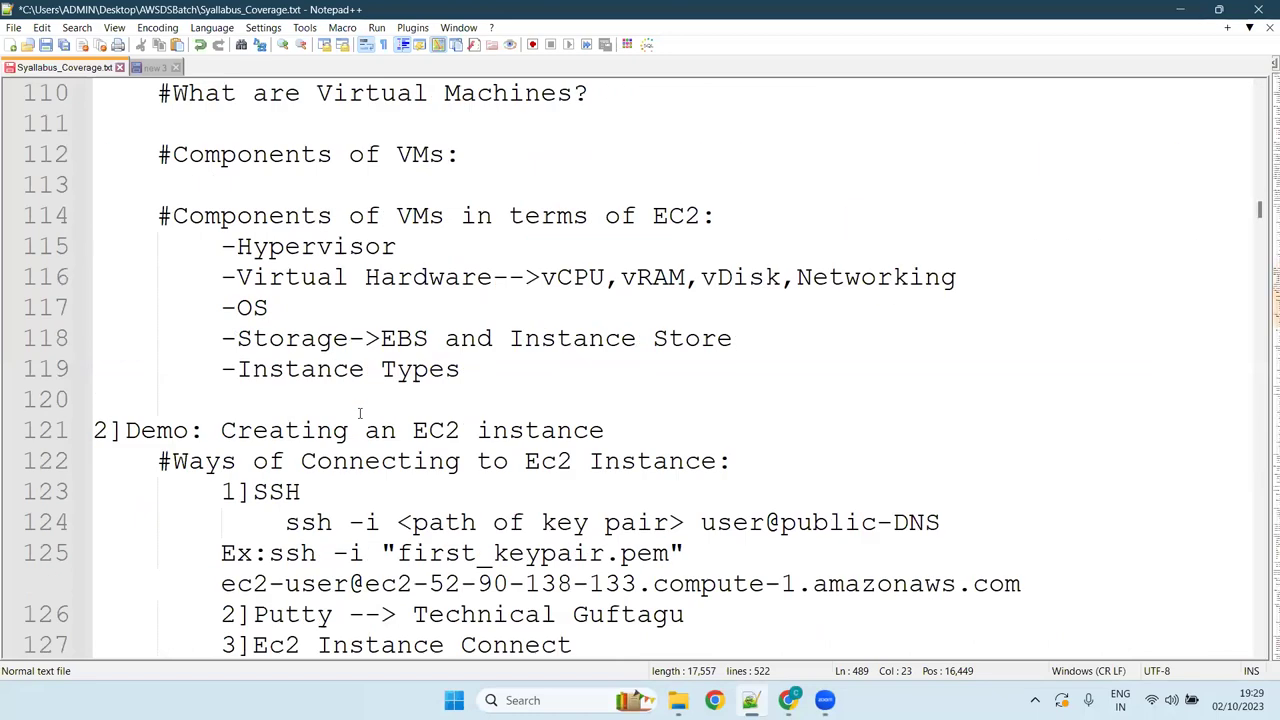
pyautogui.scroll(-5, 360, 413)
pyautogui.click(360, 413)
pyautogui.press('Down')
pyautogui.press('Down')
pyautogui.press('Down')
pyautogui.press('Down')
pyautogui.press('Down')
pyautogui.press('Down')
pyautogui.press('Down')
pyautogui.press('Down')
pyautogui.press('Down')
pyautogui.press('Down')
pyautogui.press('Down')
pyautogui.press('Down')
pyautogui.press('Down')
pyautogui.press('Down')
pyautogui.press('Down')
pyautogui.press('Down')
pyautogui.press('Down')
pyautogui.press('Down')
pyautogui.press('Down')
pyautogui.press('Down')
pyautogui.press('Down')
pyautogui.press('Down')
pyautogui.press('Down')
pyautogui.press('Down')
pyautogui.press('Down')
pyautogui.press('Down')
pyautogui.press('Down')
pyautogui.press('Down')
pyautogui.press('Down')
pyautogui.press('Down')
pyautogui.press('Down')
pyautogui.press('Down')
pyautogui.press('Down')
pyautogui.press('Down')
pyautogui.press('Down')
pyautogui.press('Down')
pyautogui.press('Down')
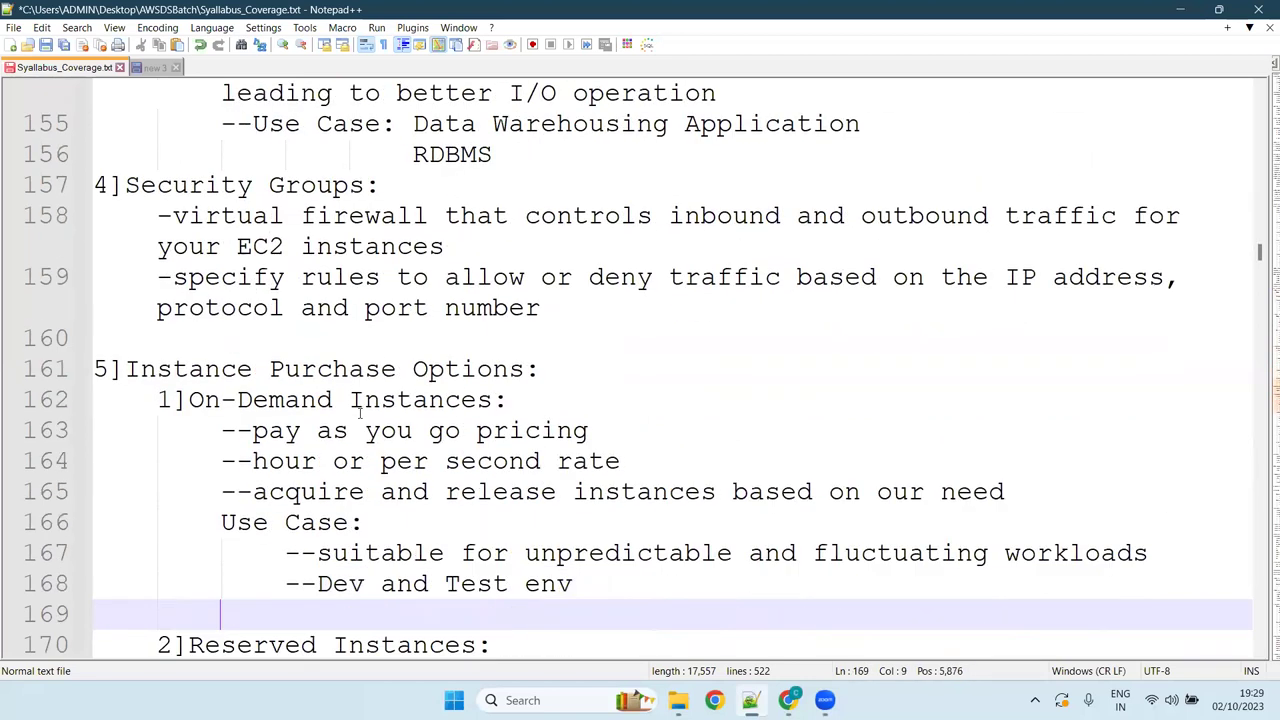
pyautogui.press('Down')
pyautogui.press('Down')
pyautogui.press('Down')
pyautogui.press('Down')
pyautogui.press('Down')
pyautogui.press('Down')
pyautogui.press('Down')
pyautogui.press('Down')
pyautogui.press('Down')
pyautogui.press('Down')
pyautogui.press('Down')
pyautogui.press('Down')
pyautogui.press('Down')
pyautogui.press('Down')
pyautogui.press('Down')
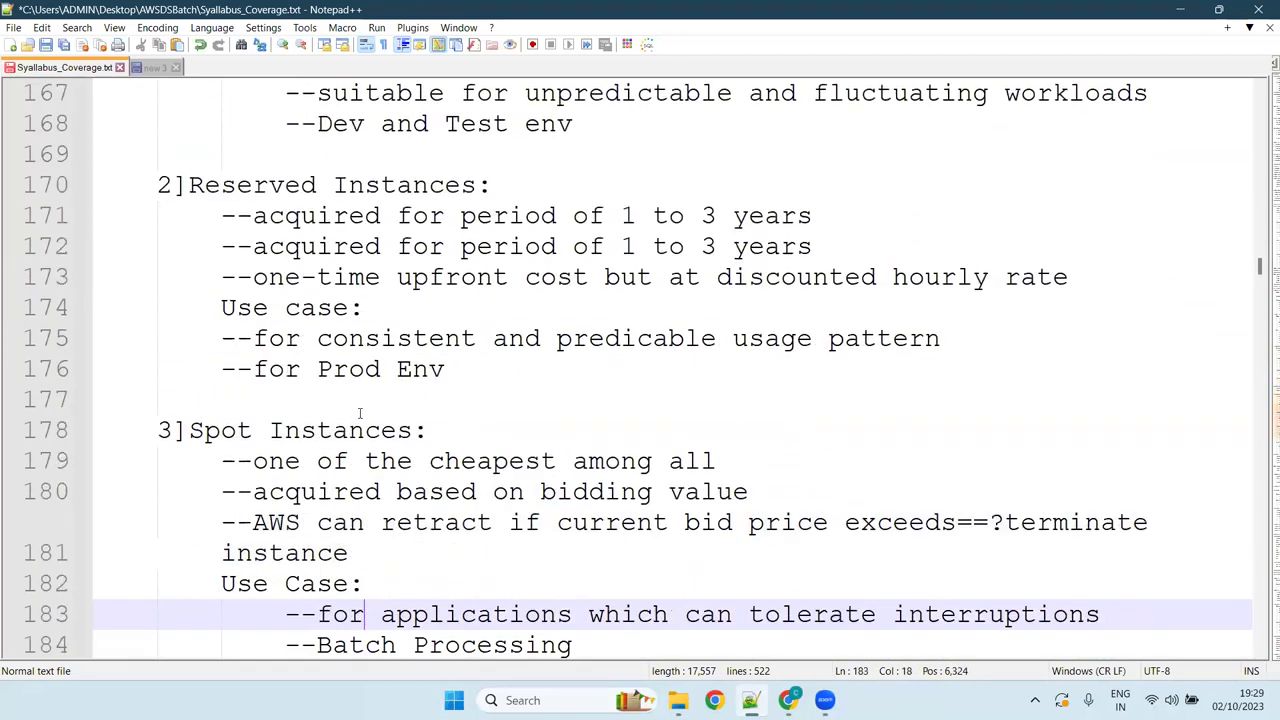
pyautogui.press('Up')
pyautogui.press('Up')
pyautogui.press('Up')
pyautogui.press('Up')
pyautogui.press('Up')
pyautogui.press('Up')
pyautogui.press('Up')
pyautogui.press('Up')
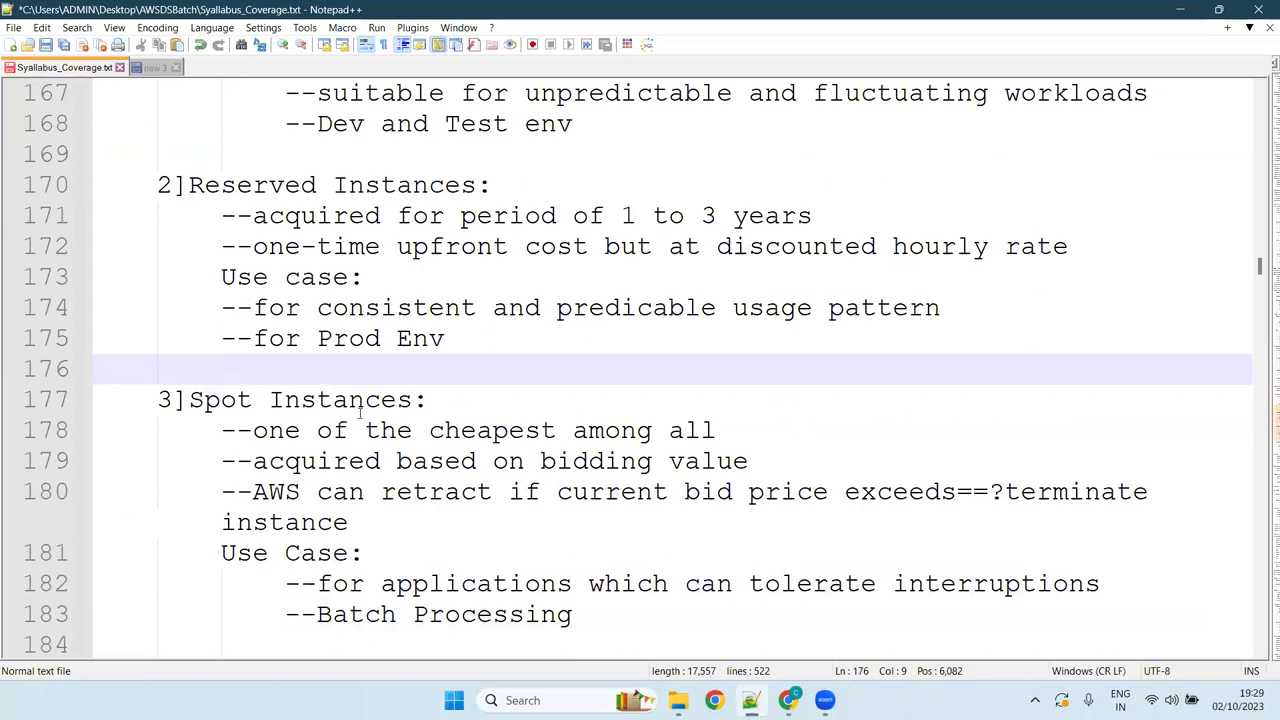
# Highlight the Spot Instances notes, covering the heading, the pricing and termination points, and the use cases
pyautogui.moveTo(445, 400); pyautogui.dragTo(160, 400)
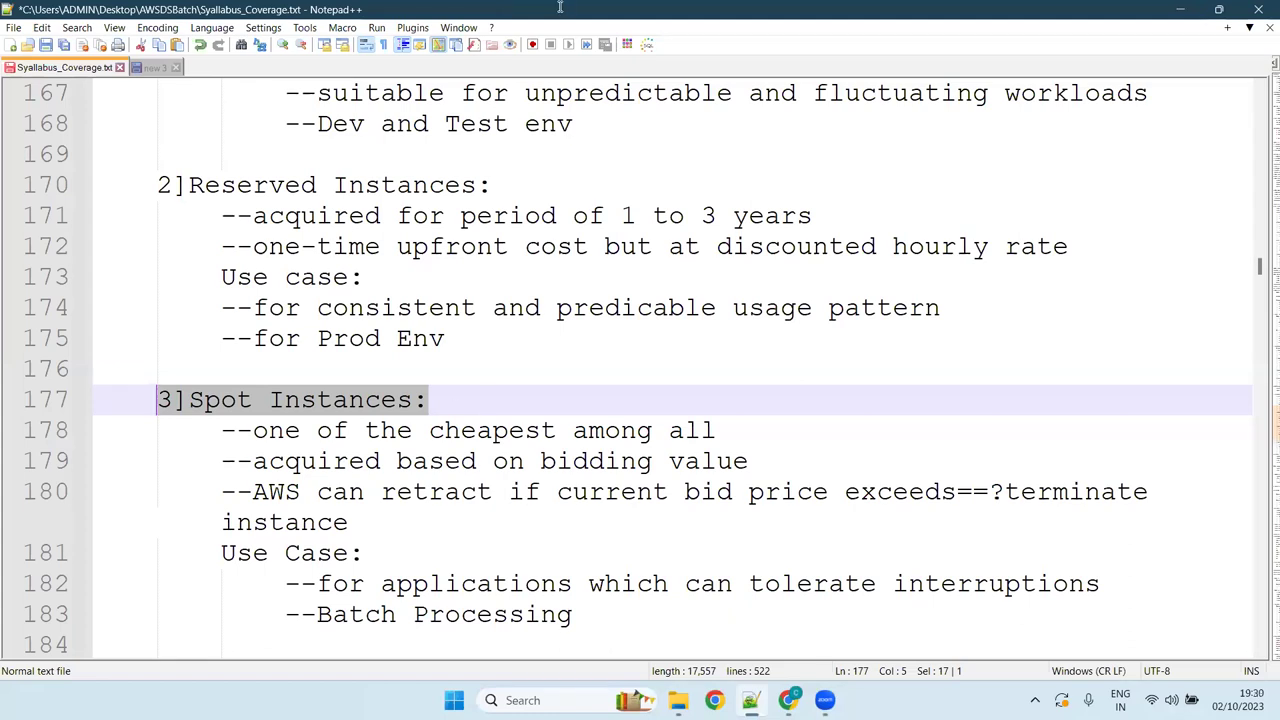
pyautogui.click(439, 403)
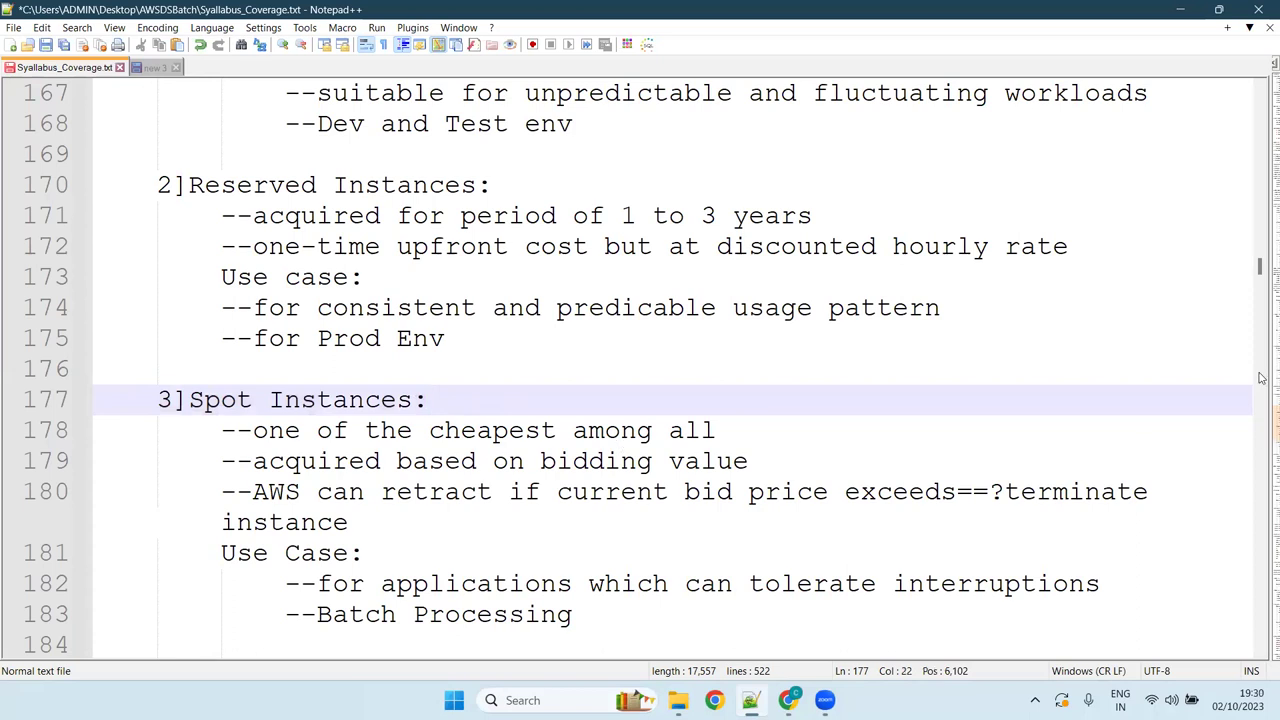
pyautogui.moveTo(1260, 268); pyautogui.dragTo(1260, 276)
pyautogui.moveTo(603, 392); pyautogui.dragTo(95, 154)
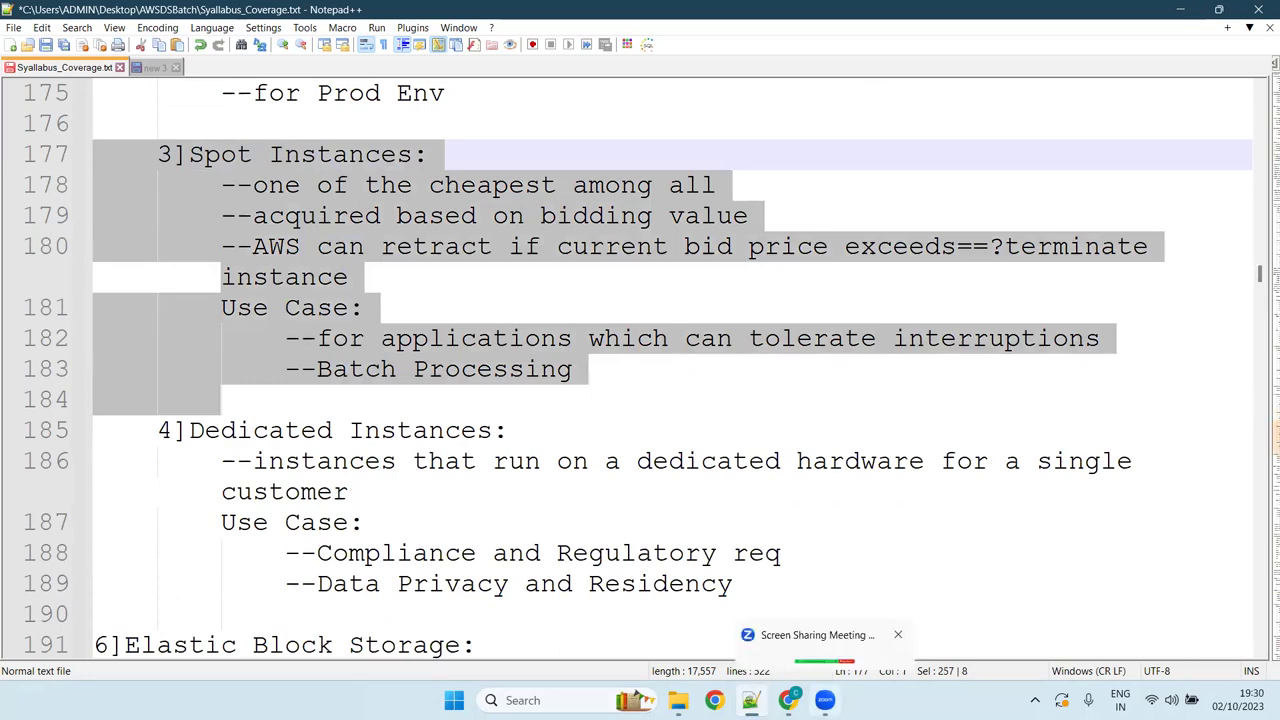
# Return to the Glue job details in the browser, highlight the Flex execution description, and switch the option on and off again
pyautogui.hotkey('alt', 'Tab')
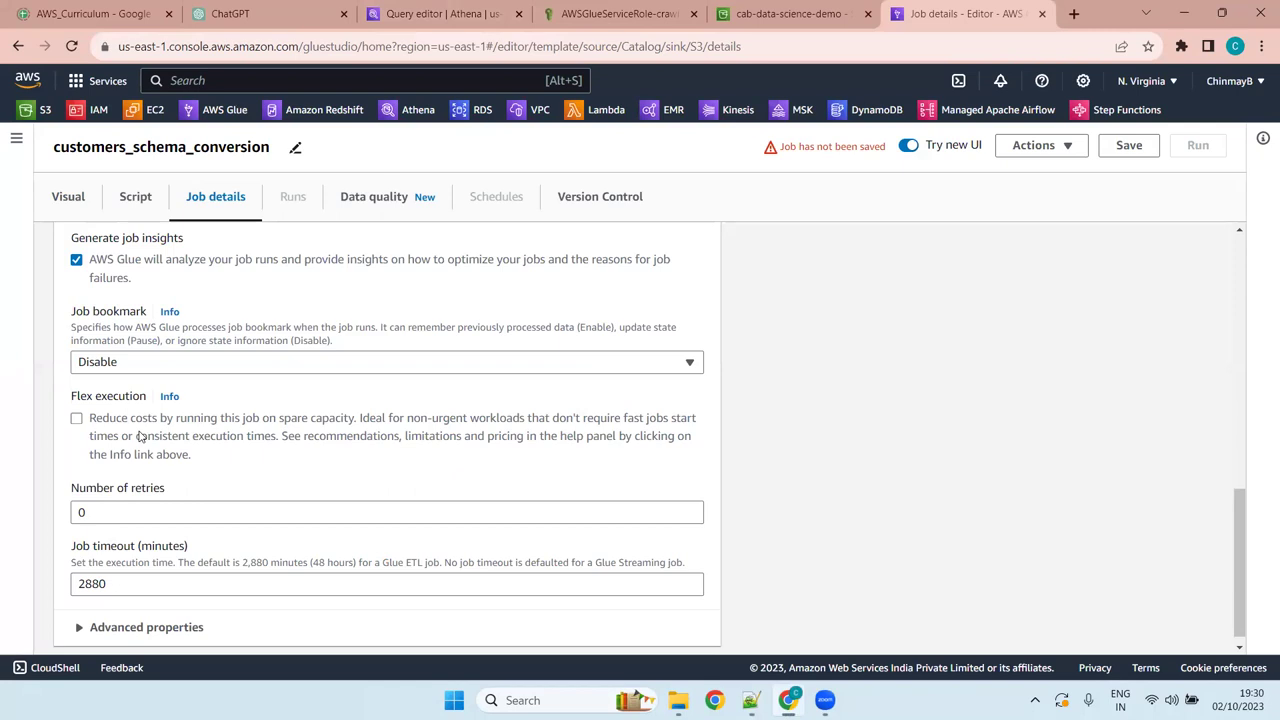
pyautogui.moveTo(354, 424); pyautogui.dragTo(280, 418)
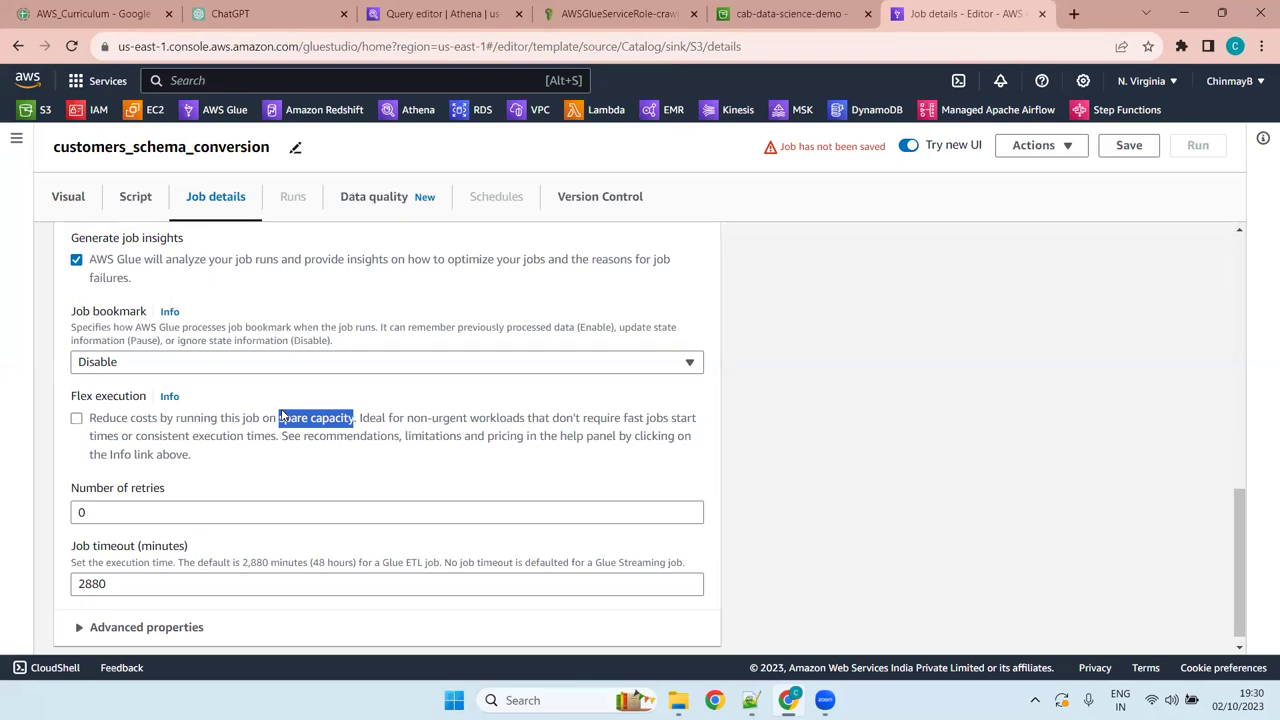
pyautogui.click(114, 430)
pyautogui.click(78, 419)
pyautogui.moveTo(89, 418); pyautogui.dragTo(158, 419)
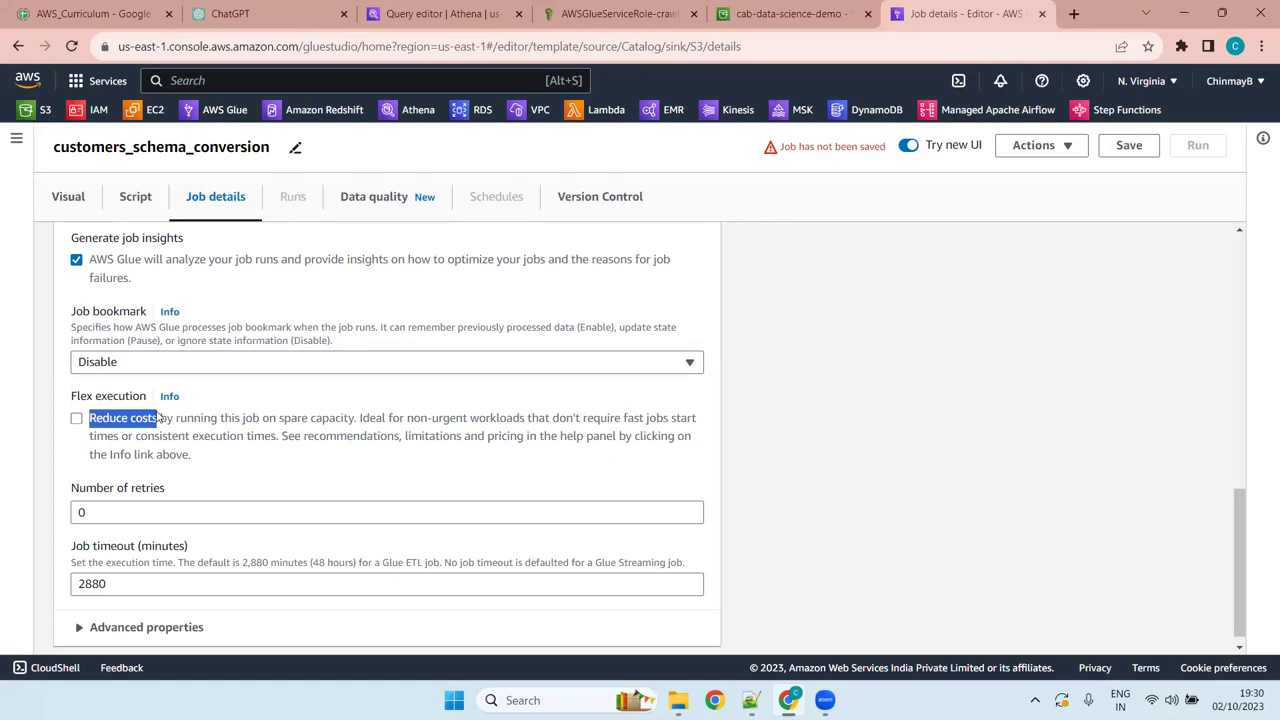
pyautogui.click(160, 418)
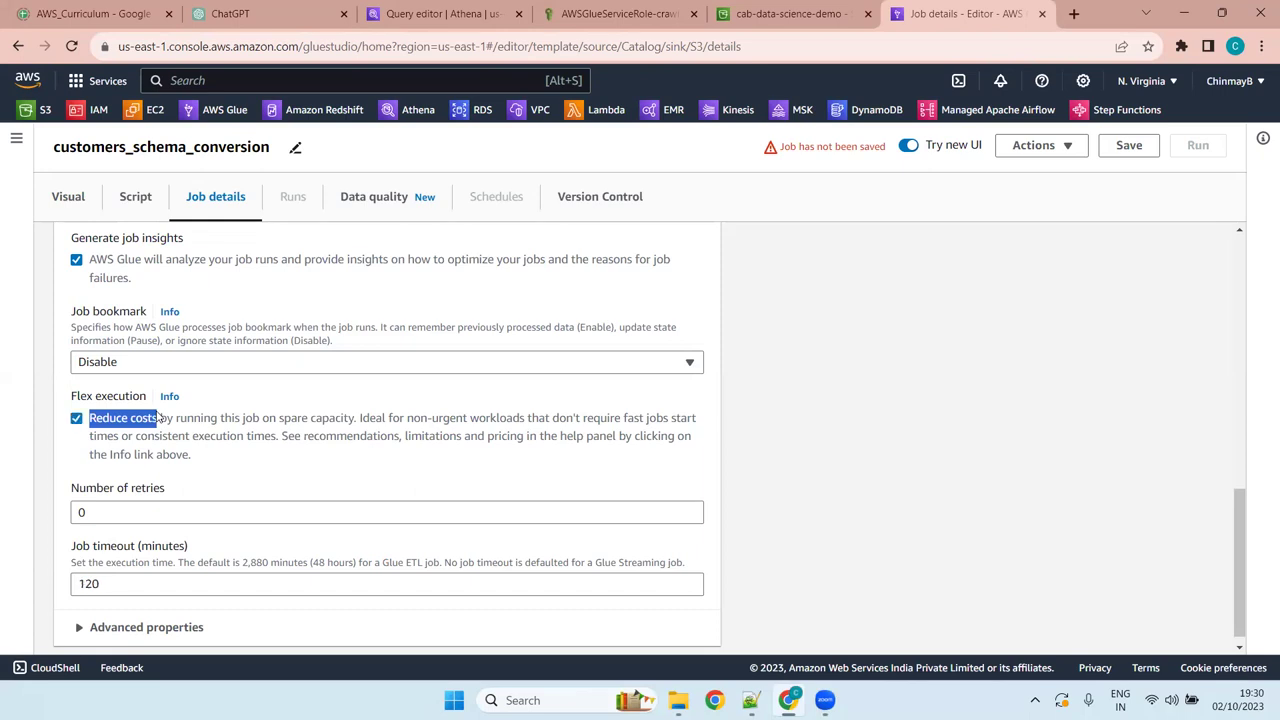
pyautogui.click(78, 419)
pyautogui.click(78, 419)
pyautogui.click(78, 419)
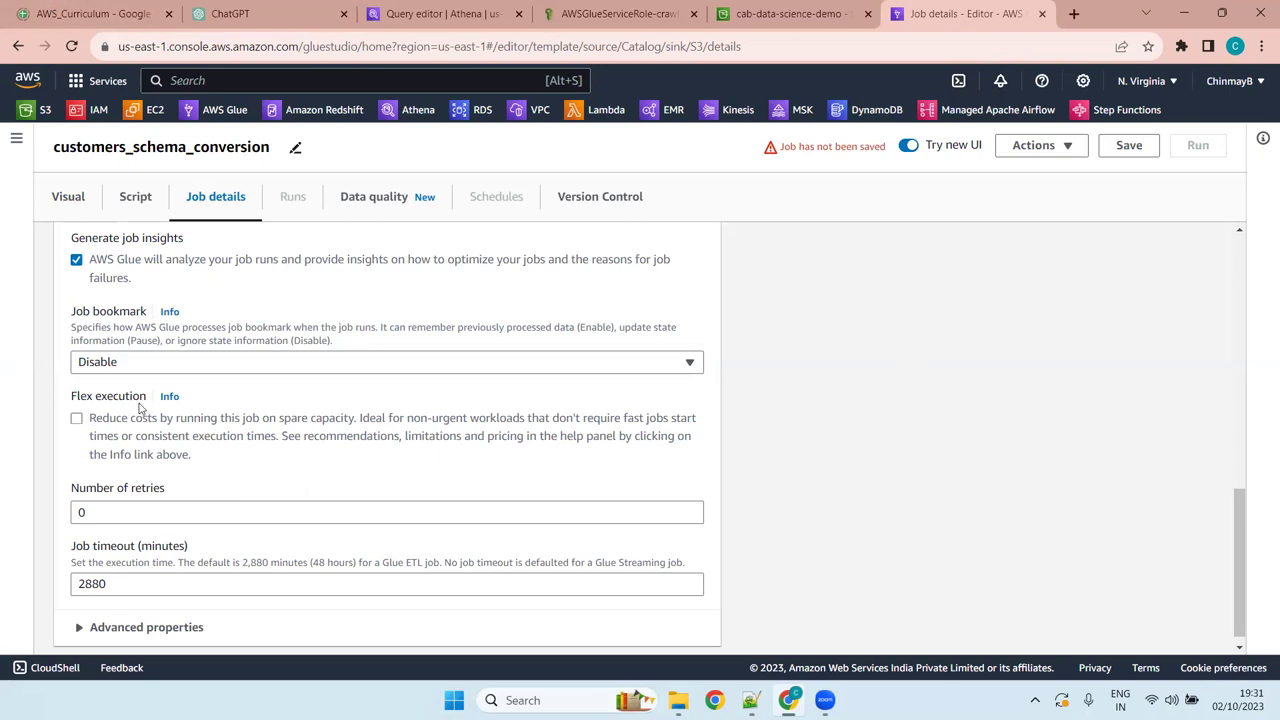
# Set the job's number of retries to 1 and its timeout to 30 minutes
pyautogui.moveTo(1240, 582); pyautogui.dragTo(1234, 606)
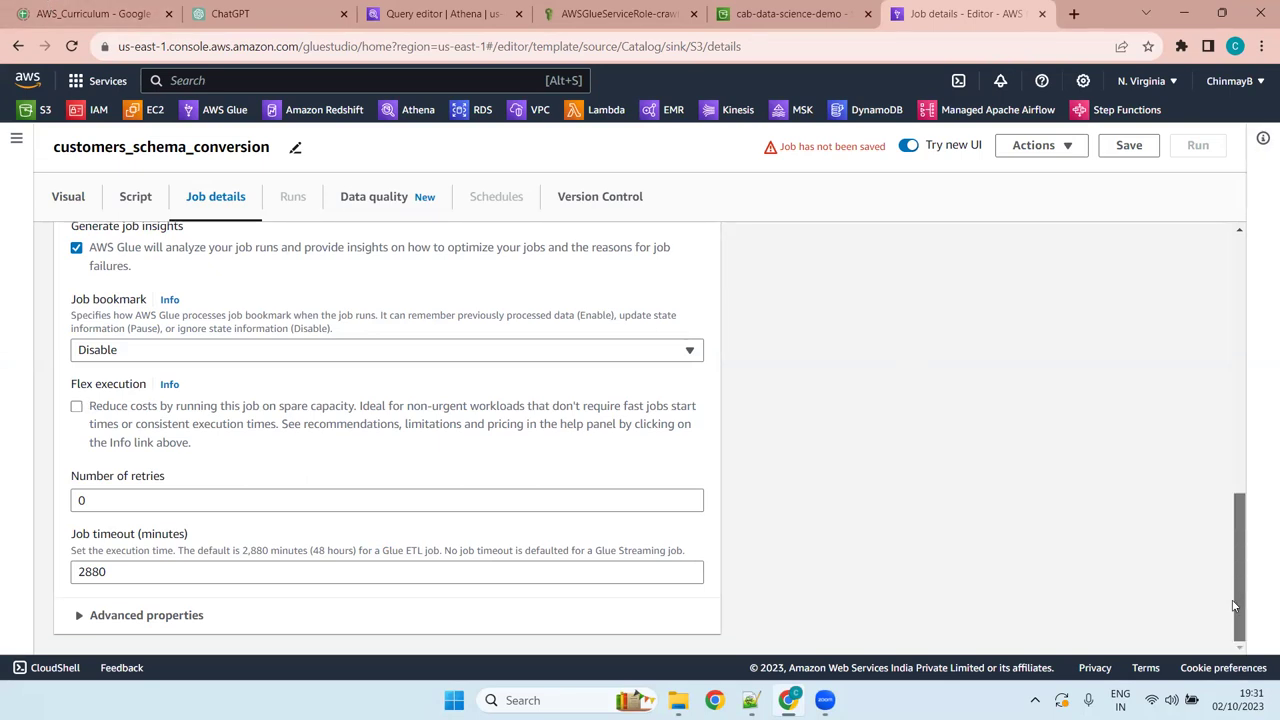
pyautogui.moveTo(182, 510); pyautogui.dragTo(5, 481)
pyautogui.write('1')
pyautogui.click(126, 572)
pyautogui.moveTo(106, 572); pyautogui.dragTo(5, 572)
pyautogui.write('30')
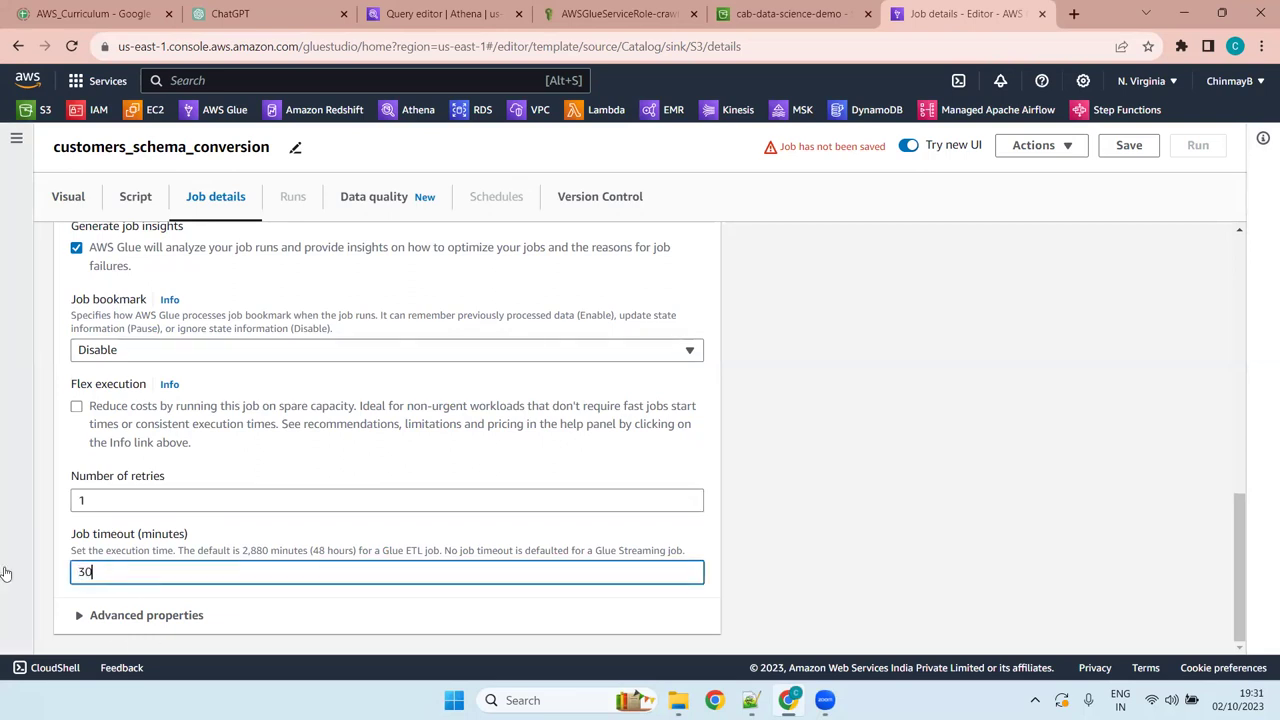
pyautogui.click(1251, 566)
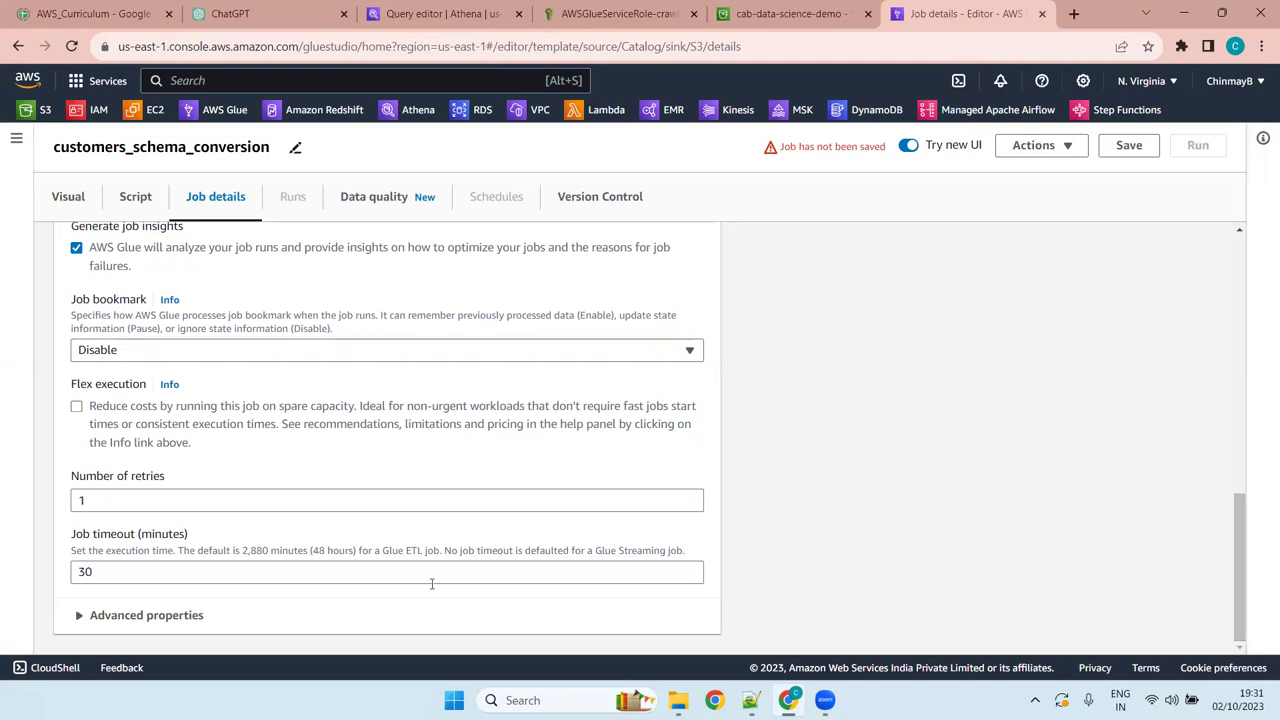
# Expand the job's advanced properties and examine the script filename, script path, metrics, logging and Spark UI settings
pyautogui.click(130, 615)
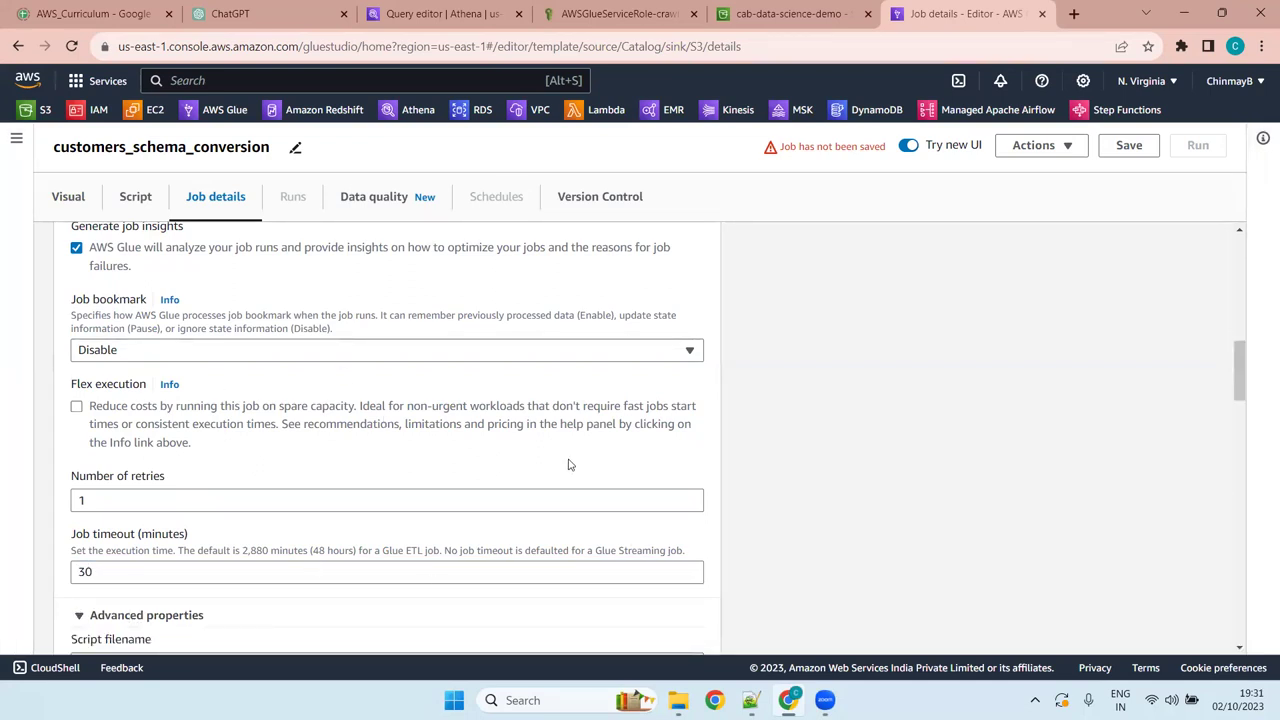
pyautogui.scroll(-4, 390, 490)
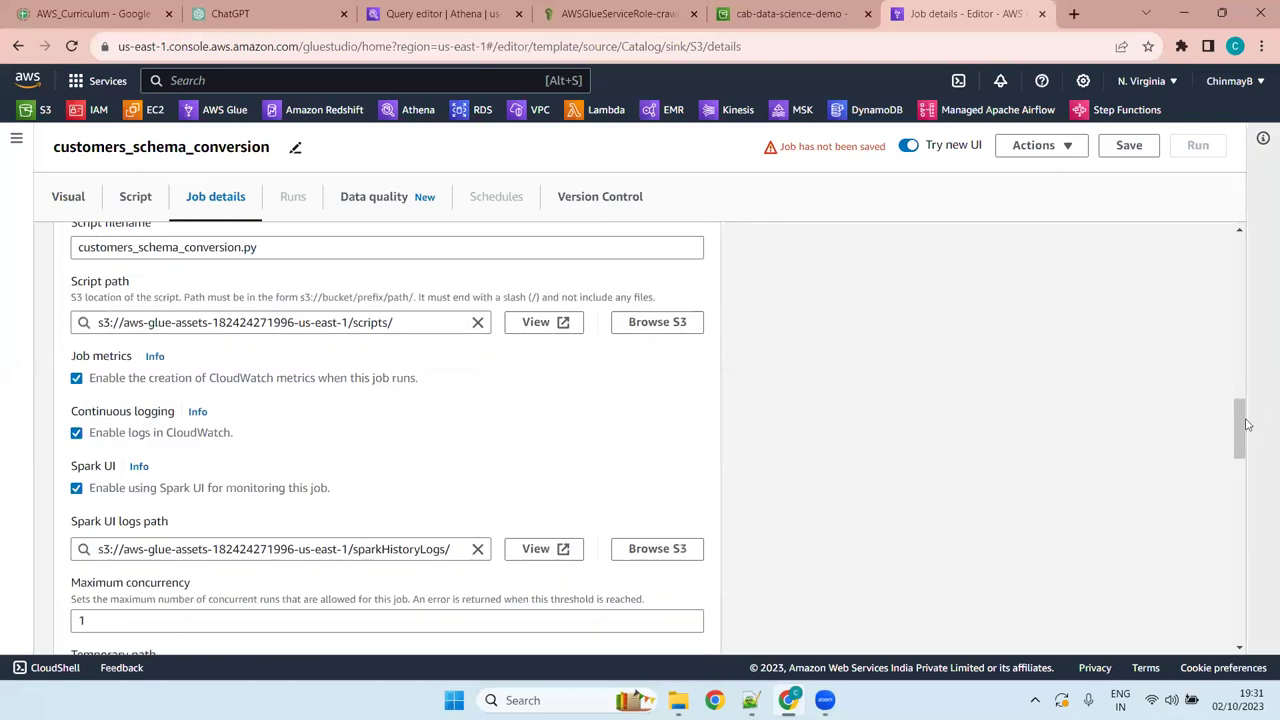
pyautogui.moveTo(1247, 425); pyautogui.dragTo(1247, 400)
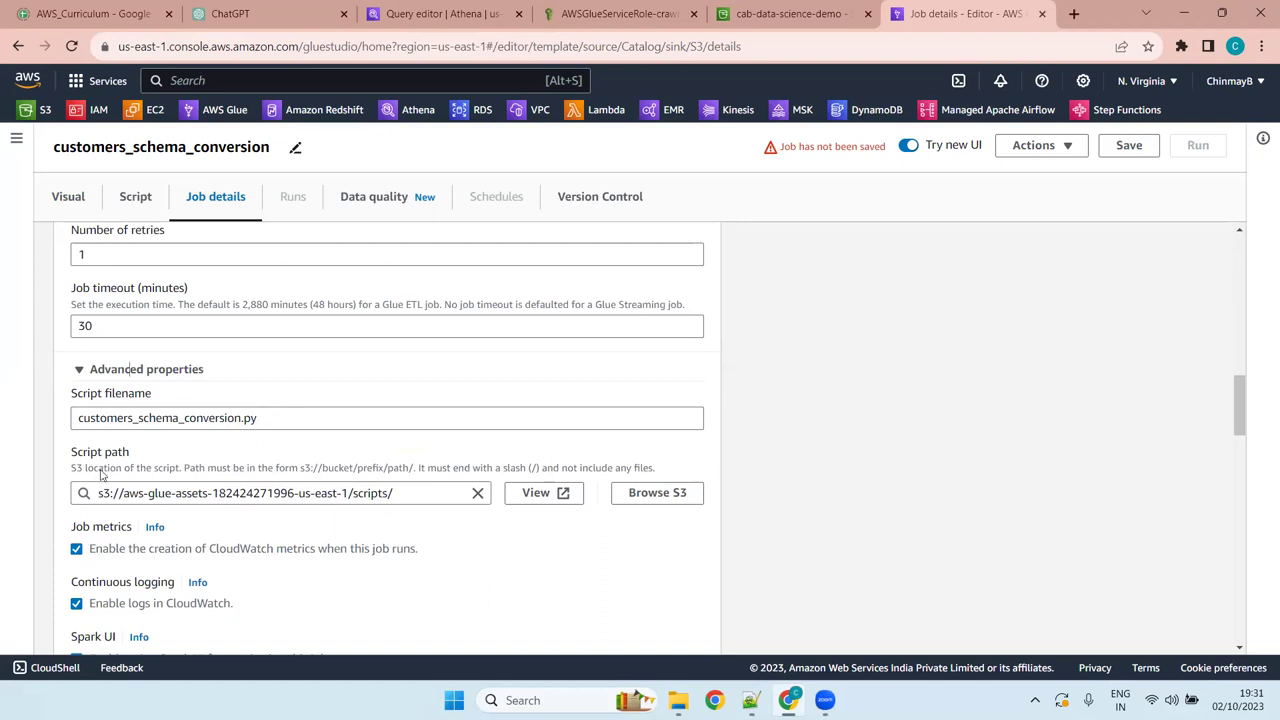
# Set the job's script path to the script_location/ folder in the cab-data-science-demo S3 bucket
pyautogui.click(641, 495)
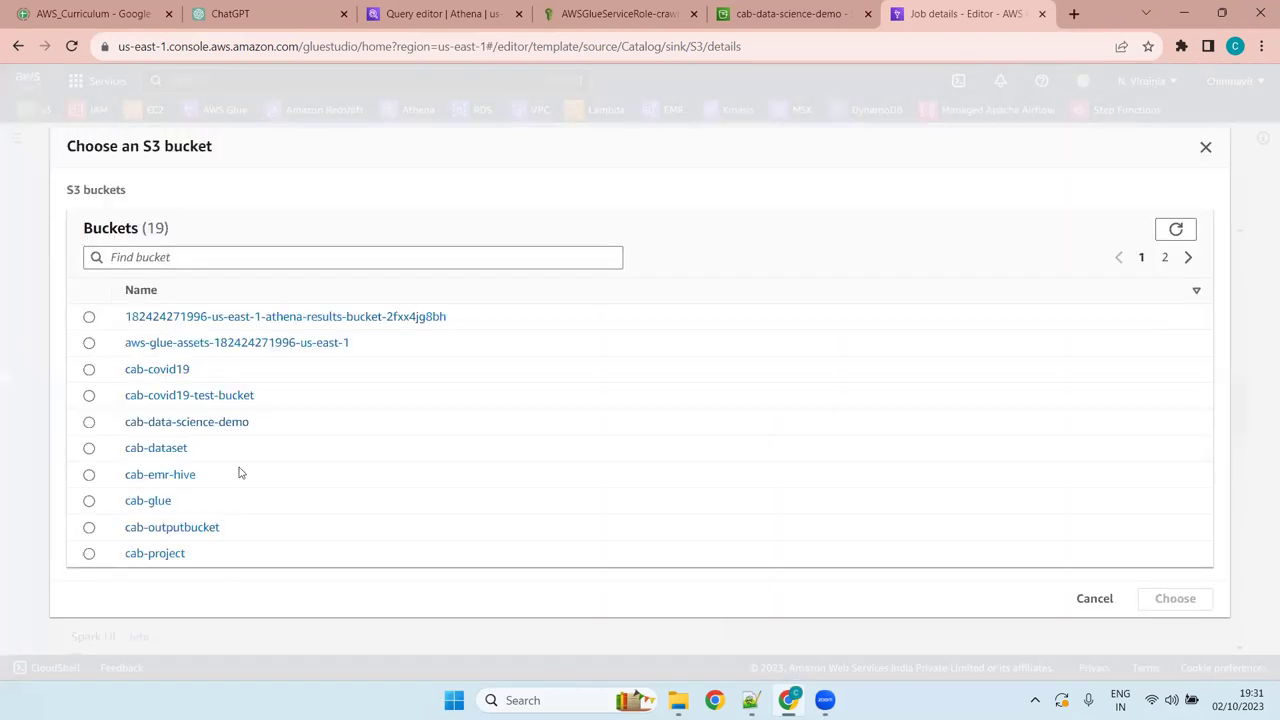
pyautogui.click(223, 422)
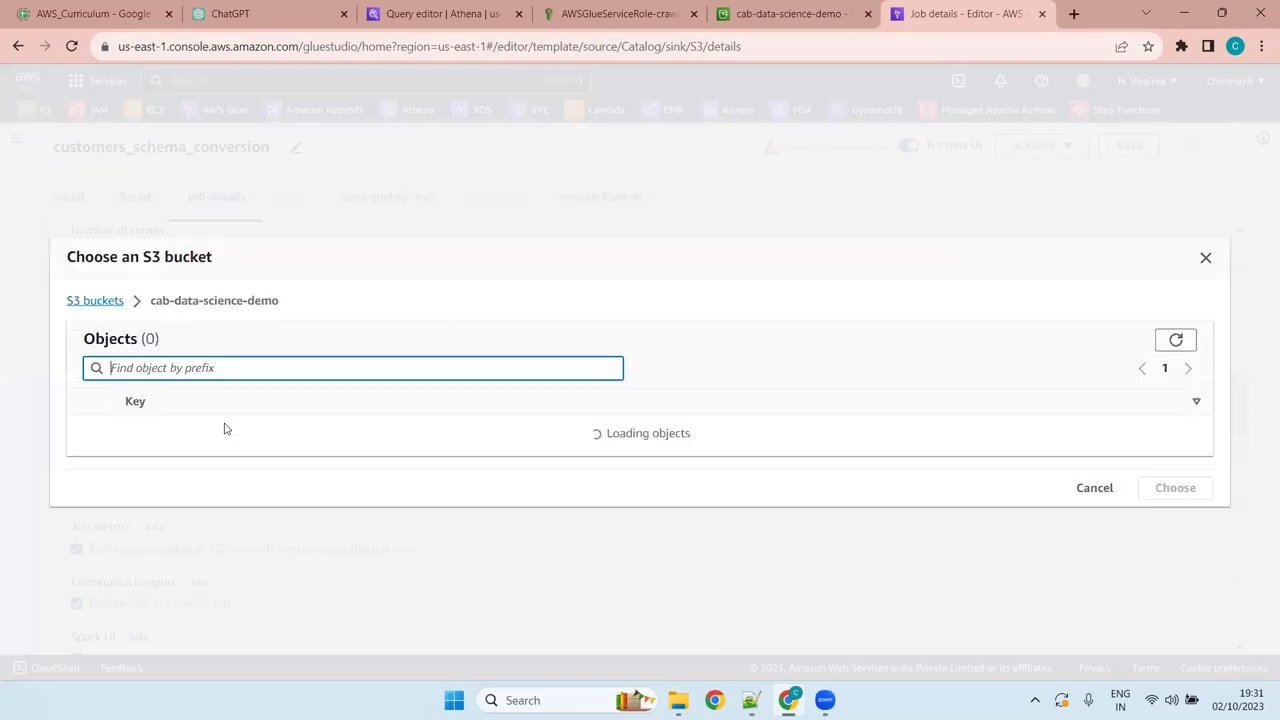
pyautogui.click(89, 435)
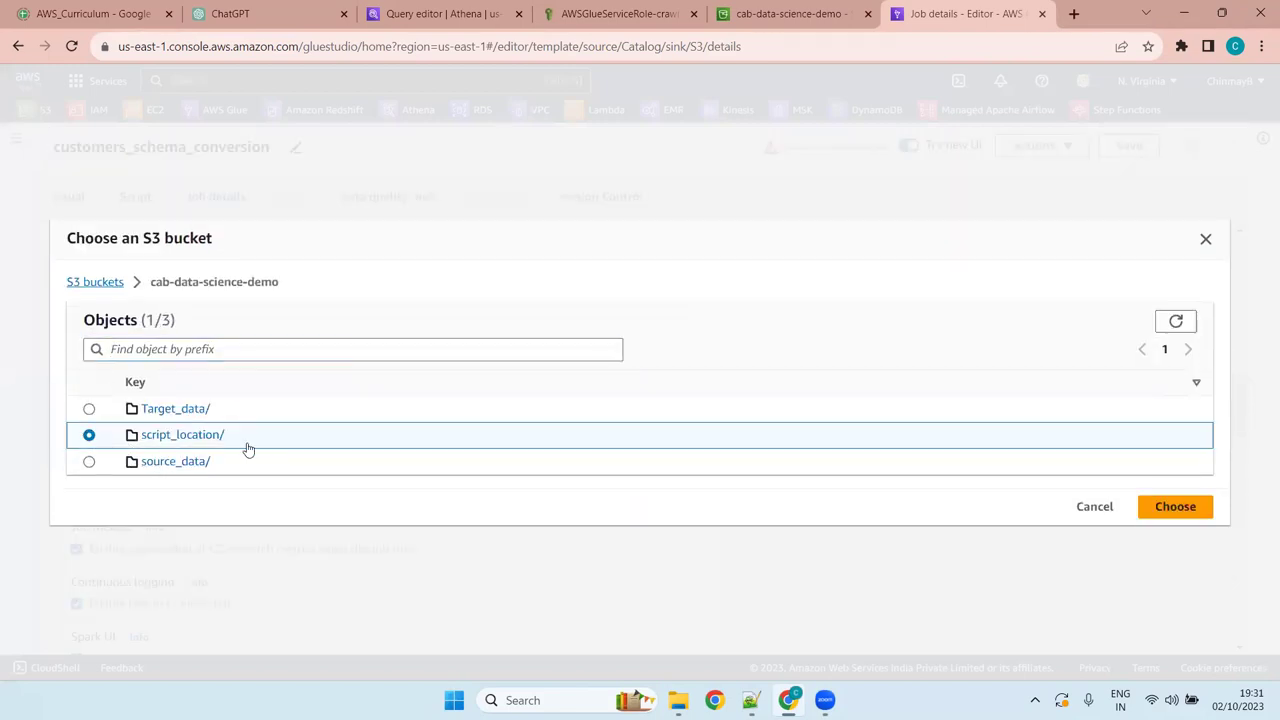
pyautogui.click(1175, 510)
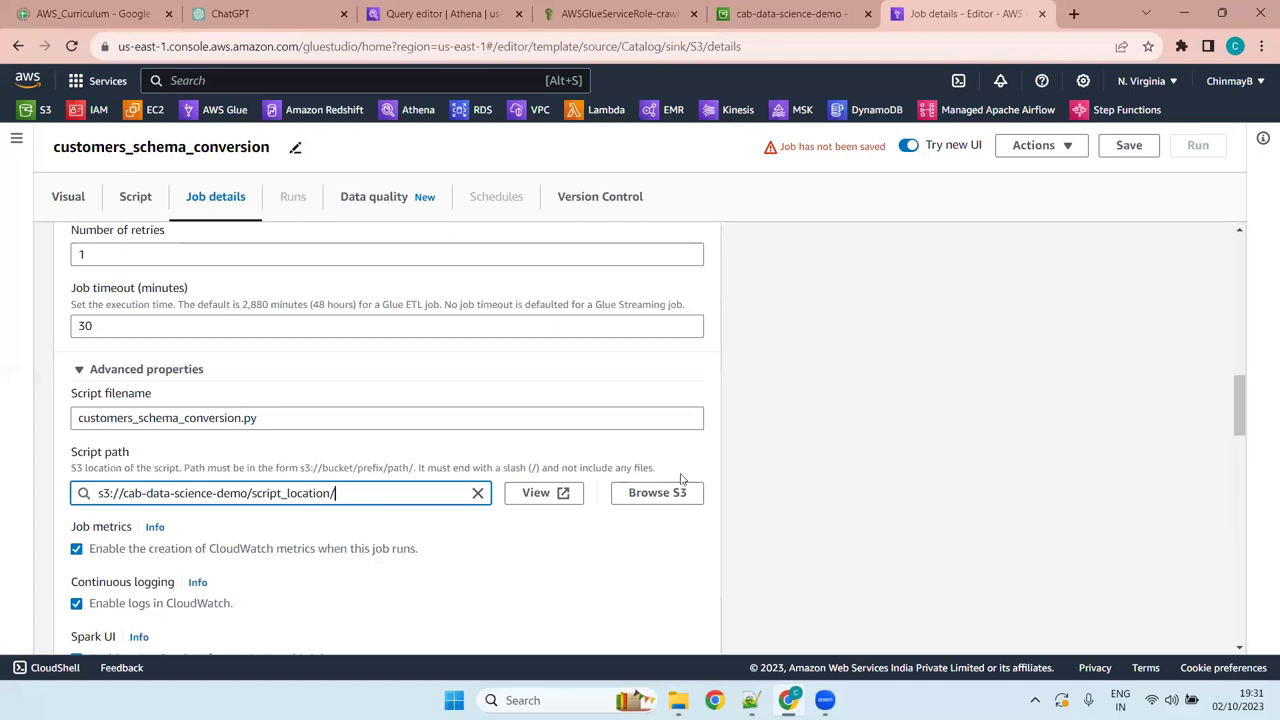
# Highlight the CloudWatch mentions in the job metrics and continuous logging options, leaving job metrics enabled
pyautogui.moveTo(1238, 404); pyautogui.dragTo(1236, 424)
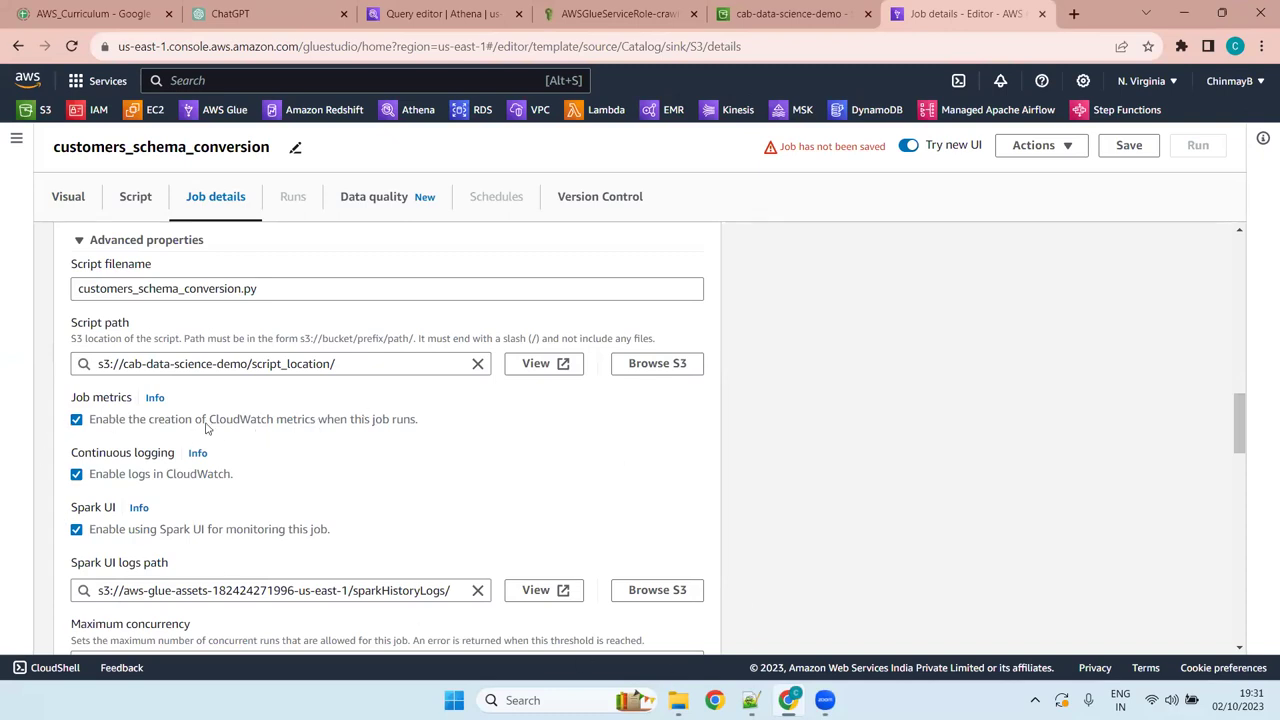
pyautogui.moveTo(208, 421); pyautogui.dragTo(318, 424)
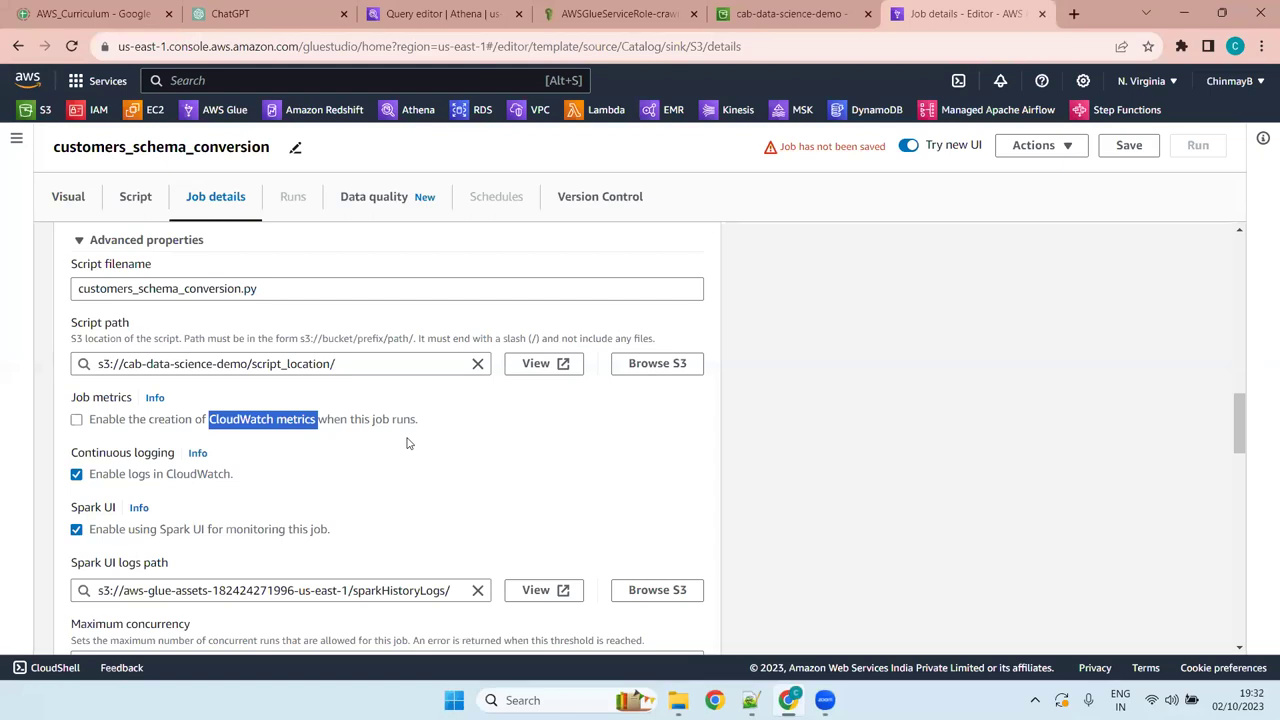
pyautogui.click(93, 421)
pyautogui.moveTo(1238, 438); pyautogui.dragTo(1236, 455)
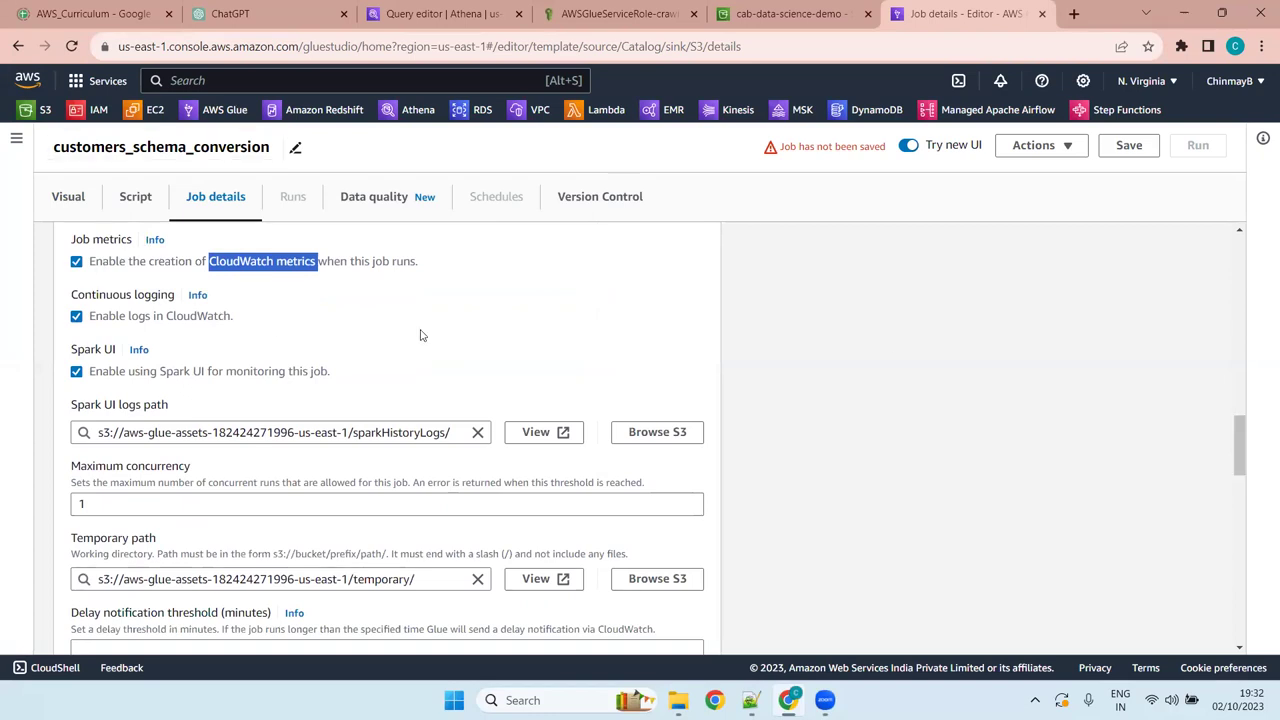
pyautogui.moveTo(234, 318); pyautogui.dragTo(164, 320)
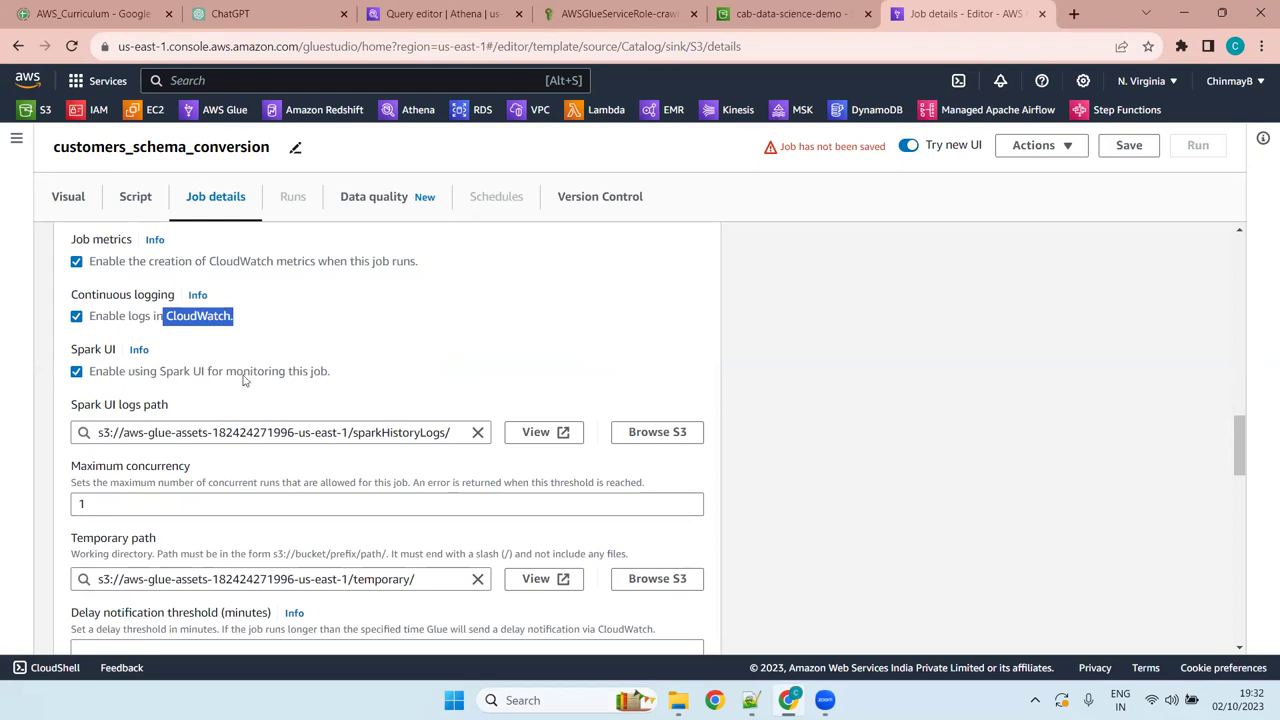
# Save the customers_schema_conversion job and dismiss the update notification
pyautogui.click(1118, 146)
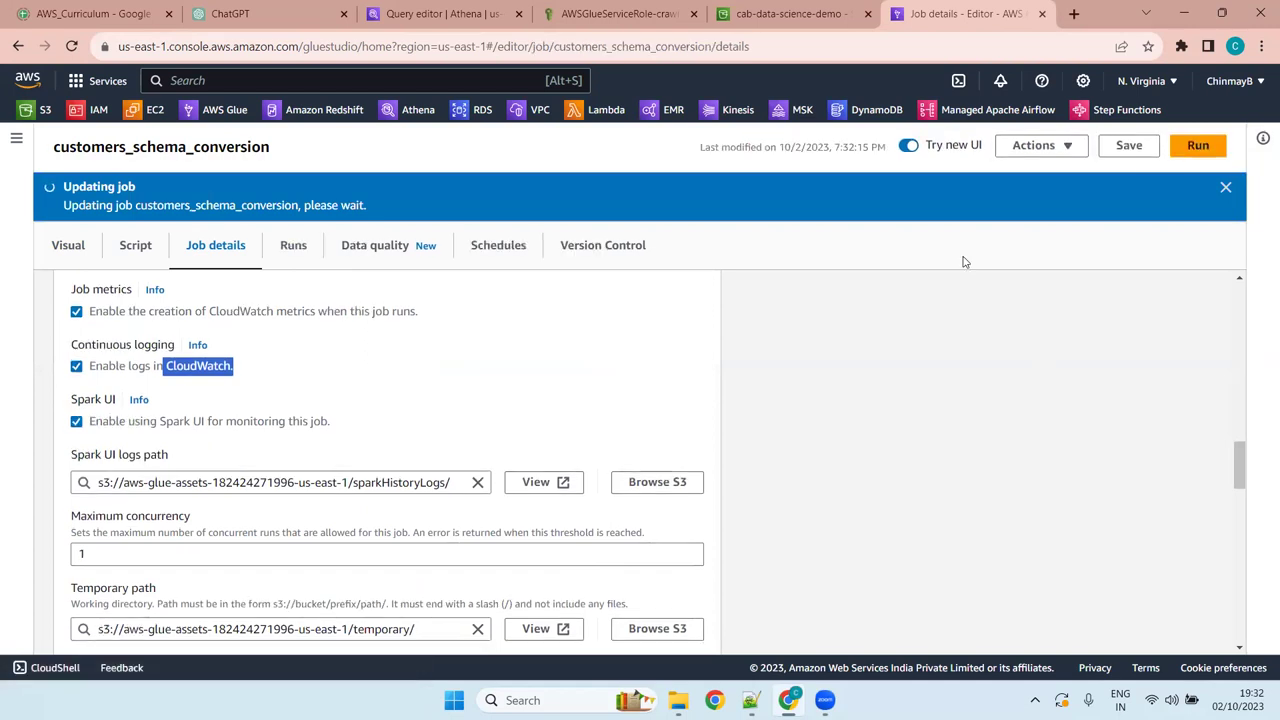
pyautogui.click(328, 378)
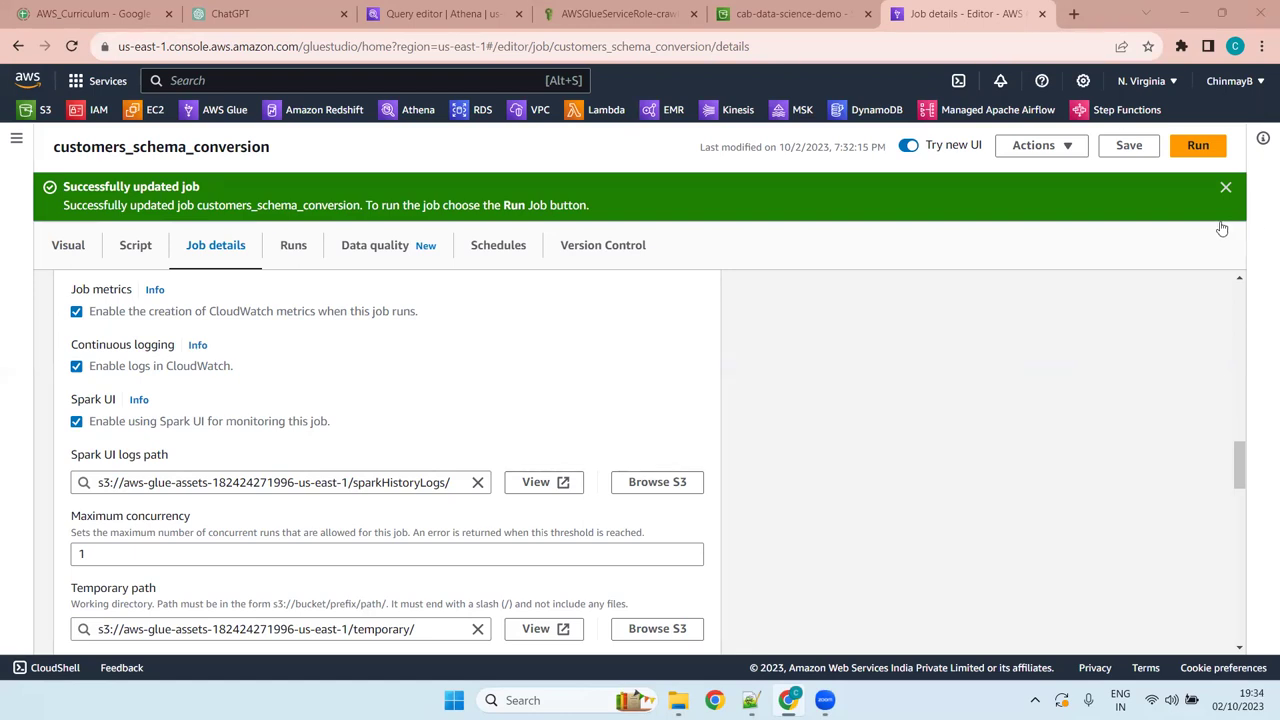
pyautogui.click(1226, 188)
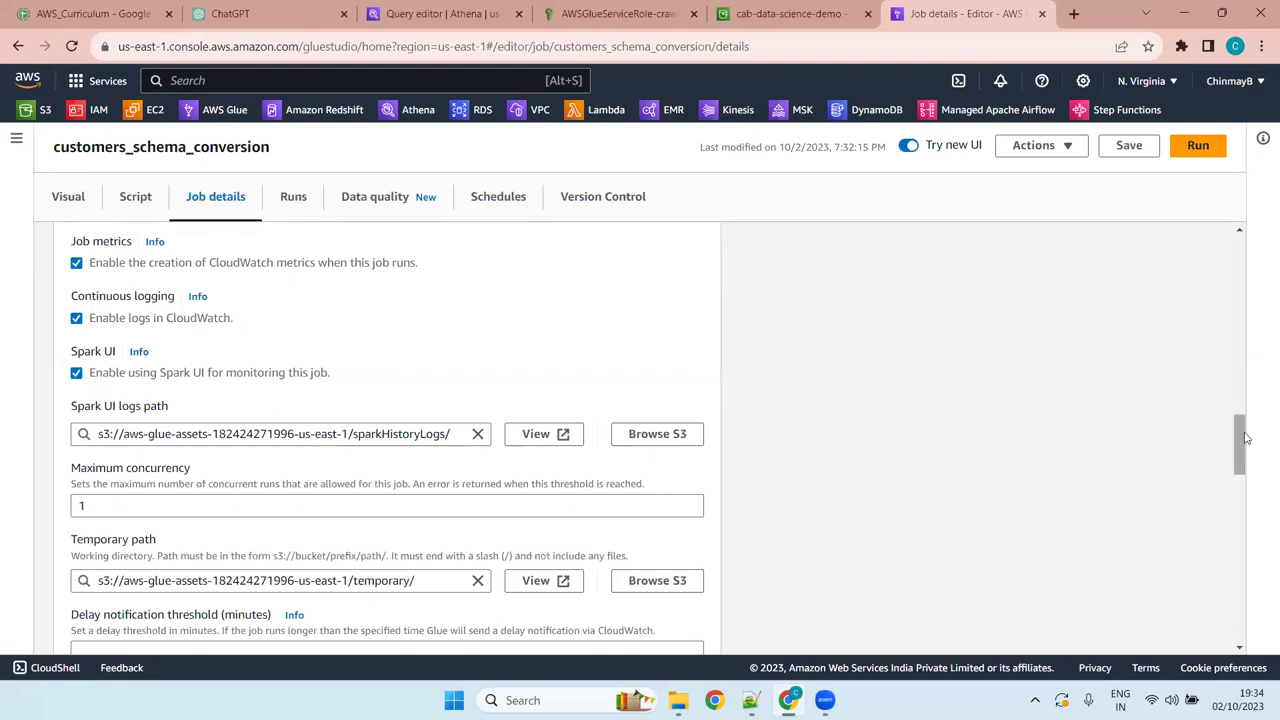
# Examine the remaining advanced properties, from Spark UI logs, concurrency and temporary path through encryption and connections to job parameters and tags
pyautogui.moveTo(1239, 437); pyautogui.dragTo(1240, 440)
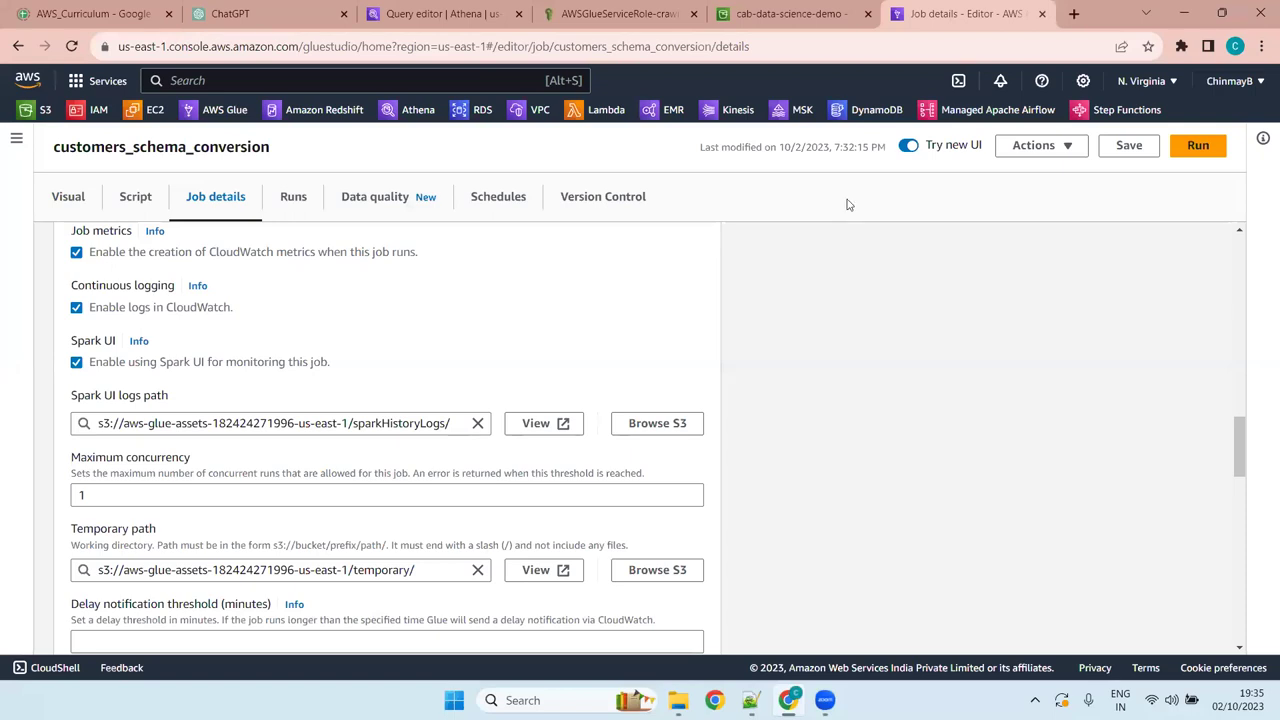
pyautogui.moveTo(1243, 450)
pyautogui.mouseDown()
pyautogui.moveTo(1248, 478)
pyautogui.moveTo(1254, 456)
pyautogui.mouseUp()
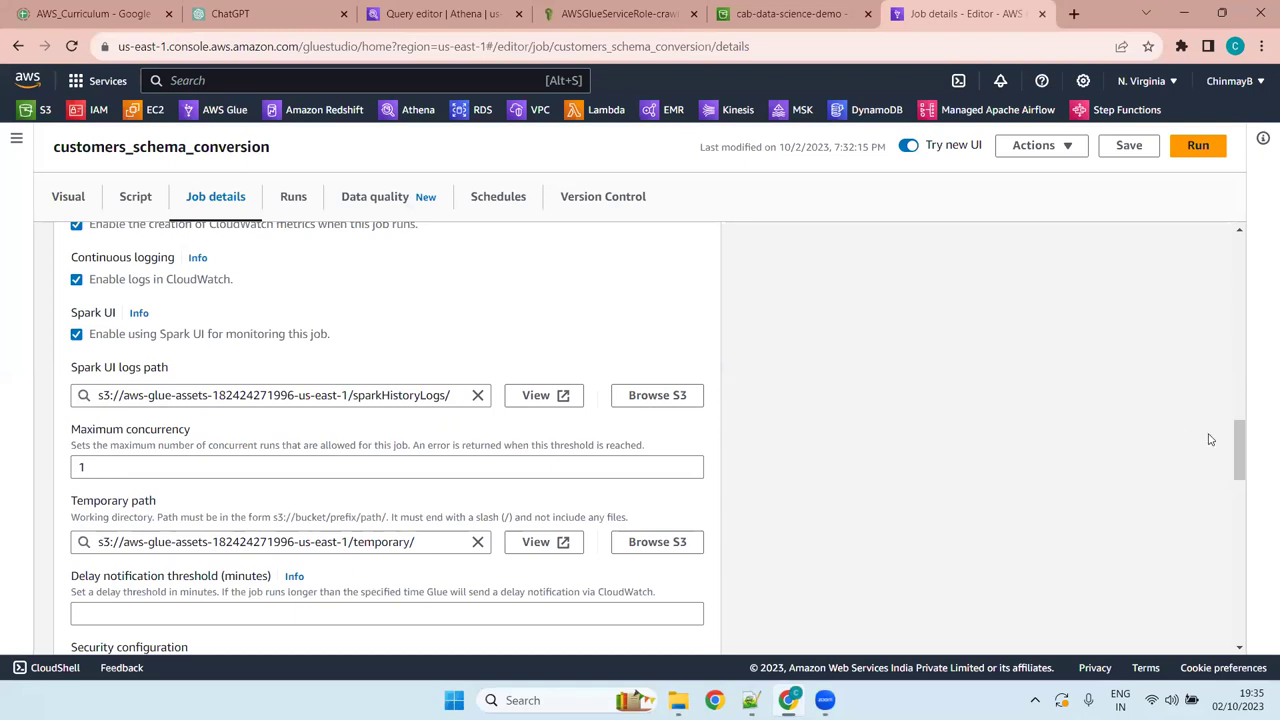
pyautogui.moveTo(1240, 451); pyautogui.dragTo(1237, 459)
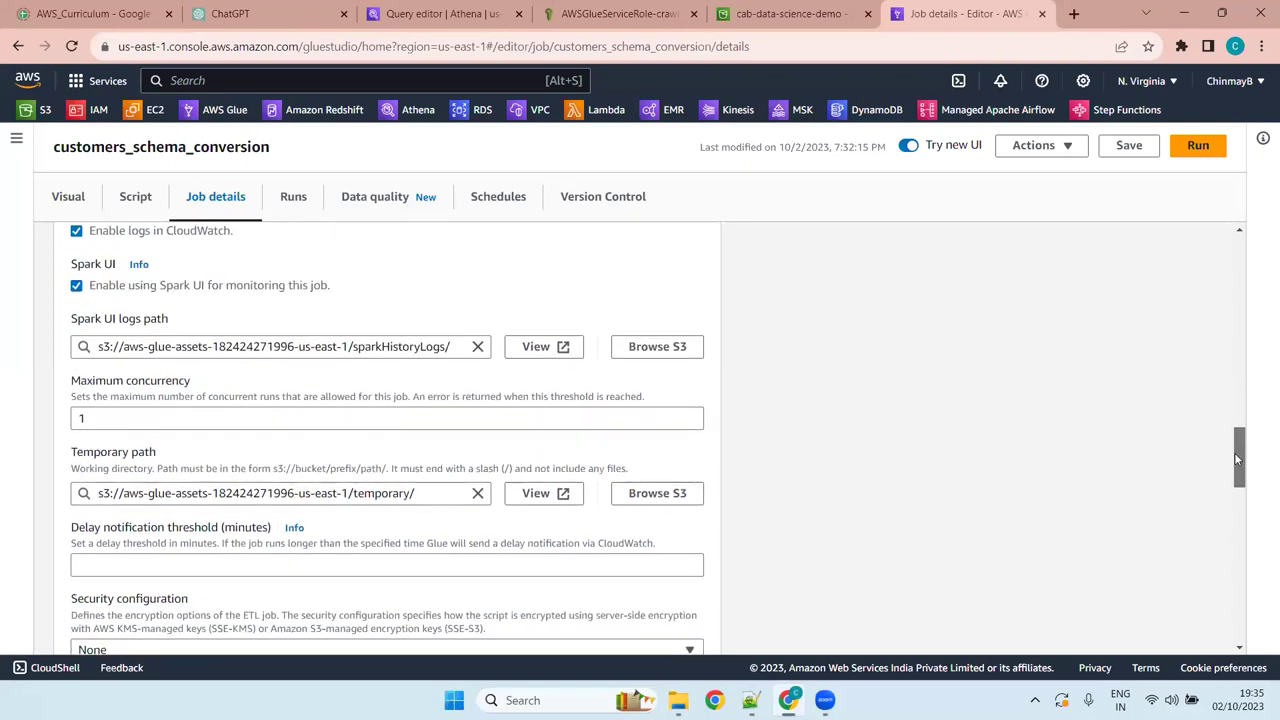
pyautogui.moveTo(1237, 459); pyautogui.dragTo(1235, 515)
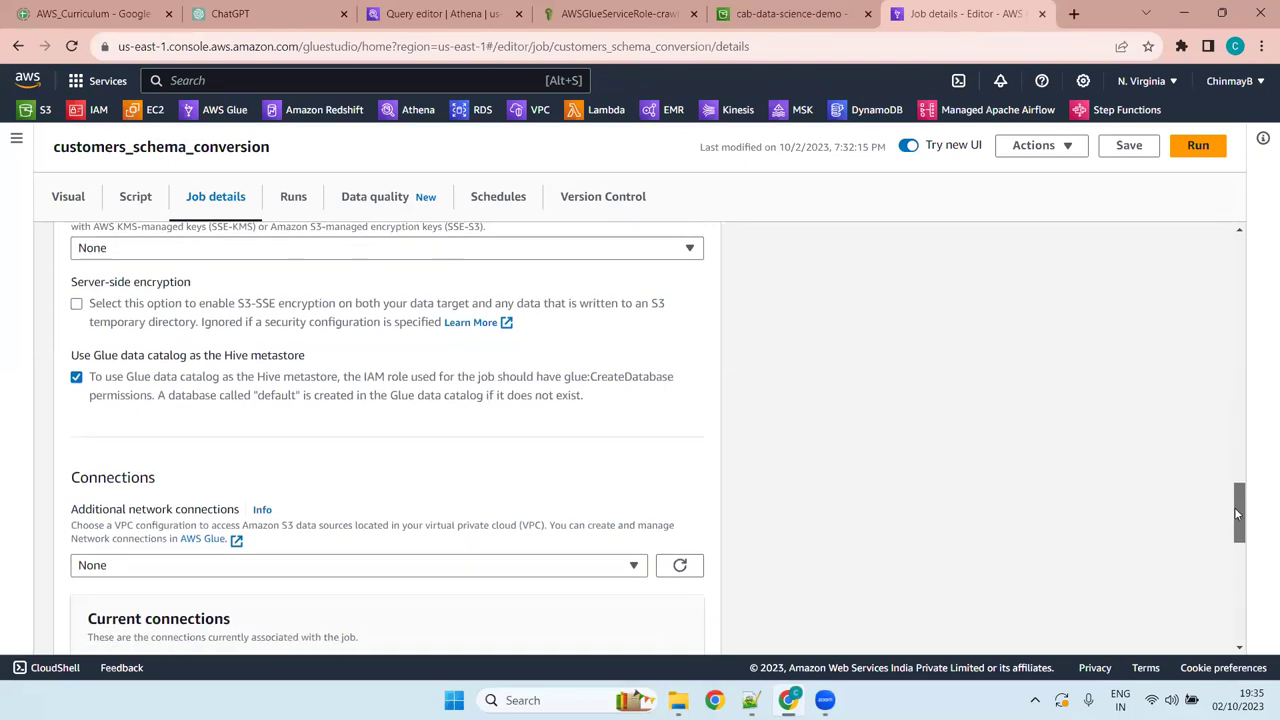
pyautogui.moveTo(1236, 514); pyautogui.dragTo(1237, 640)
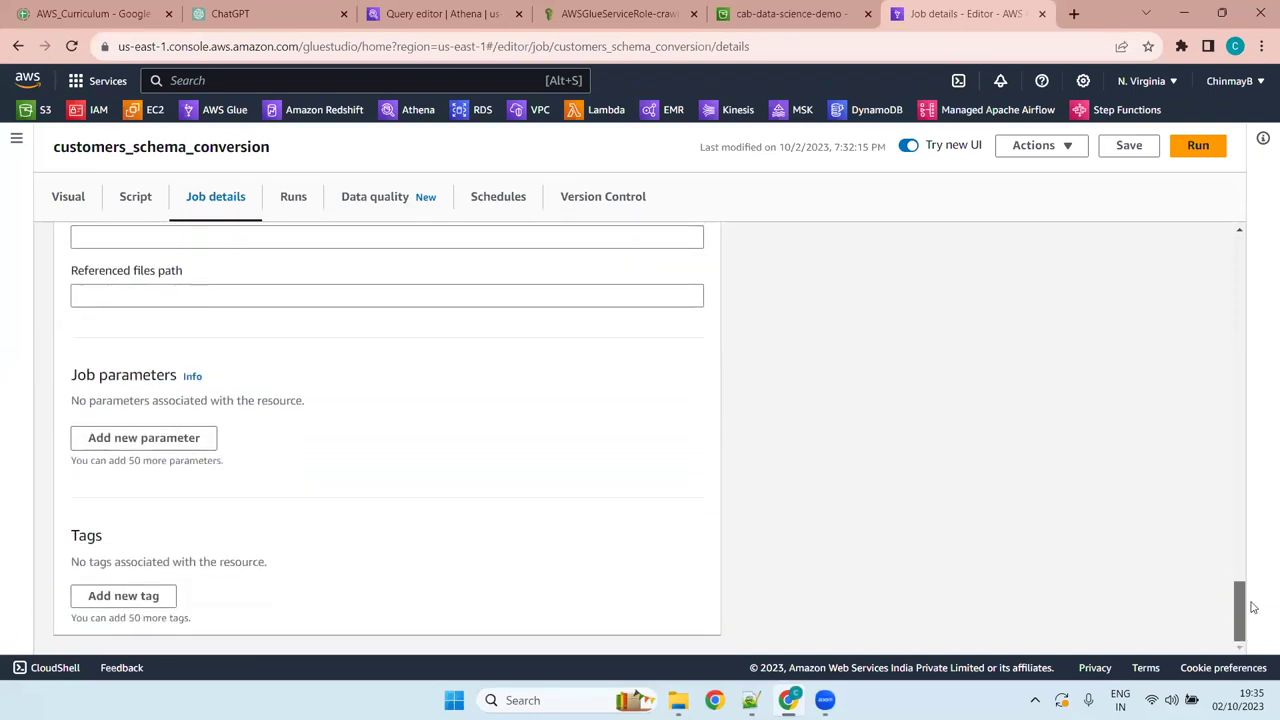
# Examine the Libraries section, focusing the Python library path and highlighting the section heading, and check the job parameters and tags
pyautogui.scroll(2, 1254, 604)
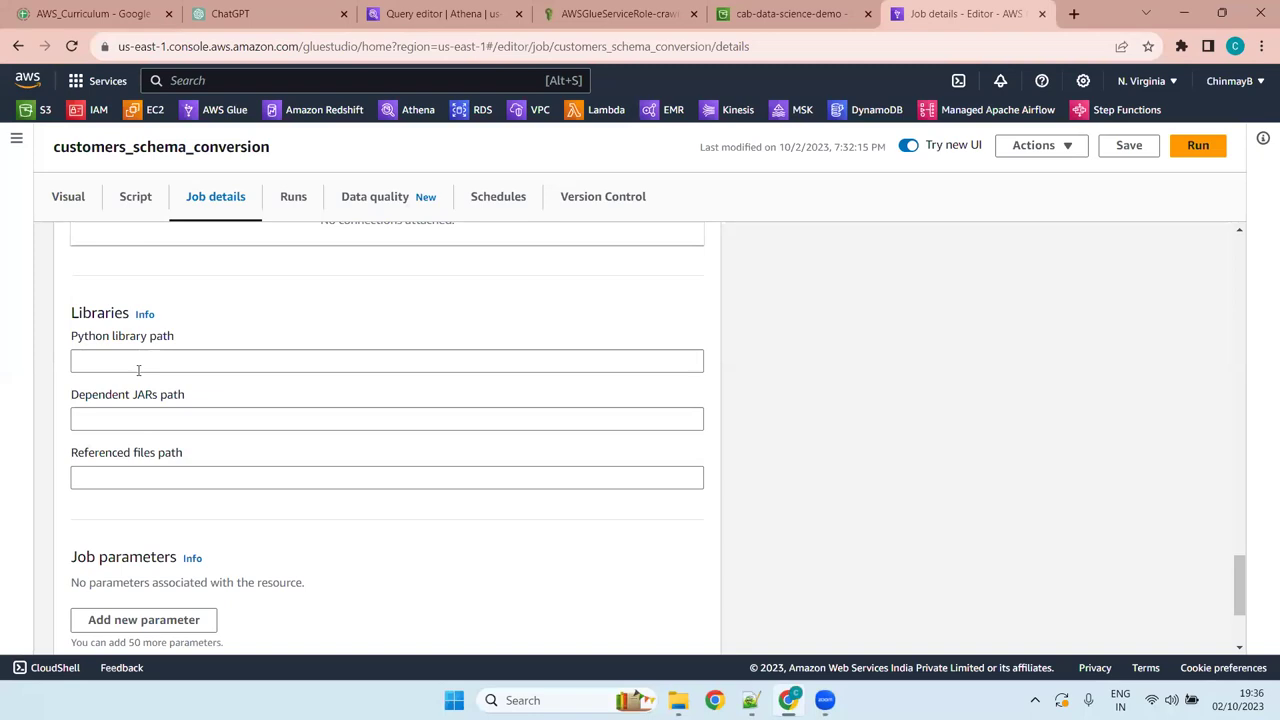
pyautogui.click(143, 365)
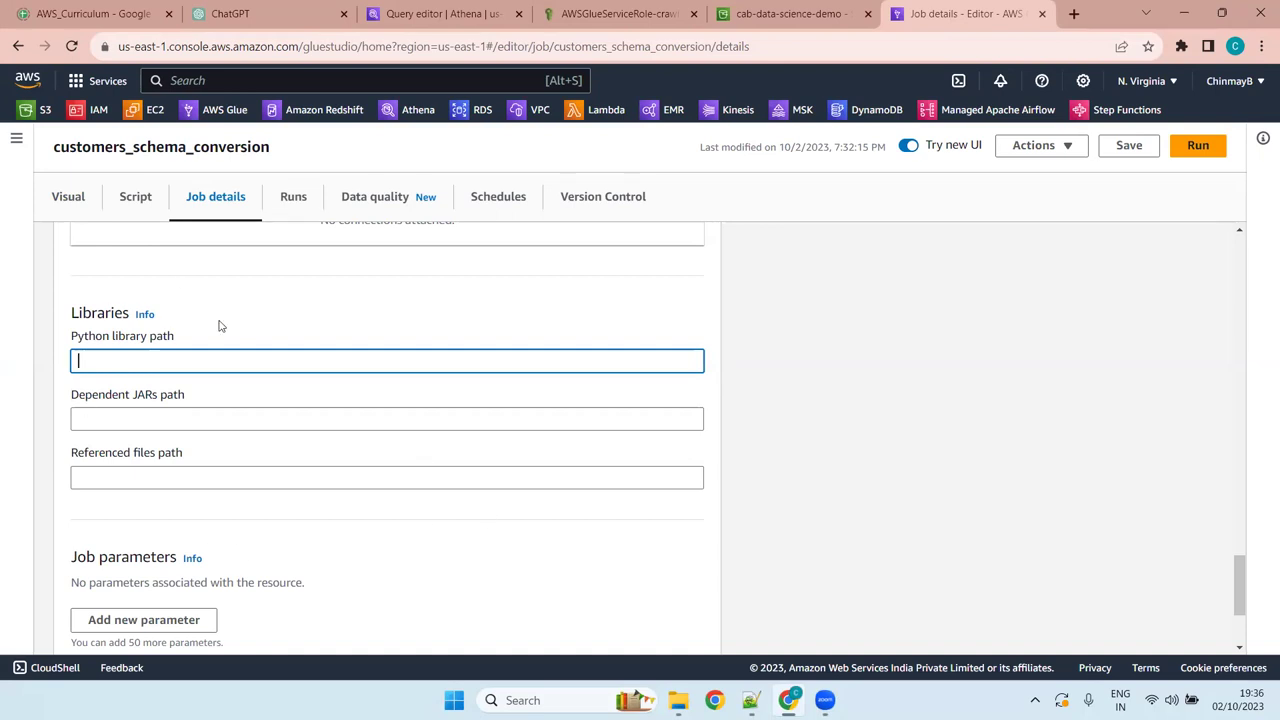
pyautogui.moveTo(218, 322); pyautogui.dragTo(42, 305)
pyautogui.click(184, 313)
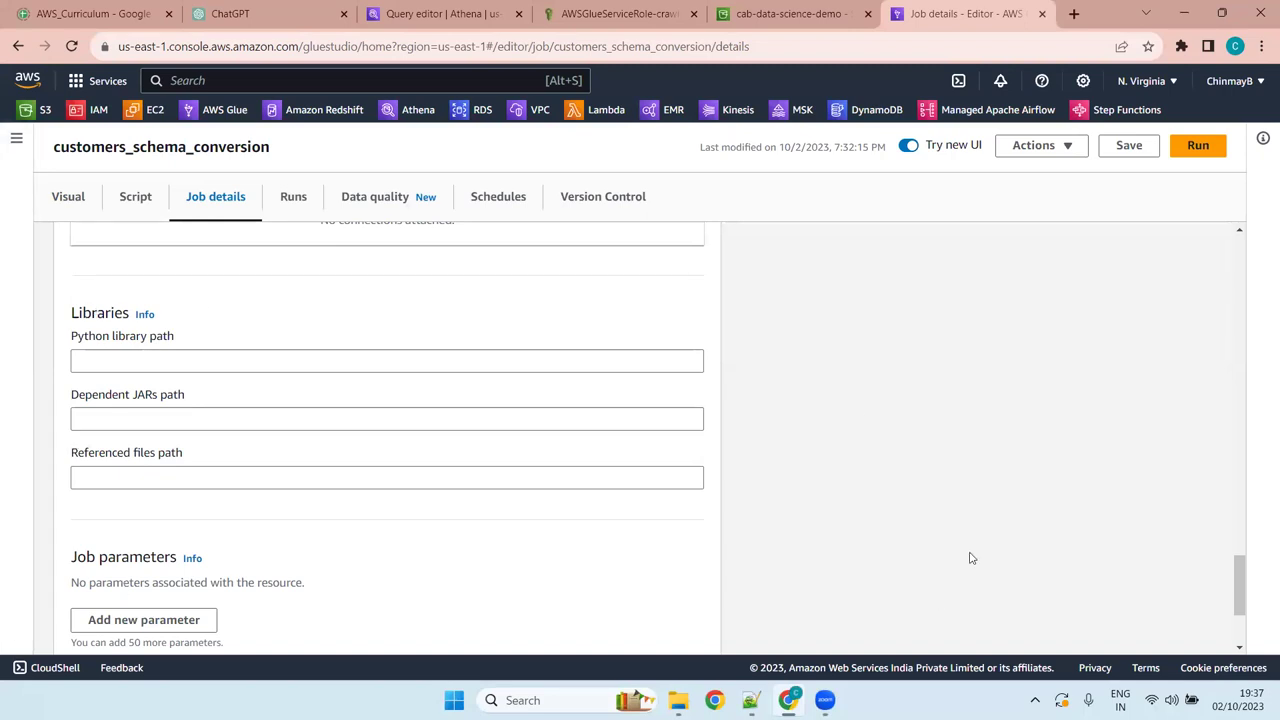
pyautogui.moveTo(69, 314); pyautogui.dragTo(148, 314)
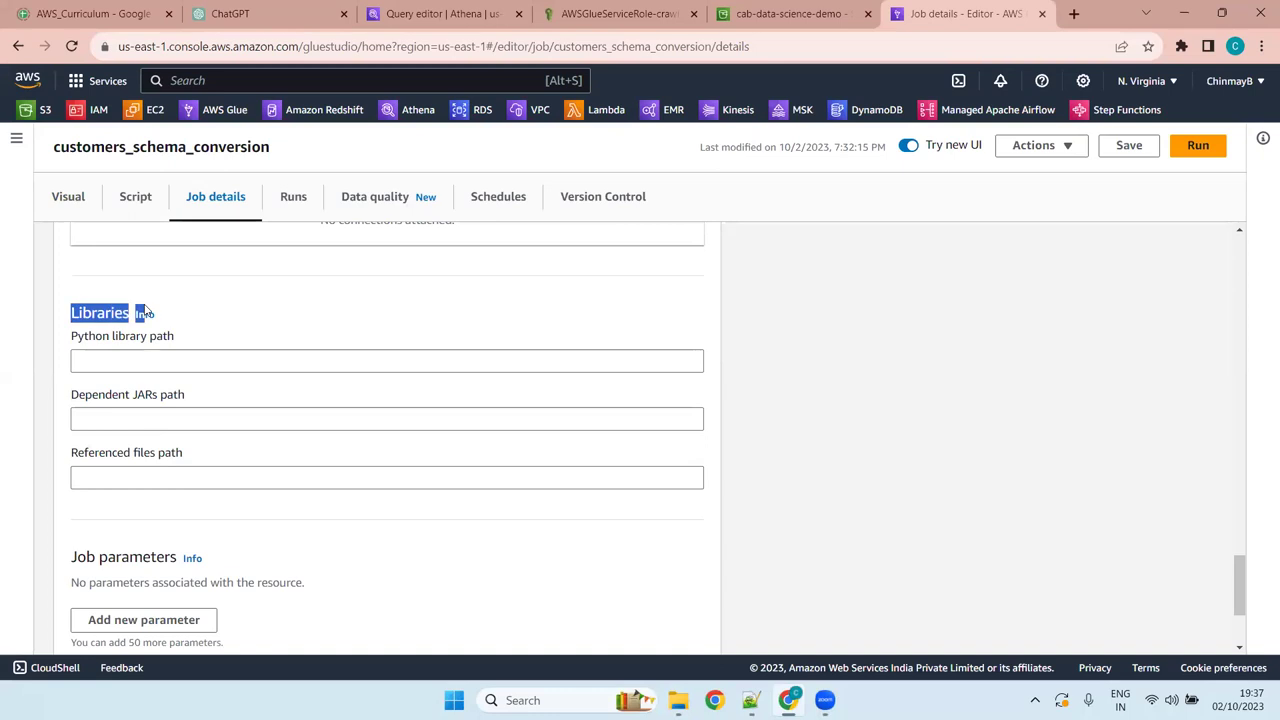
pyautogui.click(287, 339)
pyautogui.scroll(-2, 300, 566)
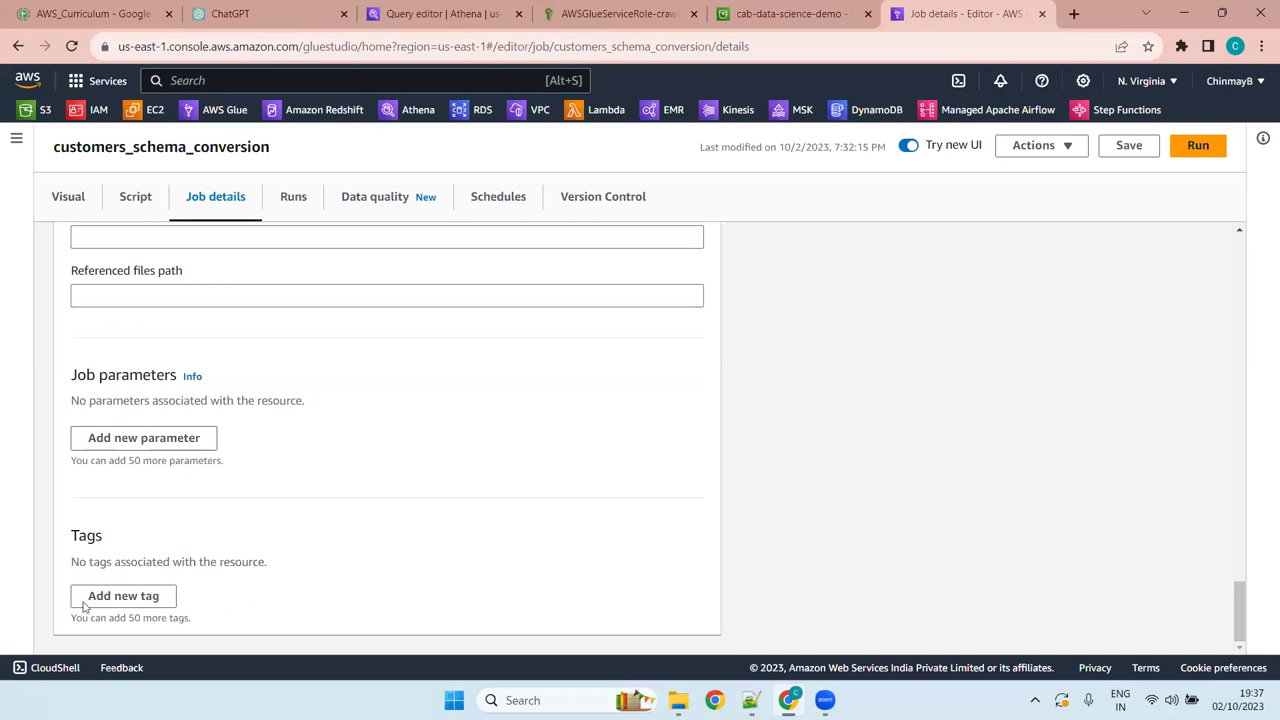
# Save the customers_schema_conversion job again, run it, and dismiss the start notification
pyautogui.scroll(20, 455, 485)
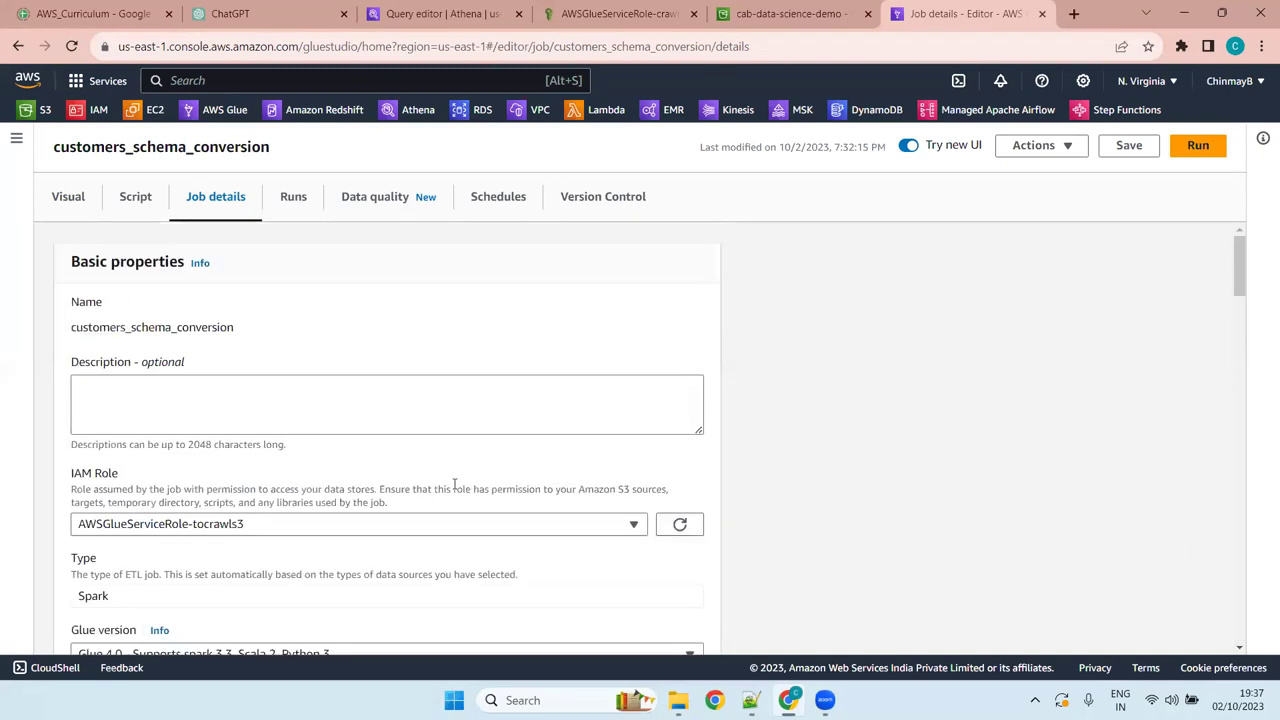
pyautogui.click(1129, 146)
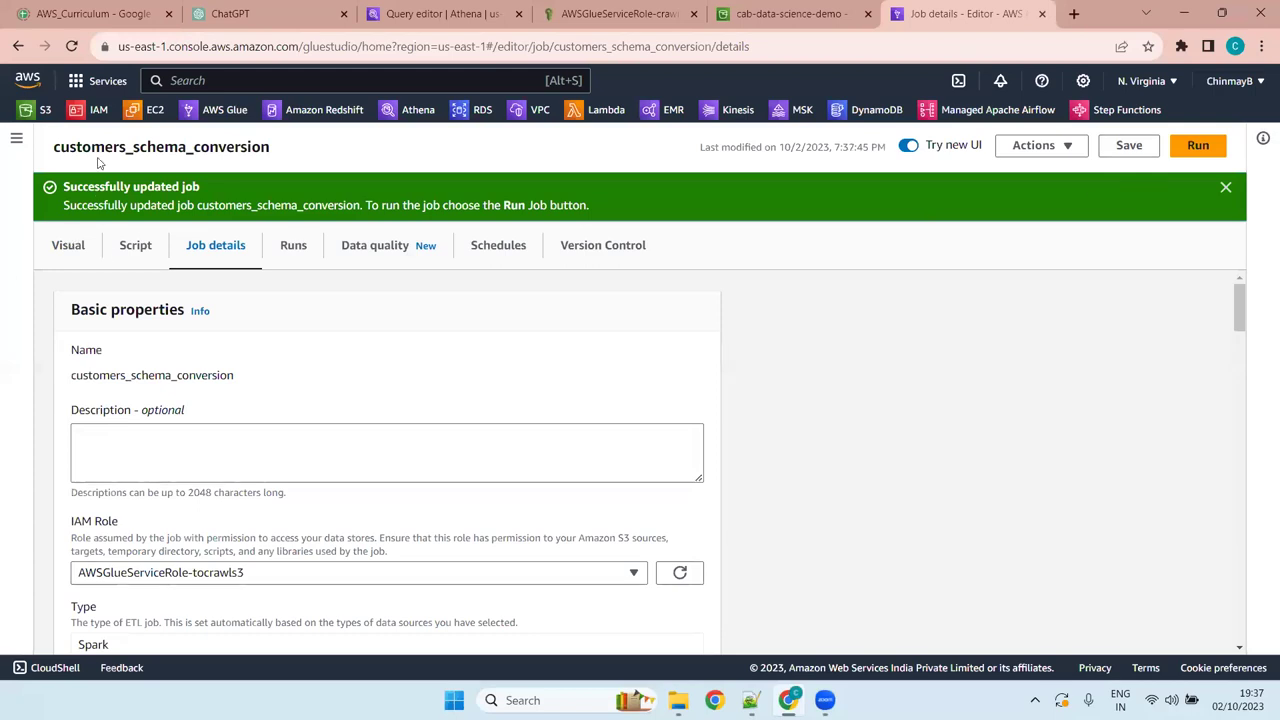
pyautogui.click(1199, 147)
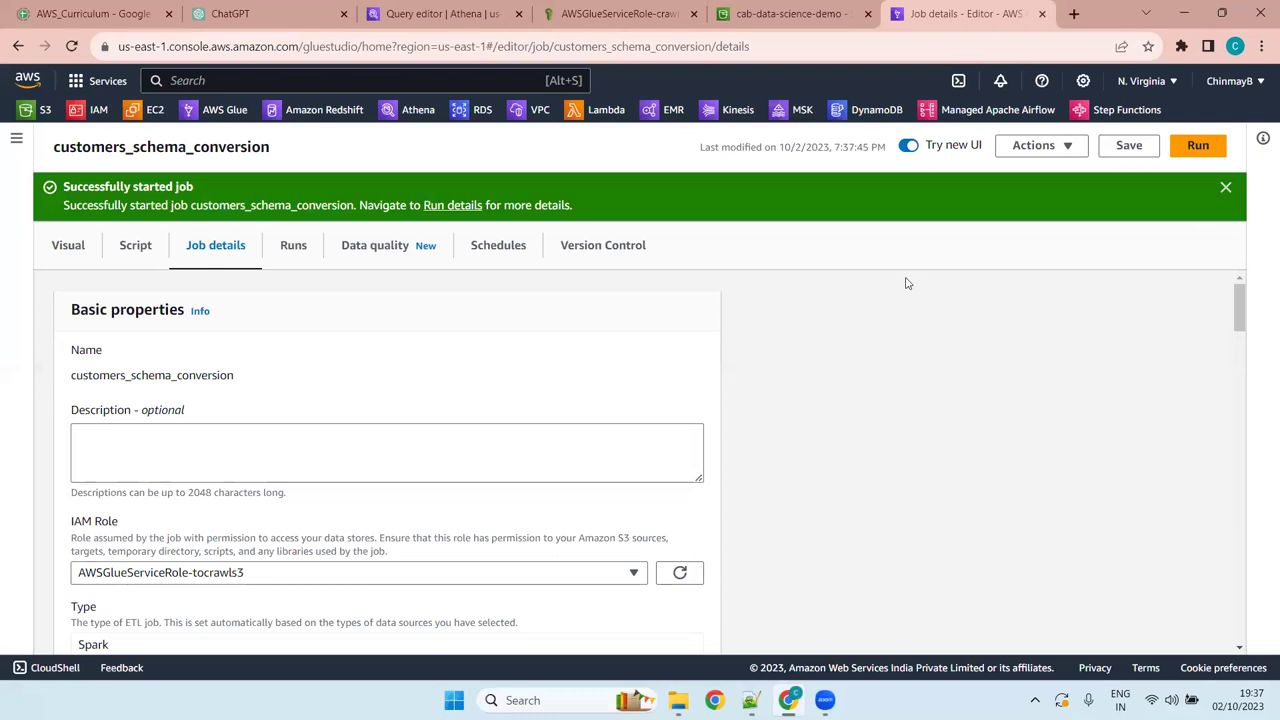
pyautogui.click(1226, 188)
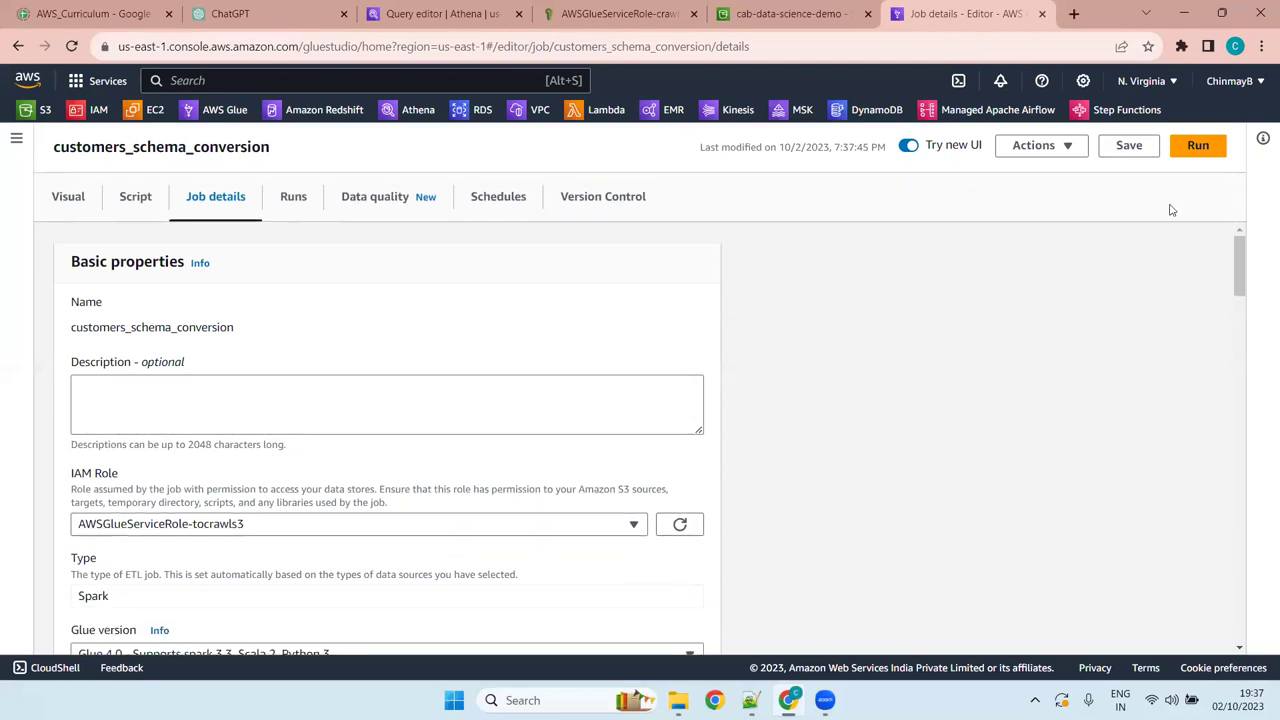
# Expand the AWS Glue navigation, open the job's run history, and look through the current run's columns
pyautogui.click(18, 140)
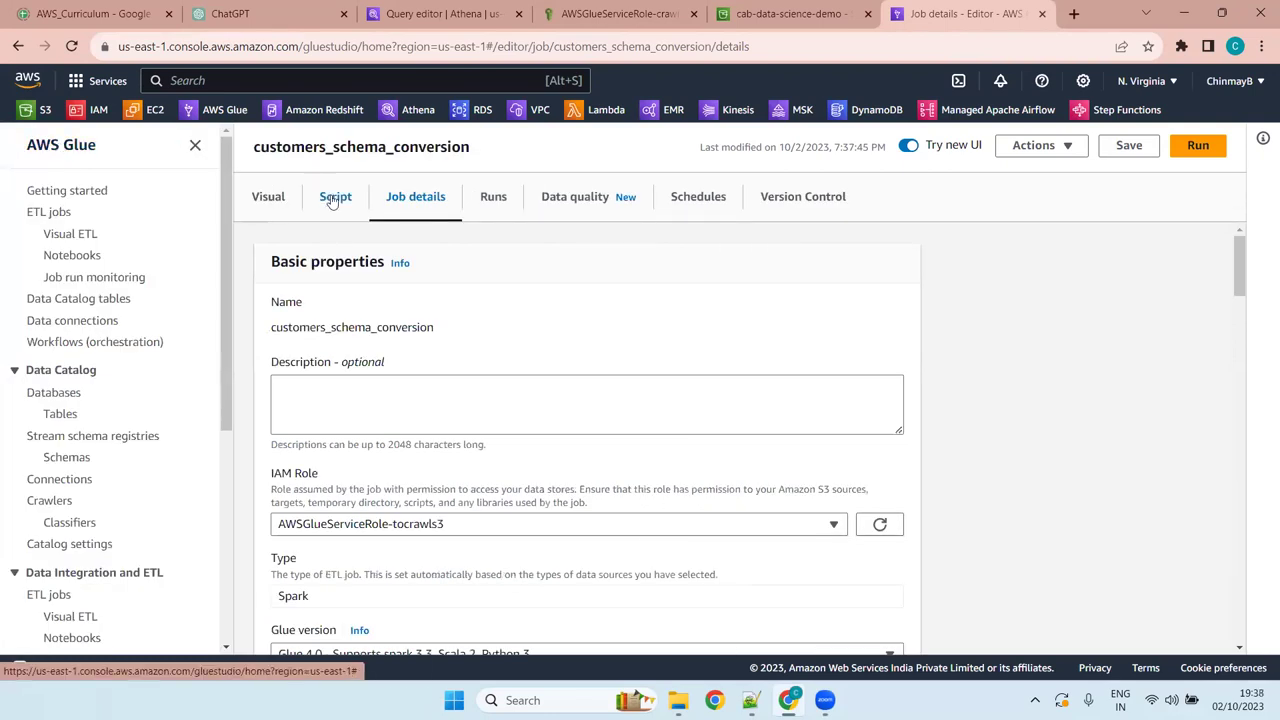
pyautogui.click(493, 196)
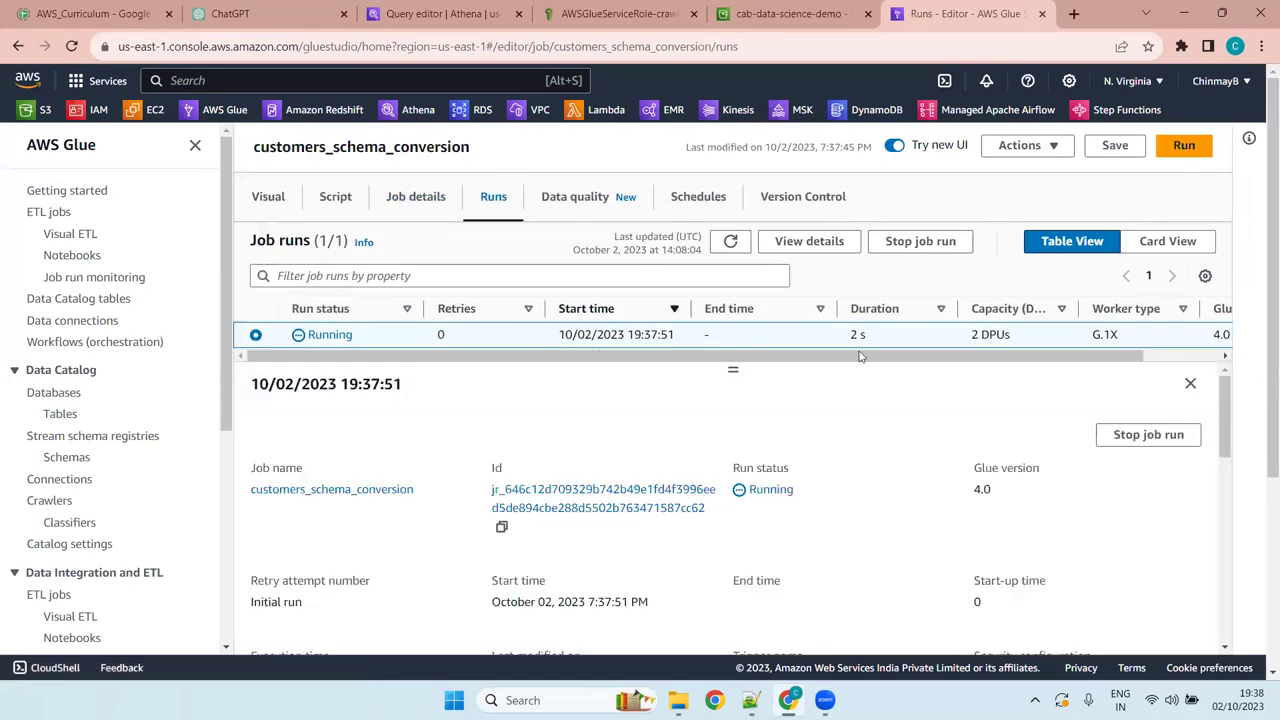
pyautogui.moveTo(863, 357); pyautogui.dragTo(1074, 383)
pyautogui.moveTo(816, 386); pyautogui.dragTo(480, 374)
# Open job run monitoring, refresh the job runs, and examine the job type, worker type and timeline charts
pyautogui.click(93, 280)
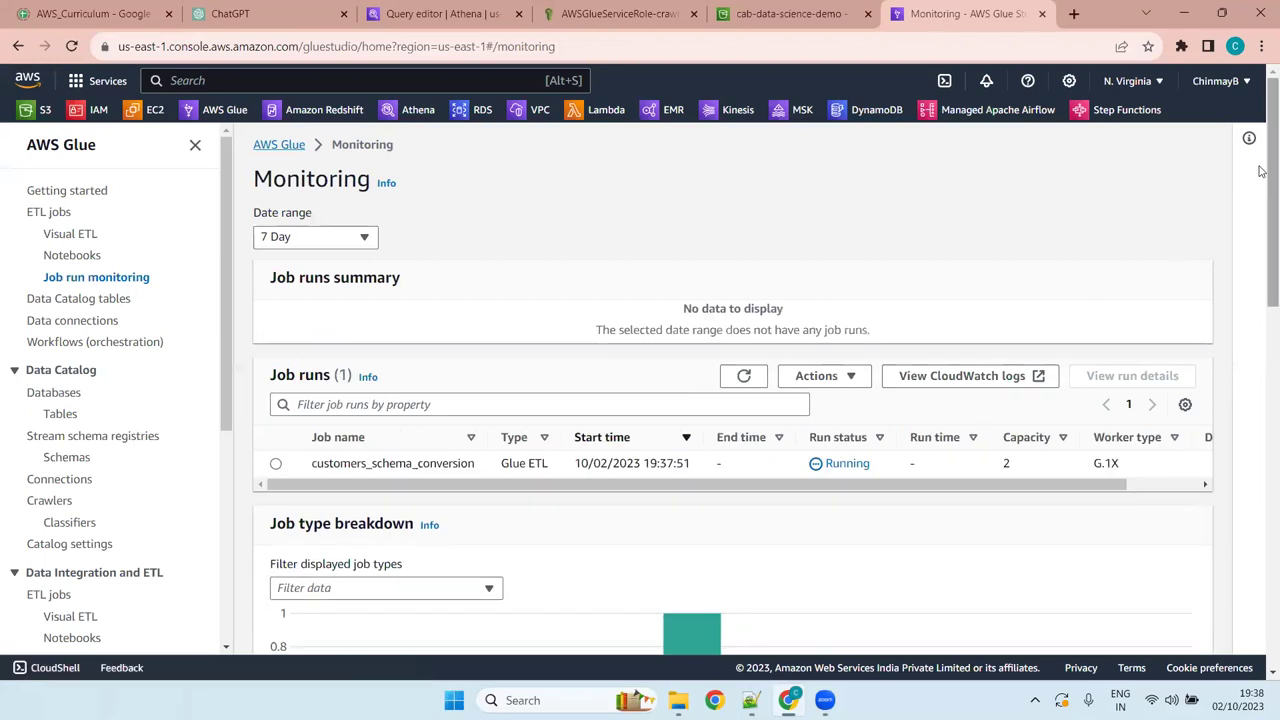
pyautogui.scroll(-2, 1260, 172)
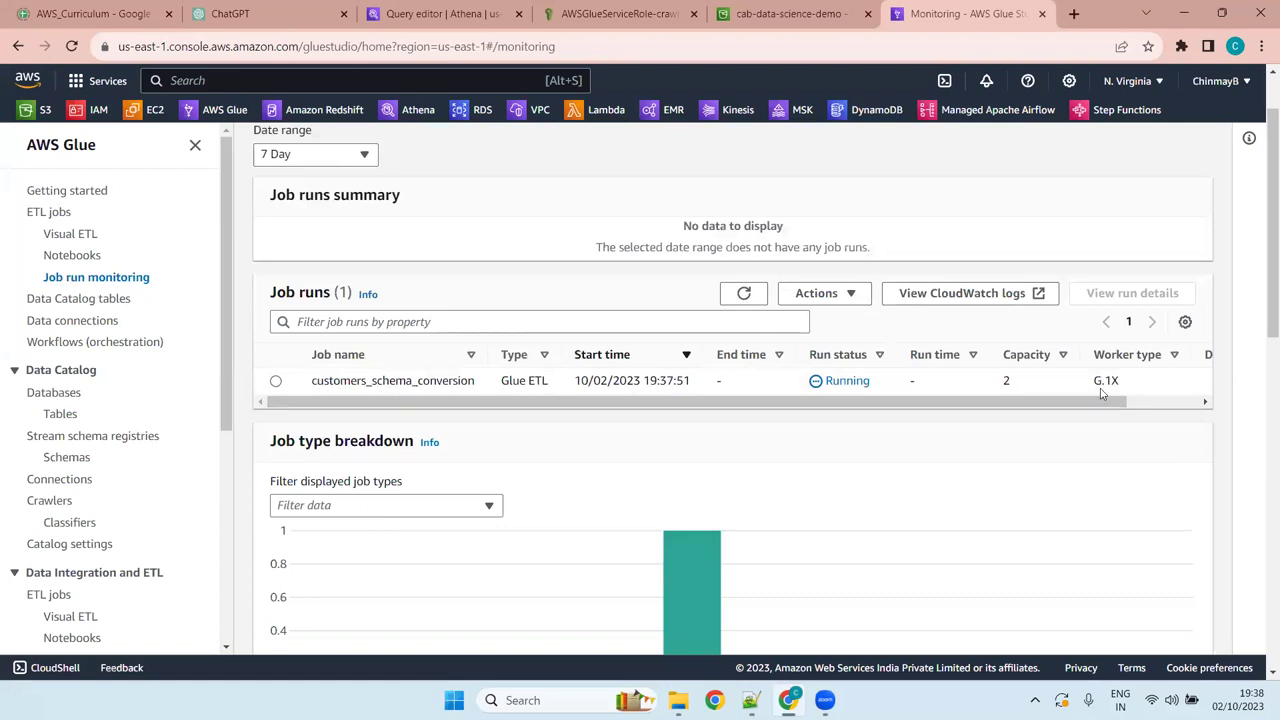
pyautogui.click(762, 292)
pyautogui.click(752, 293)
pyautogui.moveTo(1266, 294); pyautogui.dragTo(1262, 376)
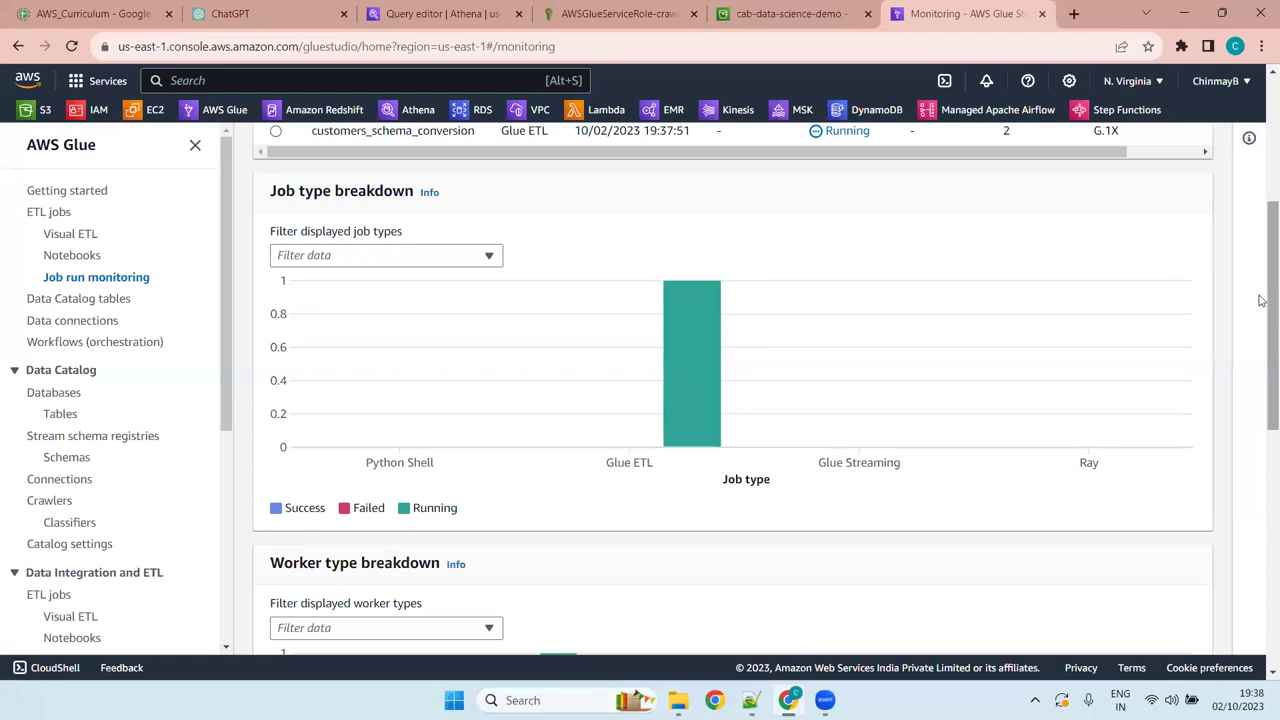
pyautogui.moveTo(1262, 300); pyautogui.dragTo(1262, 572)
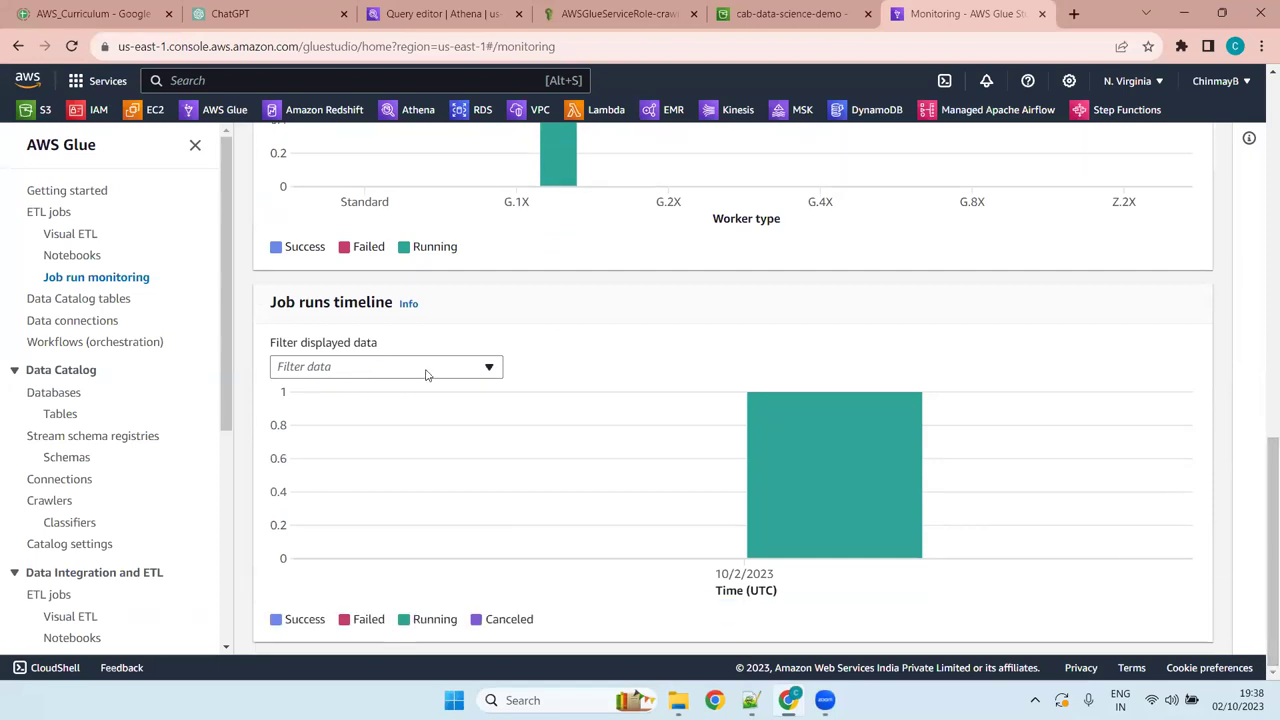
# Return to the job runs list on the monitoring page and refresh it repeatedly to check the run status
pyautogui.moveTo(566, 423)
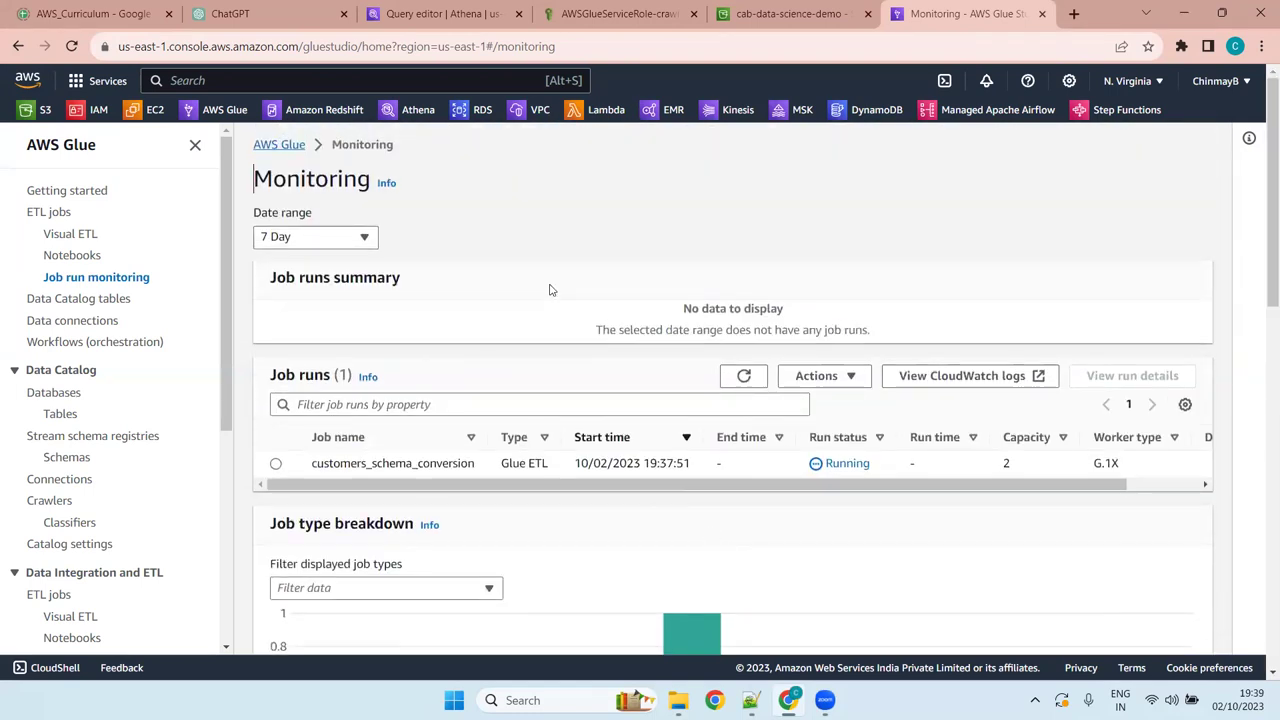
pyautogui.click(740, 375)
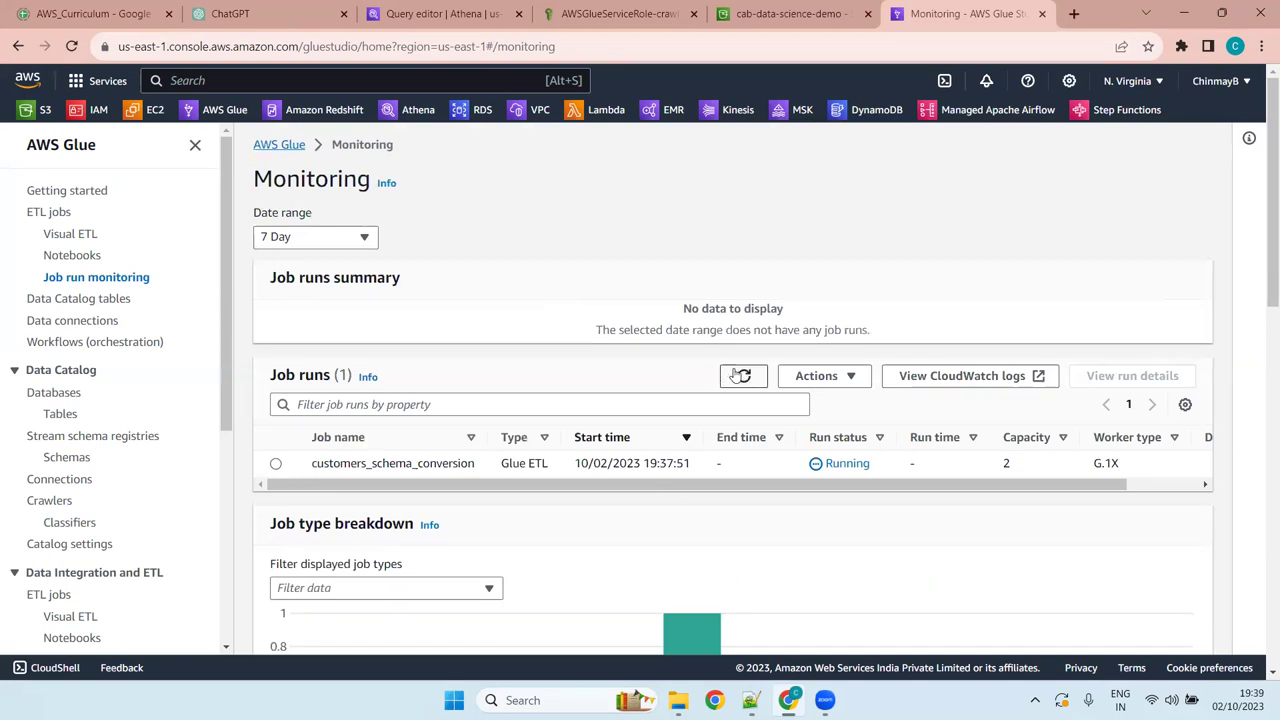
pyautogui.click(740, 375)
pyautogui.click(748, 377)
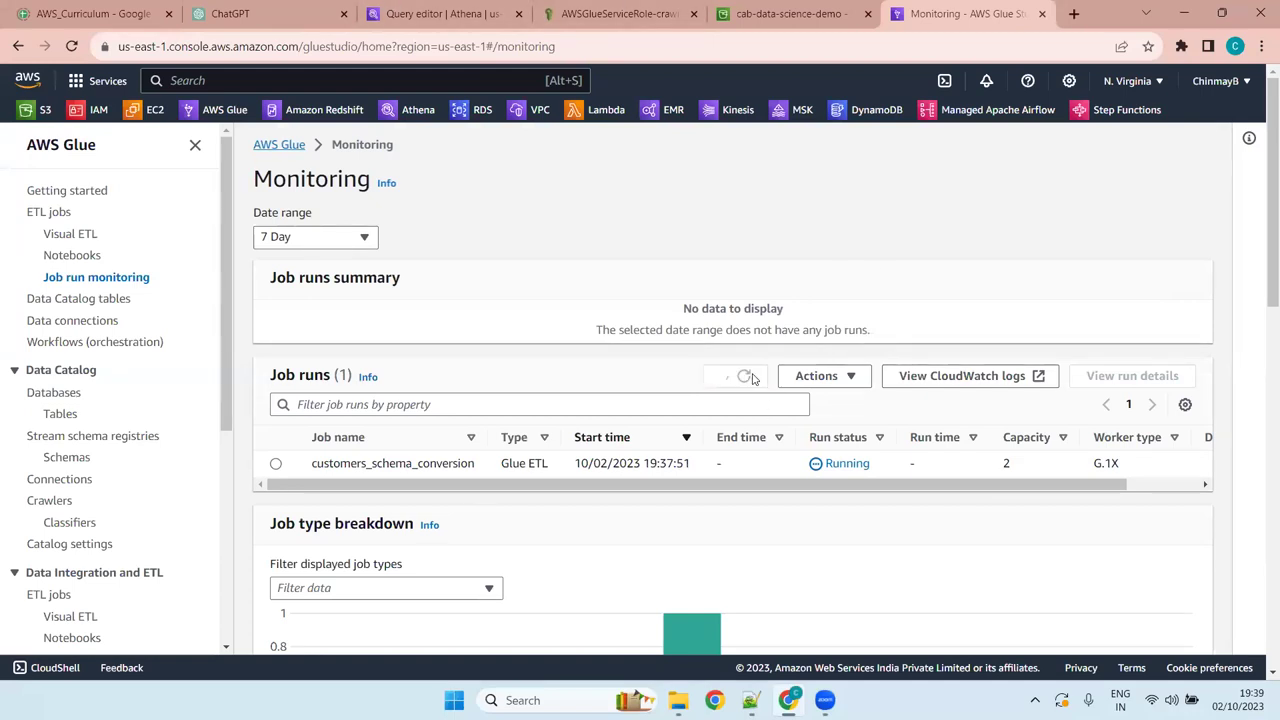
pyautogui.click(748, 377)
pyautogui.click(750, 376)
pyautogui.click(742, 377)
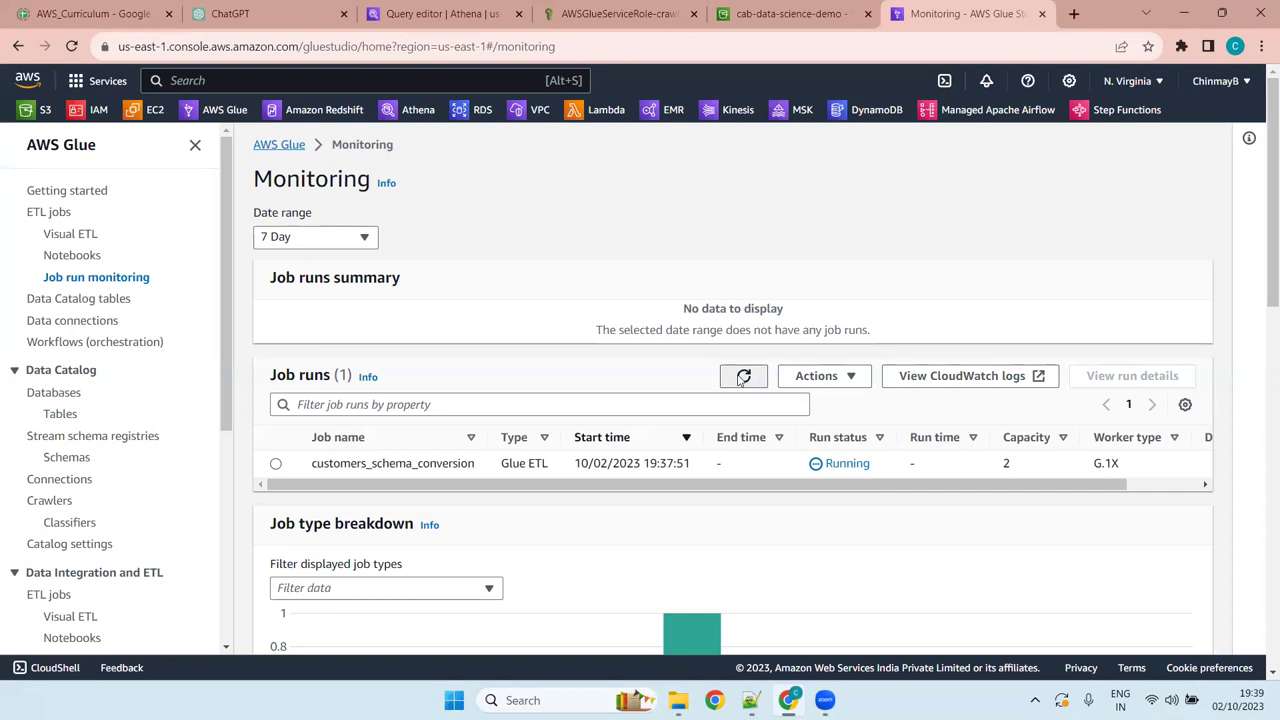
# Refresh the job runs list a few more times to check the customers_schema_conversion run
pyautogui.click(740, 378)
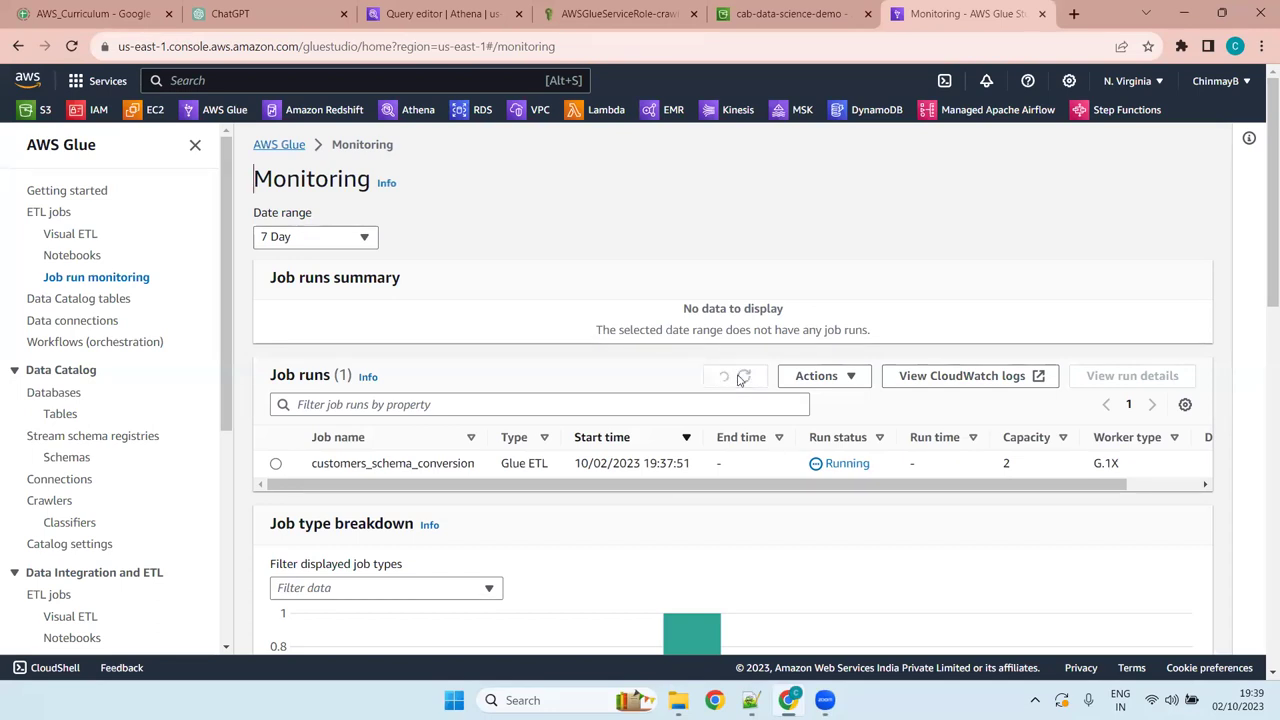
pyautogui.click(741, 378)
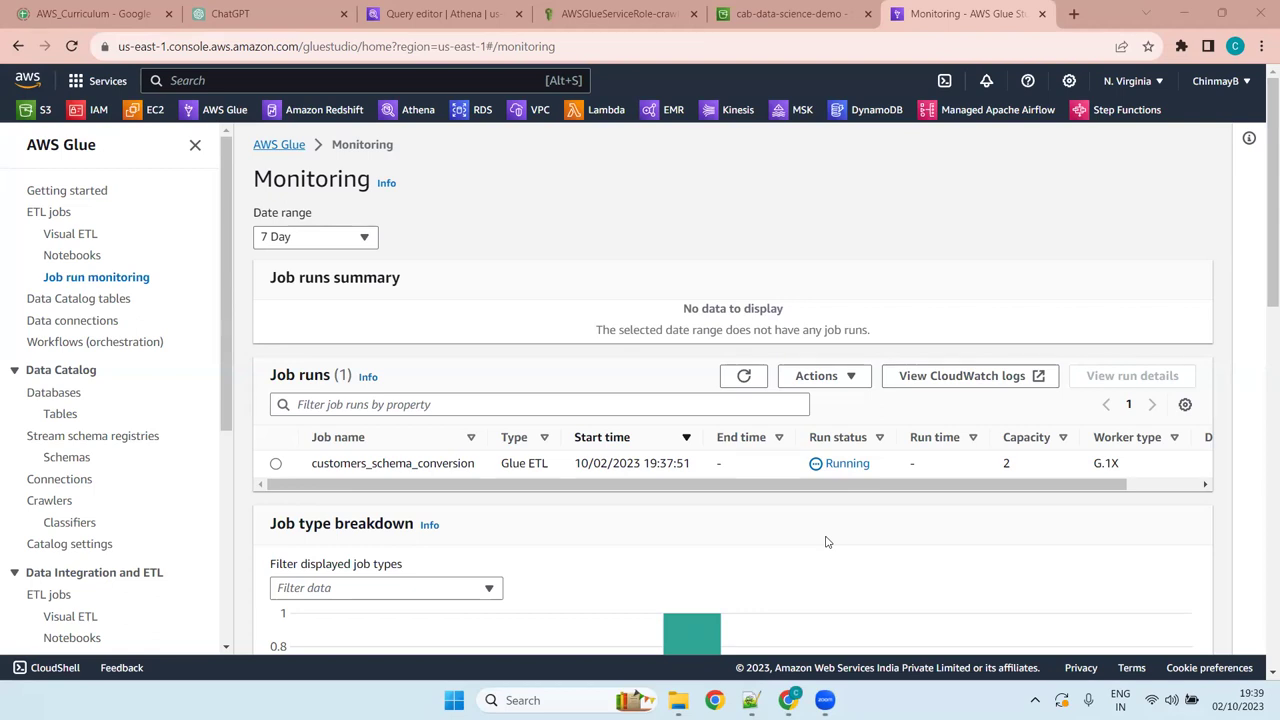
pyautogui.press('super+z')
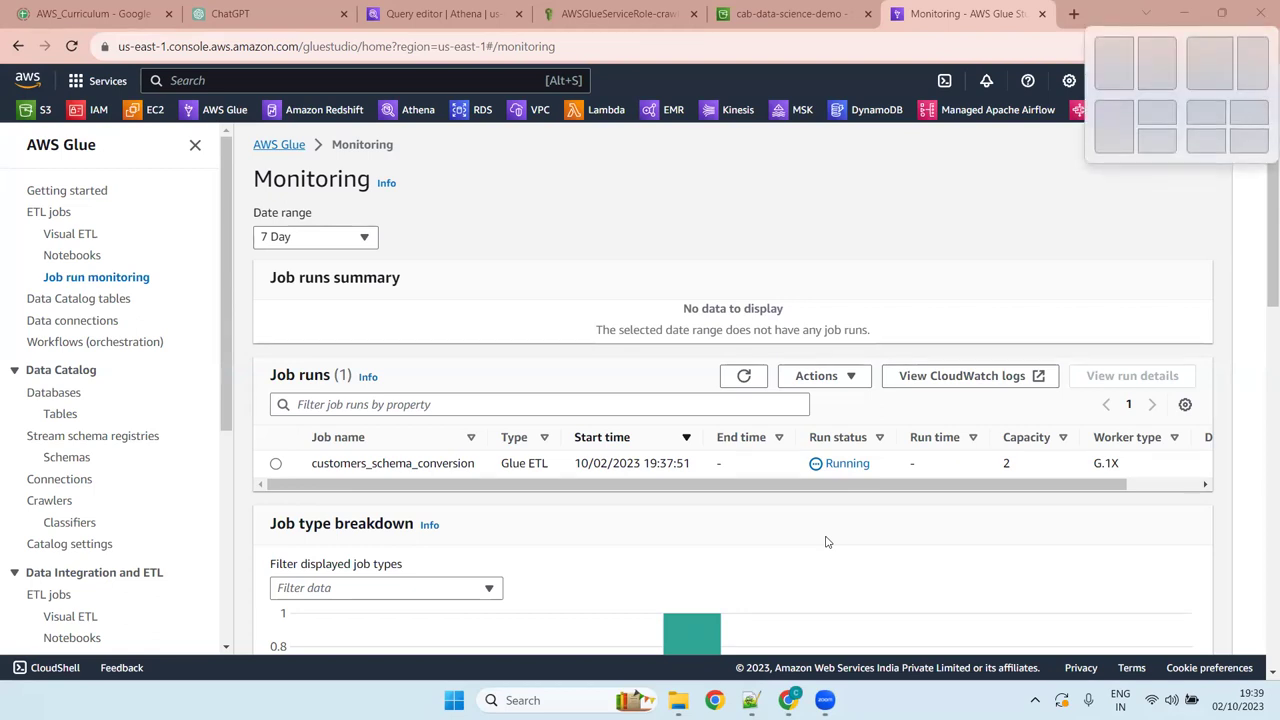
pyautogui.press('Escape')
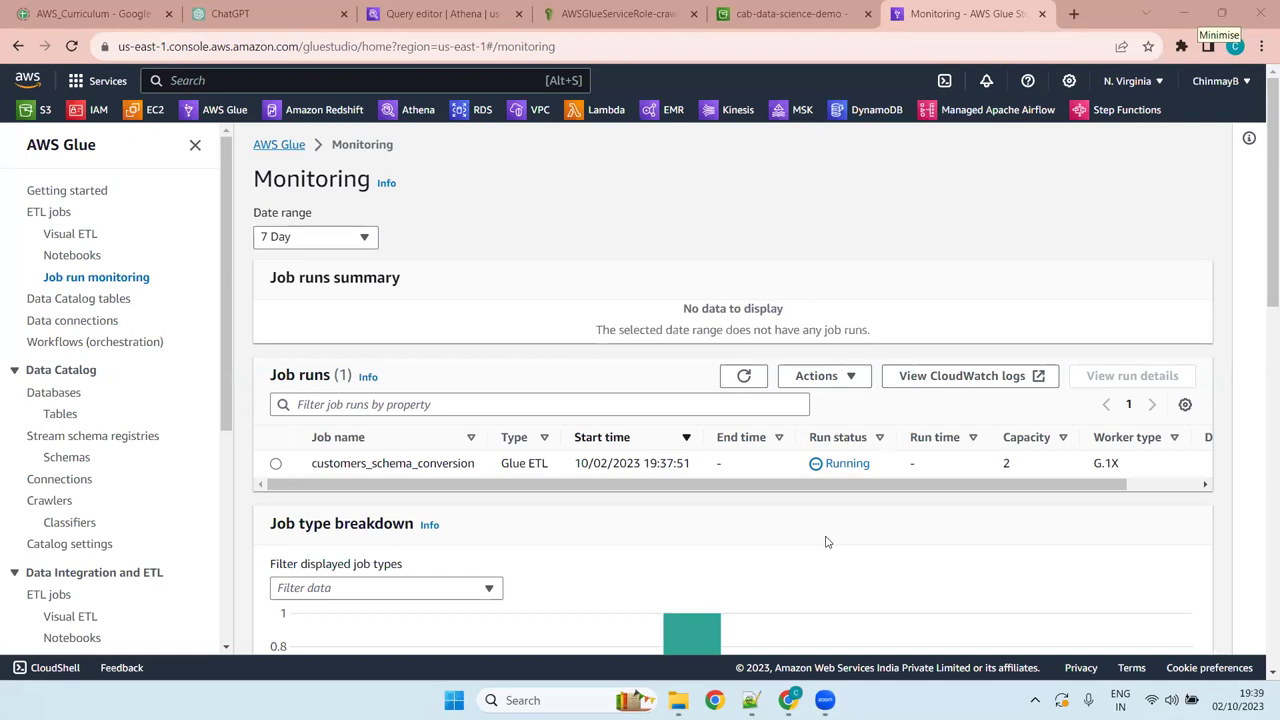
pyautogui.click(745, 380)
pyautogui.click(746, 384)
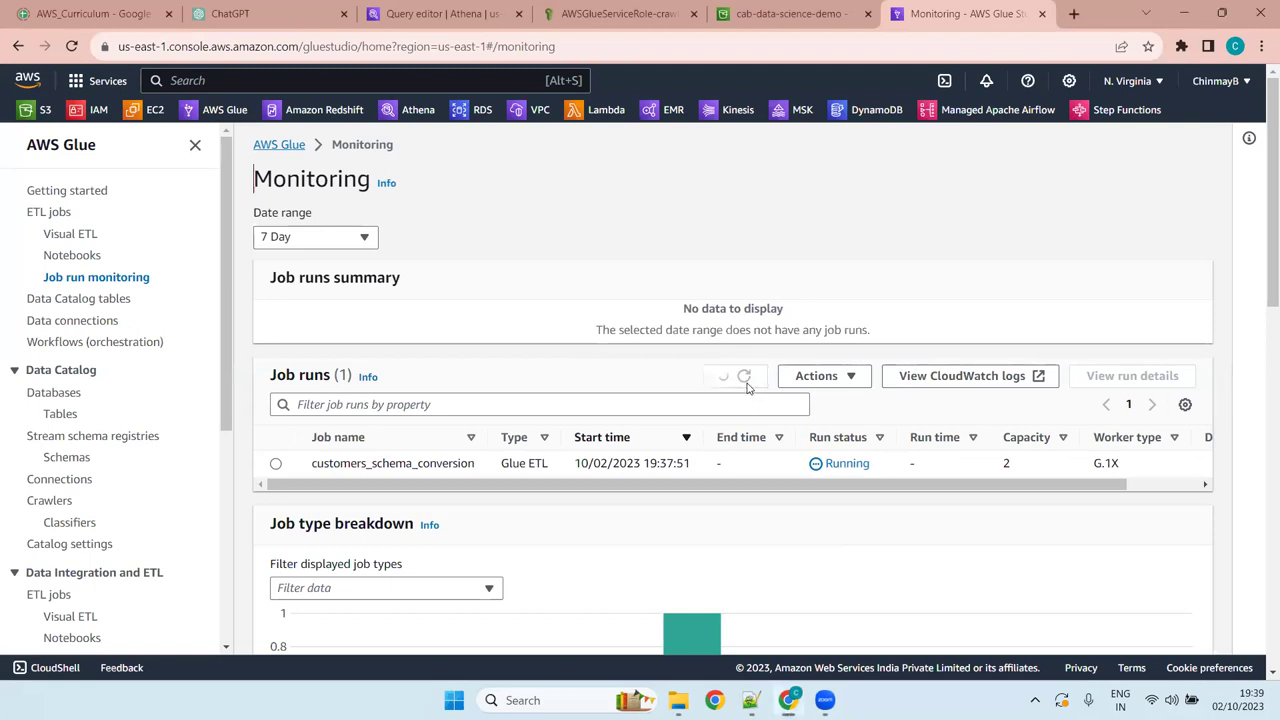
# Select the customers_schema_conversion run, open its job in the editor, and display the visual graph
pyautogui.click(277, 463)
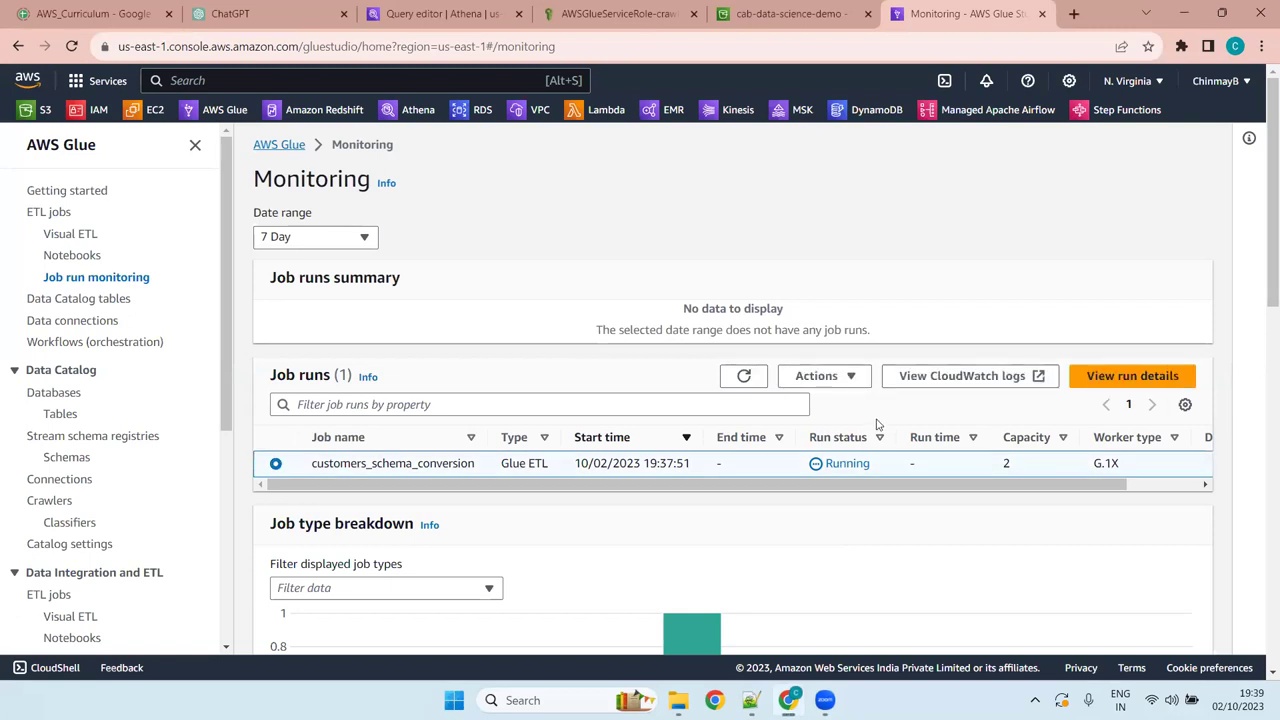
pyautogui.click(822, 376)
pyautogui.click(831, 427)
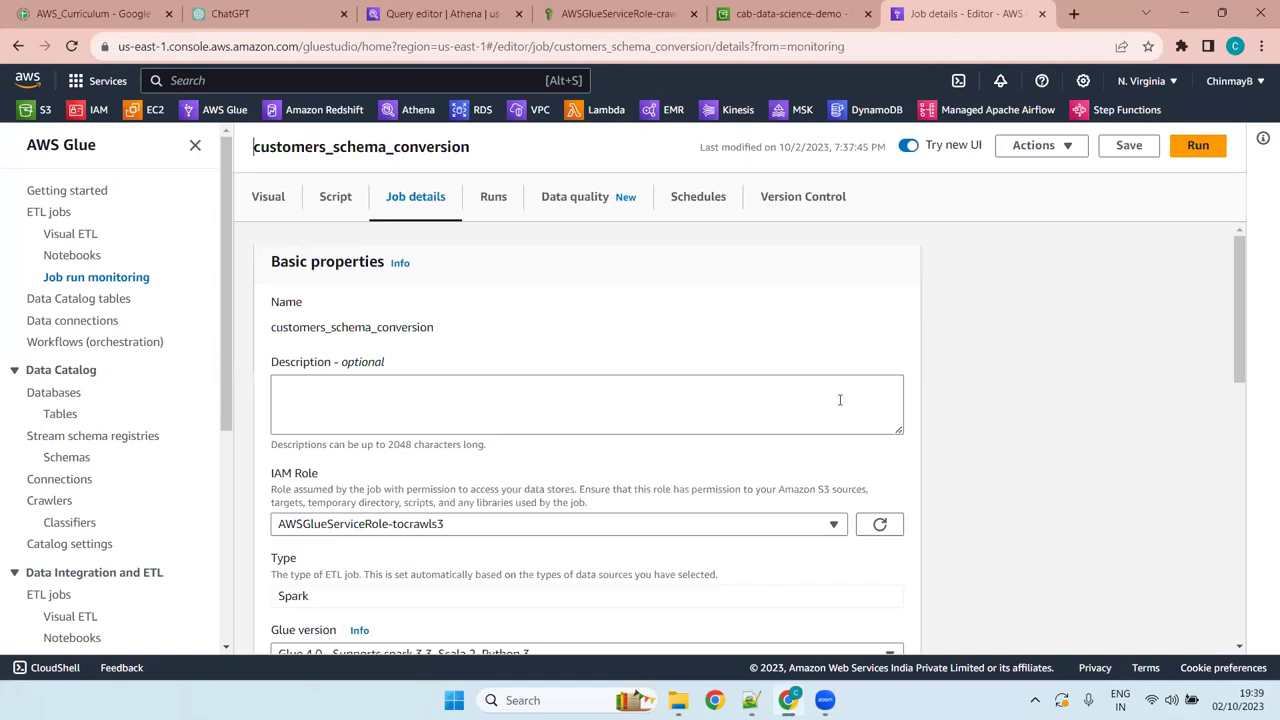
pyautogui.click(280, 199)
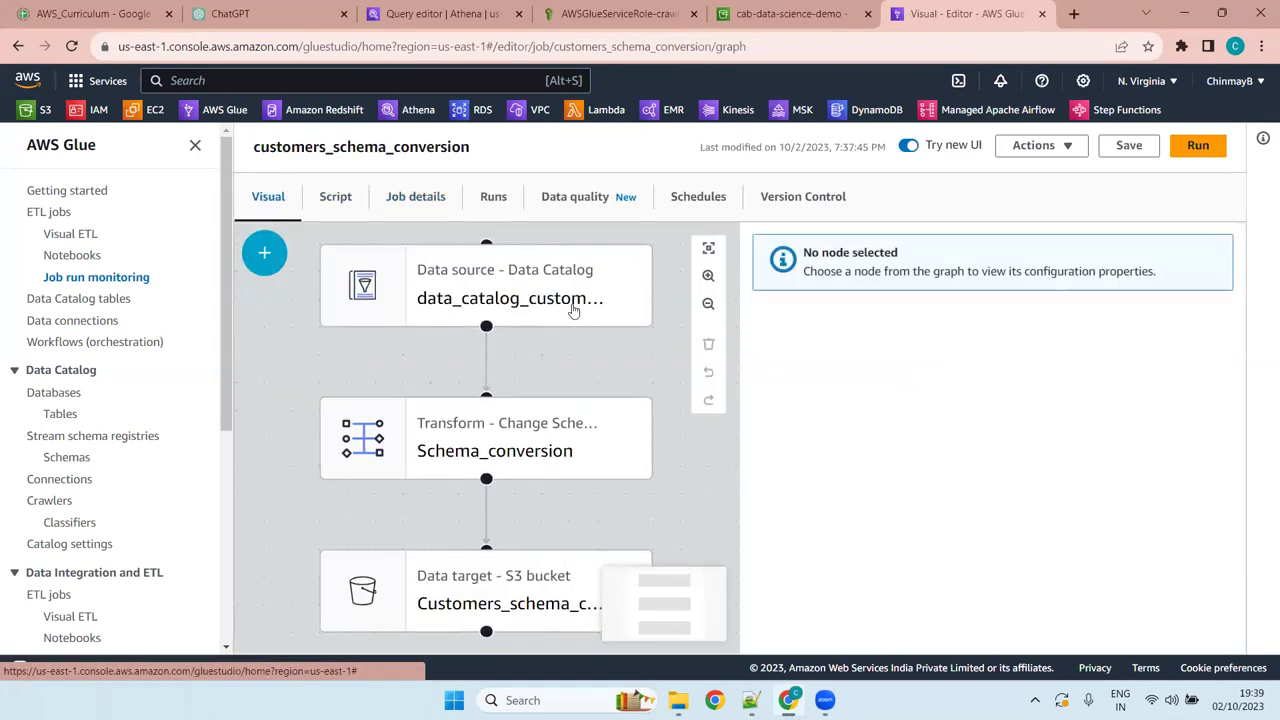
# Review the properties of the data_catalog_customers source, the Schema_conversion transform and the Customers_schema_conversion S3 target nodes
pyautogui.click(511, 305)
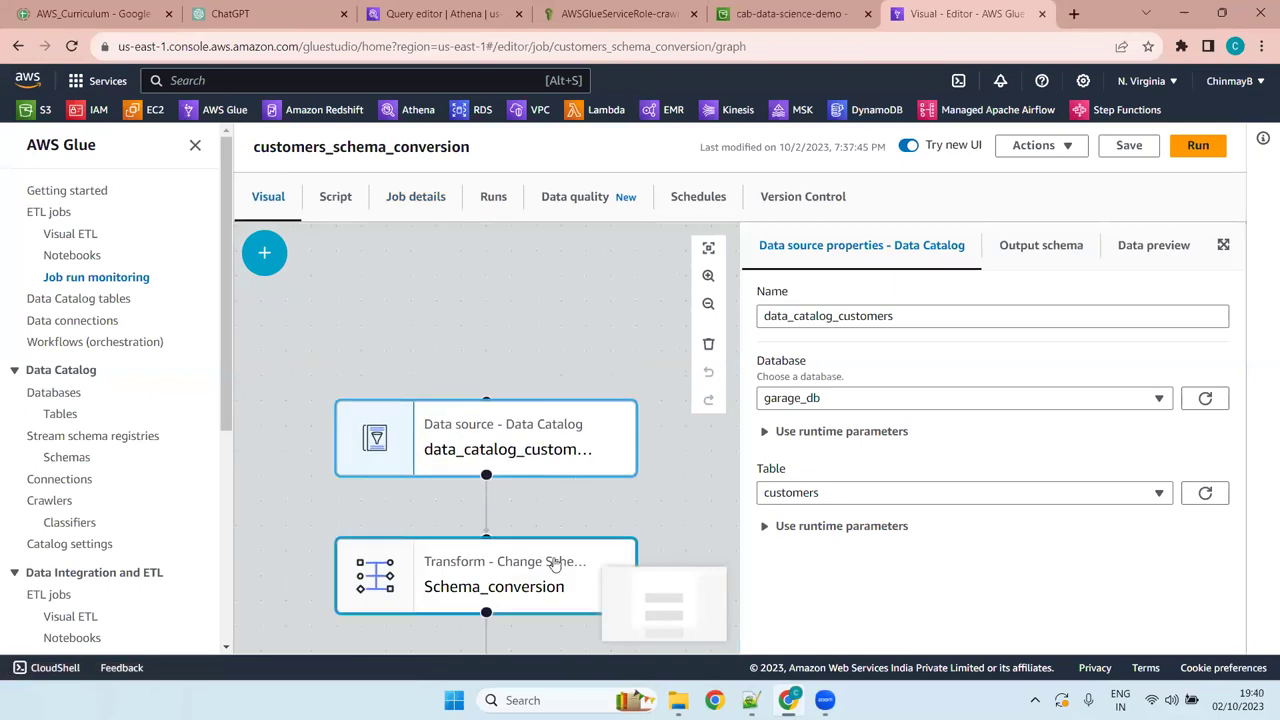
pyautogui.click(560, 565)
pyautogui.scroll(-1, 976, 505)
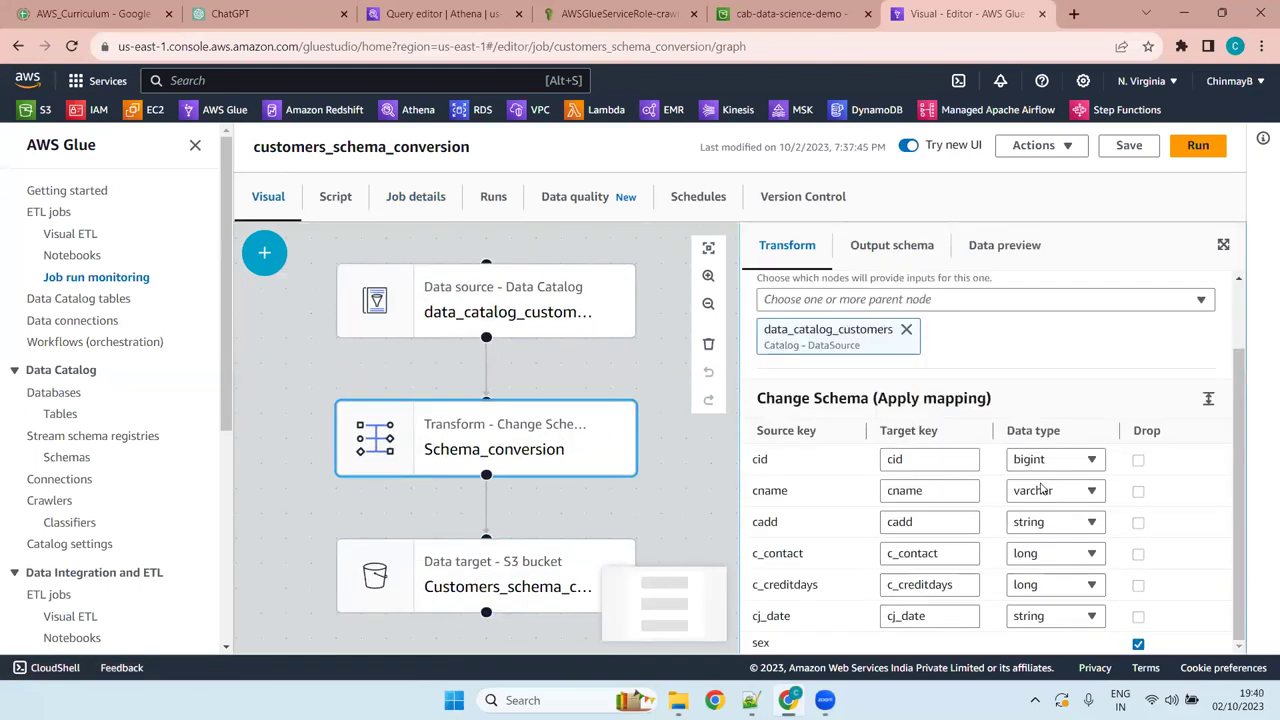
pyautogui.click(519, 575)
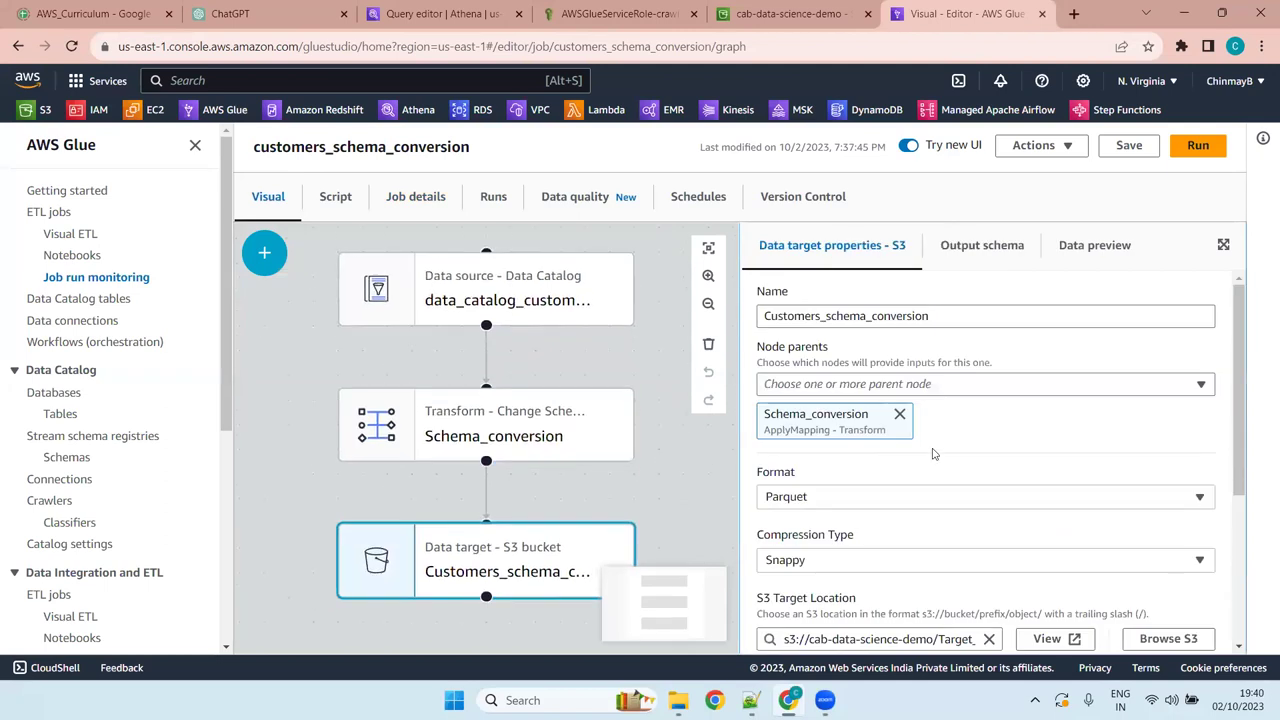
pyautogui.scroll(-3, 1124, 412)
pyautogui.scroll(3, 1124, 412)
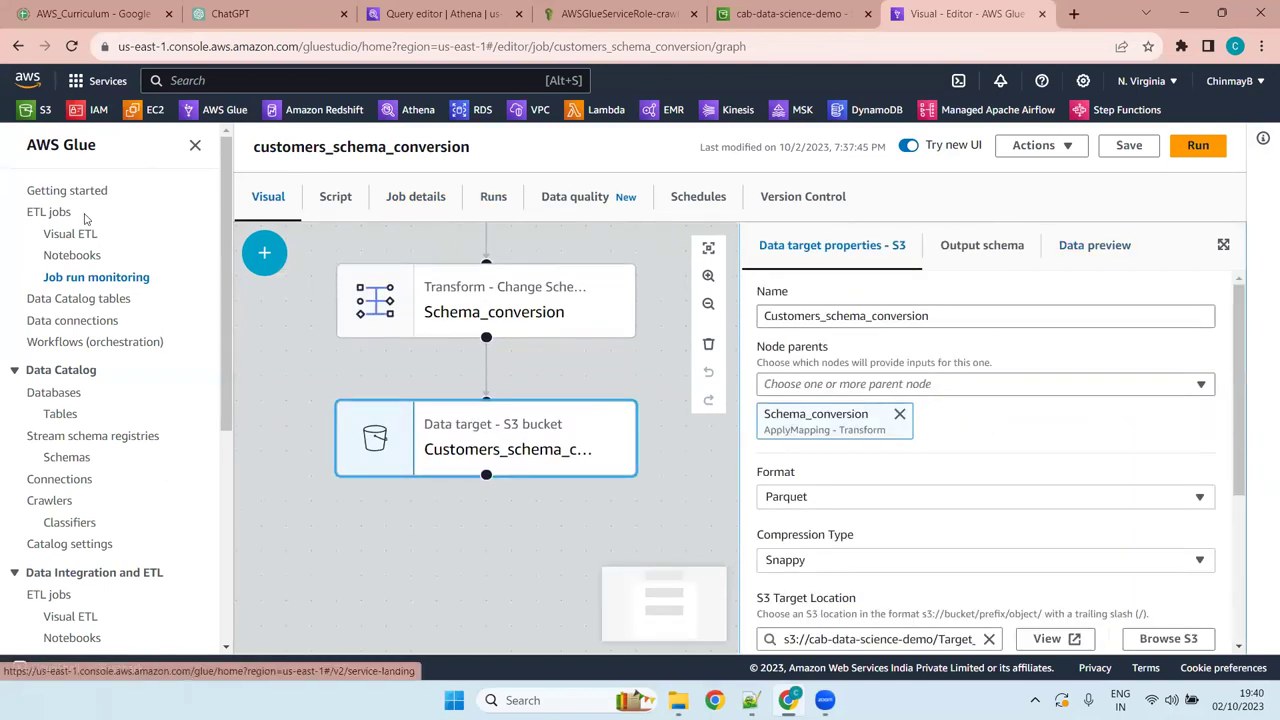
# Show the job's run history in the editor and refresh it to check the run status
pyautogui.click(497, 199)
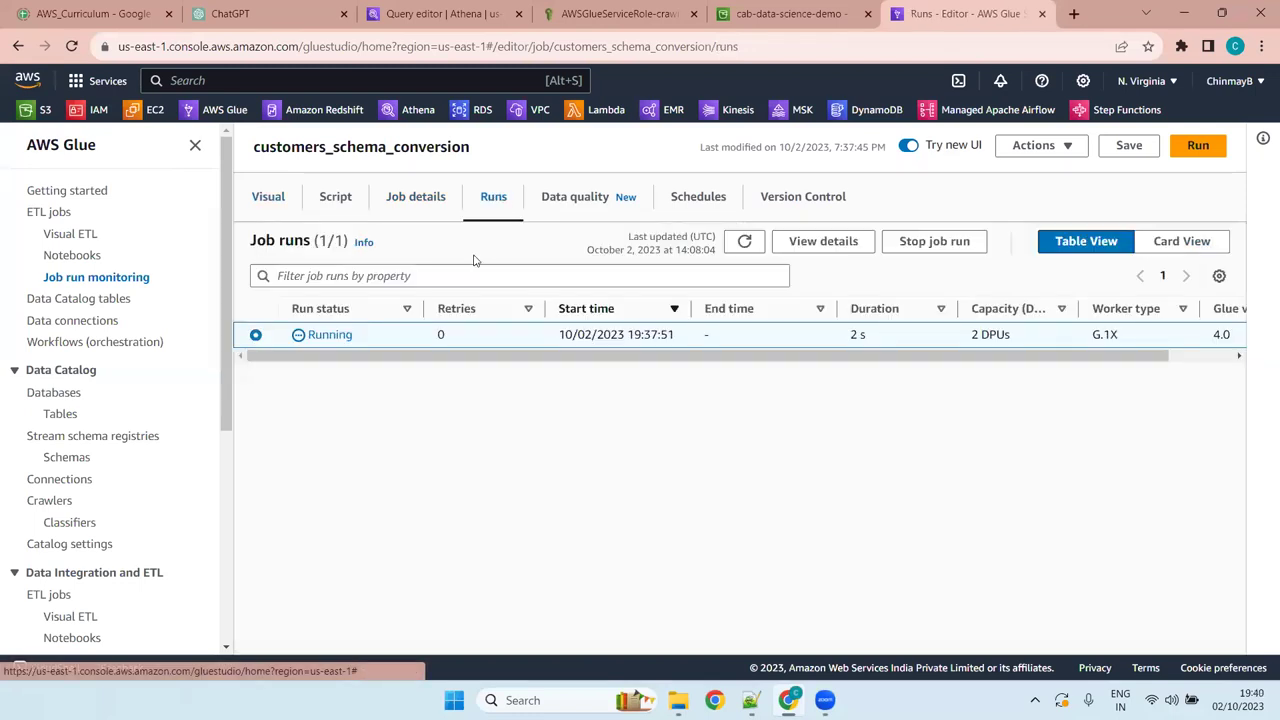
pyautogui.click(733, 243)
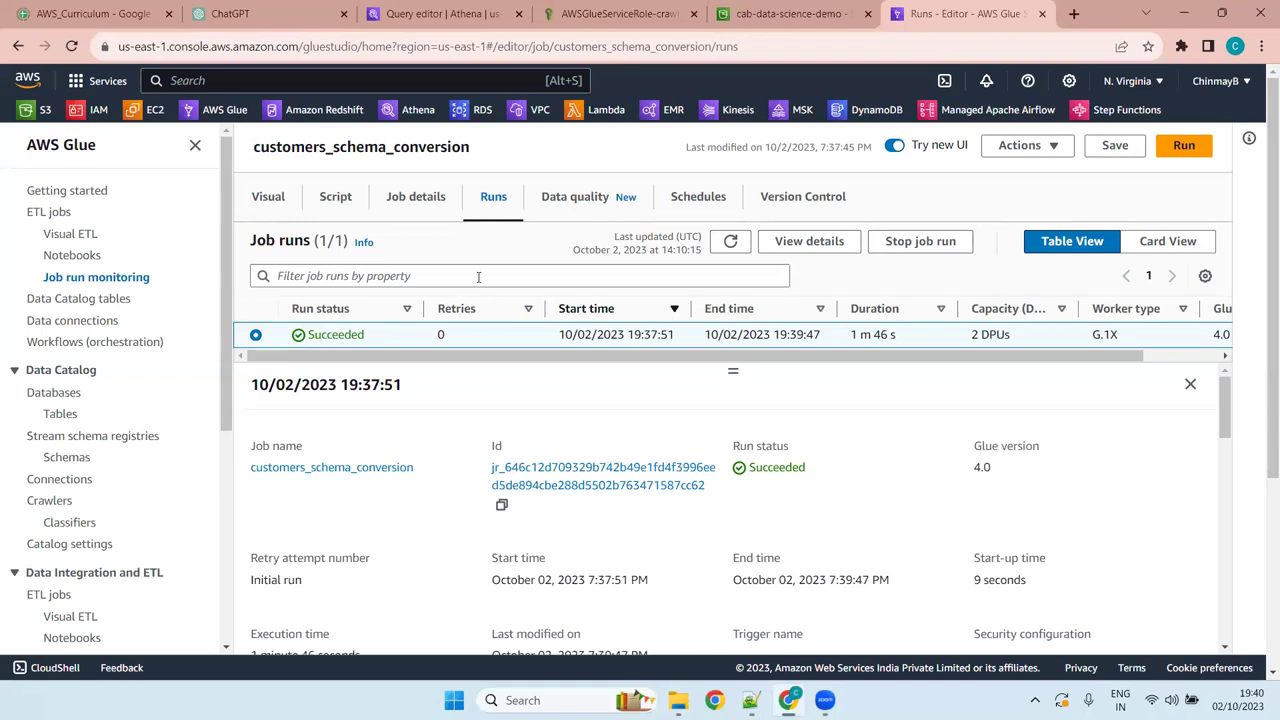
pyautogui.click(730, 242)
# Switch to Amazon S3, refresh the Target_data folder, and open its Parquet output file in Query with S3 Select
pyautogui.click(806, 10)
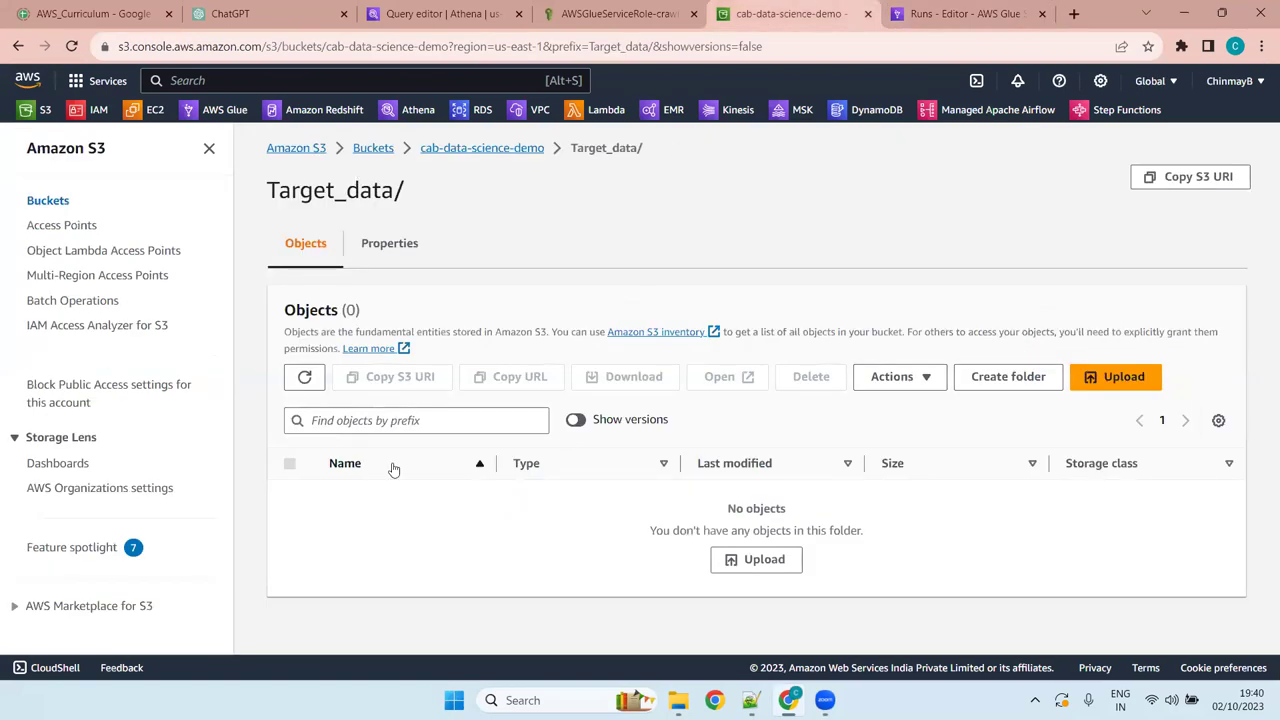
pyautogui.click(304, 376)
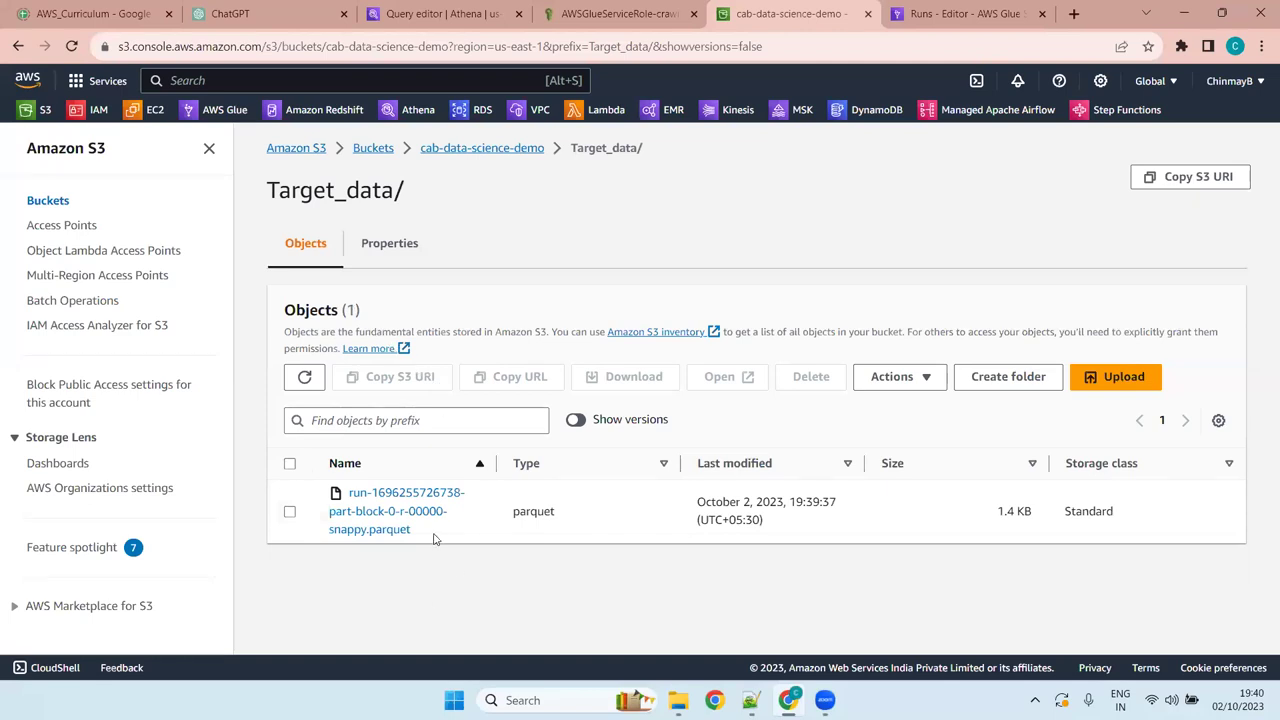
pyautogui.click(289, 511)
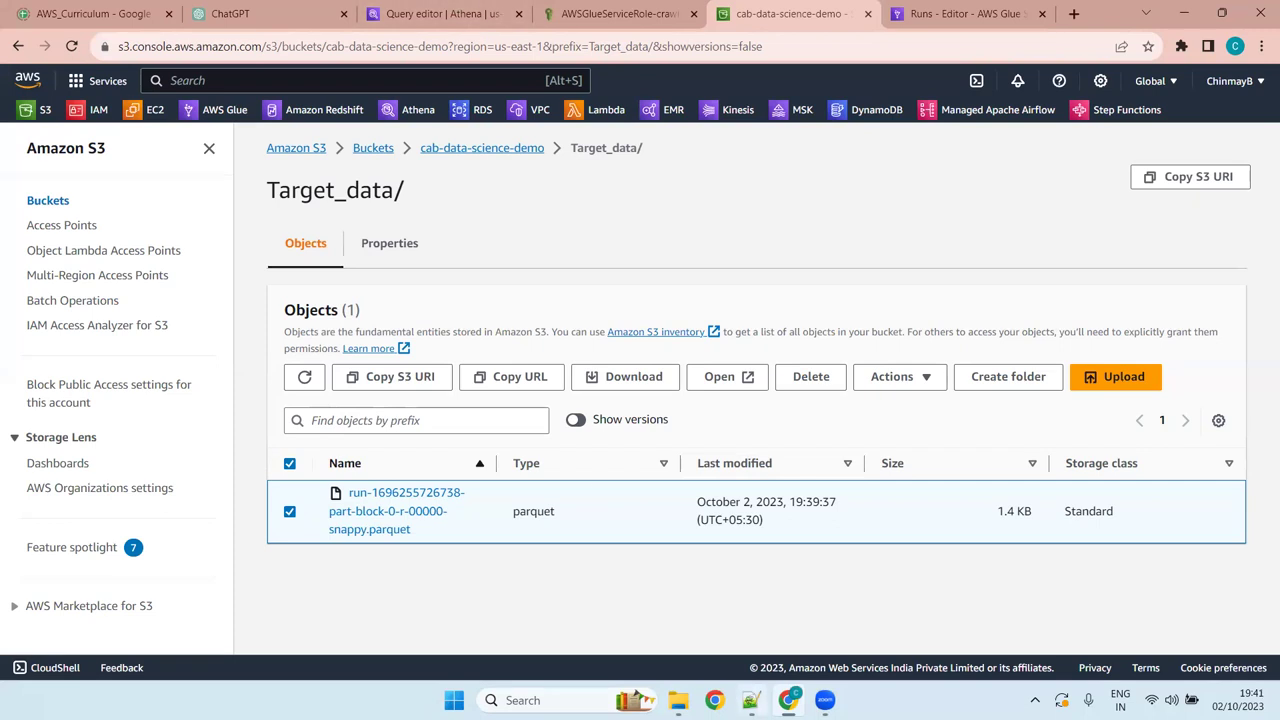
pyautogui.click(902, 380)
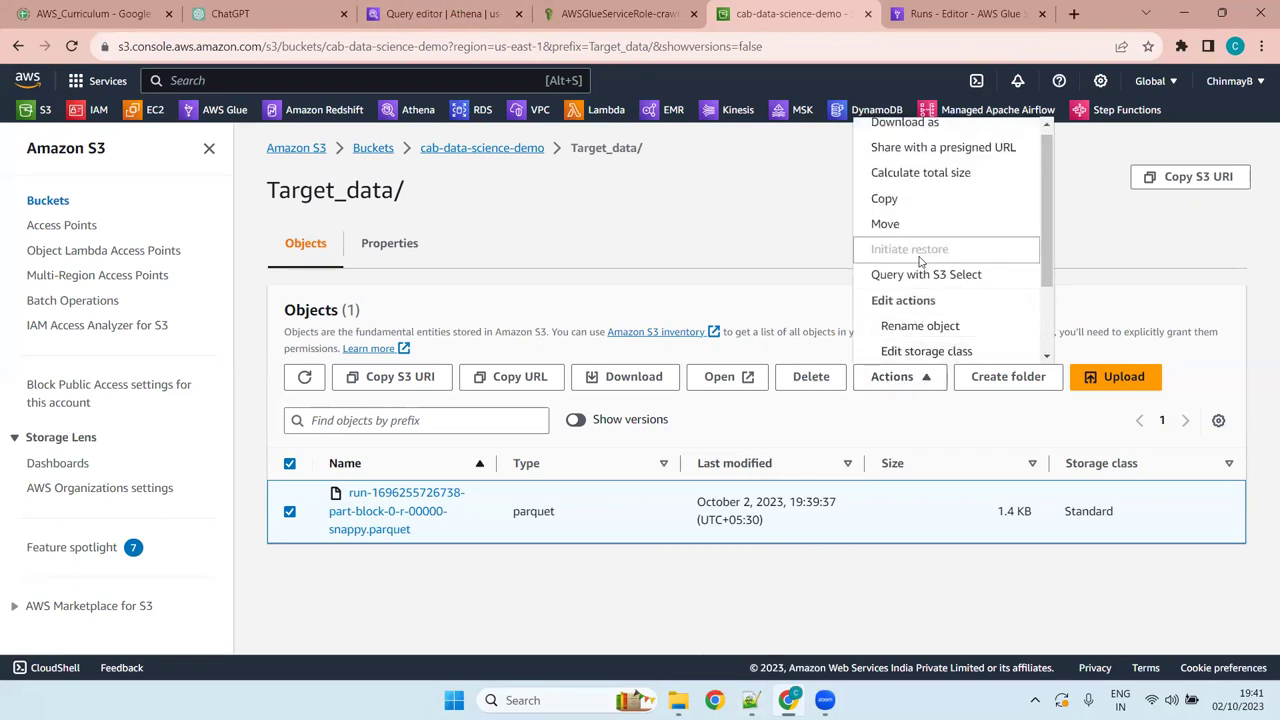
pyautogui.click(933, 284)
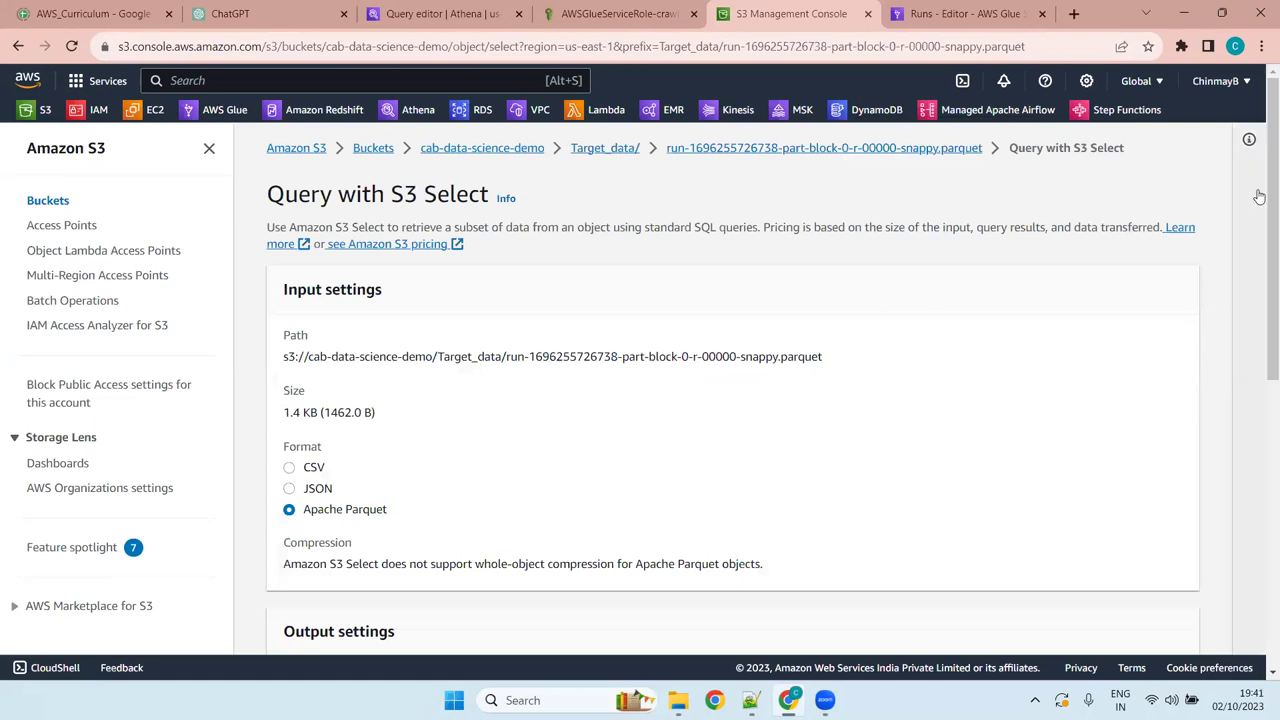
# Set the output format to CSV, run the query SELECT * FROM s3object s LIMIT 5, and view the results
pyautogui.scroll(-2, 1260, 280)
pyautogui.scroll(-2, 1260, 297)
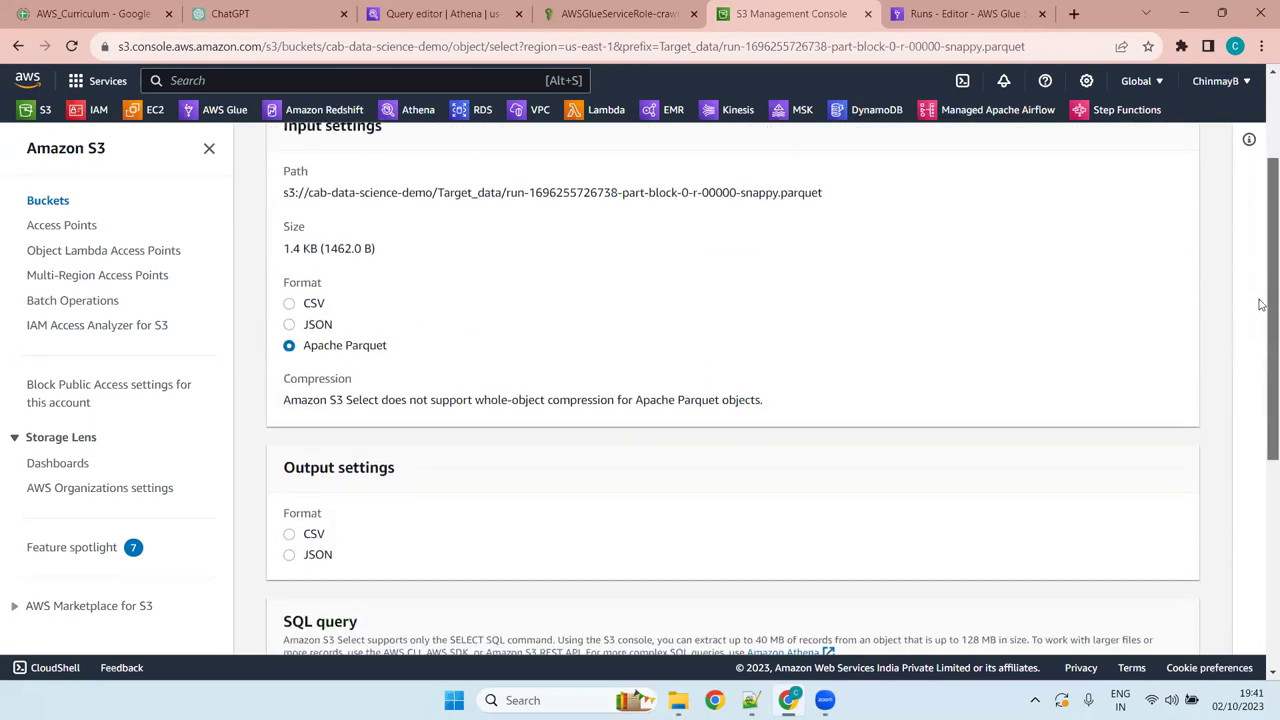
pyautogui.click(289, 386)
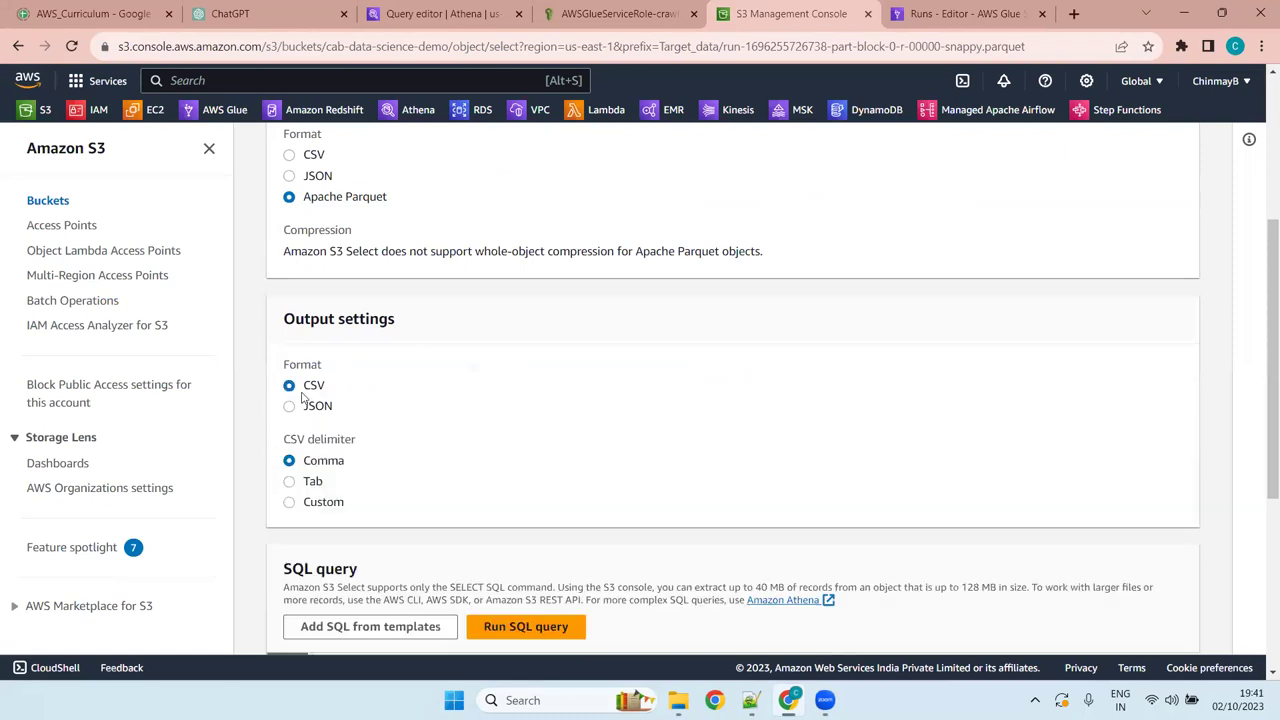
pyautogui.scroll(-3, 1260, 260)
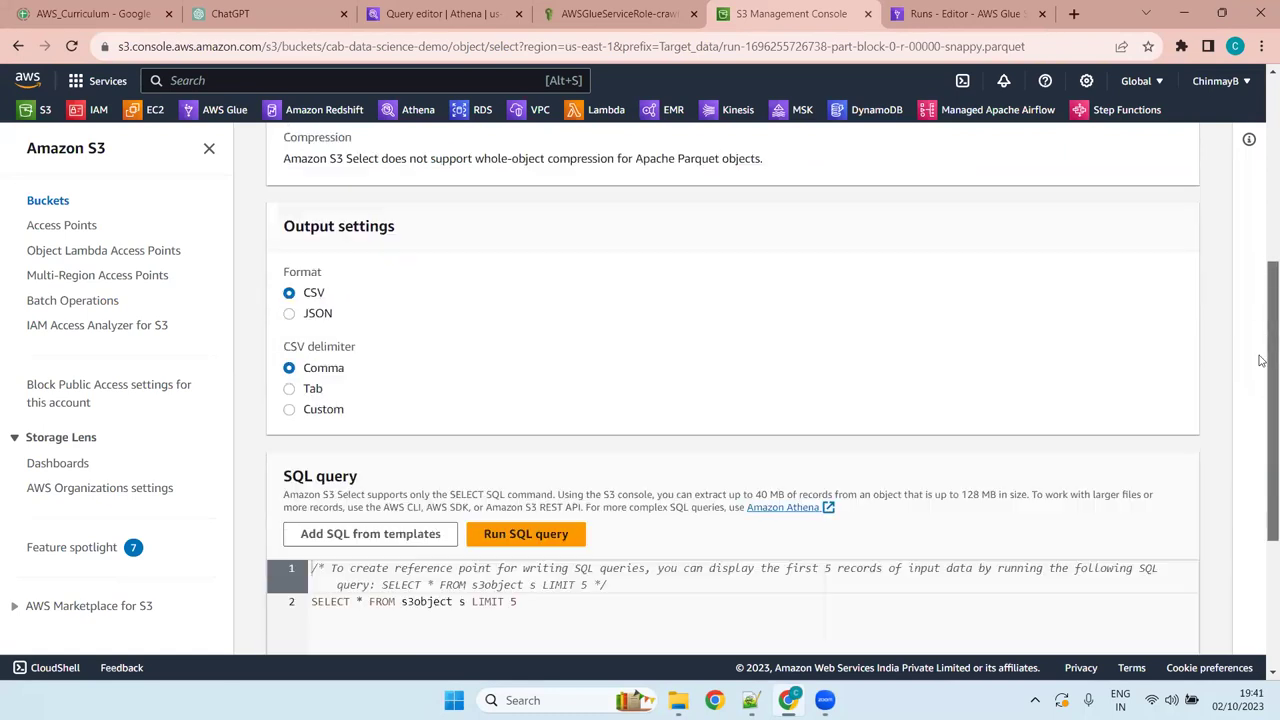
pyautogui.click(533, 343)
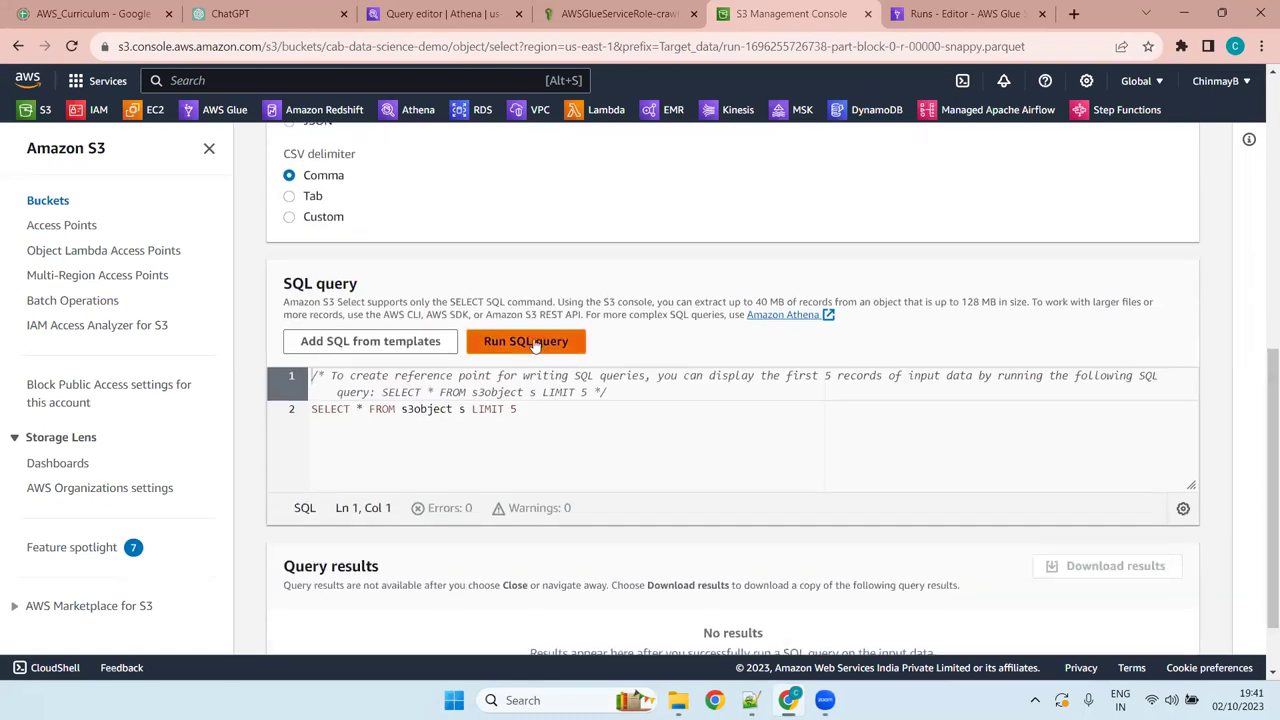
pyautogui.scroll(-4, 720, 408)
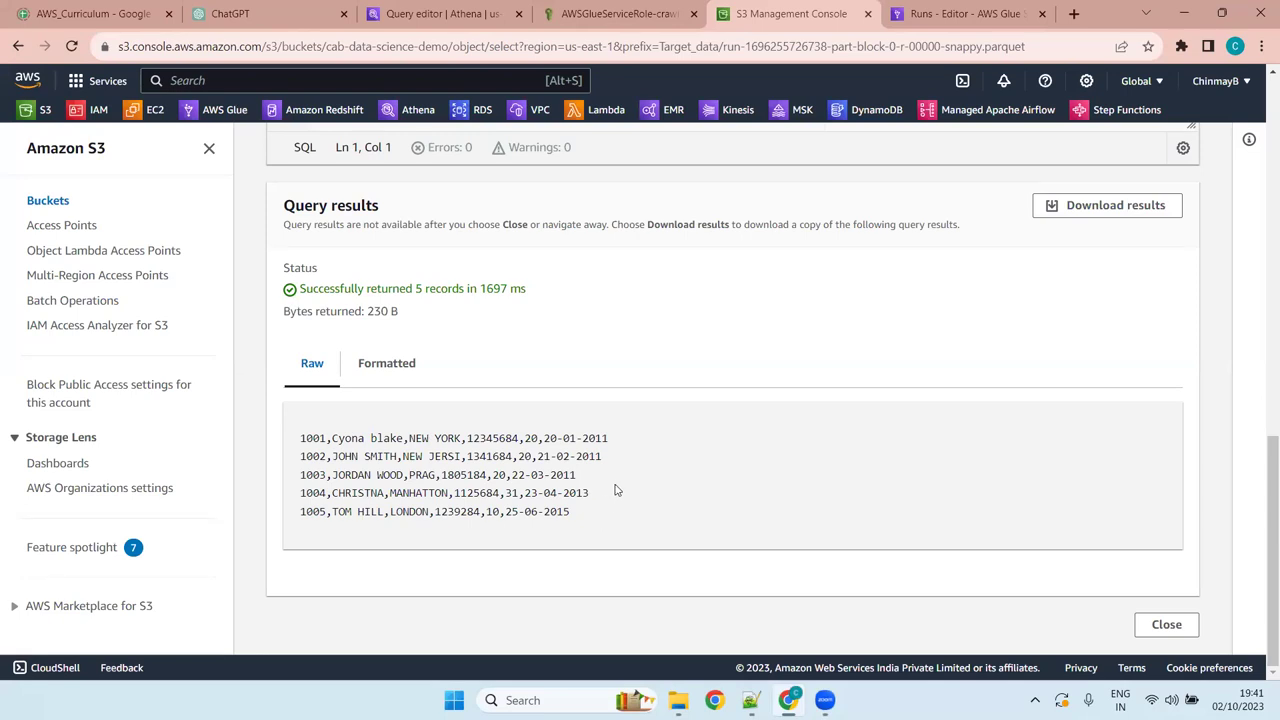
# Leave the S3 Select query and go back through the cab-data-science-demo bucket to the list of all buckets
pyautogui.scroll(15, 617, 489)
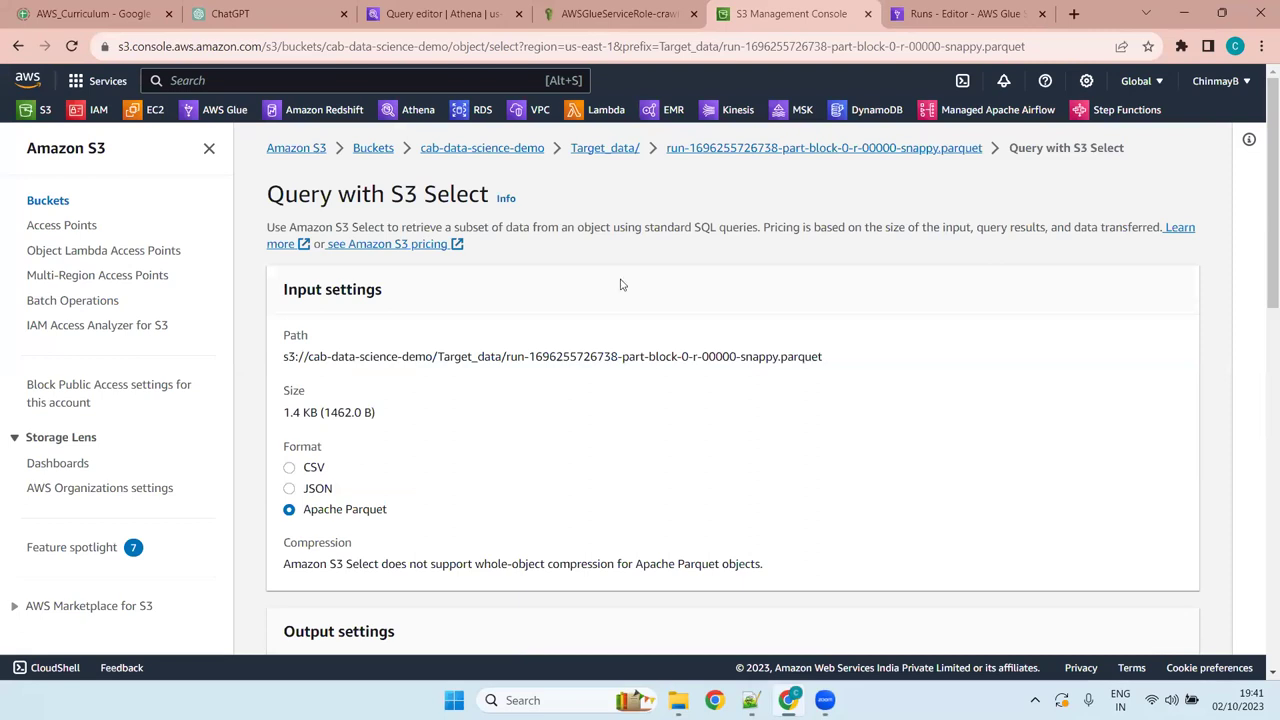
pyautogui.click(529, 150)
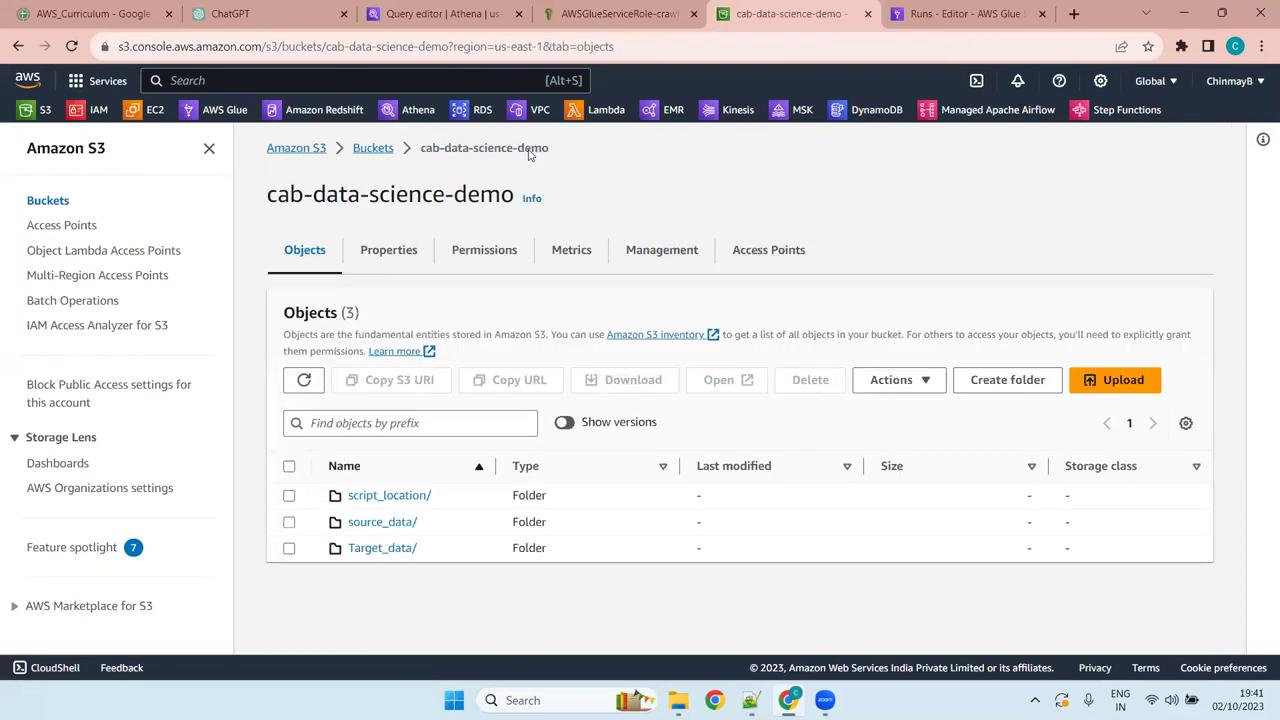
pyautogui.click(372, 150)
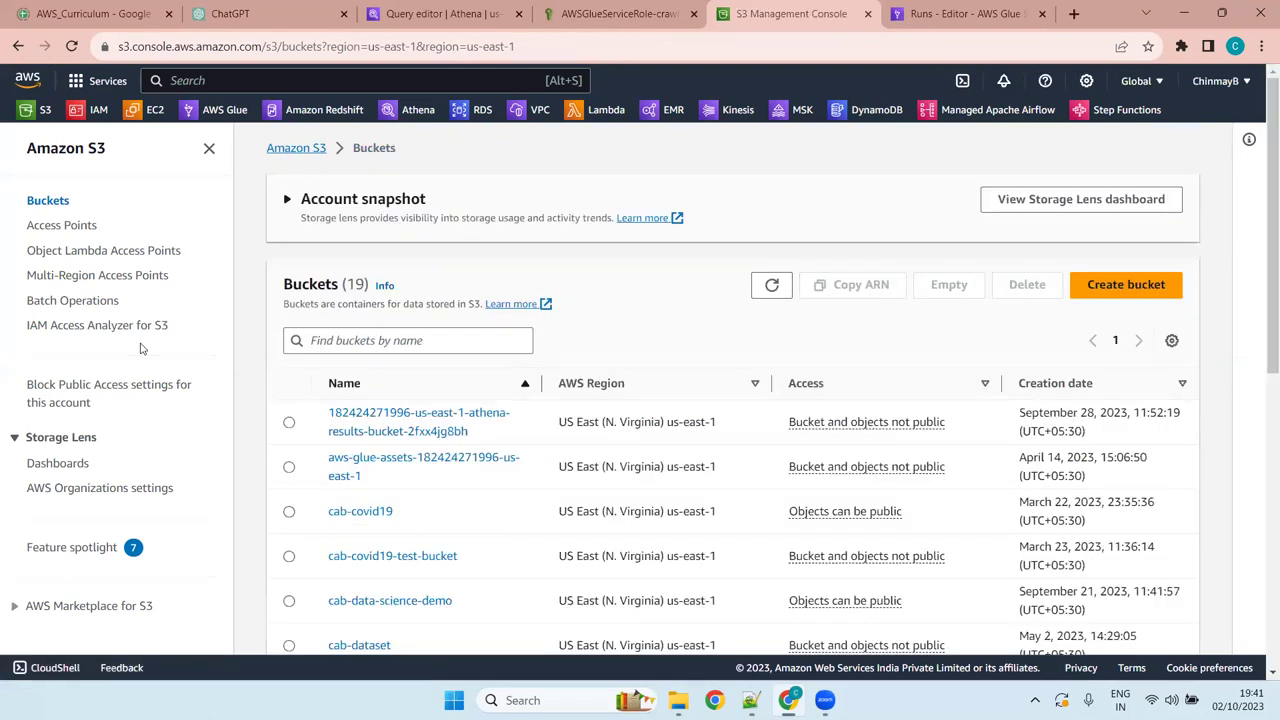
# Dismiss the policy notice on the AWSGlueServiceRole-crawlS3 role page, open AWS Glue in its place, and dismiss the landing page announcement
pyautogui.click(609, 8)
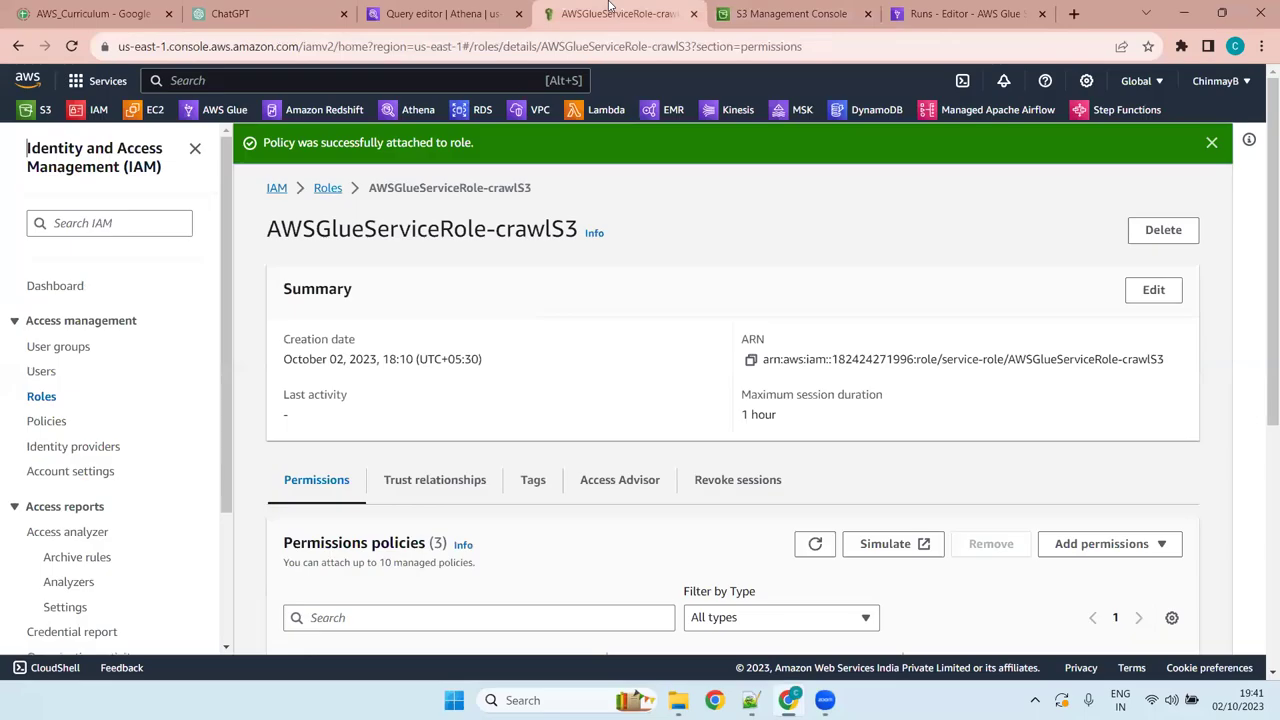
pyautogui.click(1211, 143)
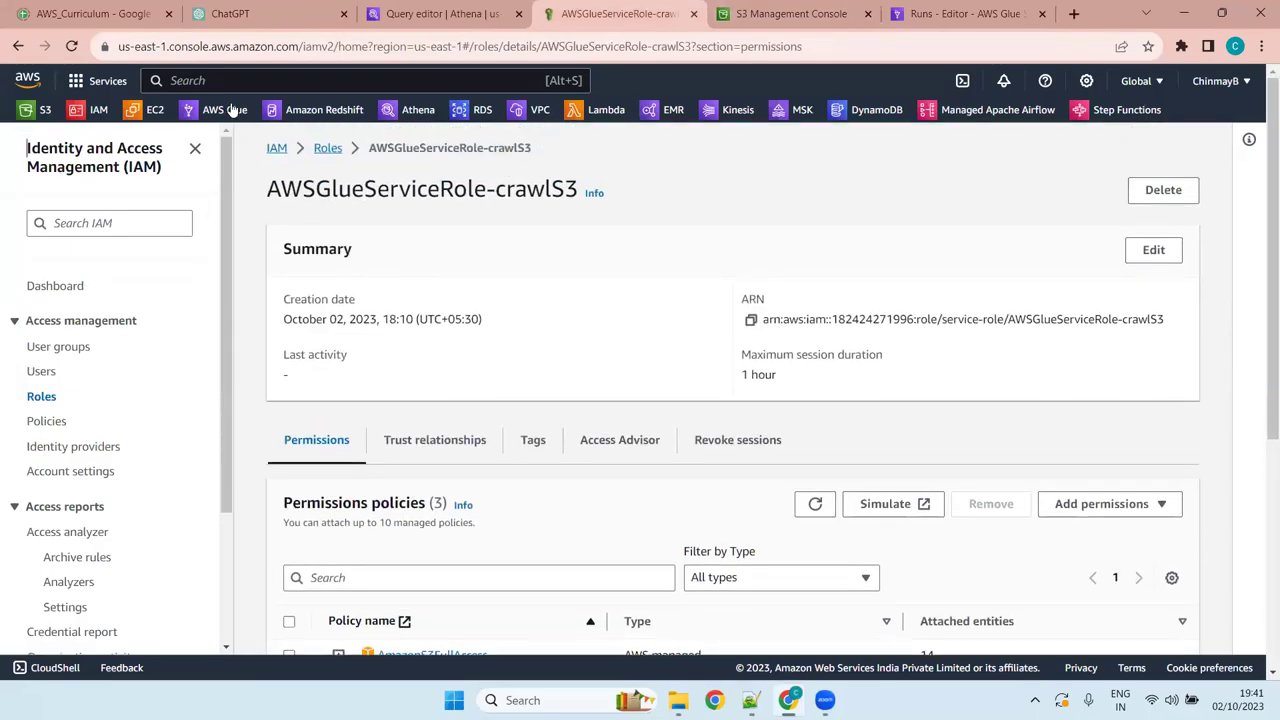
pyautogui.click(425, 11)
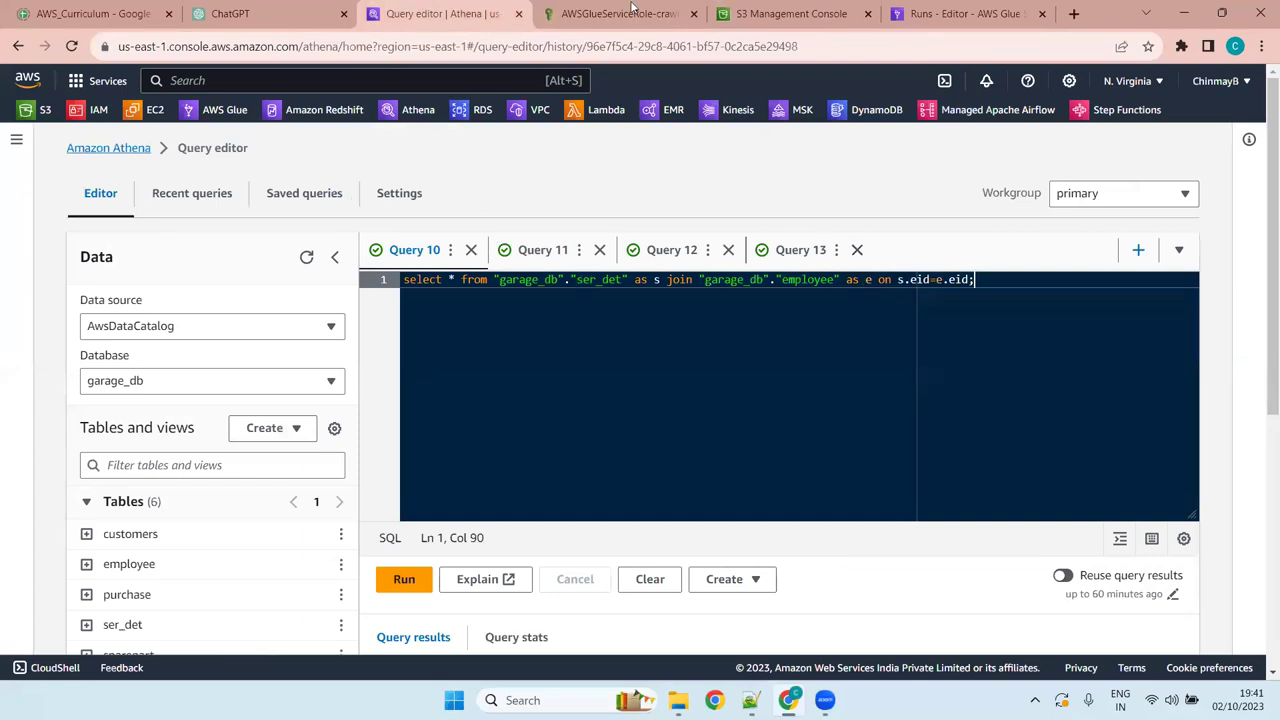
pyautogui.click(631, 8)
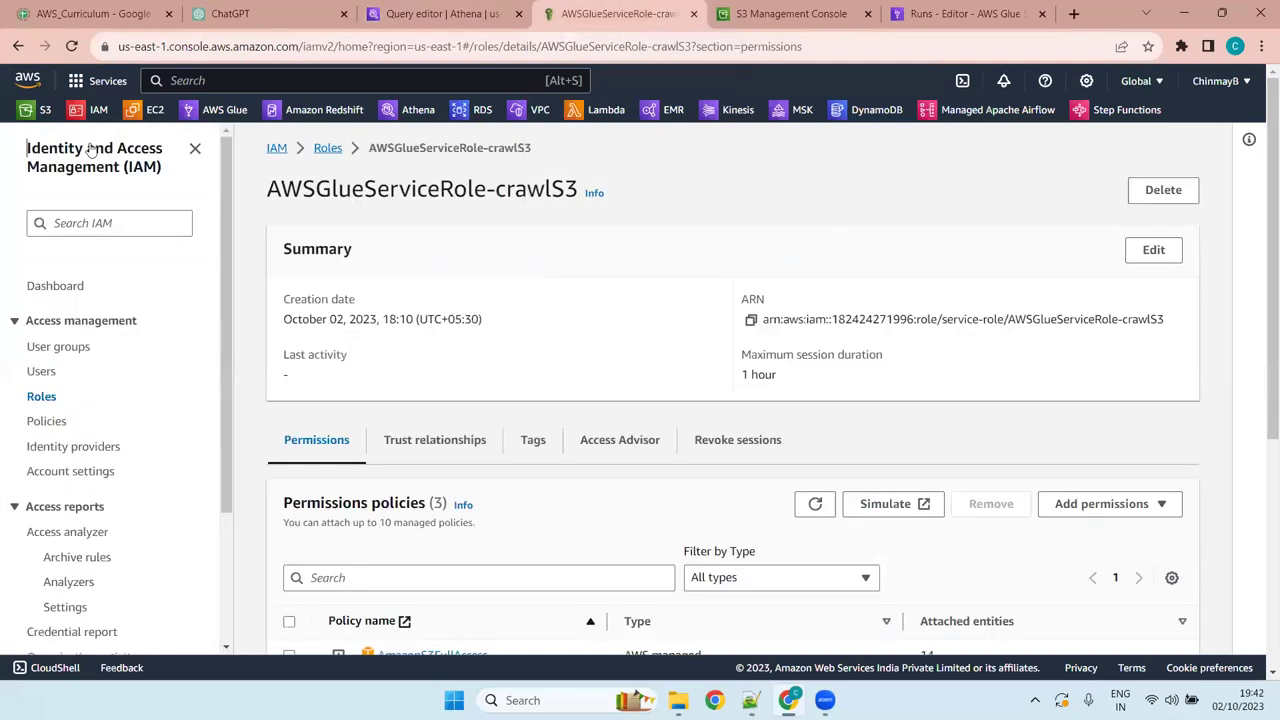
pyautogui.click(217, 112)
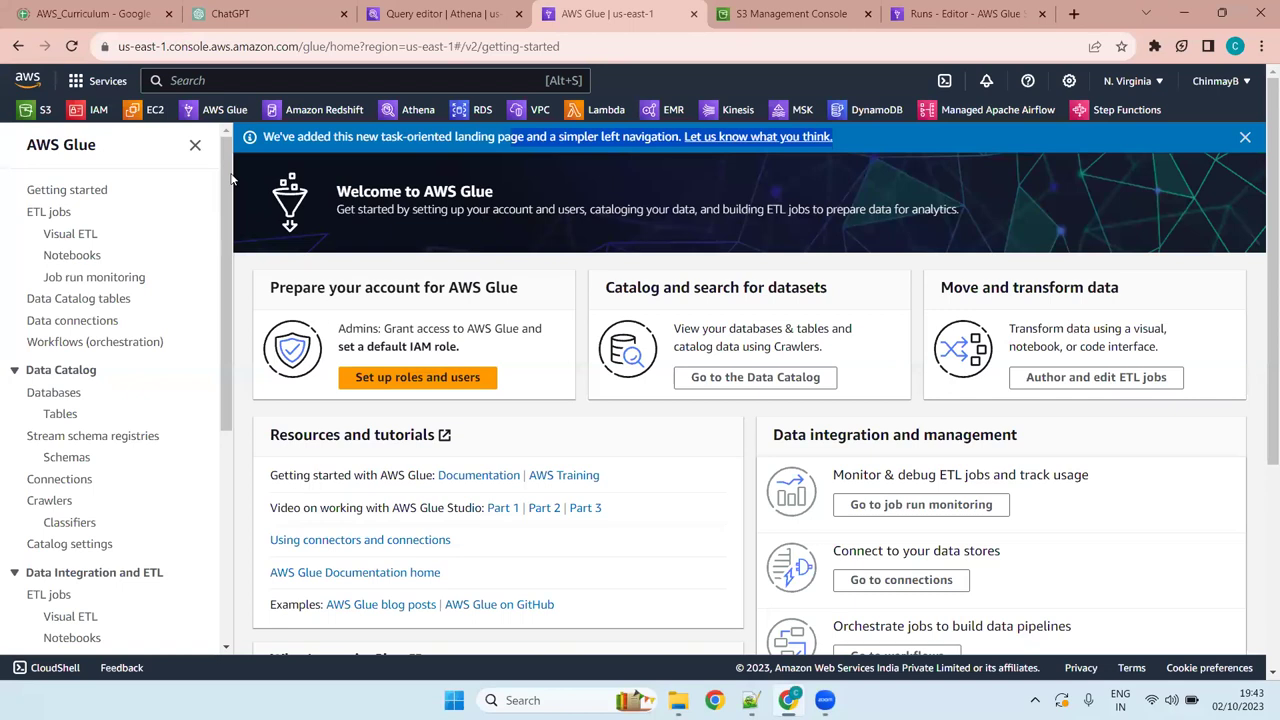
pyautogui.click(1245, 138)
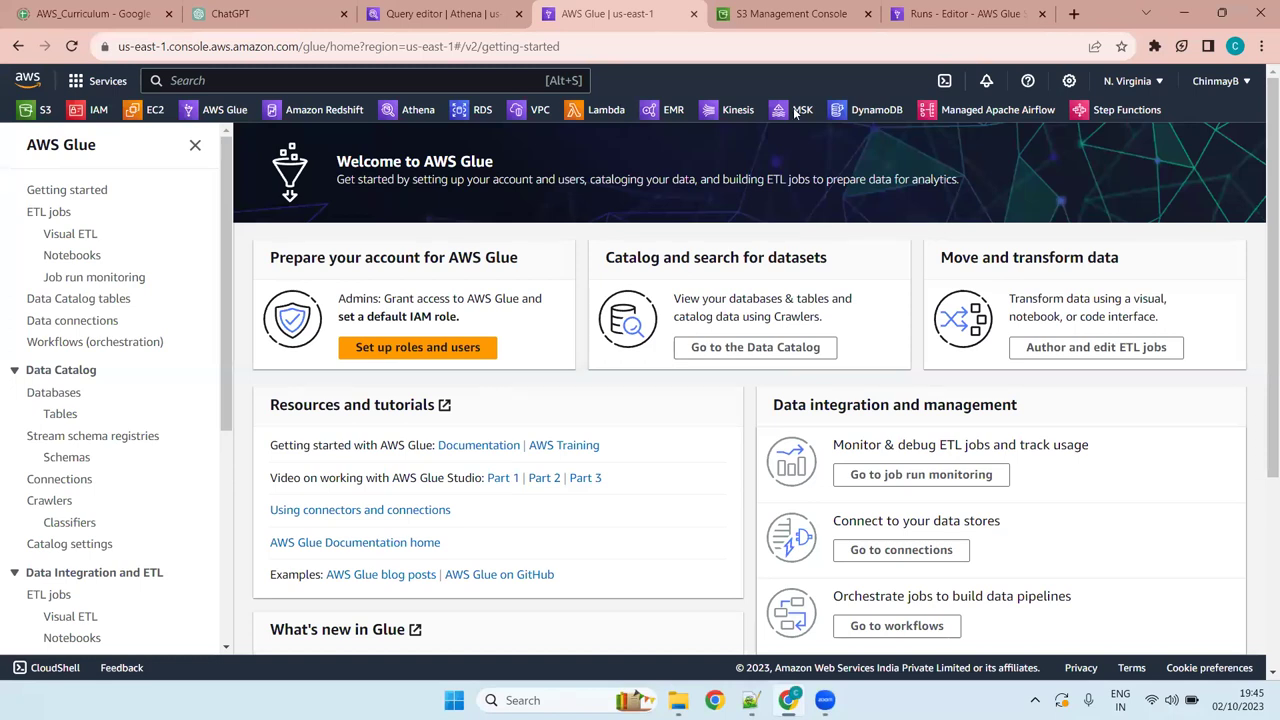
# Open the ETL jobs page and look through the source and target choices for a new visual job
pyautogui.click(52, 212)
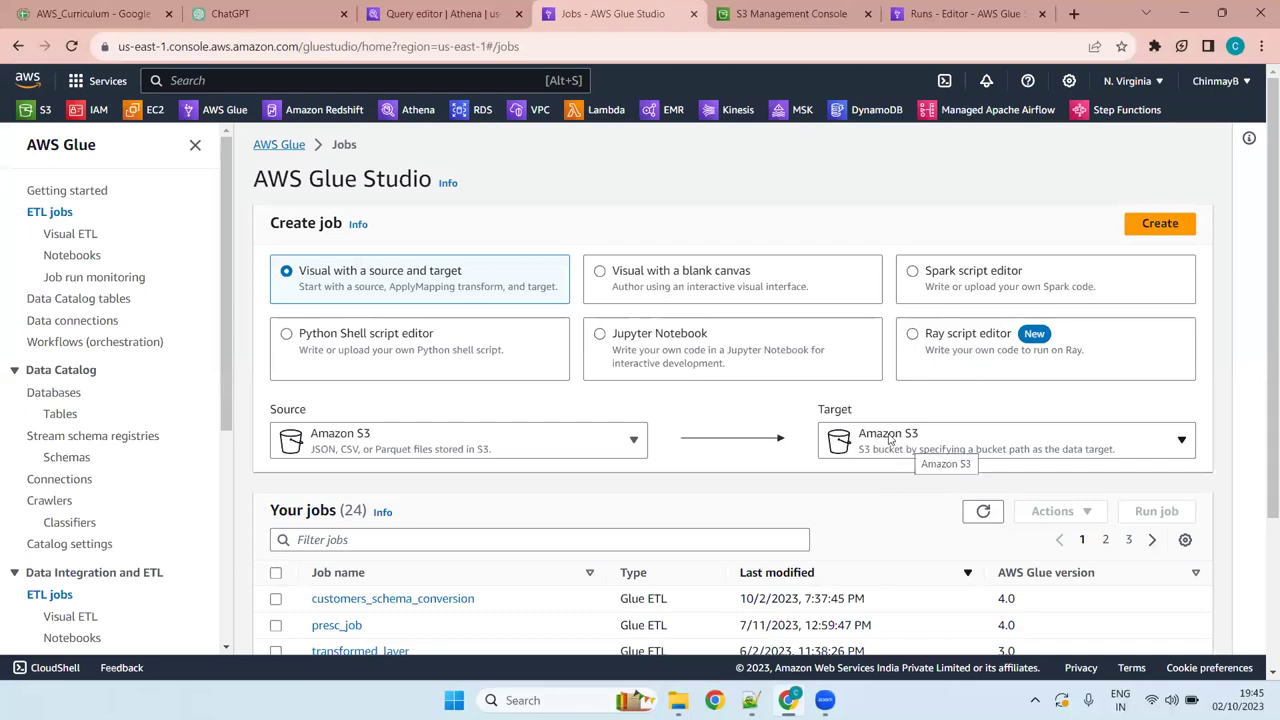
pyautogui.click(608, 455)
pyautogui.click(608, 455)
pyautogui.click(915, 451)
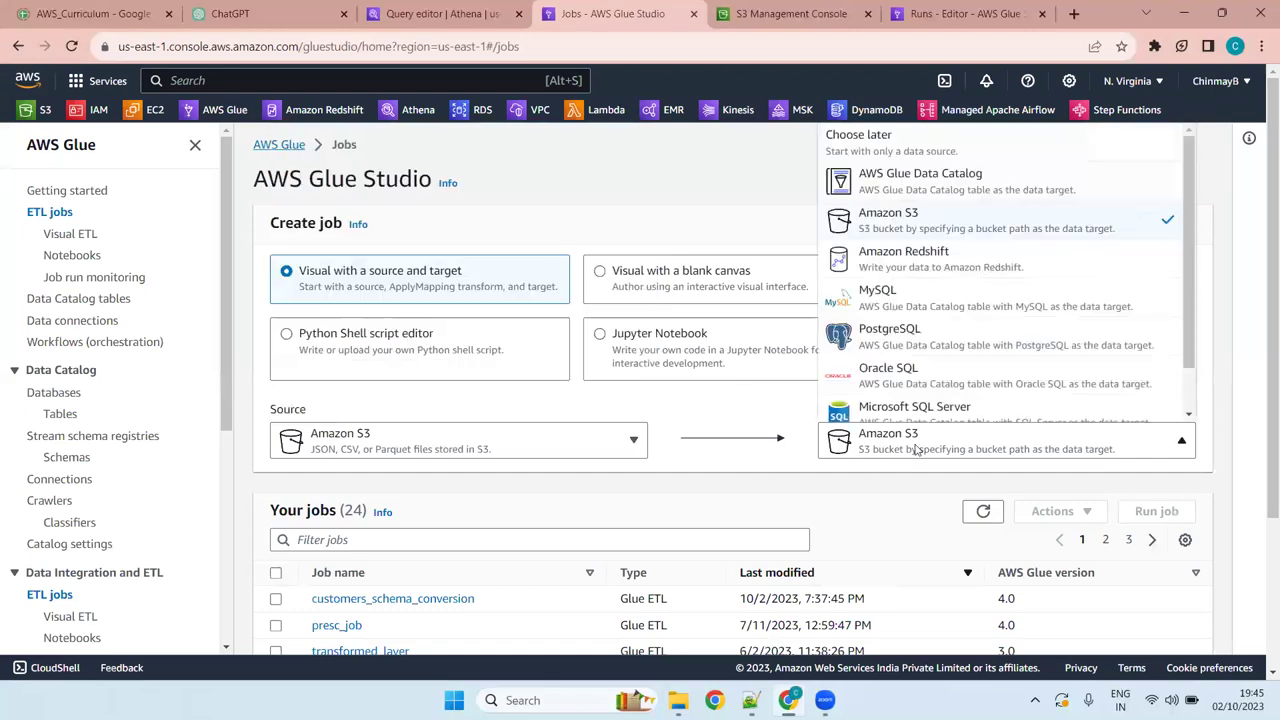
pyautogui.click(915, 451)
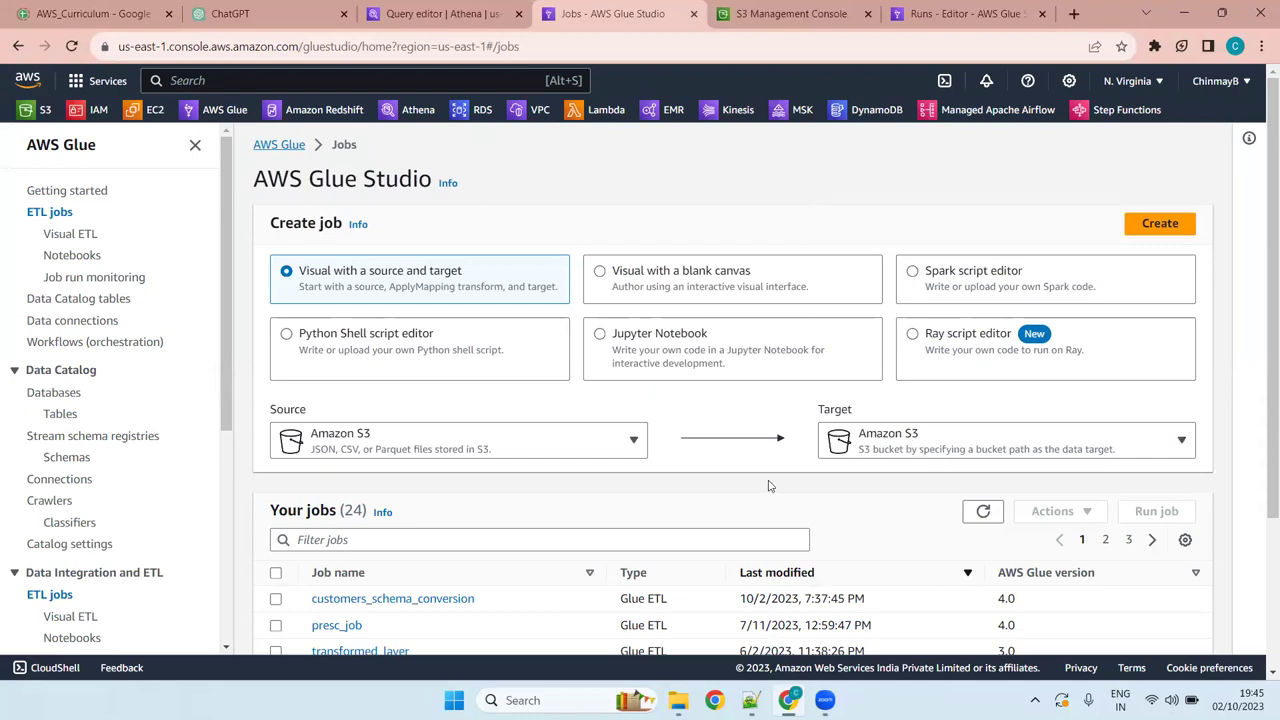
pyautogui.scroll(-2, 768, 480)
pyautogui.scroll(2, 768, 480)
pyautogui.press('super+z')
pyautogui.press('Escape')
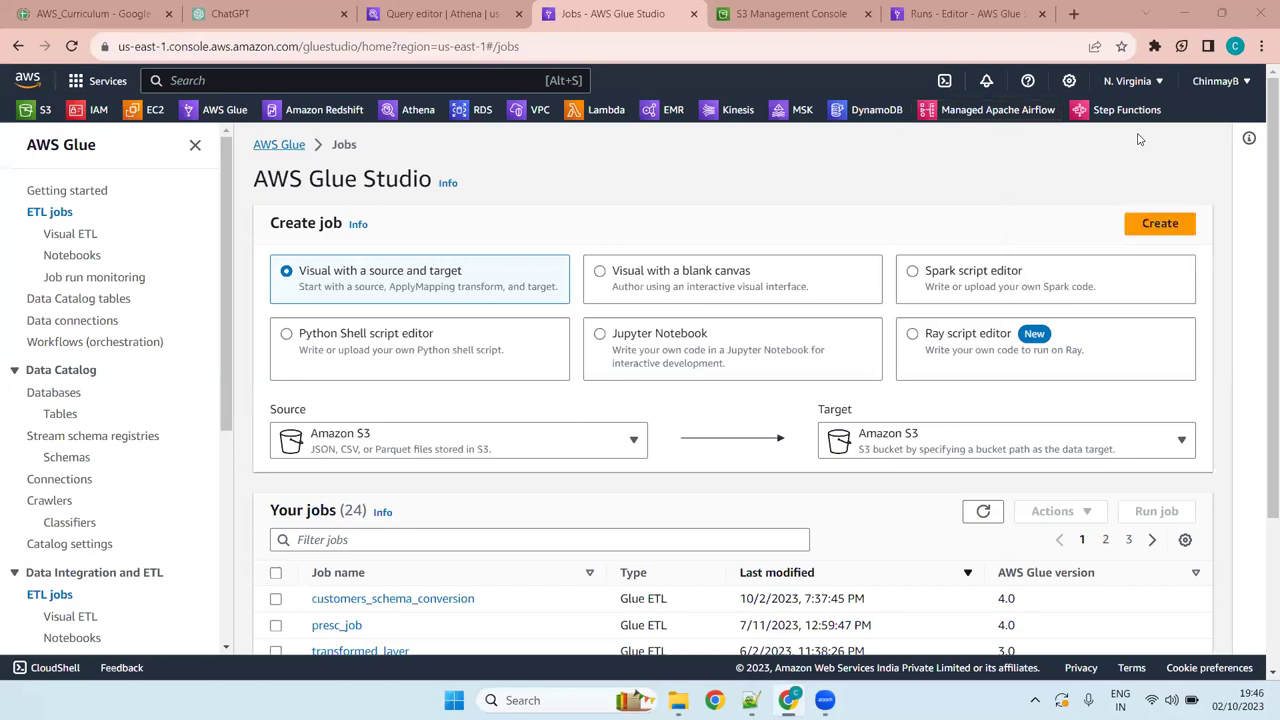